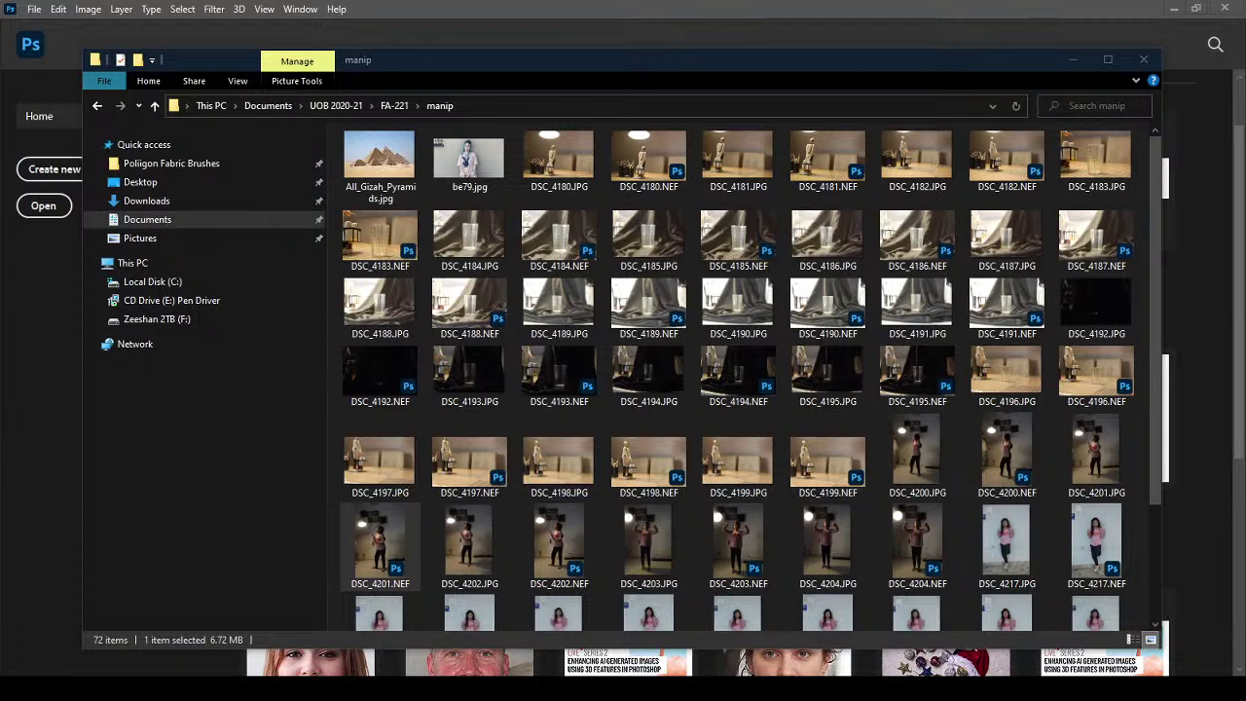
Preview be79.jpg, All_Gizah_Pyramids.jpg and DSC_4181.JPG from the manip folder one after another, closing each preview.
double_click(462, 160)
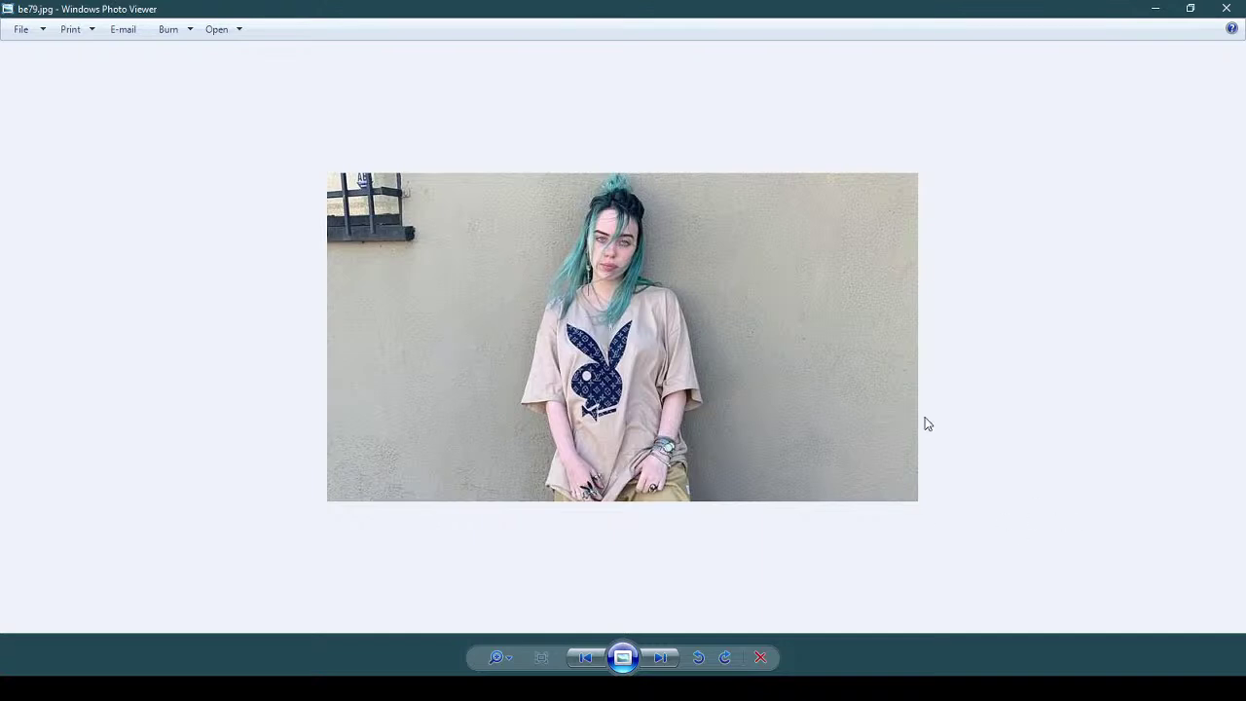
click(1224, 10)
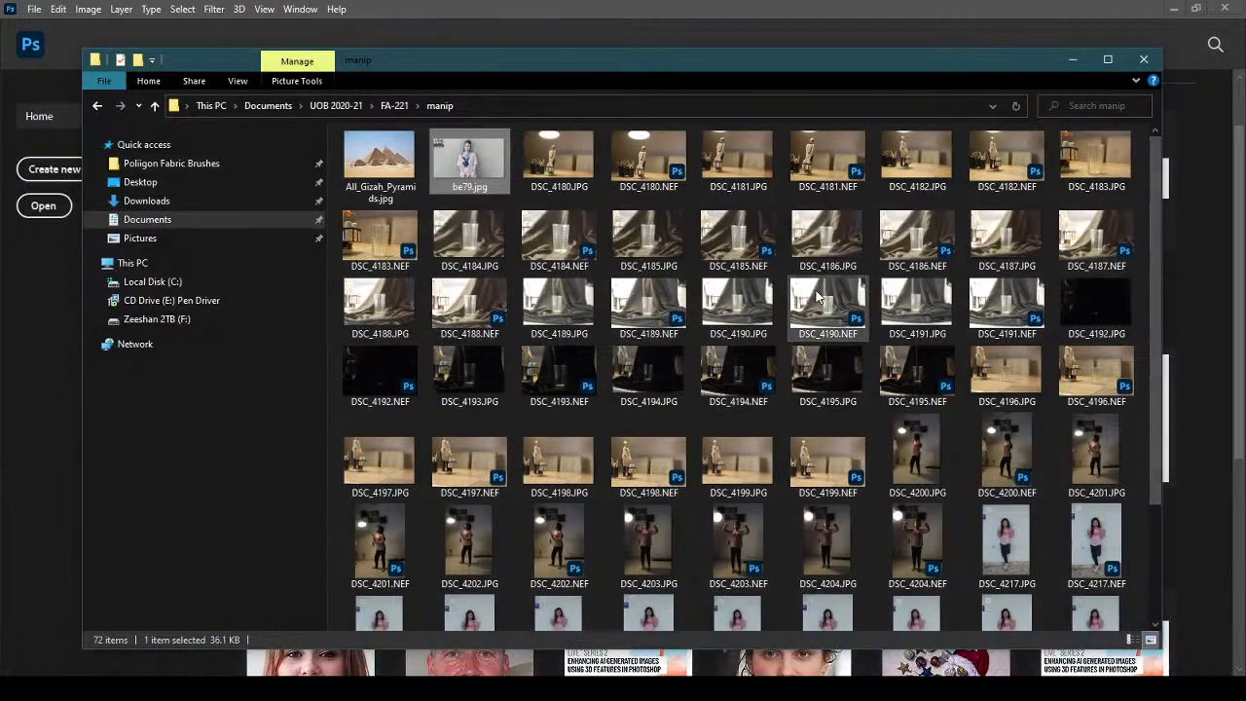
double_click(379, 158)
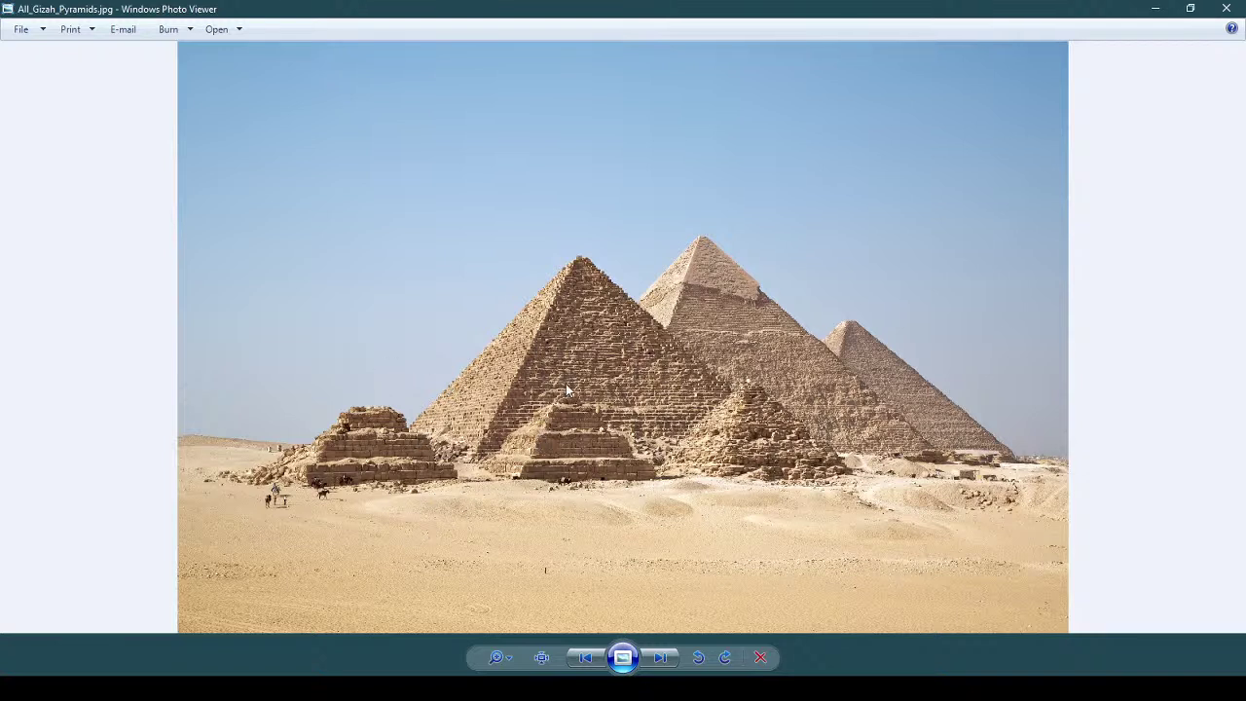
click(1226, 11)
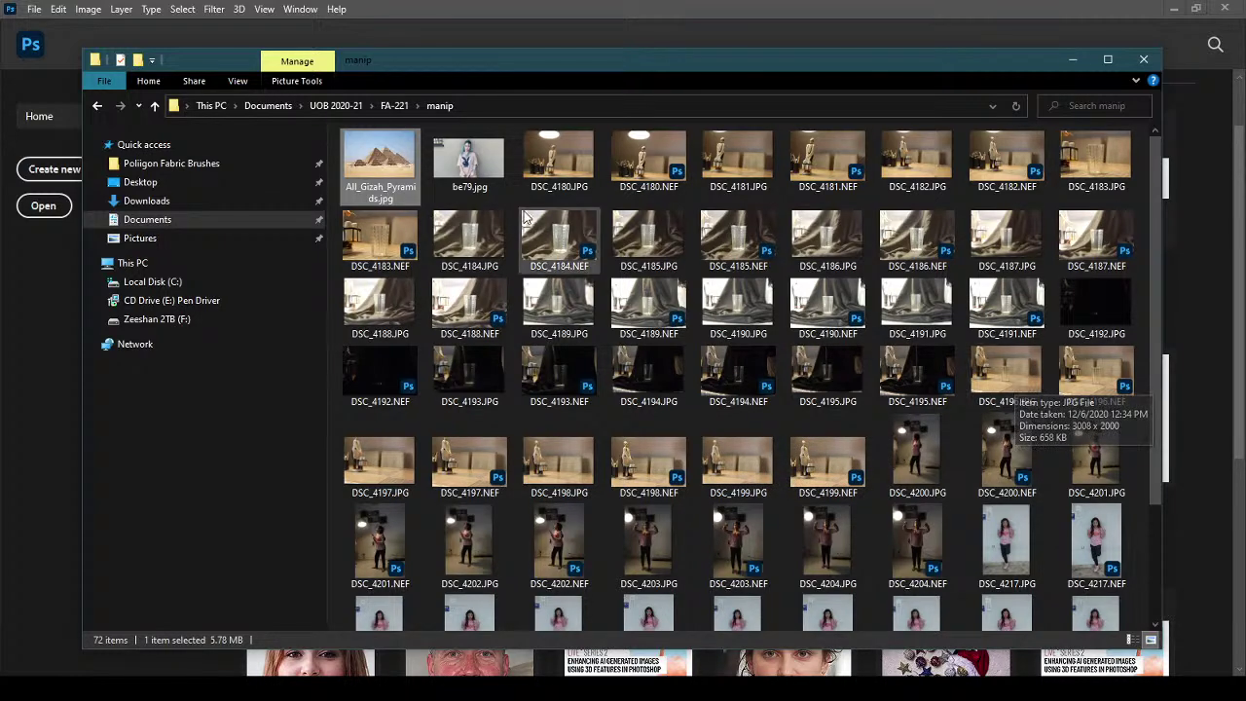
double_click(737, 161)
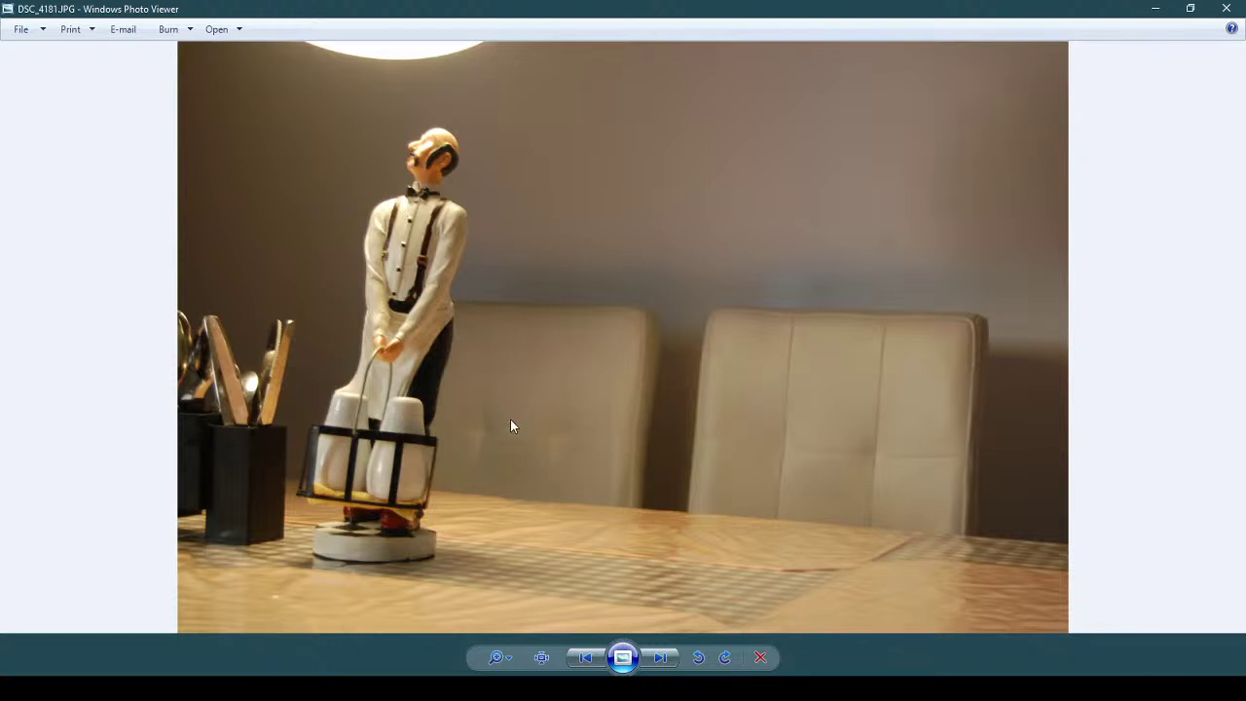
click(1229, 13)
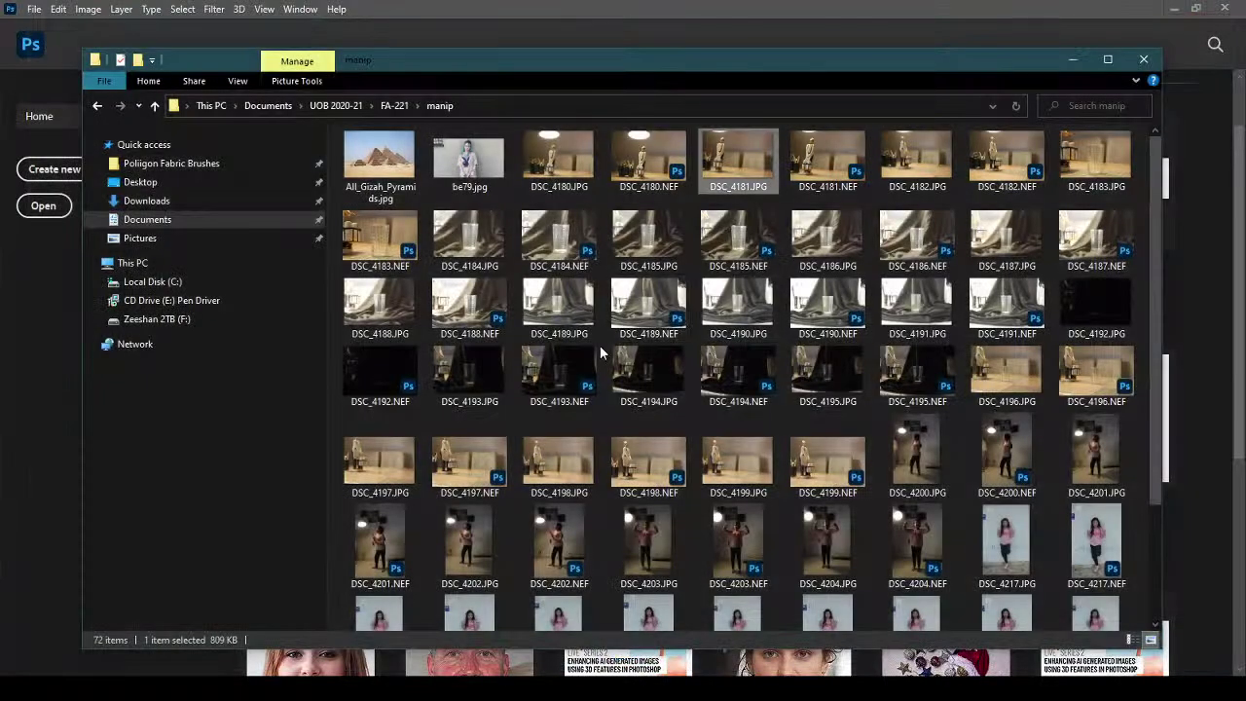
Open be79.jpg from the manip folder as a document in Photoshop.
click(477, 163)
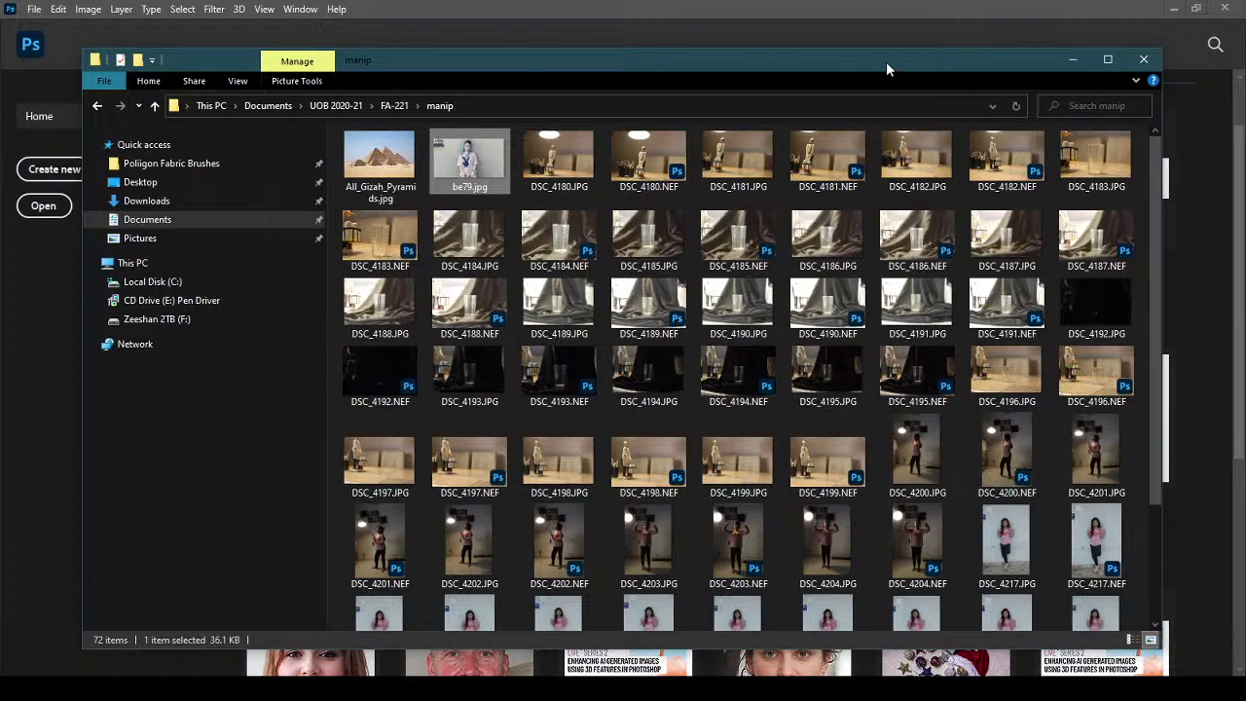
drag(885, 68, 132, 77)
drag(198, 227, 705, 341)
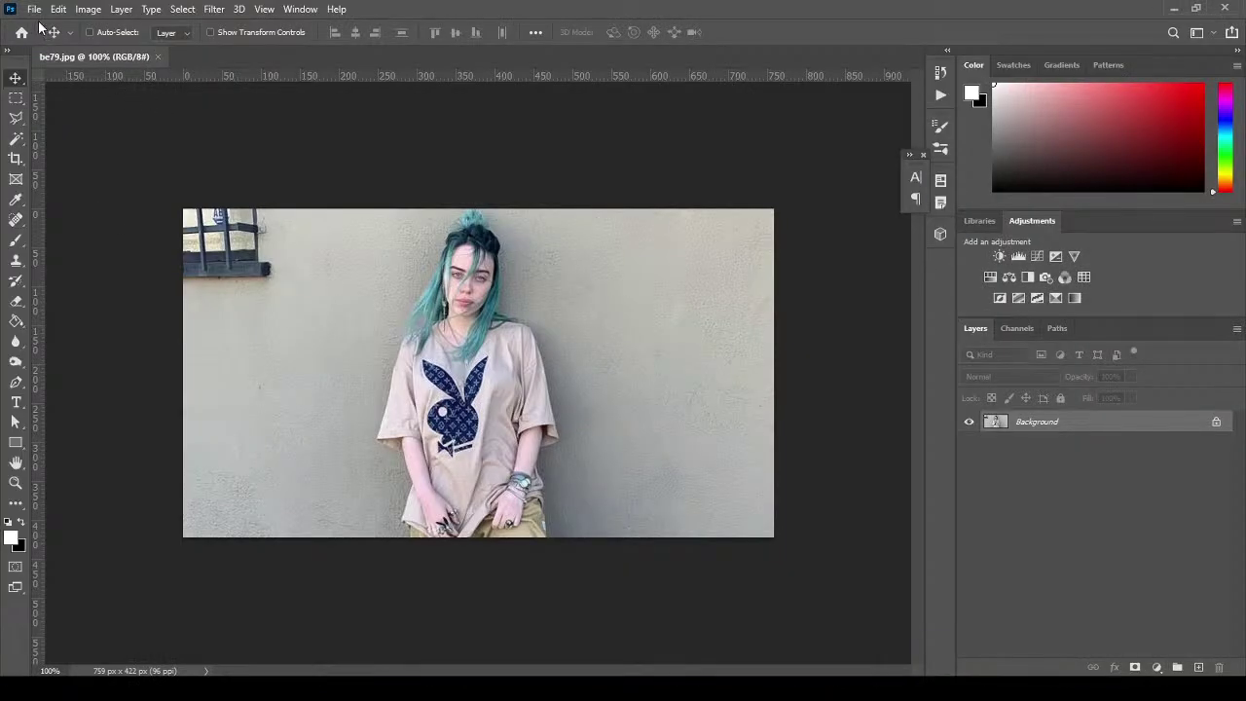
Preview DSC_4217.JPG from the manip folder in a narrowed viewer window beside the be79.jpg document, with the folder window minimized.
click(34, 9)
click(43, 39)
drag(353, 72, 336, 42)
scroll(672, 348, down, 2)
double_click(717, 390)
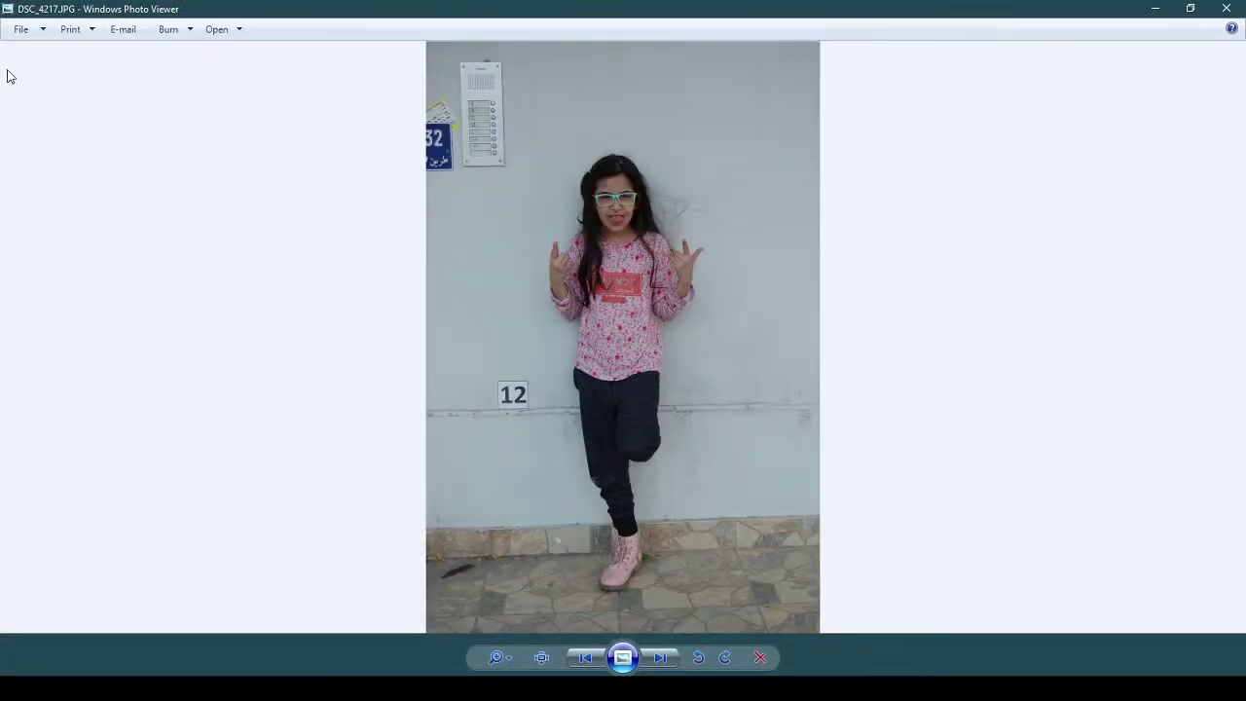
click(1189, 8)
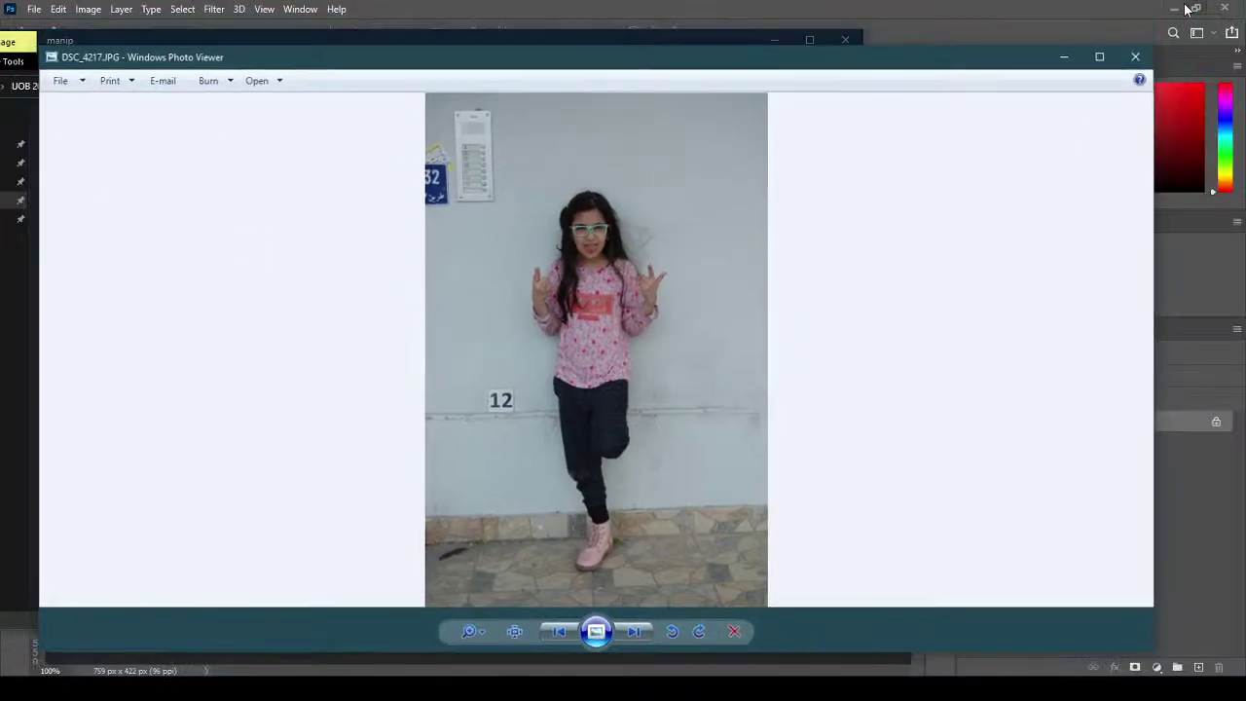
drag(41, 230, 759, 231)
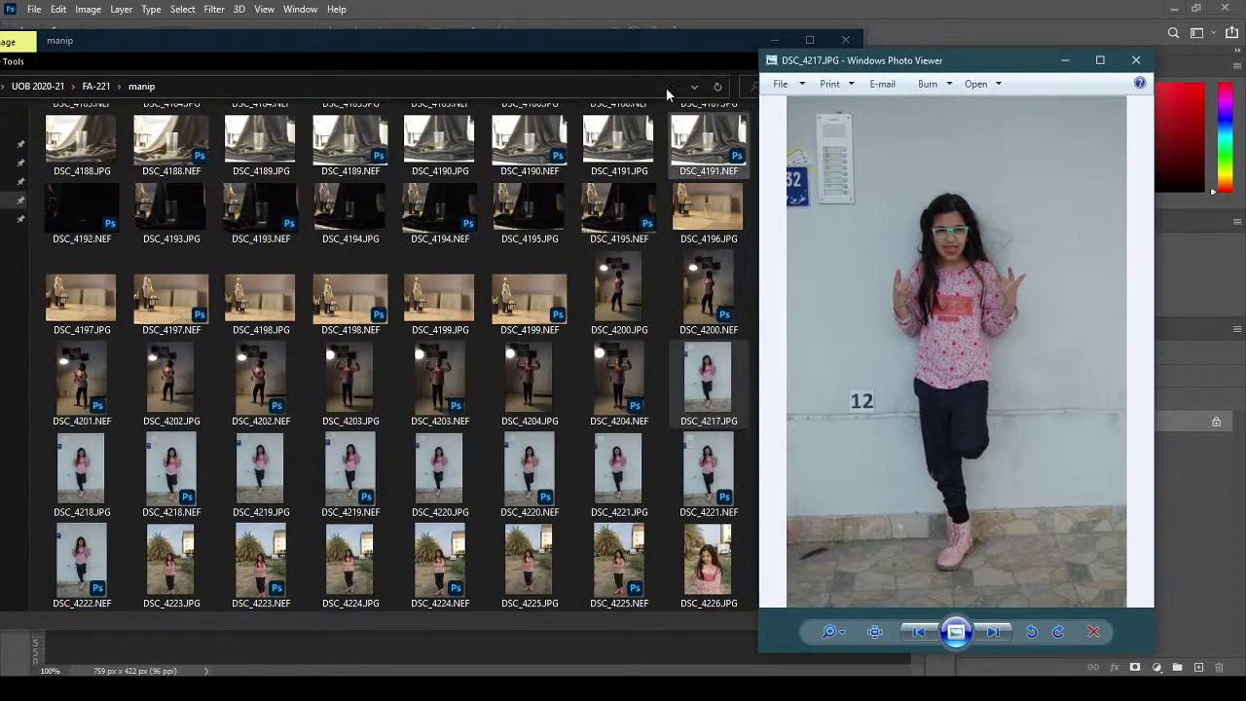
click(774, 40)
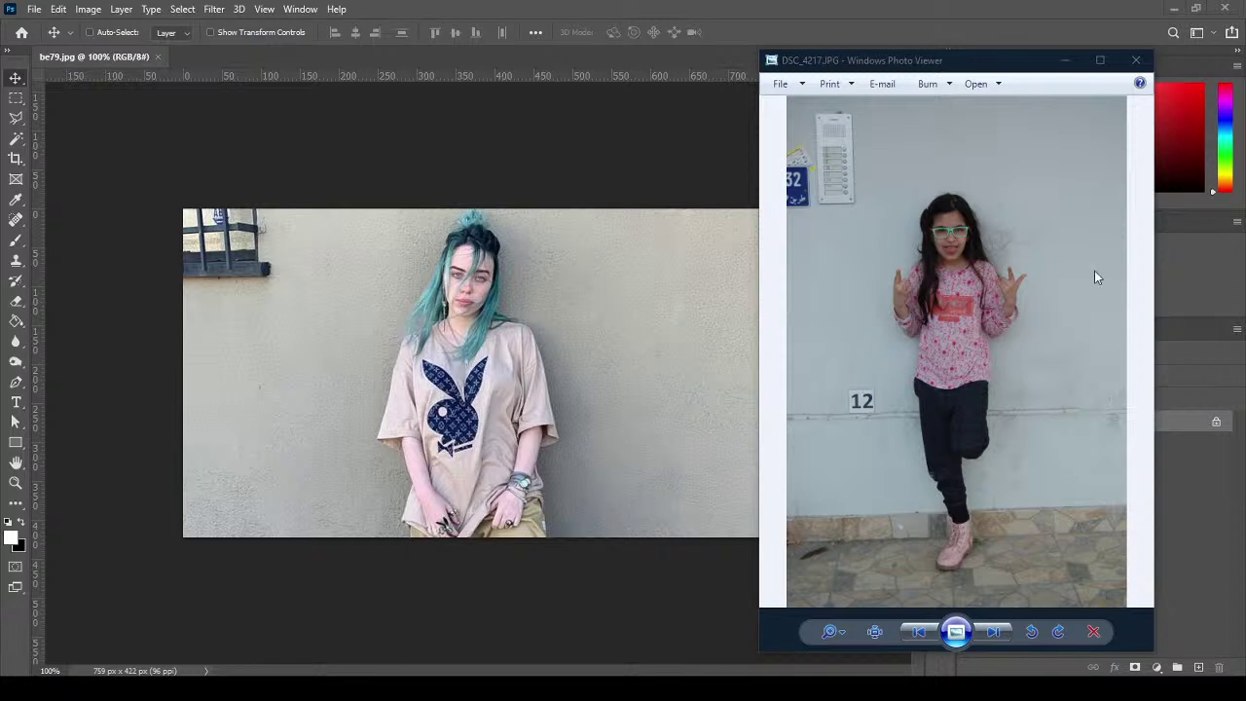
Compare the wall portraits following DSC_4217 with the be79.jpg reference, return to DSC_4217.JPG, and close the viewer.
click(994, 630)
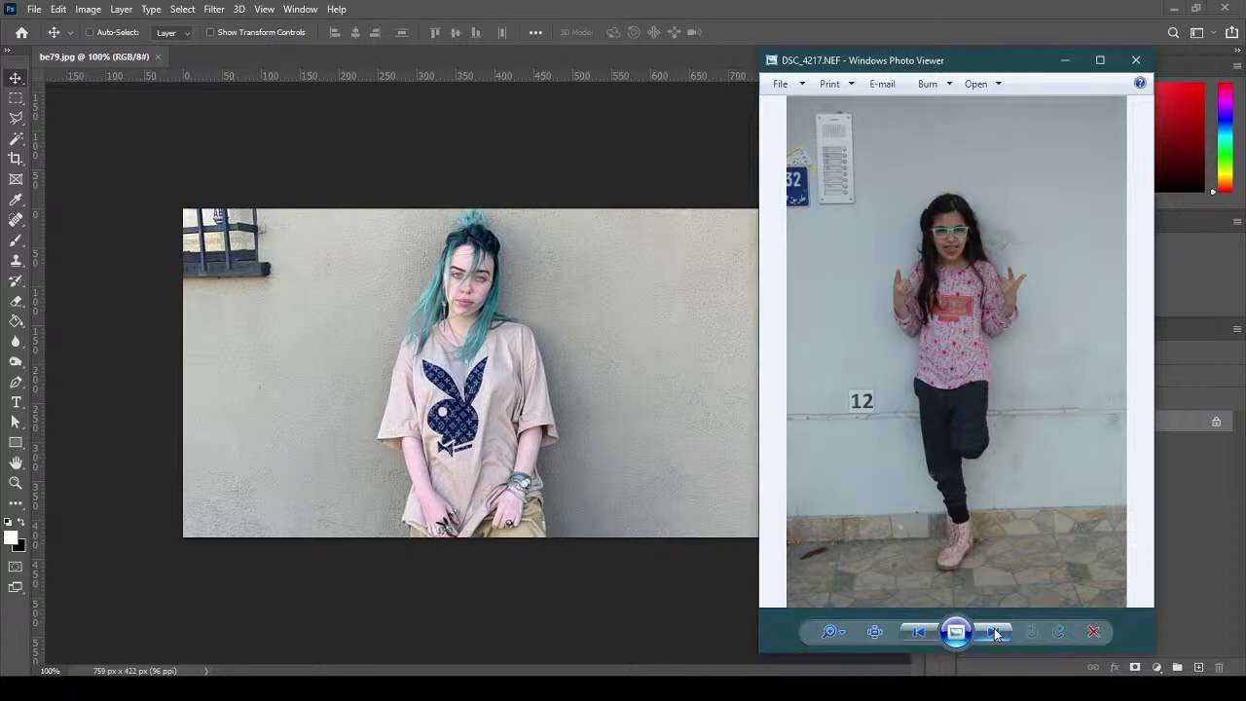
click(986, 631)
click(985, 629)
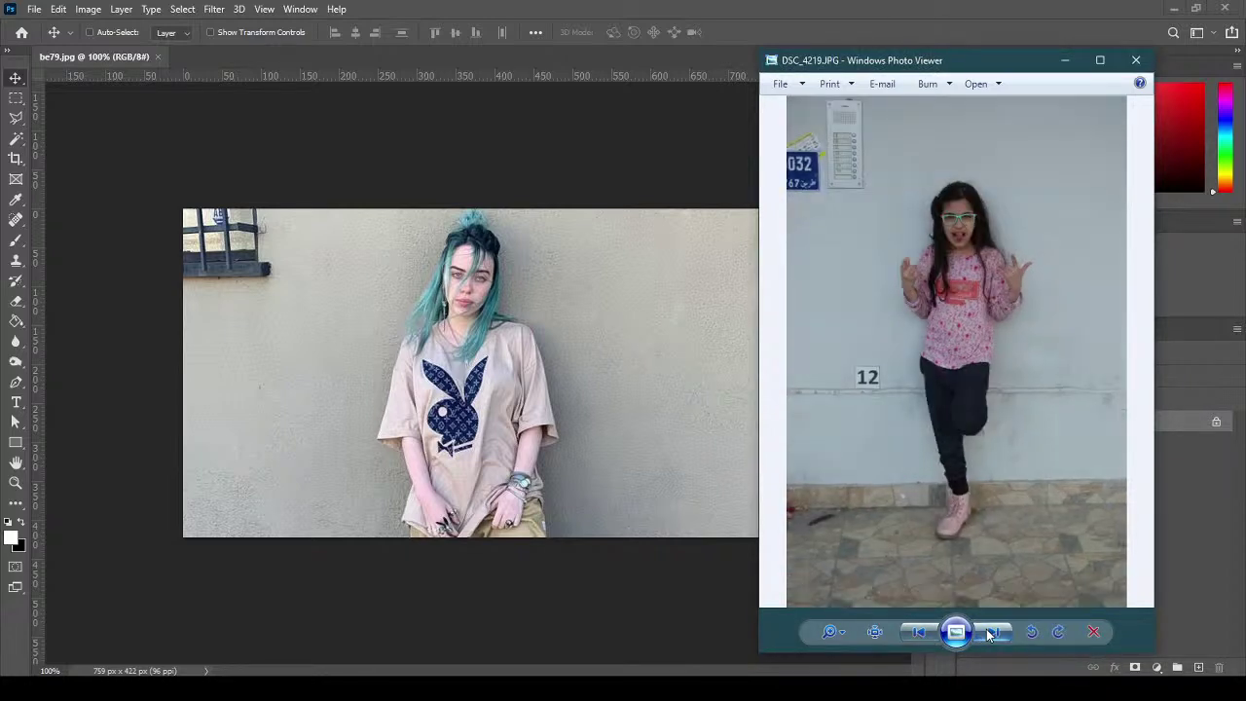
click(986, 629)
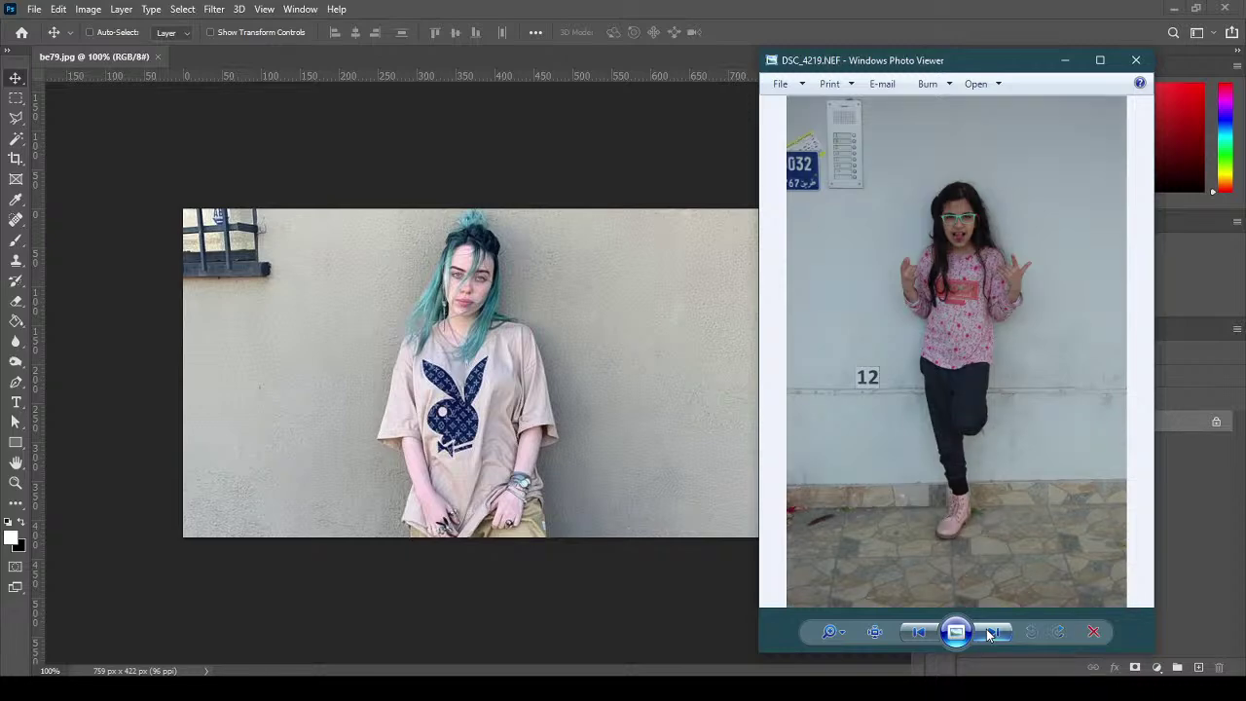
click(986, 629)
click(986, 629)
click(986, 628)
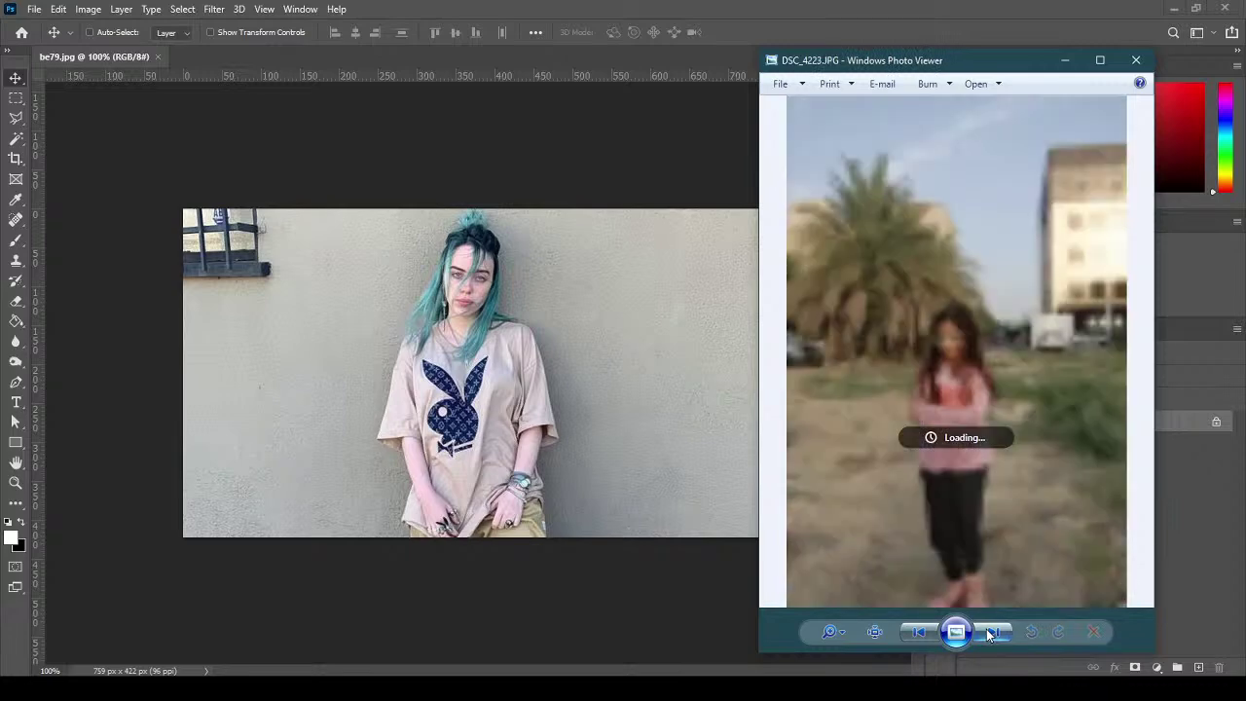
click(930, 635)
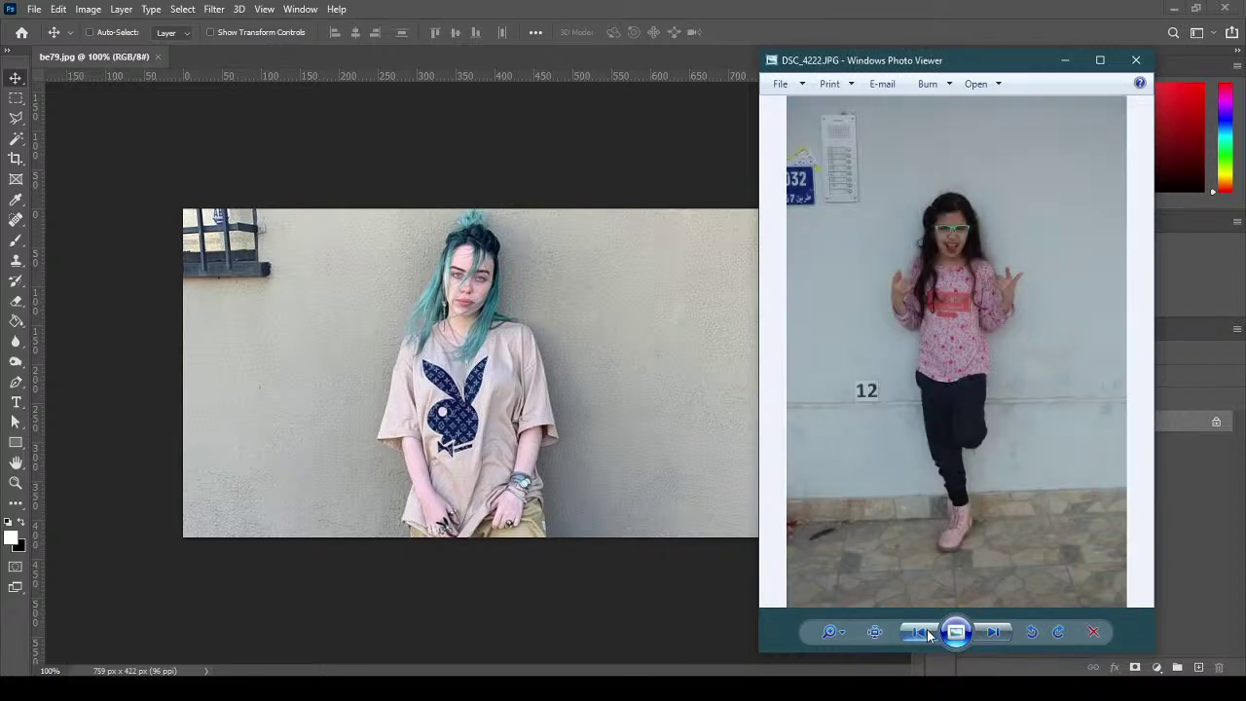
click(930, 635)
click(929, 635)
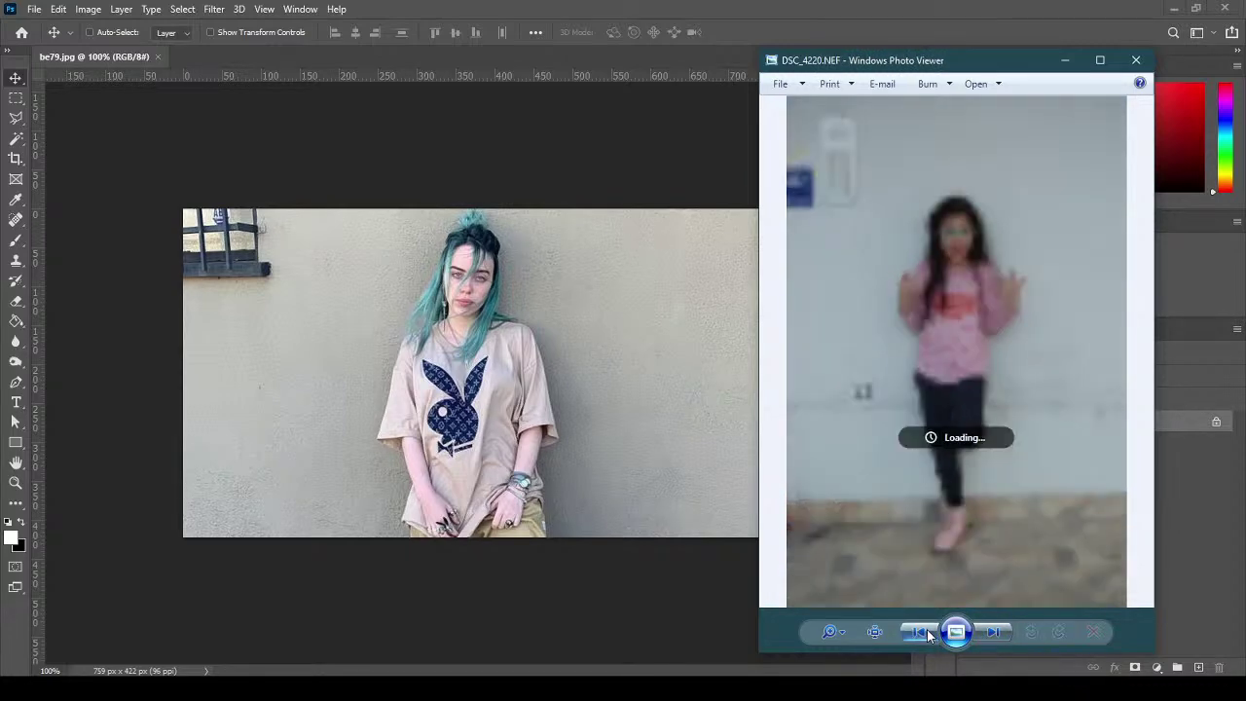
click(930, 634)
click(929, 634)
click(929, 634)
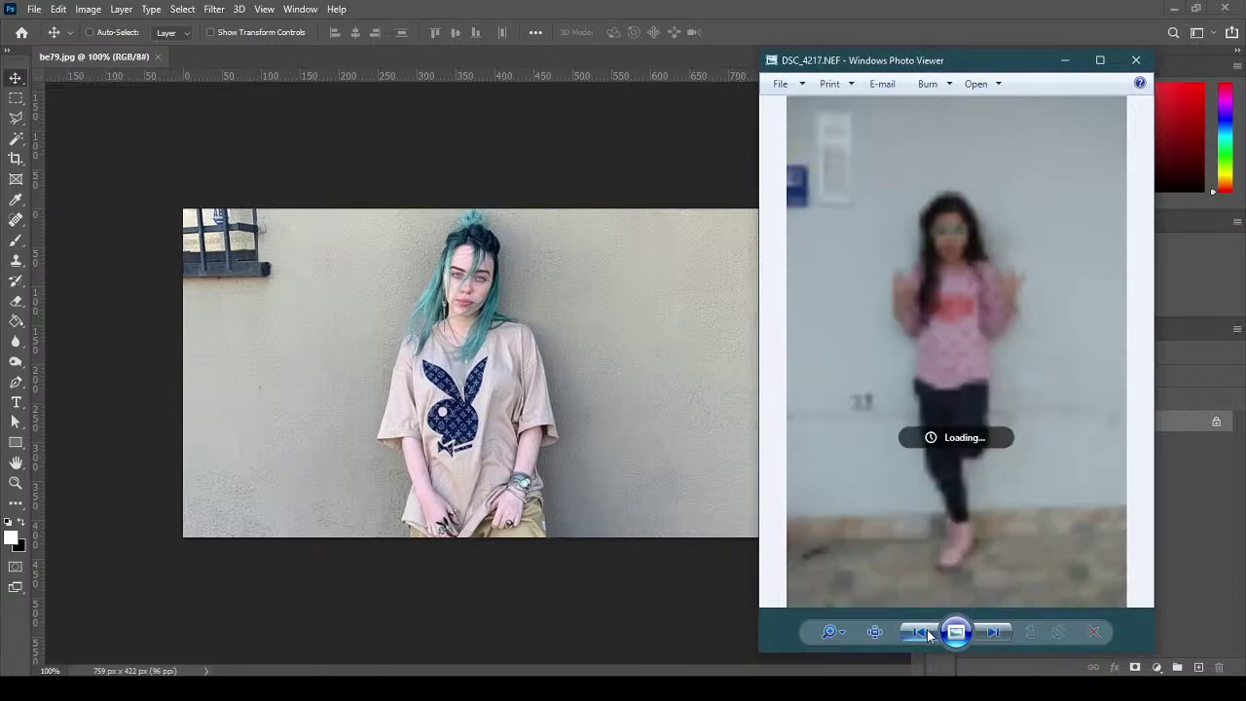
click(930, 634)
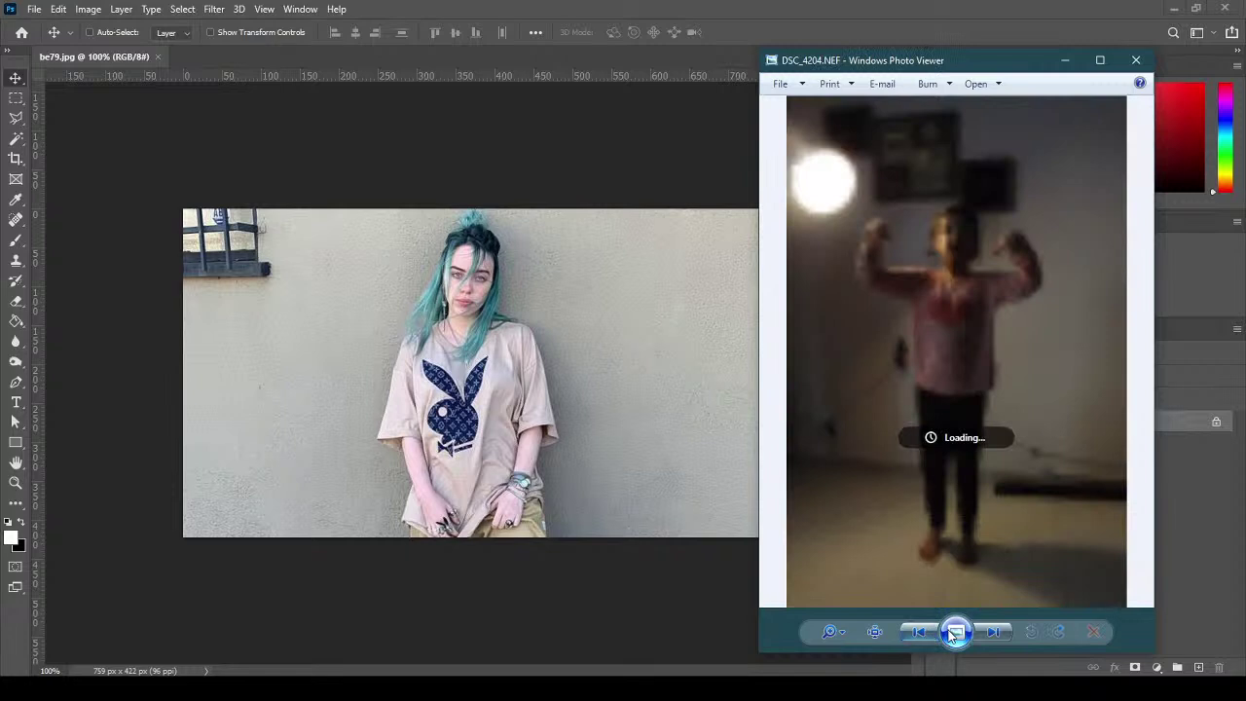
click(995, 633)
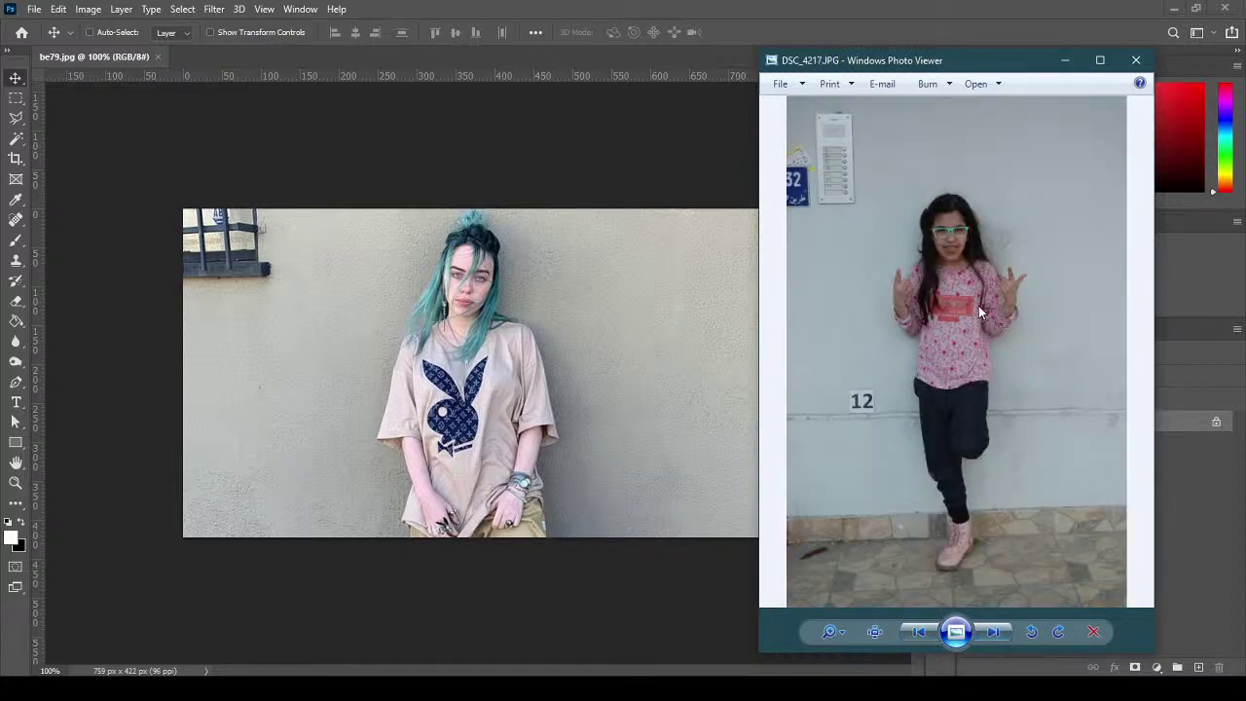
click(1135, 62)
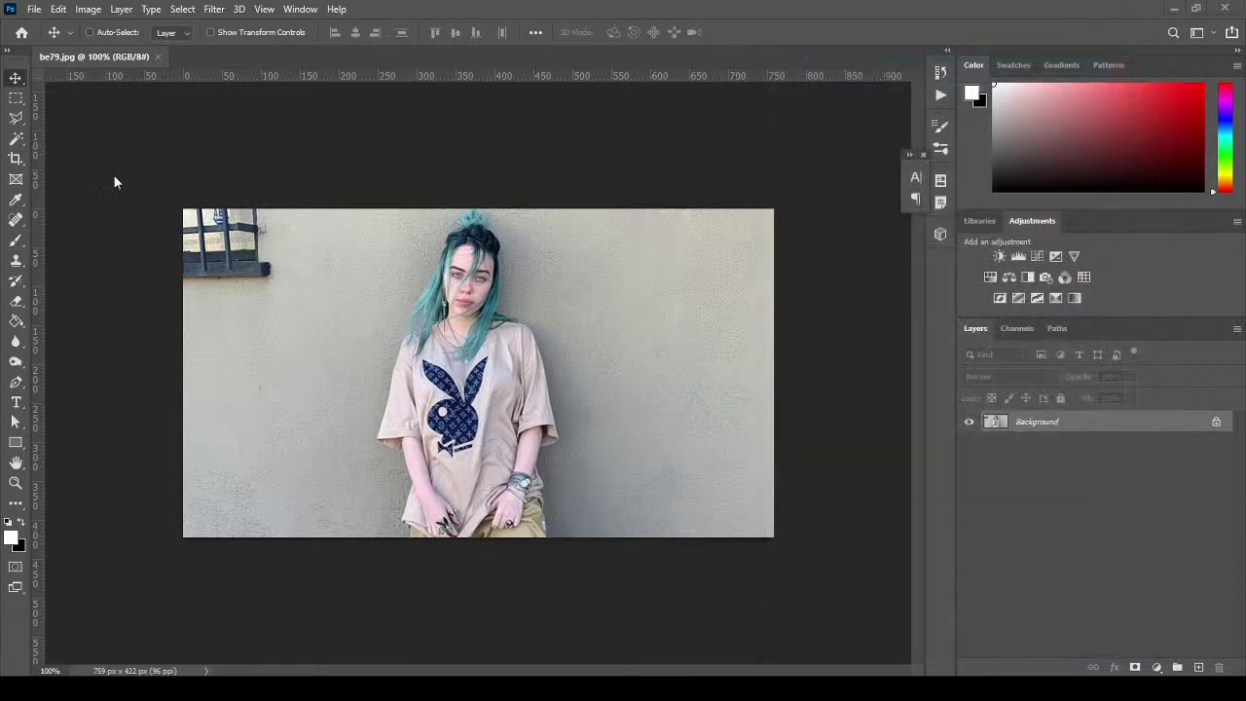
Open the raw photo DSC_4217.NEF from the FA-221 manip folder in Camera Raw.
click(34, 9)
click(56, 39)
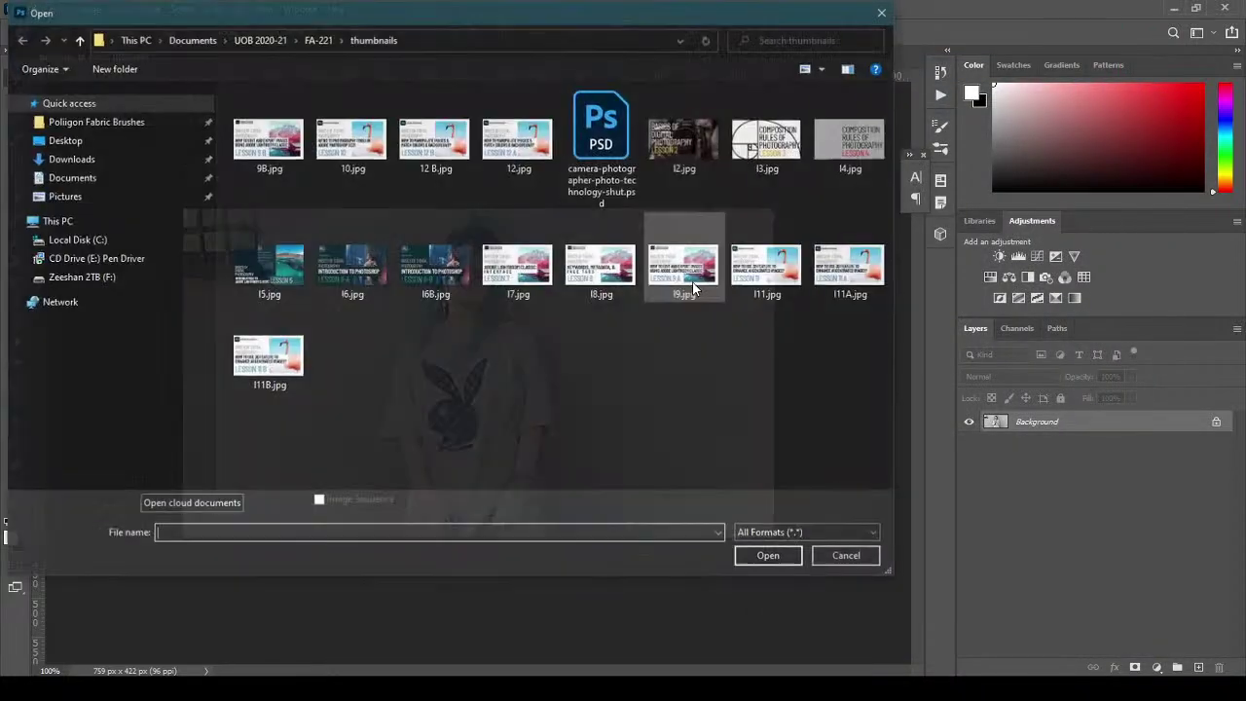
click(318, 39)
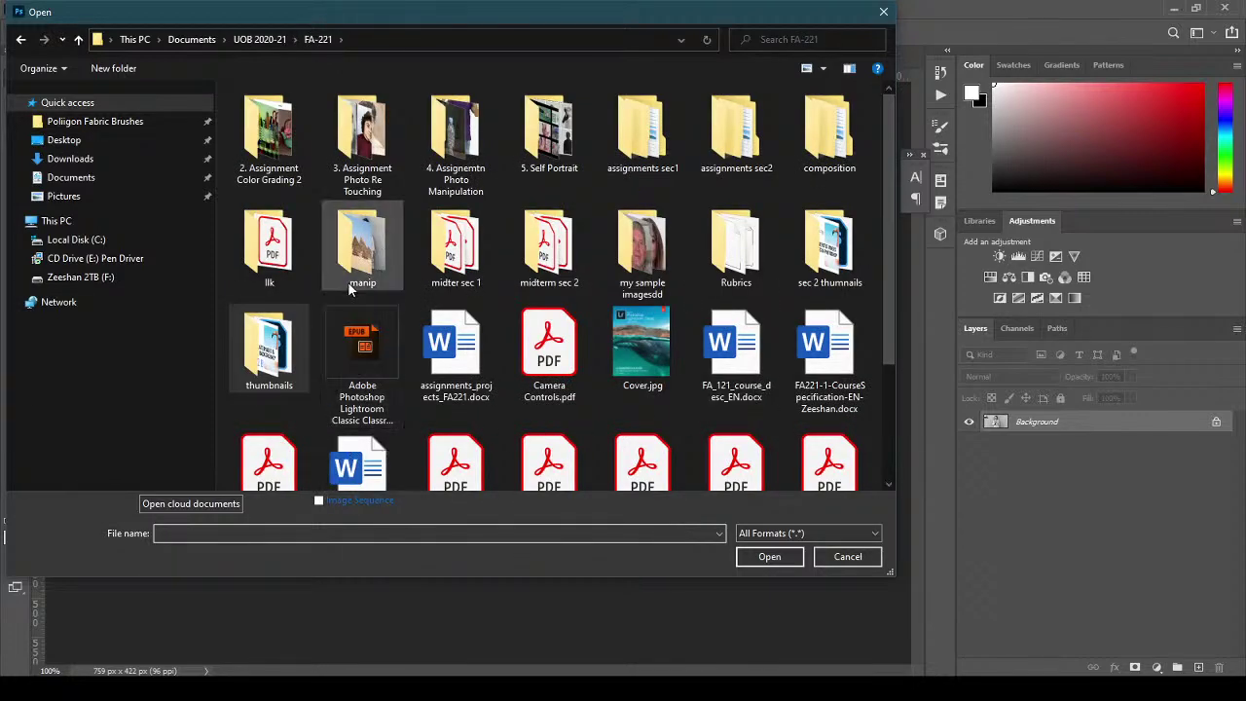
click(379, 246)
double_click(379, 245)
drag(891, 224, 892, 345)
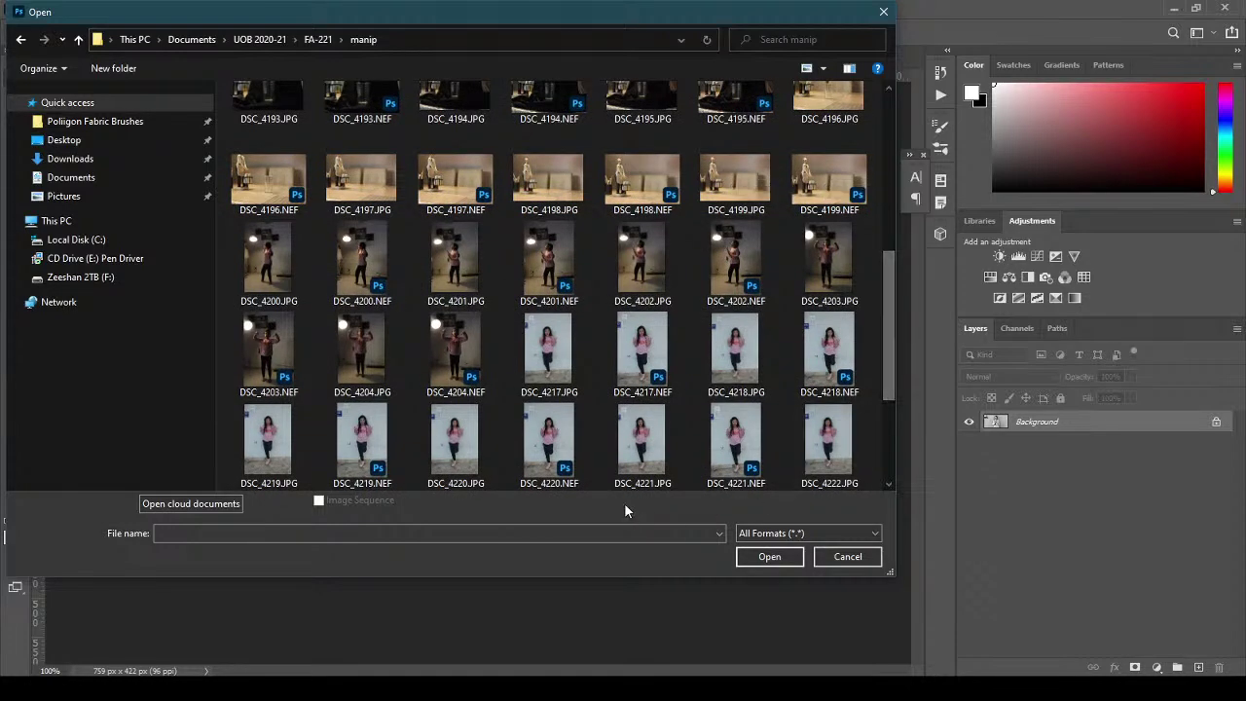
click(643, 353)
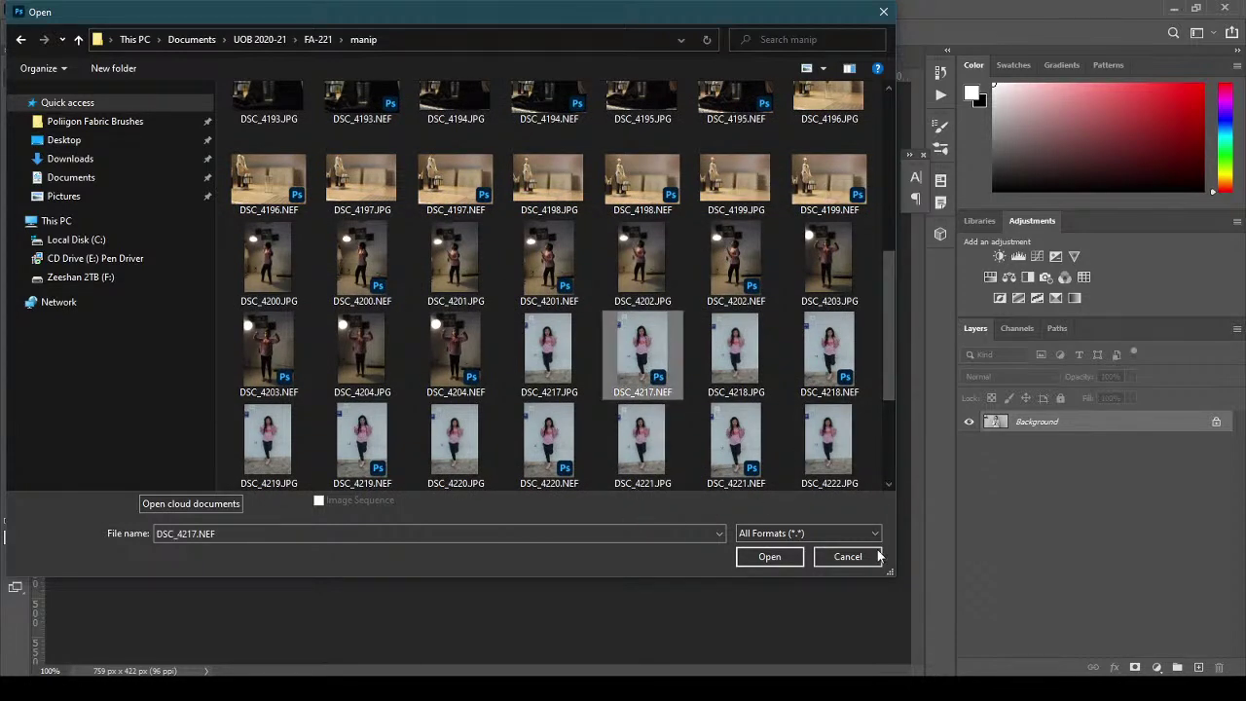
click(779, 557)
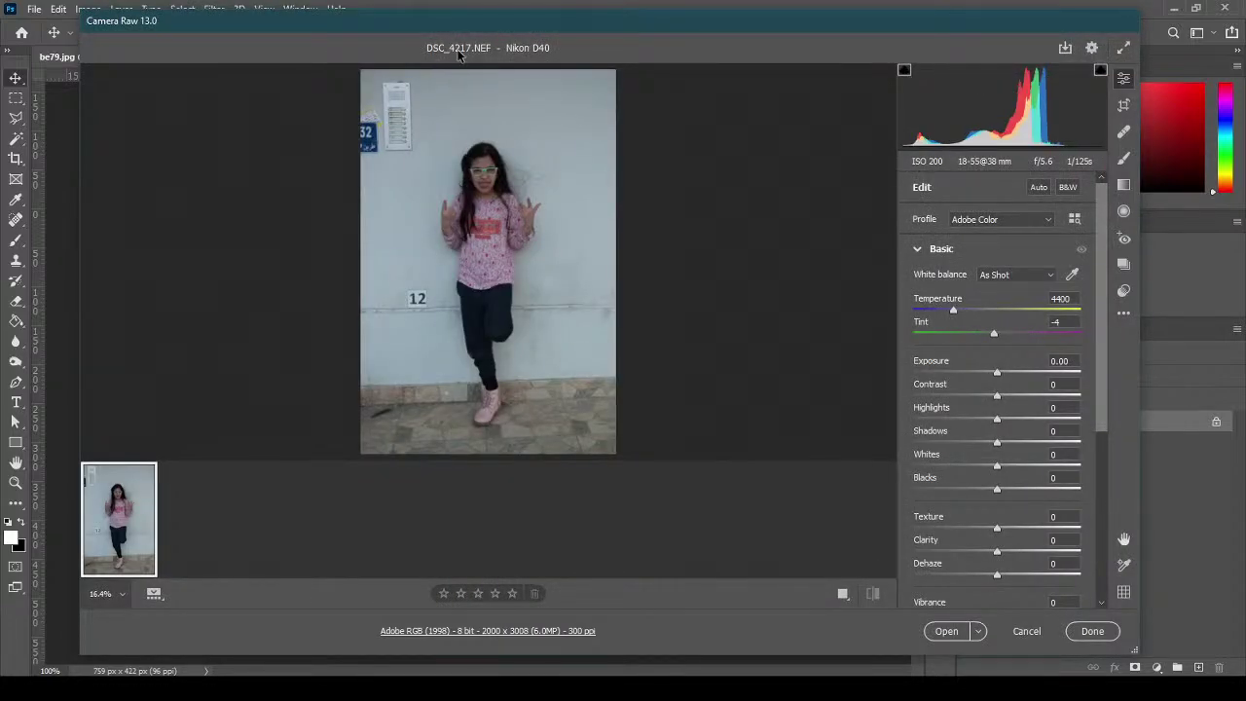
Brighten the raw portrait to match the be79.jpg reference, with Exposure at +1.10 and Contrast at +39.
drag(417, 33, 582, 417)
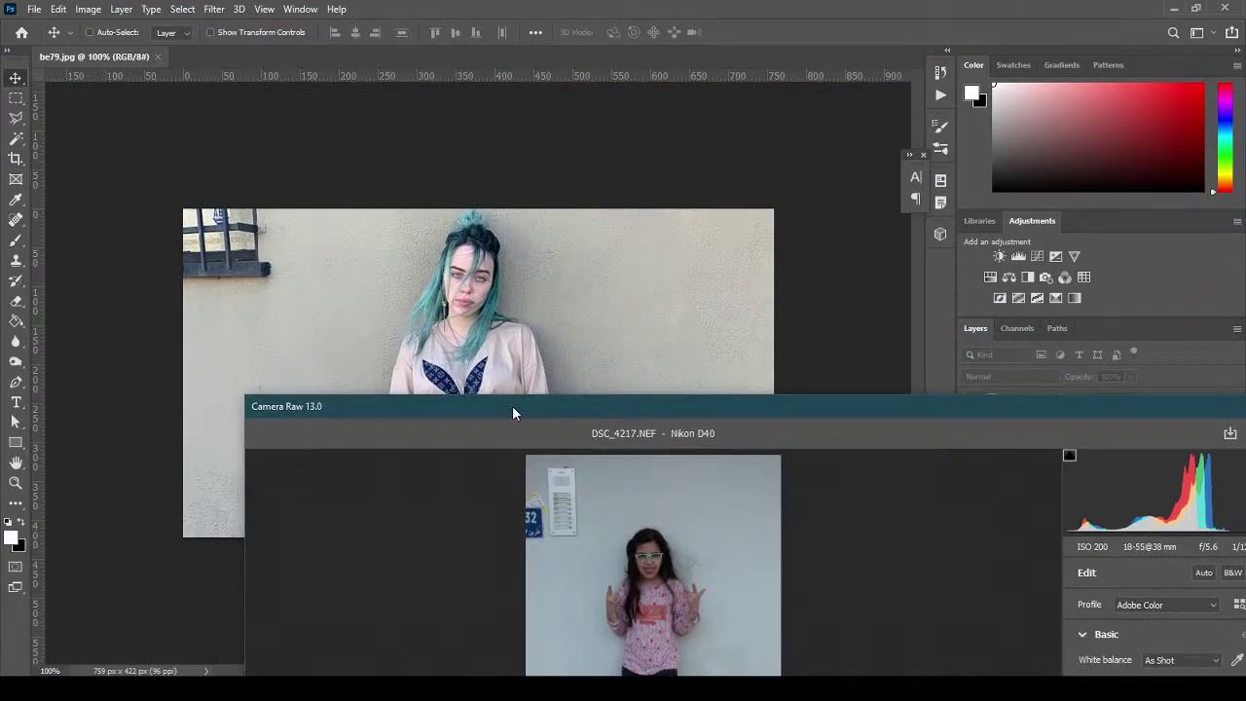
drag(523, 416, 397, 110)
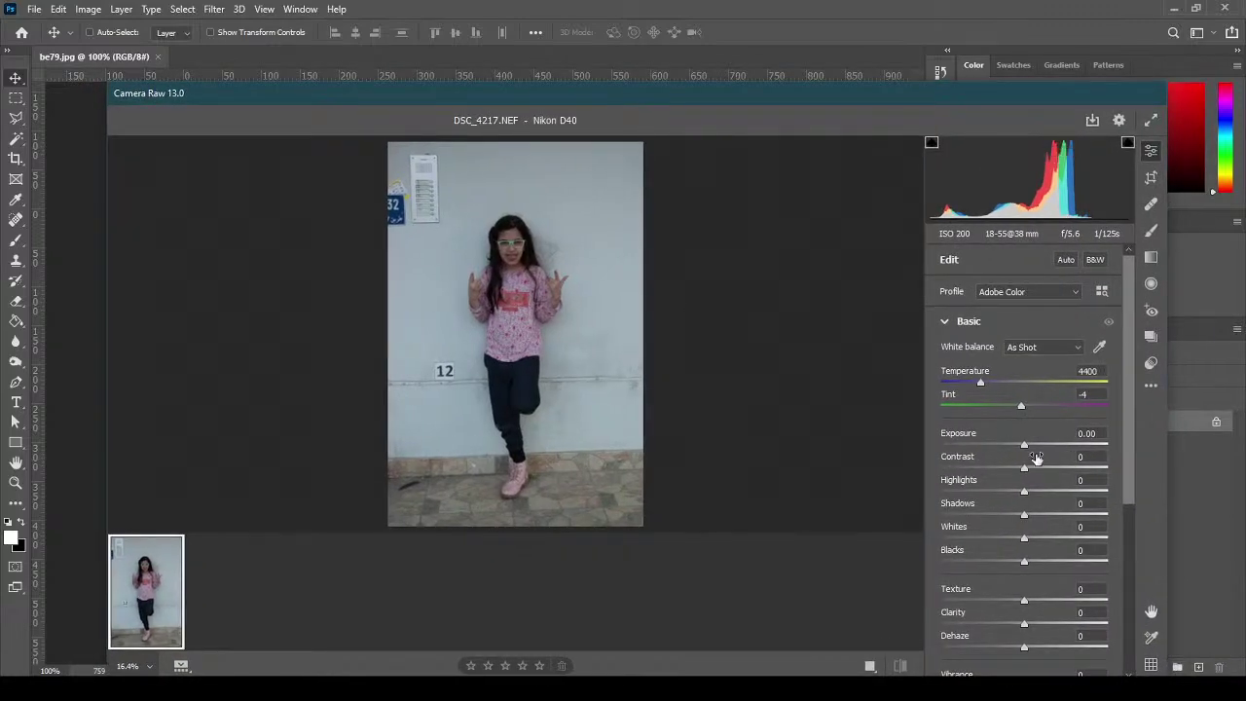
drag(1024, 445, 1068, 468)
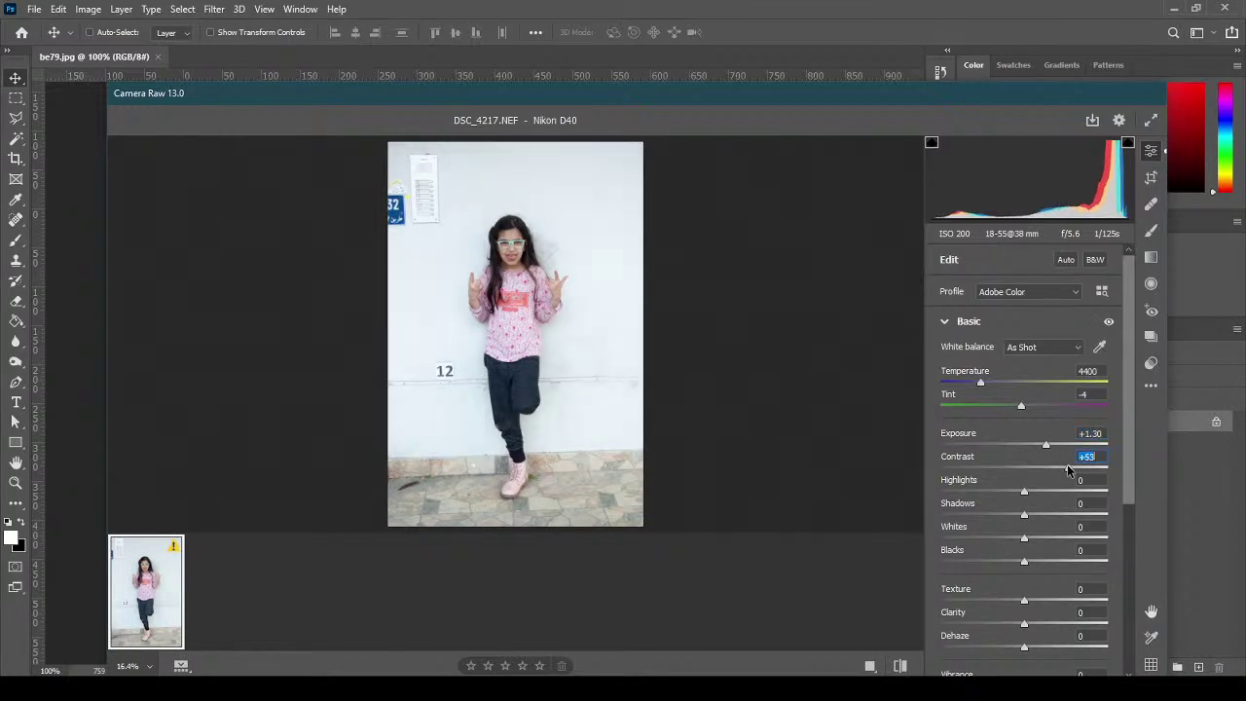
drag(482, 100, 528, 92)
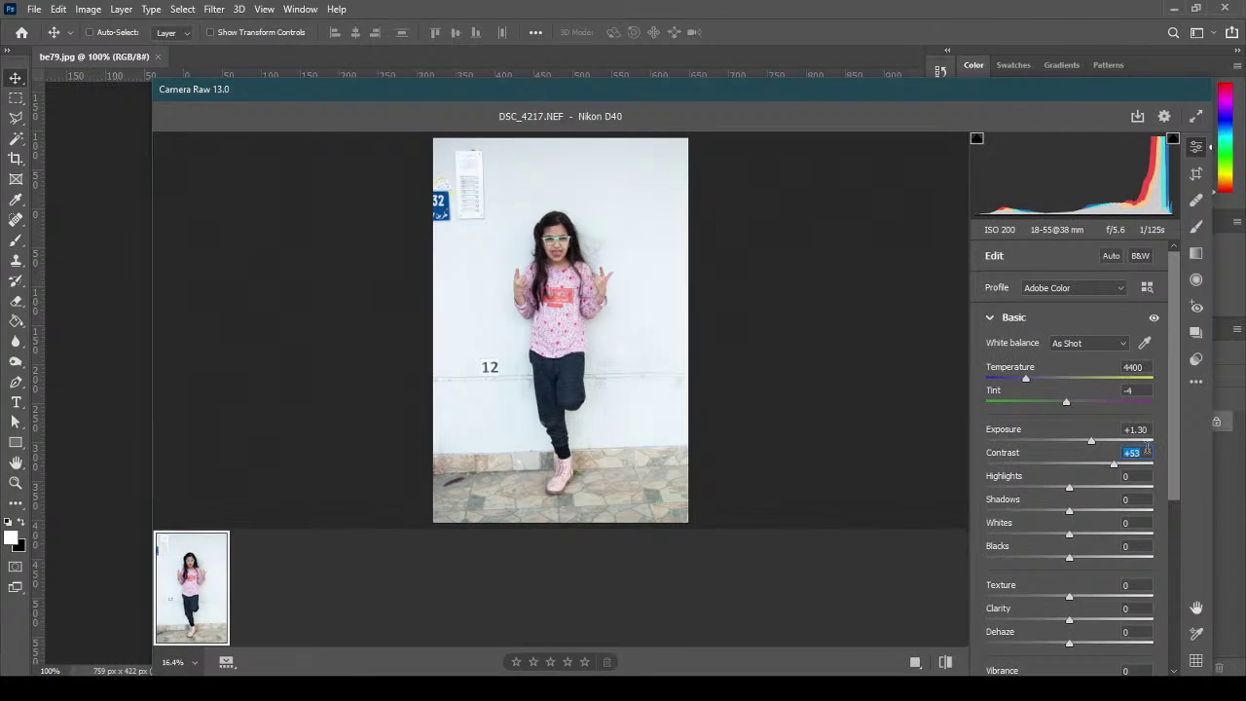
drag(1090, 438, 1087, 440)
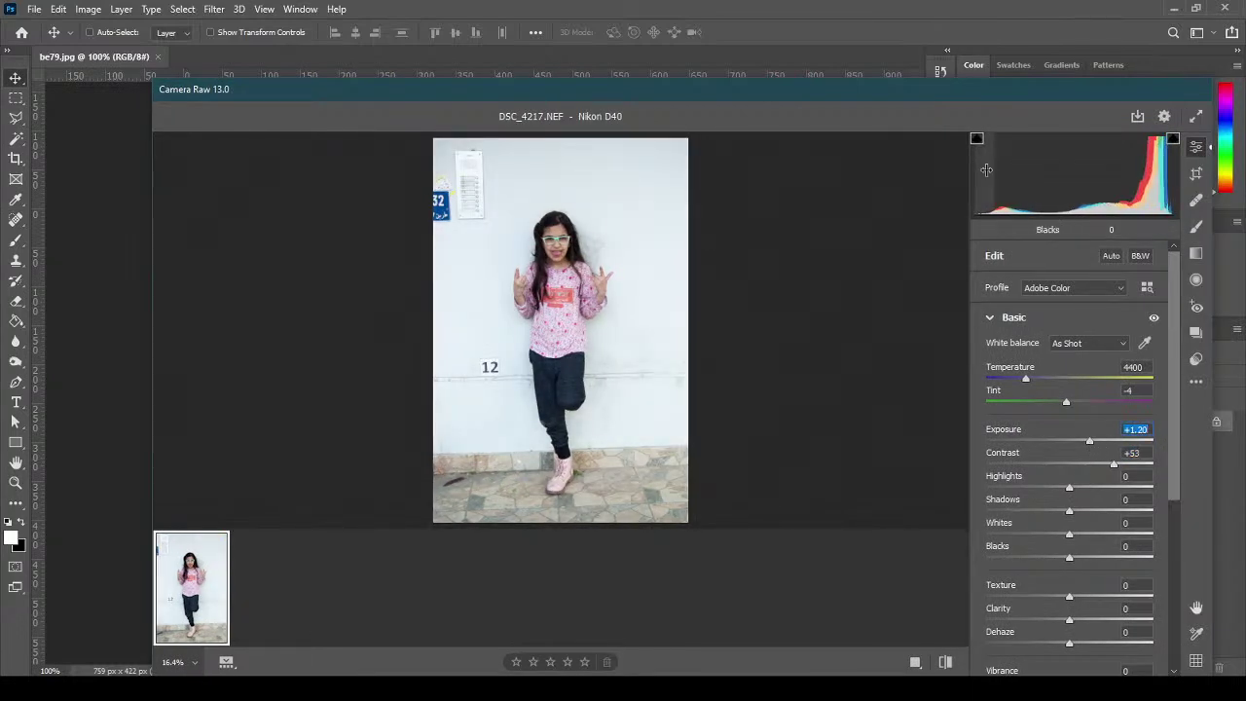
mouse_move(1091, 443)
mouse_down()
mouse_move(1114, 451)
mouse_move(1091, 445)
mouse_up()
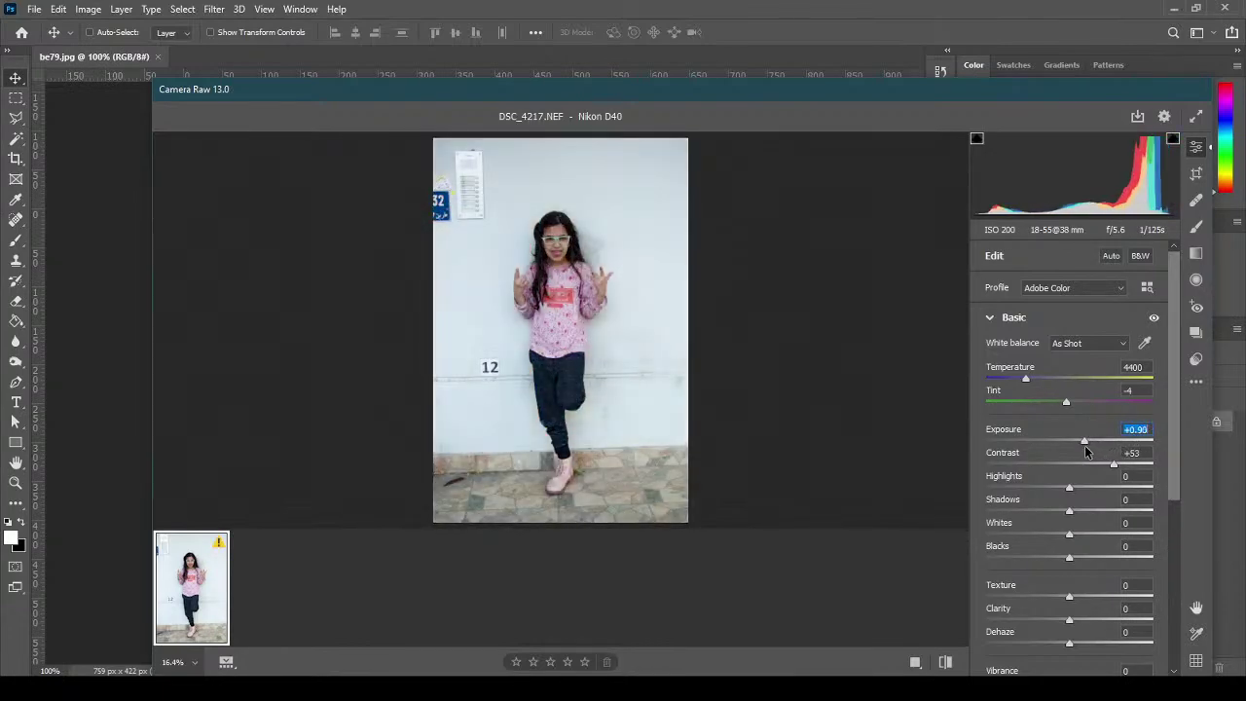
drag(523, 97, 576, 110)
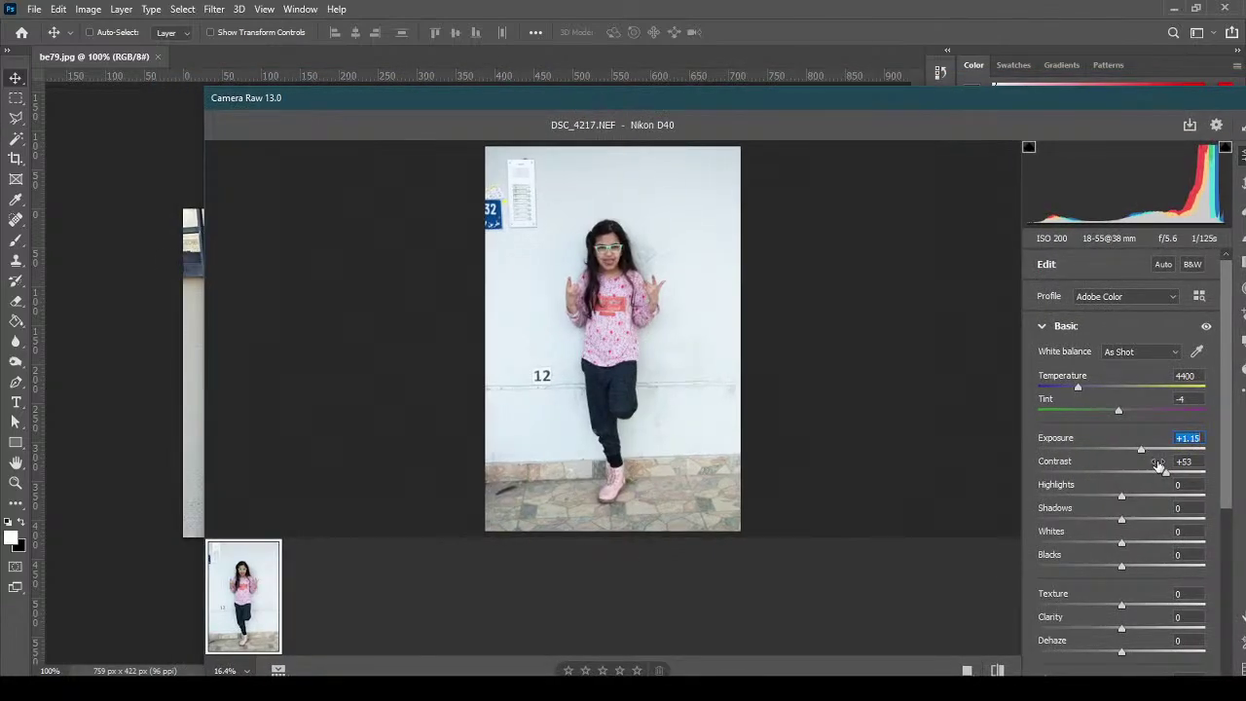
drag(1165, 475, 1142, 453)
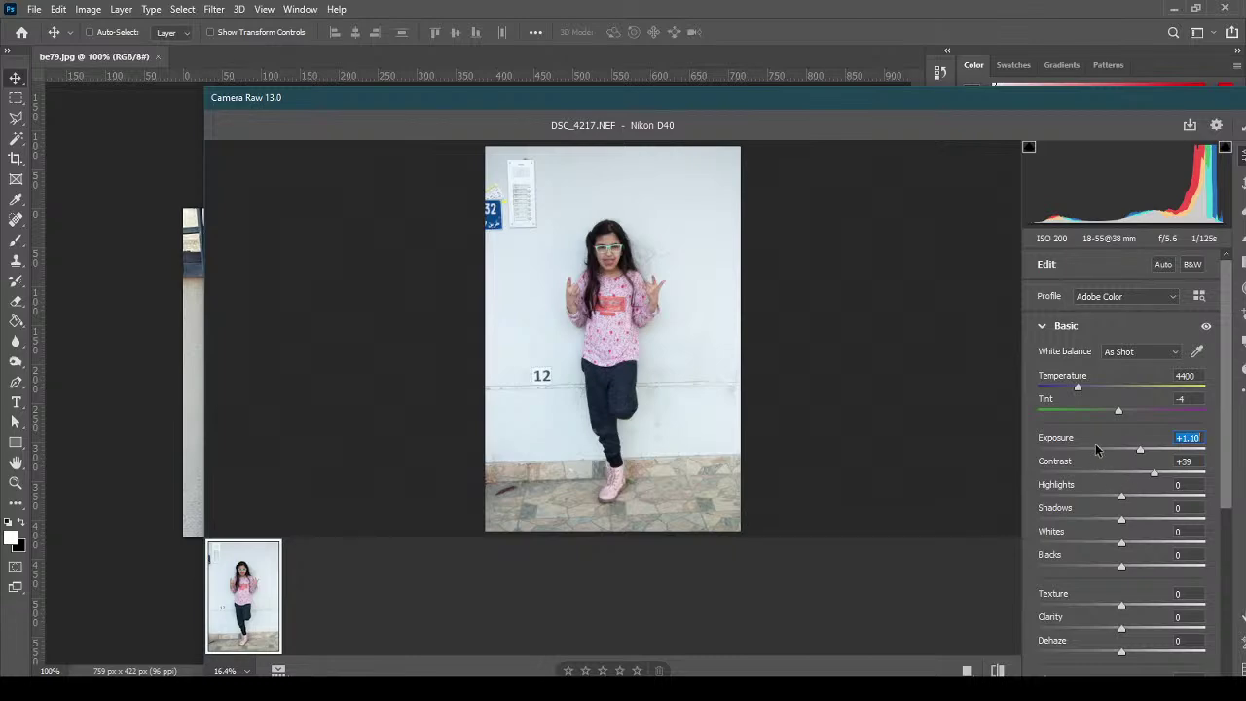
Open the adjusted DSC_4217.NEF as a document and crop it to a rectangle of about 940 x 2488 px around the girl.
drag(1018, 101, 940, 41)
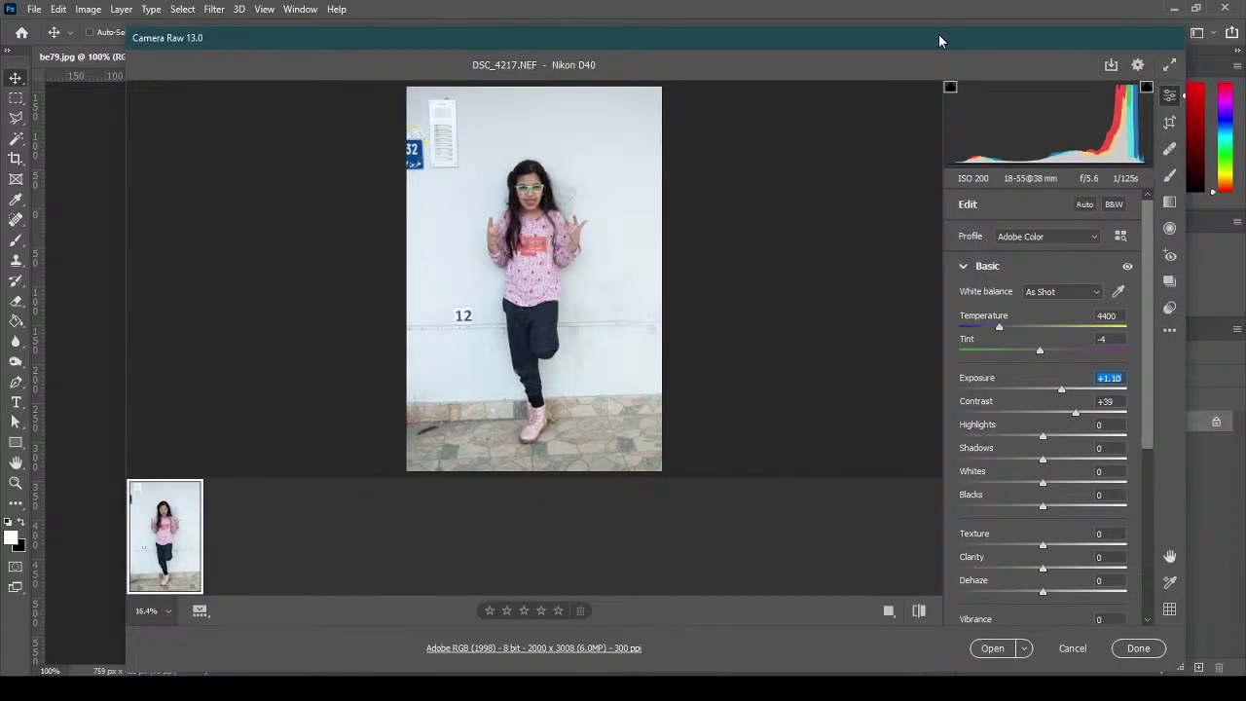
click(994, 649)
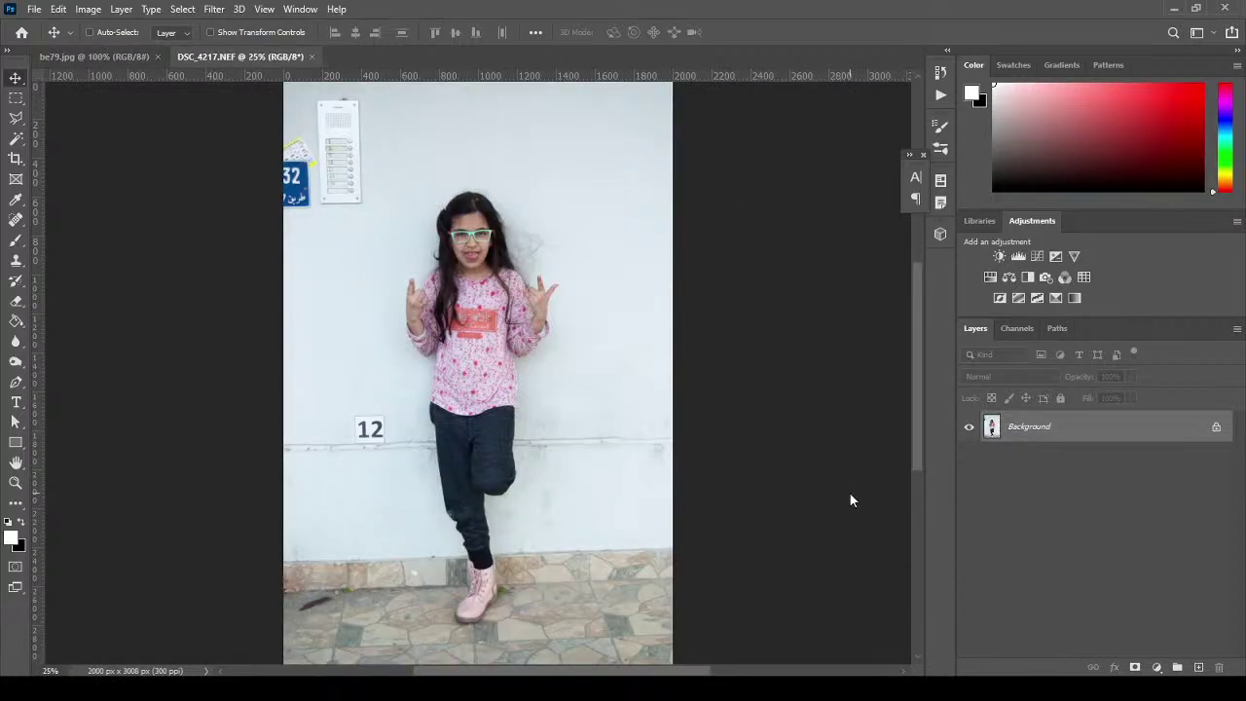
click(16, 97)
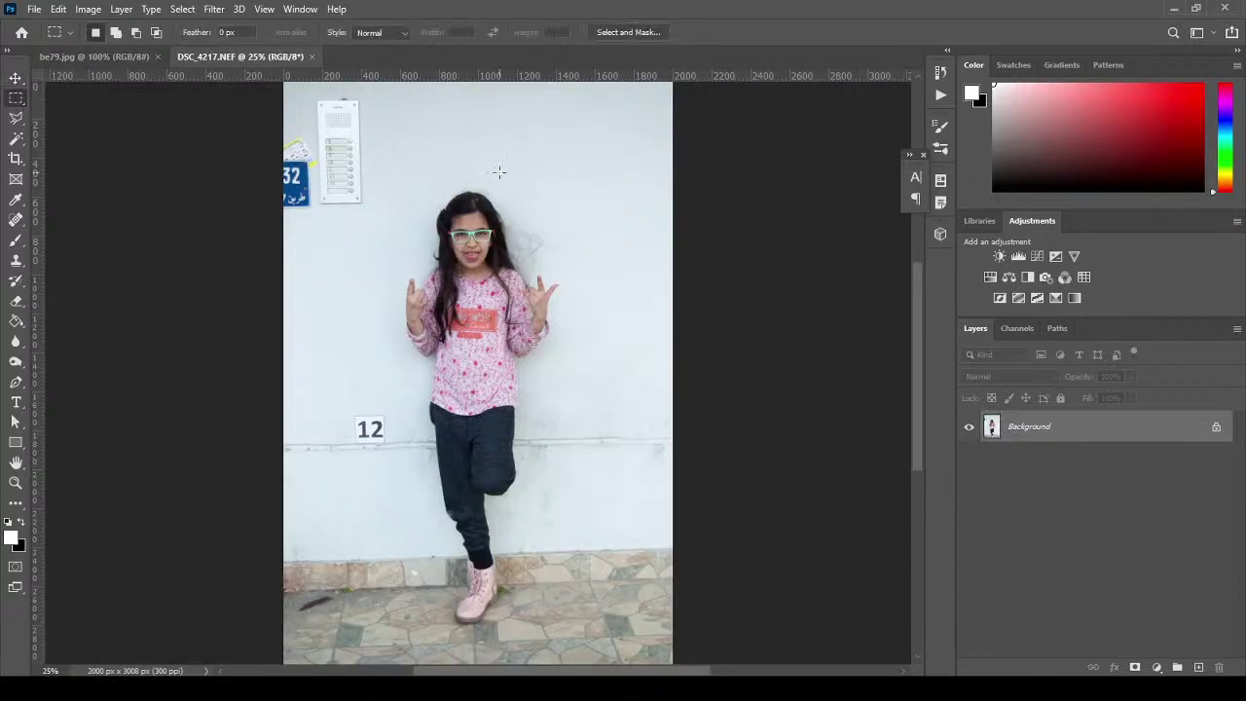
drag(393, 168, 575, 650)
click(87, 9)
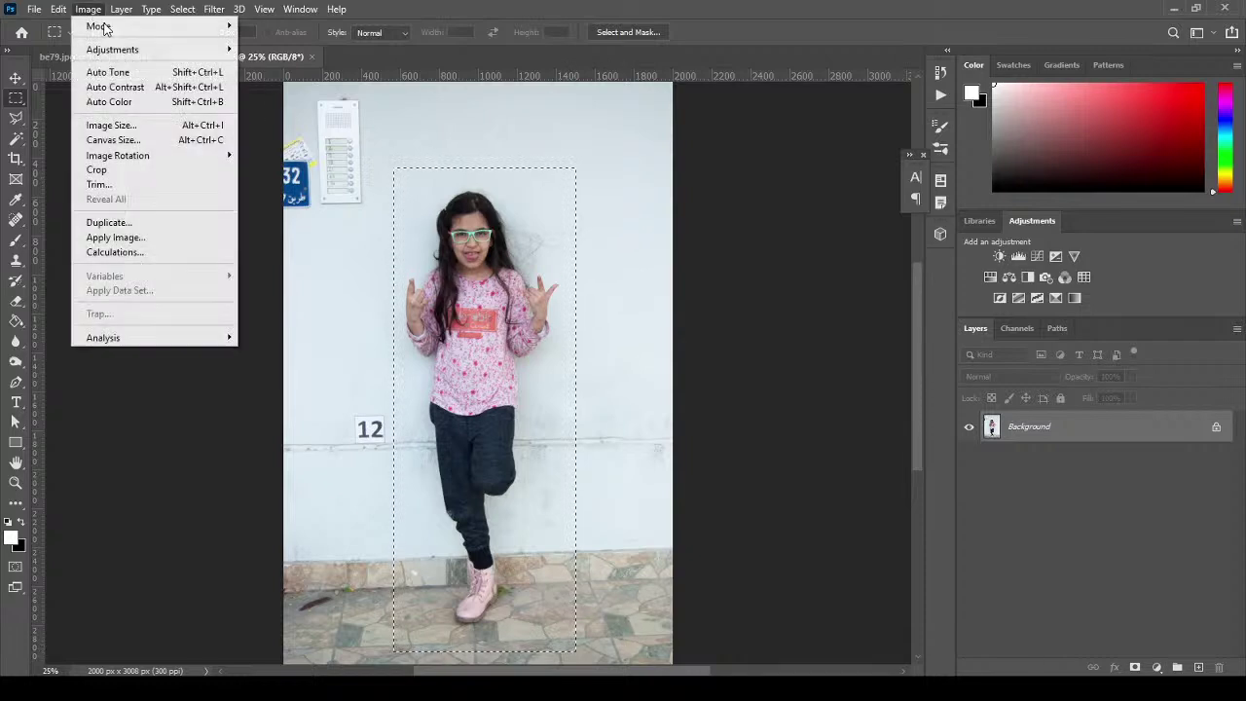
click(166, 170)
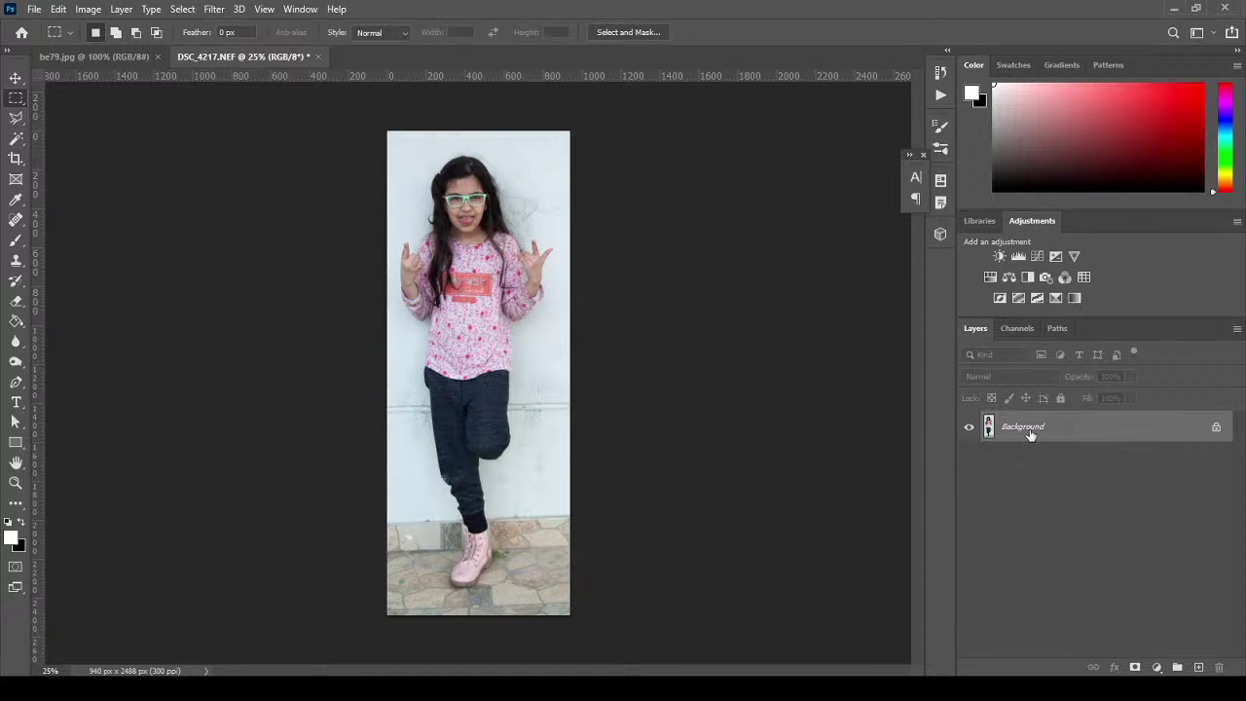
Duplicate the Background layer of the cropped portrait and delete the original locked Background.
drag(1156, 431, 1198, 668)
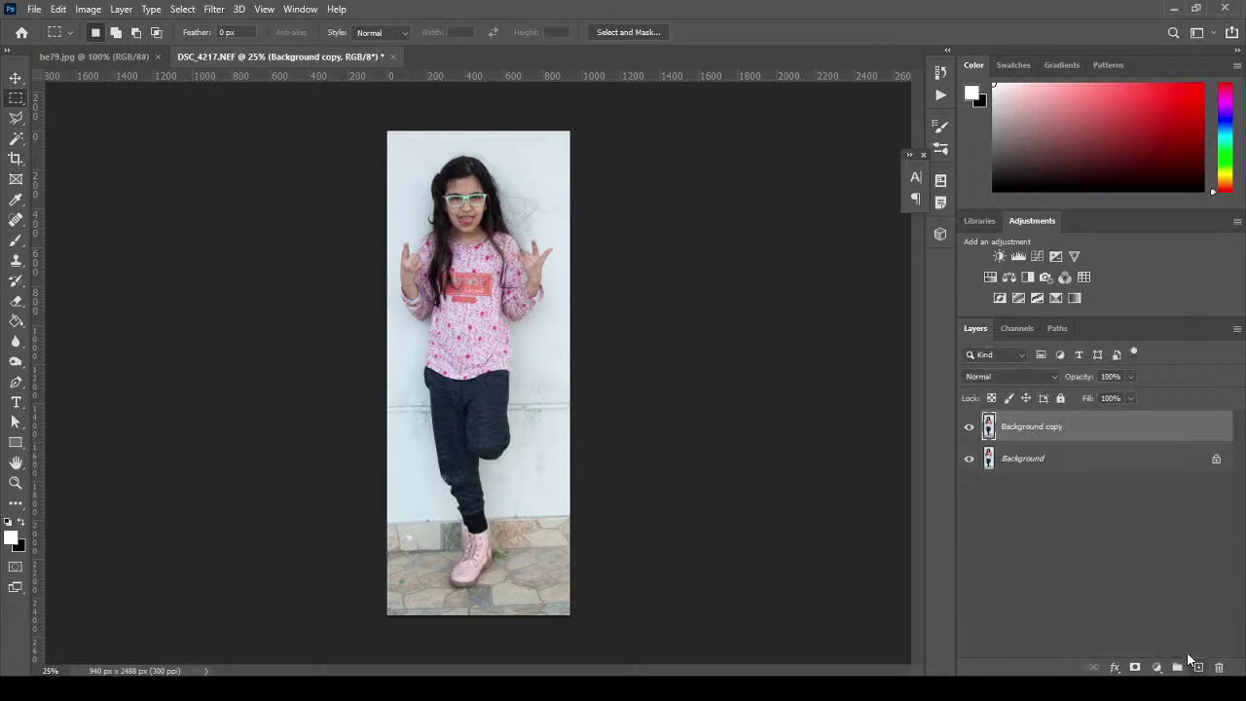
click(968, 458)
click(1039, 463)
click(1218, 666)
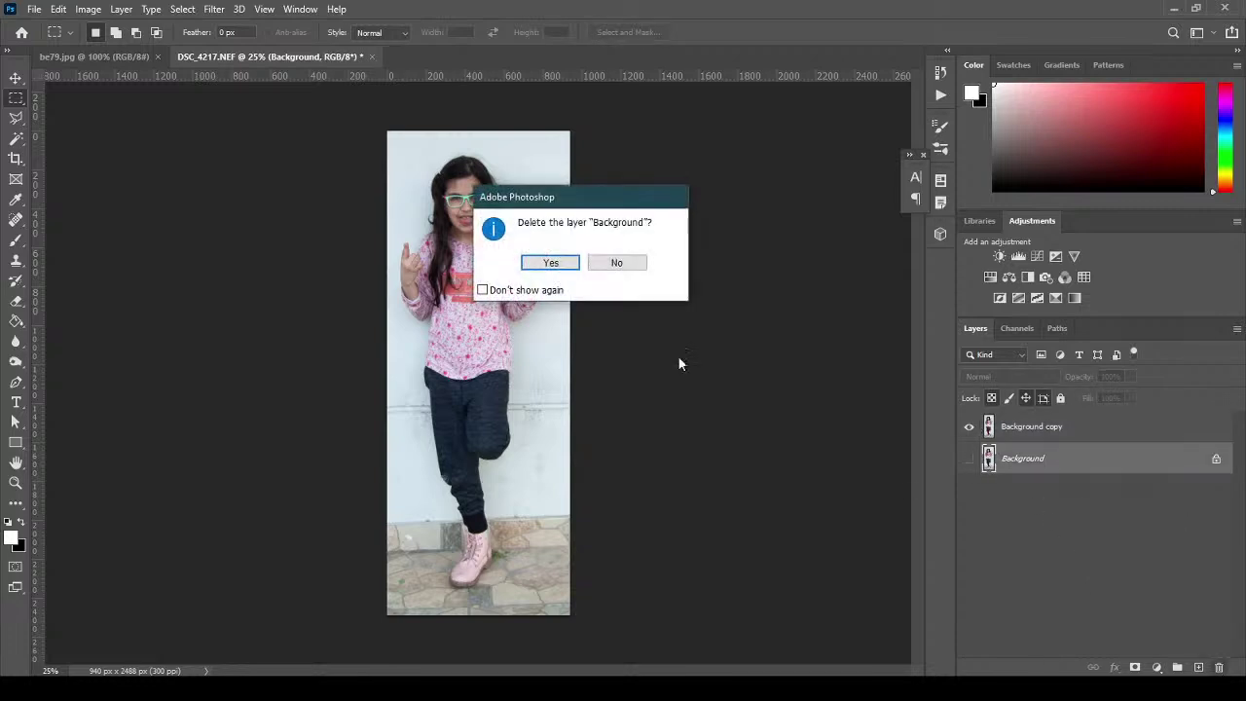
click(544, 264)
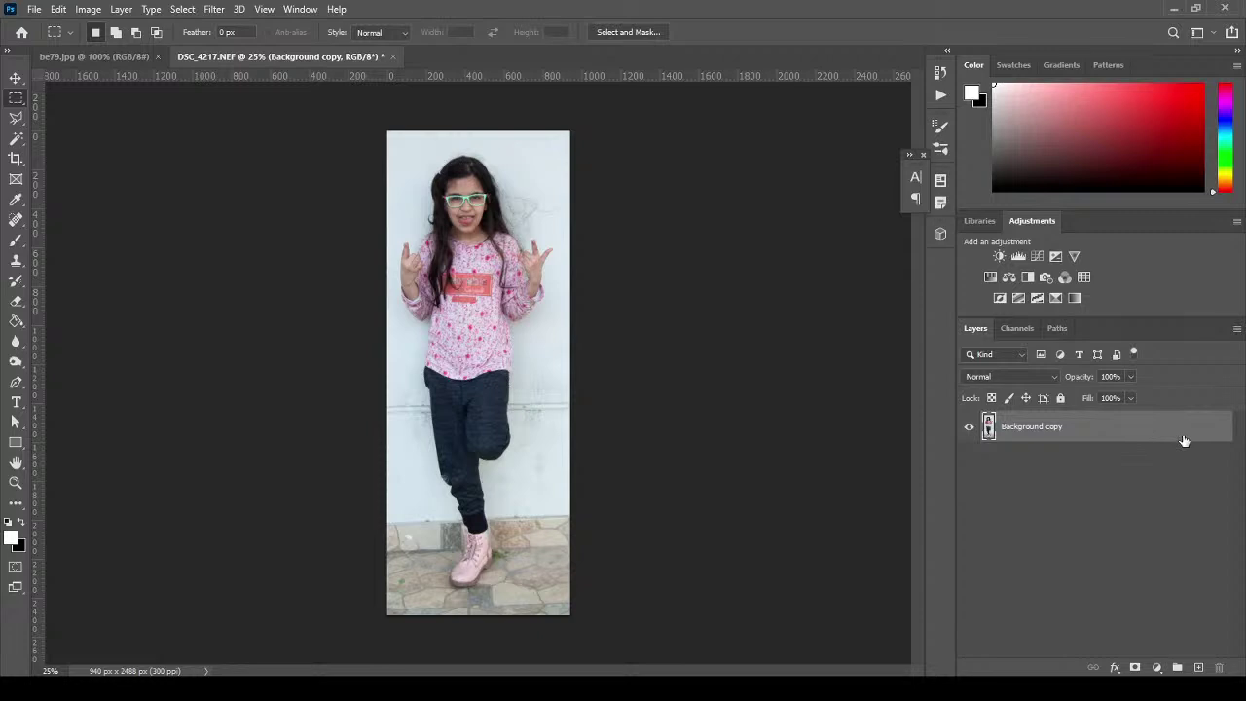
Dock the Properties panel in place of the closed floating panel and use its Remove Background action to mask out the wall.
click(924, 156)
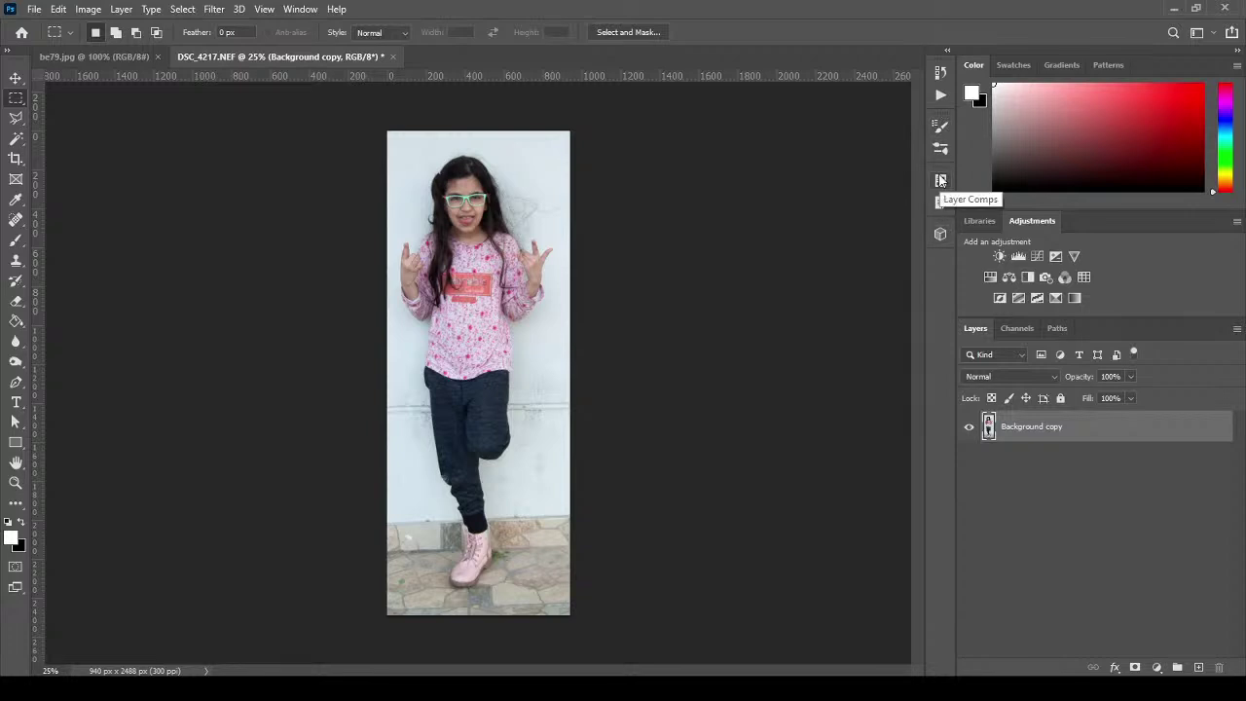
click(297, 9)
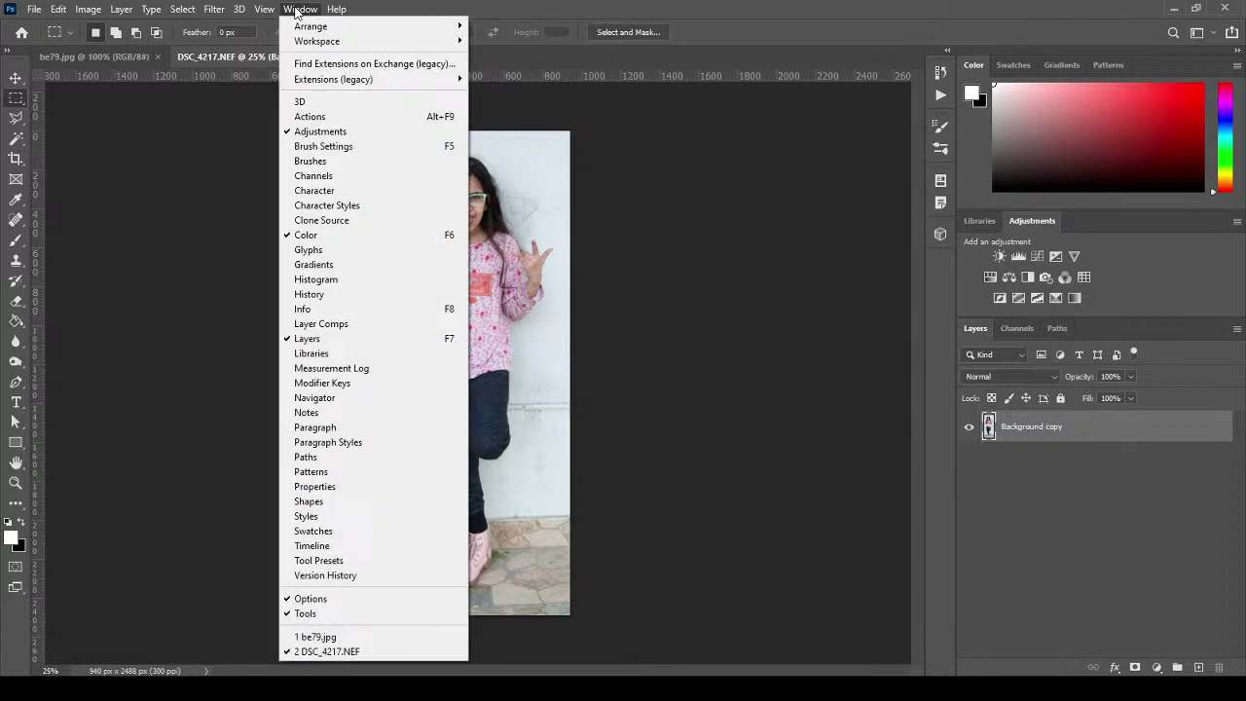
click(423, 484)
drag(829, 146, 929, 264)
click(940, 265)
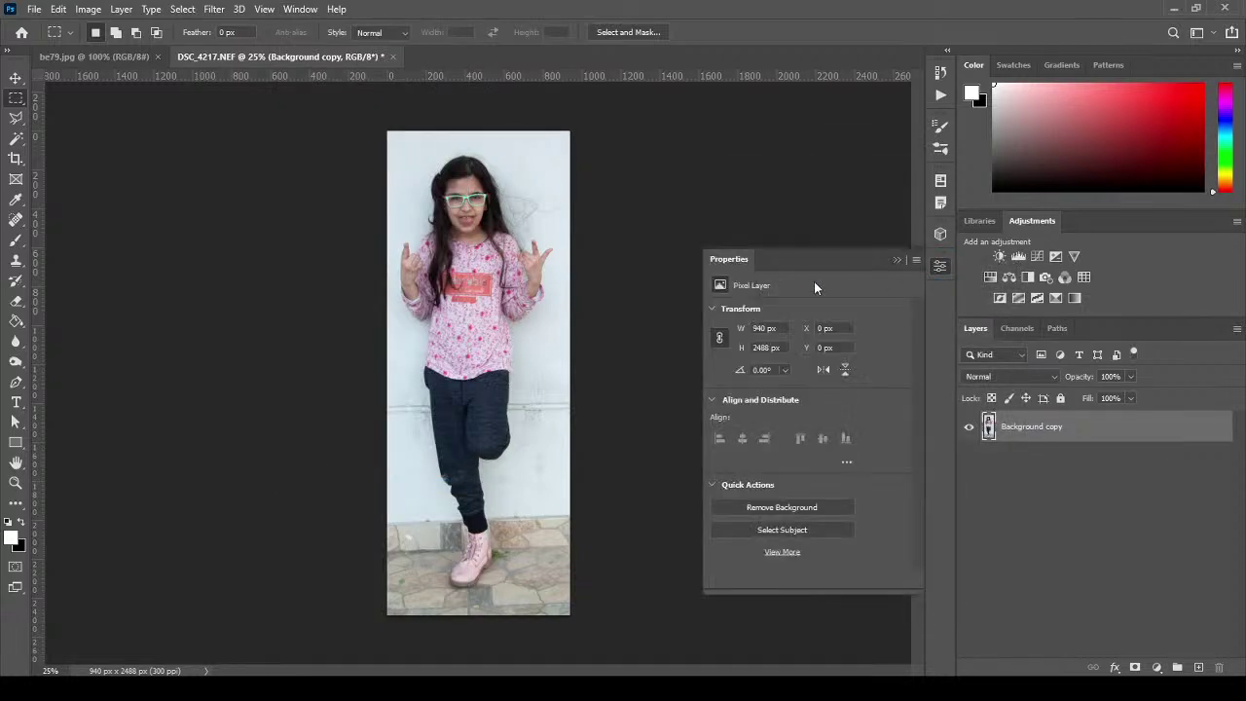
click(814, 505)
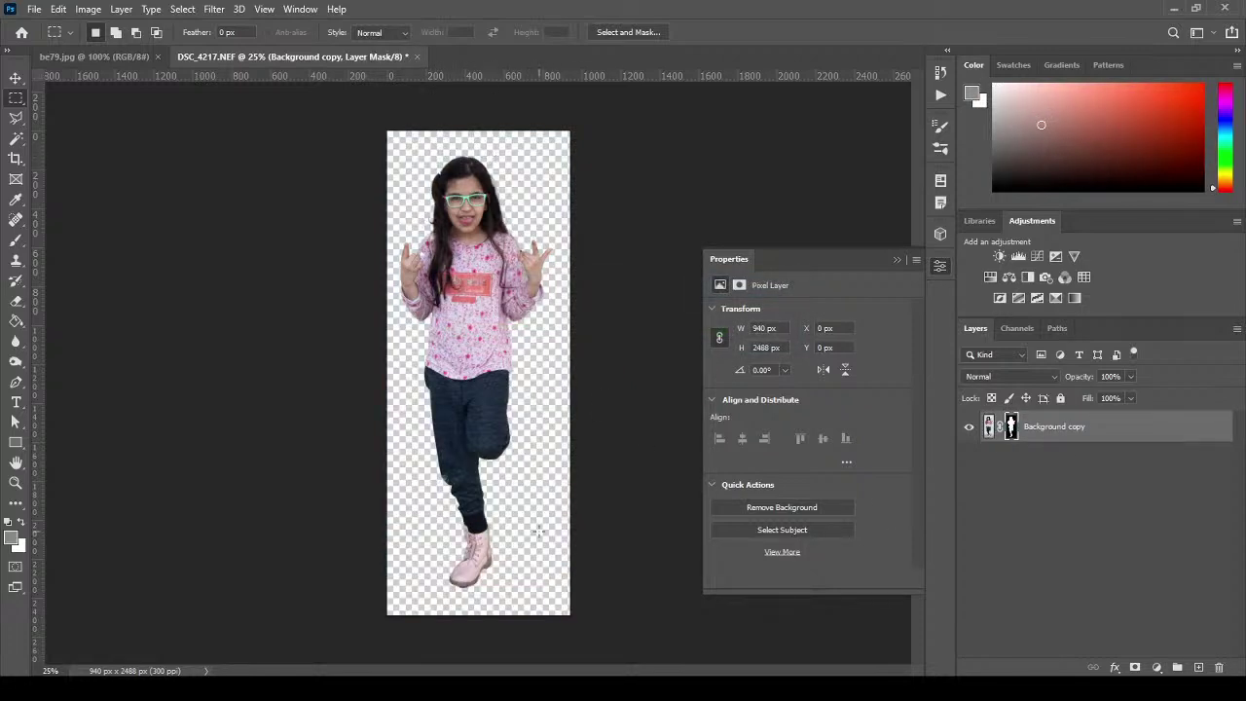
click(894, 259)
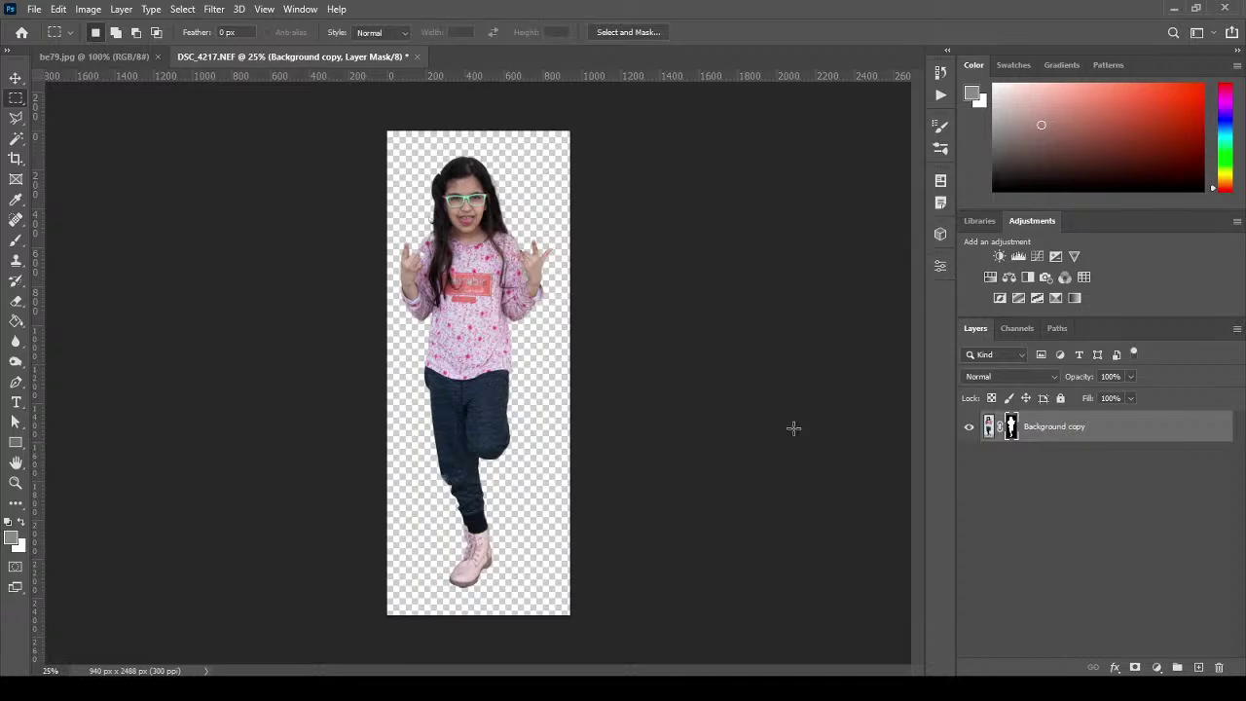
Paint black with a 20 px brush on the layer mask to hide the dark remnant beneath the boot sole, and check the trouser edges.
click(17, 484)
drag(453, 605, 453, 530)
click(452, 530)
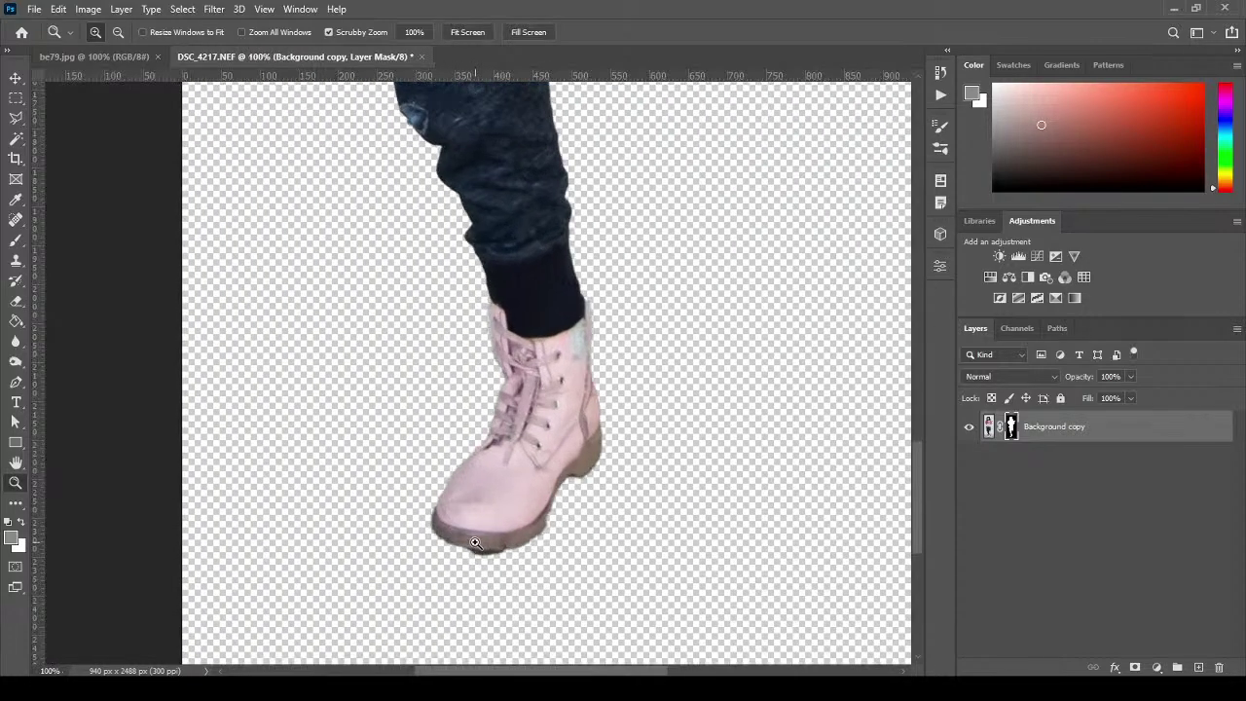
click(459, 535)
click(989, 426)
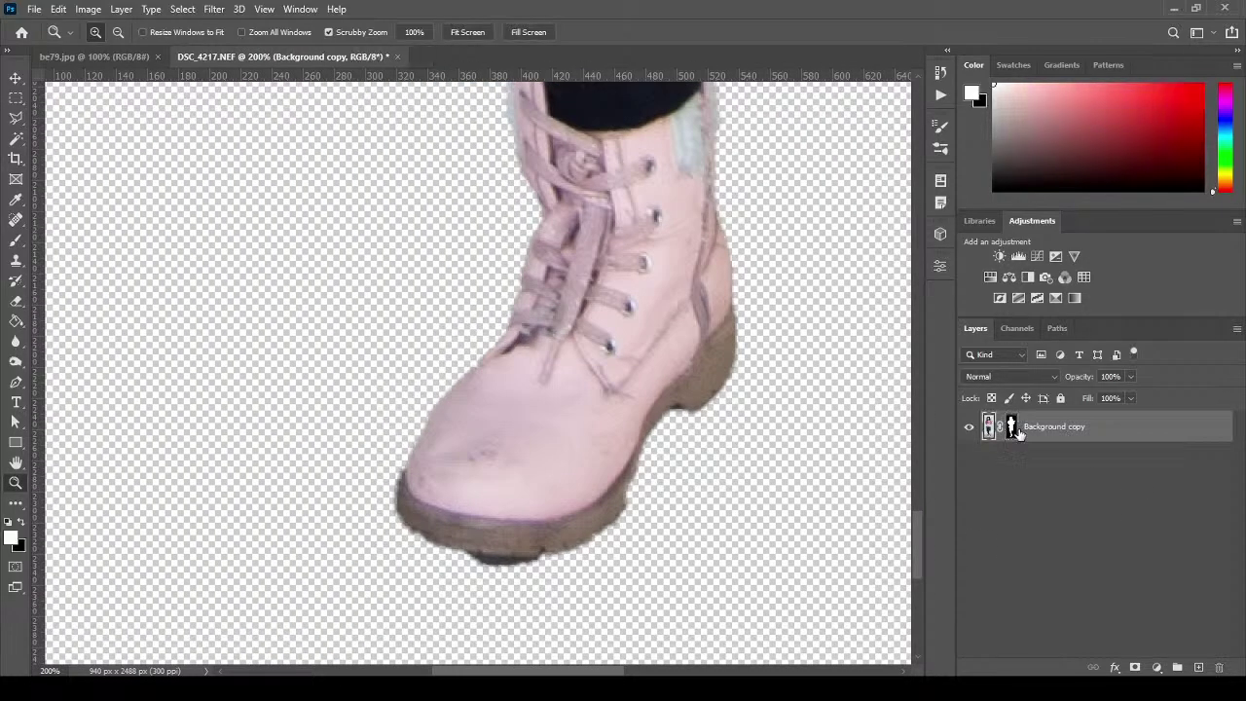
click(17, 243)
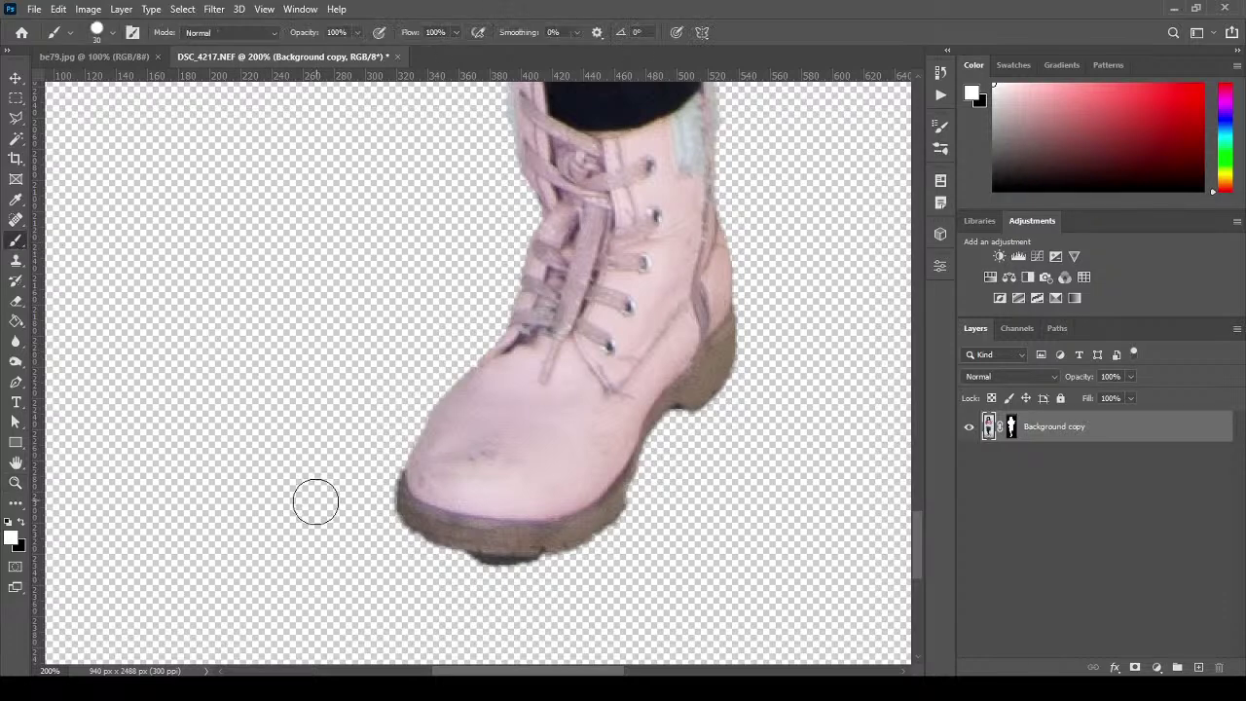
click(1010, 429)
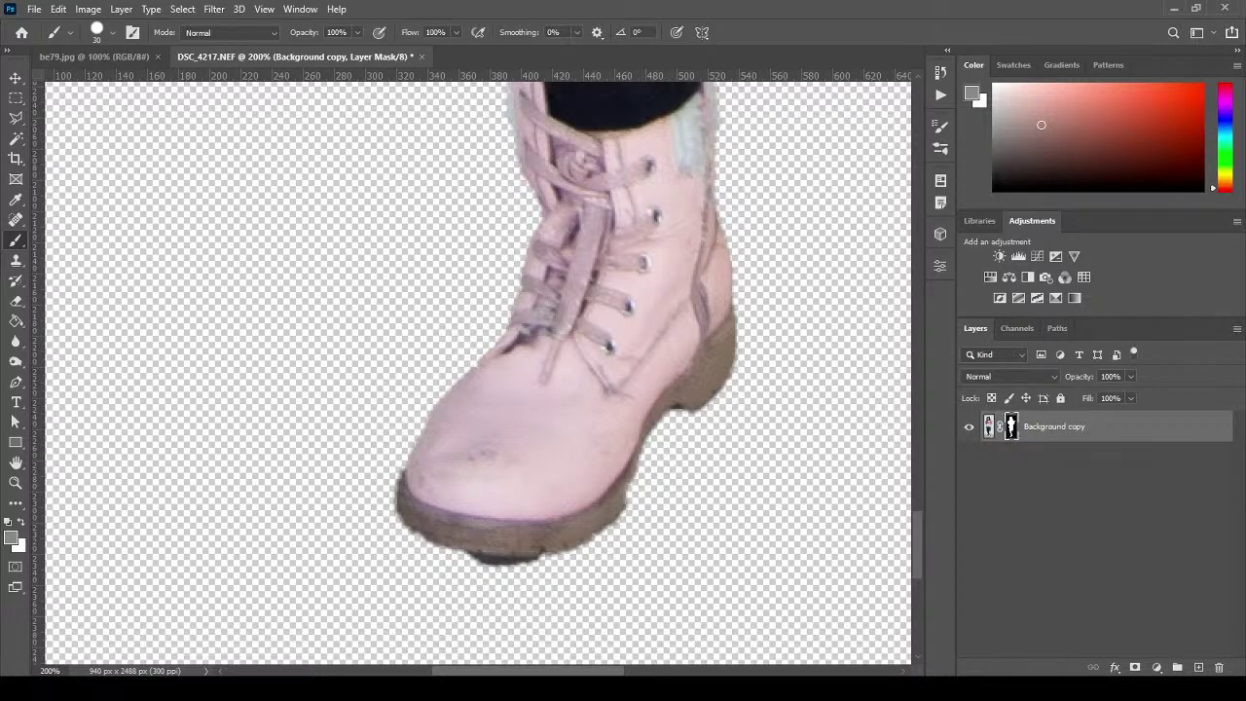
click(12, 522)
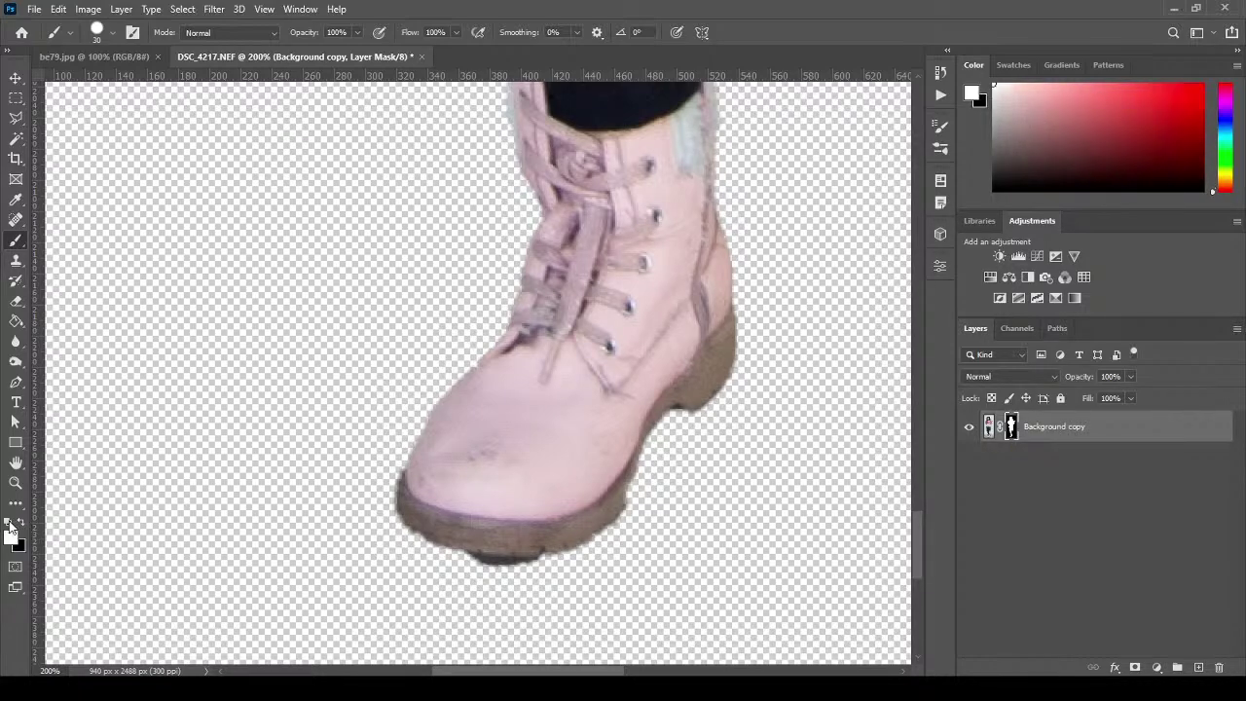
click(23, 522)
key(bracketleft)
key(bracketleft)
key(bracketright)
key(bracketleft)
key(bracketright)
mouse_move(495, 571)
mouse_down()
mouse_move(453, 564)
mouse_move(534, 574)
mouse_up()
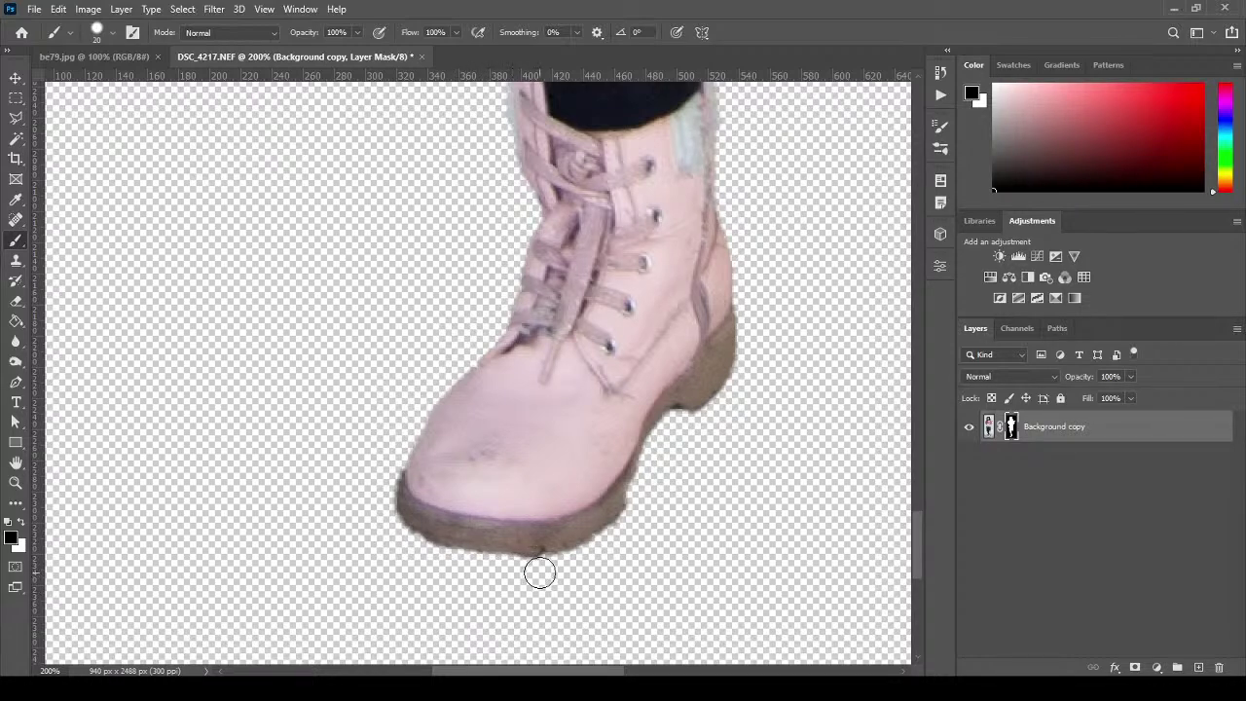
drag(921, 550, 919, 457)
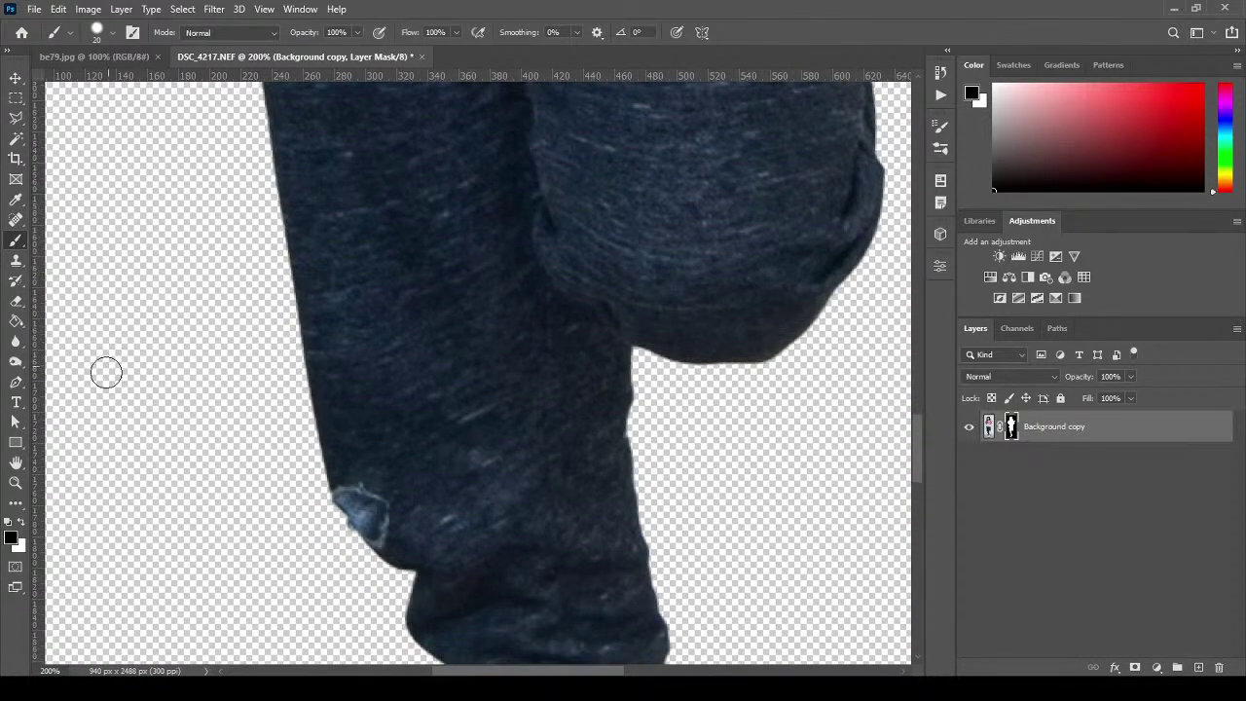
click(16, 483)
click(371, 477)
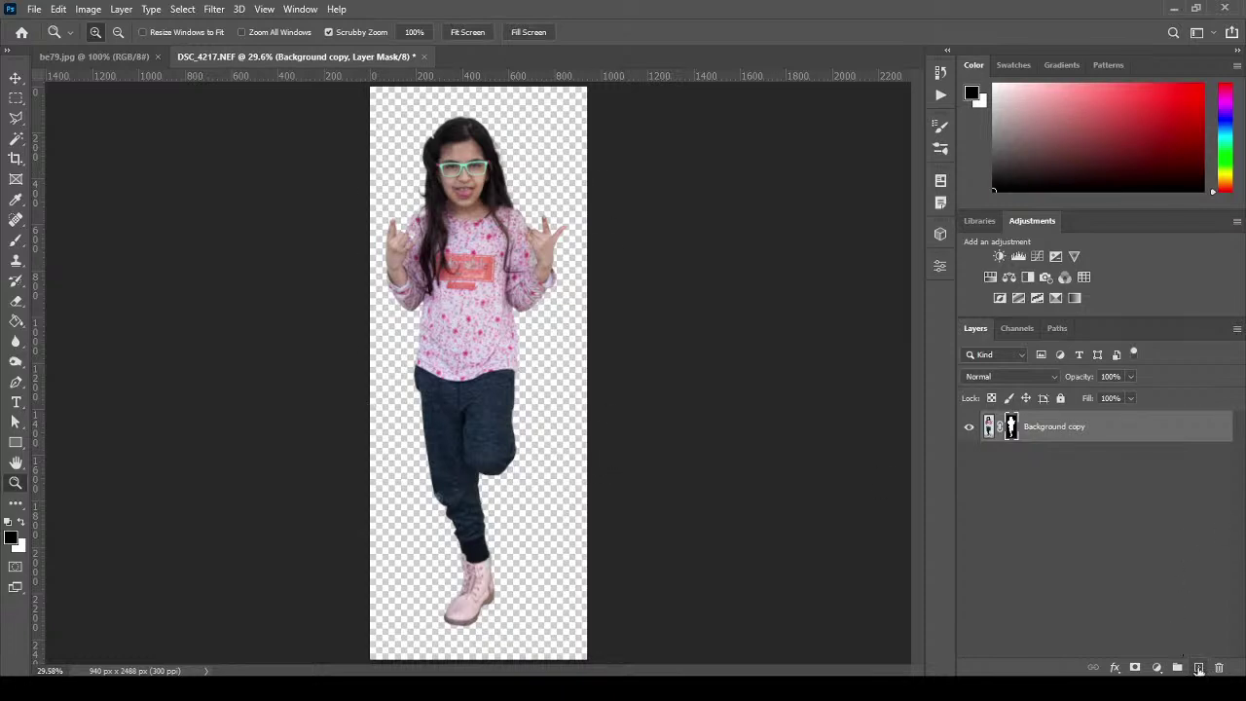
Add an empty layer beneath Background copy and merge the two layers to bake in the mask.
click(1198, 667)
drag(1110, 432, 1108, 474)
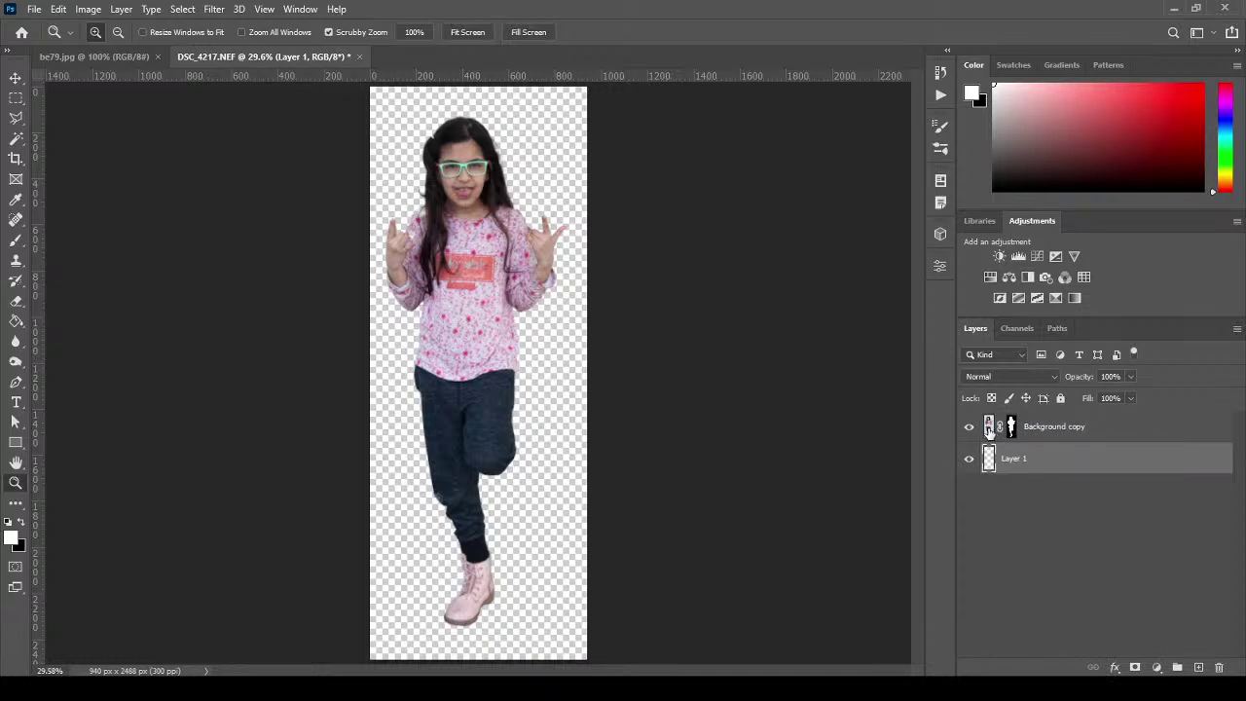
click(1075, 430)
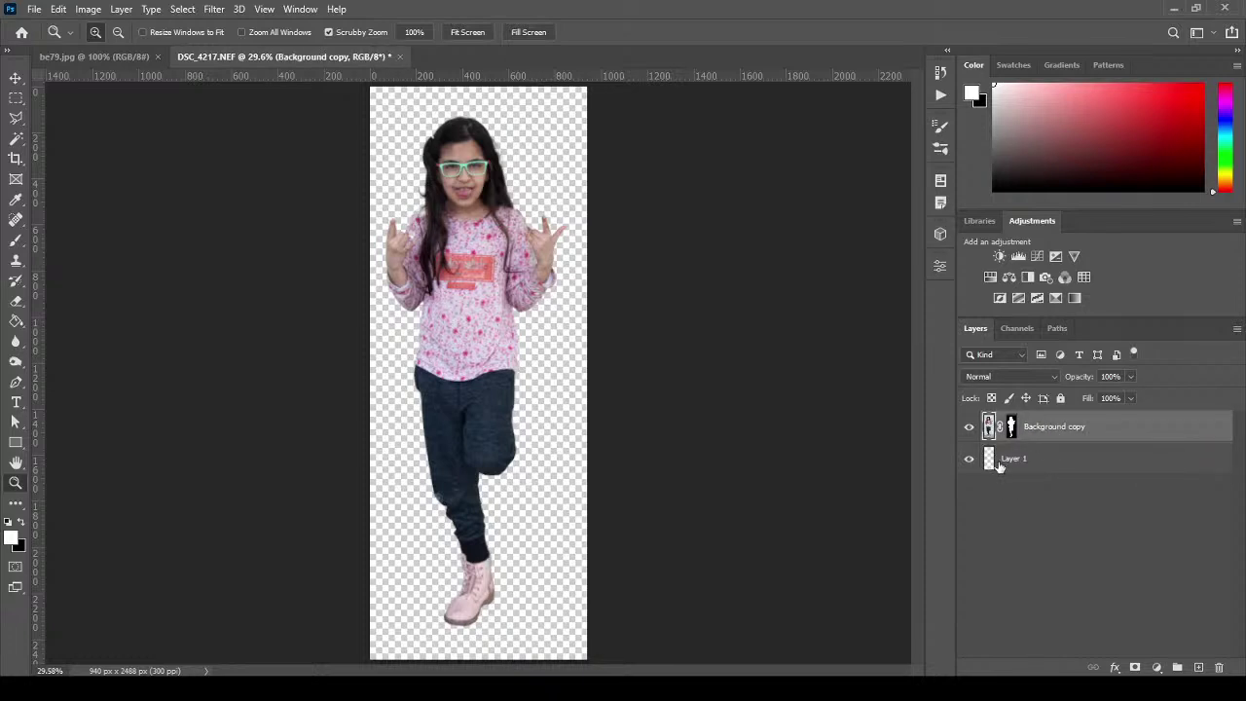
shift+click(1061, 460)
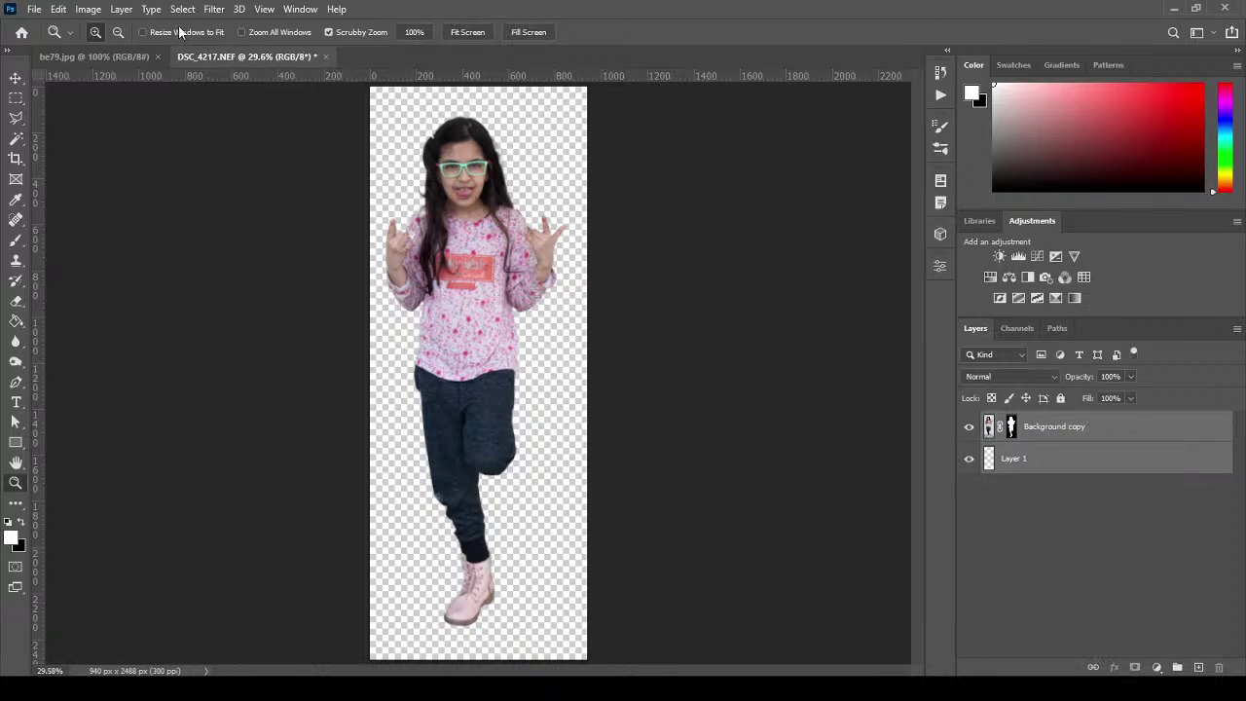
click(122, 9)
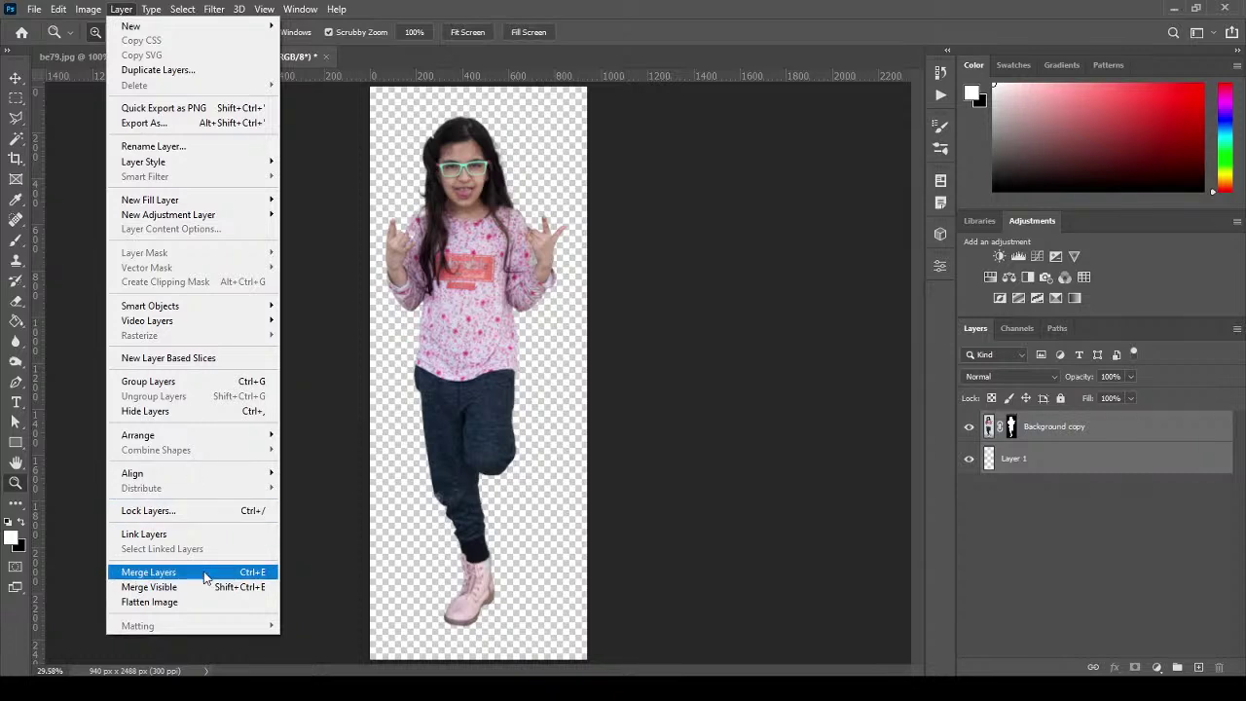
click(149, 573)
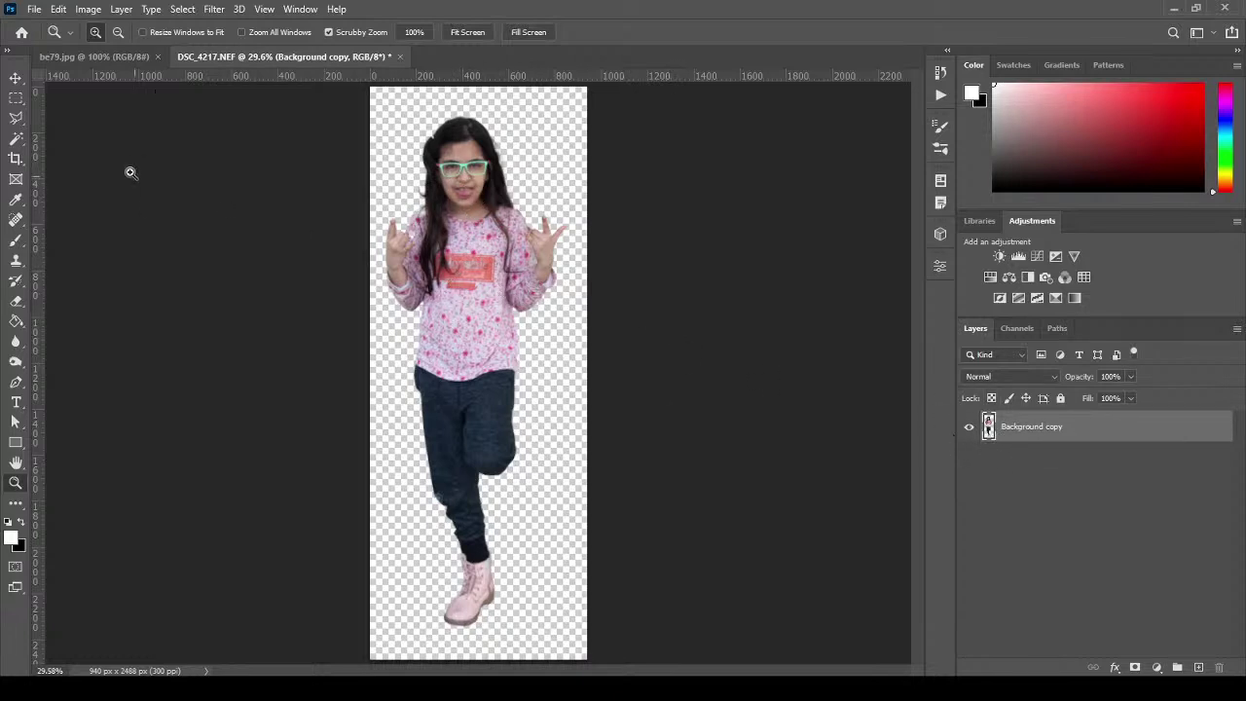
Select and copy the entire cutout of the girl, and close the DSC_4217.NEF document without saving.
click(16, 78)
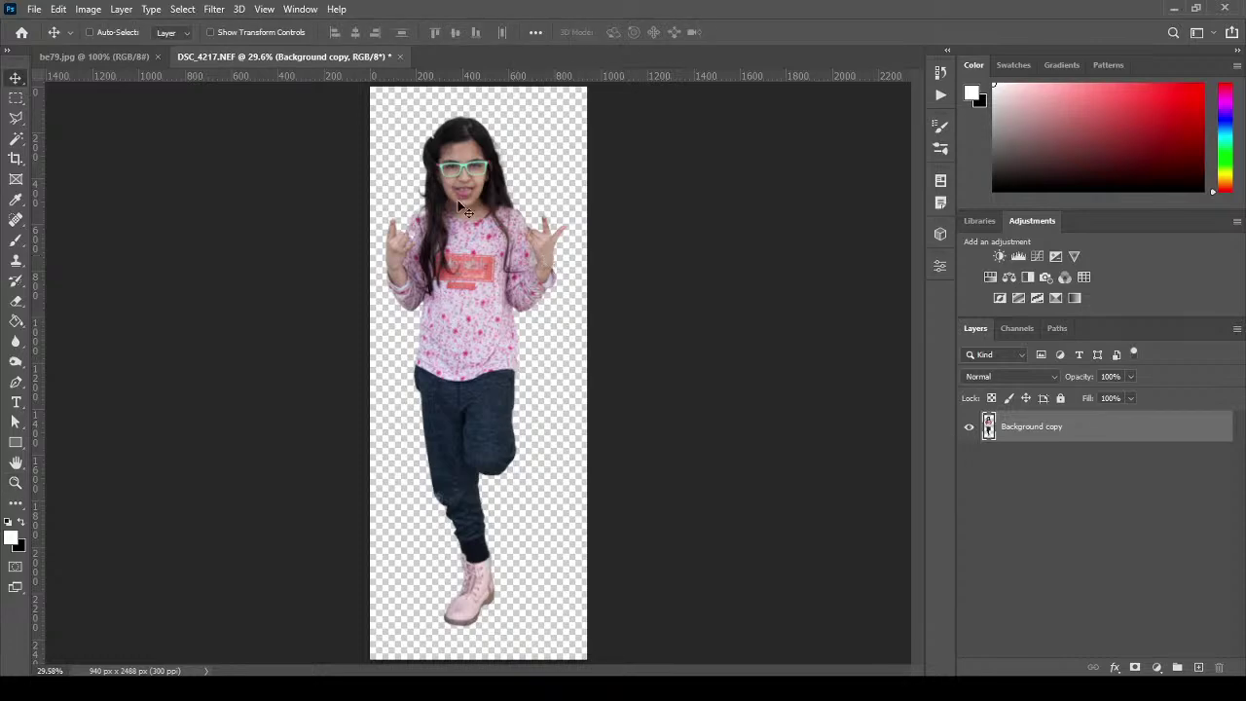
click(59, 9)
click(59, 9)
click(182, 9)
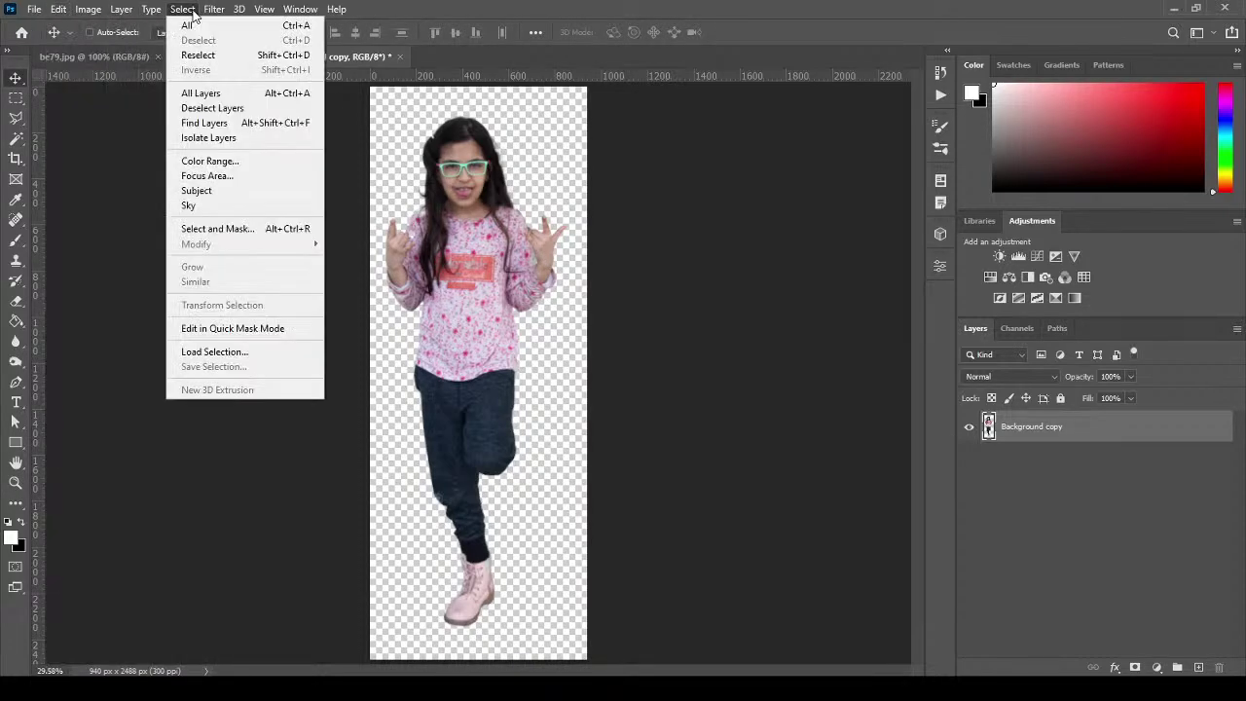
click(185, 25)
click(59, 9)
click(102, 116)
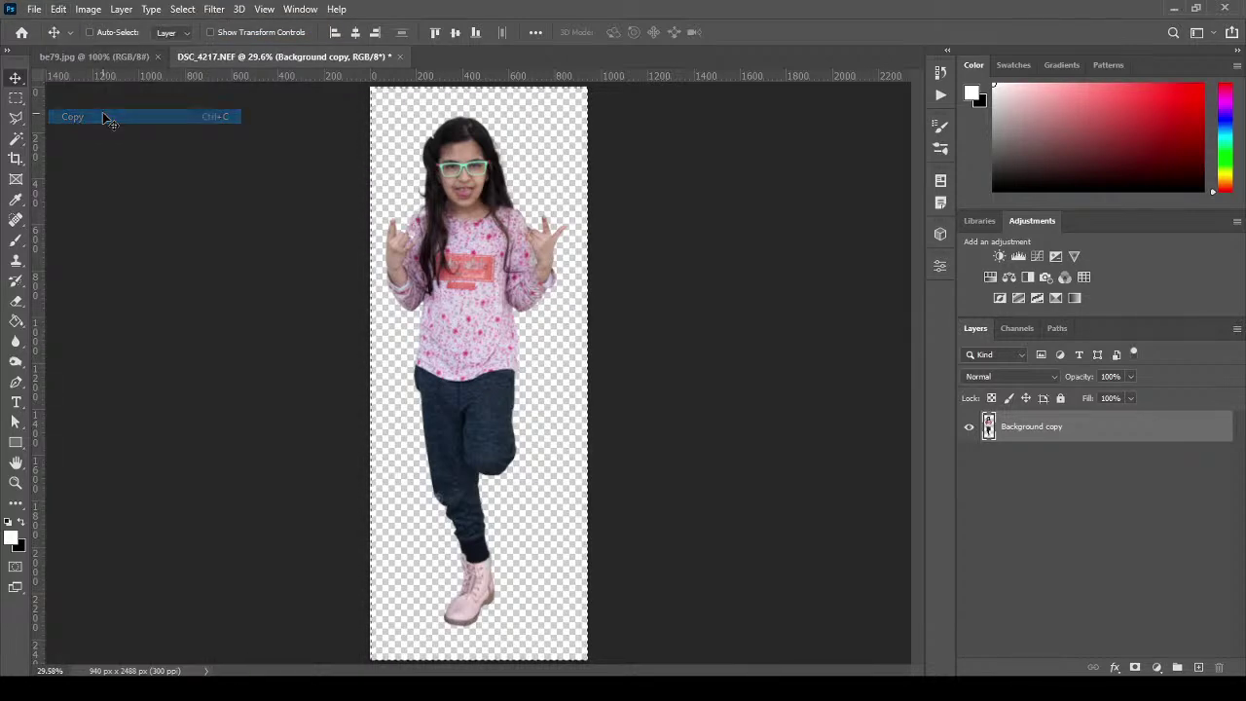
click(399, 57)
click(627, 260)
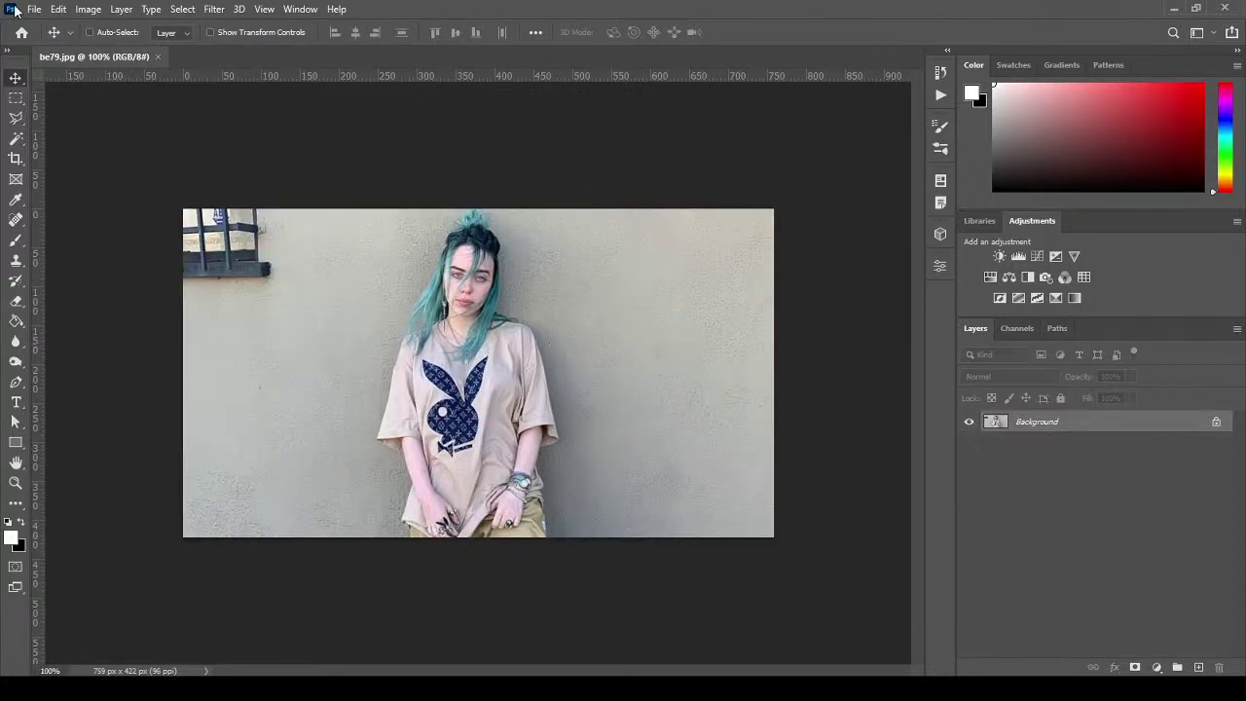
Paste the girl's cutout into be79.jpg as a new layer and move it toward the image's left side.
click(59, 9)
click(102, 148)
drag(613, 434, 338, 395)
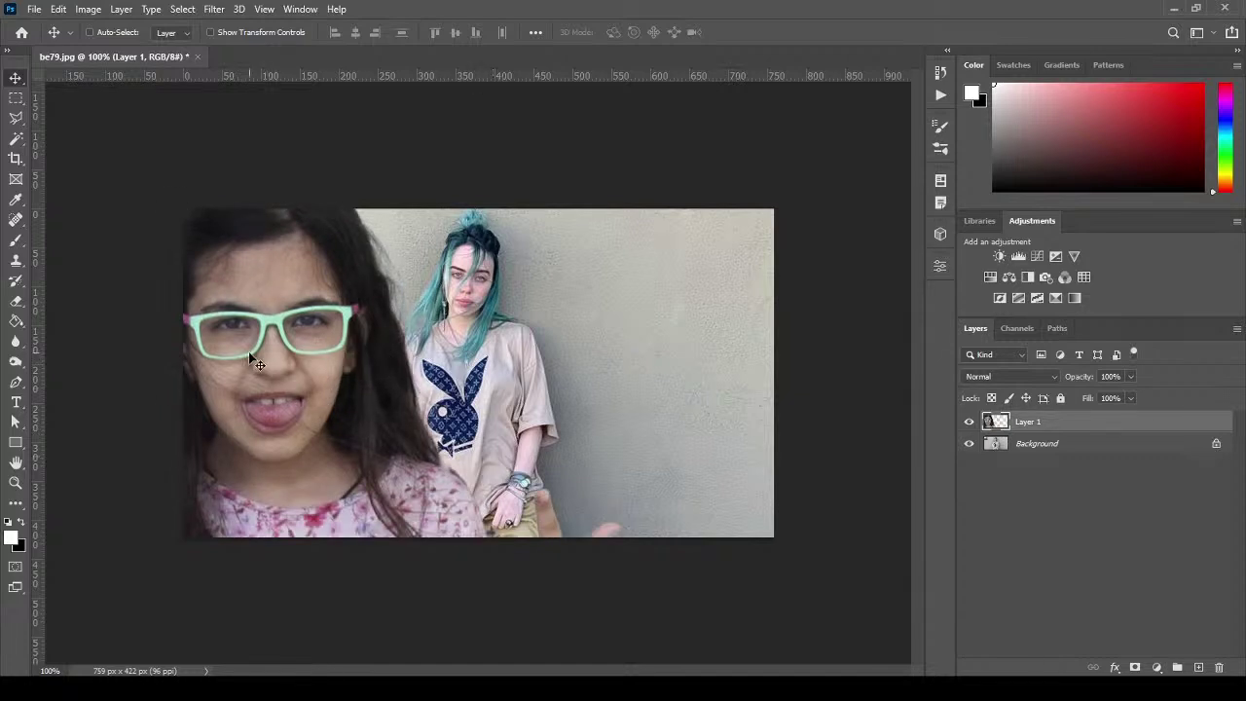
Flip the girl's layer horizontally and move it back toward the image's left side, uncovering the standing person.
scroll(221, 334, up, 4)
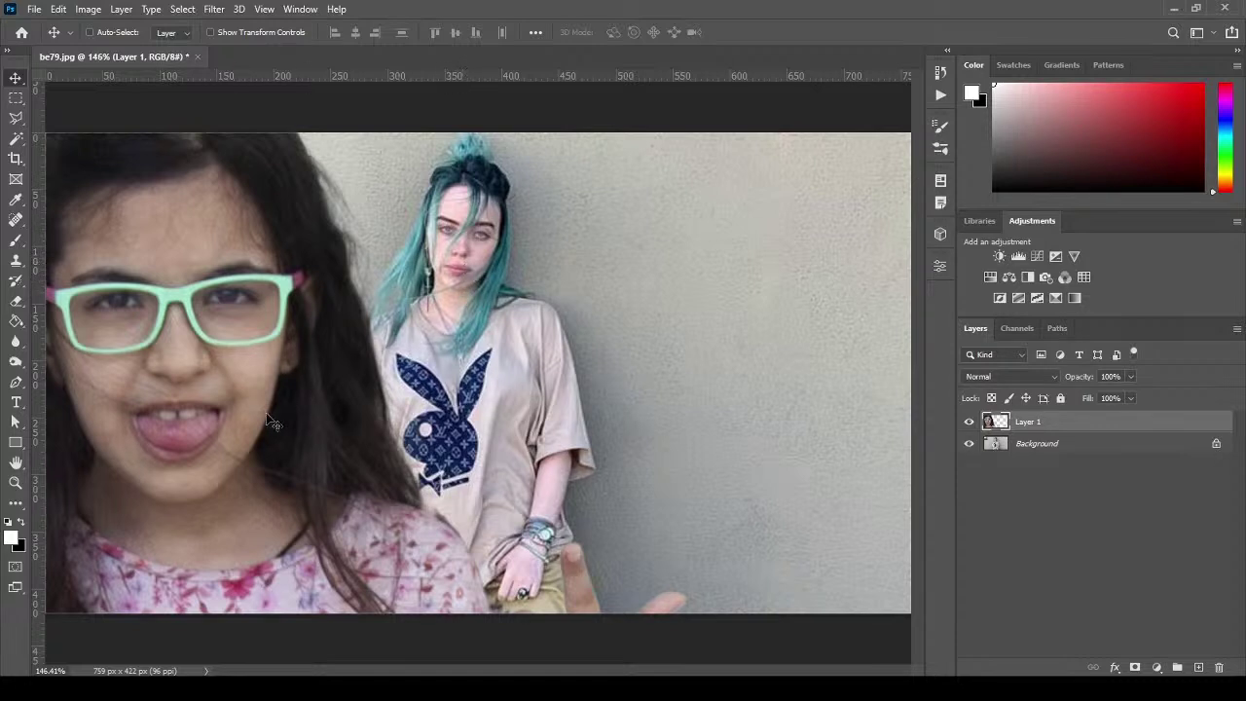
scroll(137, 401, up, 1)
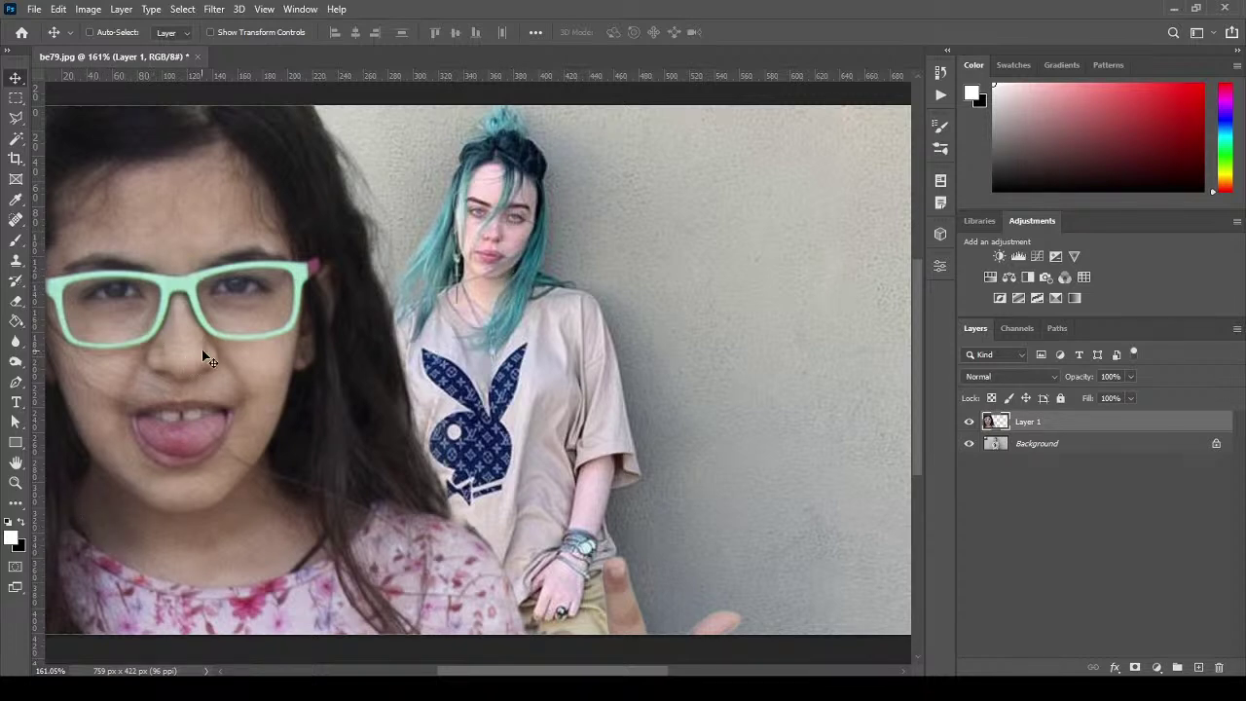
click(59, 10)
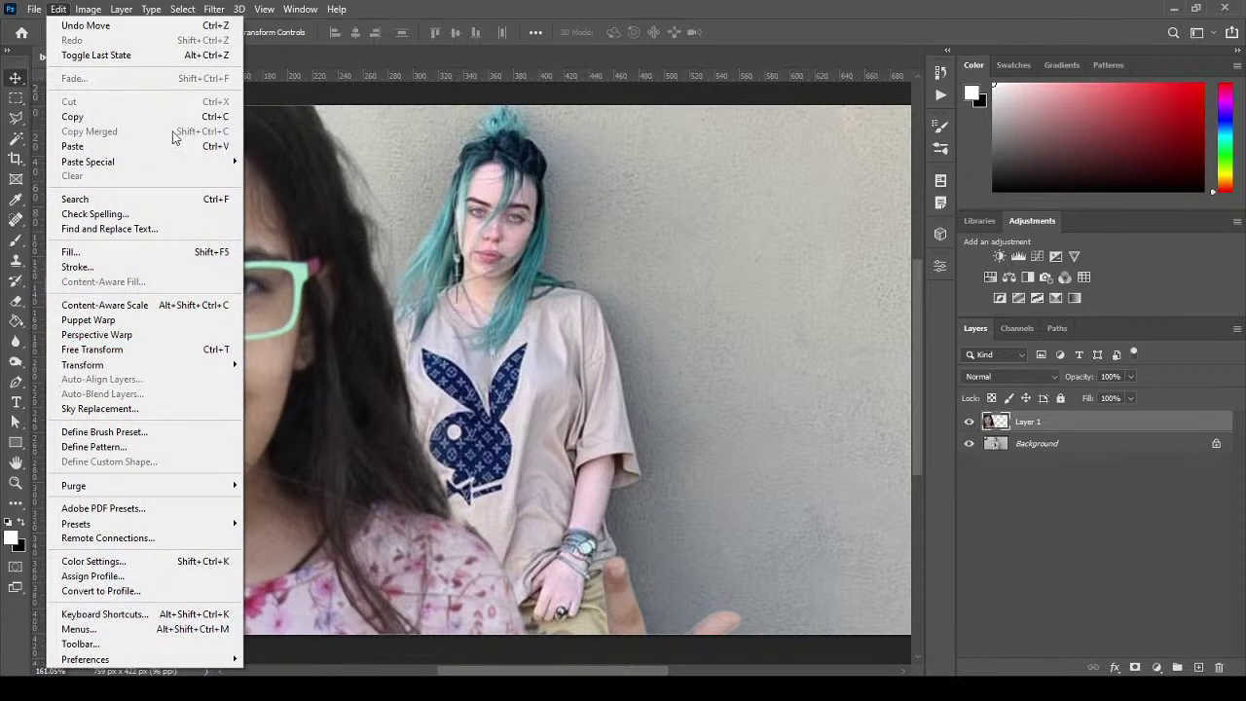
mouse_move(167, 372)
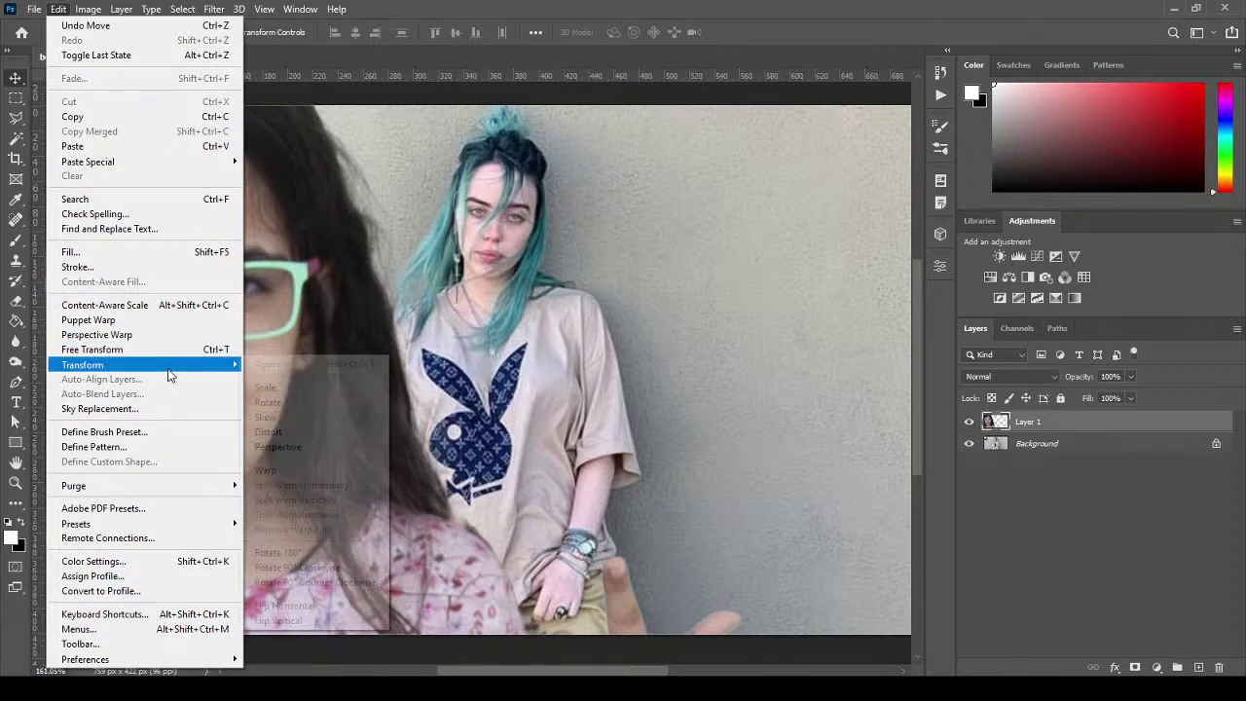
click(327, 606)
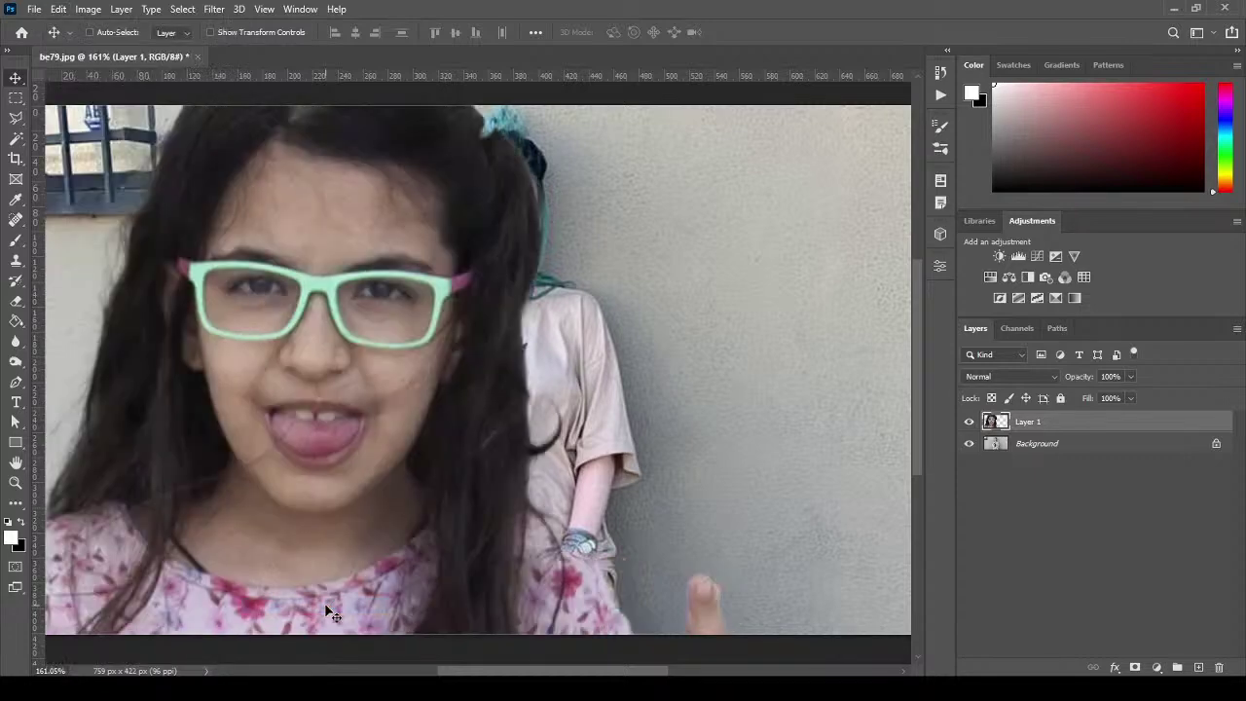
drag(389, 491, 256, 467)
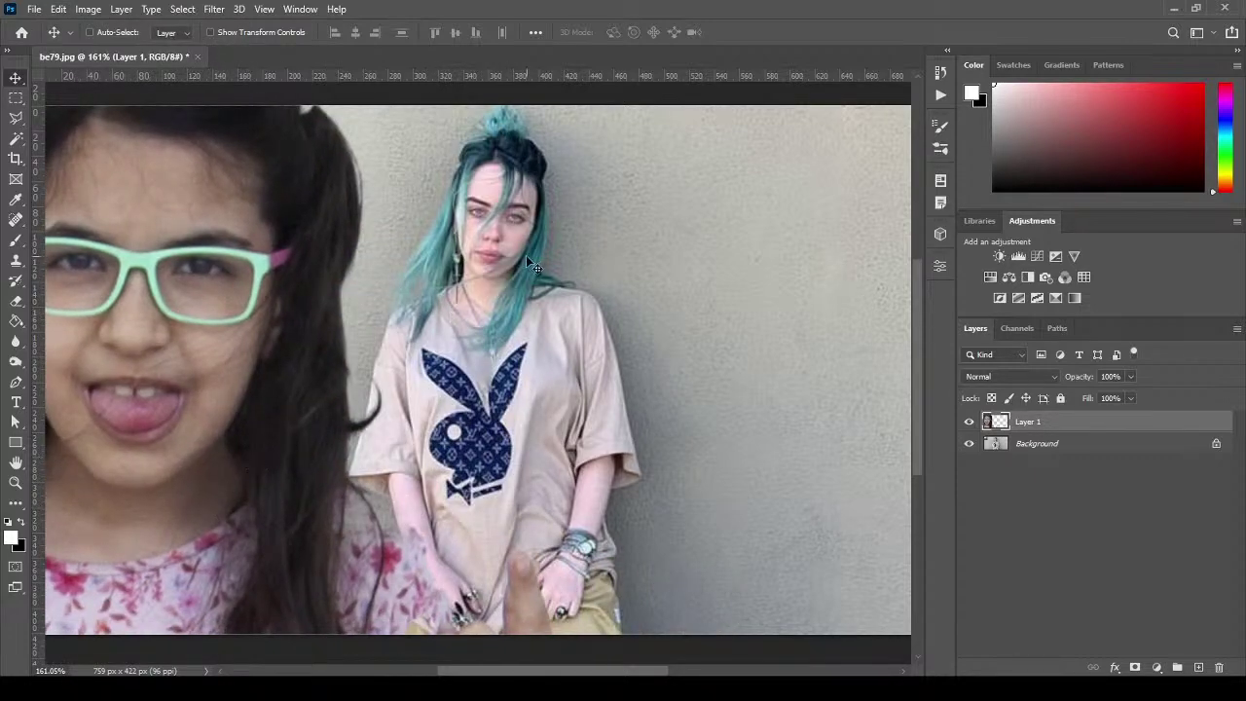
Brighten the girl's layer with an Exposure adjustment of +0.61.
click(89, 10)
mouse_move(107, 54)
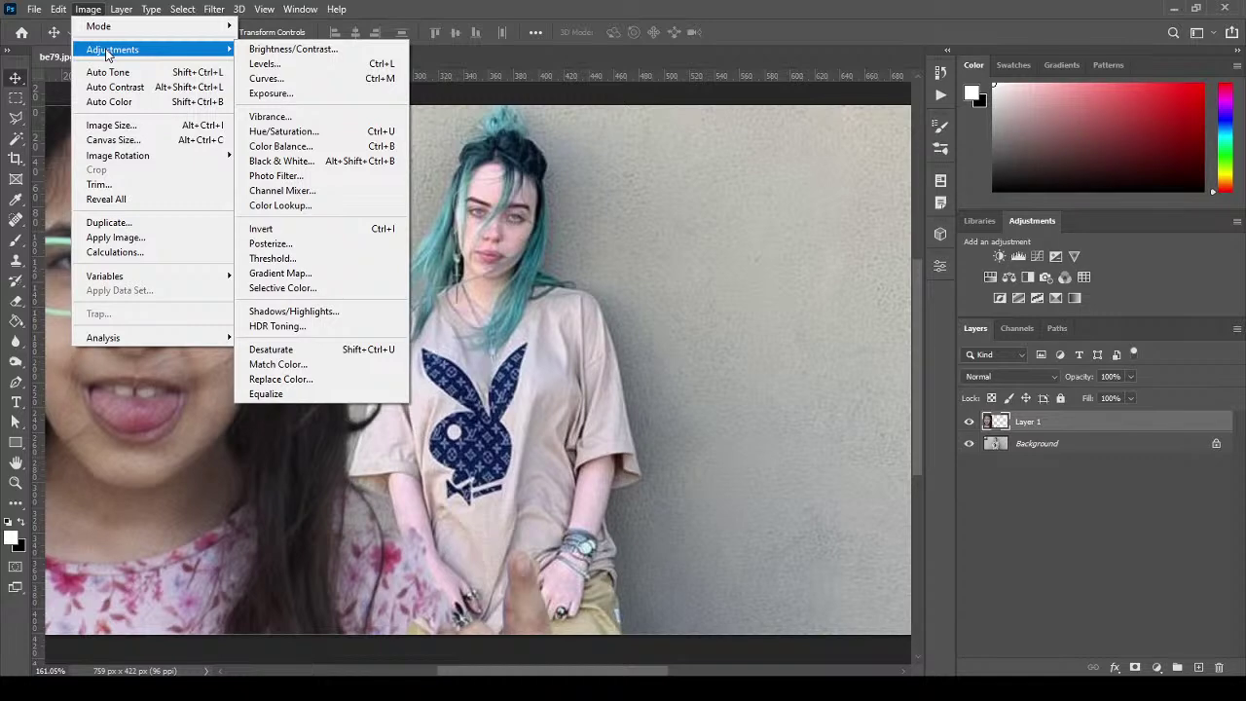
click(355, 94)
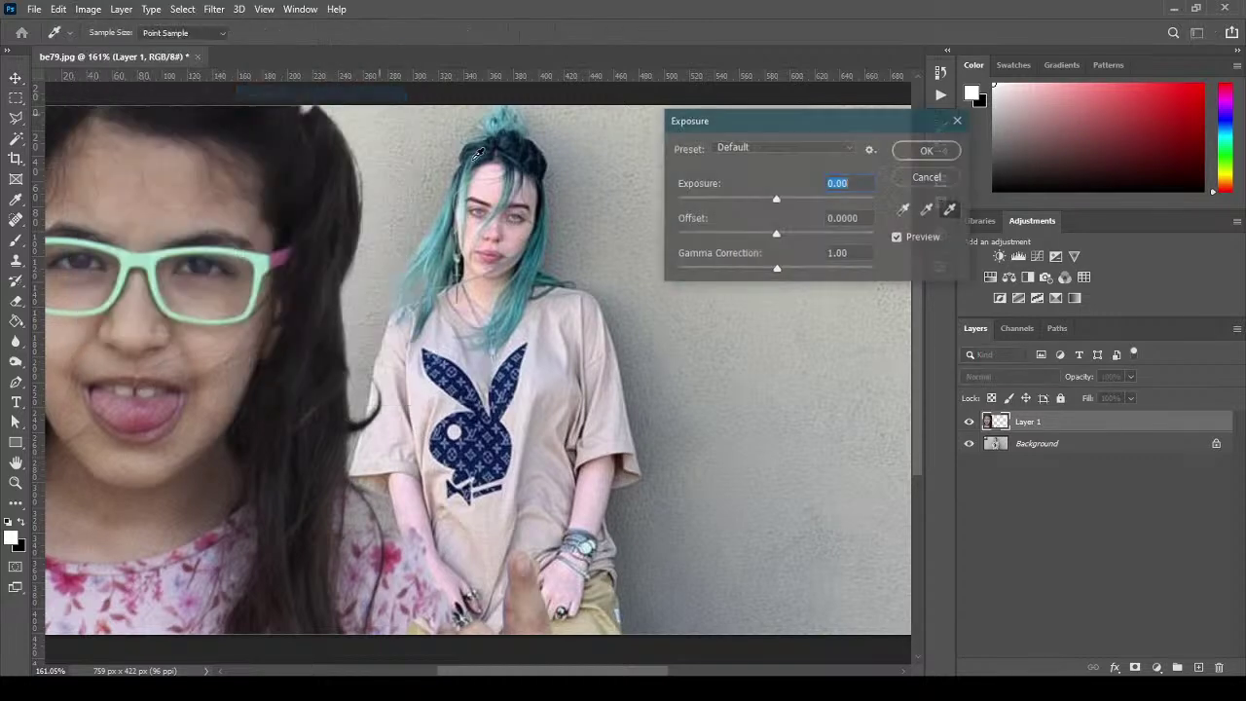
drag(783, 201, 786, 201)
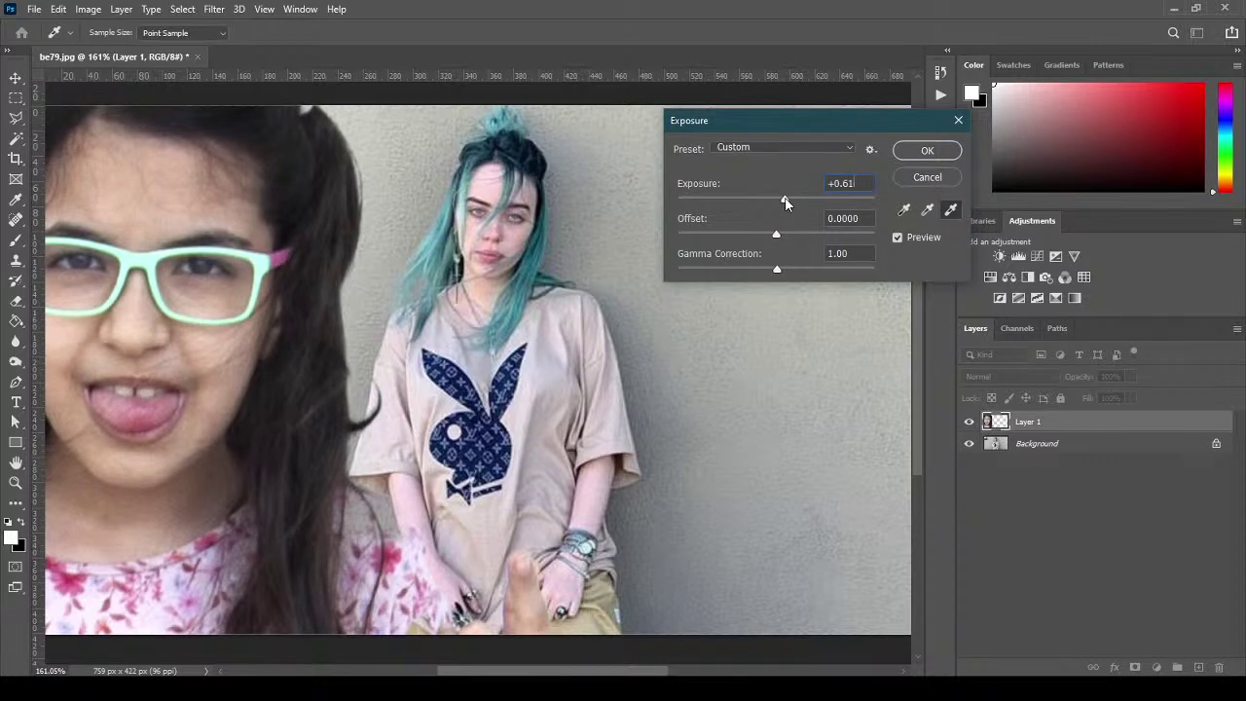
click(932, 156)
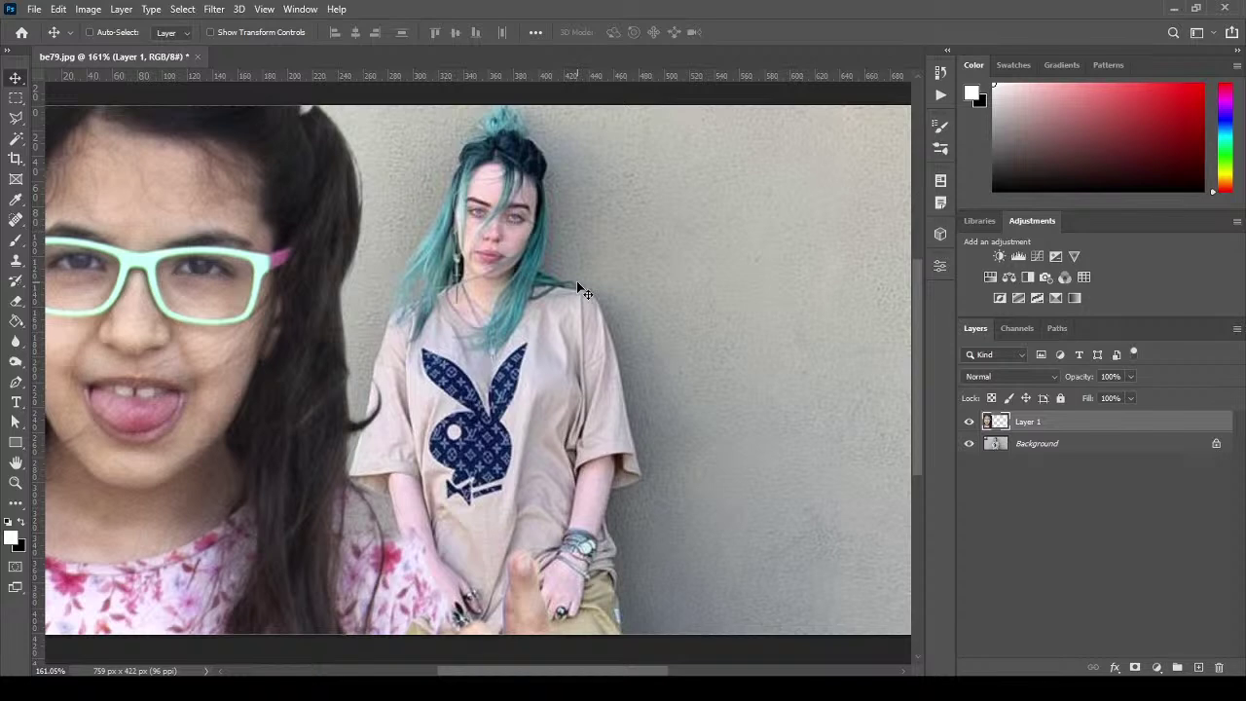
Scale the girl's layer proportionally to about 62% with Free Transform and position her in front of the standing person.
key(ctrl)
key(ctrl+t)
drag(248, 263, 629, 335)
drag(171, 206, 214, 220)
drag(54, 202, 467, 136)
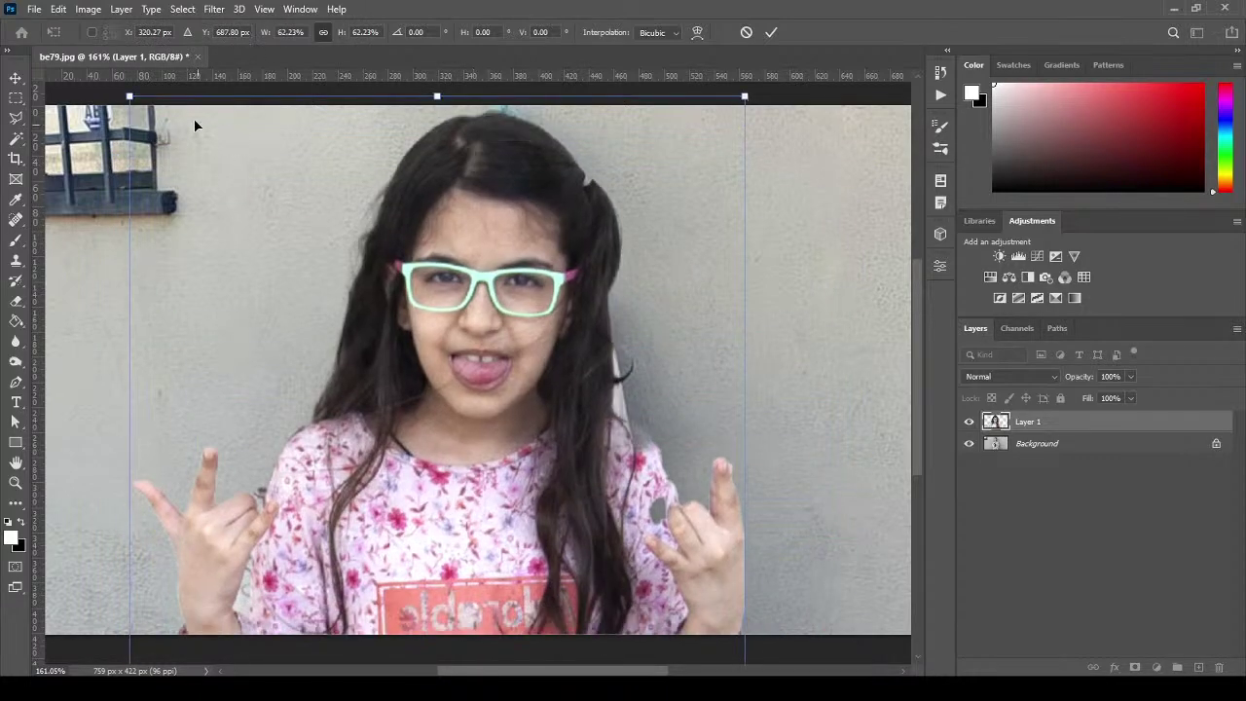
Commit the active transform, view the program's version information, and dismiss it.
click(297, 8)
mouse_move(336, 8)
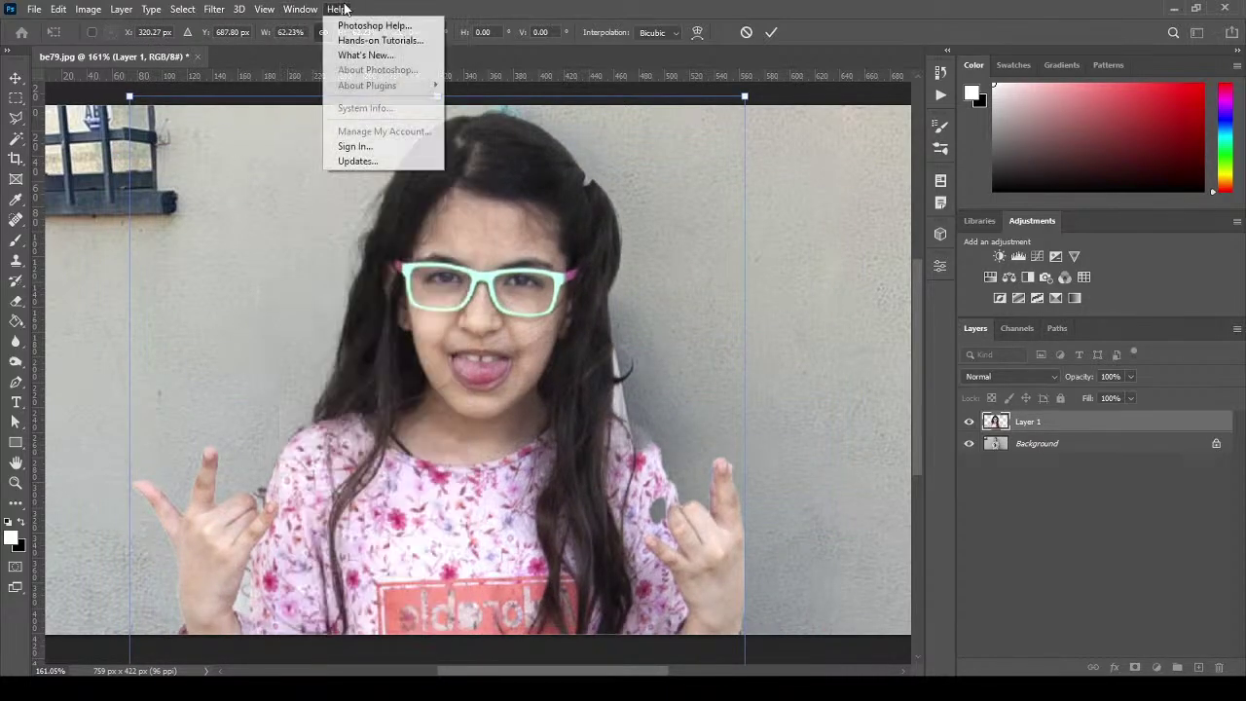
click(365, 54)
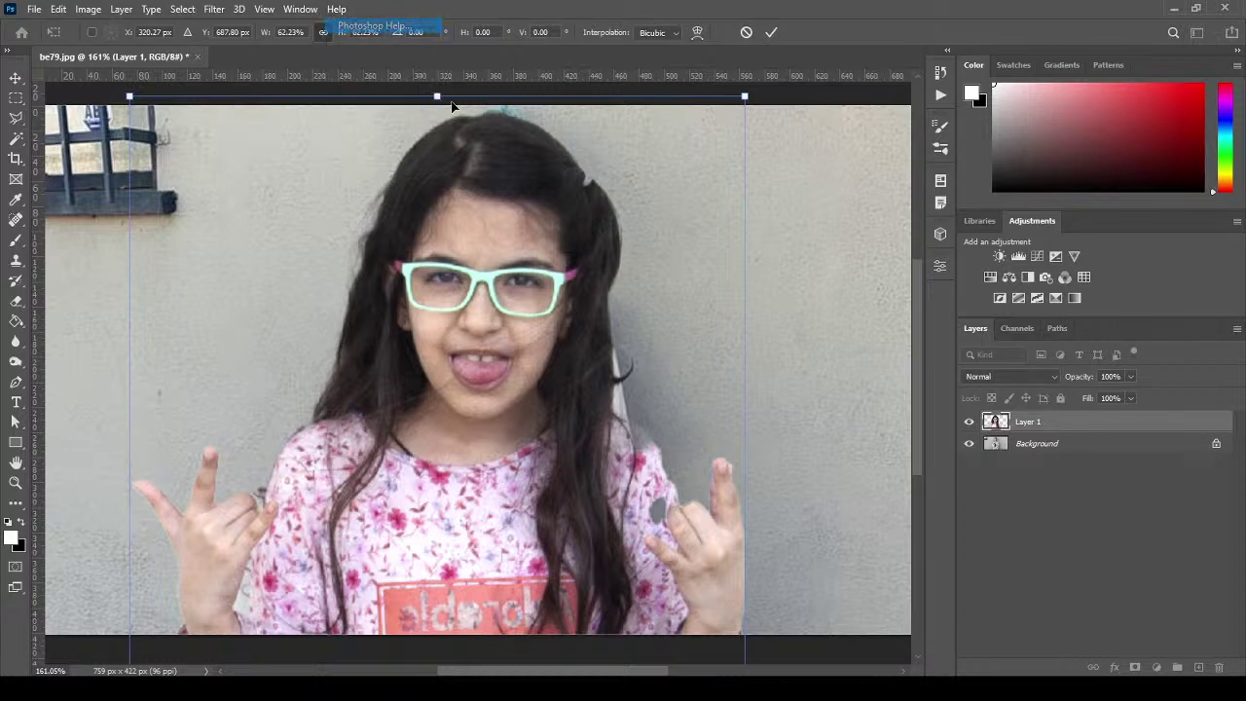
click(750, 73)
click(336, 9)
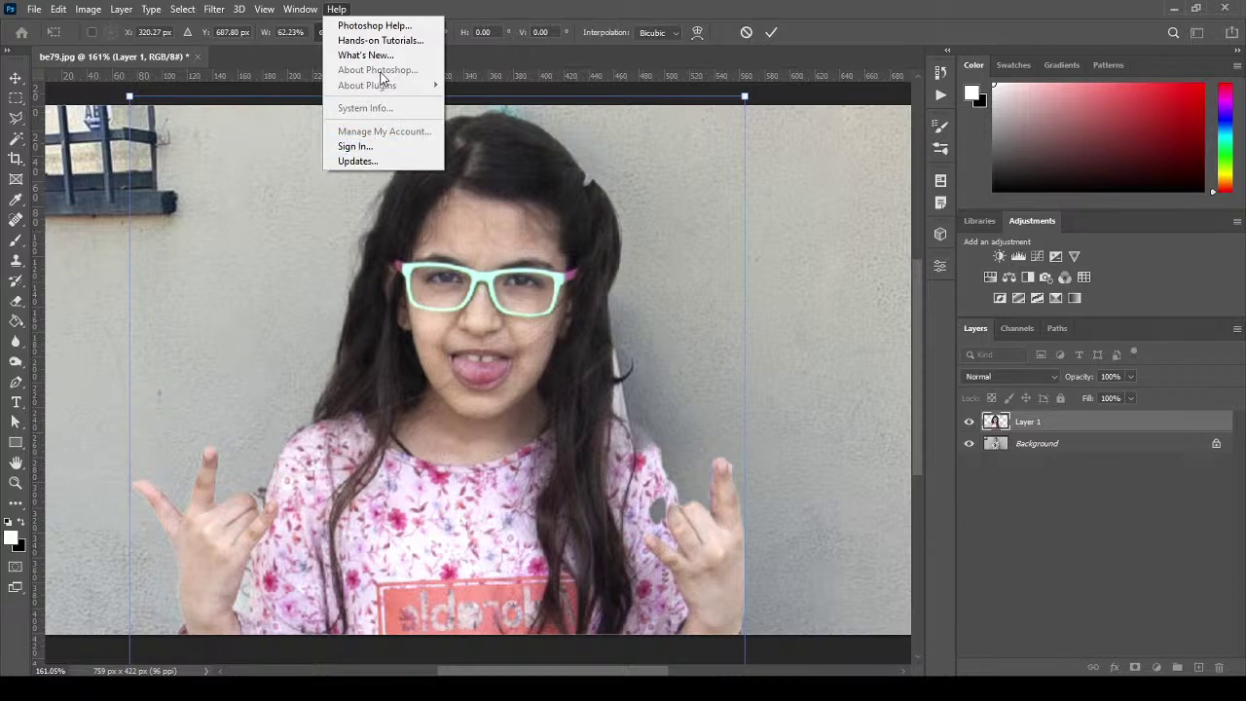
click(502, 185)
key(Return)
click(300, 9)
mouse_move(346, 9)
click(378, 71)
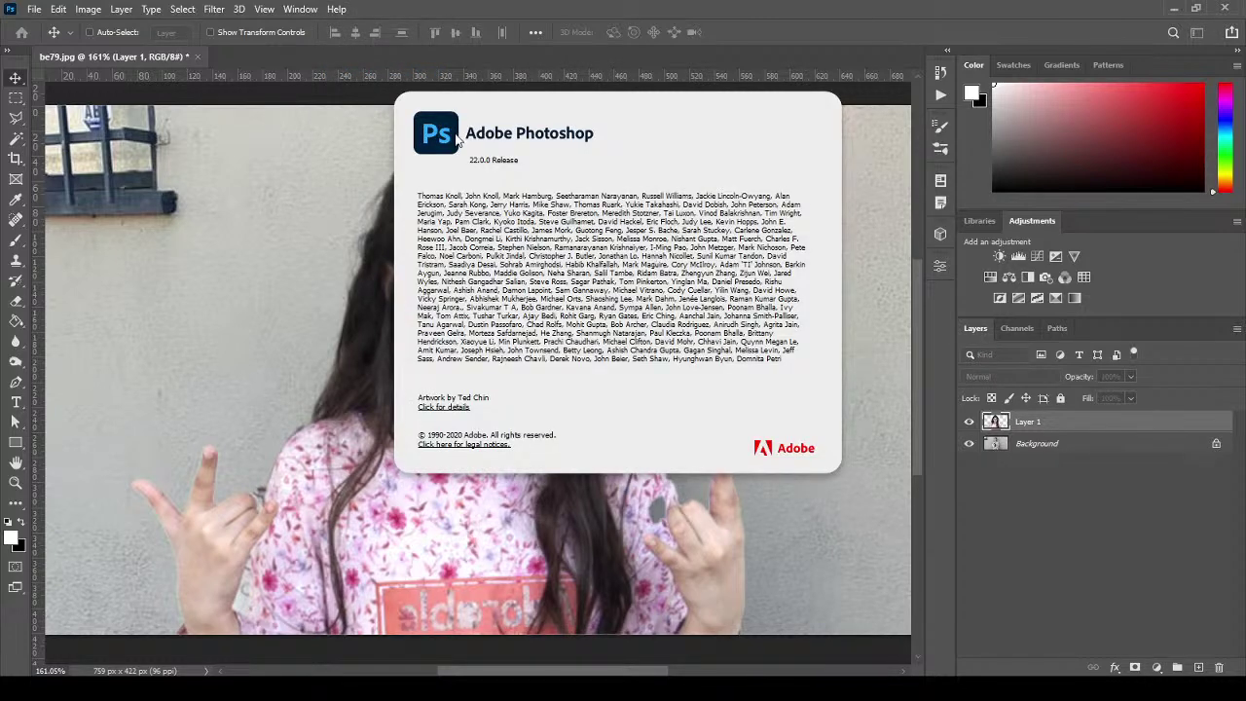
click(876, 181)
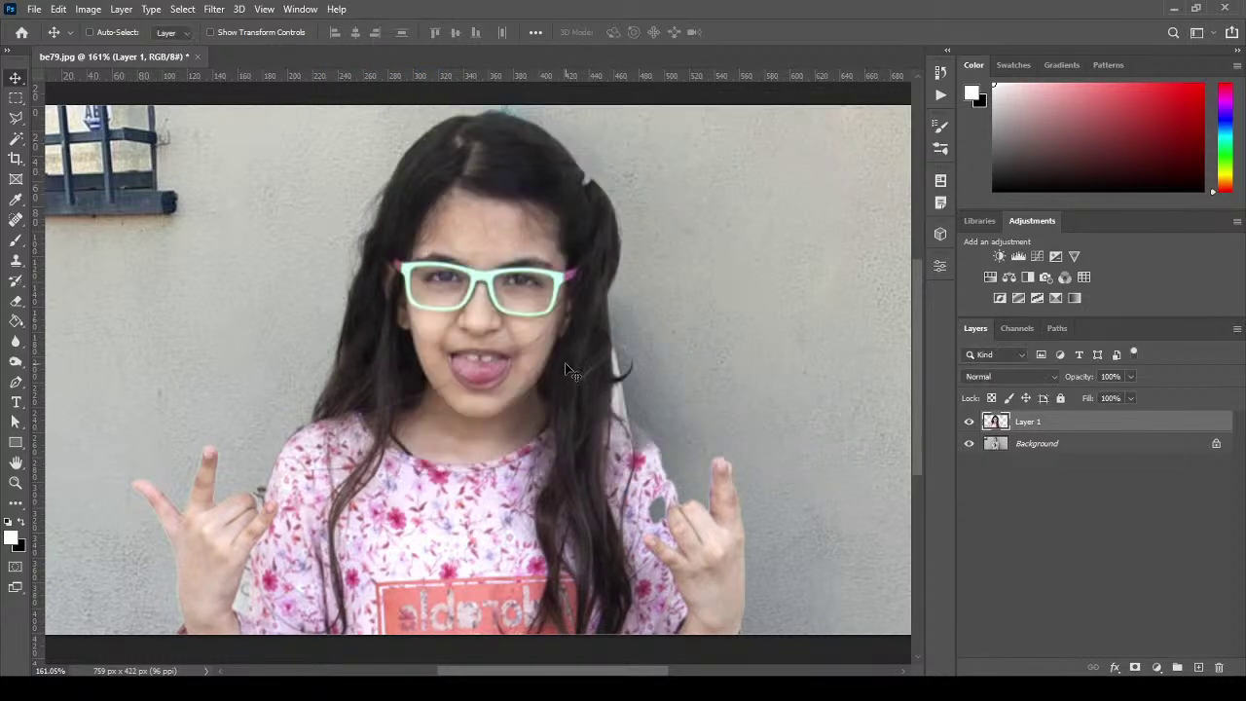
Scale the girl's layer proportionally to about 80%, move it up until her torso fills the canvas, and apply the transform.
click(58, 9)
mouse_move(174, 368)
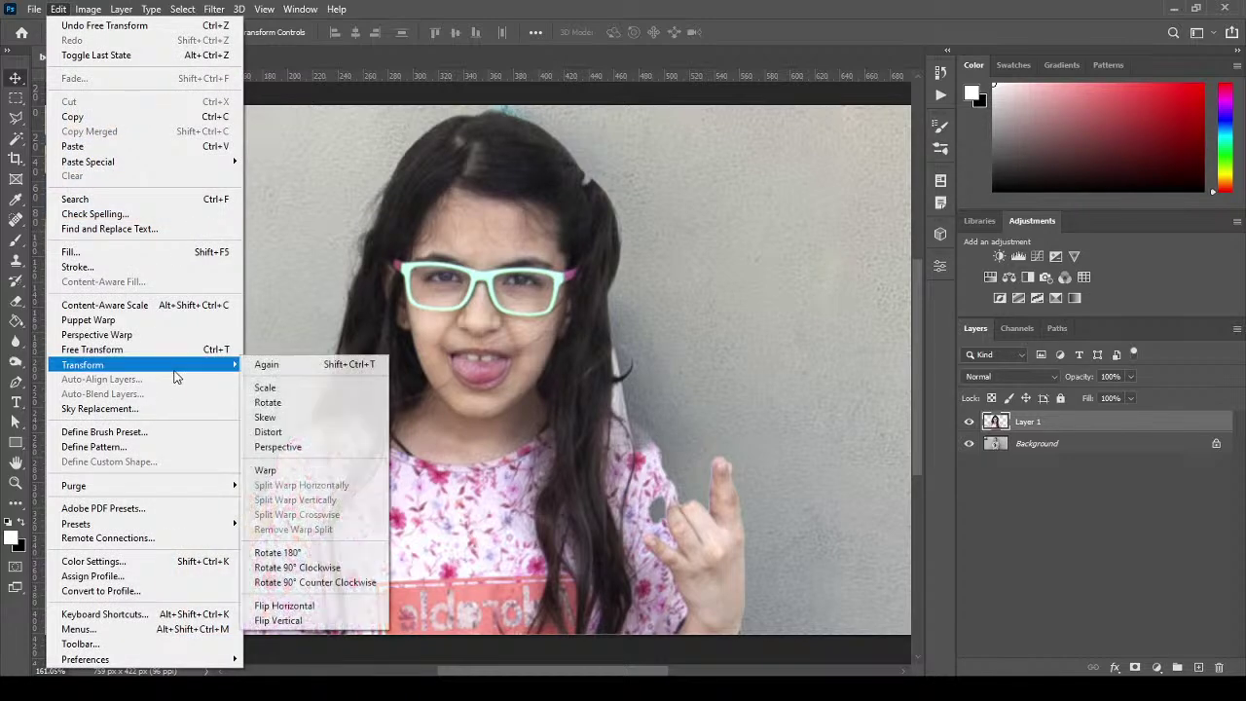
click(308, 387)
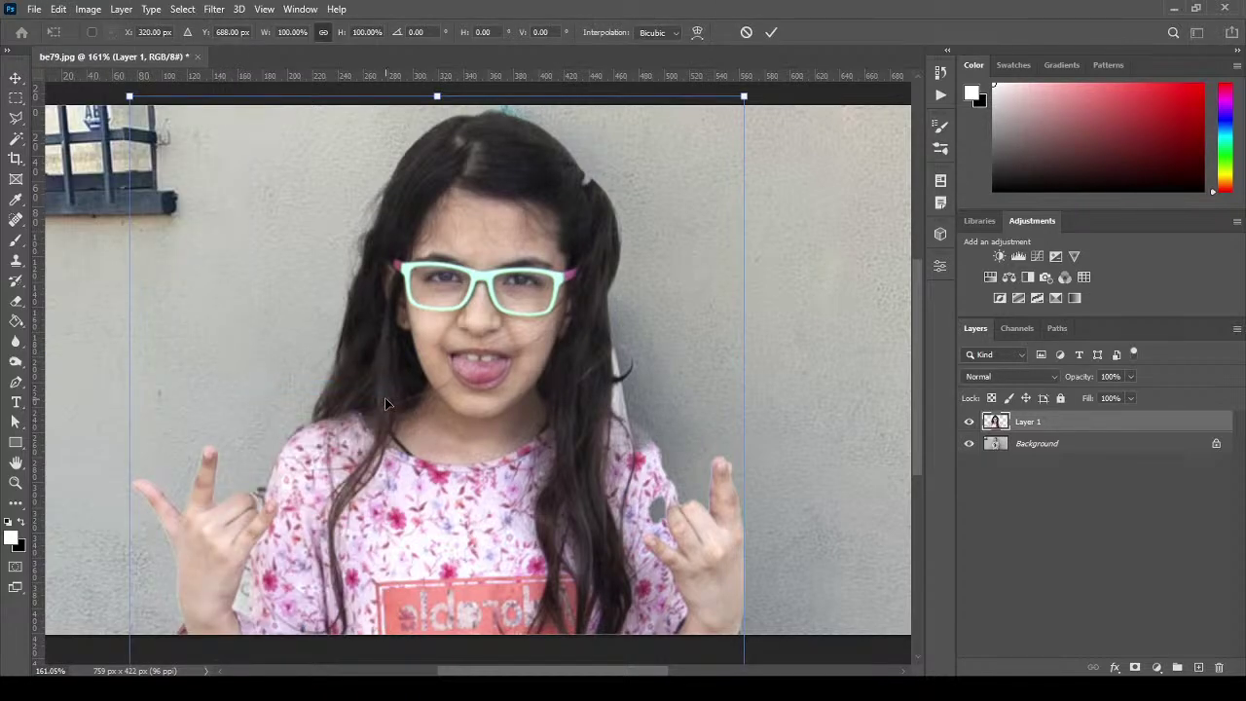
drag(129, 96, 250, 439)
drag(522, 505, 493, 199)
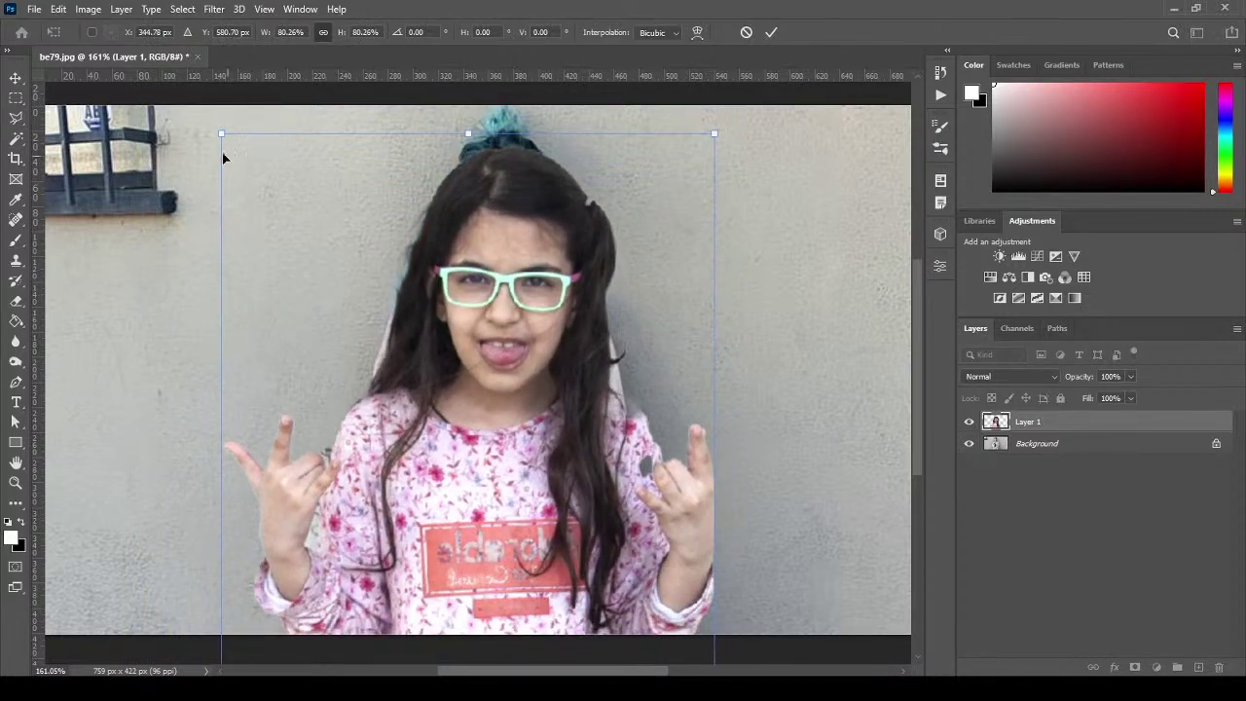
drag(526, 479, 481, 435)
drag(569, 485, 599, 443)
drag(468, 507, 486, 434)
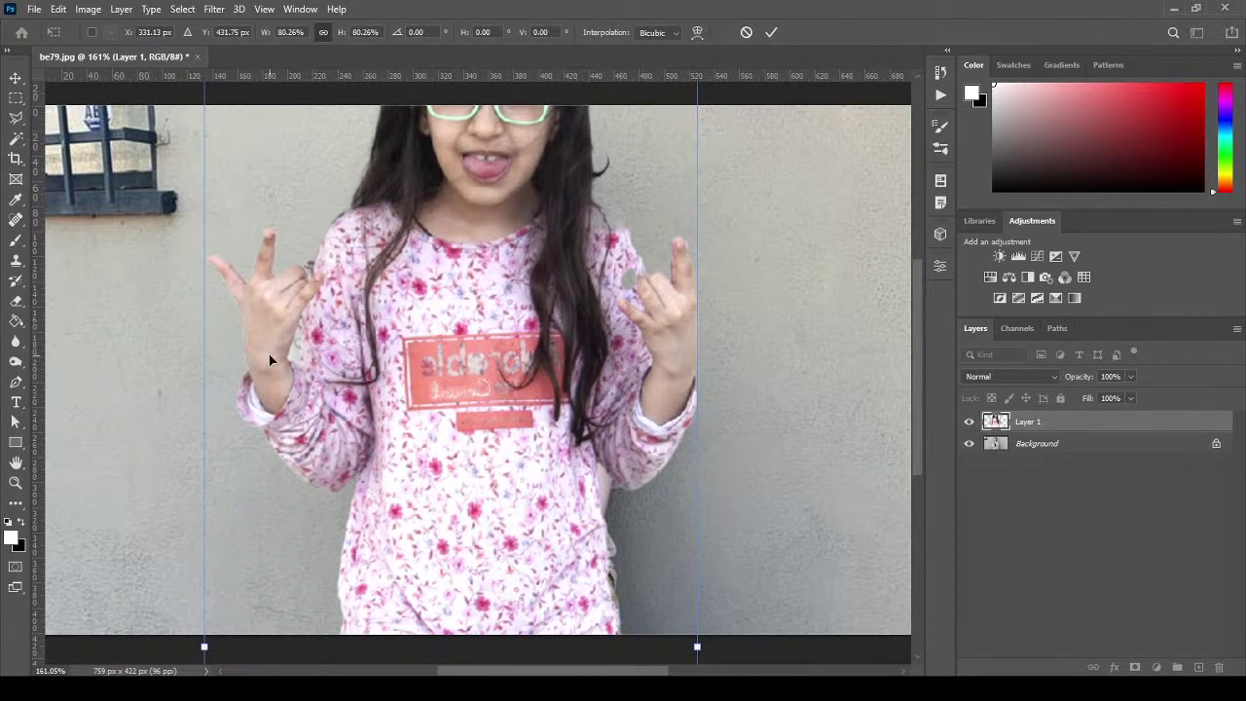
scroll(273, 347, up, 4)
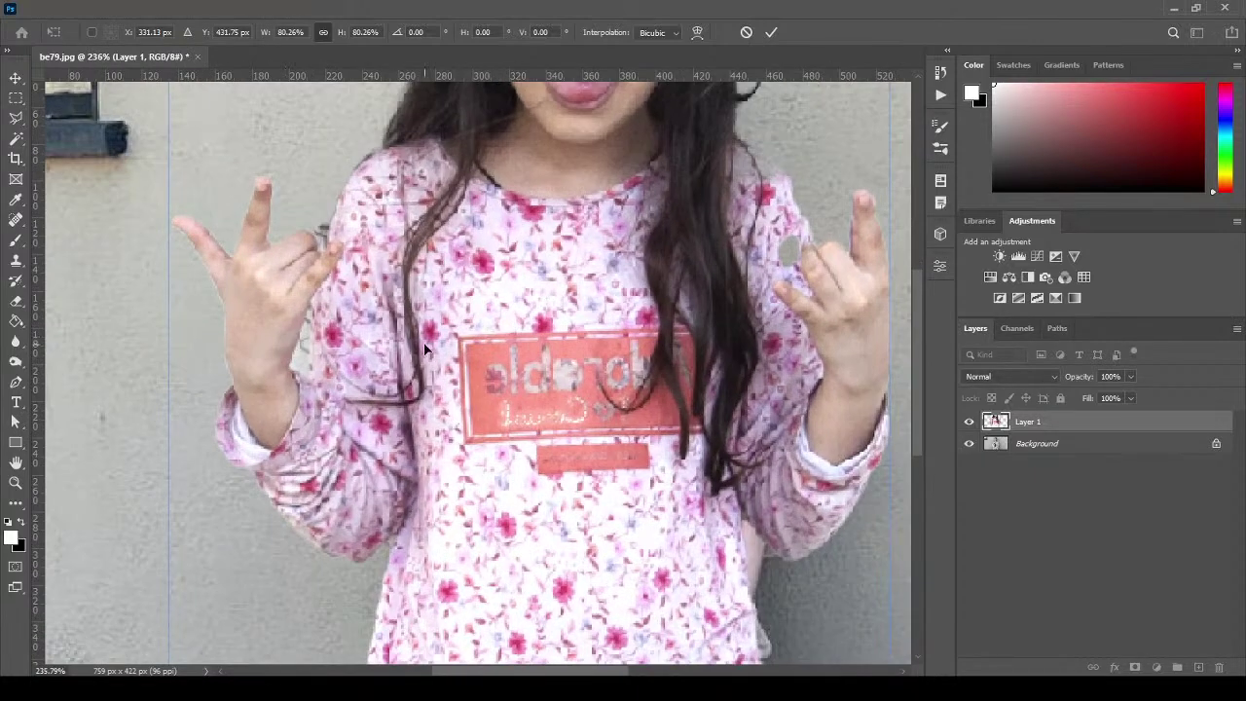
key(Return)
Try to clean up the leftover patch between the girl's raised hand and sleeve with the Magic Wand and Eraser.
scroll(272, 343, up, 3)
drag(290, 388, 417, 431)
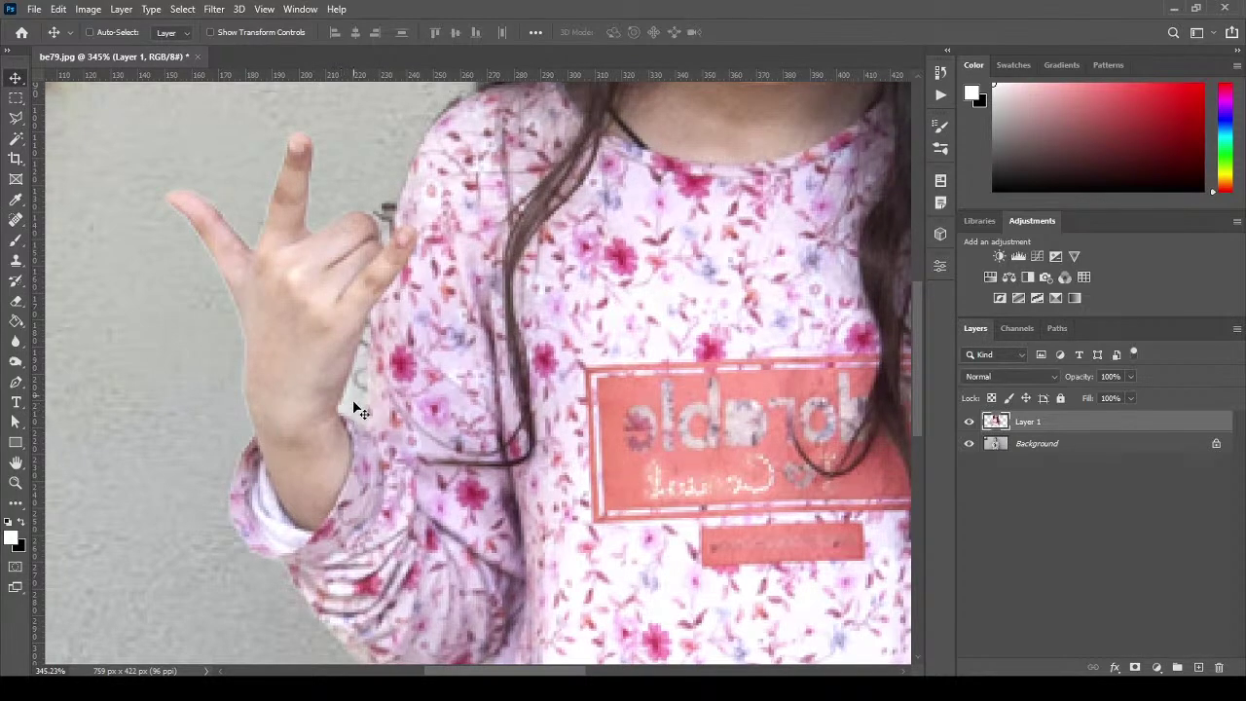
click(16, 222)
right_click(17, 224)
key(Escape)
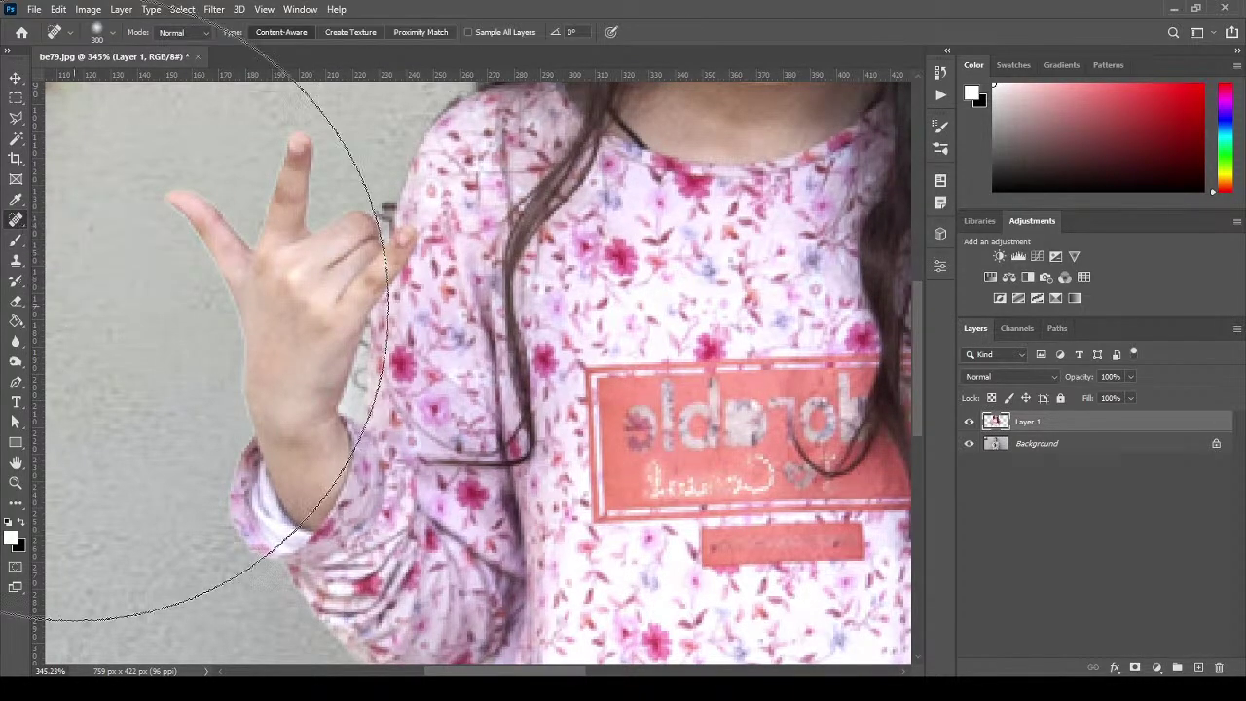
key(w)
click(354, 410)
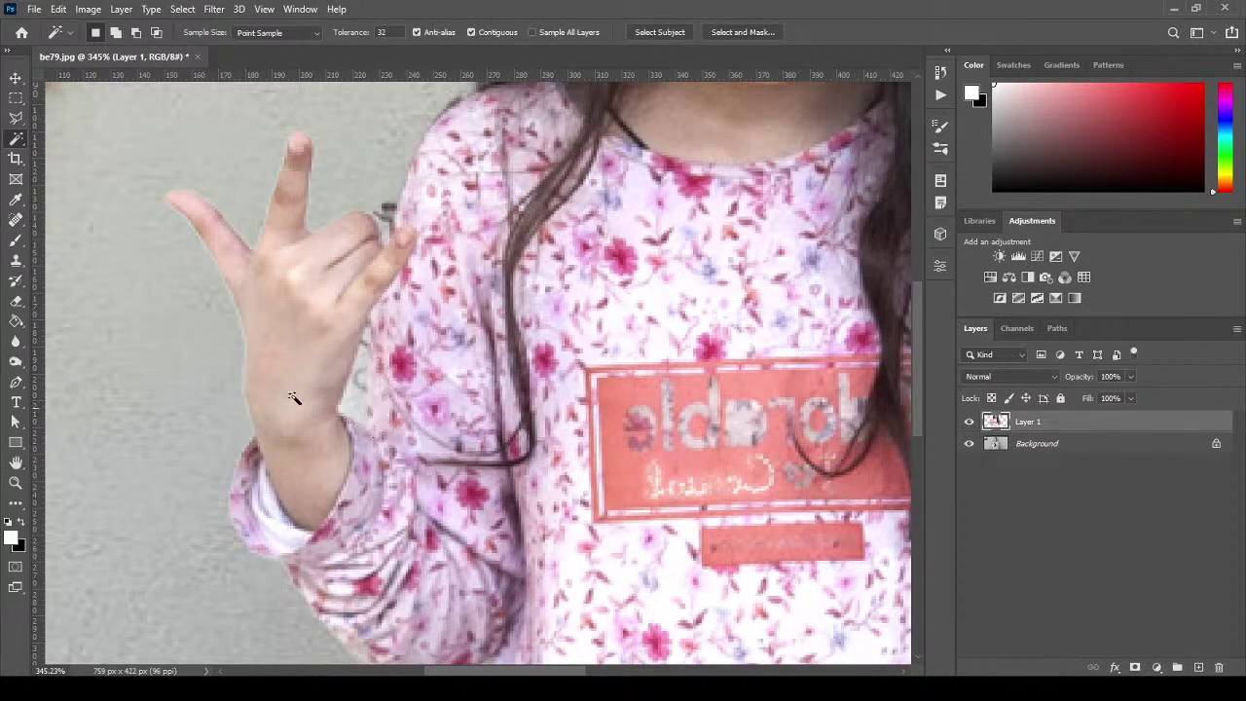
click(17, 300)
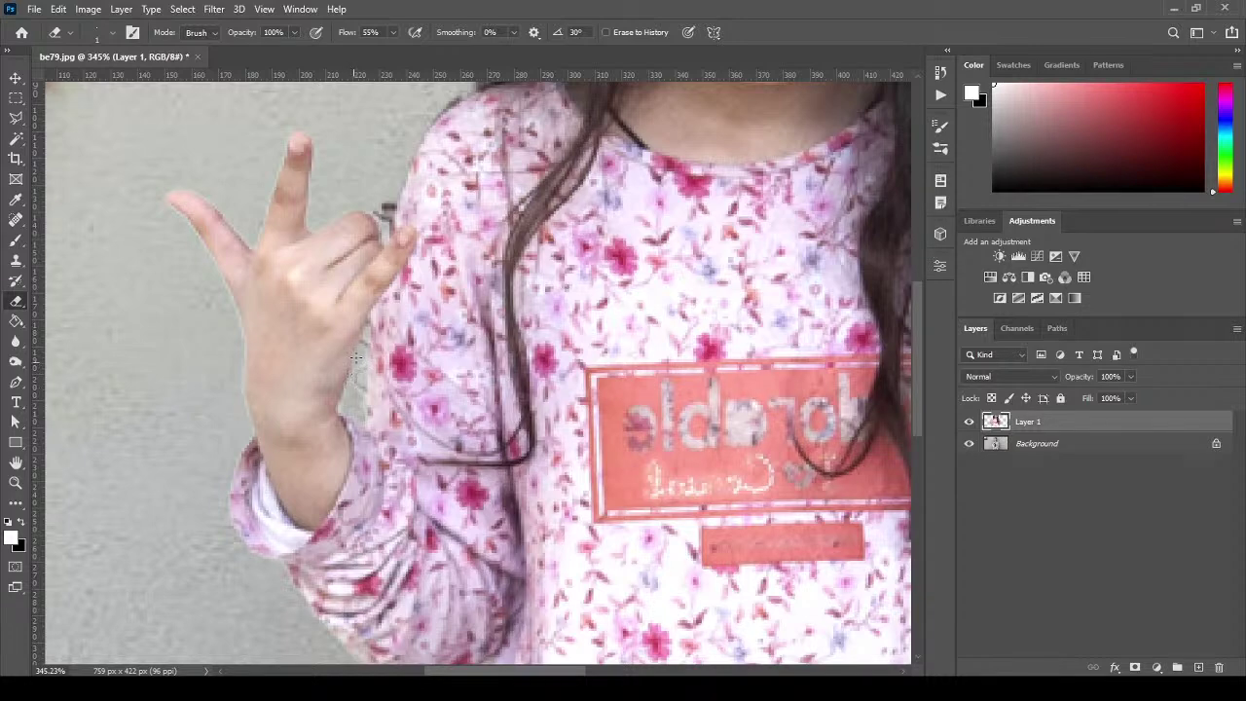
Fill the grey hole in the sleeve beside the girl's other hand by cloning the nearby floral fabric with the Clone Stamp.
drag(738, 395, 119, 408)
drag(451, 258, 458, 238)
click(21, 262)
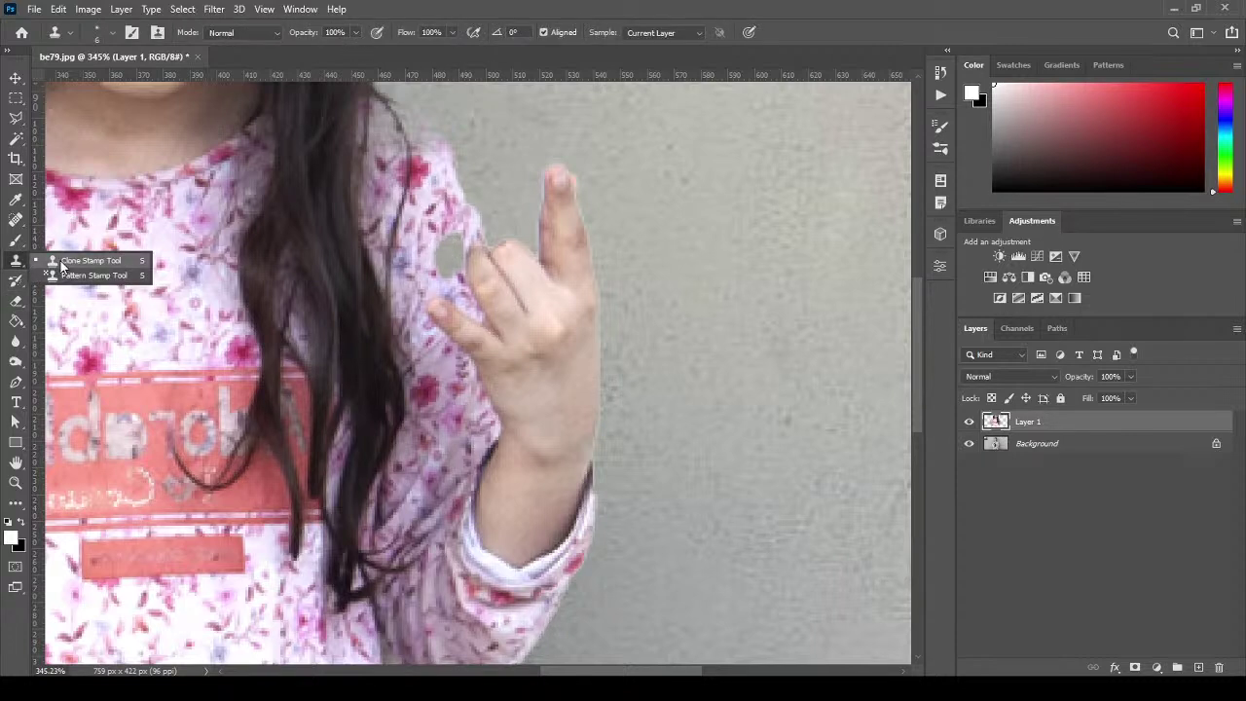
click(62, 261)
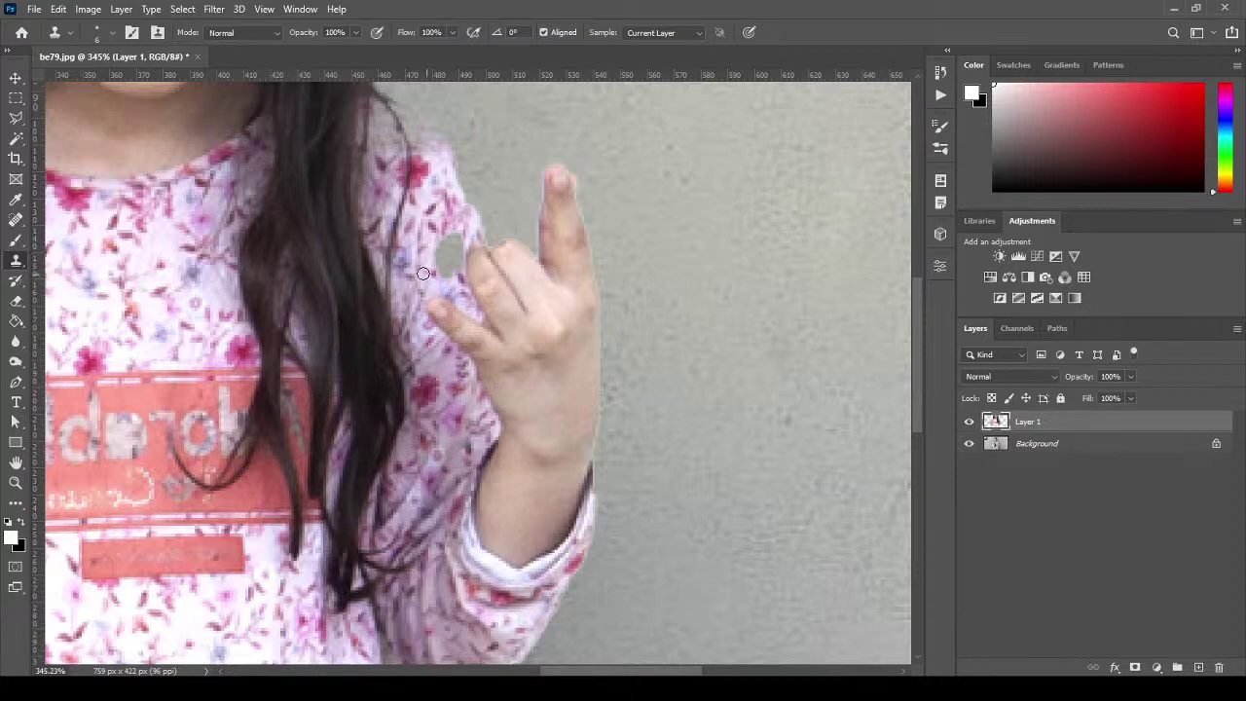
alt+click(420, 211)
drag(456, 237, 445, 278)
click(16, 97)
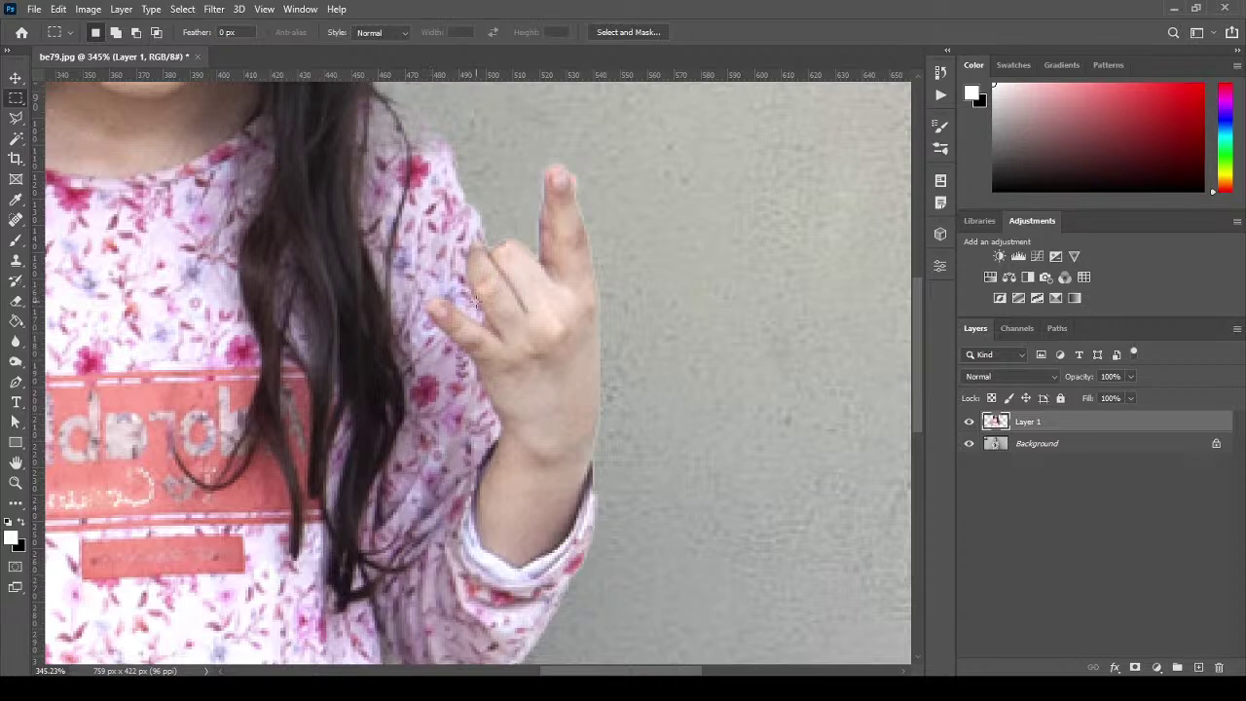
Free-transform the girl's layer to about 61% and place her in the image's lower-left area beside the standing person.
scroll(483, 314, down, 3)
key(ctrl+0)
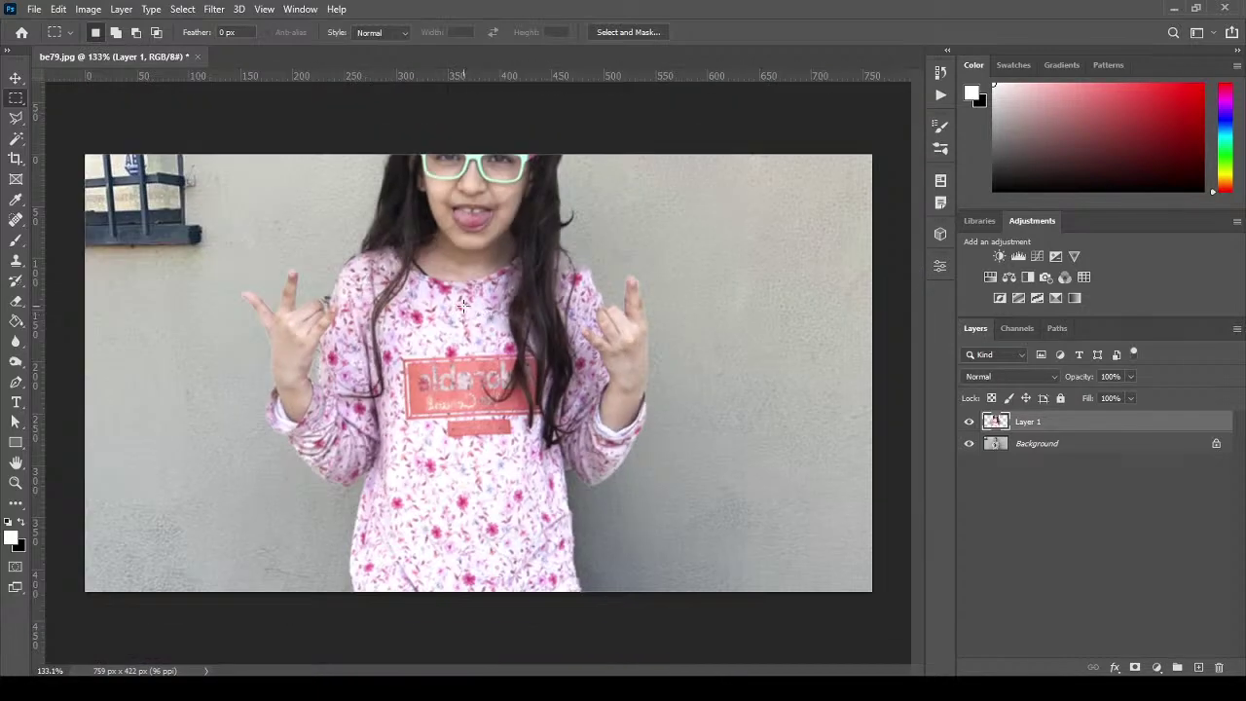
key(ctrl+t)
drag(476, 180, 482, 282)
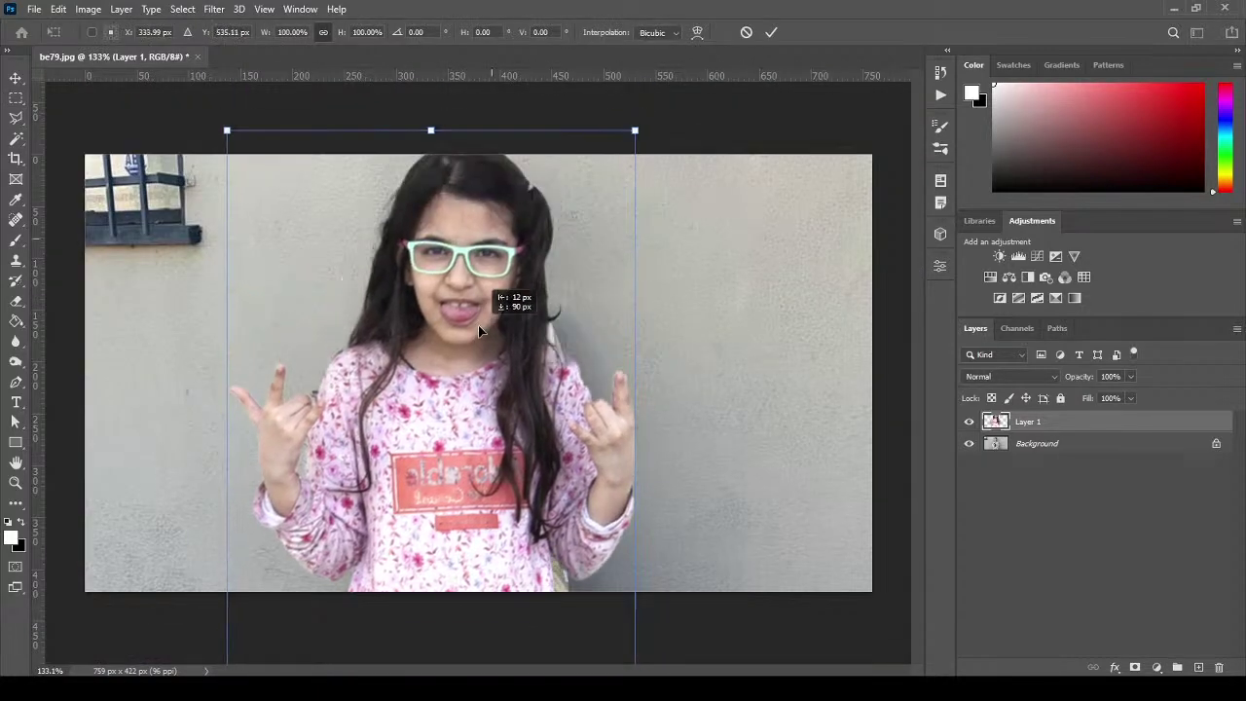
drag(633, 129, 231, 334)
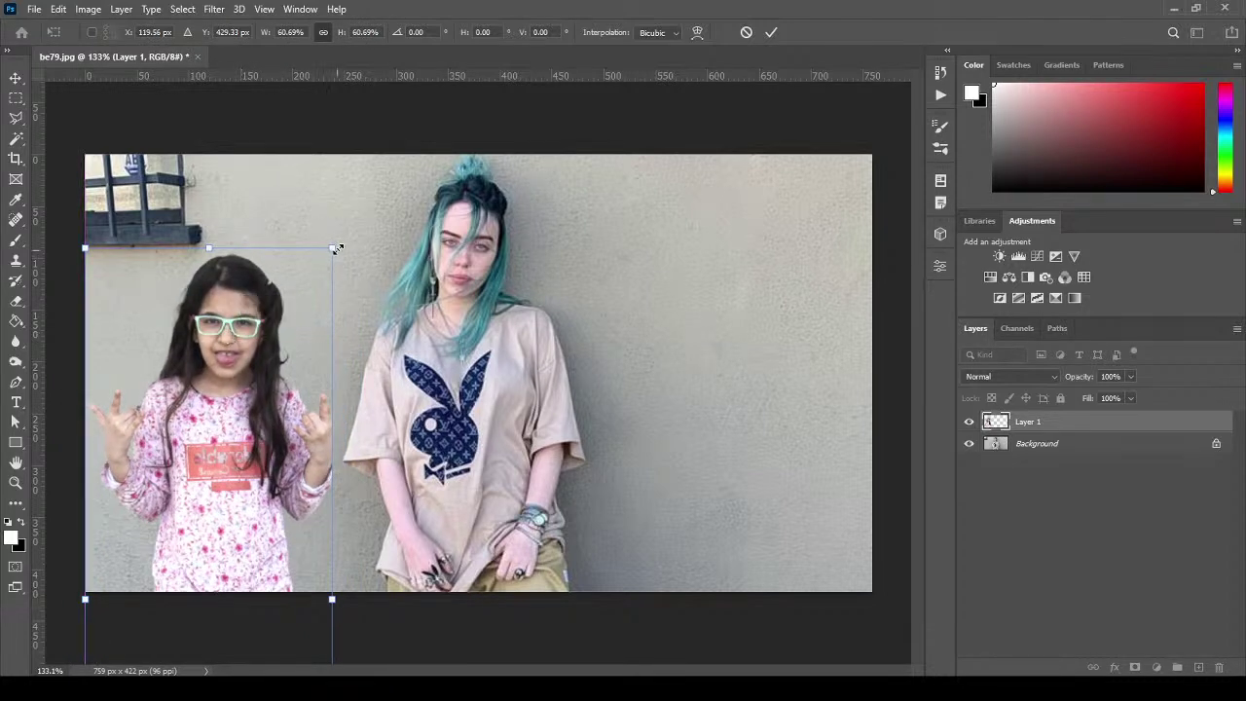
Refine the girl's scale to about 58%, keep her waist cropped by the image's bottom edge, and apply the transform.
drag(336, 249, 305, 317)
drag(243, 467, 250, 504)
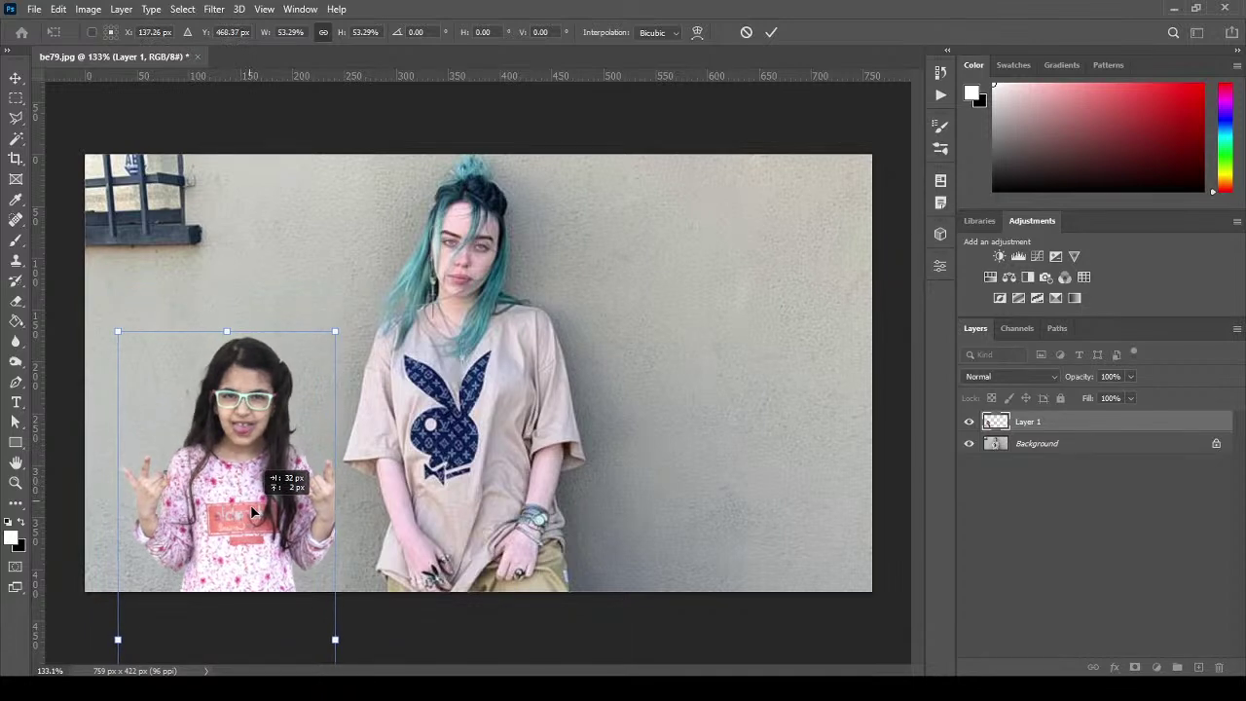
drag(335, 332, 358, 297)
drag(289, 493, 277, 482)
drag(337, 306, 345, 272)
drag(256, 476, 249, 487)
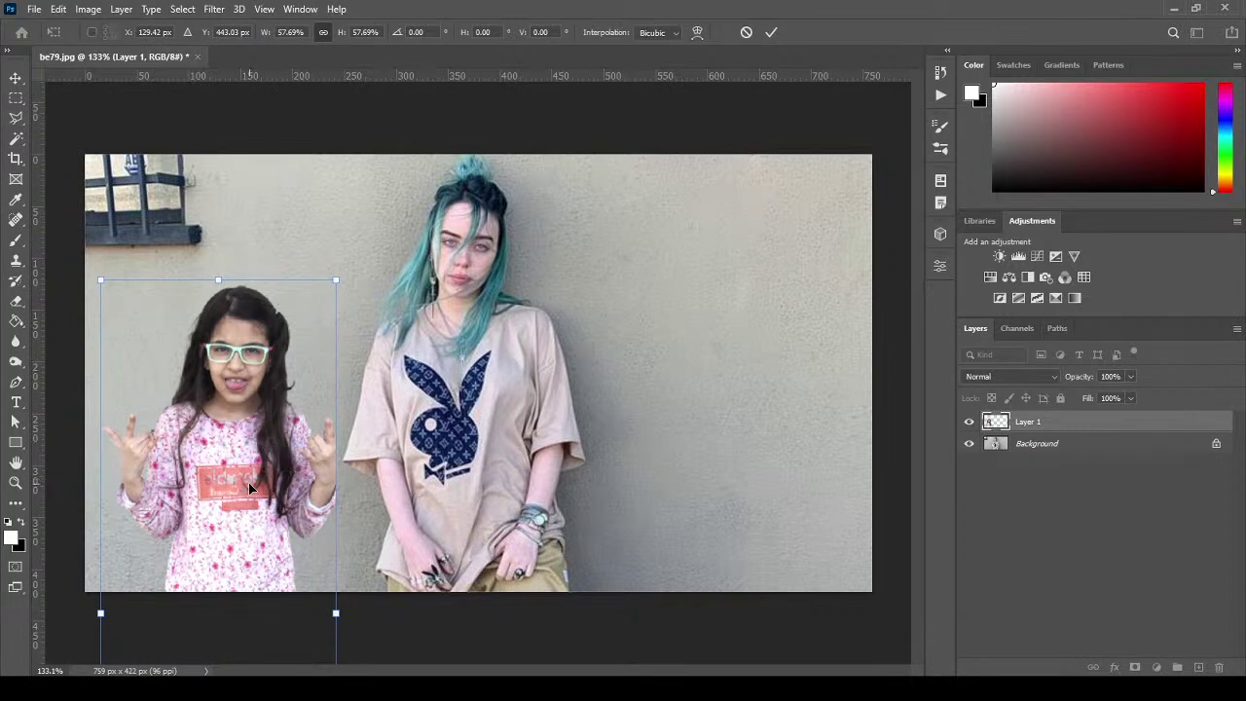
key(Return)
Move the girl's layer across the image to the wall area on the right of the standing person.
key(m)
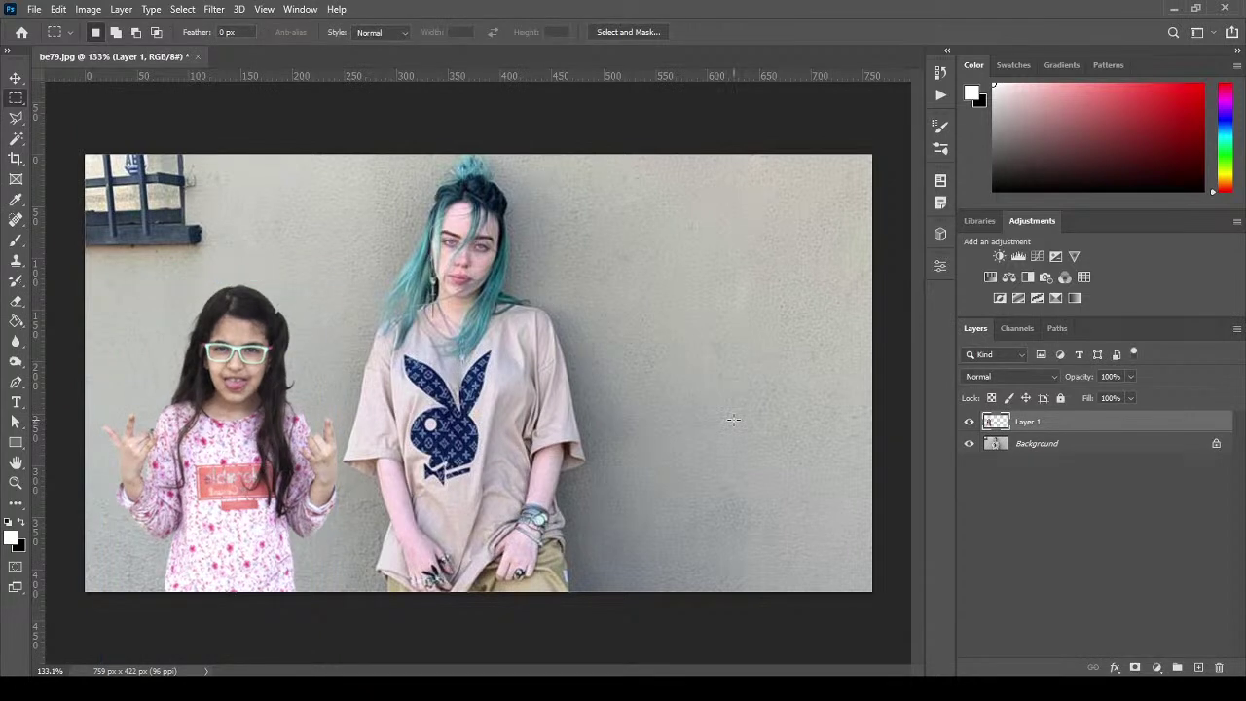
click(15, 78)
drag(250, 420, 251, 429)
drag(286, 524, 720, 504)
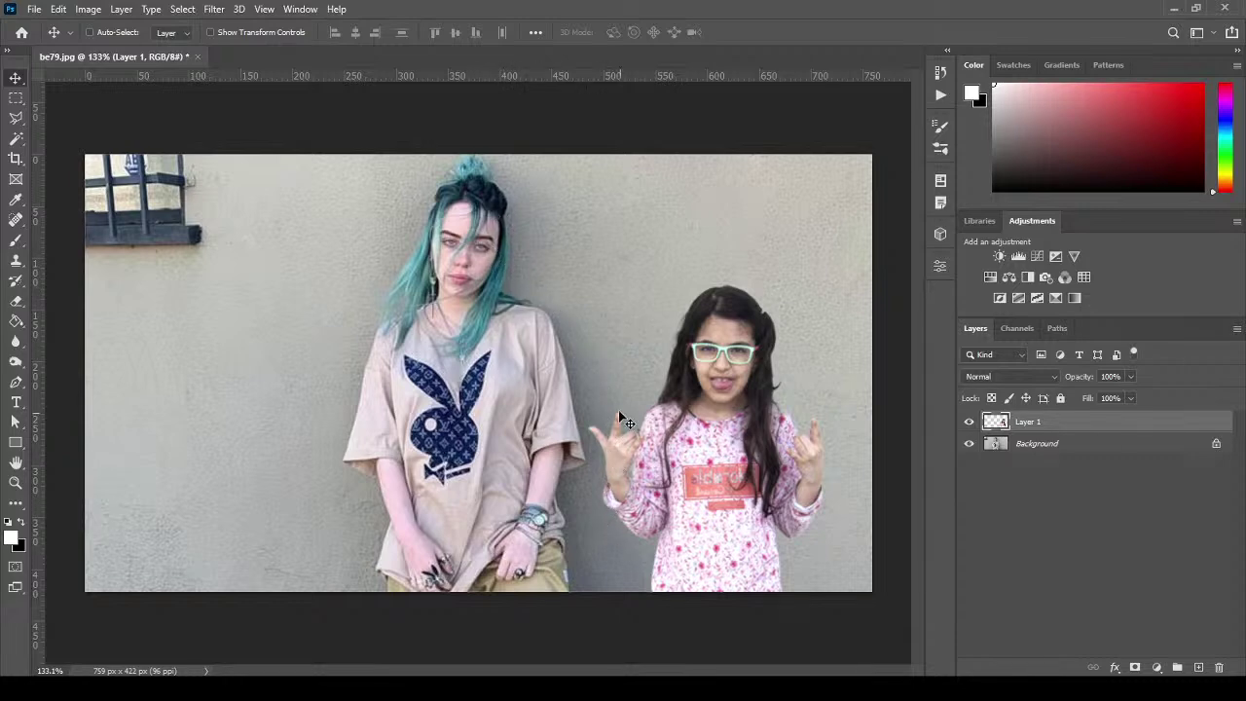
Move the girl's layer back to the wall left of the standing person and add a default Black & White adjustment layer above it.
drag(639, 508, 242, 532)
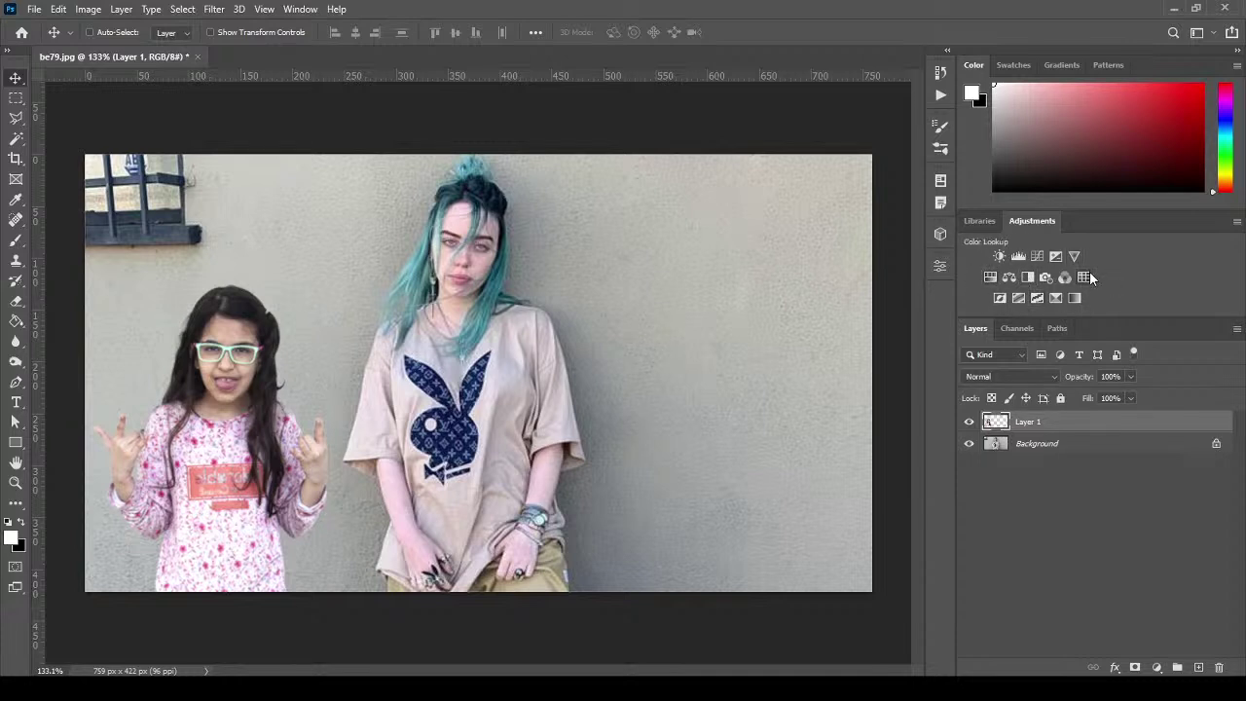
click(1030, 279)
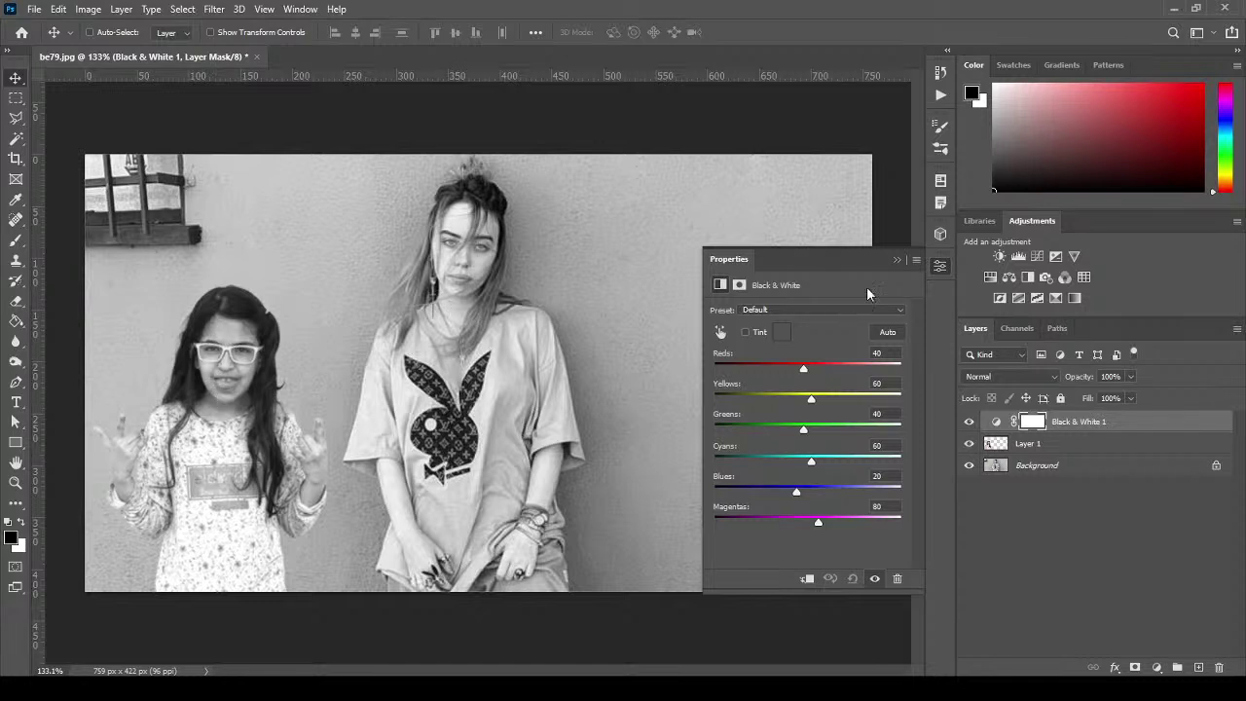
click(896, 260)
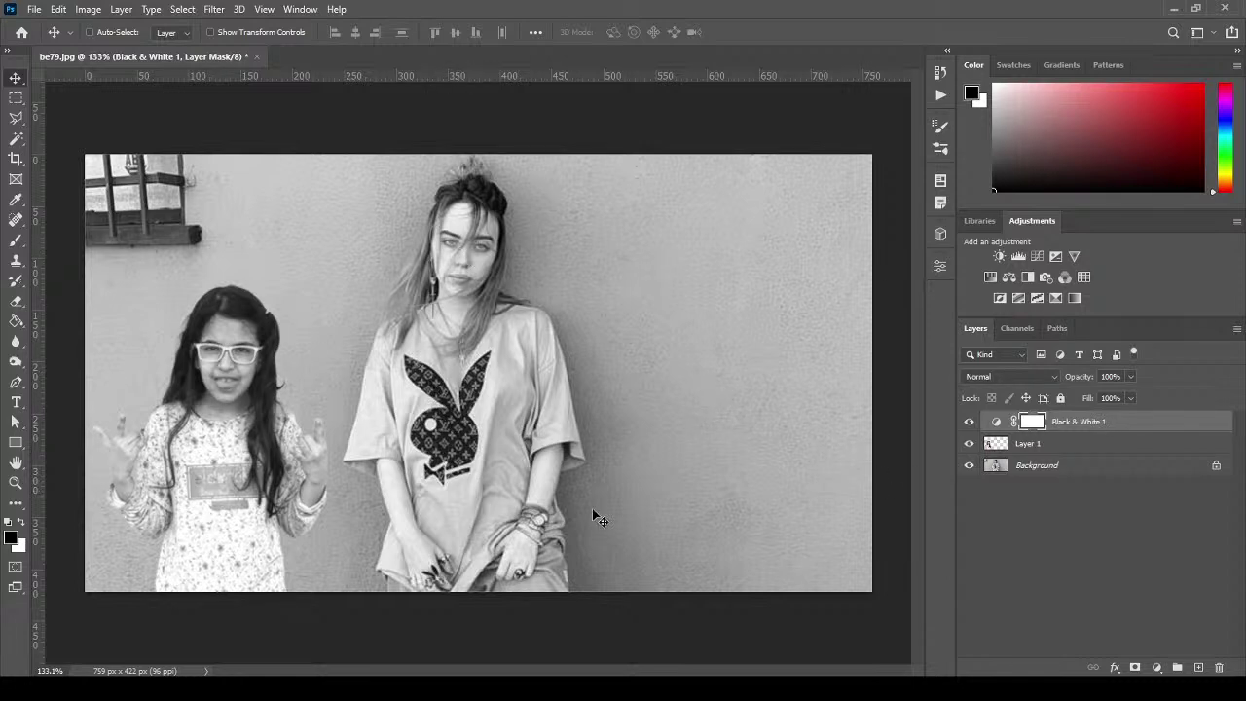
Add a Levels adjustment layer directly above the girl's layer and clip it to that layer.
click(1131, 448)
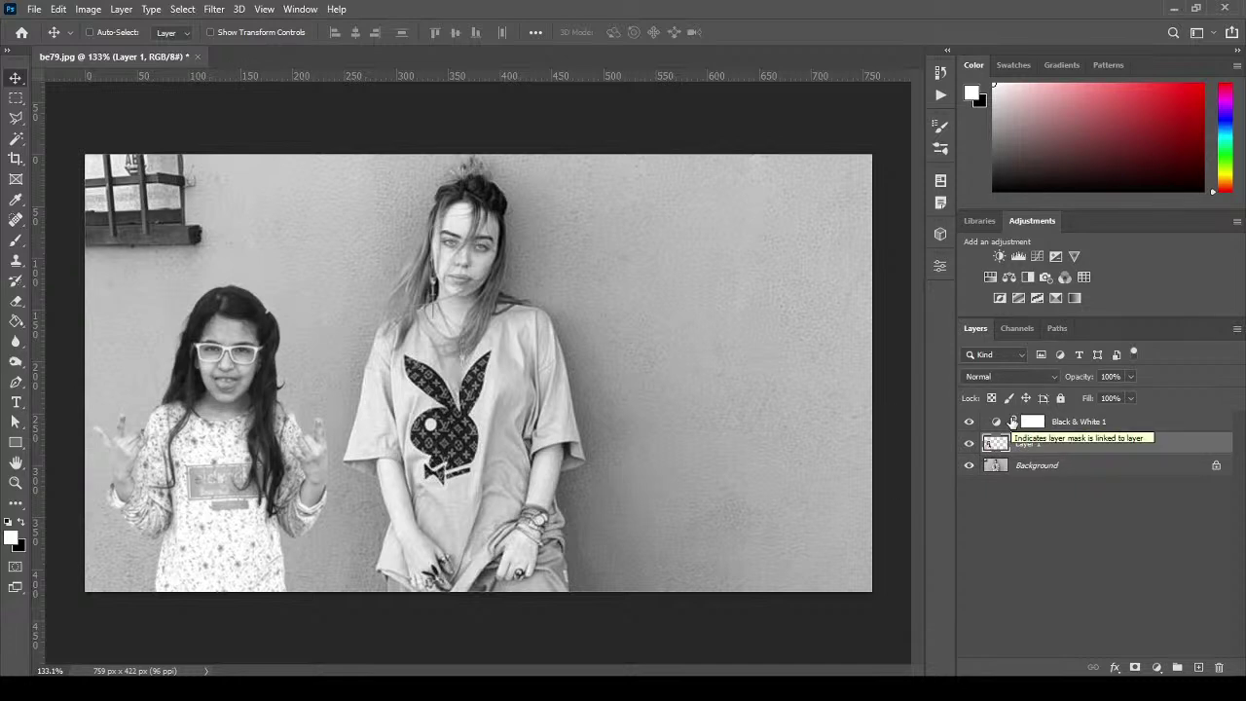
click(1022, 258)
click(809, 581)
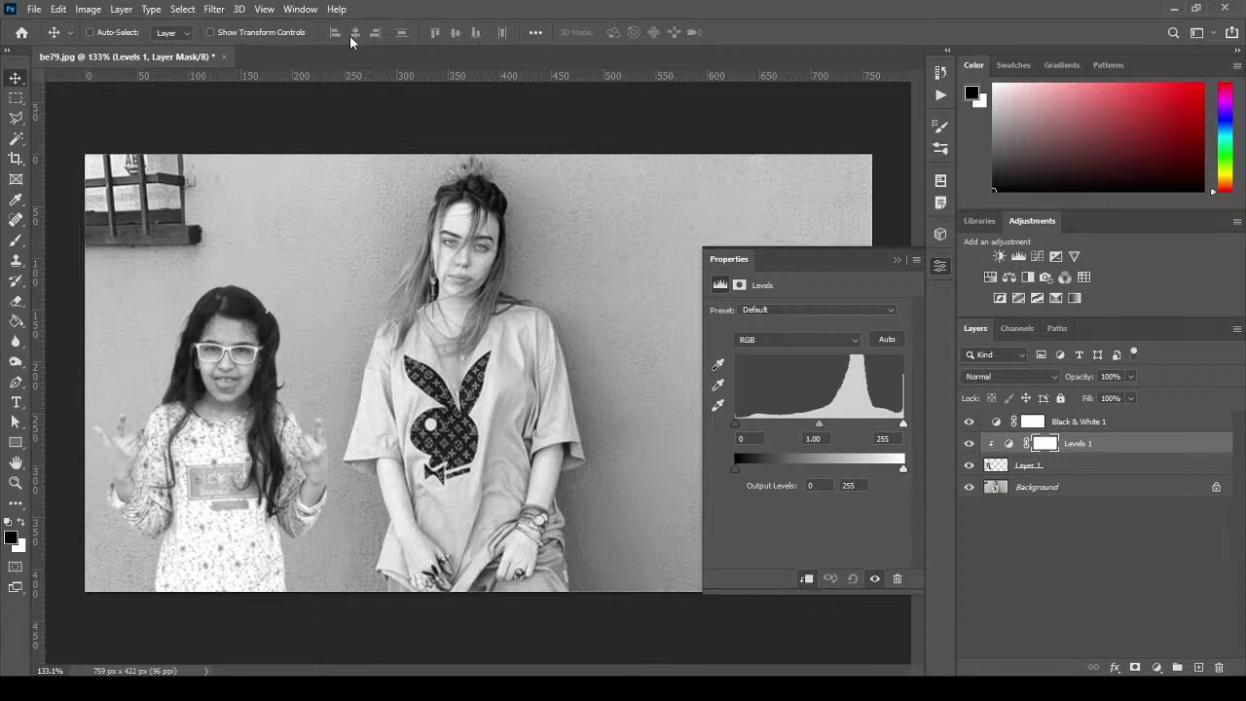
Show the Info readouts clear of the Levels settings and set the first color readout to Grayscale.
click(290, 12)
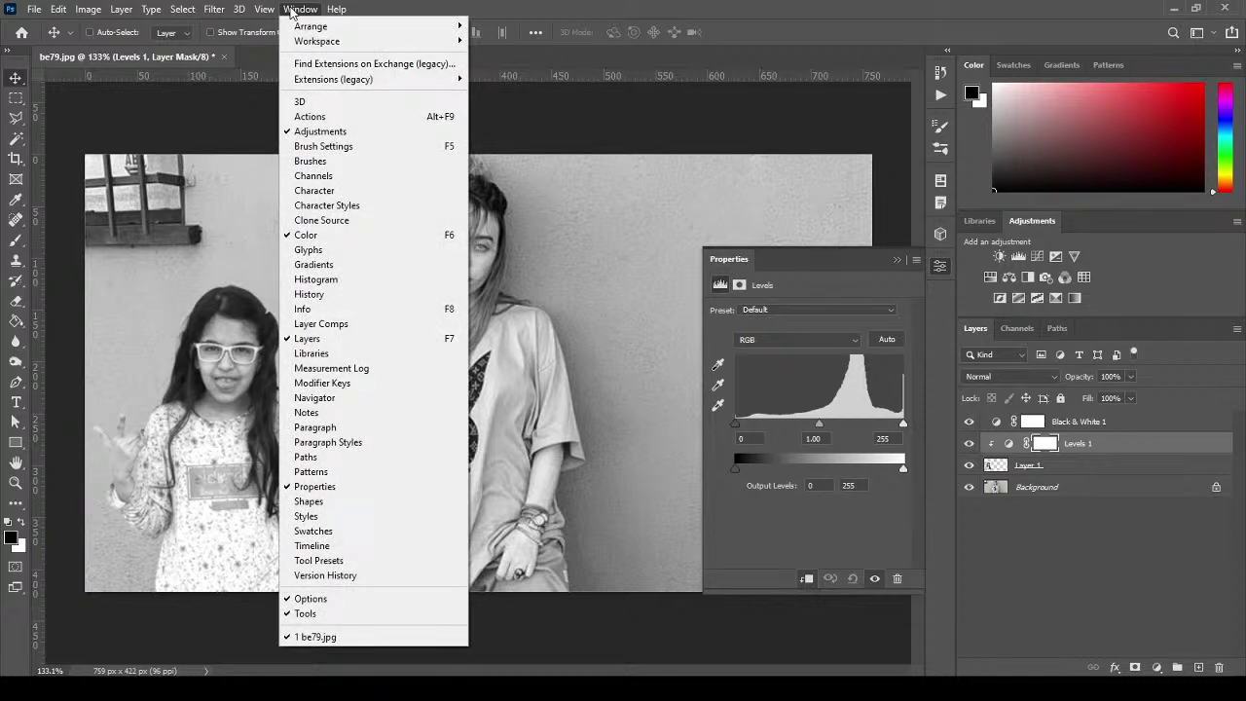
click(347, 308)
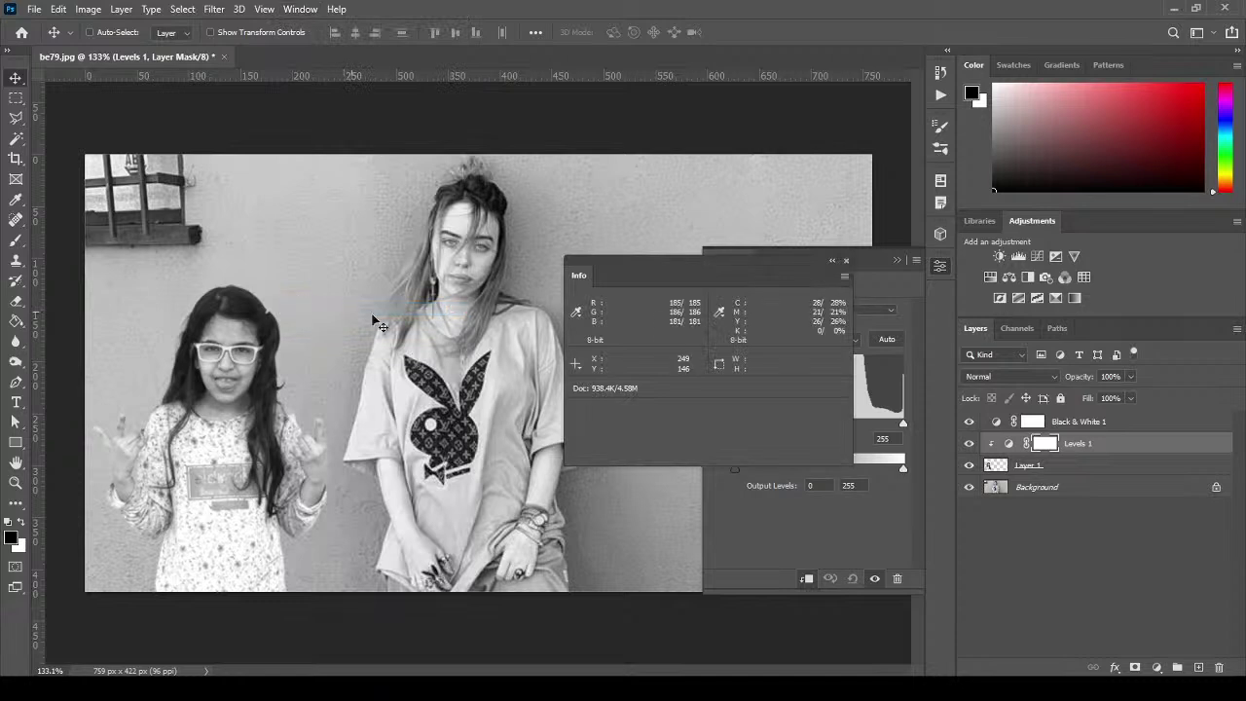
drag(668, 269, 692, 34)
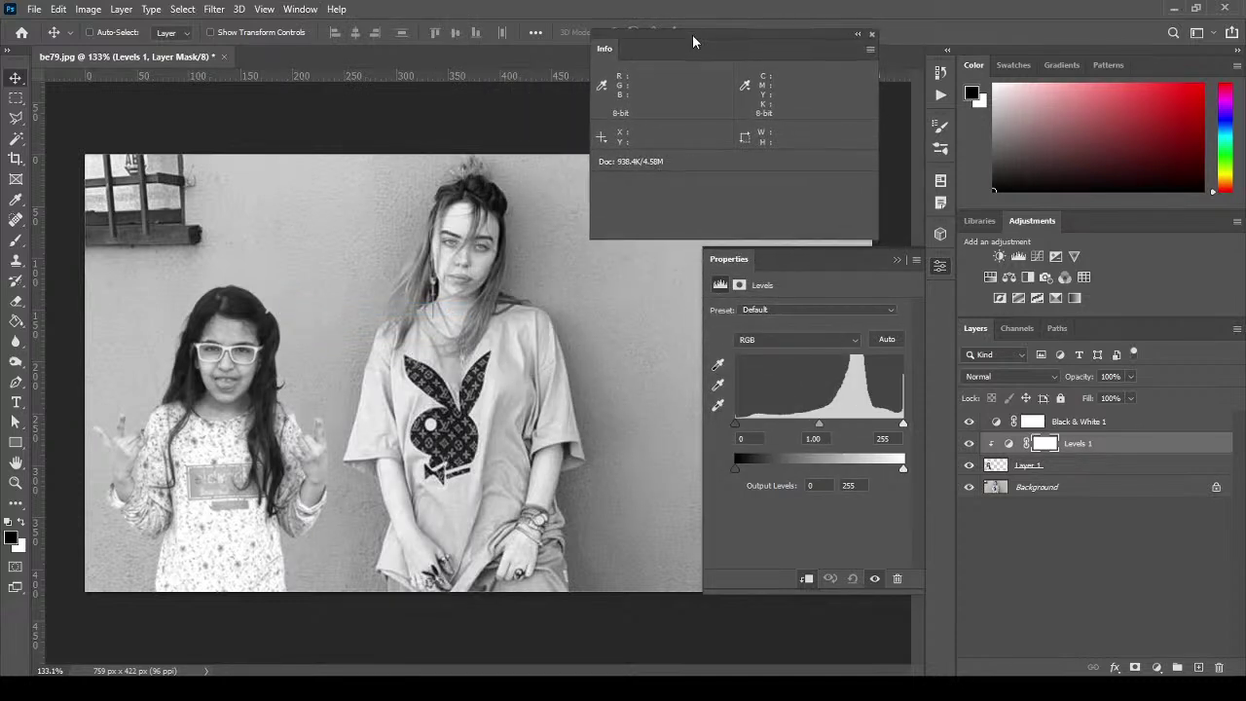
click(604, 88)
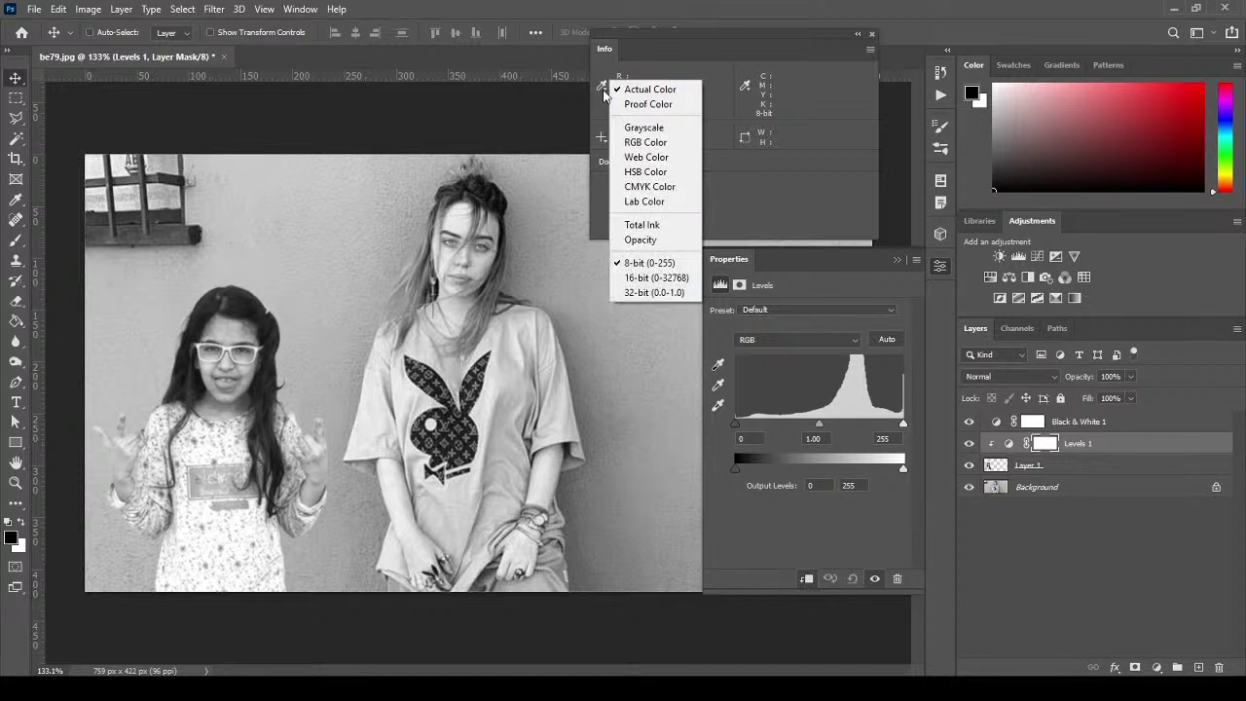
click(643, 129)
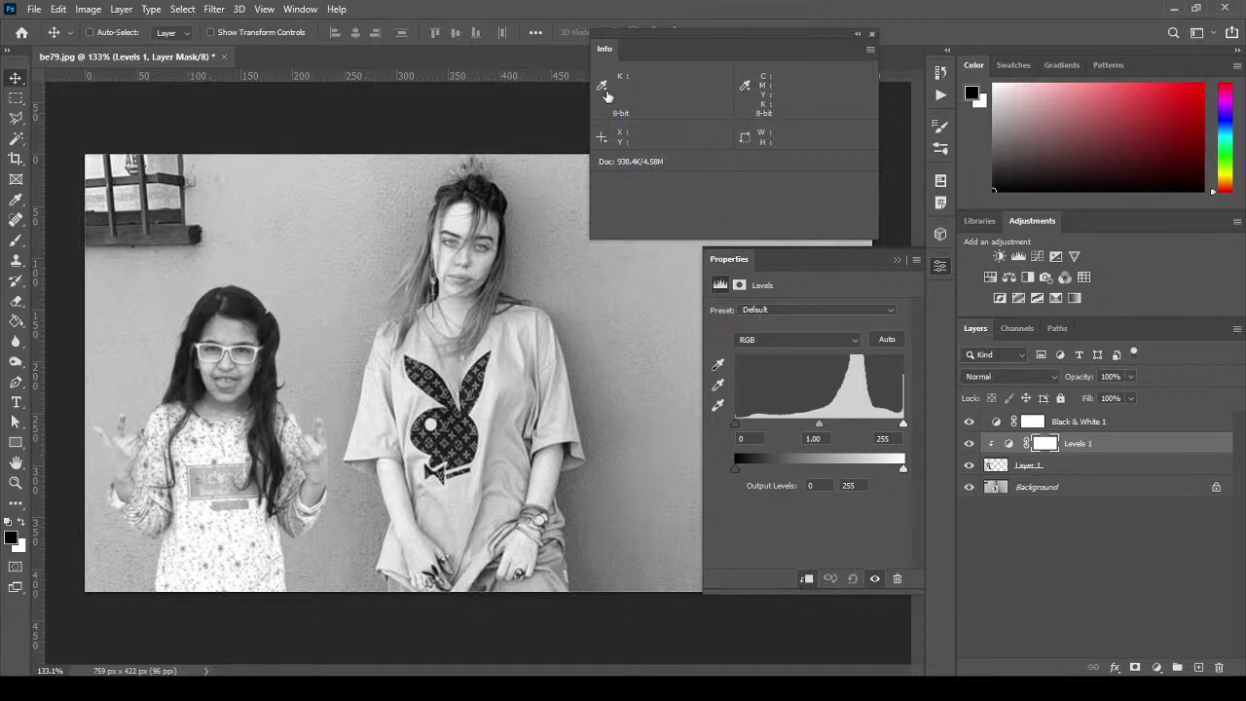
click(605, 93)
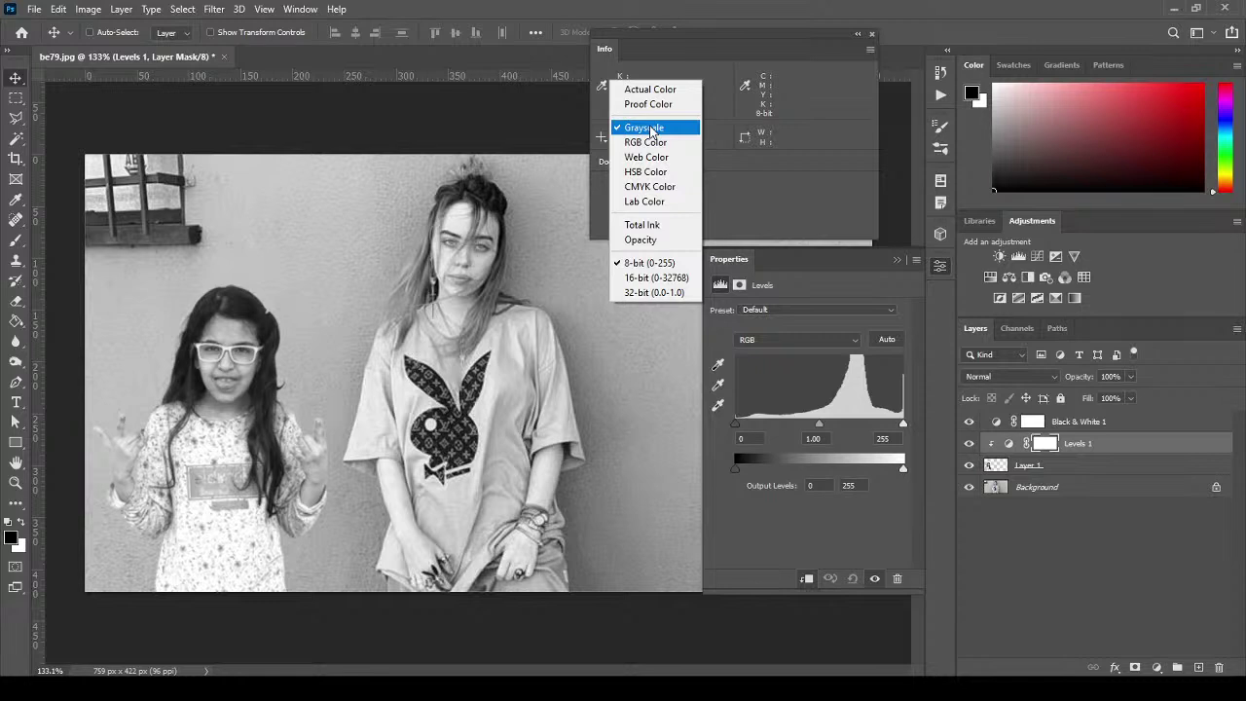
click(602, 88)
click(602, 89)
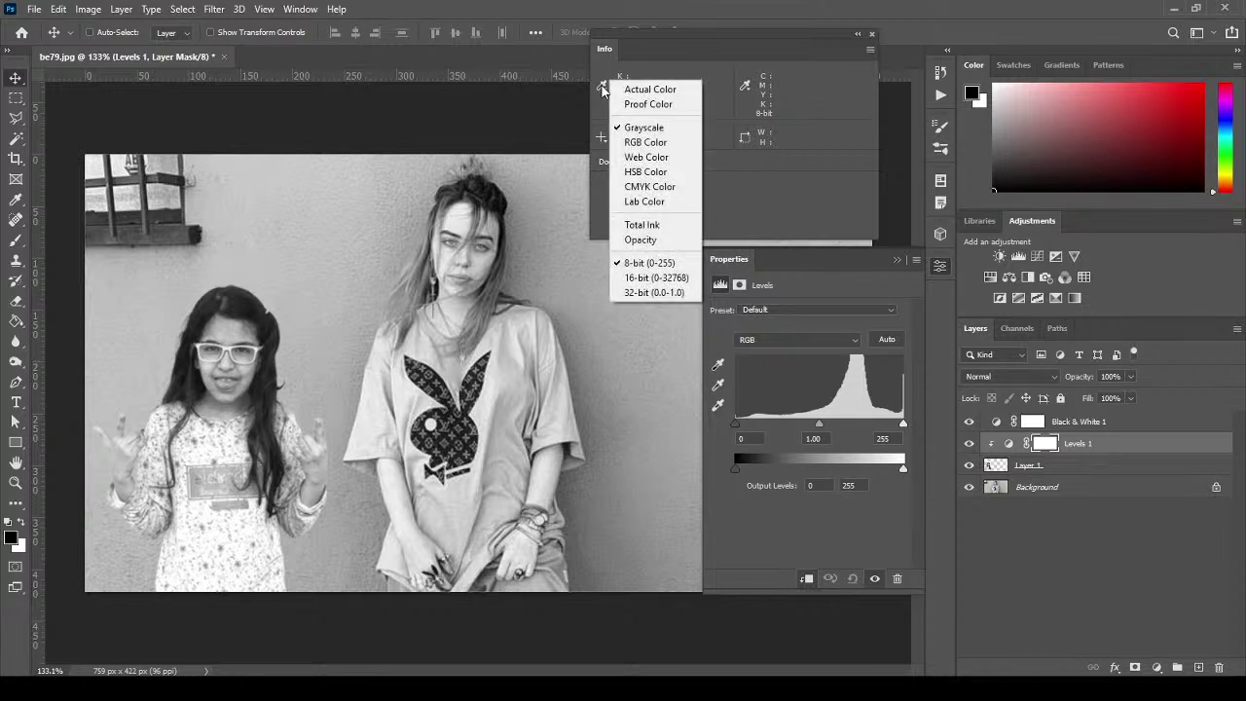
click(676, 47)
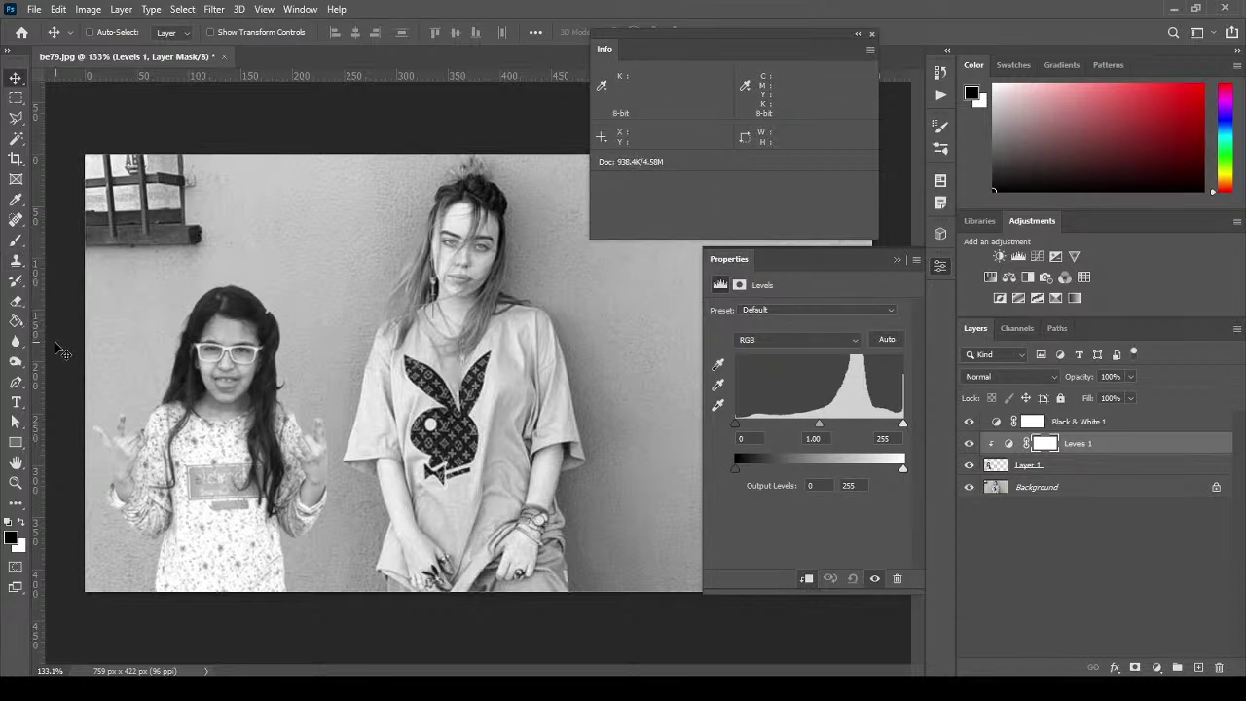
Place a color sampler on the girl's cheek with the Color Sampler tool and set its readout to Grayscale.
click(16, 199)
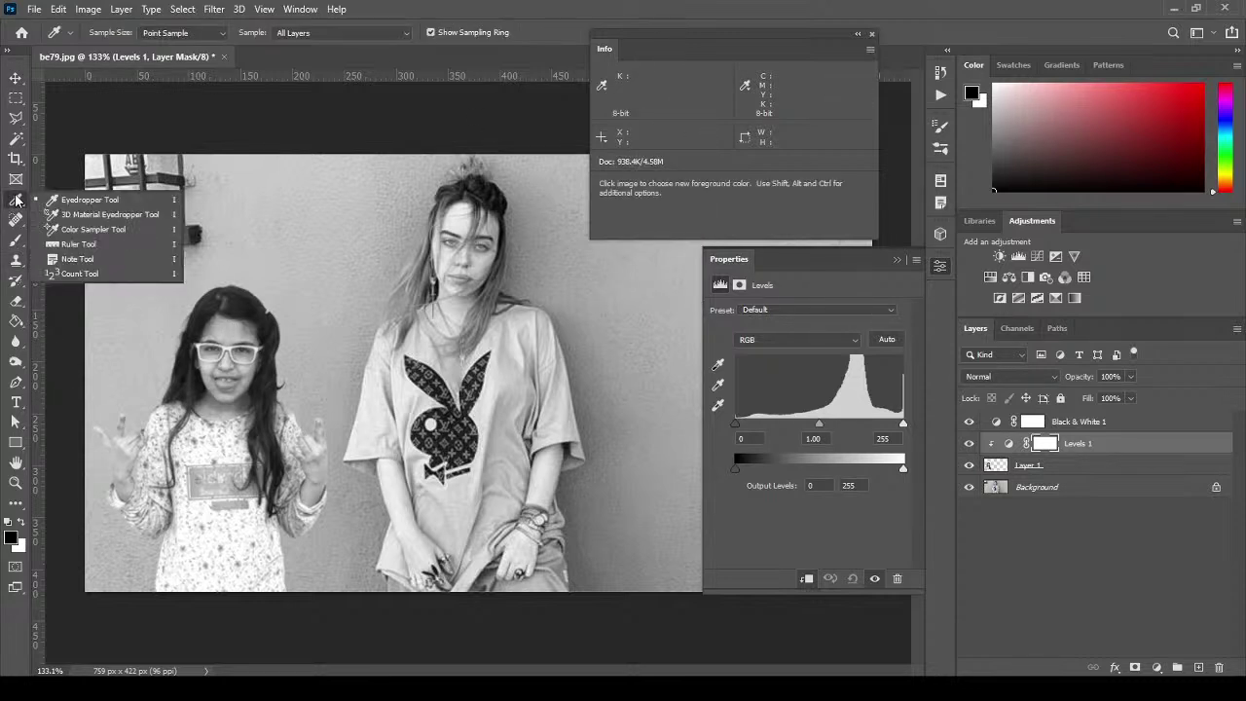
click(87, 229)
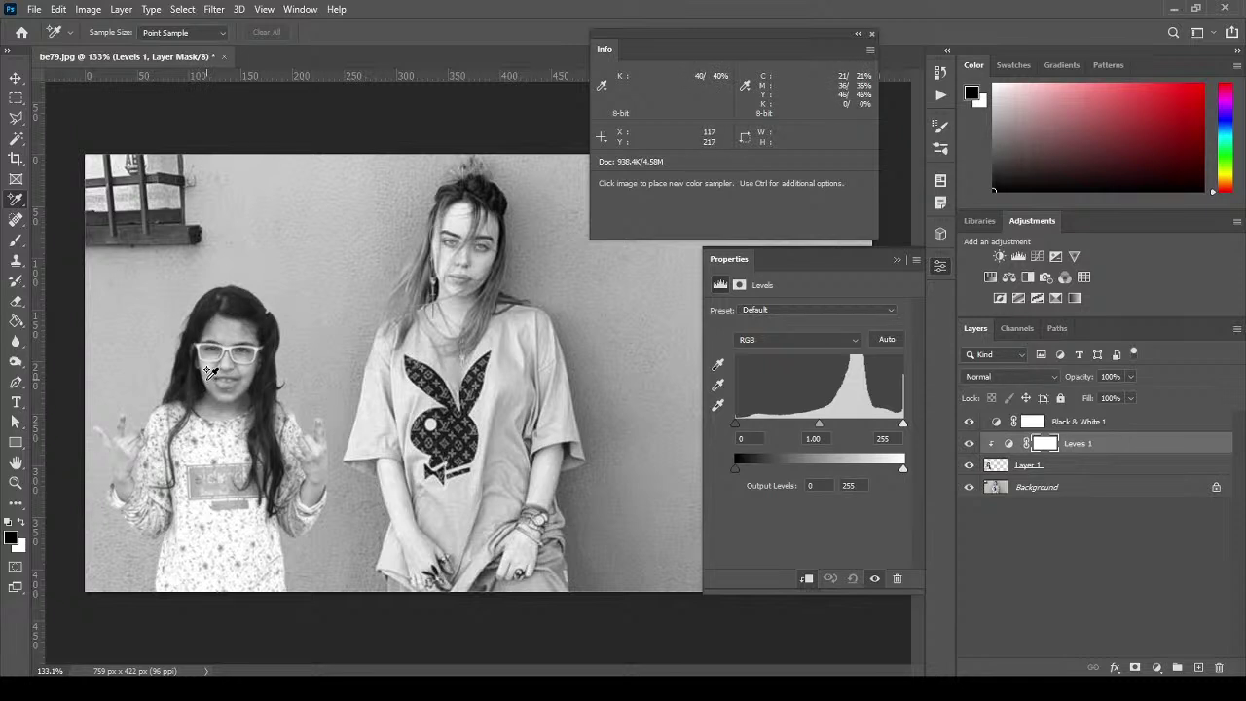
click(207, 379)
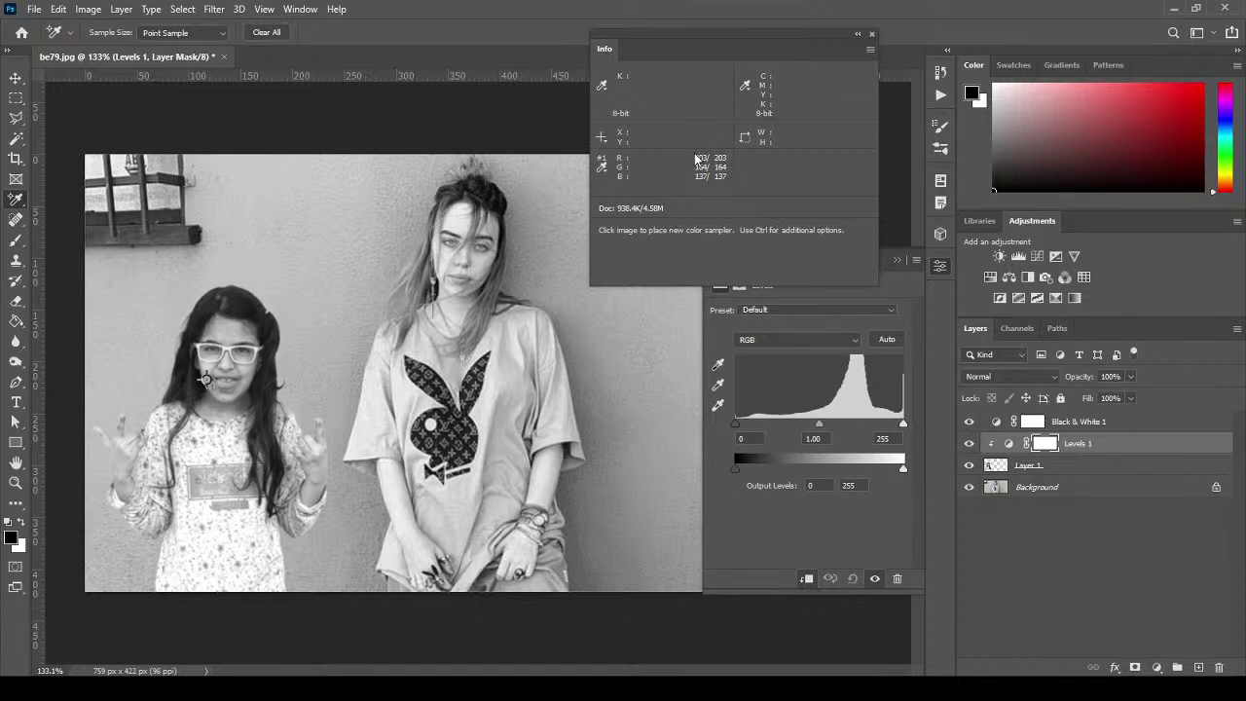
click(603, 170)
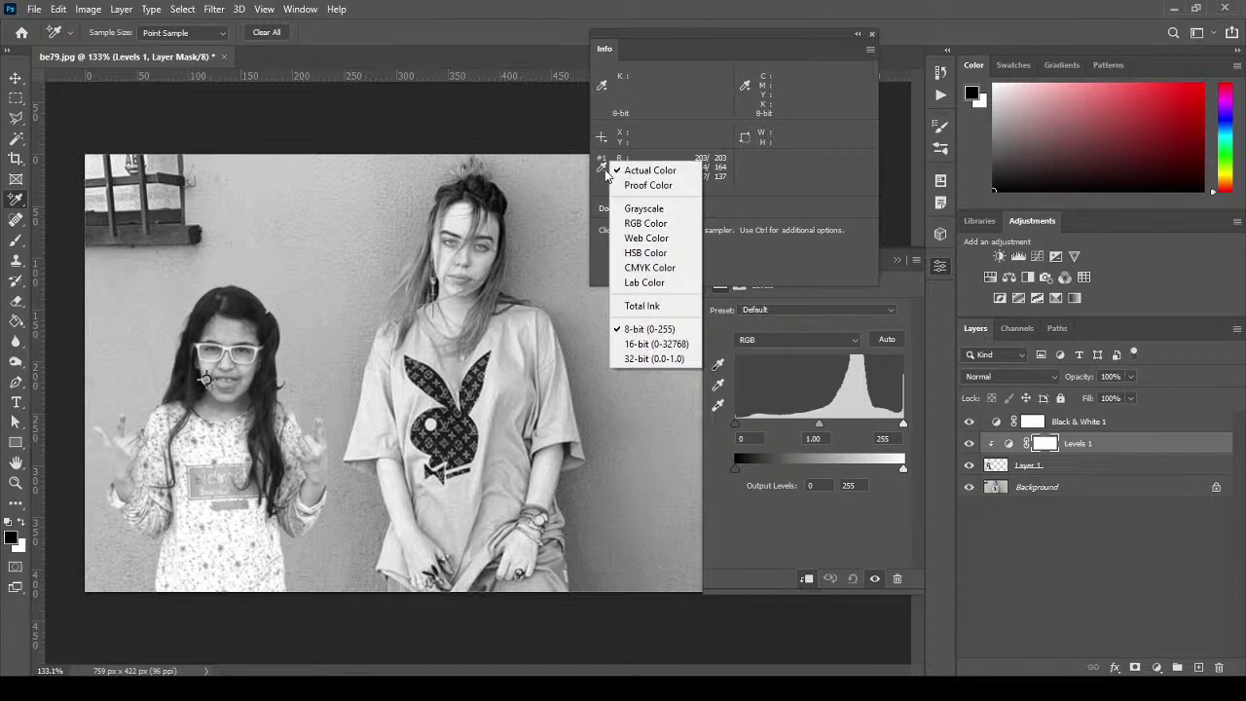
click(664, 209)
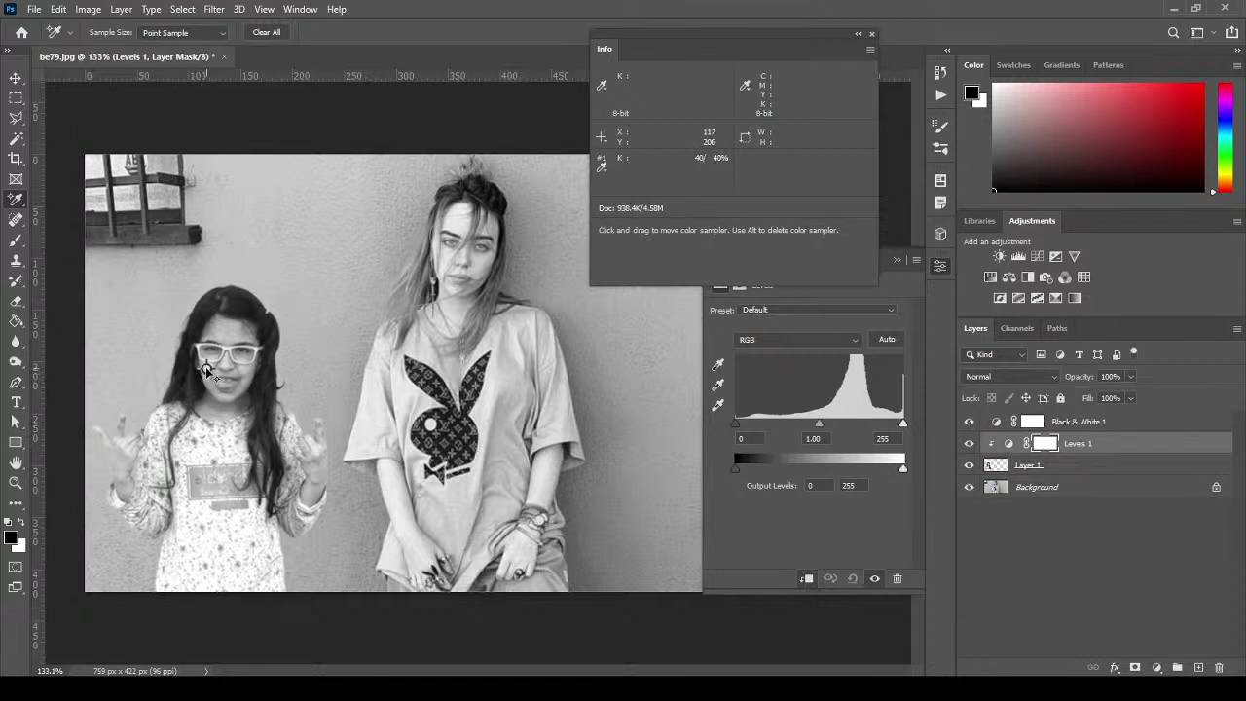
drag(202, 368, 201, 368)
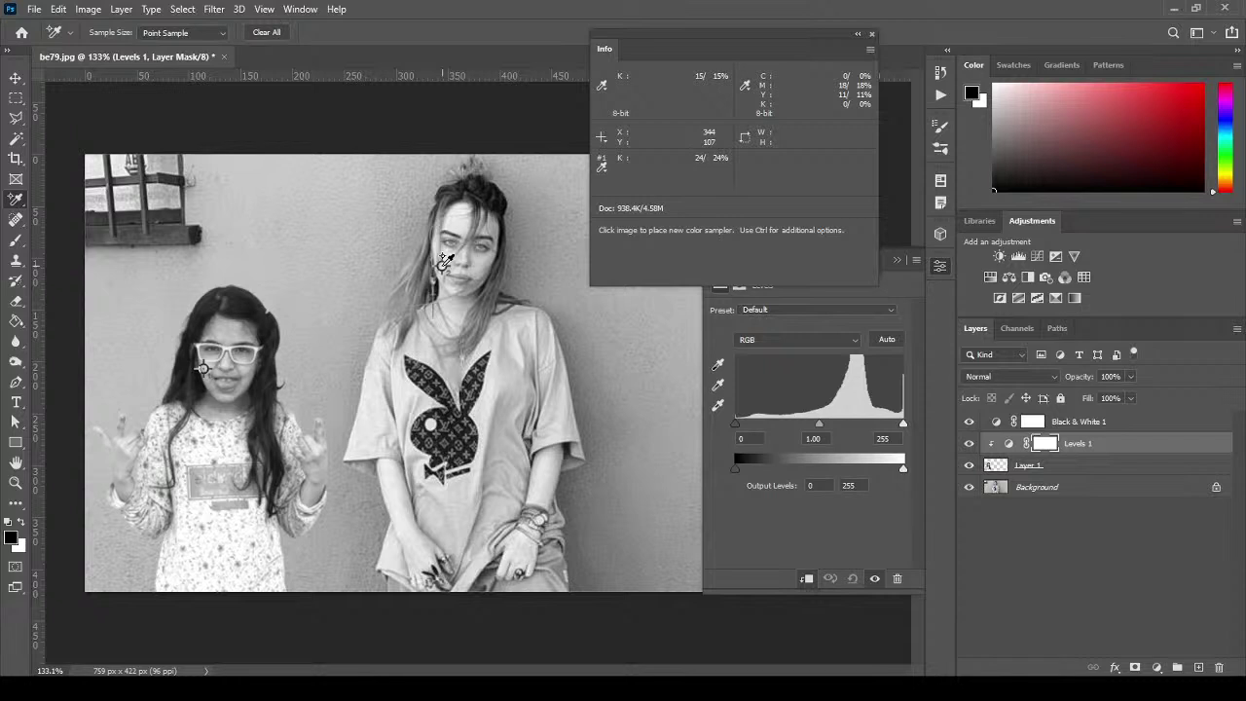
Add a second color sampler for the standing person, move both samplers to the foreheads, and set the second readout to Grayscale.
click(442, 265)
drag(202, 370, 215, 334)
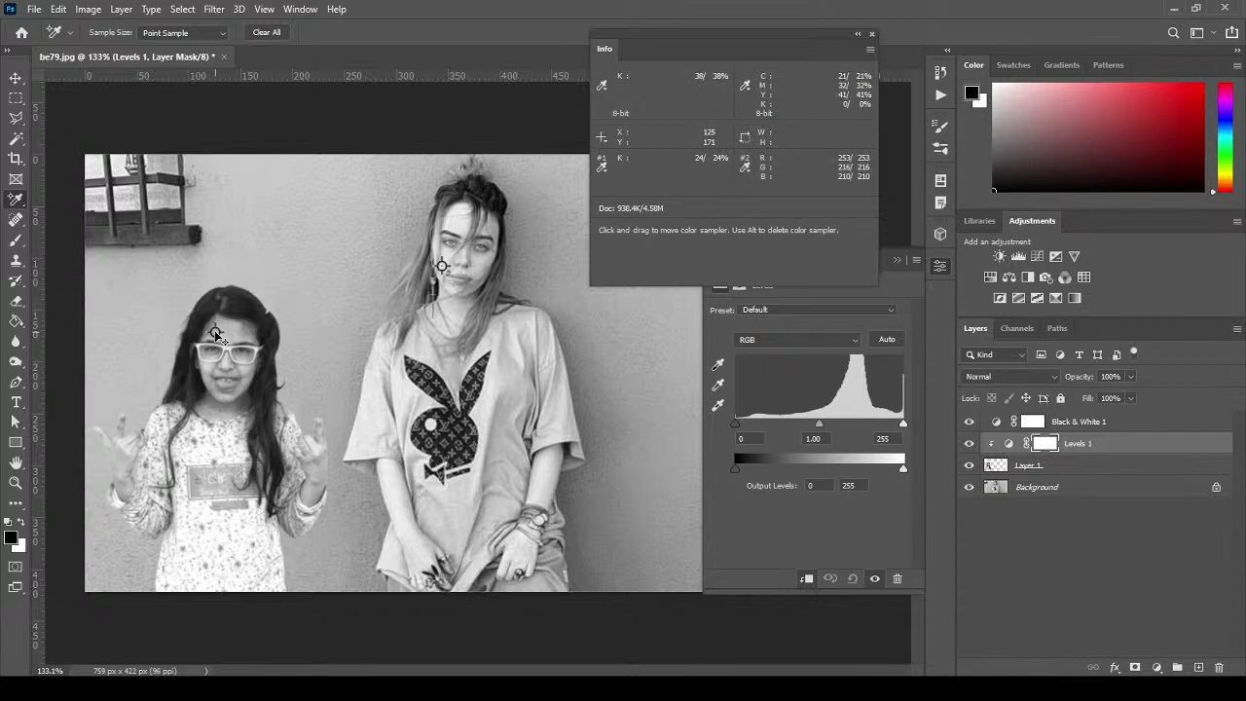
drag(442, 265, 450, 224)
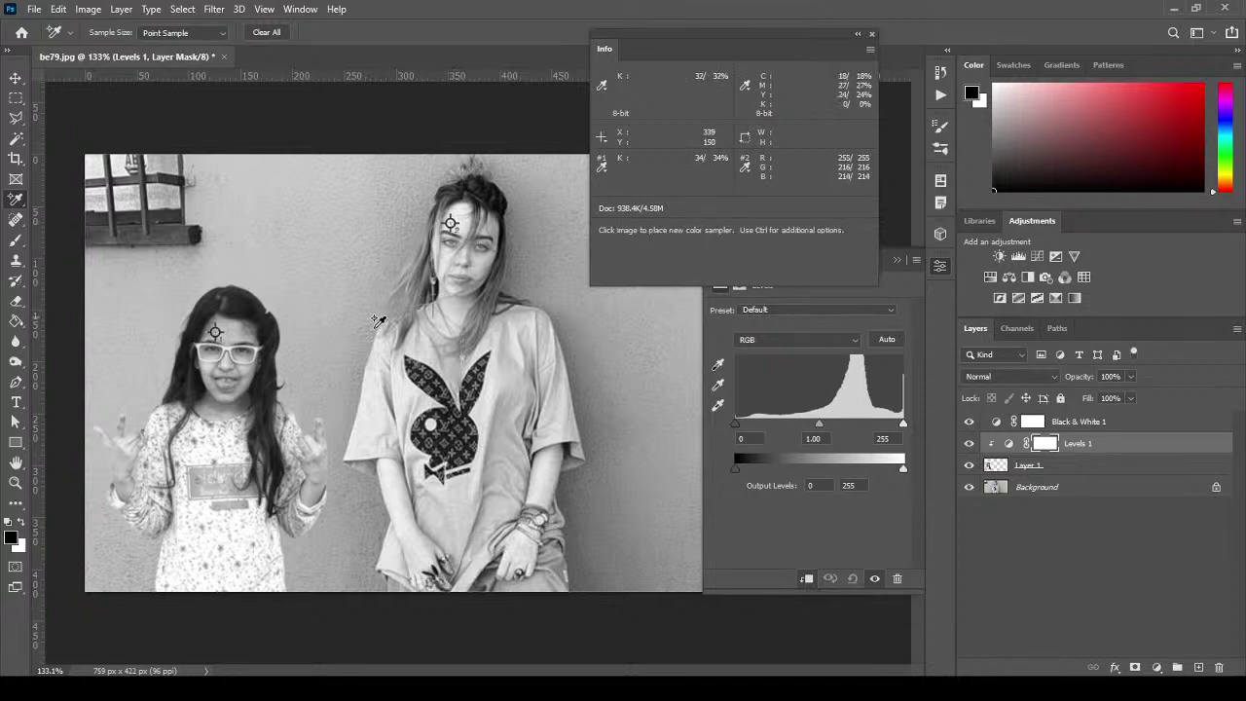
click(746, 167)
click(798, 206)
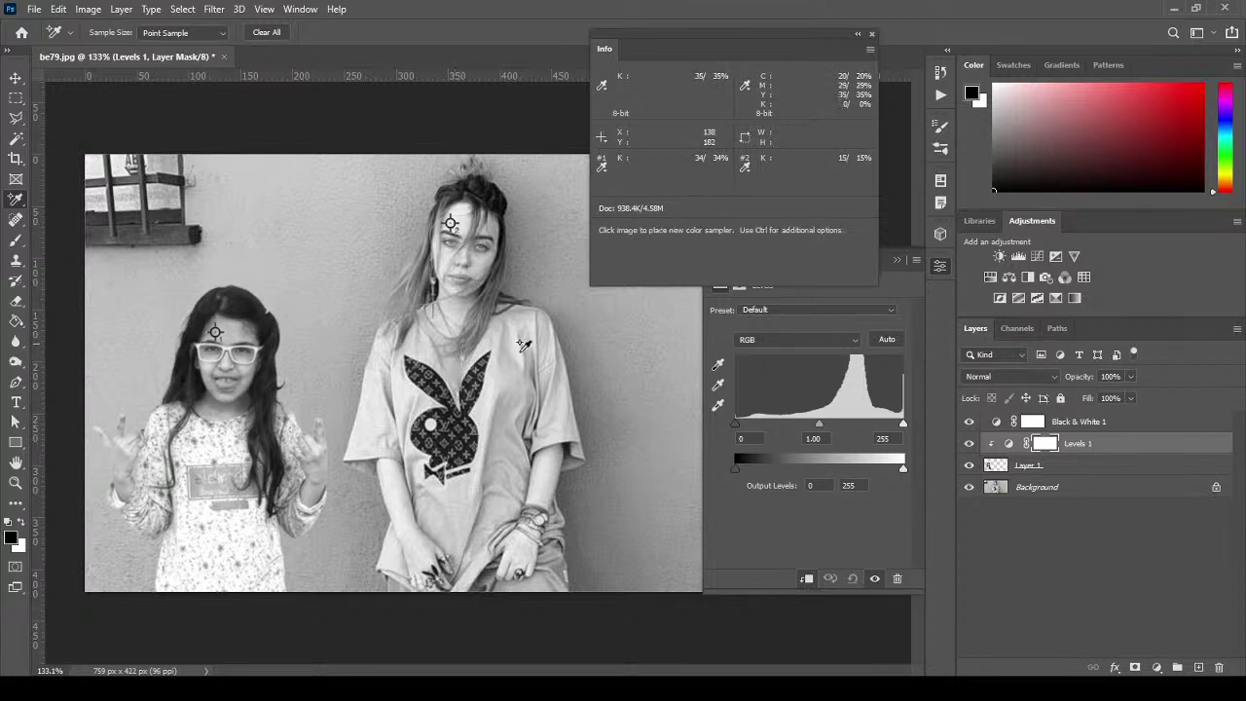
Match the girl's forehead brightness to the standing person's by setting her Levels inputs to 8, 1.10 and 211.
drag(735, 424, 764, 420)
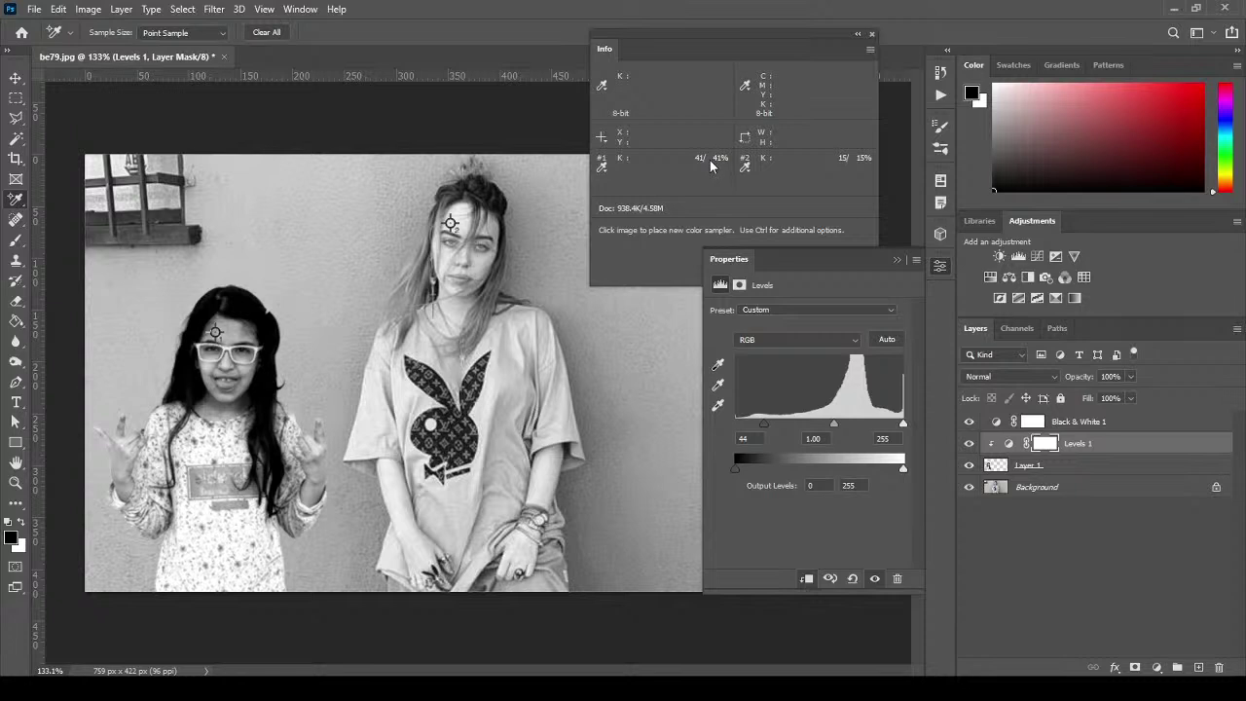
drag(764, 424, 735, 425)
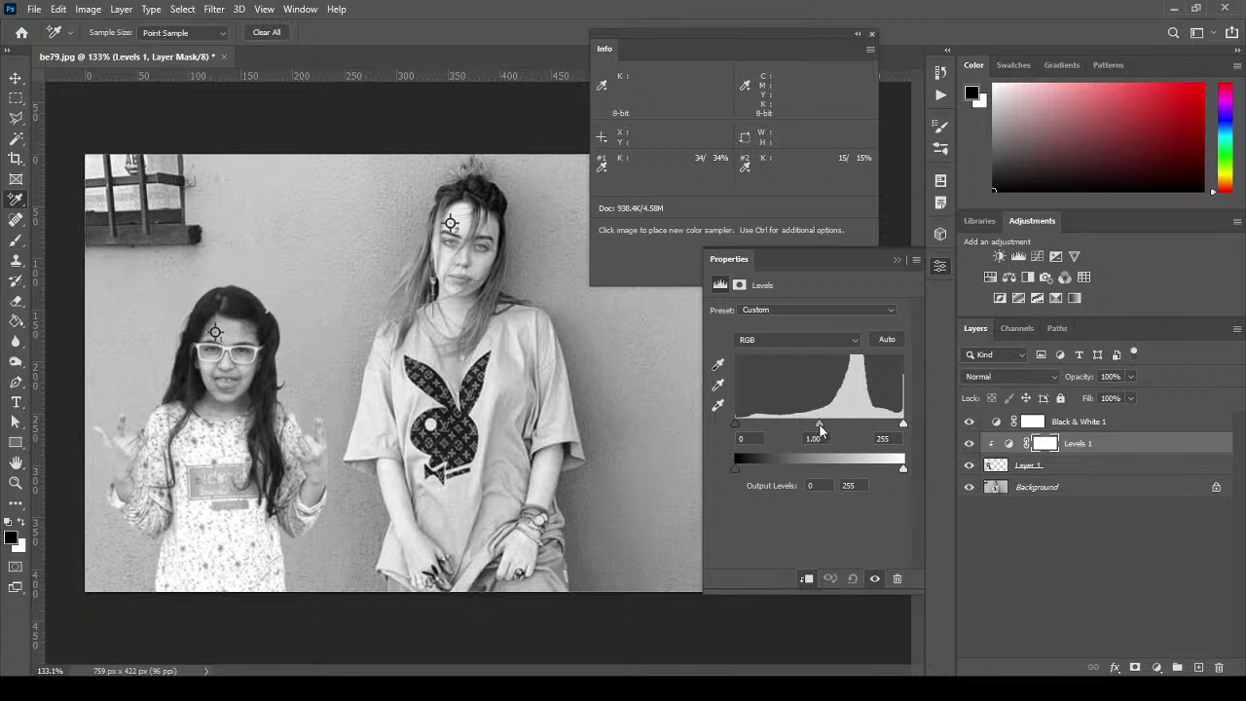
mouse_move(819, 426)
mouse_down()
mouse_move(798, 424)
mouse_move(816, 429)
mouse_up()
drag(814, 427, 816, 428)
drag(903, 428, 876, 428)
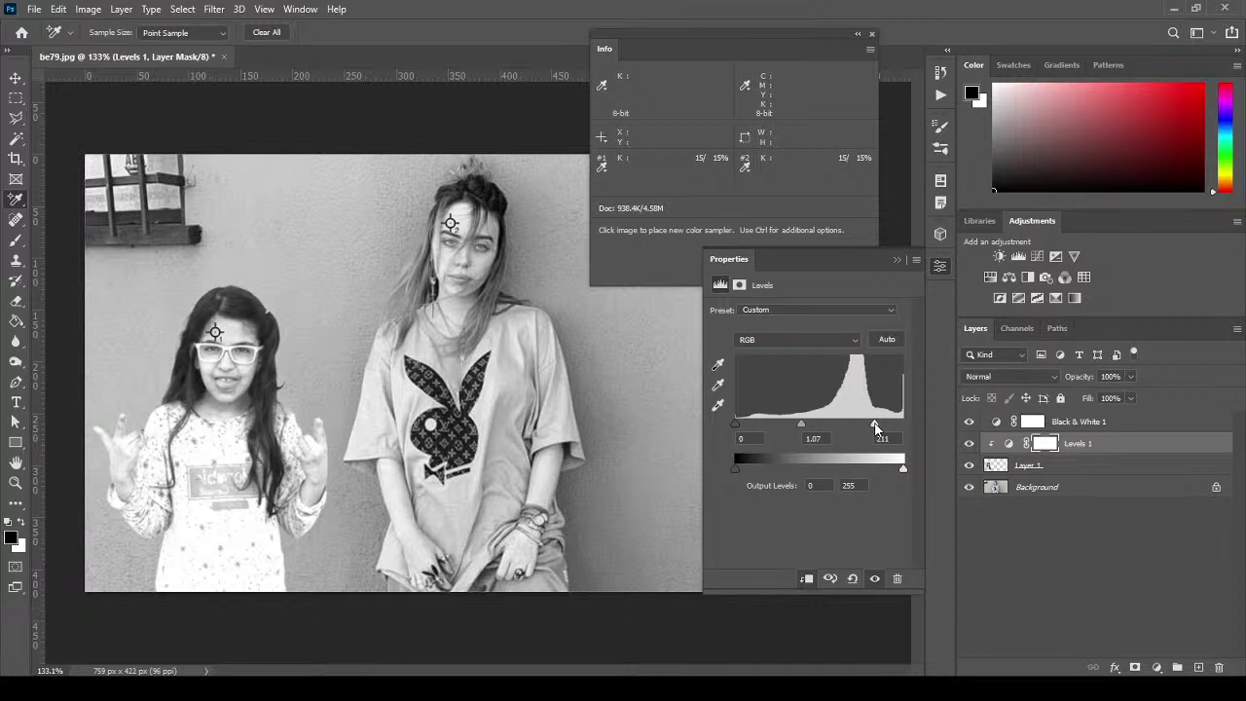
drag(875, 427, 884, 428)
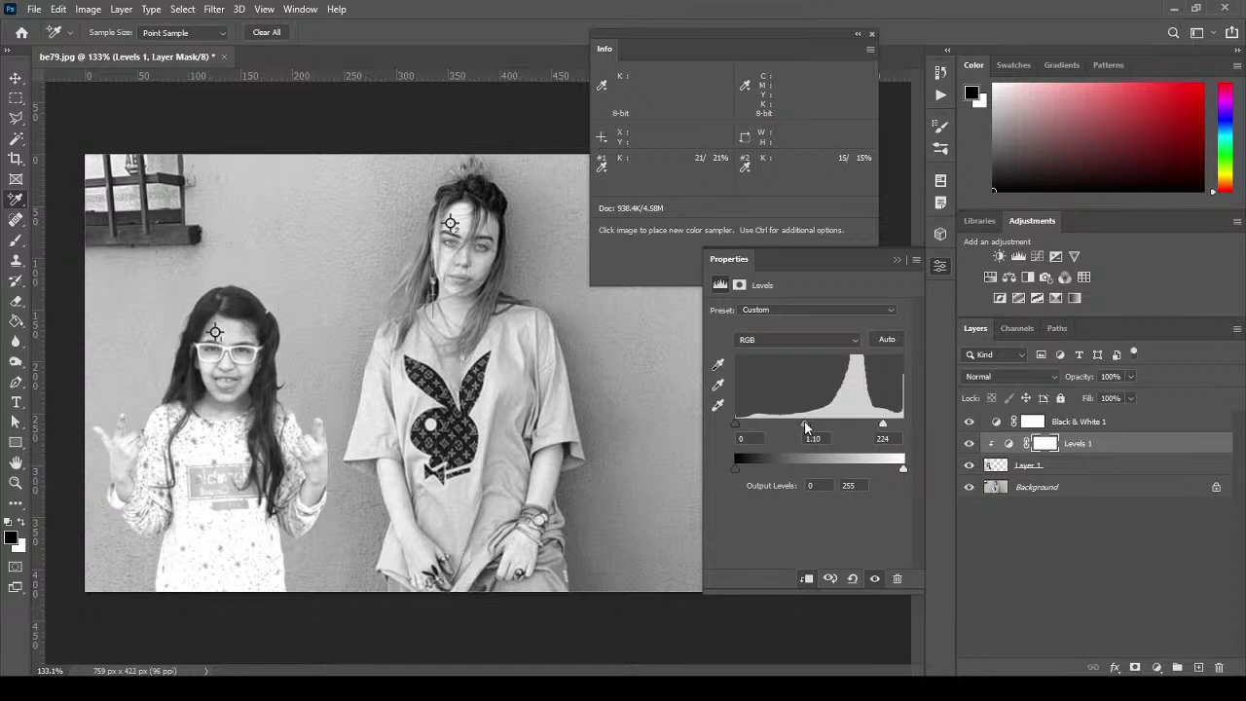
drag(804, 420, 803, 421)
drag(735, 420, 741, 431)
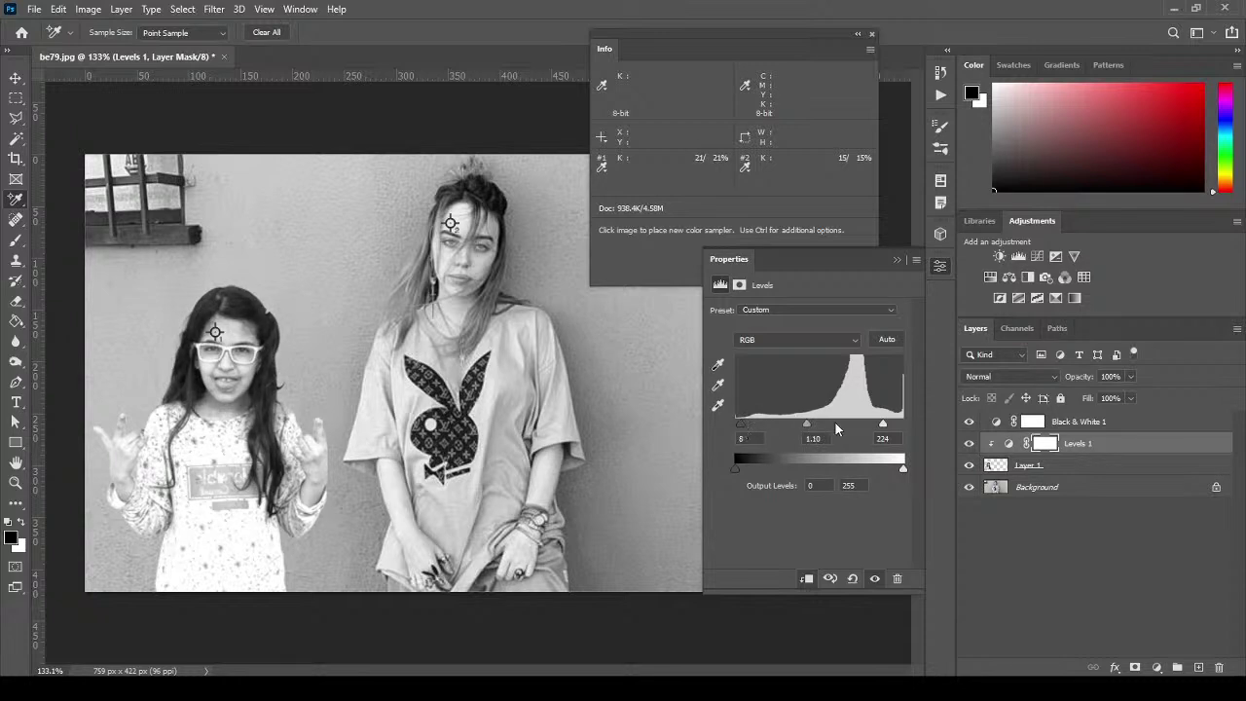
drag(878, 424, 874, 428)
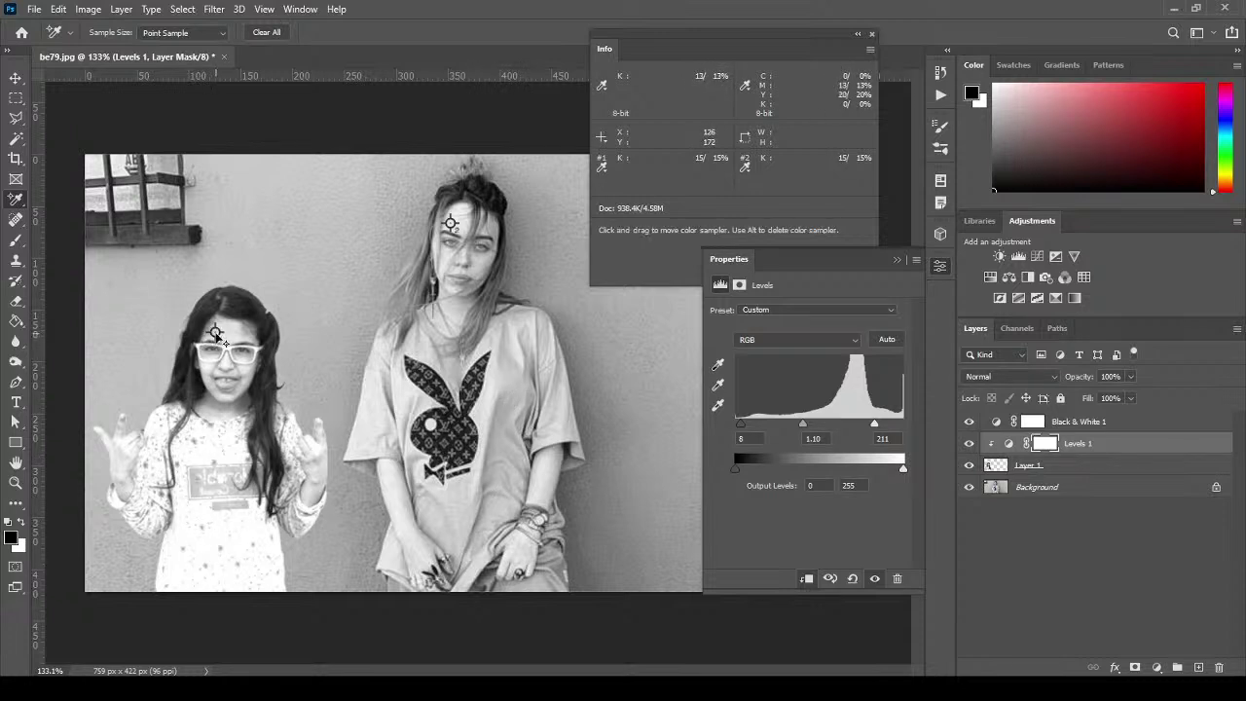
Move both samplers to dark shadow areas beside the sleeves and raise the girl's Levels black input to 63 to match the shadows.
drag(217, 333, 279, 515)
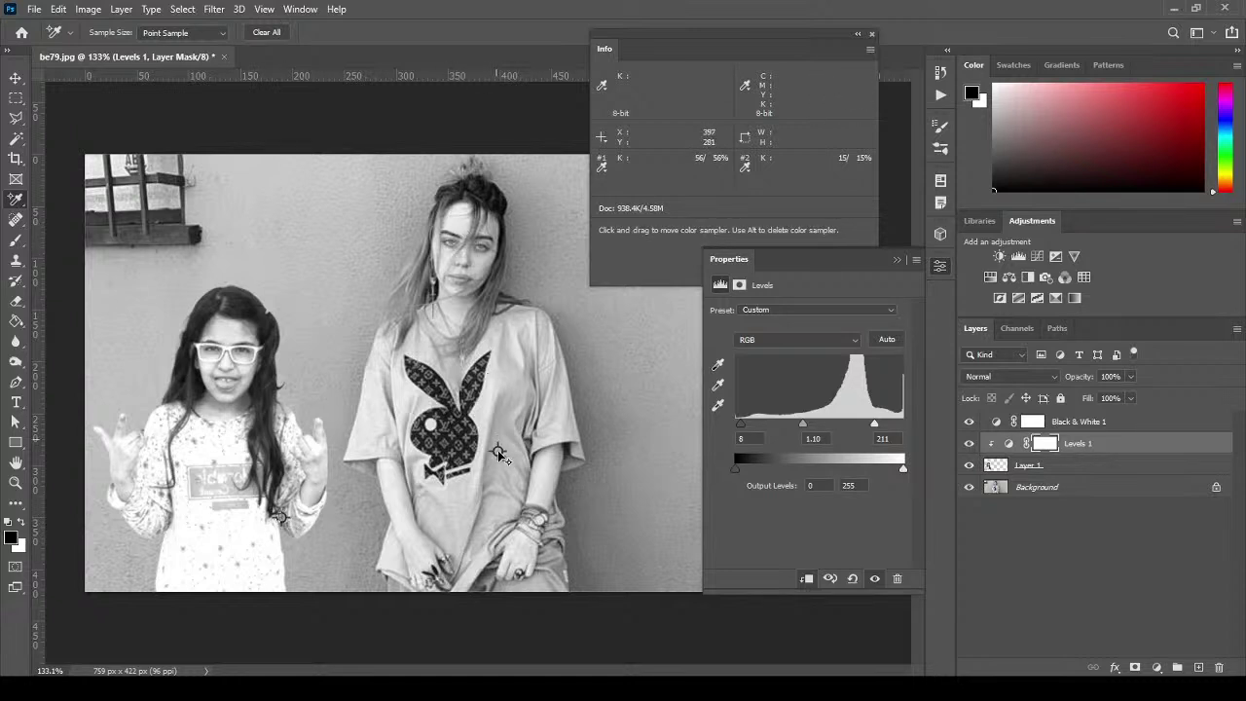
drag(528, 446, 527, 443)
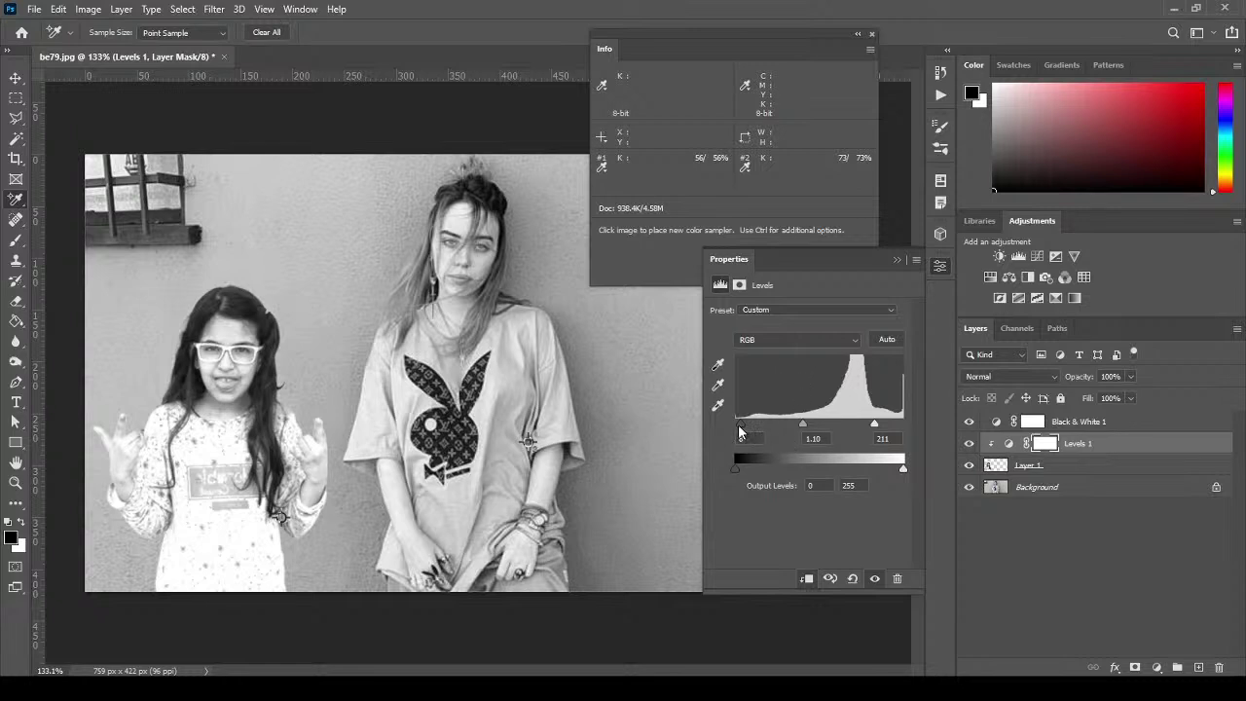
drag(742, 429, 758, 430)
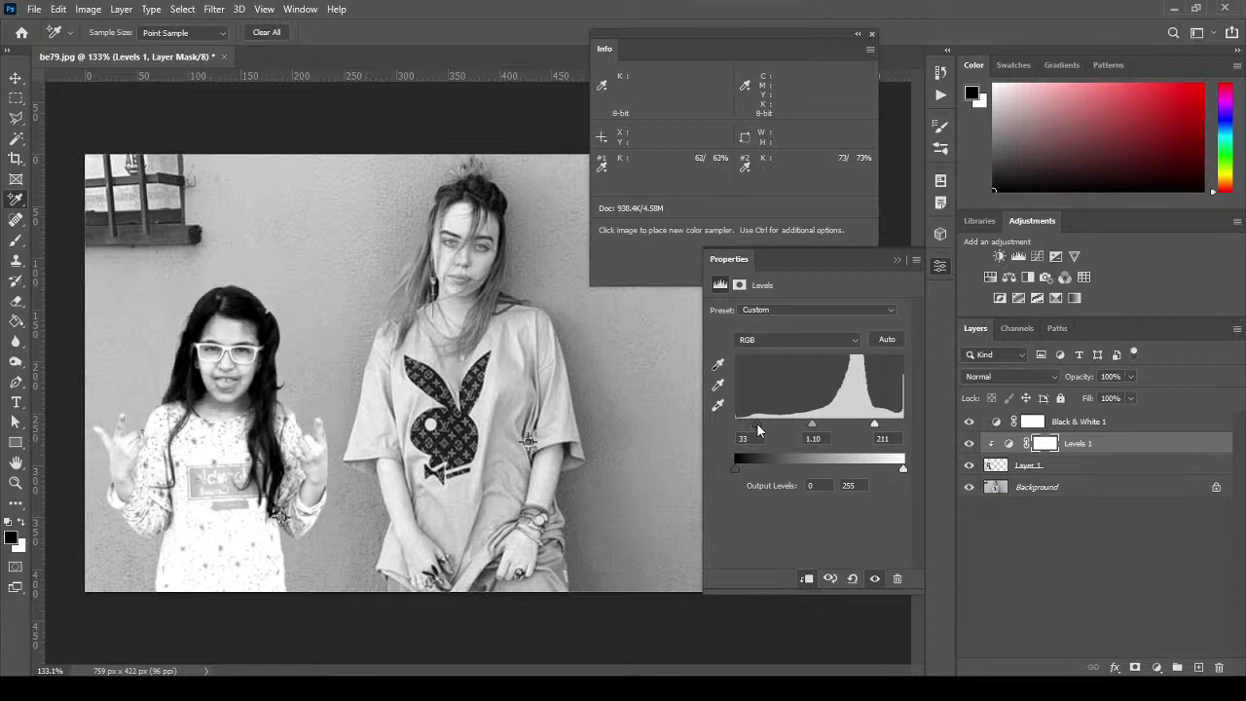
drag(760, 429, 772, 430)
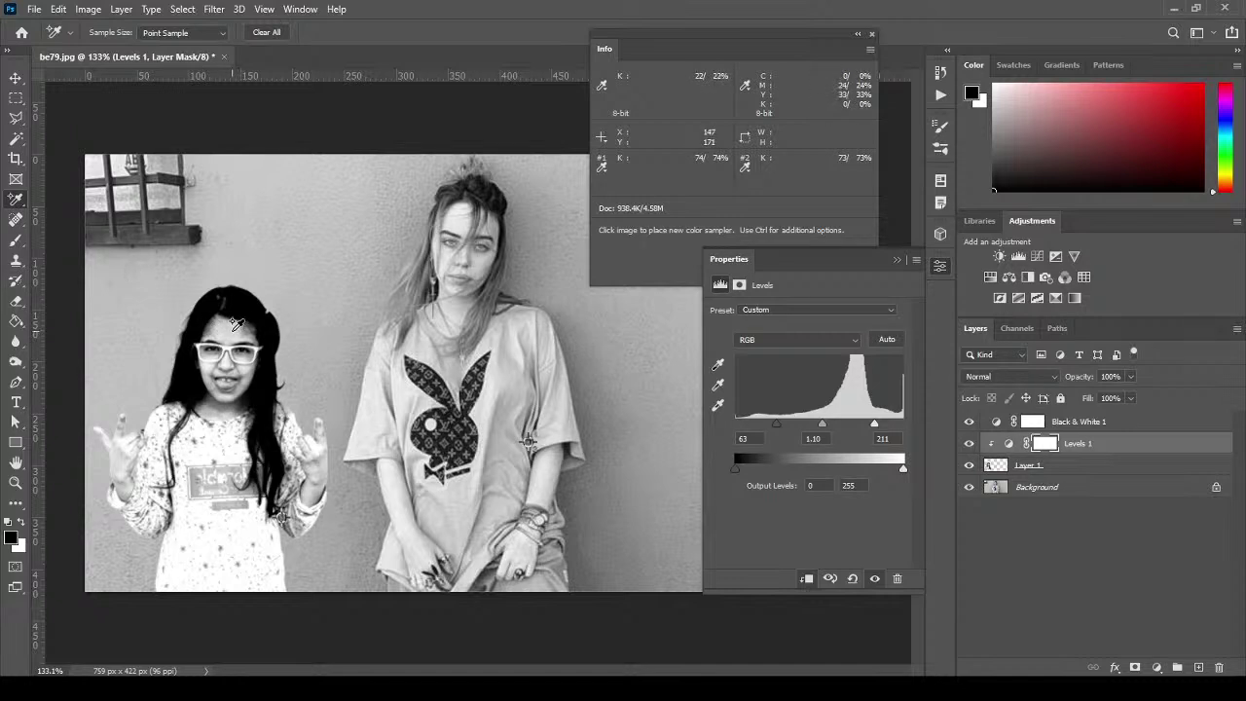
Place two more color samplers on the girl's and the standing person's foreheads and set both readouts to Grayscale.
click(215, 327)
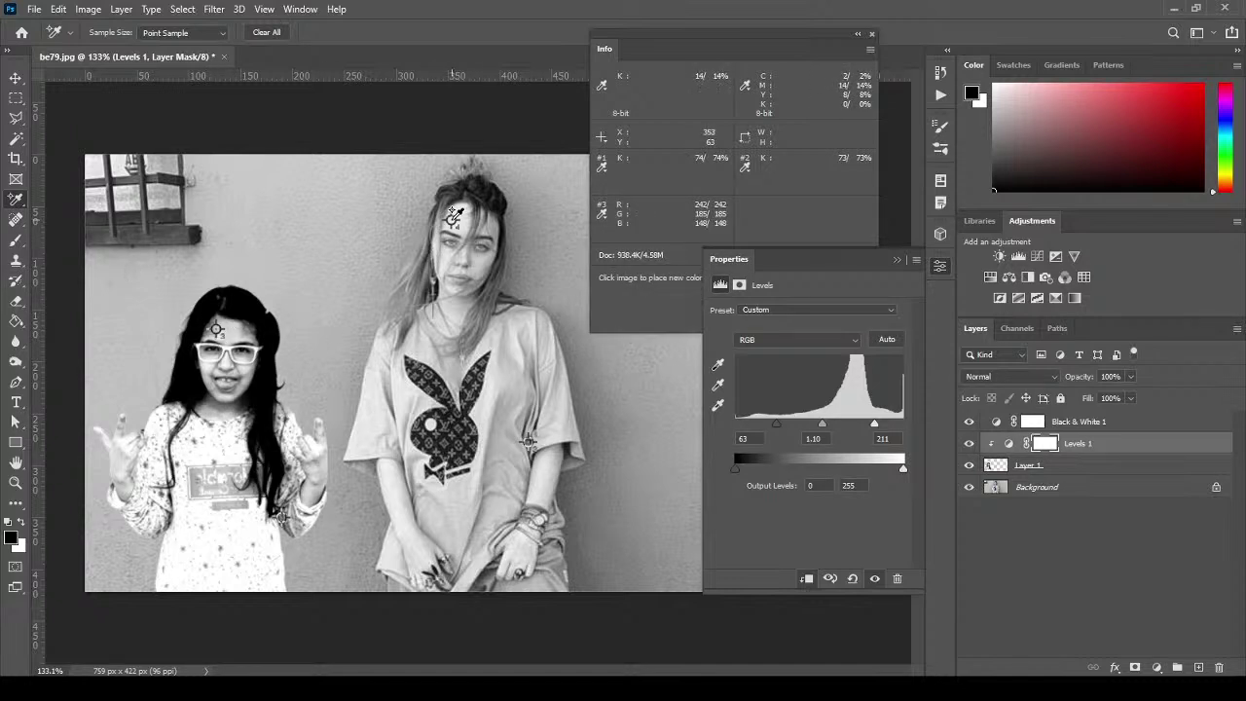
click(450, 219)
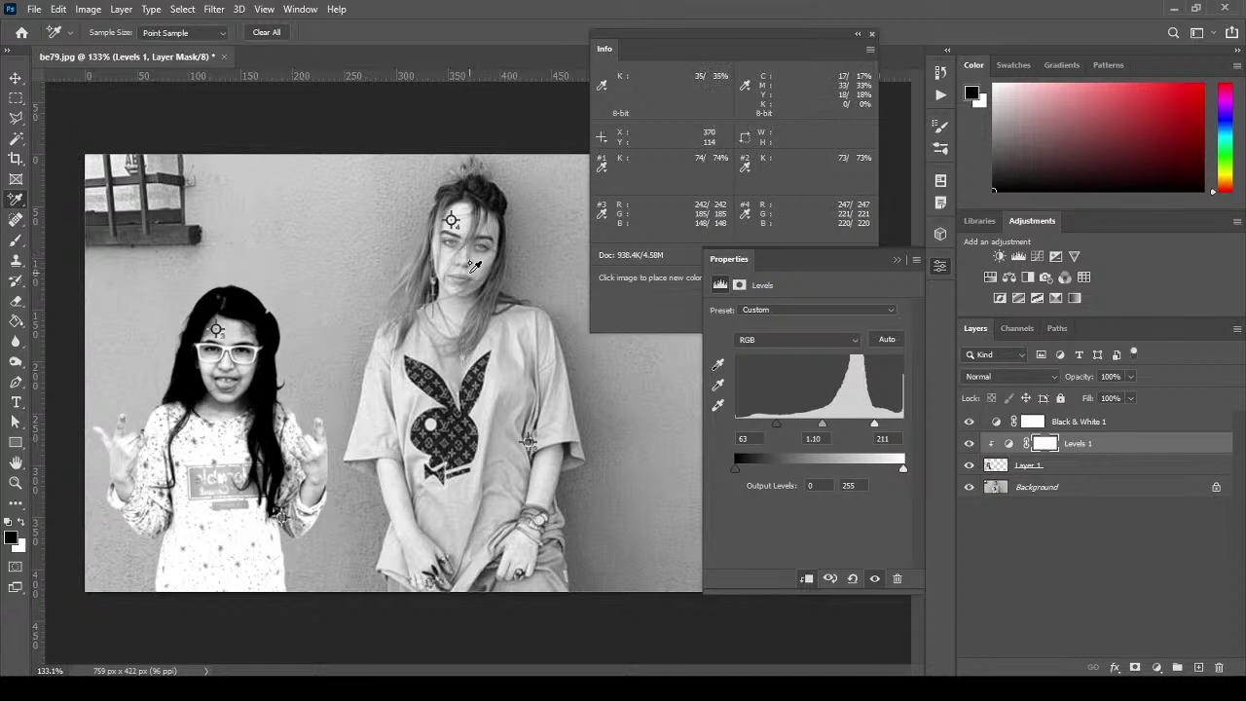
click(621, 220)
click(661, 254)
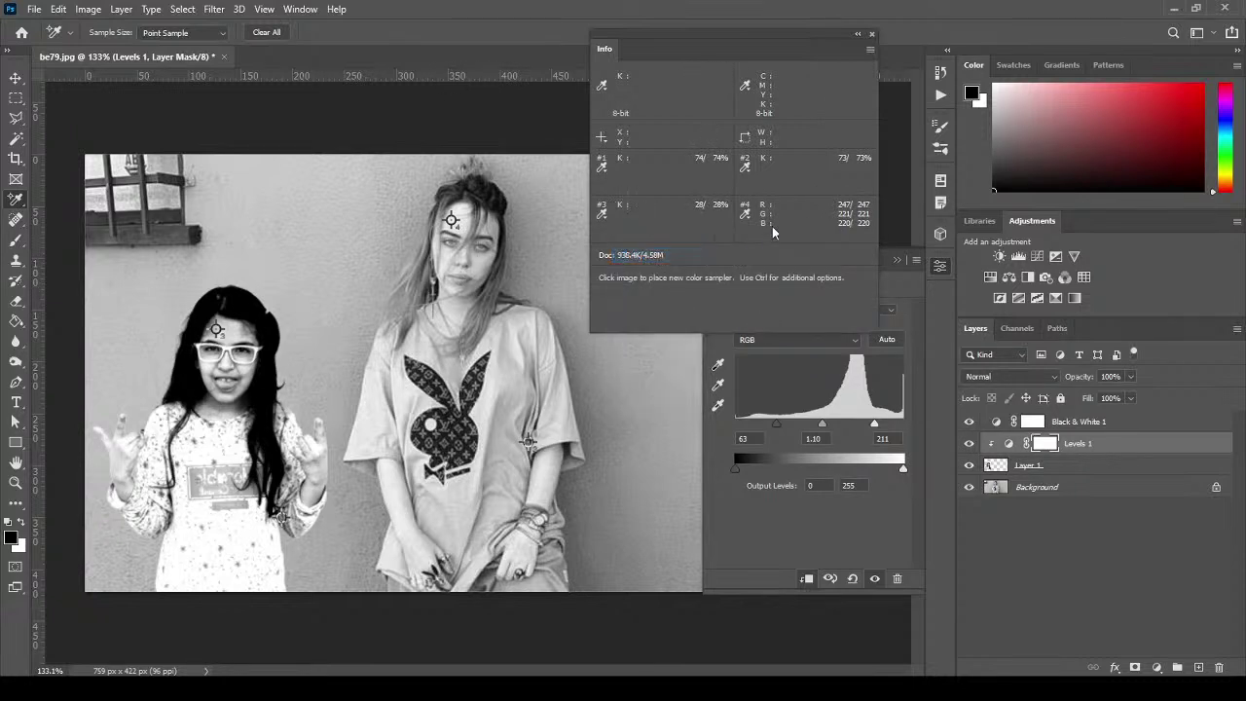
click(749, 224)
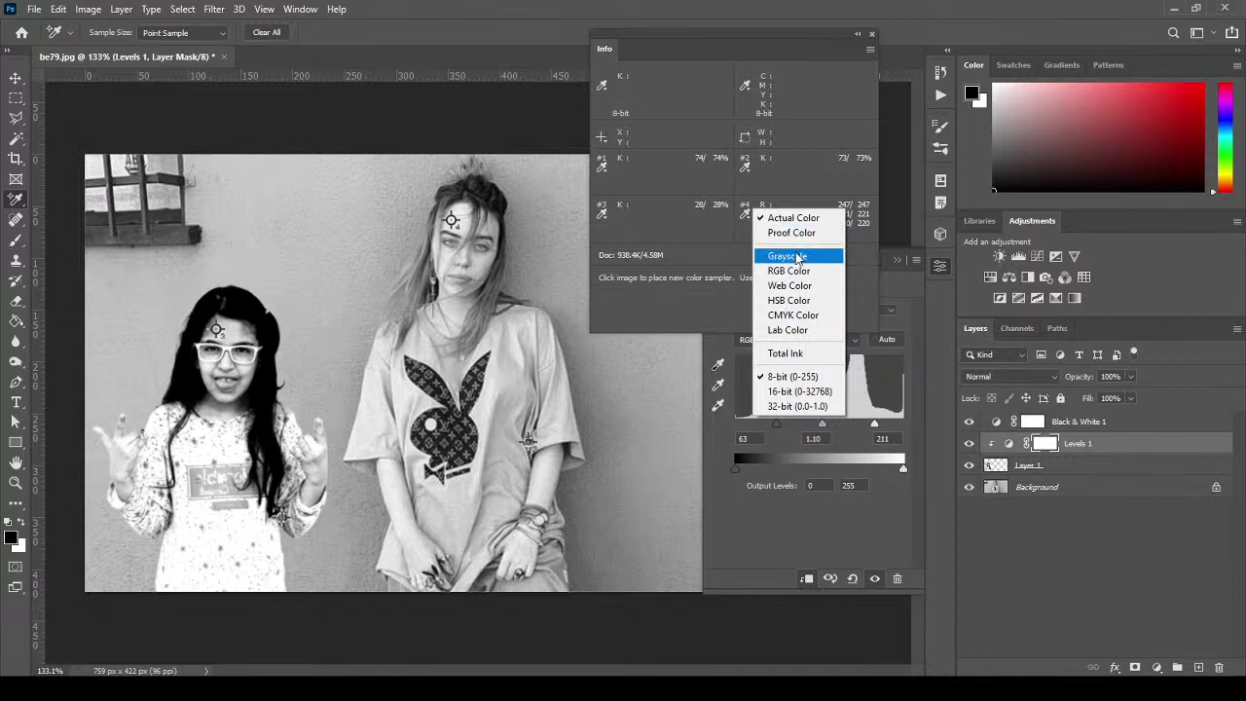
click(795, 256)
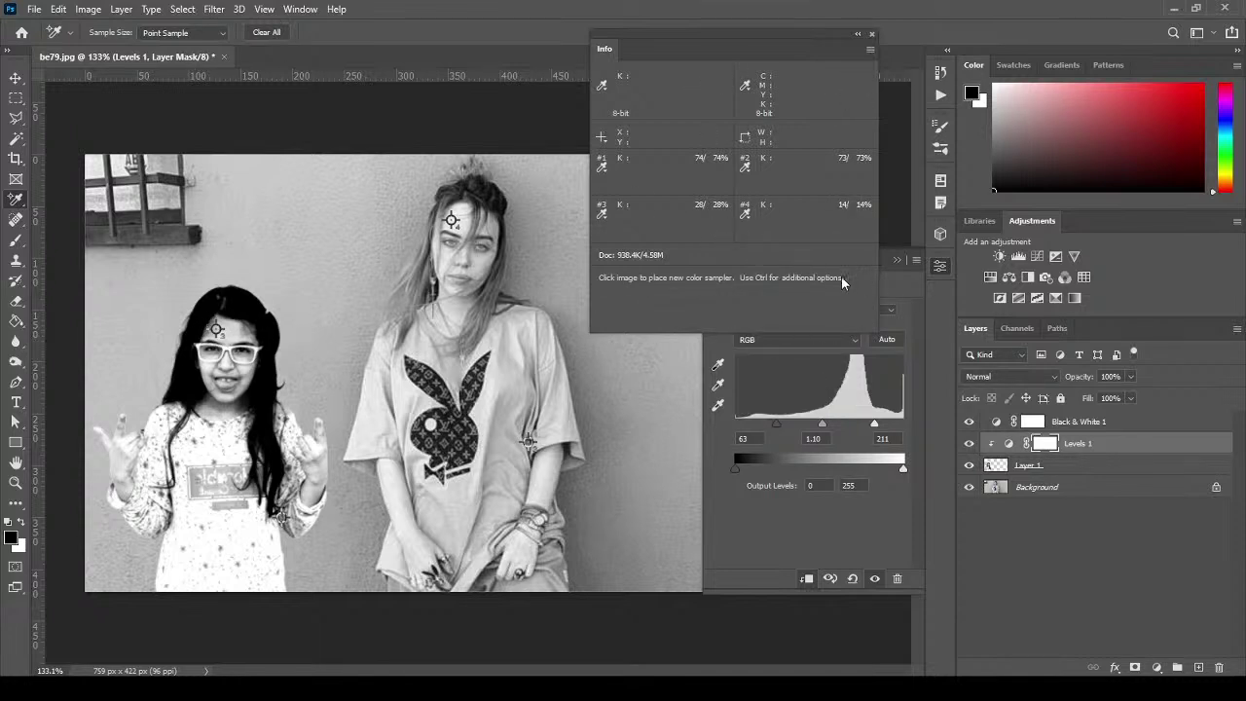
Move the Info readout clear of the photo and set the girl's Levels black input to 2 and white input to 196.
drag(826, 39, 1165, 42)
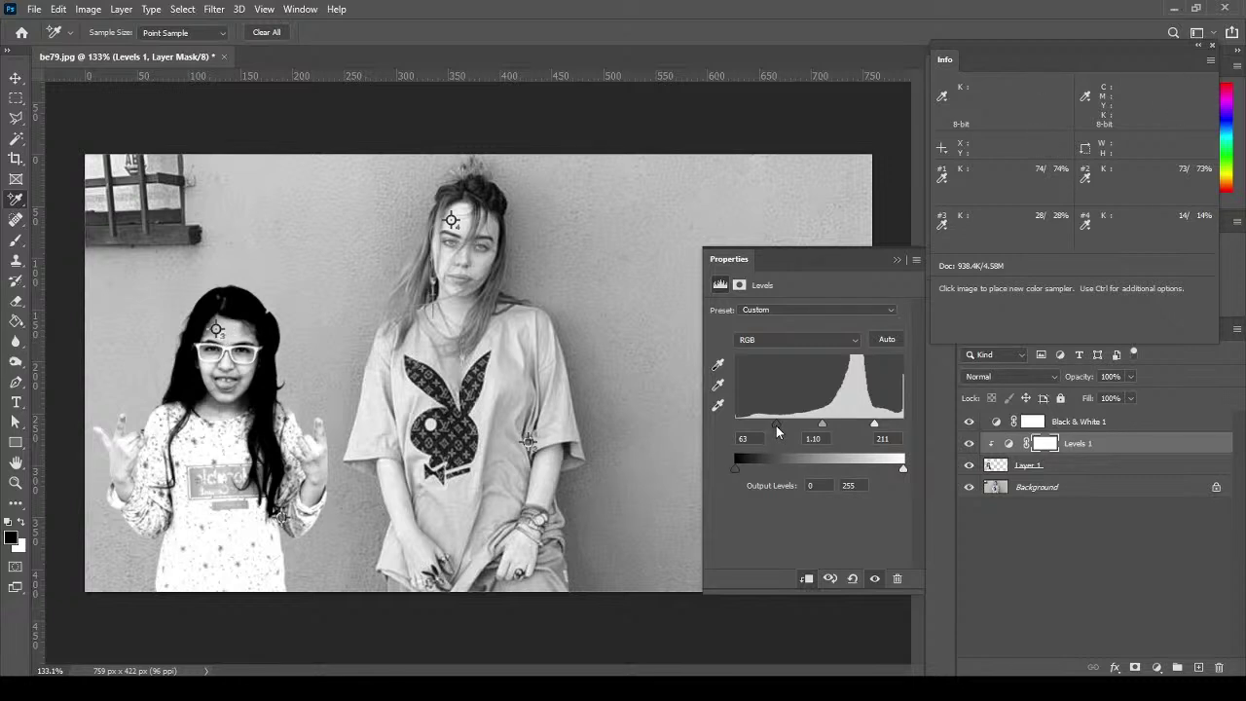
drag(775, 425, 759, 426)
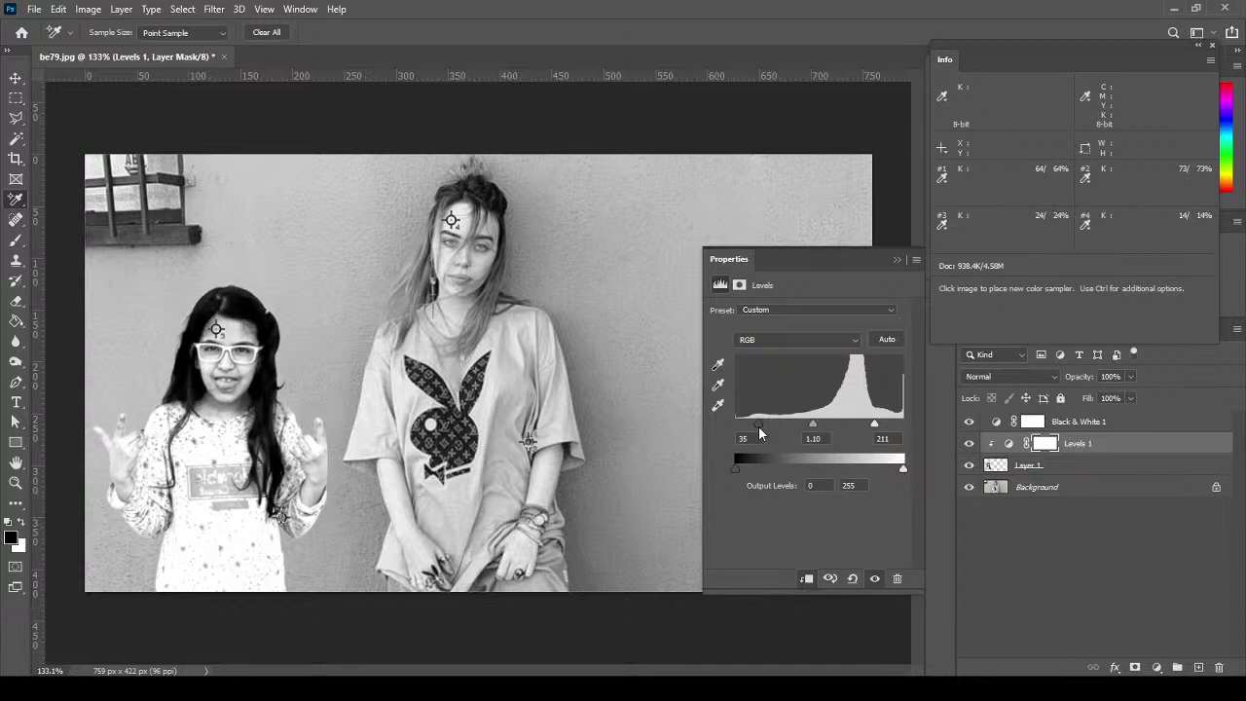
drag(760, 434, 737, 429)
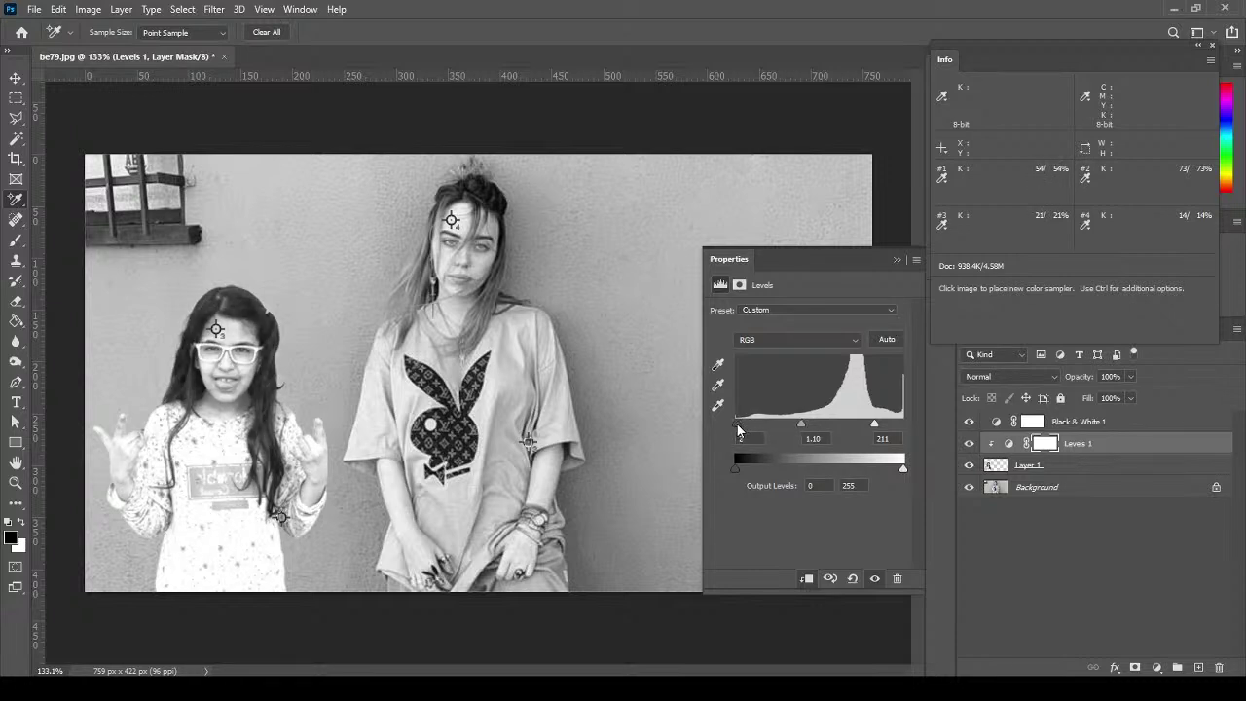
drag(875, 428, 862, 422)
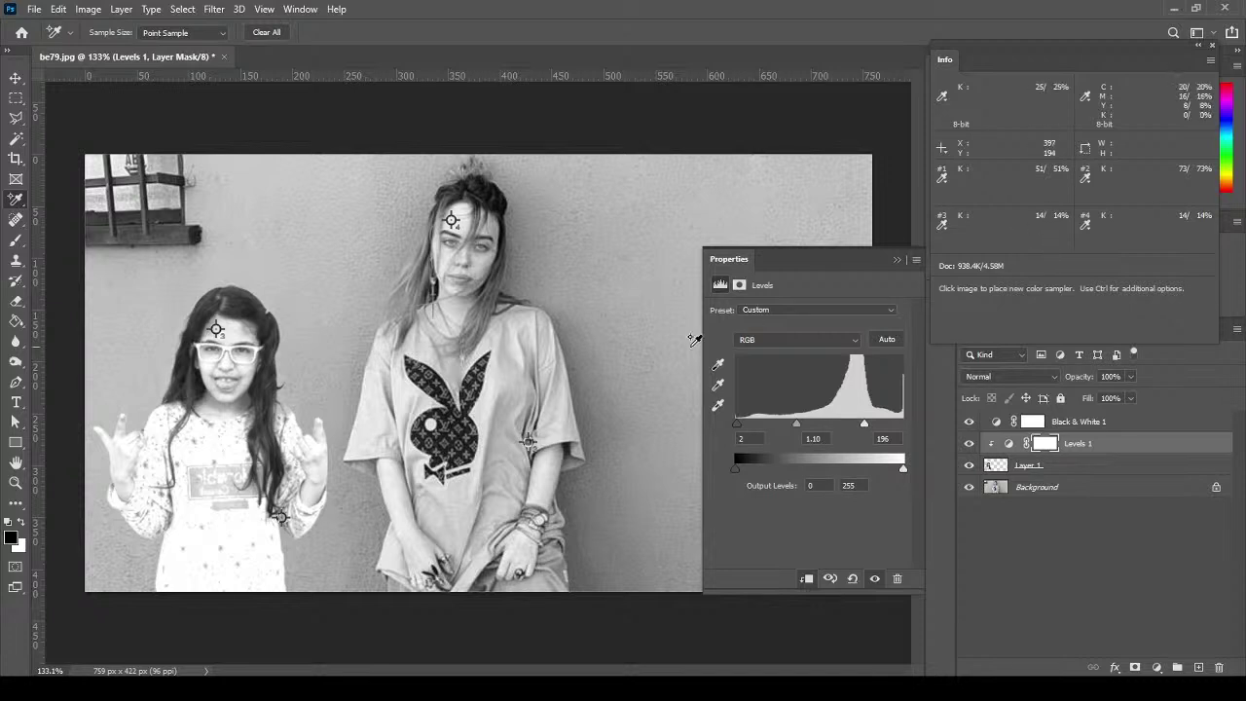
Fill the Levels adjustment's layer mask with black using the Paint Bucket tool.
click(1045, 445)
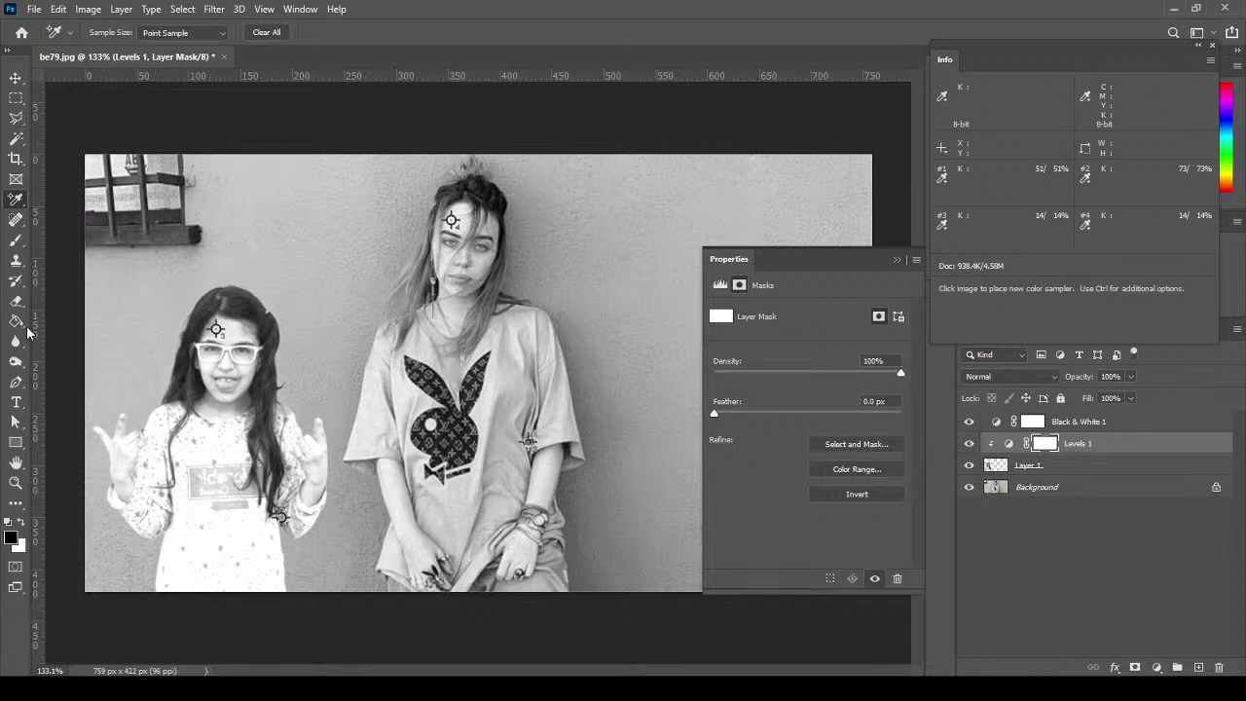
click(15, 240)
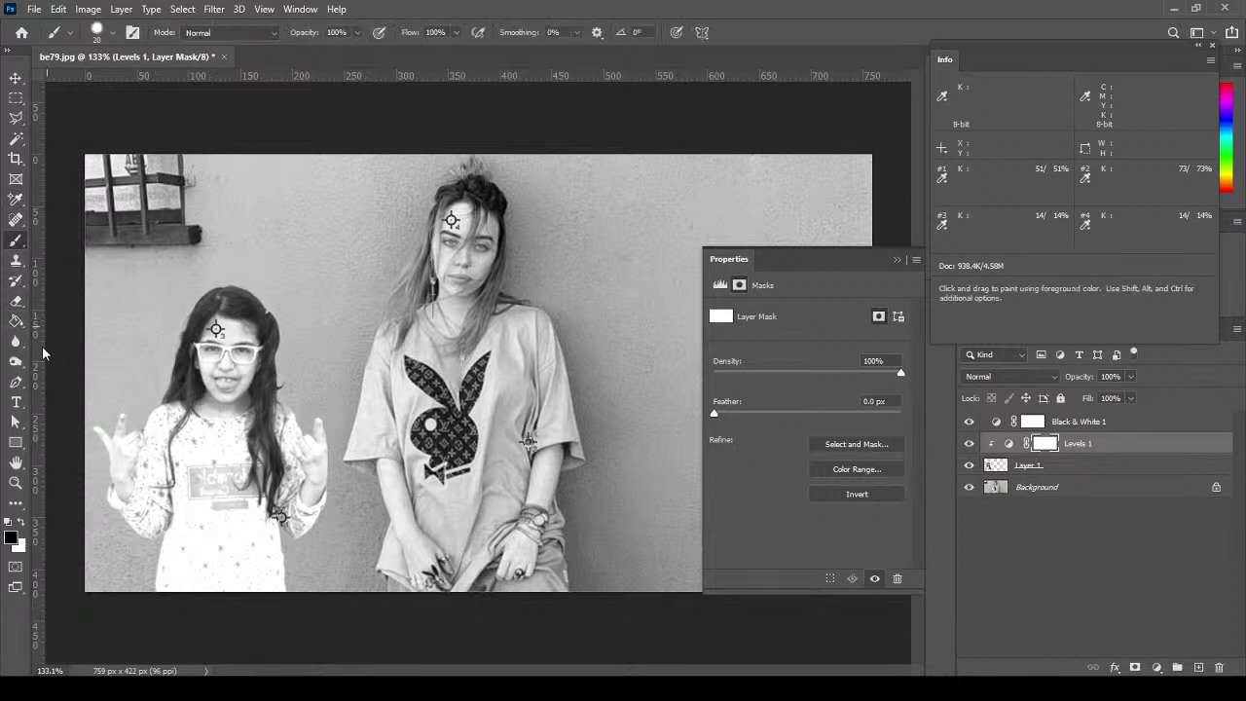
click(17, 321)
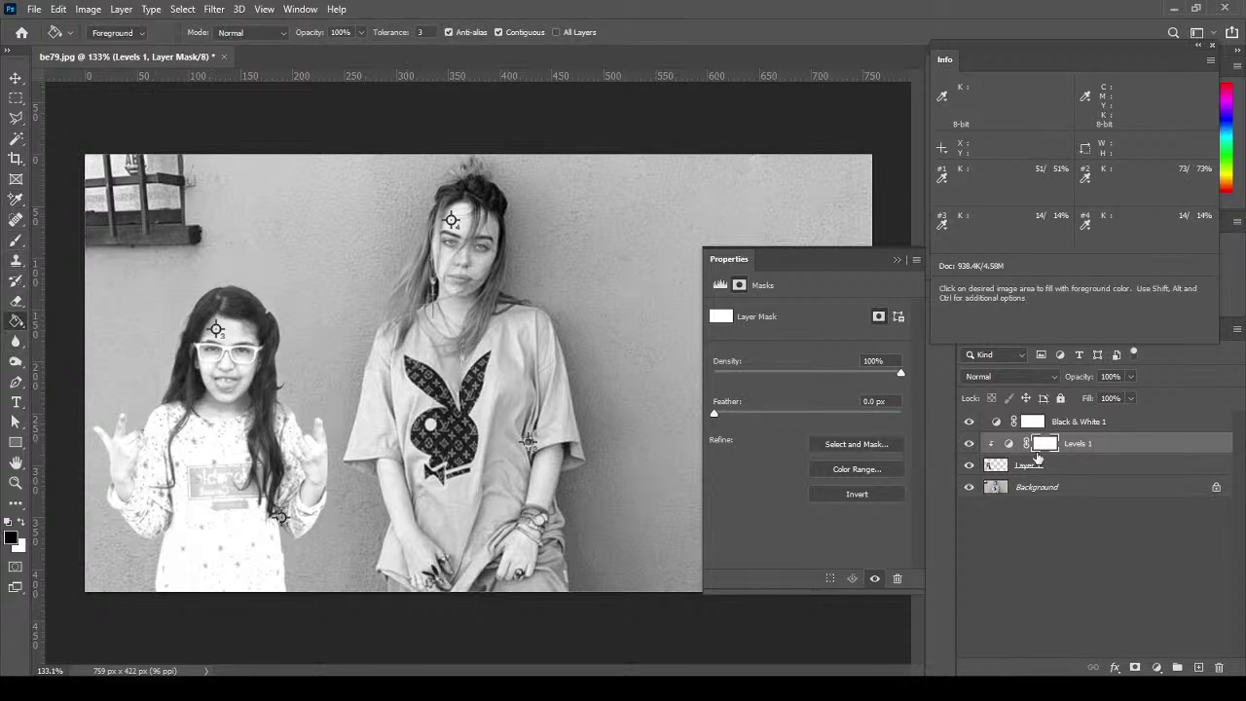
click(298, 357)
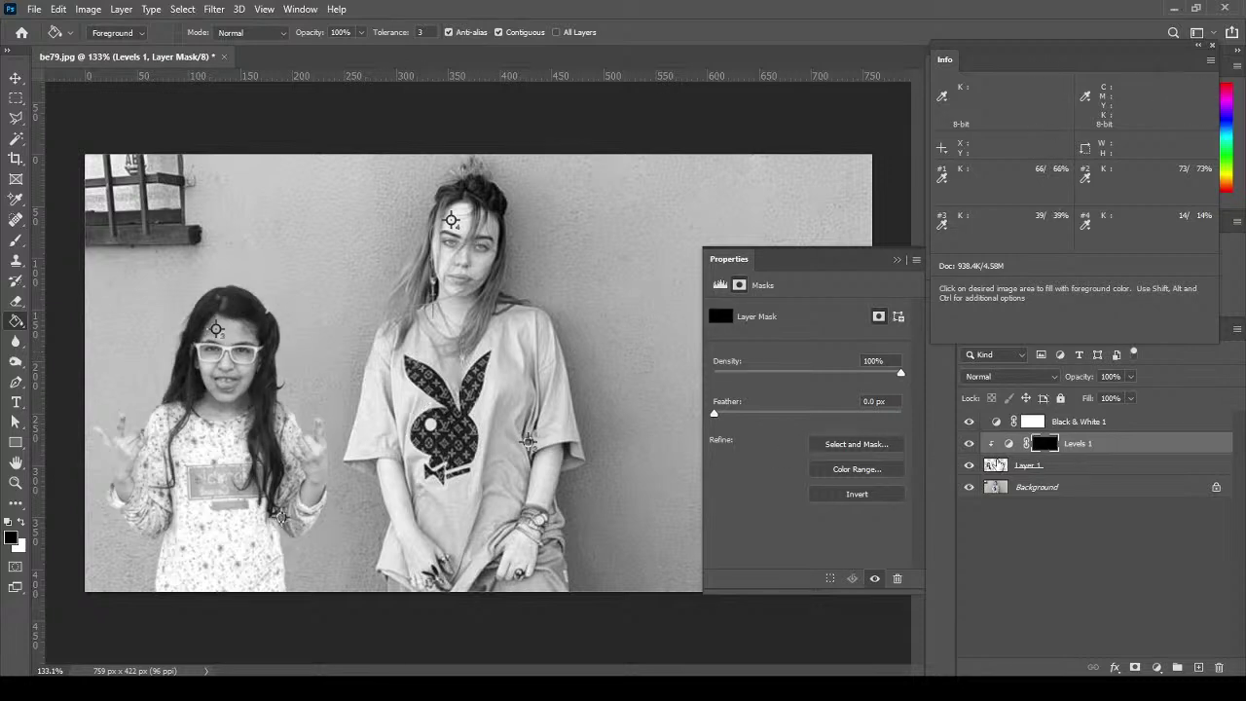
Set up a soft white brush at size 50 with 33% opacity and 47% flow for painting the Levels mask.
key(b)
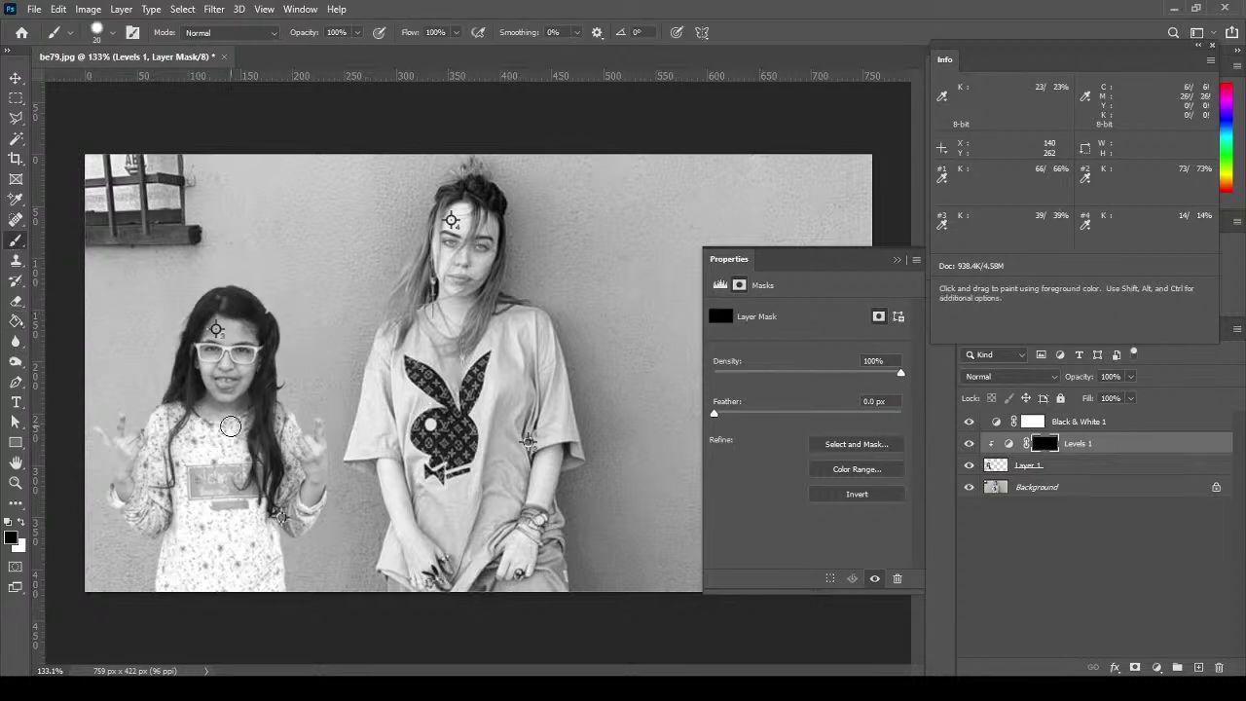
key(x)
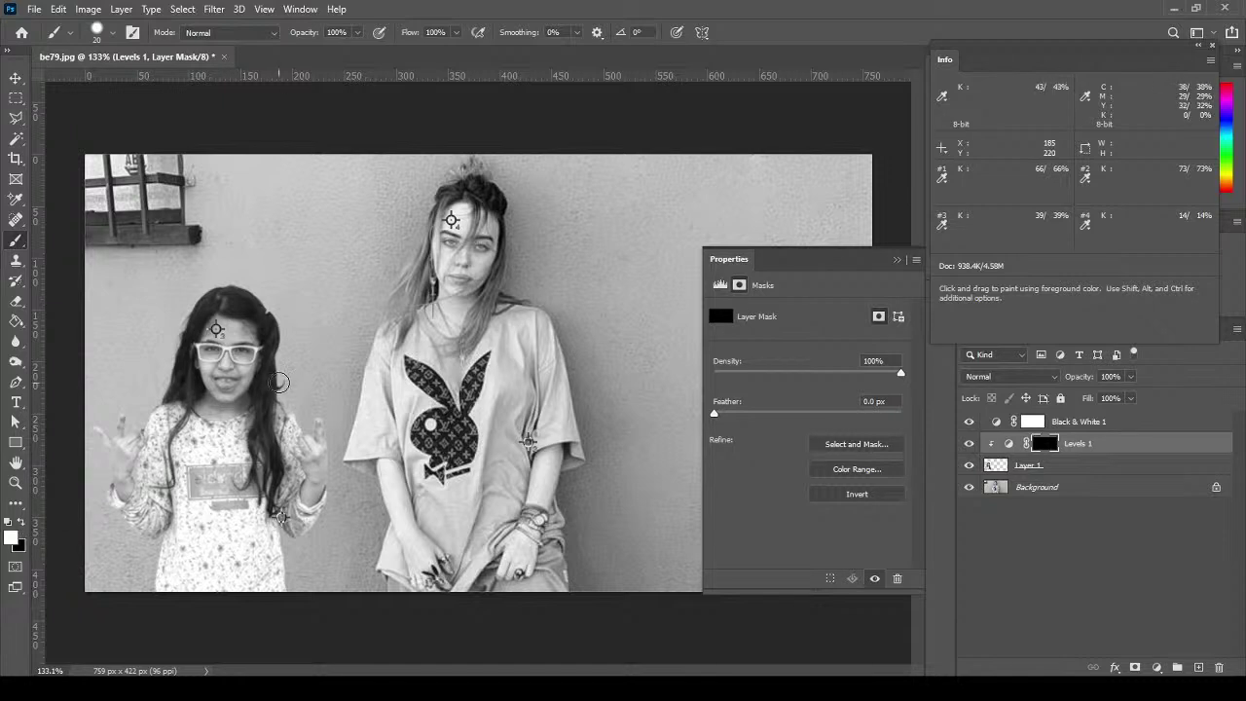
key(shift)
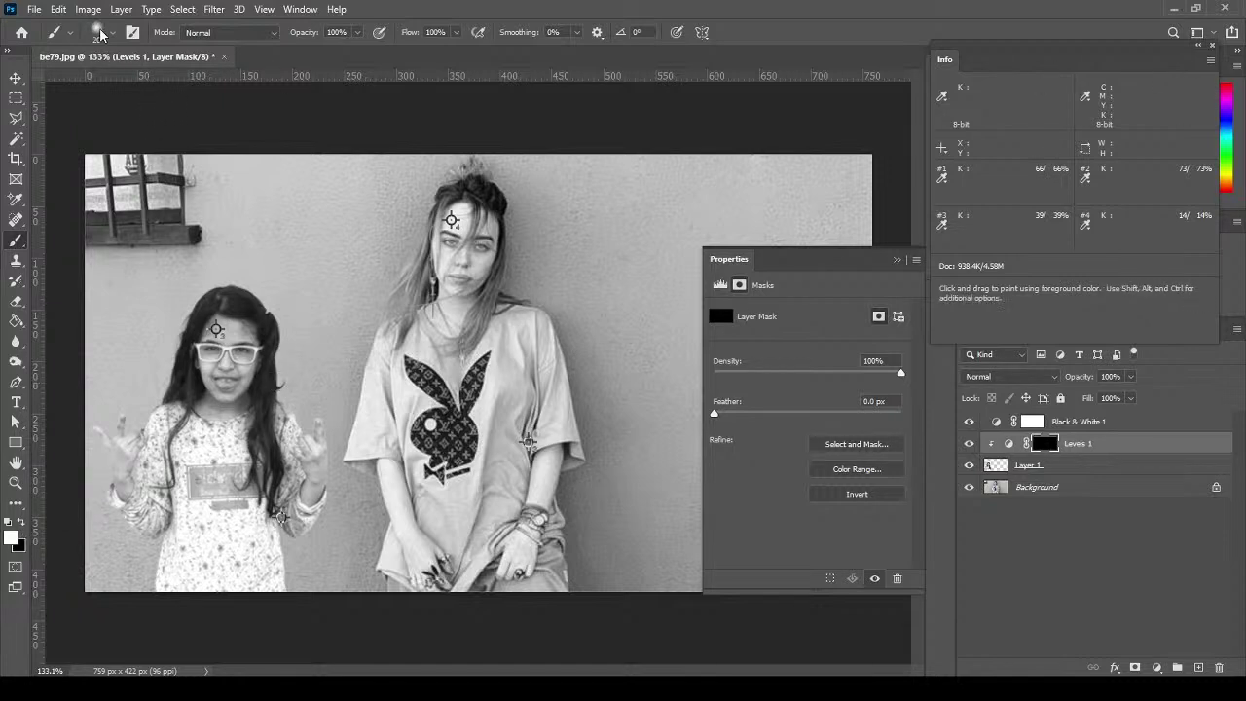
key(bracketright)
key(bracketright)
key(bracketright)
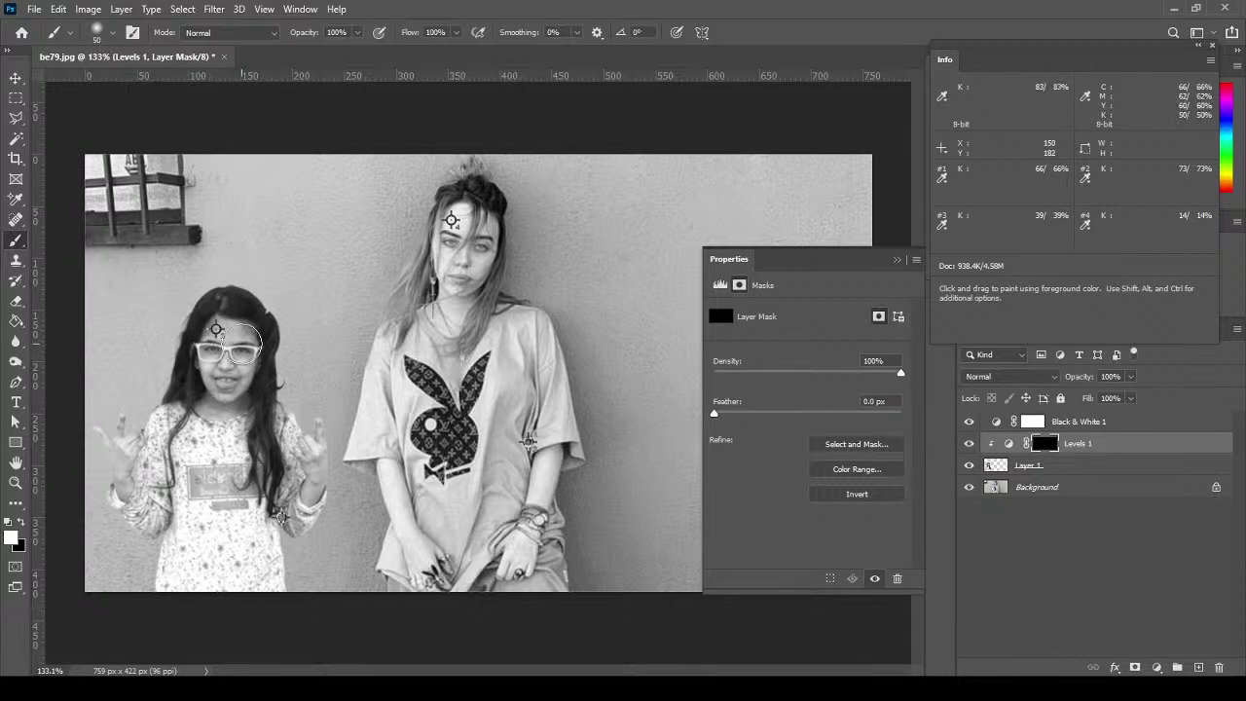
drag(363, 38, 312, 57)
drag(454, 39, 423, 57)
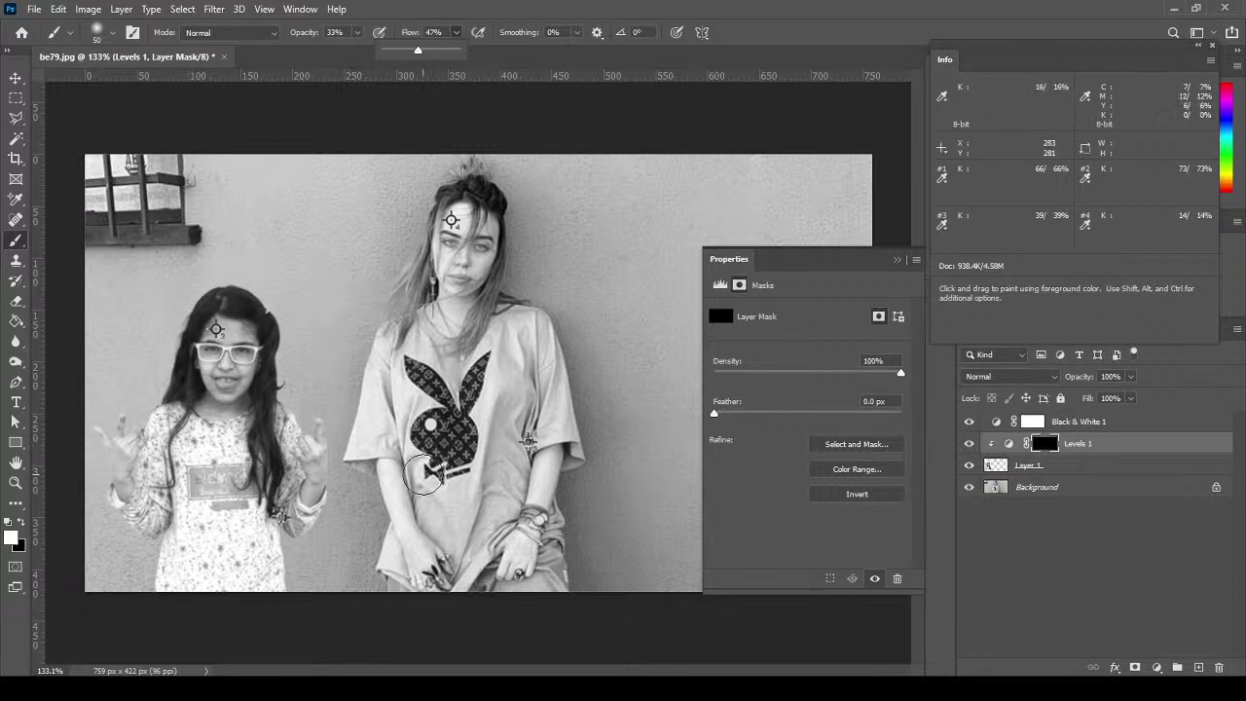
Paint white on the Levels mask over the girl's face and hands until her forehead brightness matches the standing person's.
click(234, 336)
mouse_move(220, 345)
mouse_down()
mouse_move(226, 381)
mouse_move(230, 340)
mouse_move(213, 370)
mouse_move(263, 401)
mouse_move(212, 334)
mouse_move(233, 397)
mouse_up()
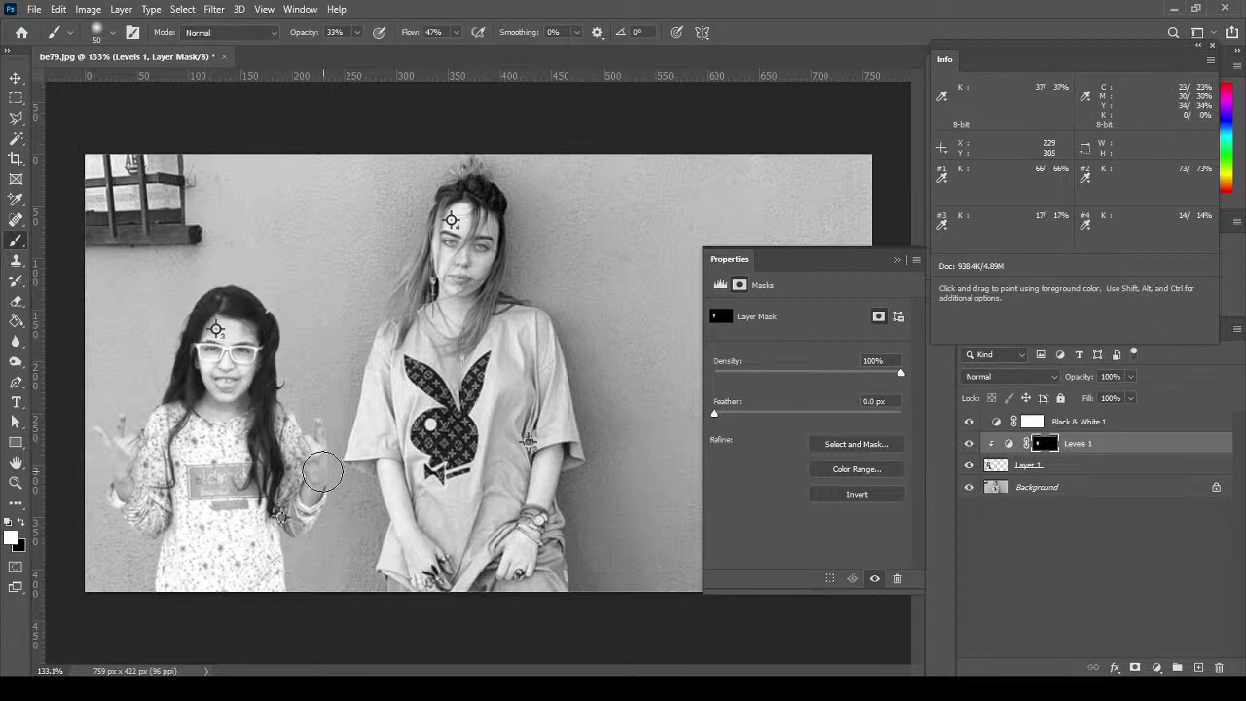
mouse_move(323, 487)
mouse_down()
mouse_move(312, 447)
mouse_move(309, 482)
mouse_up()
mouse_move(122, 437)
mouse_down()
mouse_move(106, 436)
mouse_move(123, 425)
mouse_up()
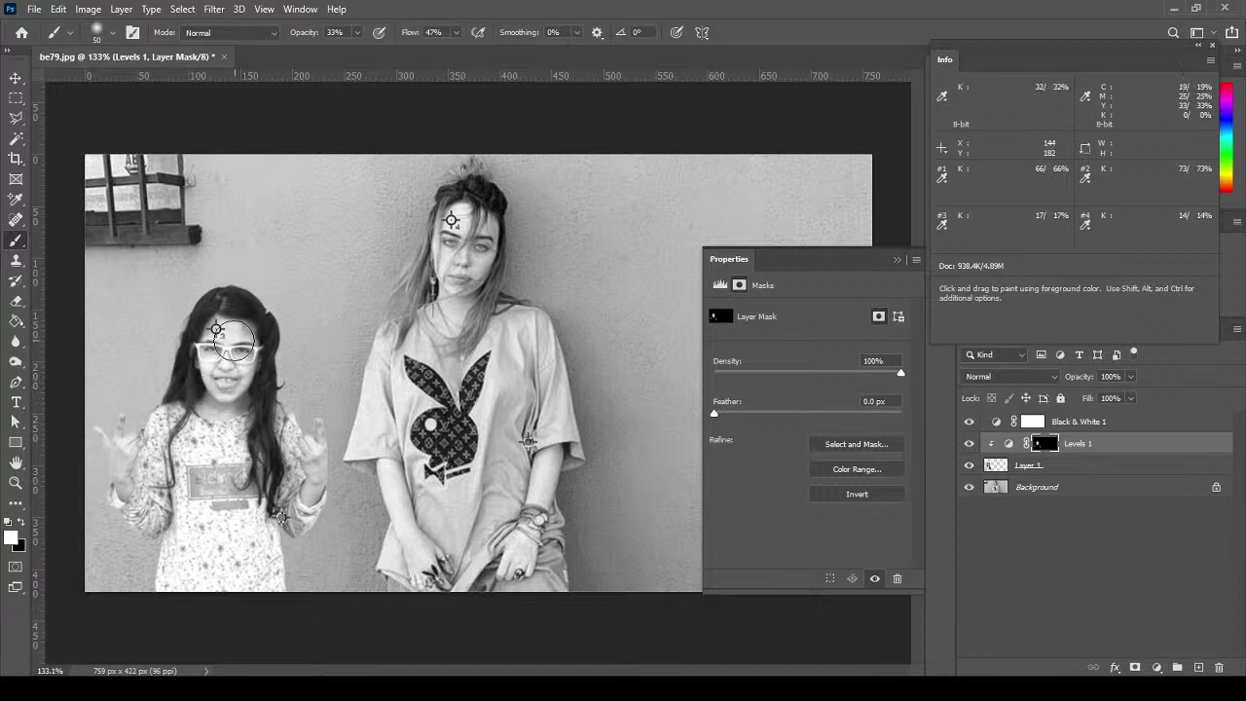
mouse_move(219, 380)
mouse_down()
mouse_move(220, 333)
mouse_move(206, 330)
mouse_move(206, 414)
mouse_move(199, 336)
mouse_up()
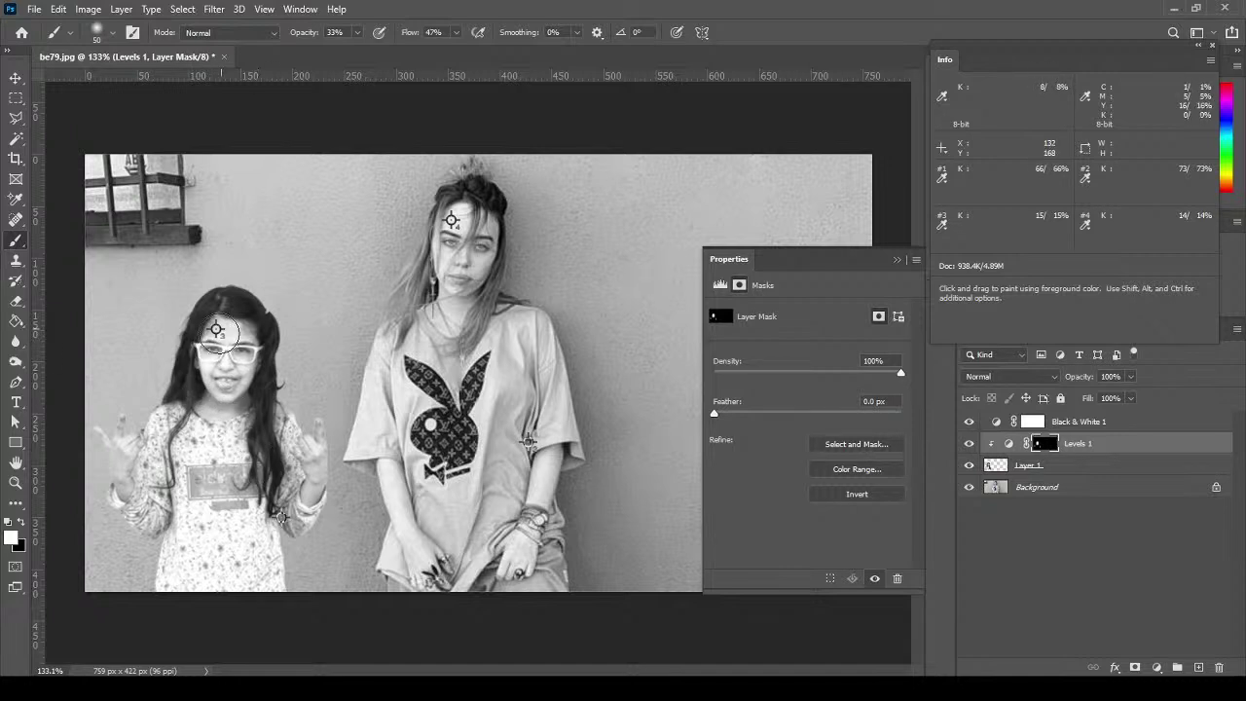
mouse_move(214, 365)
mouse_down()
mouse_move(229, 401)
mouse_move(229, 347)
mouse_move(210, 321)
mouse_move(207, 338)
mouse_up()
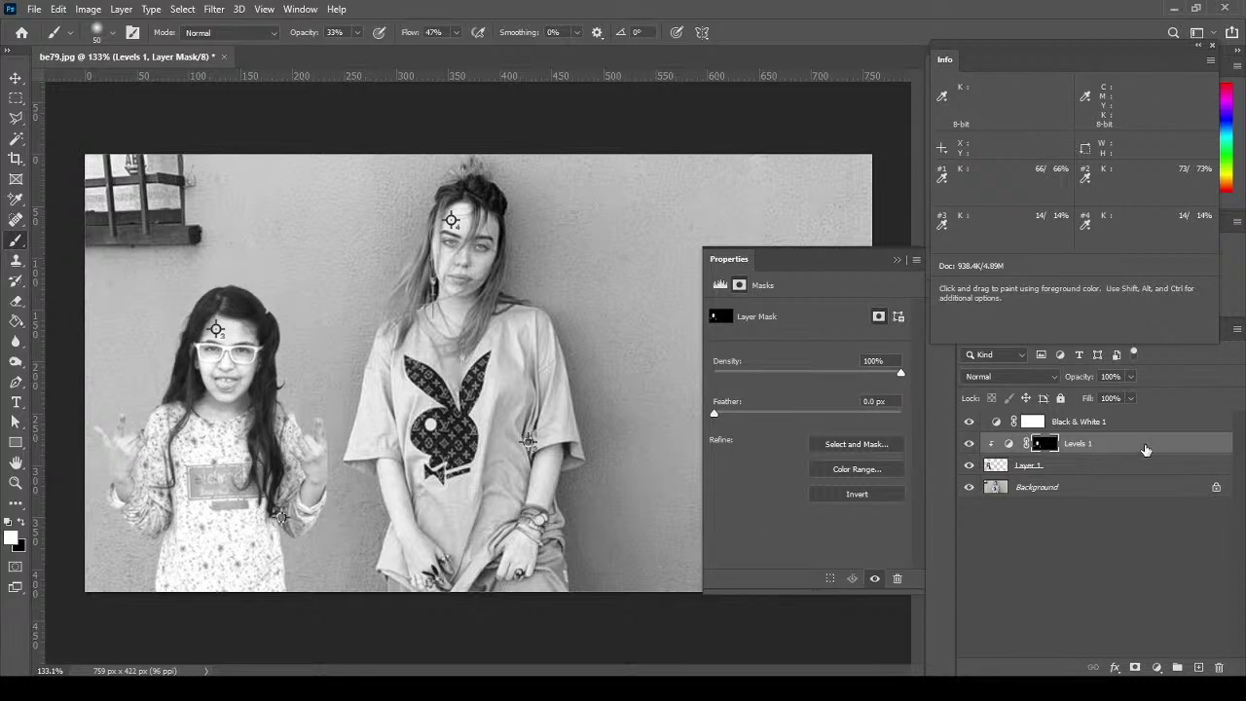
Duplicate the Levels adjustment layer and black out the copy's mask with a black rectangle covering the whole canvas.
drag(1145, 448, 1199, 666)
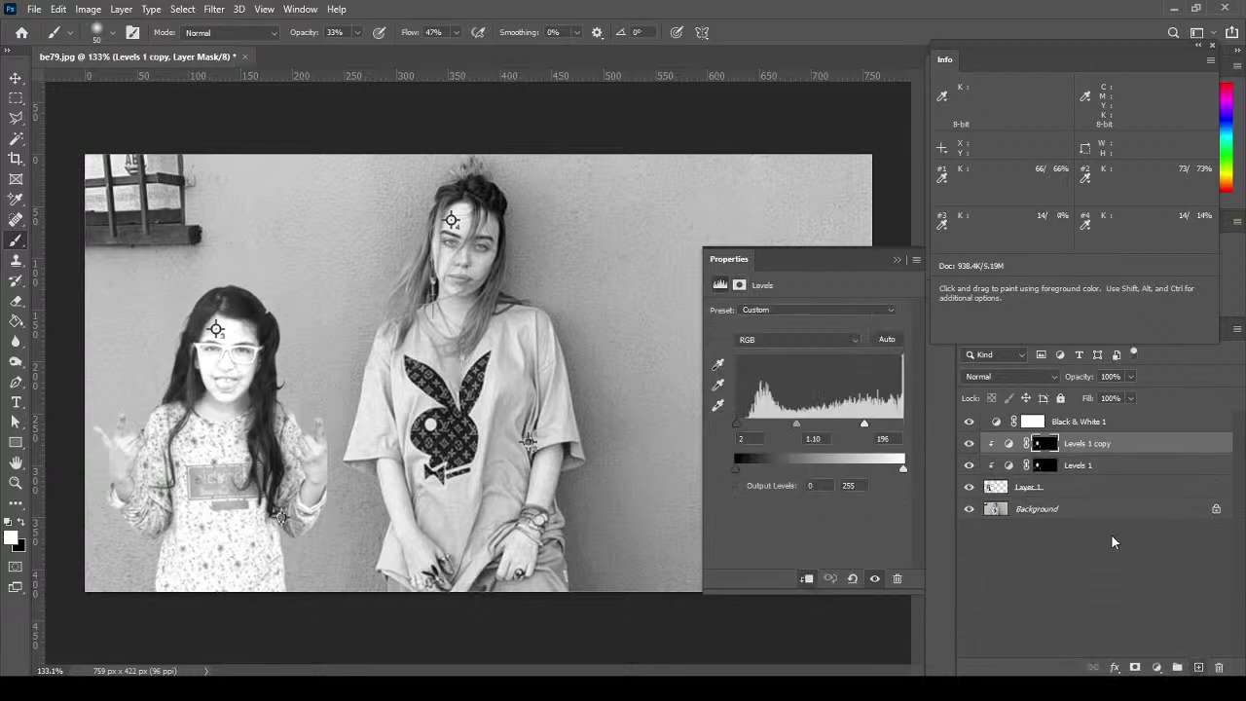
click(1045, 444)
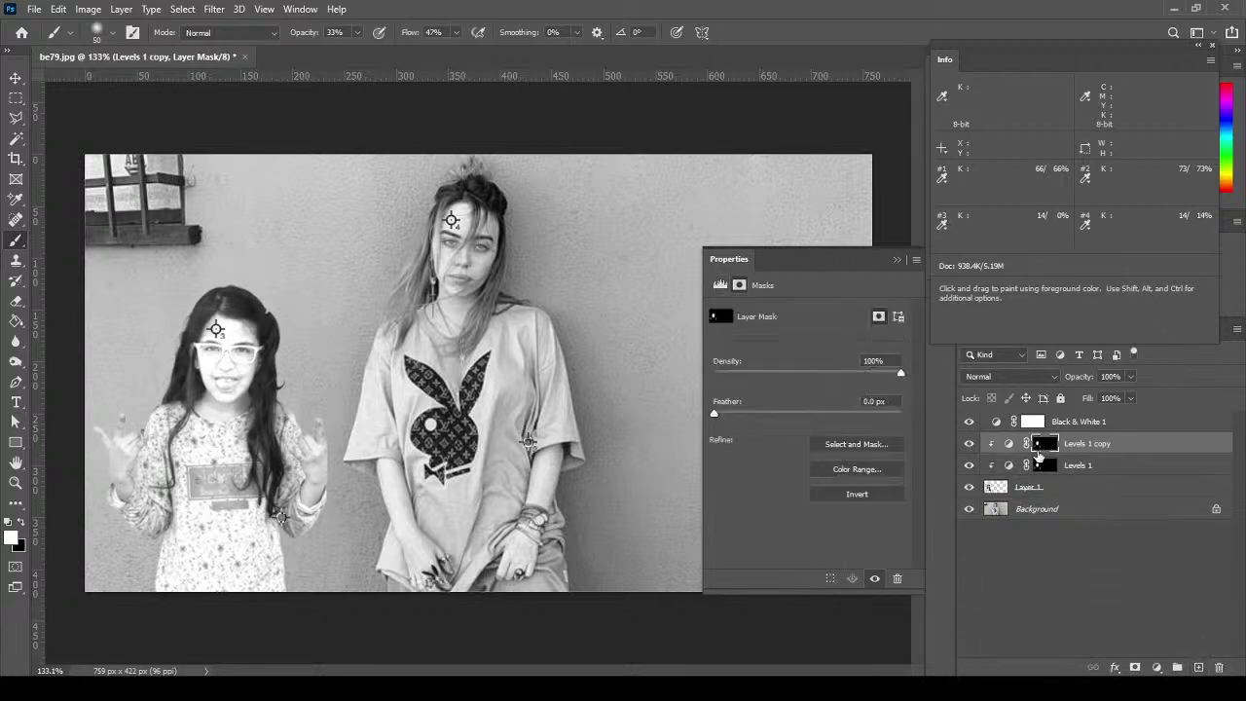
click(16, 322)
click(22, 523)
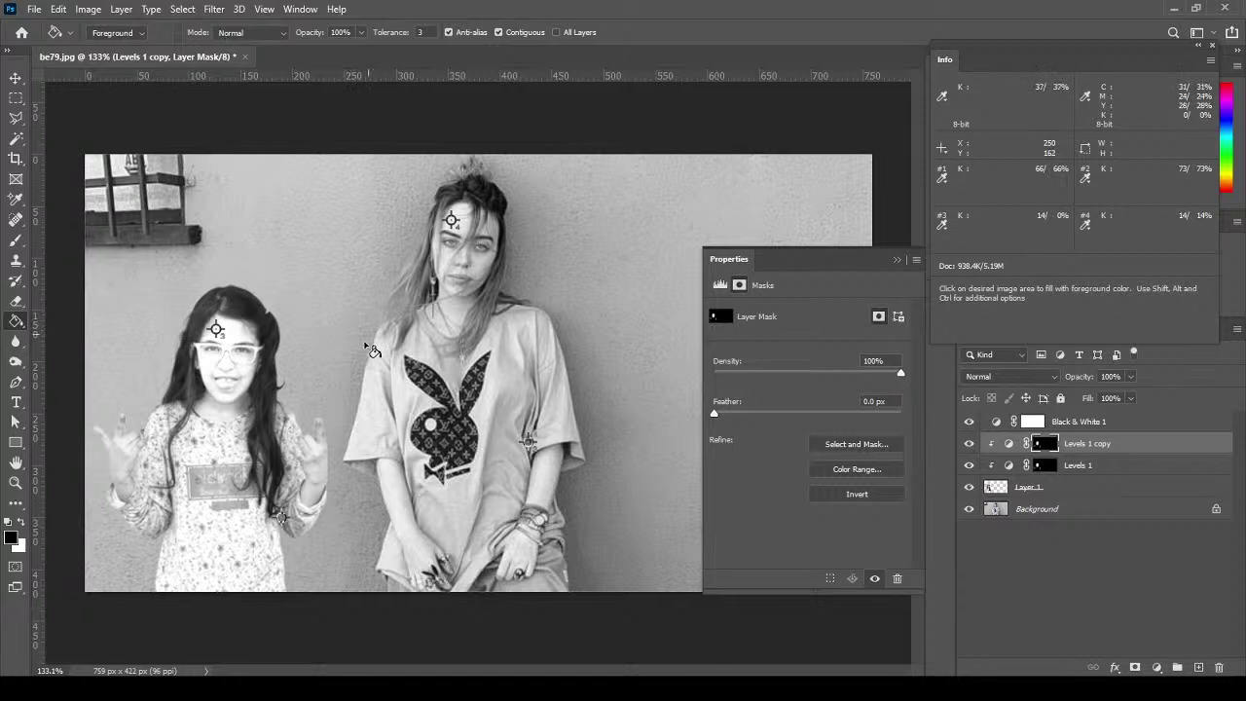
click(16, 443)
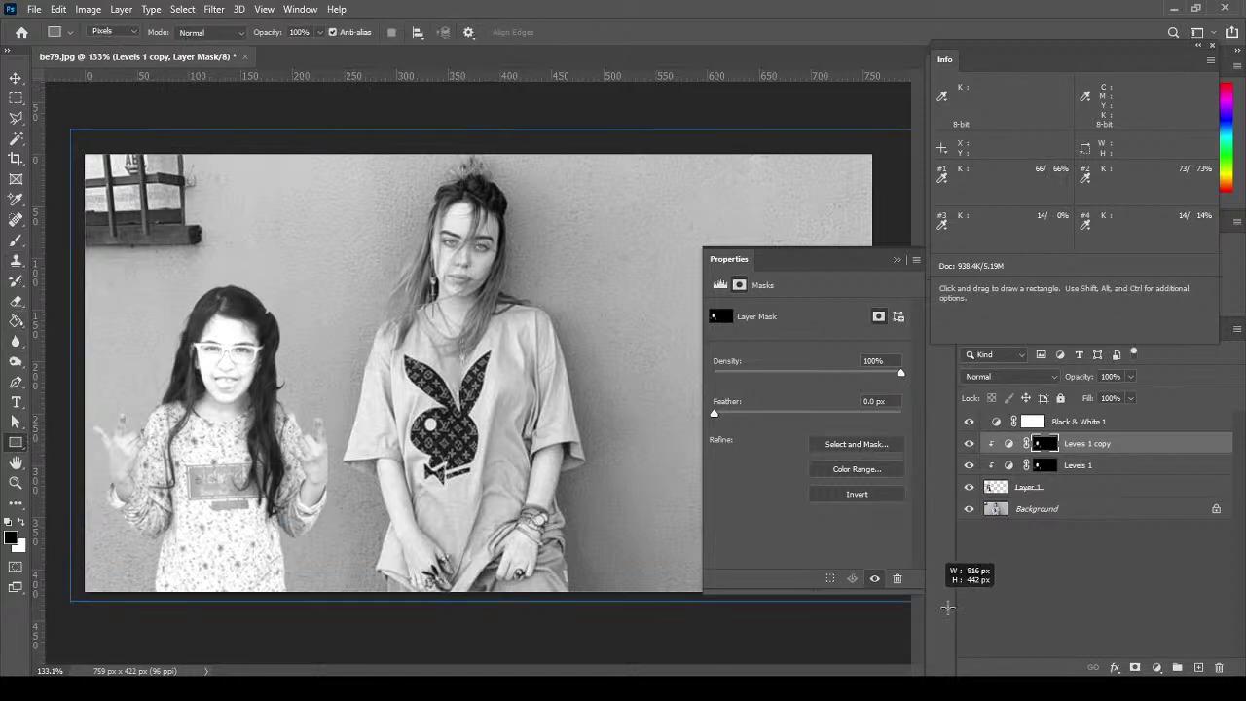
click(1008, 443)
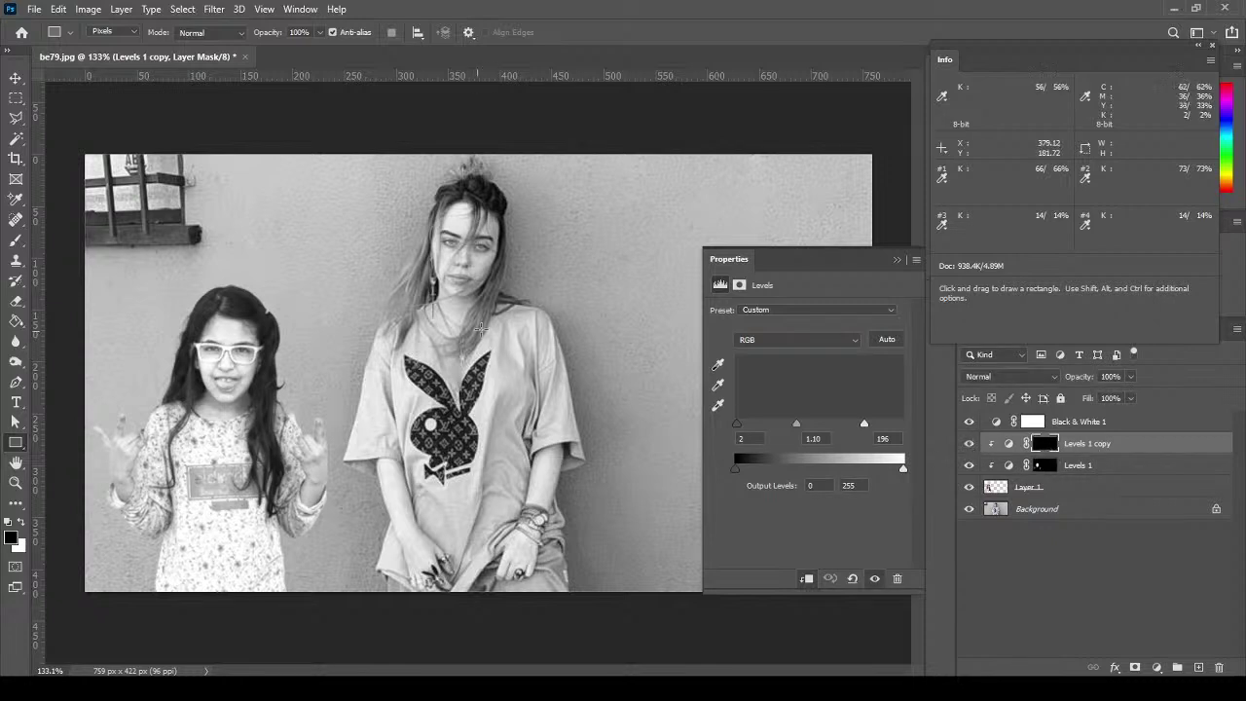
Move the two forehead color samplers to the girl's raised hand beside the window and the standing person's forearm.
click(1093, 489)
click(1099, 444)
click(15, 199)
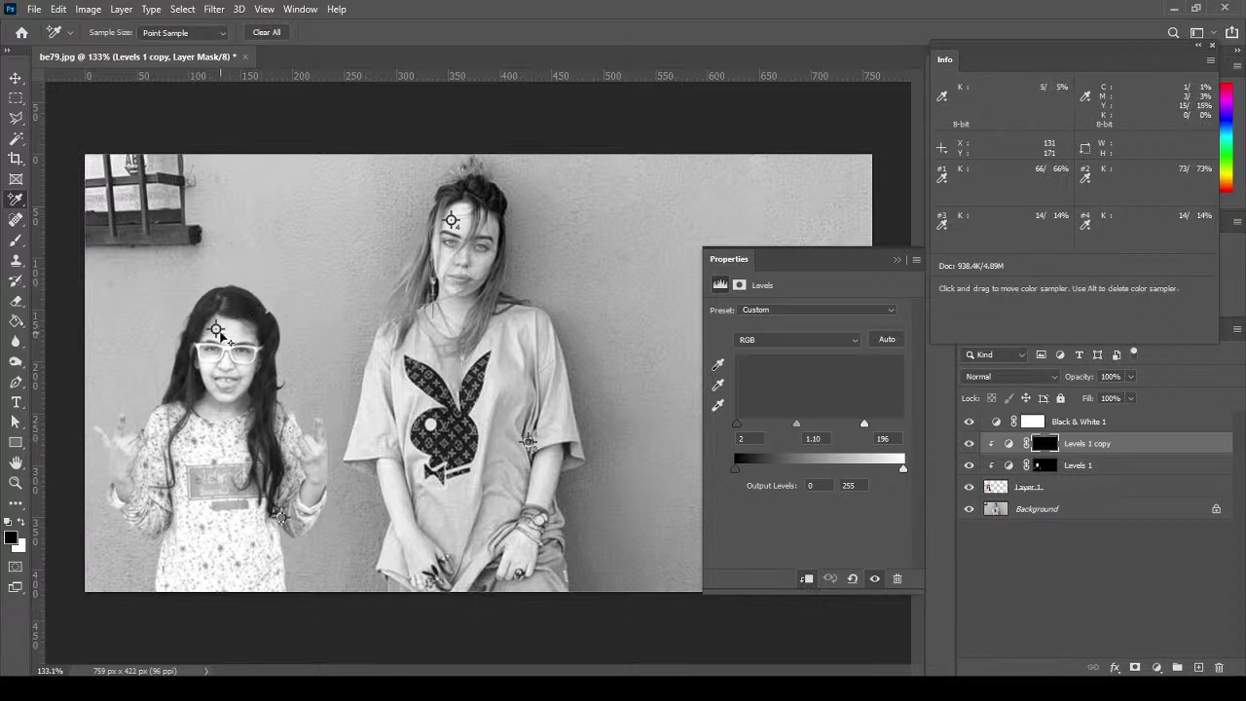
mouse_move(219, 331)
mouse_down()
mouse_move(239, 348)
mouse_move(141, 465)
mouse_move(119, 448)
mouse_up()
mouse_move(450, 221)
mouse_down()
mouse_move(428, 506)
mouse_move(399, 519)
mouse_up()
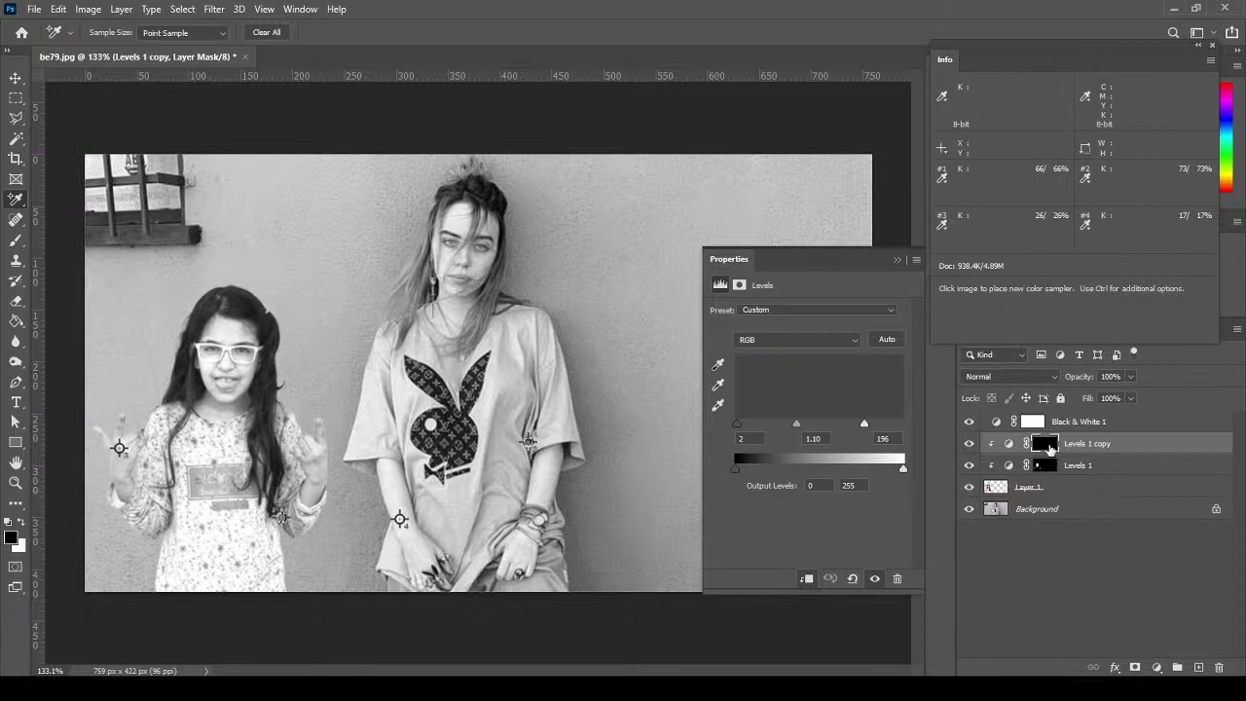
Brighten the girl's sampled hand by painting white on the duplicated Levels mask, reducing the brush size to 30.
click(16, 240)
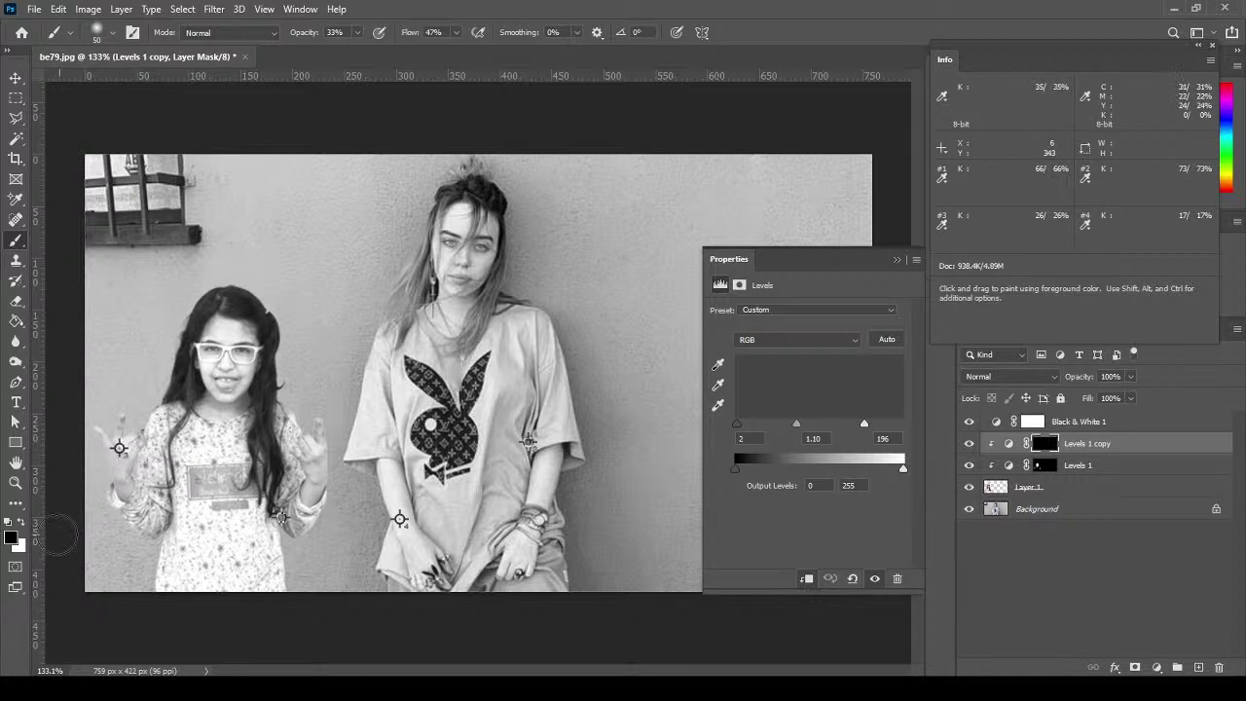
click(22, 522)
mouse_move(110, 474)
mouse_down()
mouse_move(125, 500)
mouse_move(112, 449)
mouse_move(127, 456)
mouse_move(103, 471)
mouse_move(103, 442)
mouse_move(85, 438)
mouse_move(119, 434)
mouse_move(139, 454)
mouse_move(122, 502)
mouse_move(110, 474)
mouse_move(146, 499)
mouse_up()
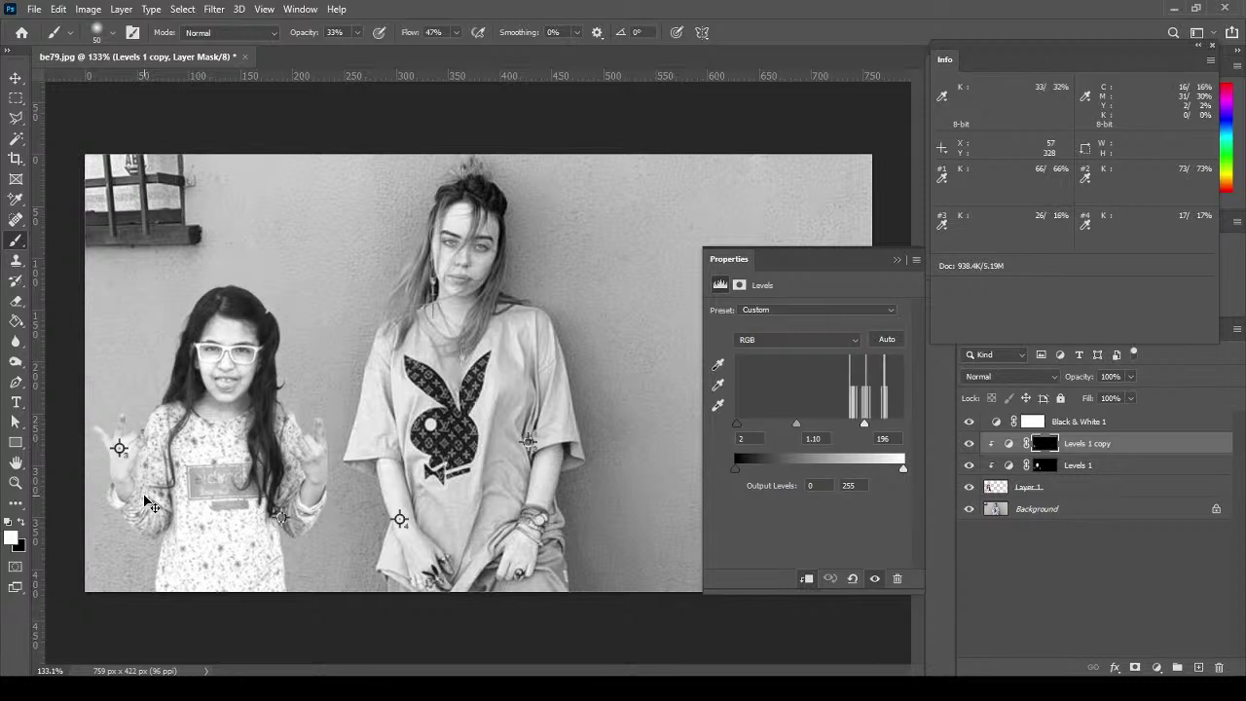
key(bracketleft)
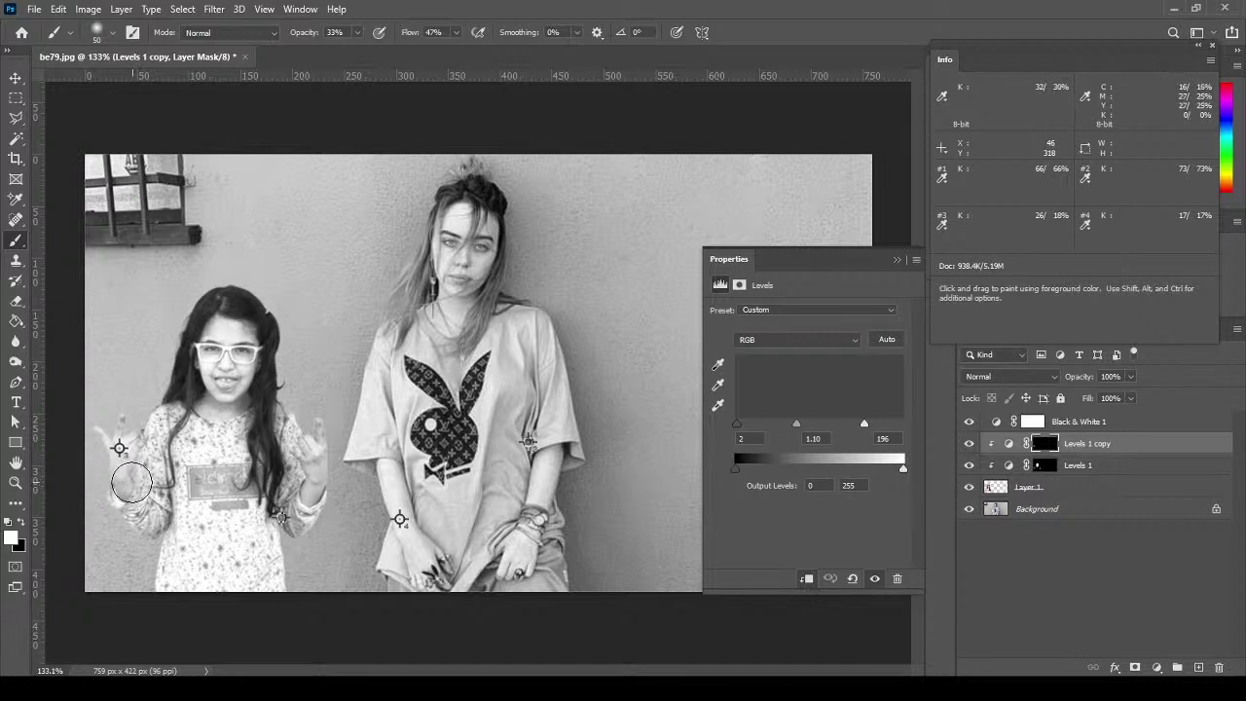
key(bracketleft)
key(bracketleft)
key(bracketright)
key(bracketright)
key(bracketright)
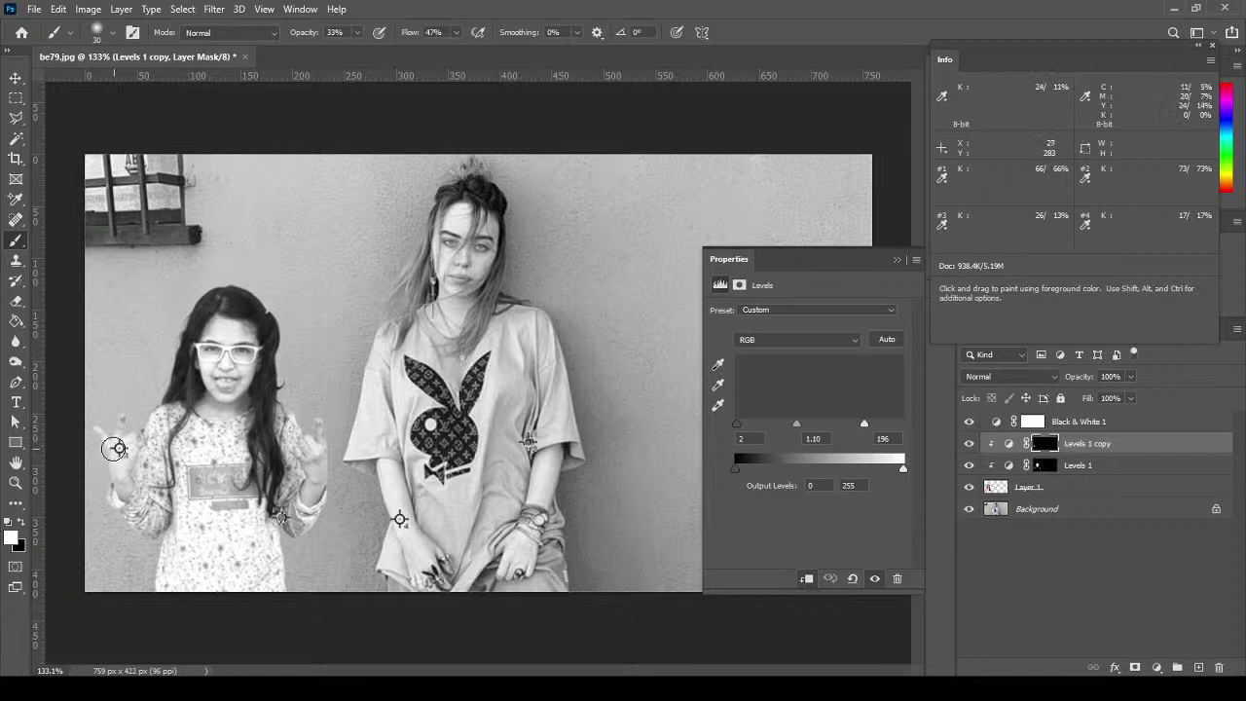
Move the hand samplers to the girl's other raised hand and the standing person's braceleted hand, and paint the Levels mask white over that girl's hand.
click(15, 202)
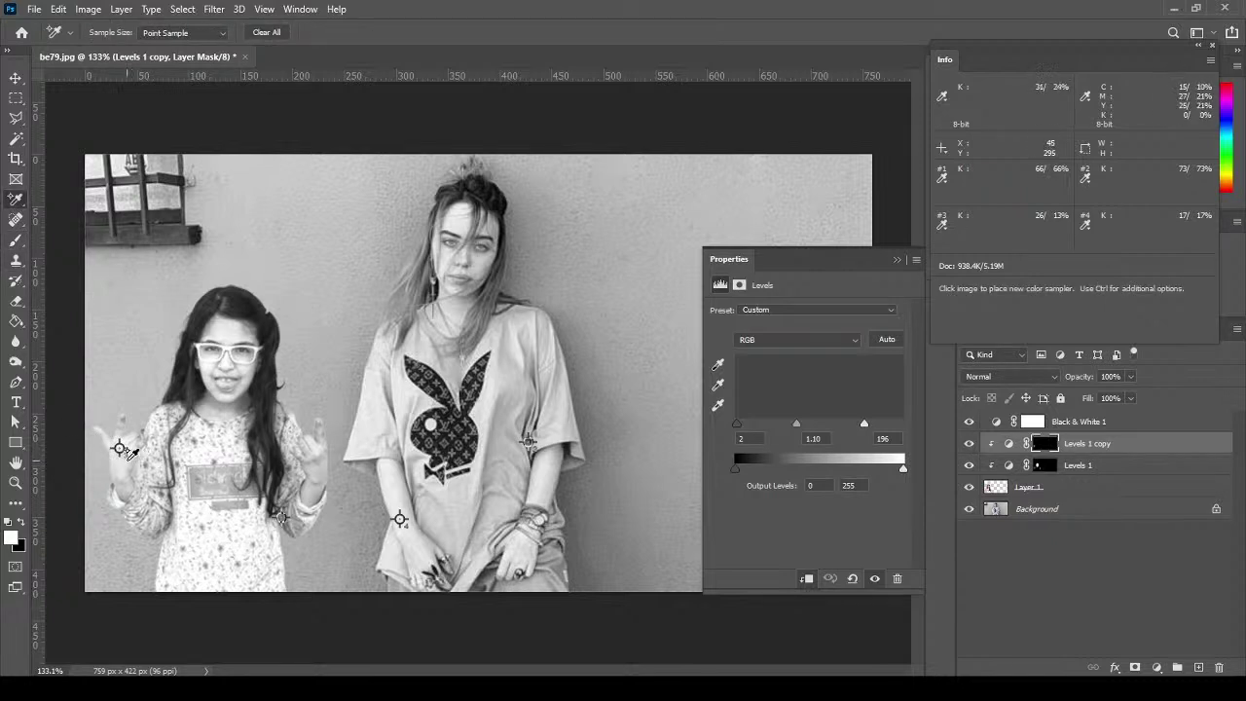
click(316, 457)
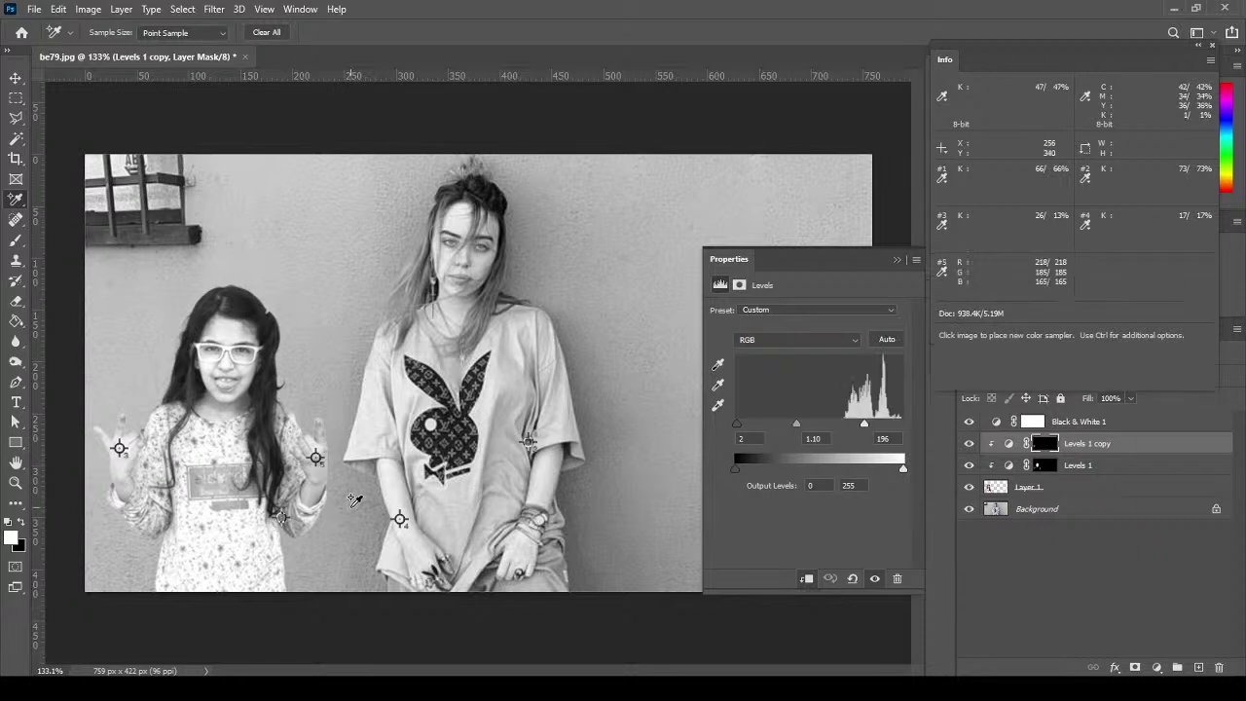
alt+click(315, 457)
drag(120, 447, 315, 469)
drag(400, 519, 522, 549)
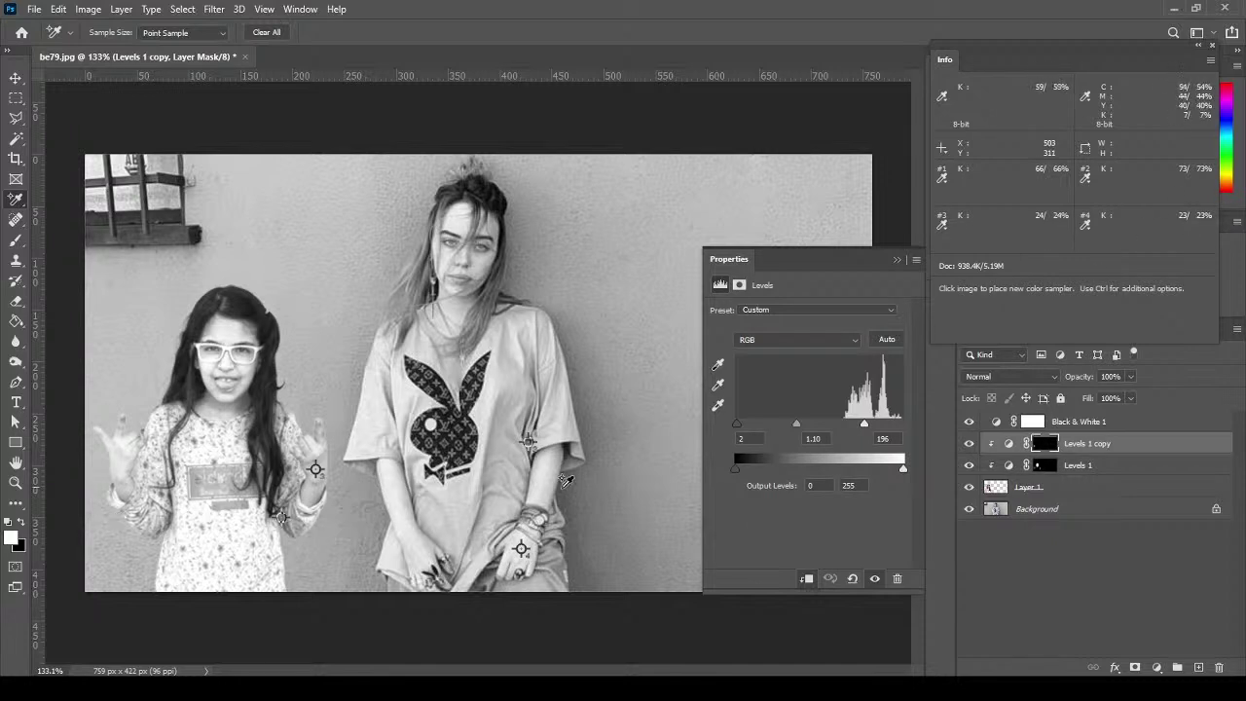
click(17, 241)
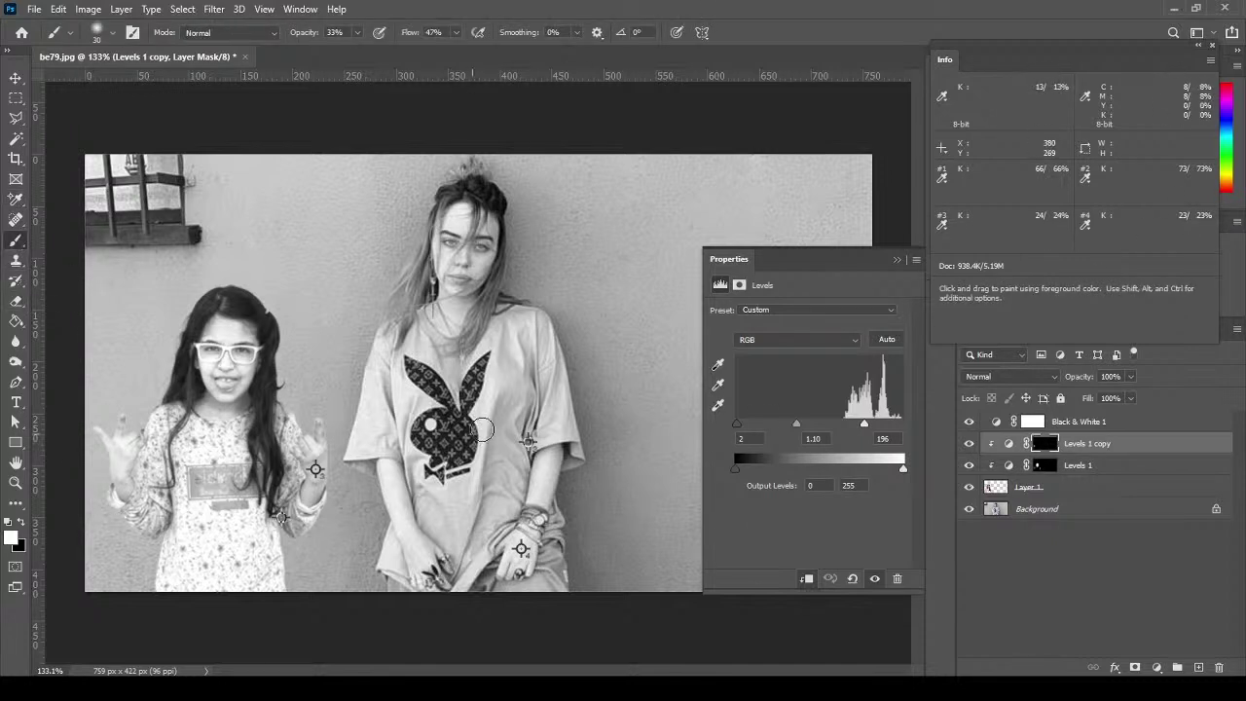
drag(317, 472, 323, 529)
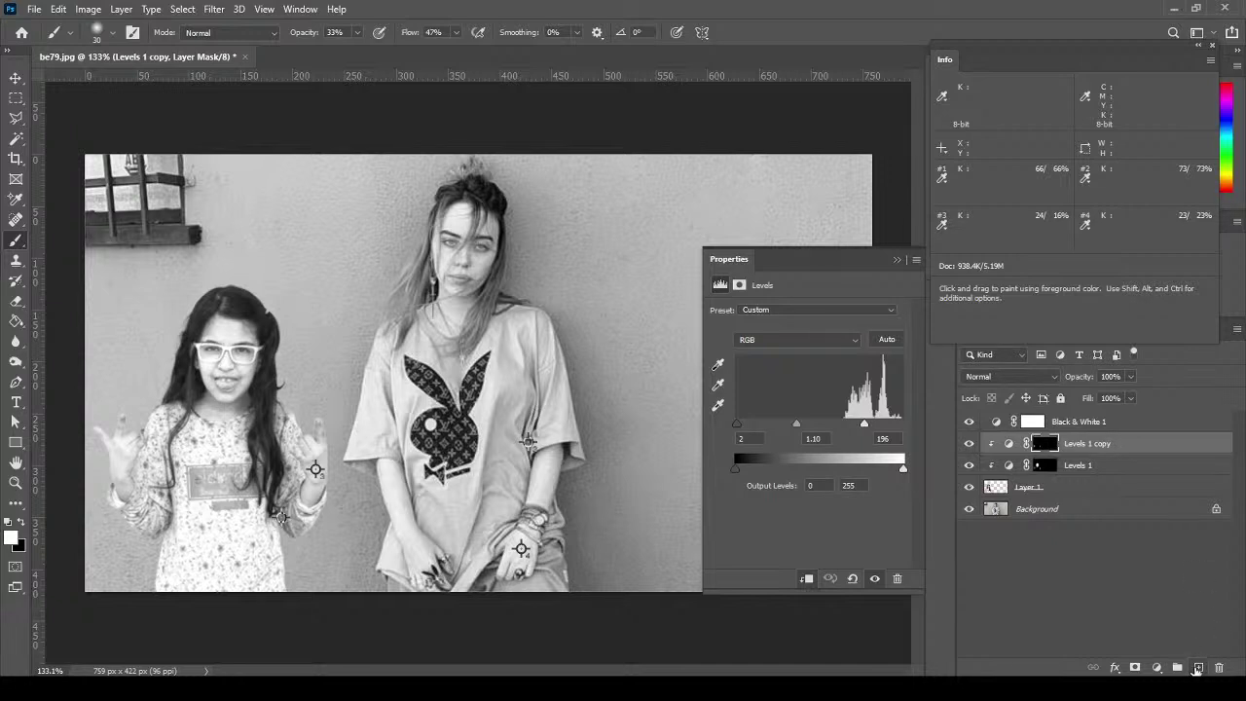
Move the Info panel off the layer controls and add a new Levels adjustment clipped to the girl's layer.
drag(1126, 48, 824, 68)
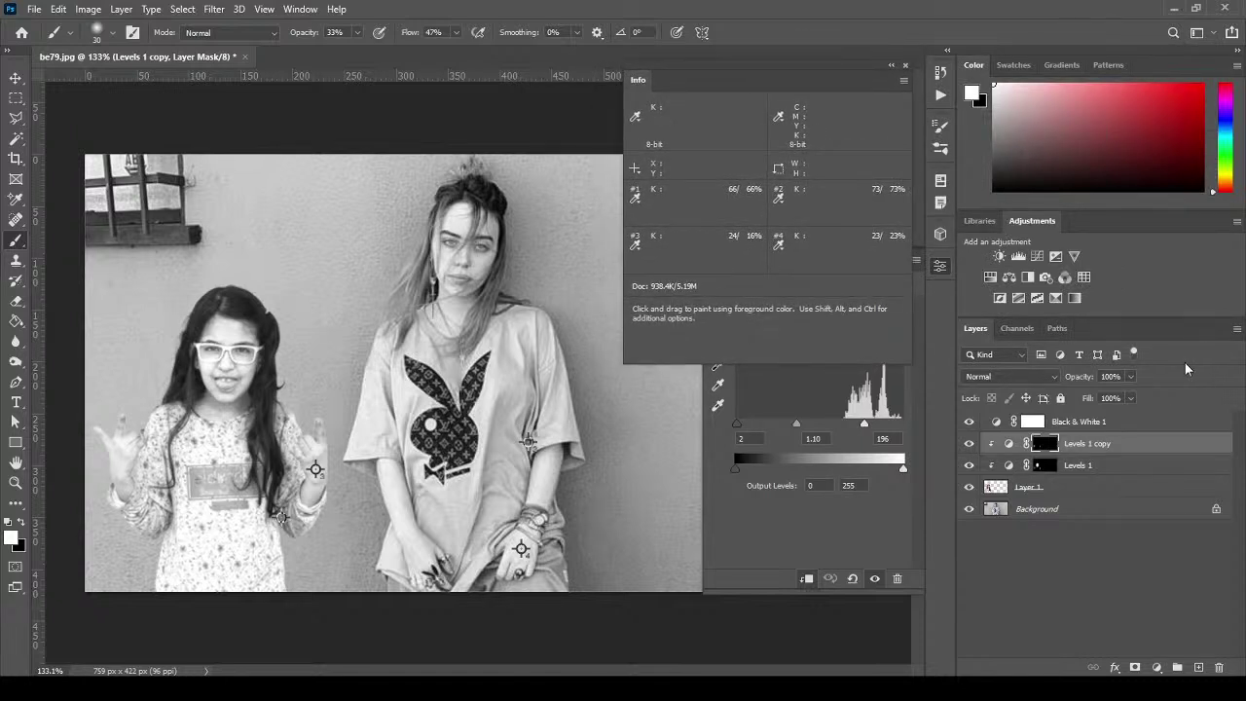
click(1017, 256)
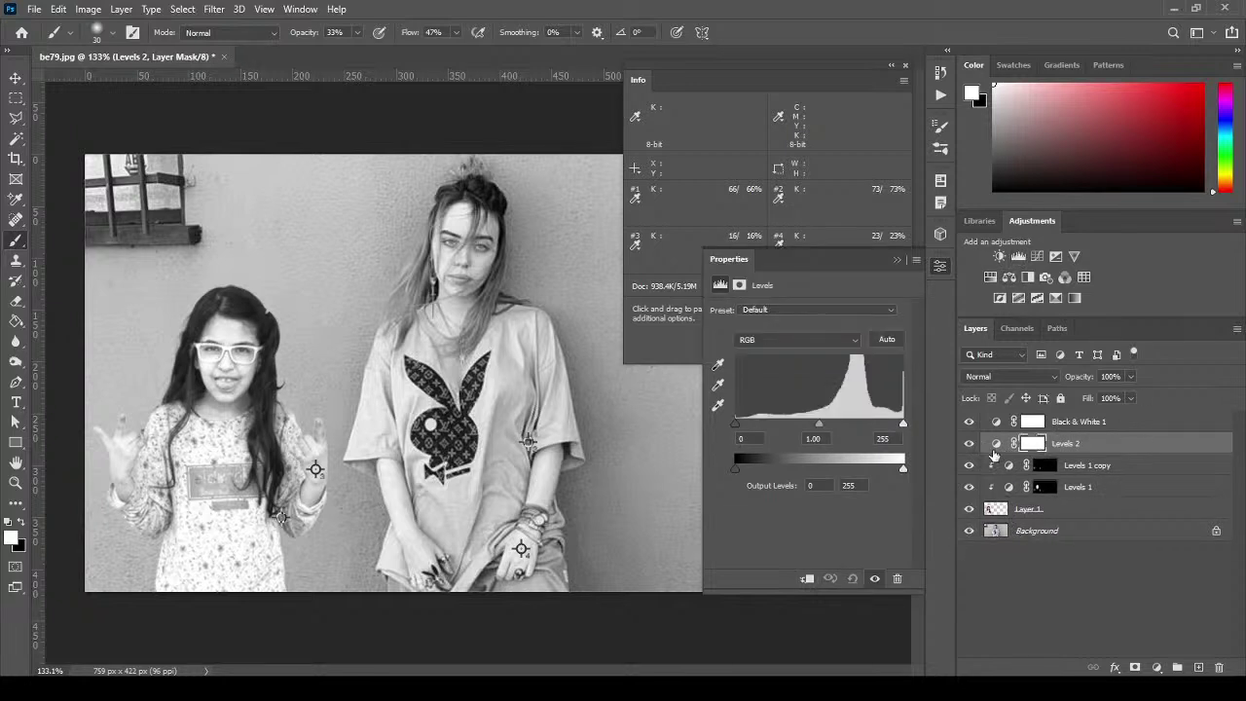
click(806, 580)
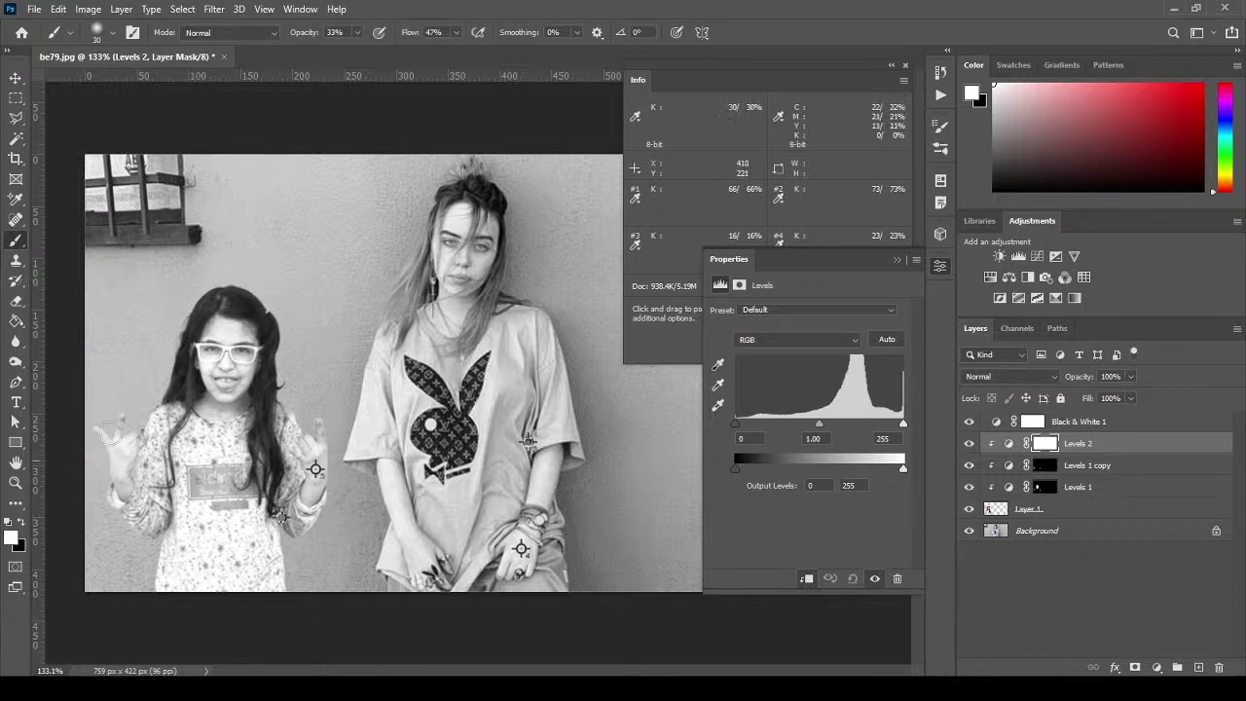
Nudge the color sampler on the dark shadow beside the girl's elbow and bring the Info panel to the front.
click(16, 199)
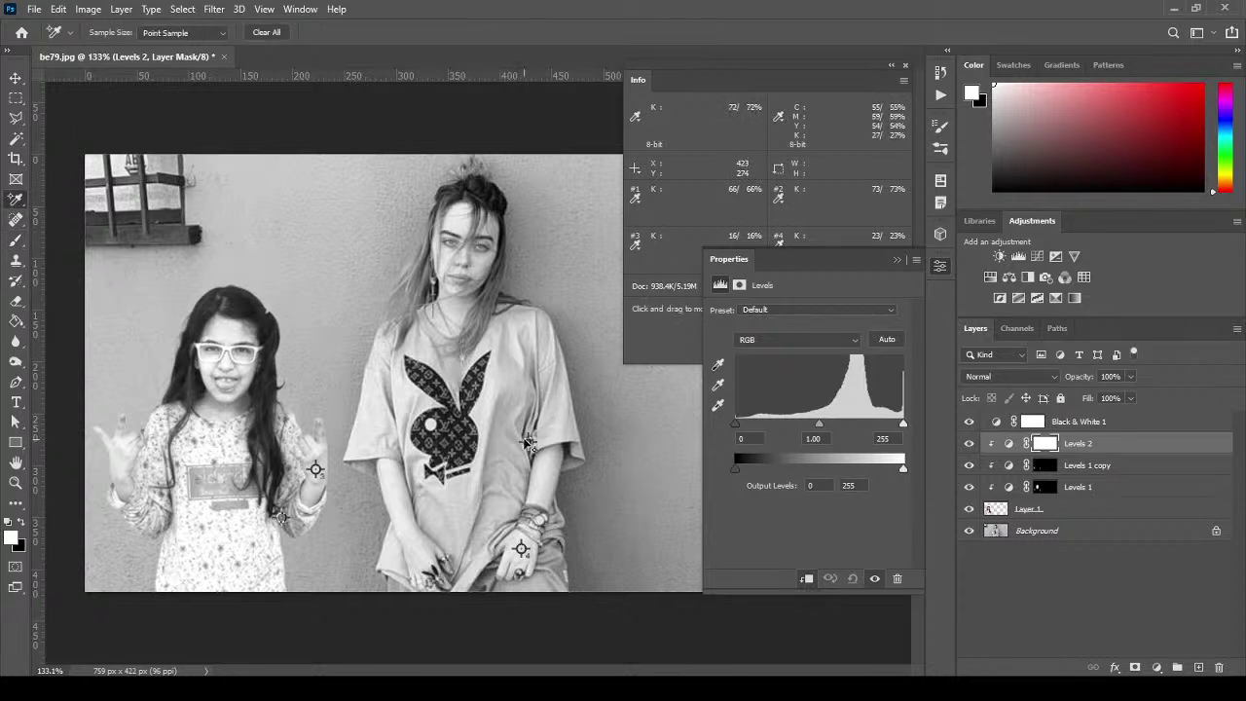
drag(280, 517, 281, 517)
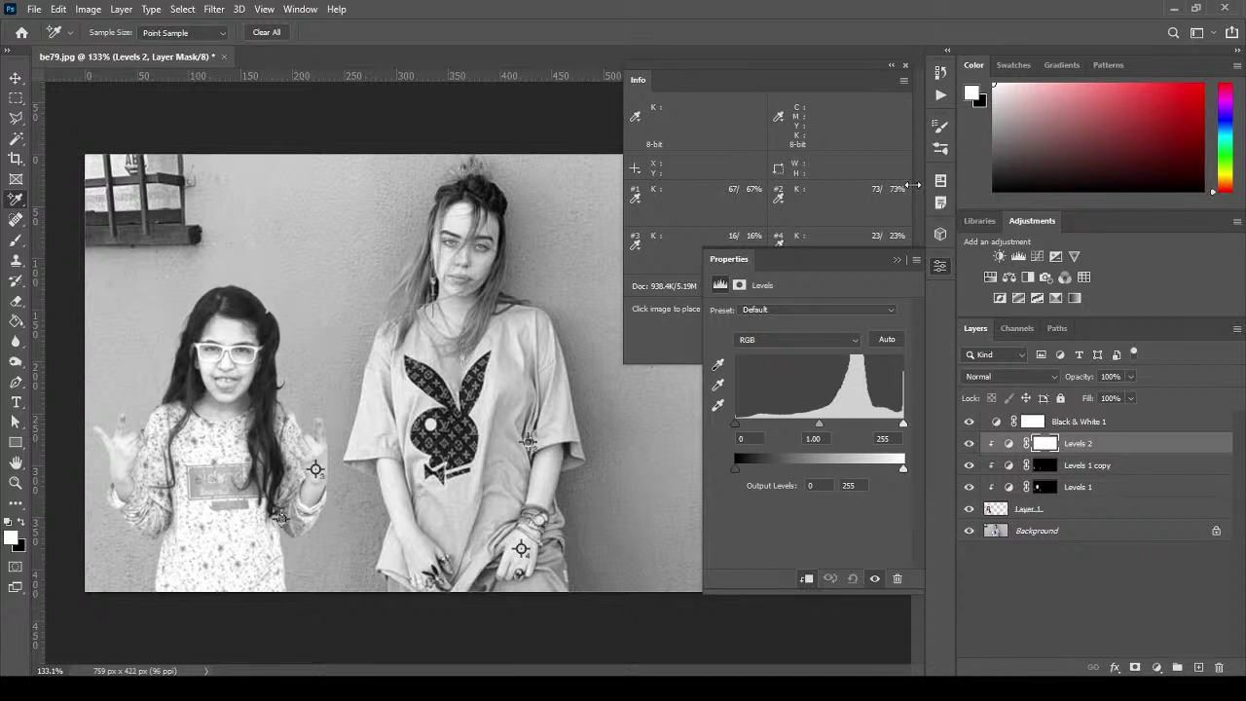
click(834, 75)
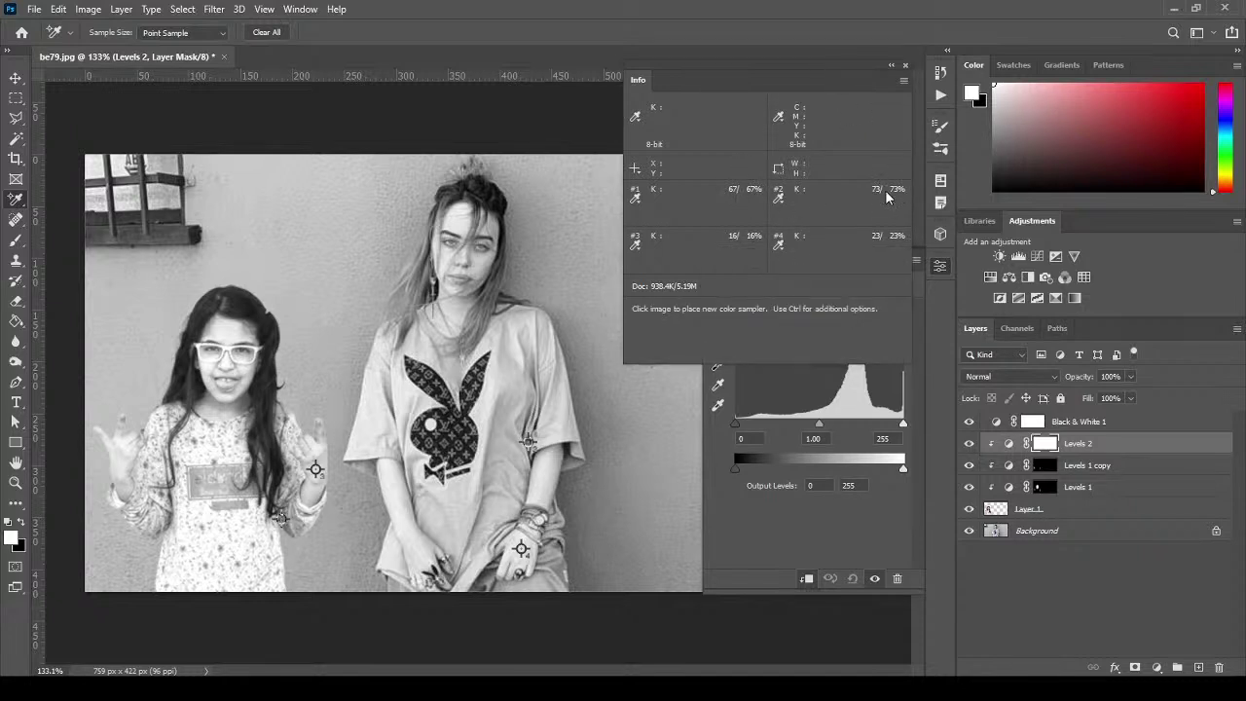
Set the new Levels adjustment's black input to 85 and its white output to 235.
click(999, 447)
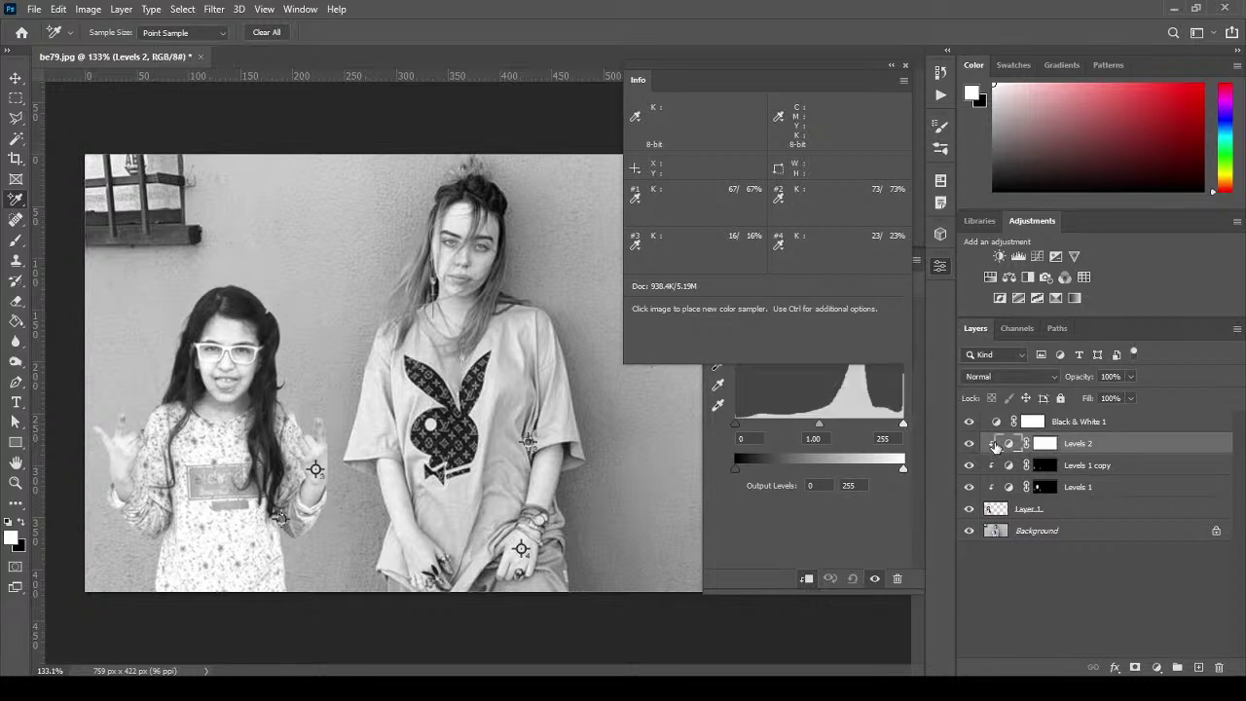
drag(735, 424, 775, 432)
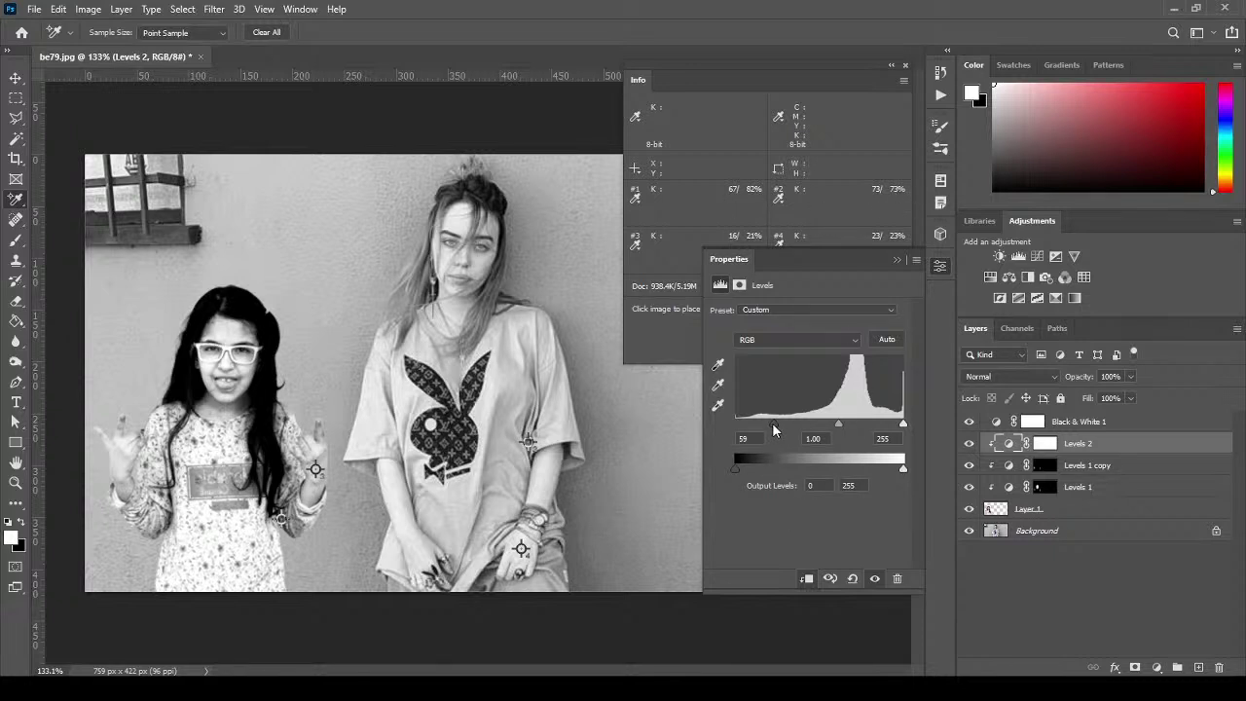
drag(774, 429, 793, 432)
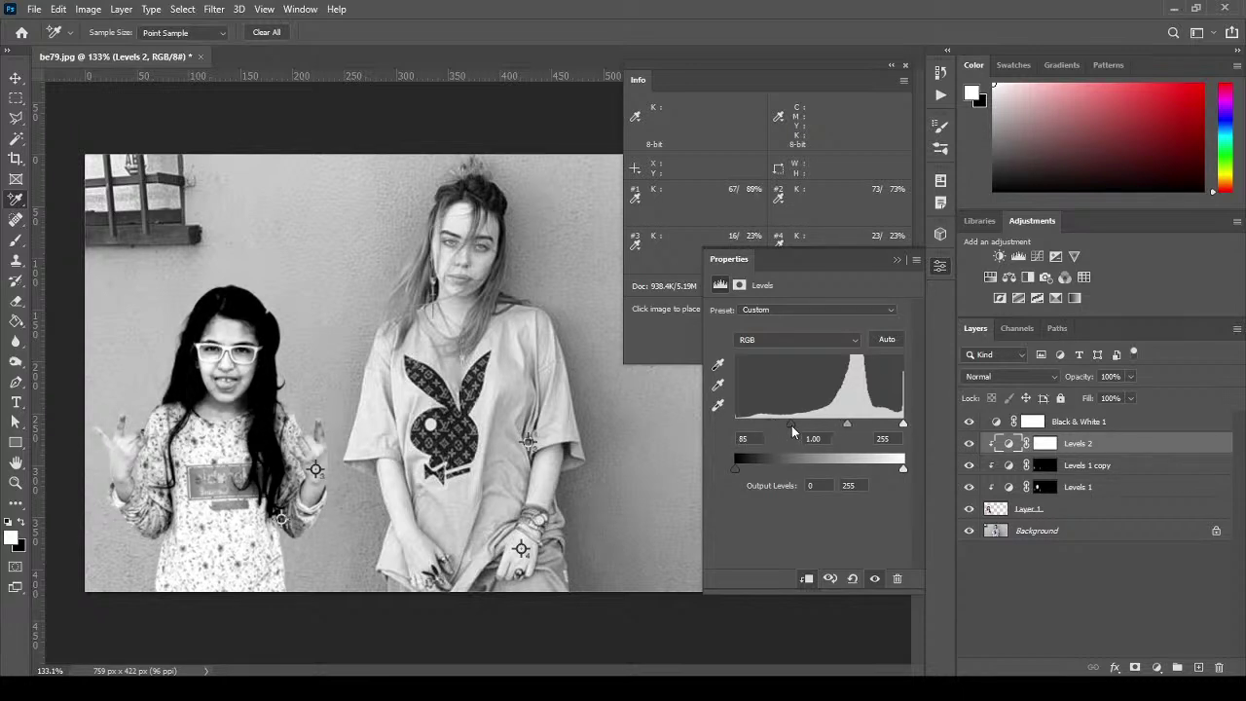
mouse_move(739, 467)
mouse_down()
mouse_move(786, 466)
mouse_move(722, 469)
mouse_up()
mouse_move(900, 470)
mouse_down()
mouse_move(881, 470)
mouse_move(915, 470)
mouse_move(890, 470)
mouse_up()
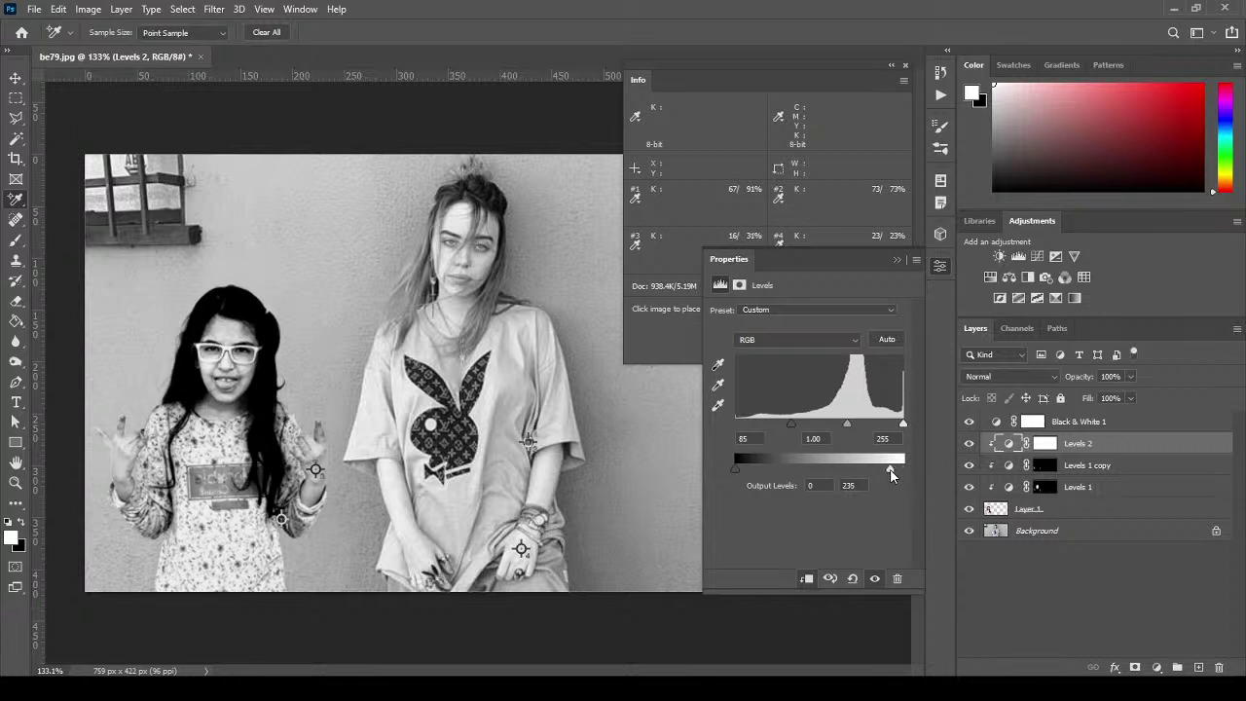
Readjust the new Levels adjustment to black input 39, midtone 1.39 and white output 210.
drag(792, 428, 765, 428)
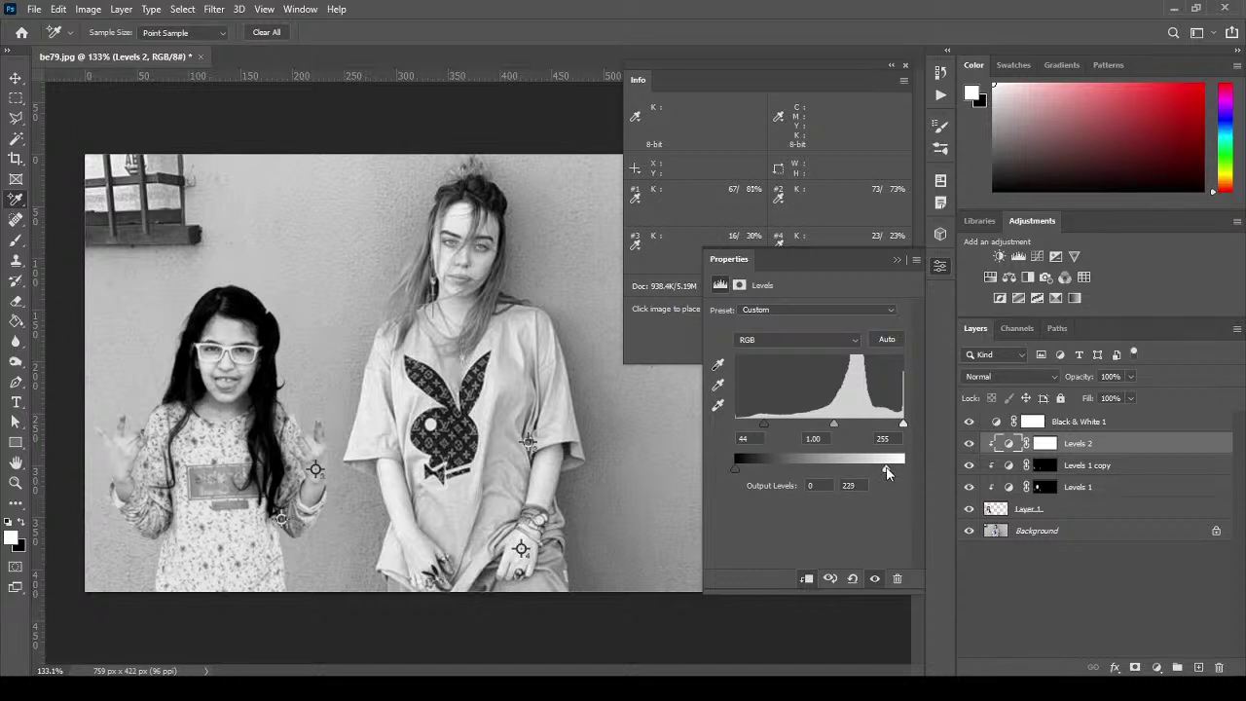
drag(880, 469, 874, 469)
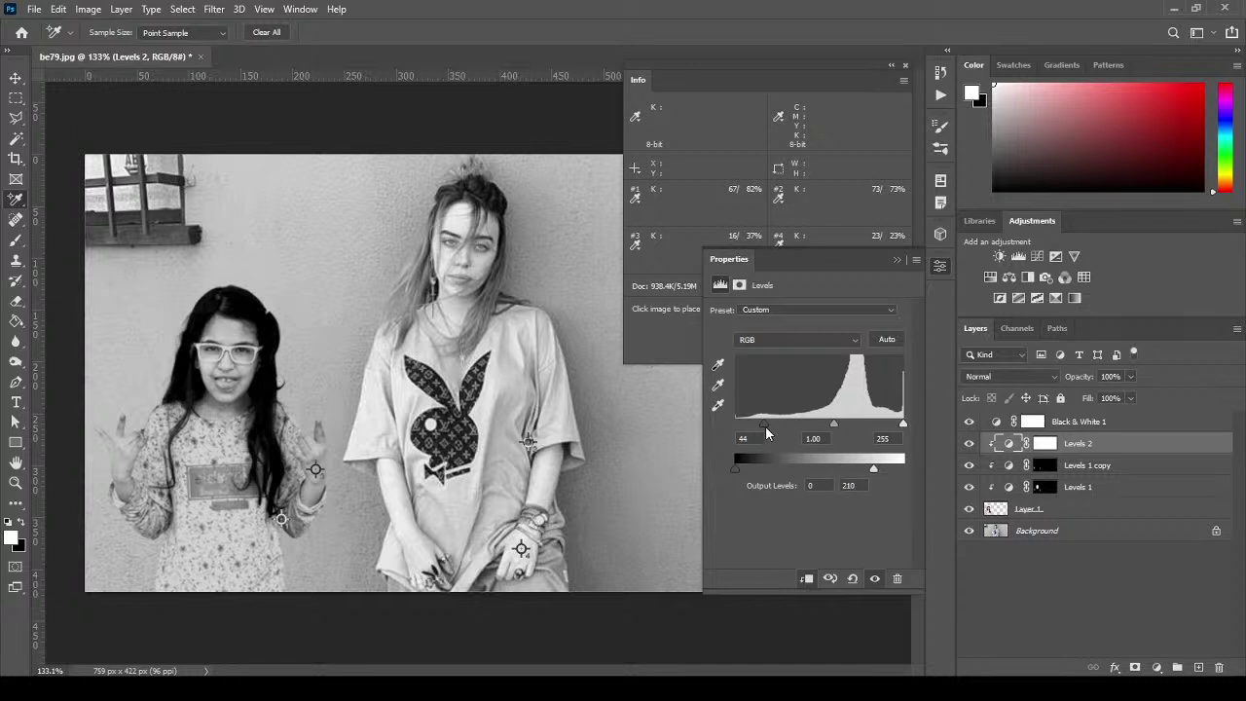
drag(761, 424, 739, 430)
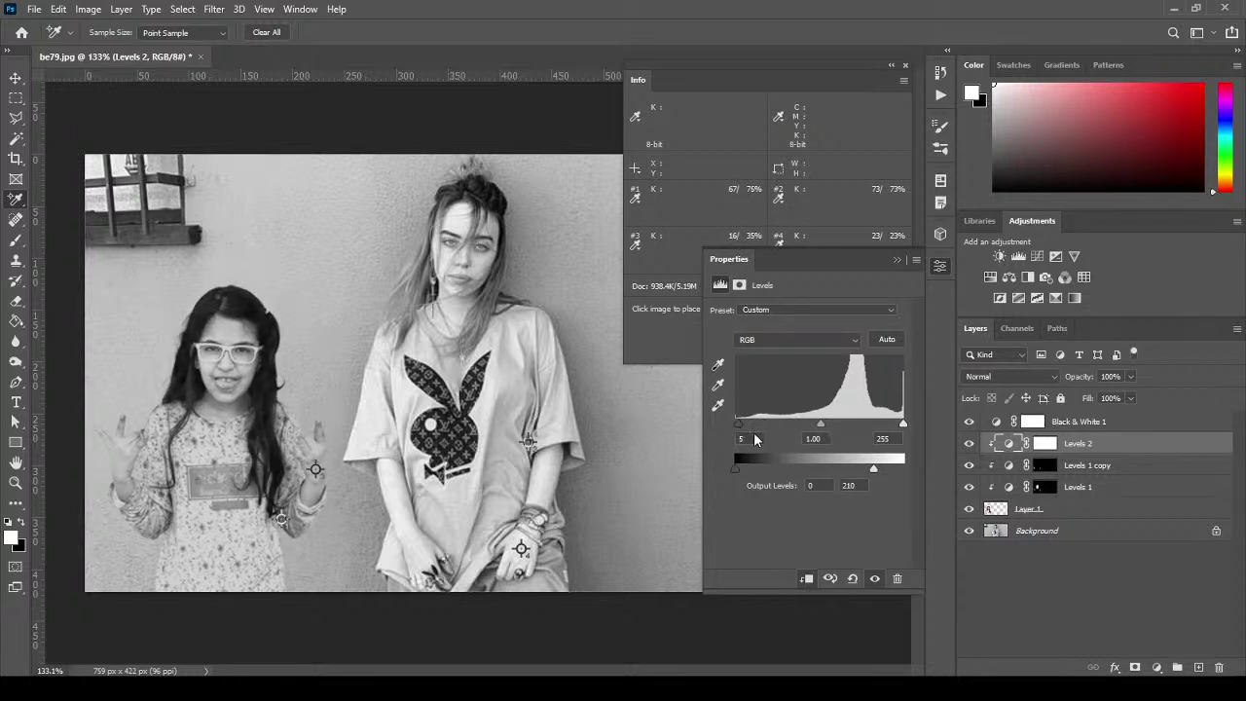
drag(821, 427, 814, 430)
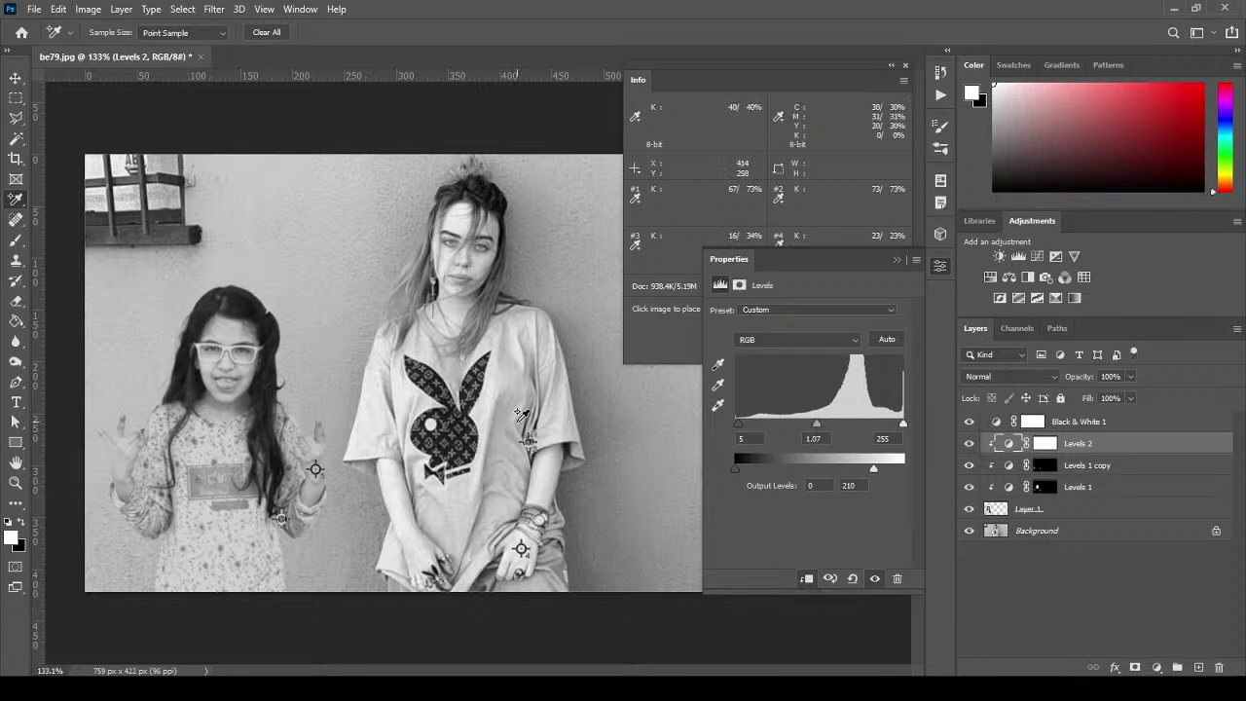
drag(742, 430, 762, 429)
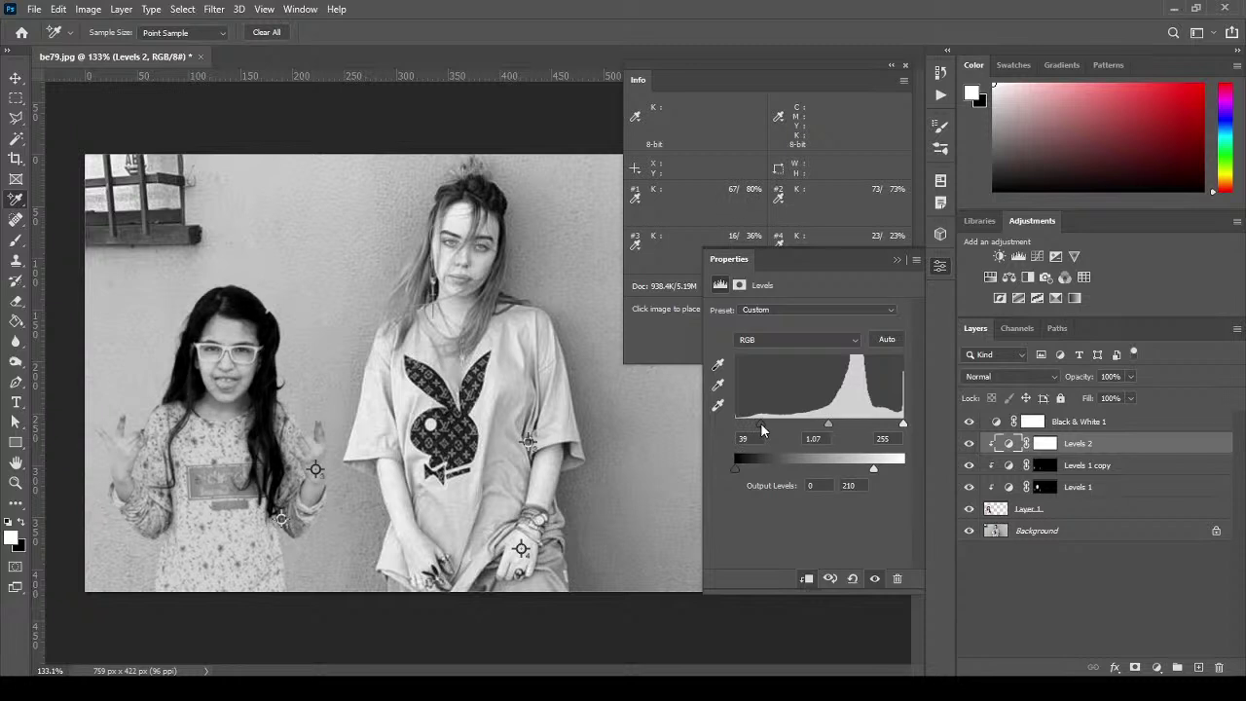
drag(827, 425, 815, 433)
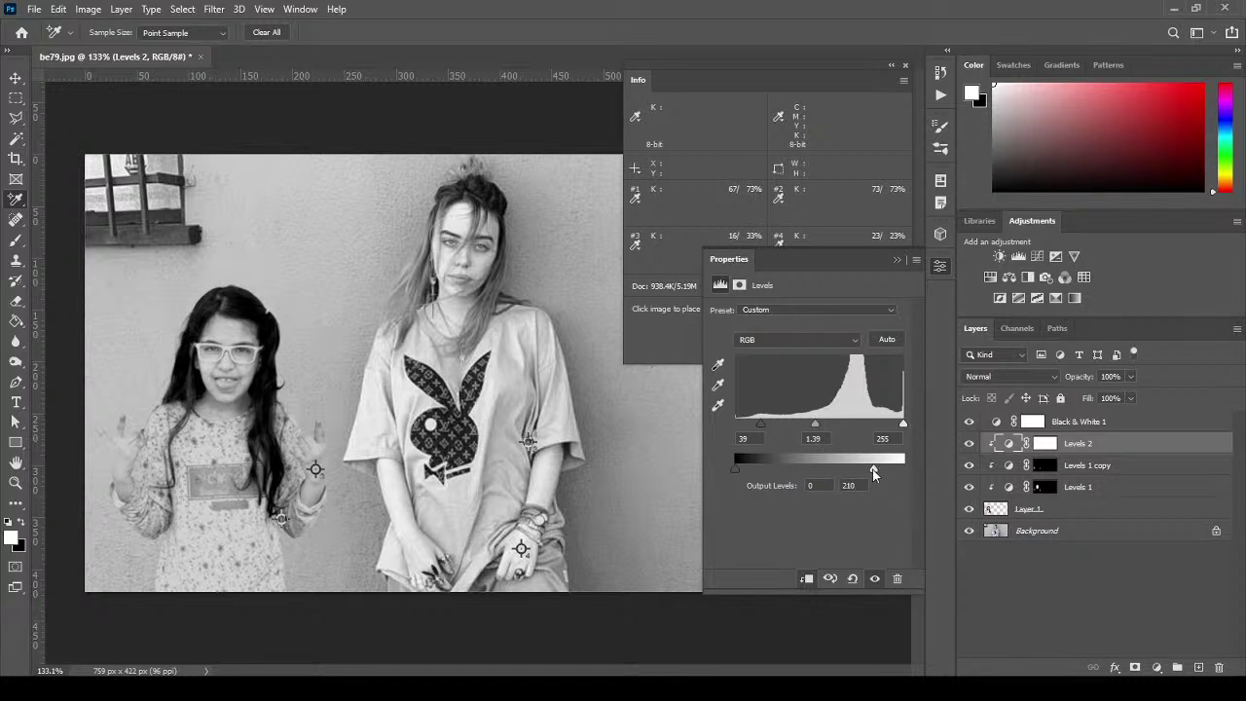
Fine-tune the Levels inputs and outputs while keeping the girl's sampled shadow matched to the standing person's sleeve shadow.
mouse_move(875, 471)
mouse_down()
mouse_move(906, 471)
mouse_move(873, 470)
mouse_up()
mouse_move(735, 473)
mouse_down()
mouse_move(748, 467)
mouse_move(729, 474)
mouse_up()
mouse_move(763, 425)
mouse_down()
mouse_move(785, 425)
mouse_move(773, 425)
mouse_up()
drag(820, 429, 828, 429)
Fill the new Levels adjustment's mask with black using the Paint Bucket.
click(1046, 442)
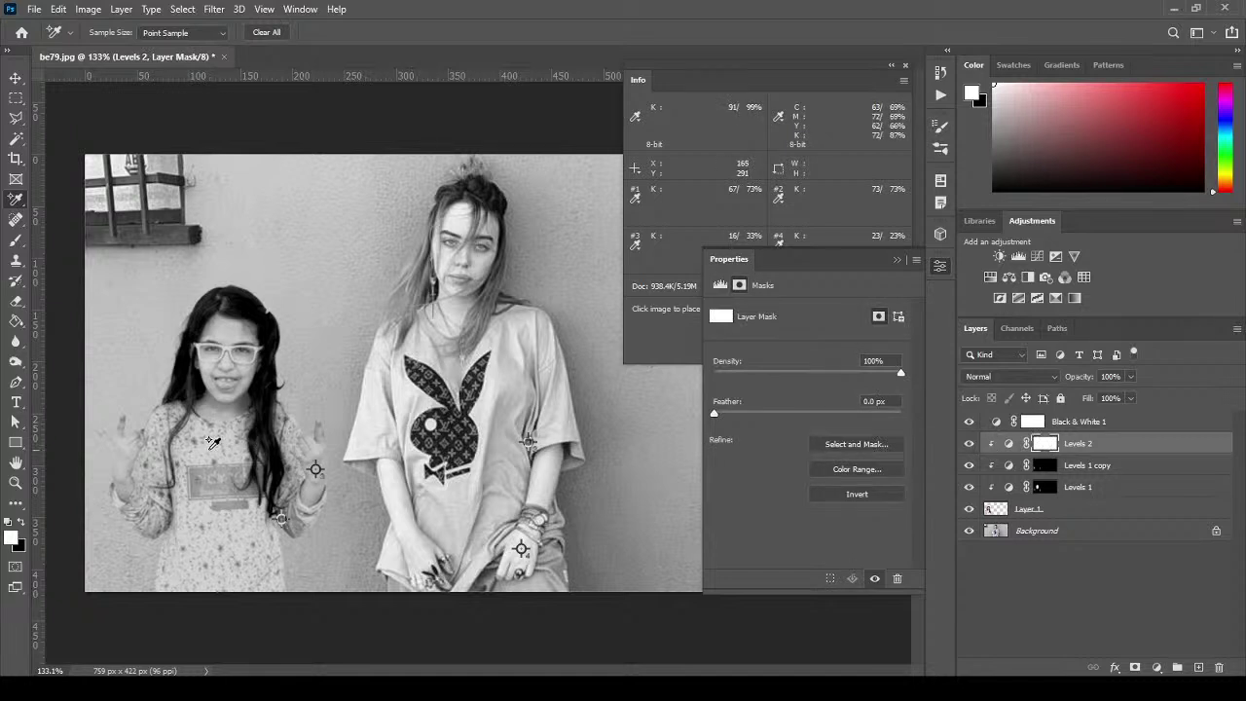
click(16, 320)
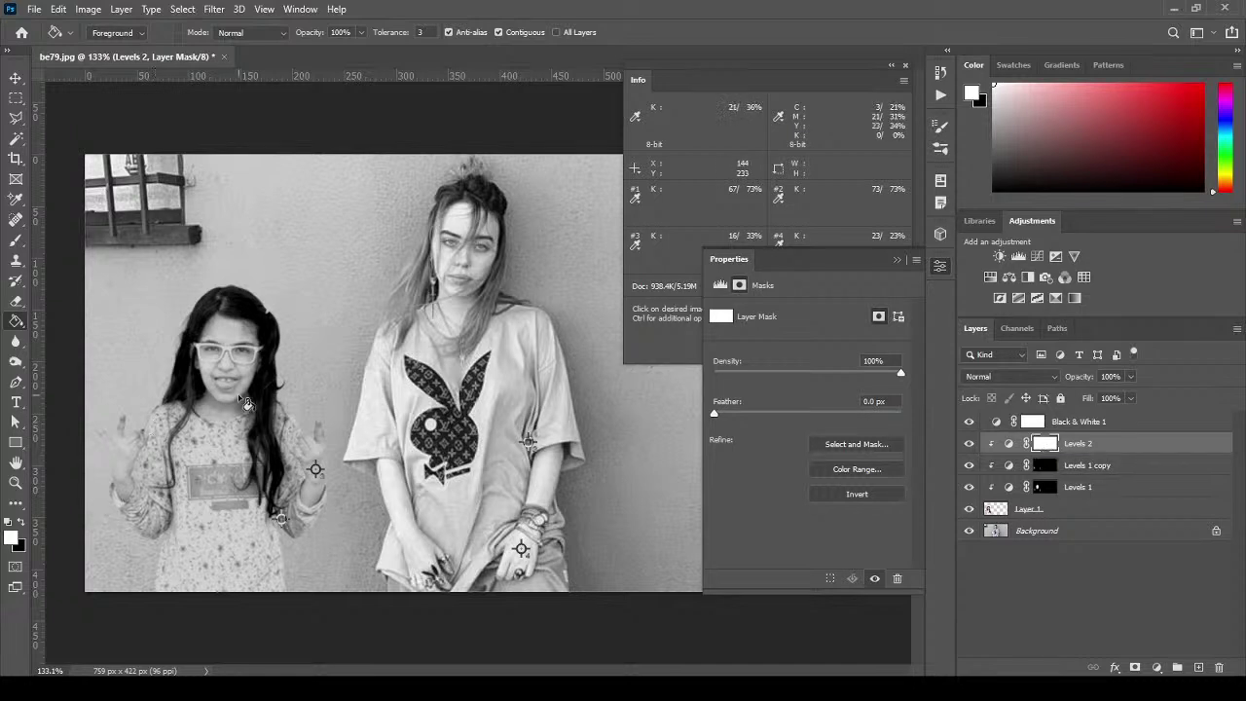
click(21, 525)
click(329, 325)
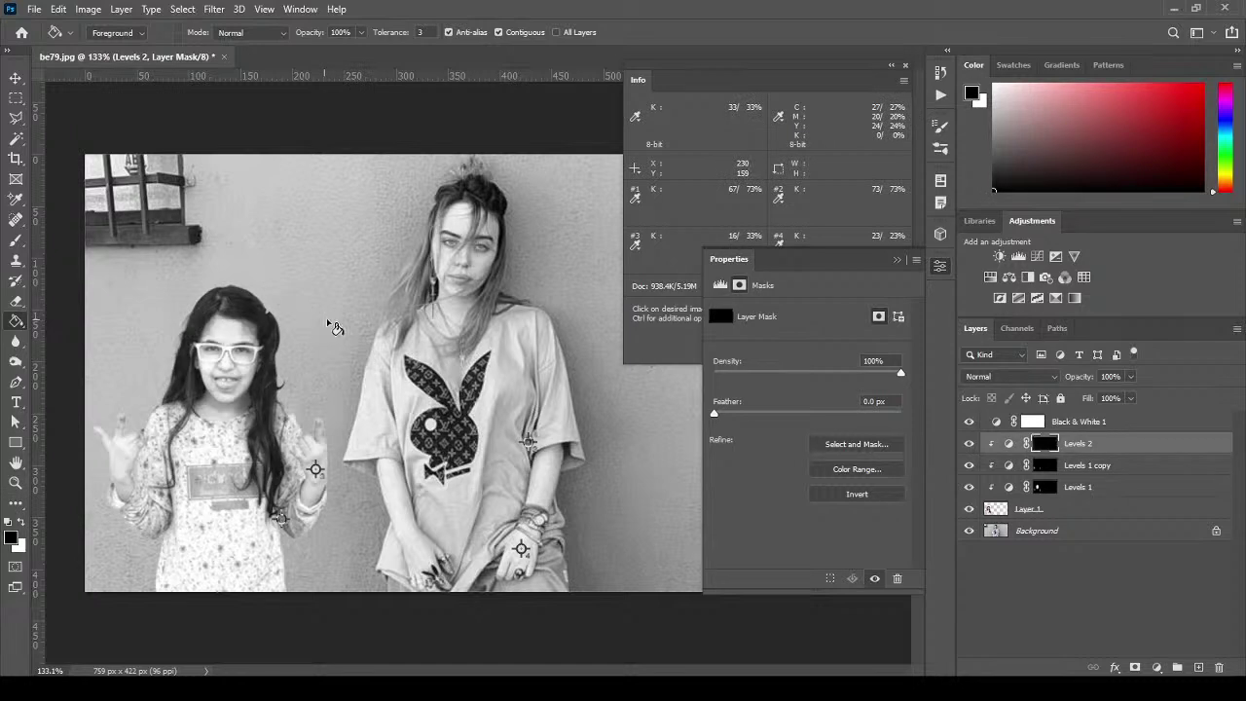
Paint white on the new Levels mask over the girl's dress and sleeve with a size 50 brush until her sampled shadow matches the standing person's.
click(15, 240)
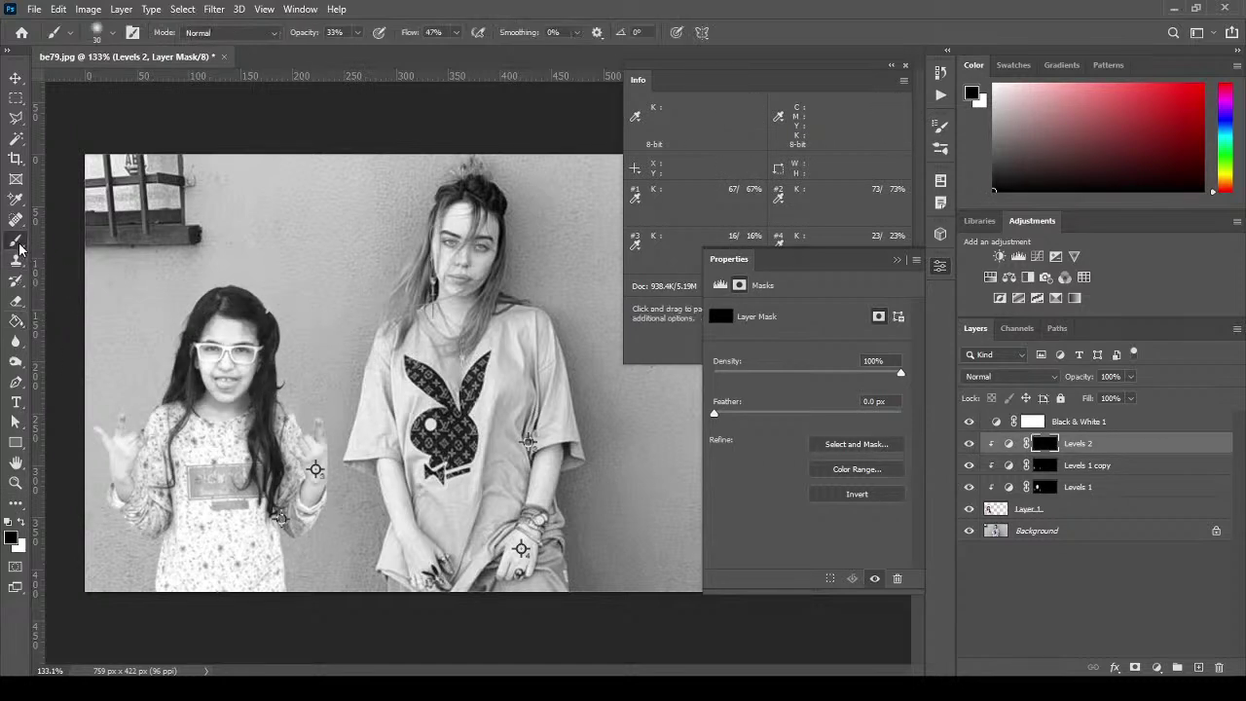
click(21, 522)
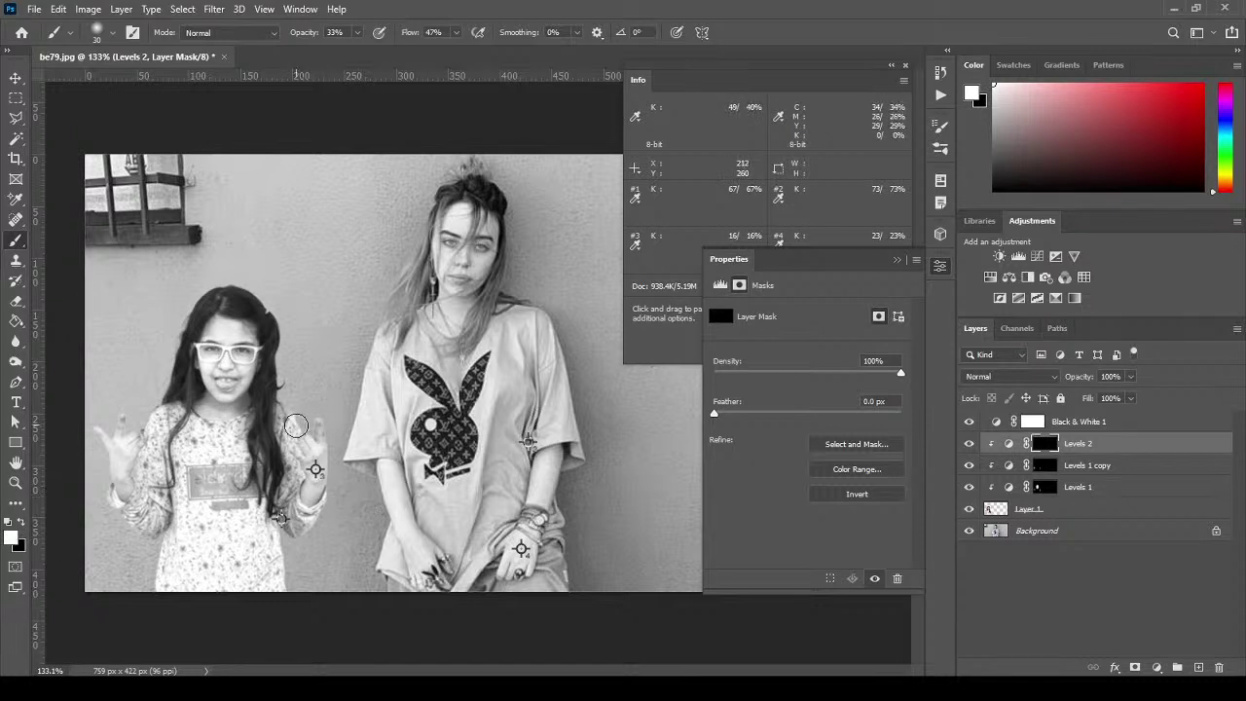
mouse_move(238, 445)
mouse_down()
mouse_move(200, 448)
mouse_move(240, 464)
mouse_move(241, 444)
mouse_move(253, 580)
mouse_move(265, 518)
mouse_move(261, 585)
mouse_move(256, 503)
mouse_up()
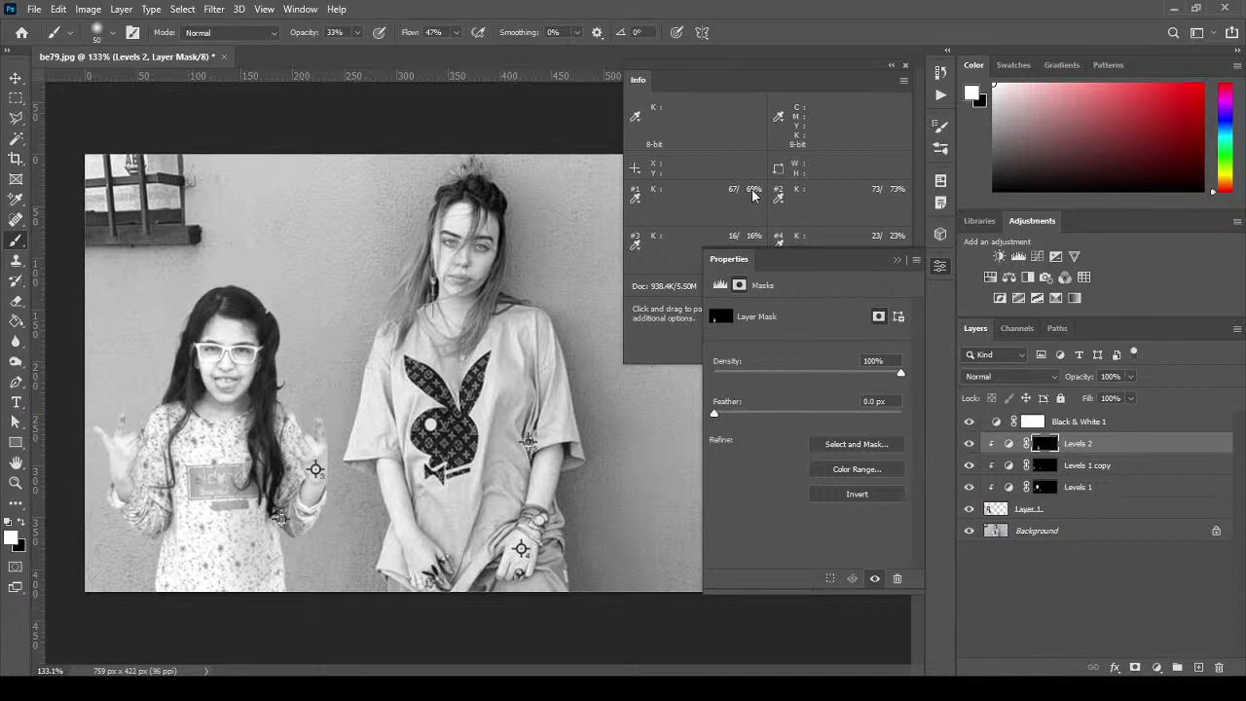
mouse_move(286, 496)
mouse_down()
mouse_move(288, 443)
mouse_move(259, 450)
mouse_move(247, 421)
mouse_move(230, 604)
mouse_move(215, 474)
mouse_move(205, 586)
mouse_move(207, 485)
mouse_move(262, 470)
mouse_move(234, 591)
mouse_move(251, 490)
mouse_move(249, 577)
mouse_move(220, 474)
mouse_move(229, 597)
mouse_move(222, 505)
mouse_move(230, 585)
mouse_move(238, 493)
mouse_move(255, 580)
mouse_move(262, 535)
mouse_move(265, 591)
mouse_move(223, 462)
mouse_move(254, 428)
mouse_move(276, 445)
mouse_move(273, 497)
mouse_move(325, 516)
mouse_move(317, 535)
mouse_move(338, 511)
mouse_move(273, 511)
mouse_move(265, 470)
mouse_move(283, 478)
mouse_move(263, 447)
mouse_move(273, 423)
mouse_move(236, 490)
mouse_move(235, 551)
mouse_move(253, 556)
mouse_move(246, 530)
mouse_move(234, 604)
mouse_up()
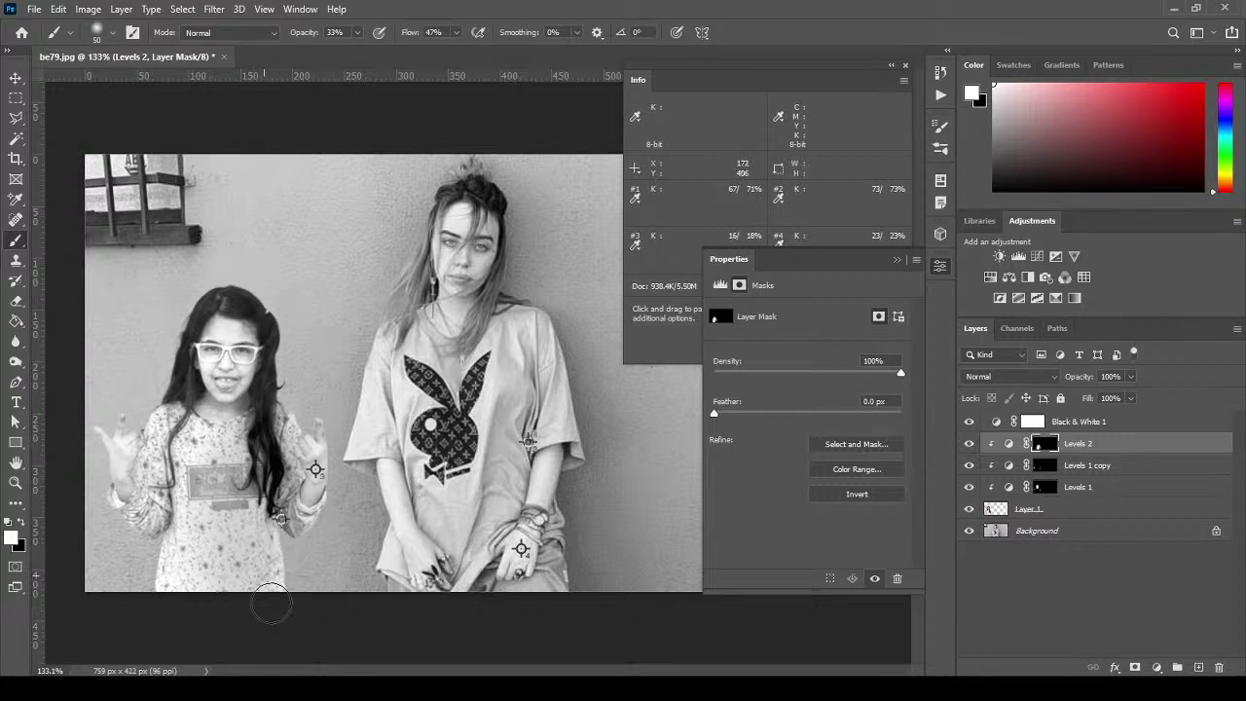
mouse_move(332, 497)
mouse_down()
mouse_move(313, 458)
mouse_move(272, 488)
mouse_move(282, 478)
mouse_move(255, 436)
mouse_up()
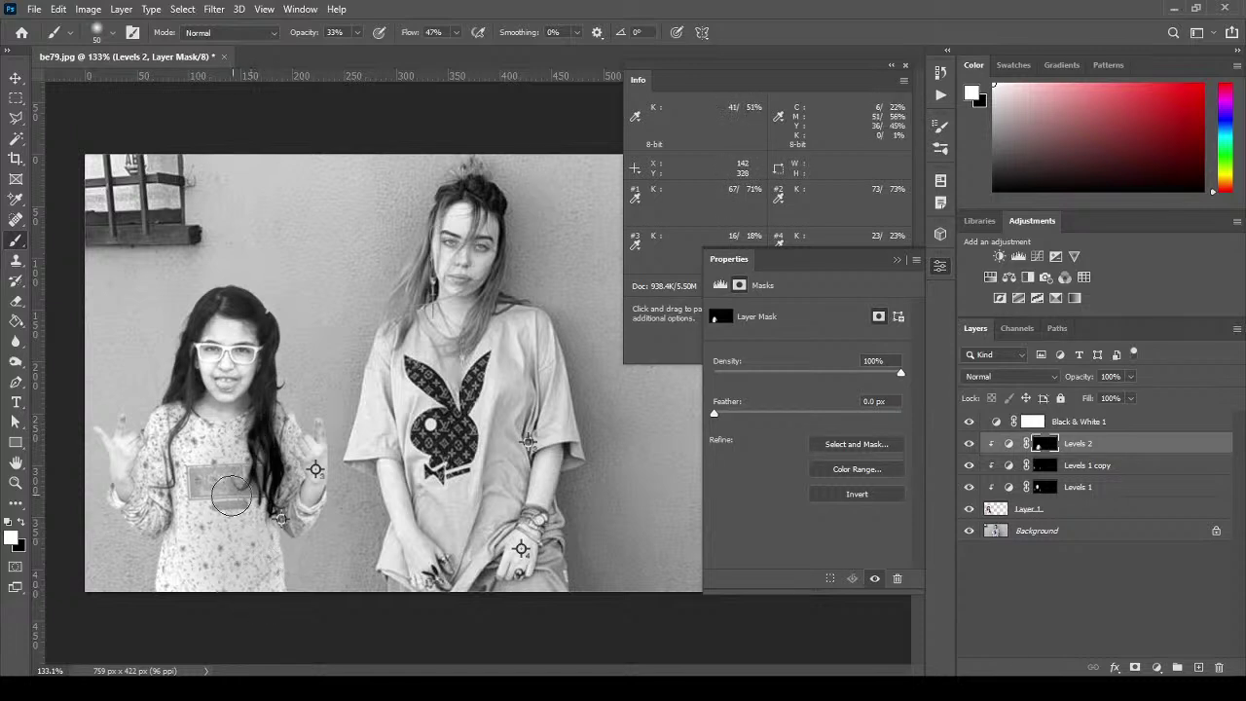
mouse_move(246, 562)
mouse_down()
mouse_move(219, 533)
mouse_move(239, 564)
mouse_move(228, 609)
mouse_move(226, 562)
mouse_move(244, 606)
mouse_move(269, 568)
mouse_move(285, 624)
mouse_move(277, 523)
mouse_up()
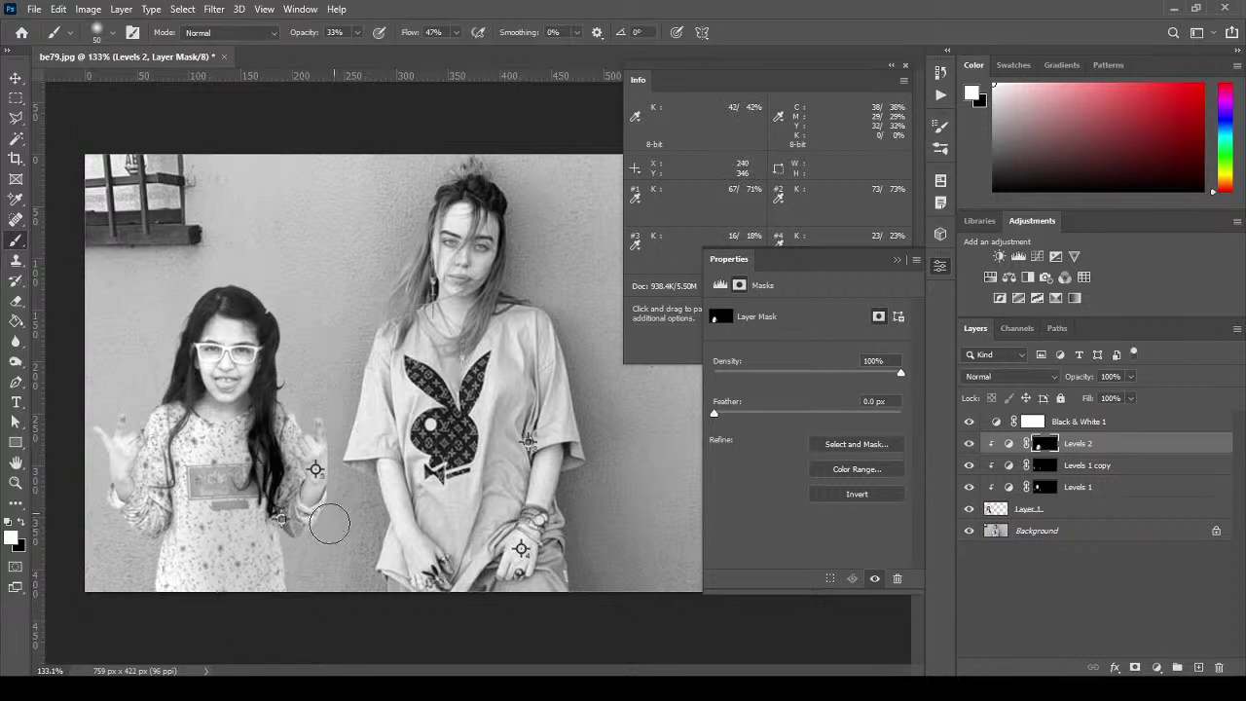
mouse_move(337, 512)
mouse_down()
mouse_move(301, 535)
mouse_move(275, 522)
mouse_move(260, 488)
mouse_move(272, 431)
mouse_move(247, 455)
mouse_move(255, 435)
mouse_move(249, 556)
mouse_move(249, 524)
mouse_move(231, 584)
mouse_move(236, 516)
mouse_move(242, 625)
mouse_move(248, 496)
mouse_move(237, 591)
mouse_move(270, 468)
mouse_move(259, 514)
mouse_move(272, 482)
mouse_move(294, 546)
mouse_move(252, 492)
mouse_move(266, 464)
mouse_move(255, 440)
mouse_move(217, 470)
mouse_up()
mouse_move(241, 562)
mouse_down()
mouse_move(262, 555)
mouse_move(256, 594)
mouse_move(261, 584)
mouse_up()
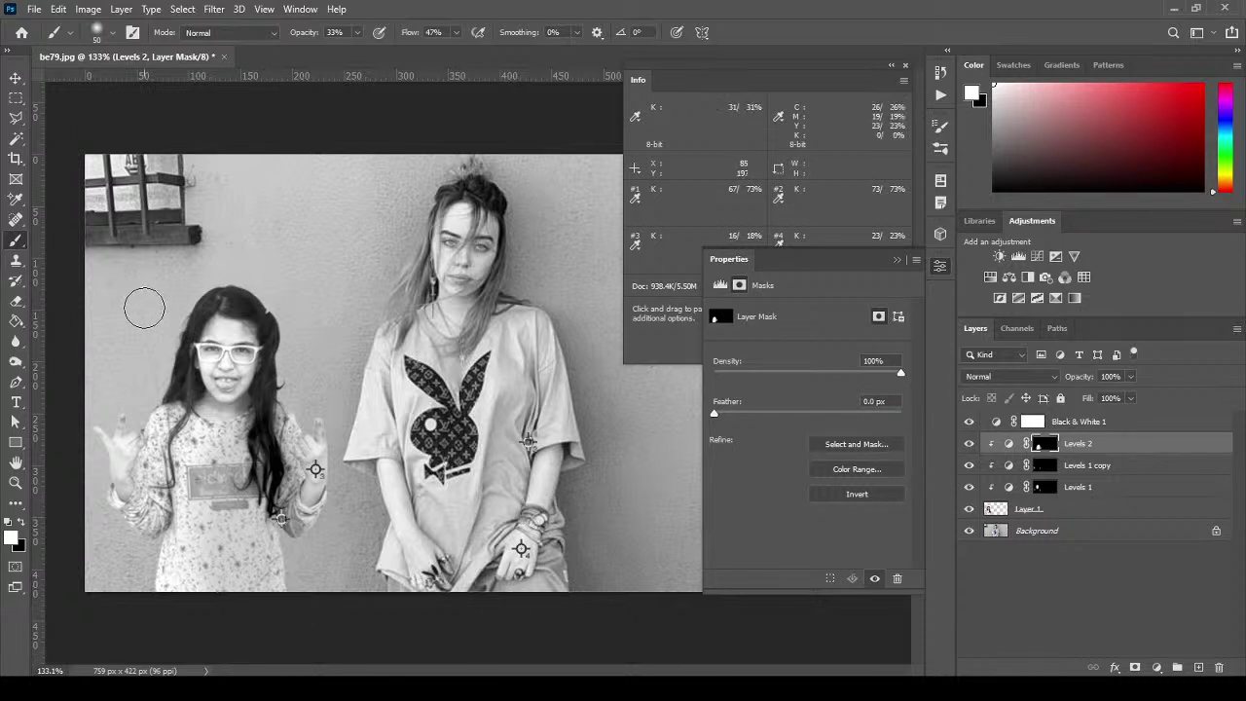
Move the two shadow samplers to light fabric on the girl's dress front and on the standing person's T-shirt beside the rabbit print.
click(18, 202)
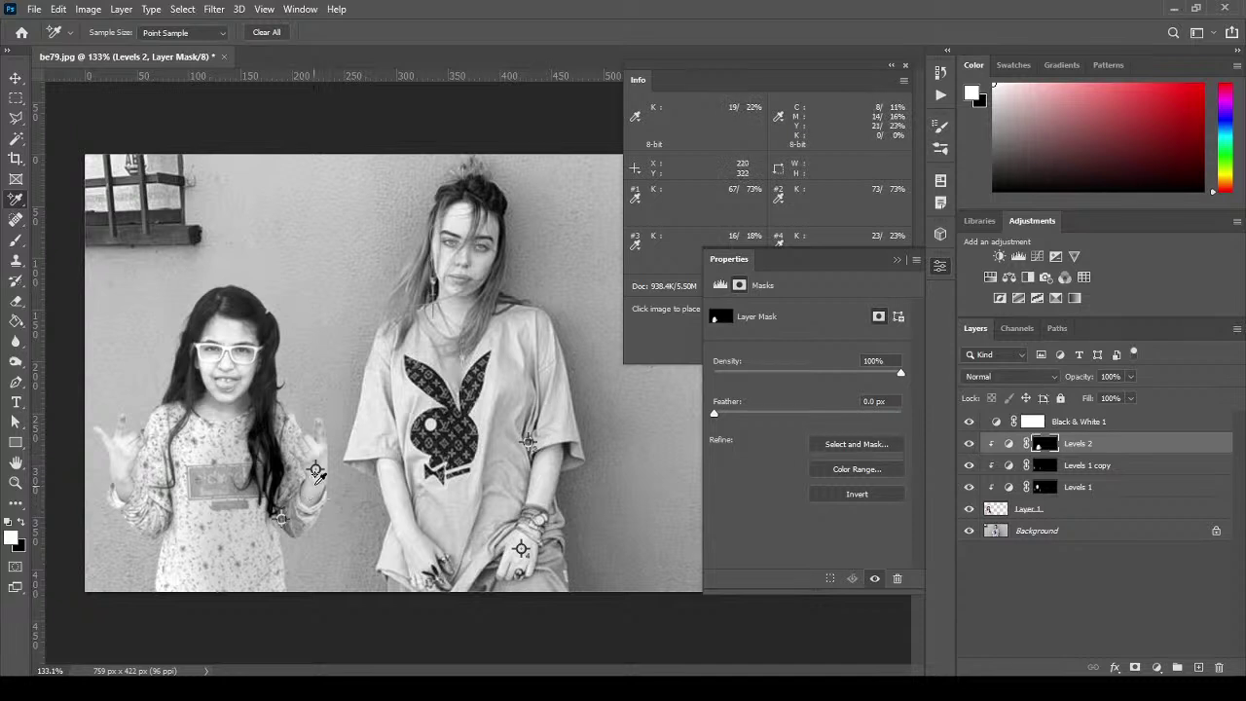
drag(279, 518, 187, 523)
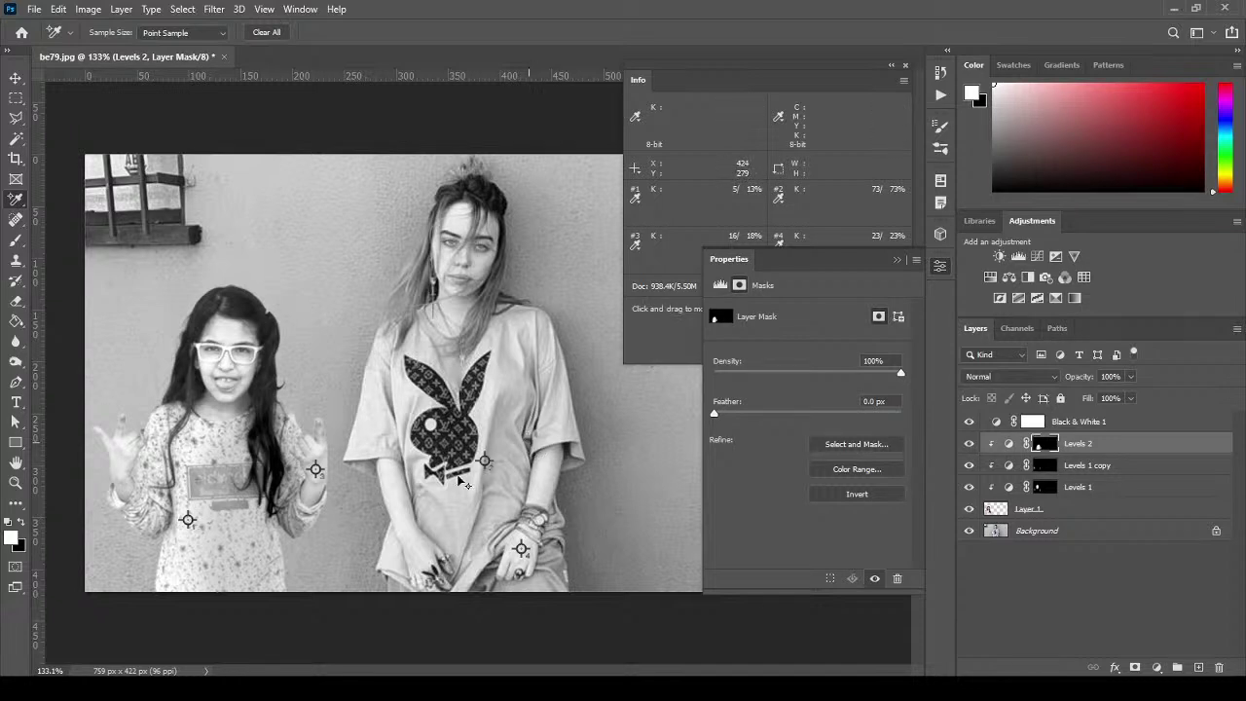
drag(402, 415, 402, 399)
click(15, 240)
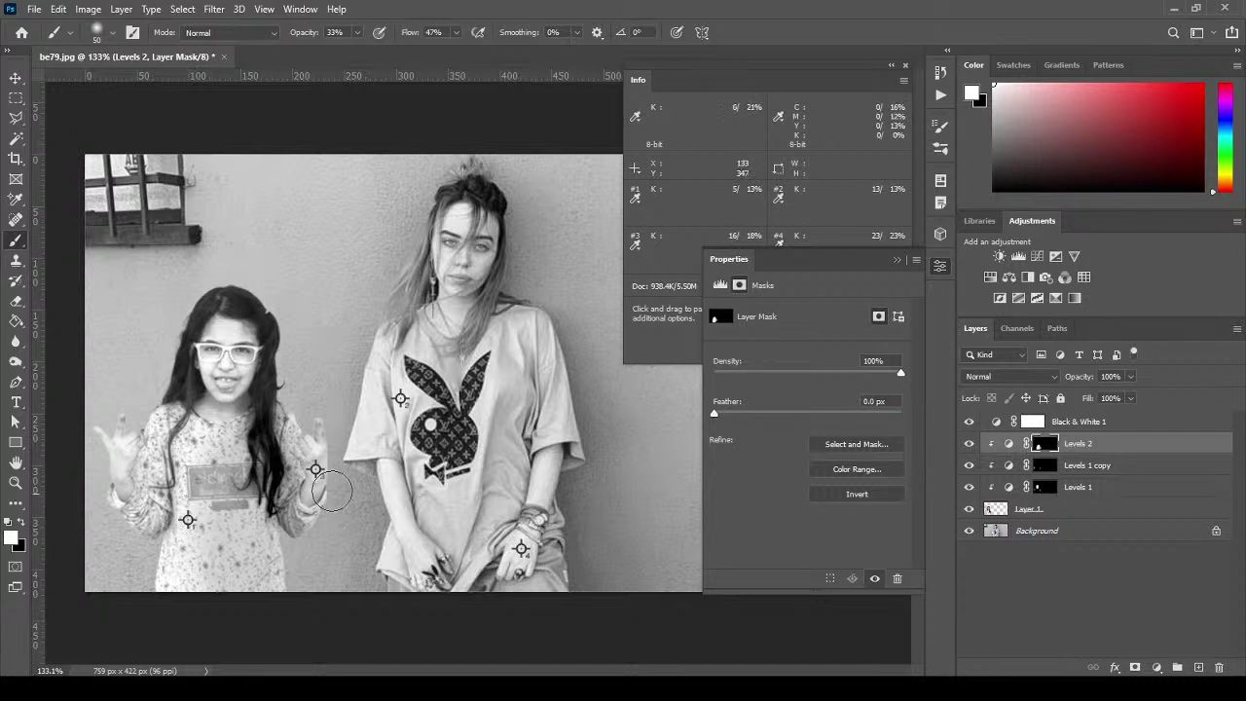
click(15, 198)
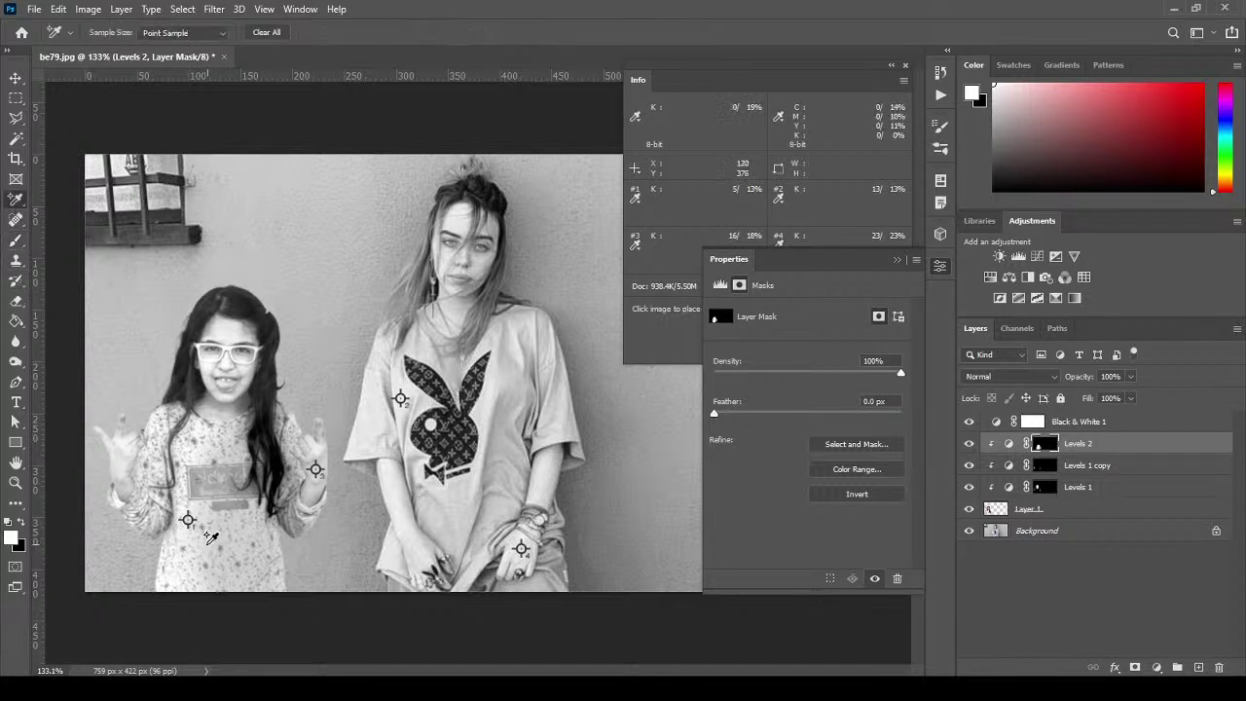
Move the fabric samplers to the girl's lower dress and the T-shirt below the rabbit print, and touch up the Levels 2 mask with black.
drag(187, 519, 222, 526)
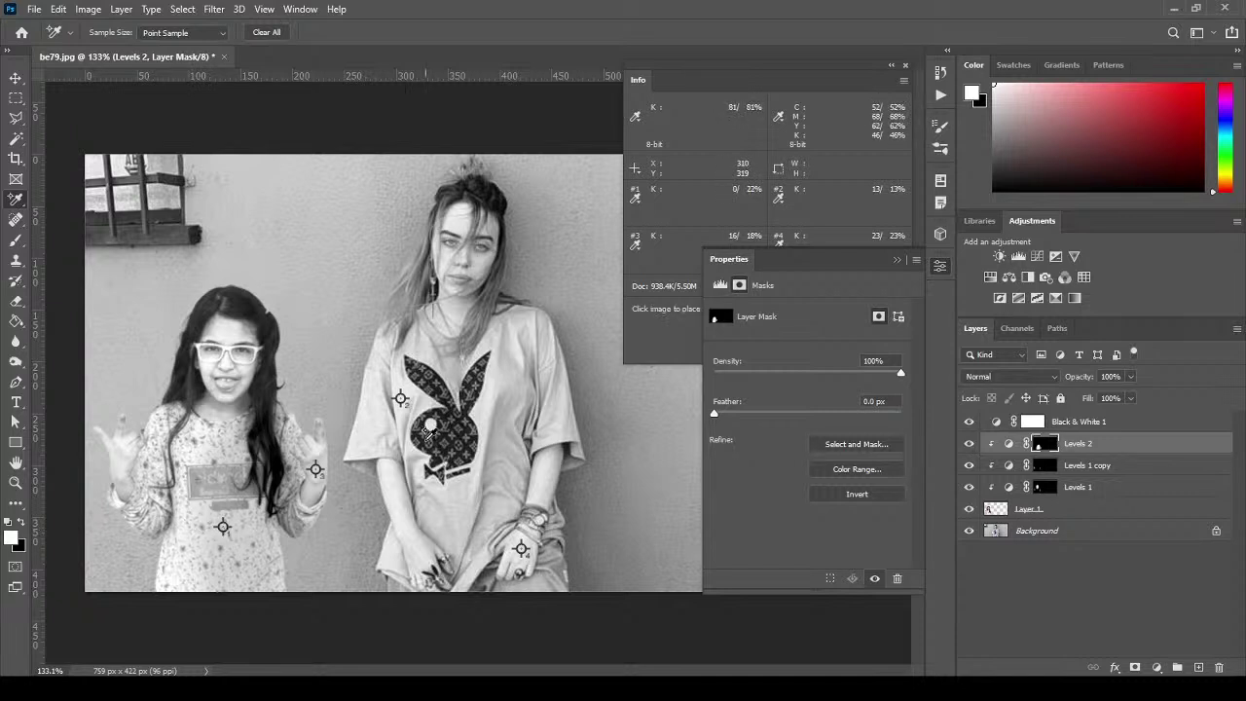
drag(400, 398, 463, 490)
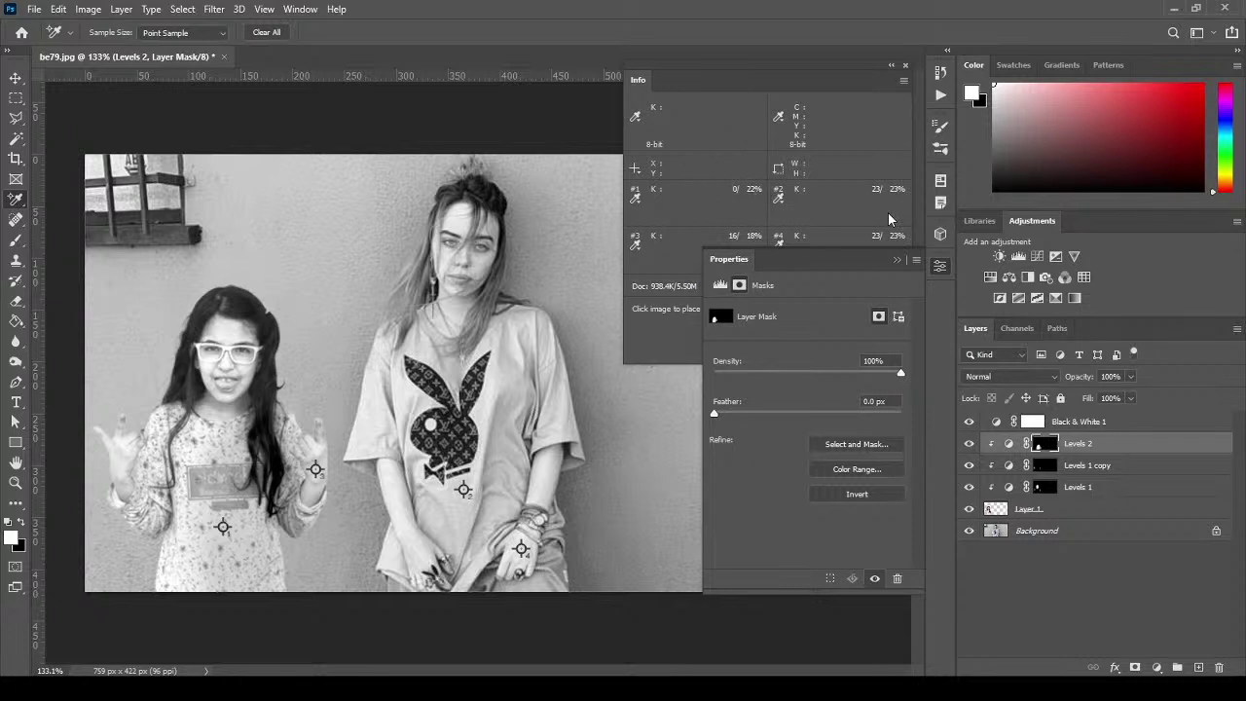
click(15, 243)
click(23, 524)
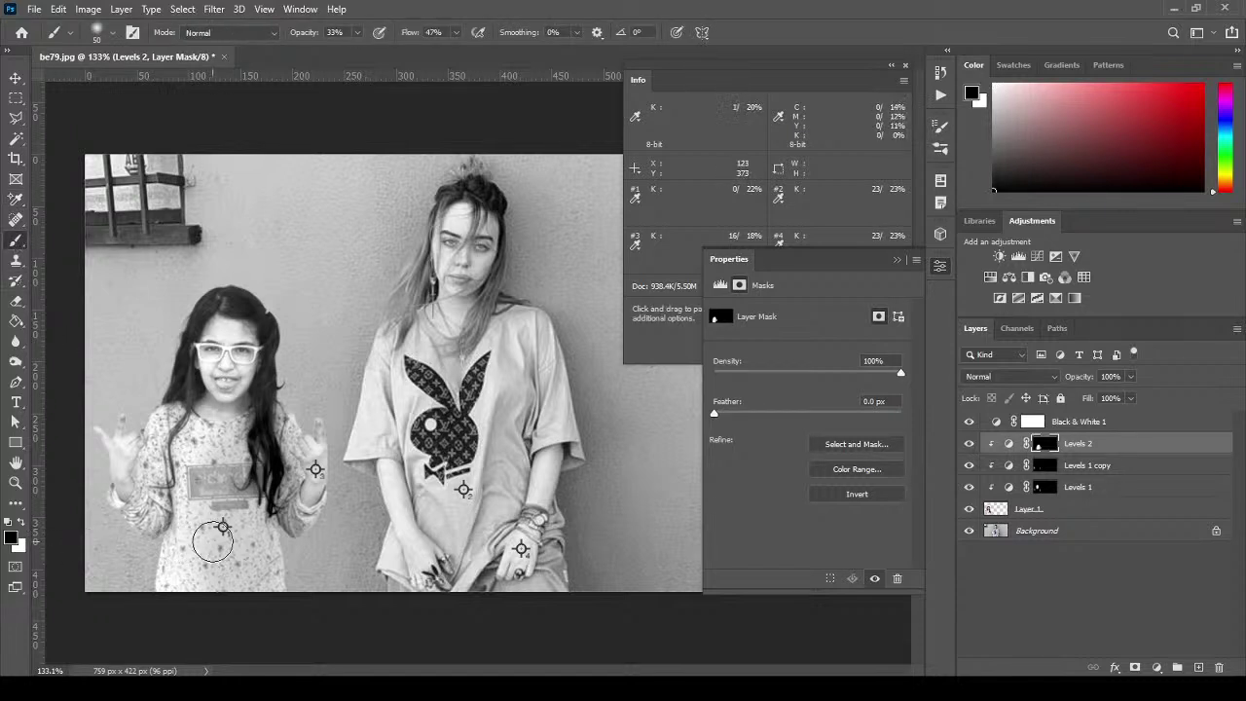
drag(197, 519, 223, 510)
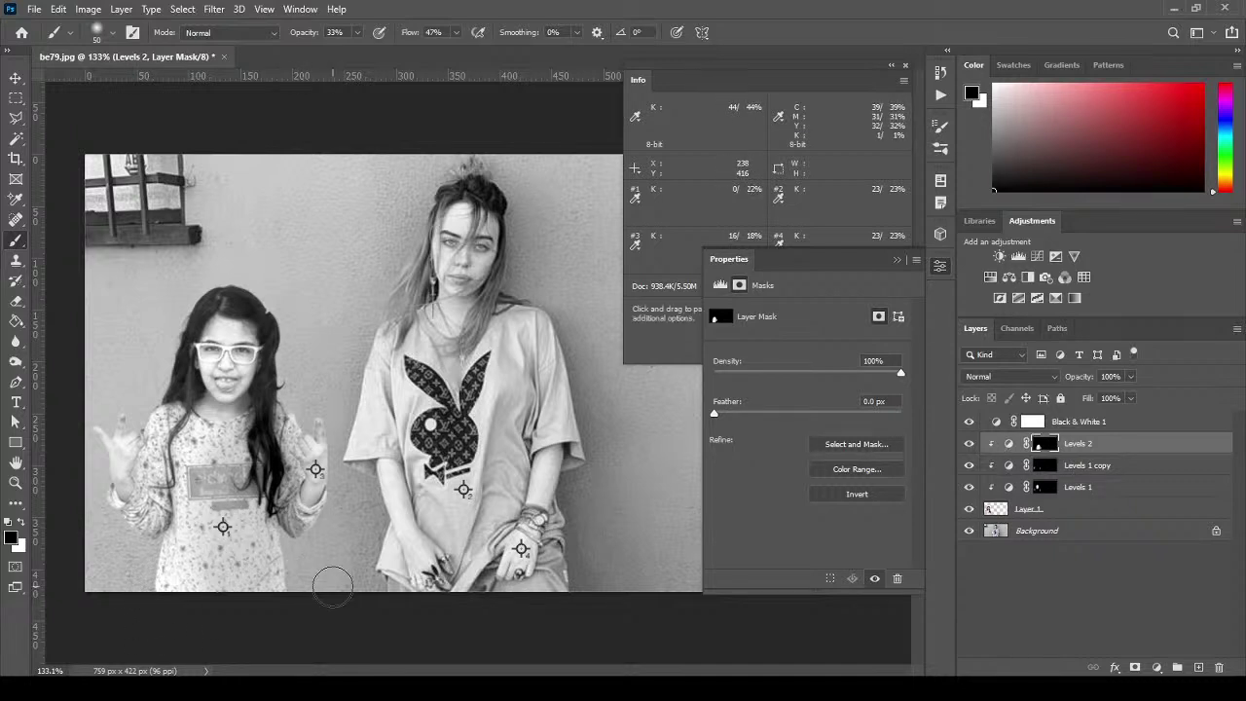
Paint white at 33% opacity on the Levels 2 mask over the front of the girl's dress and its chest print.
click(23, 522)
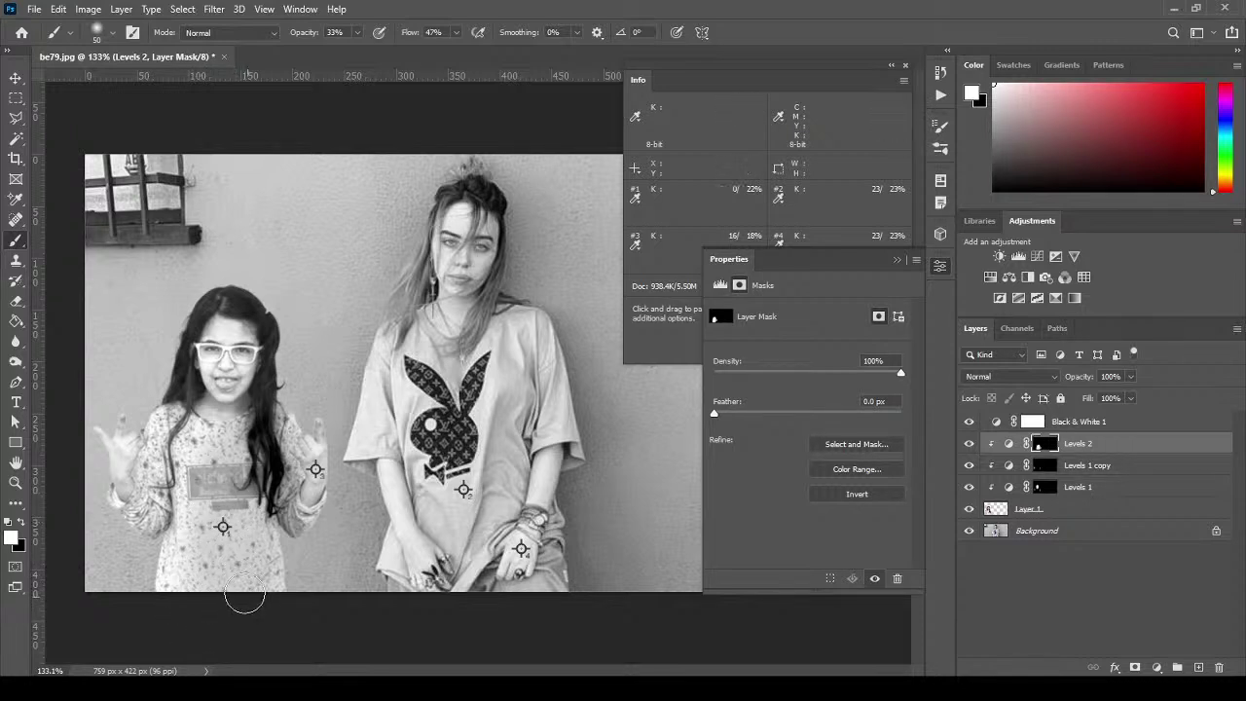
mouse_move(197, 494)
mouse_down()
mouse_move(216, 519)
mouse_move(194, 455)
mouse_move(195, 511)
mouse_up()
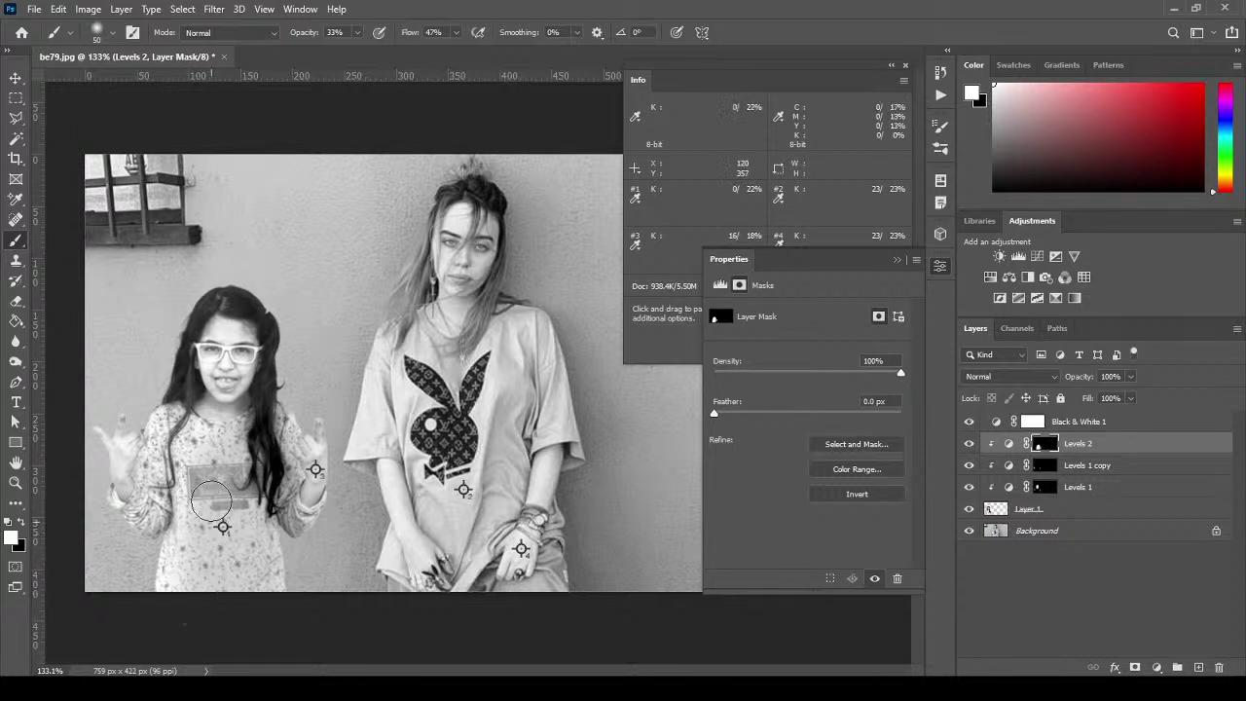
drag(246, 448, 226, 519)
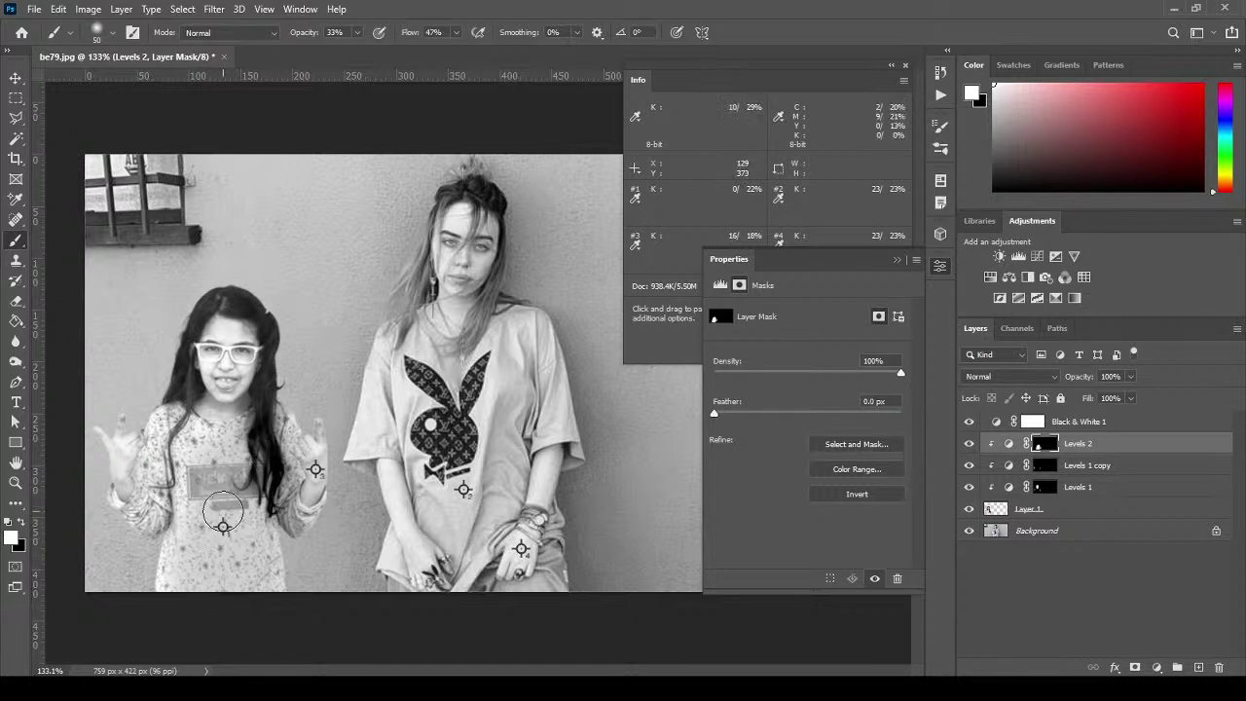
drag(200, 575, 204, 447)
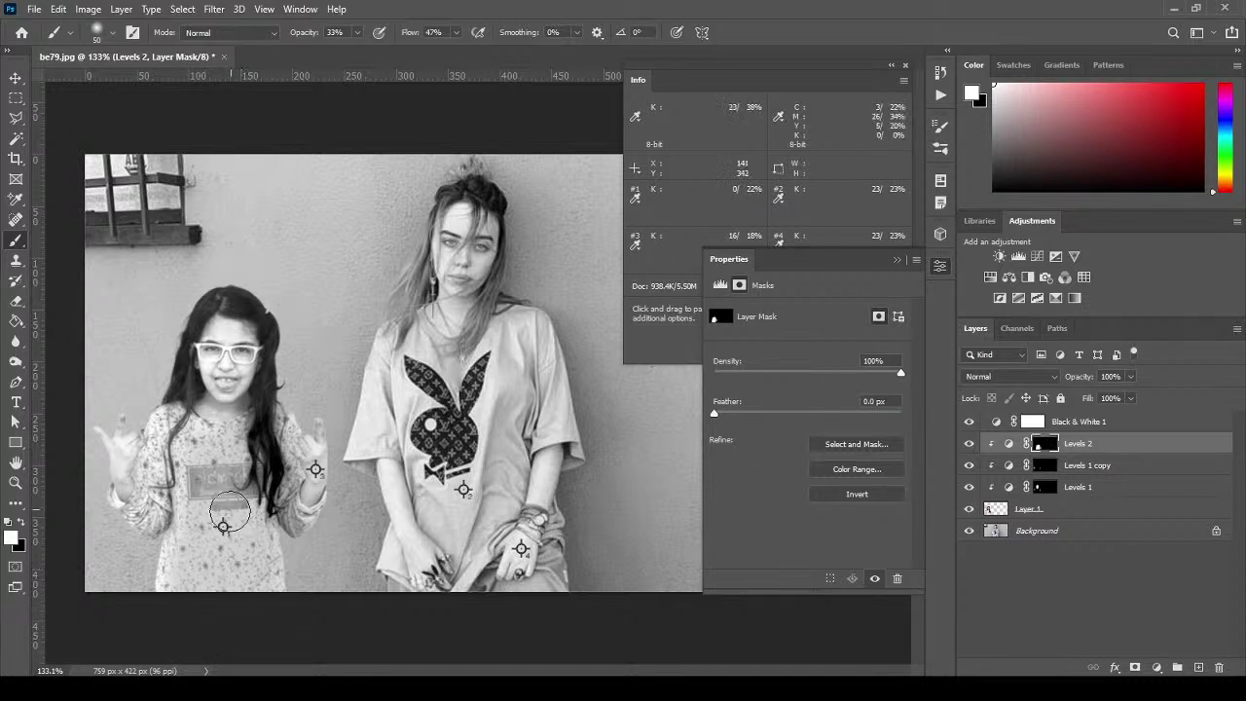
drag(200, 460, 226, 480)
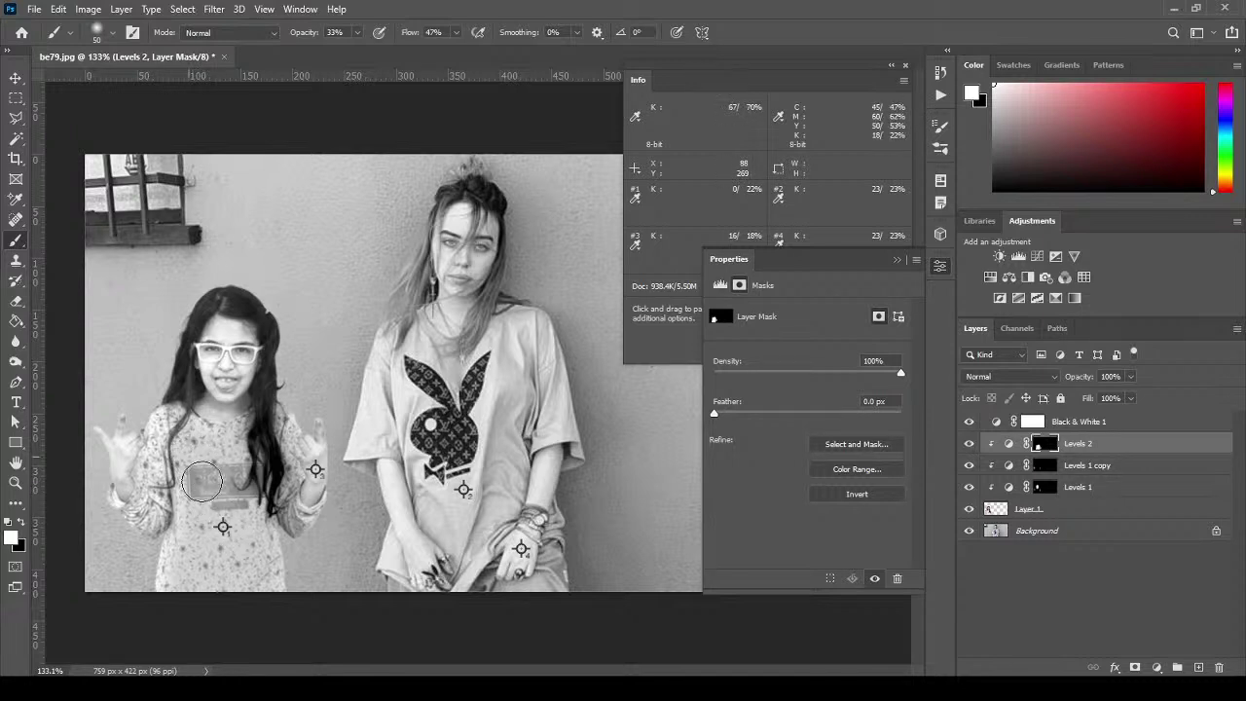
drag(208, 493, 219, 497)
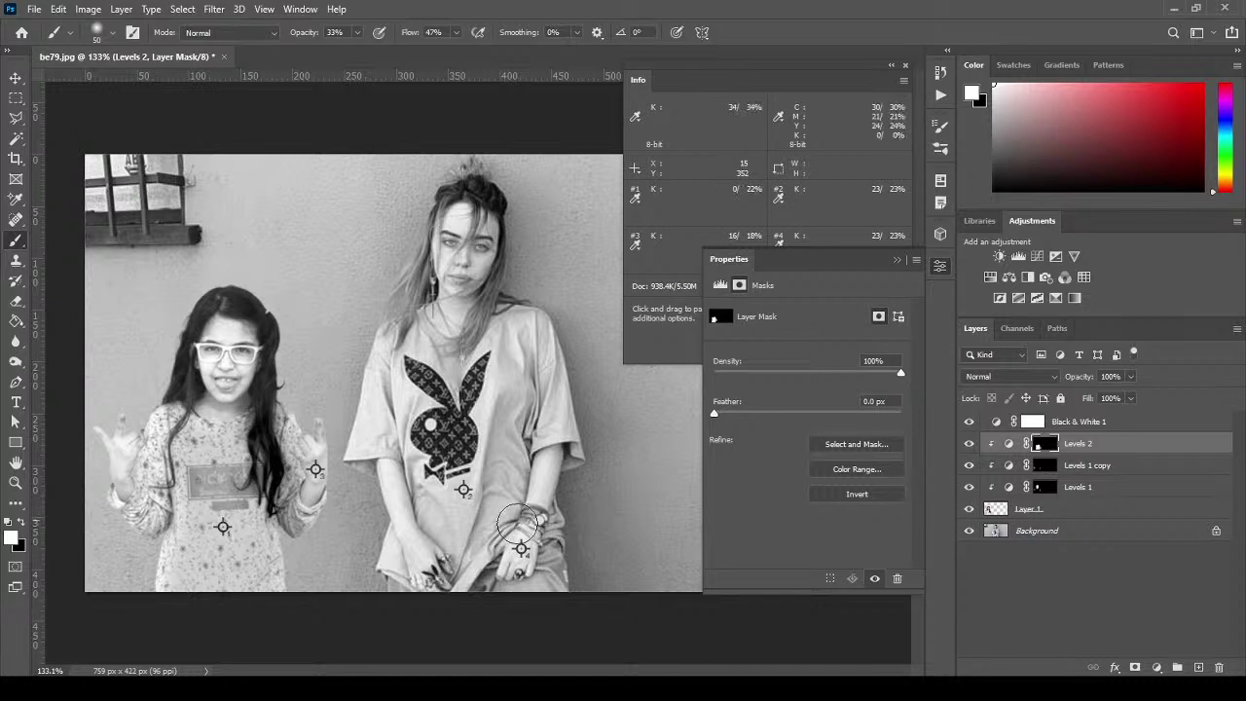
Compare the girl's dress with Levels 2 hidden and shown, and set the brush opacity to 37%.
click(1008, 444)
click(1050, 447)
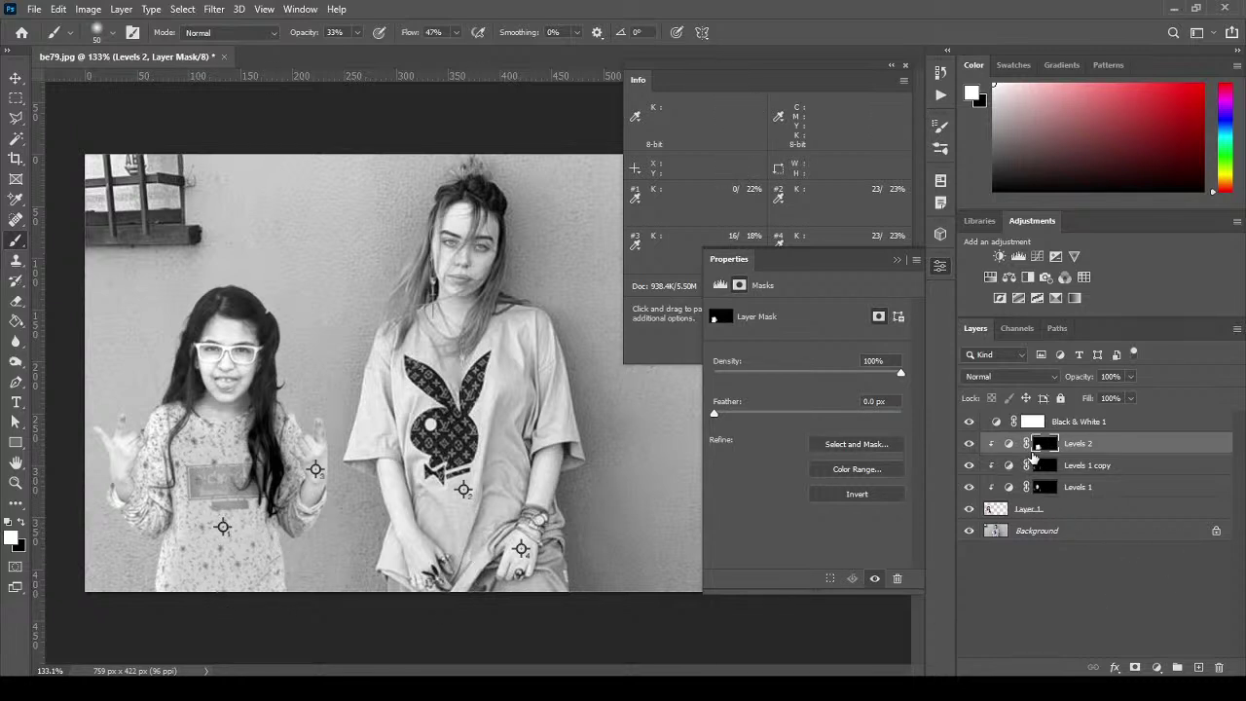
click(968, 443)
click(969, 443)
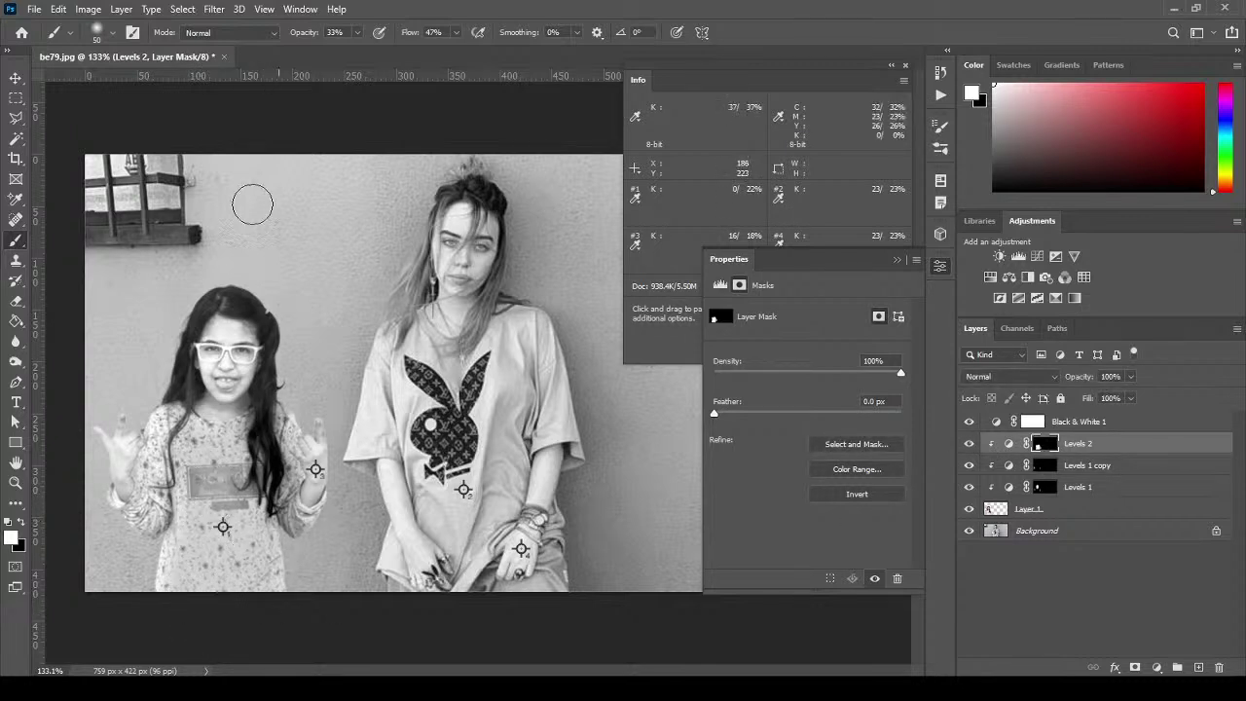
drag(359, 37, 384, 51)
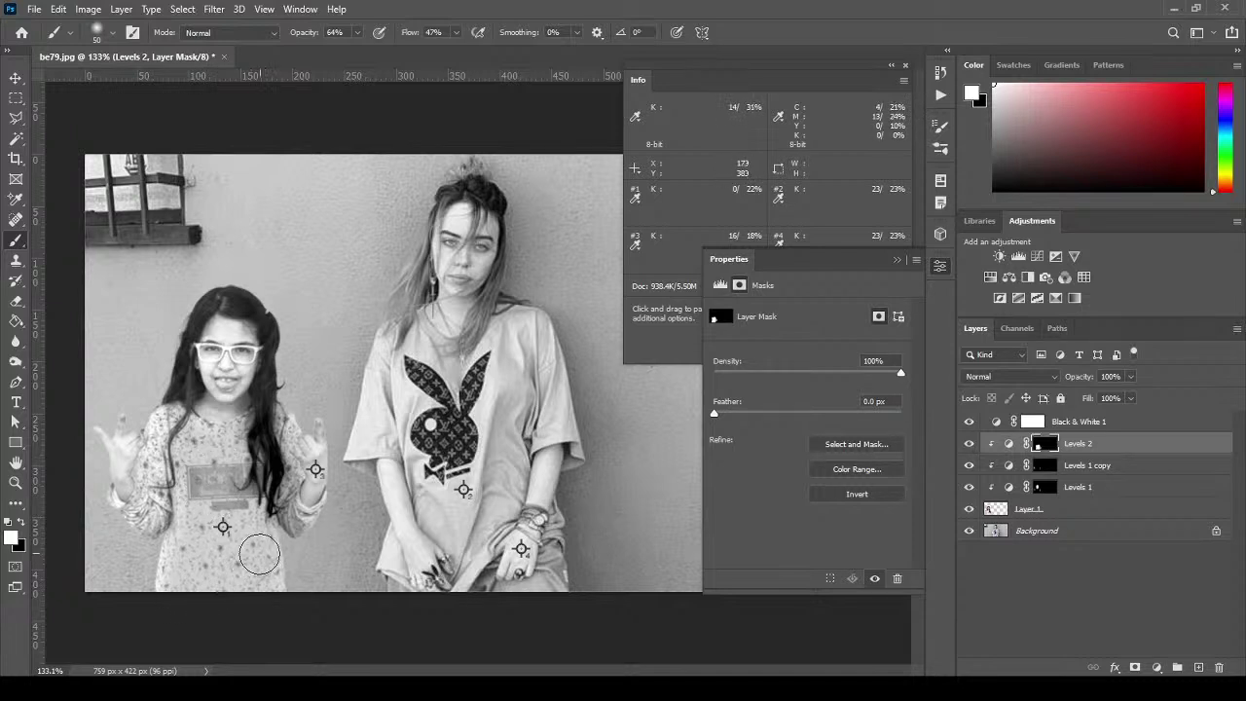
drag(359, 37, 339, 56)
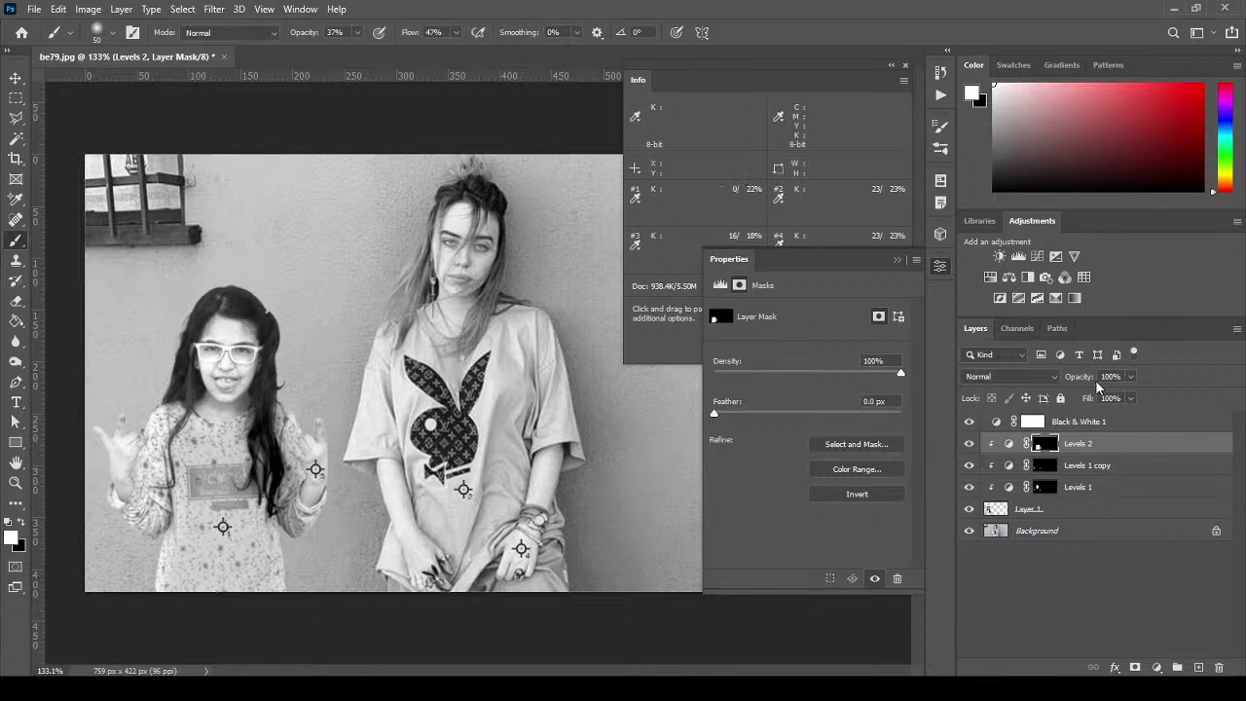
Add another Levels adjustment above Levels 2 and clip it to the girl's layer.
click(1018, 256)
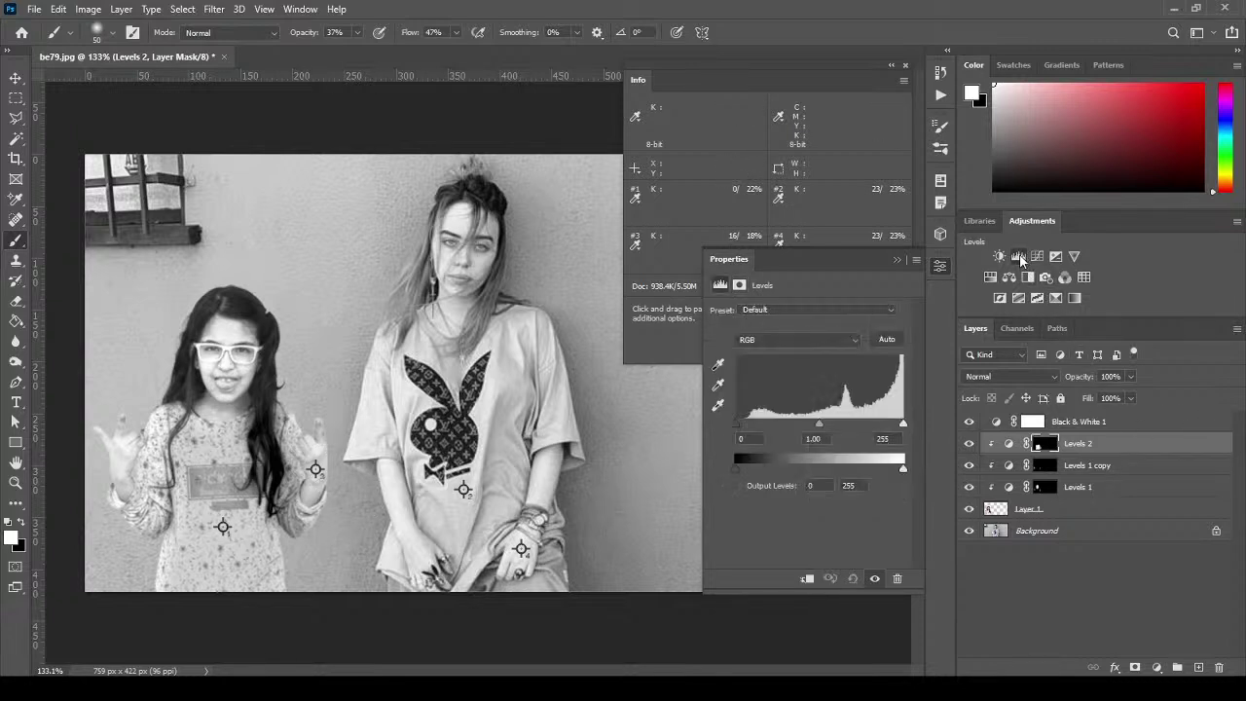
click(808, 578)
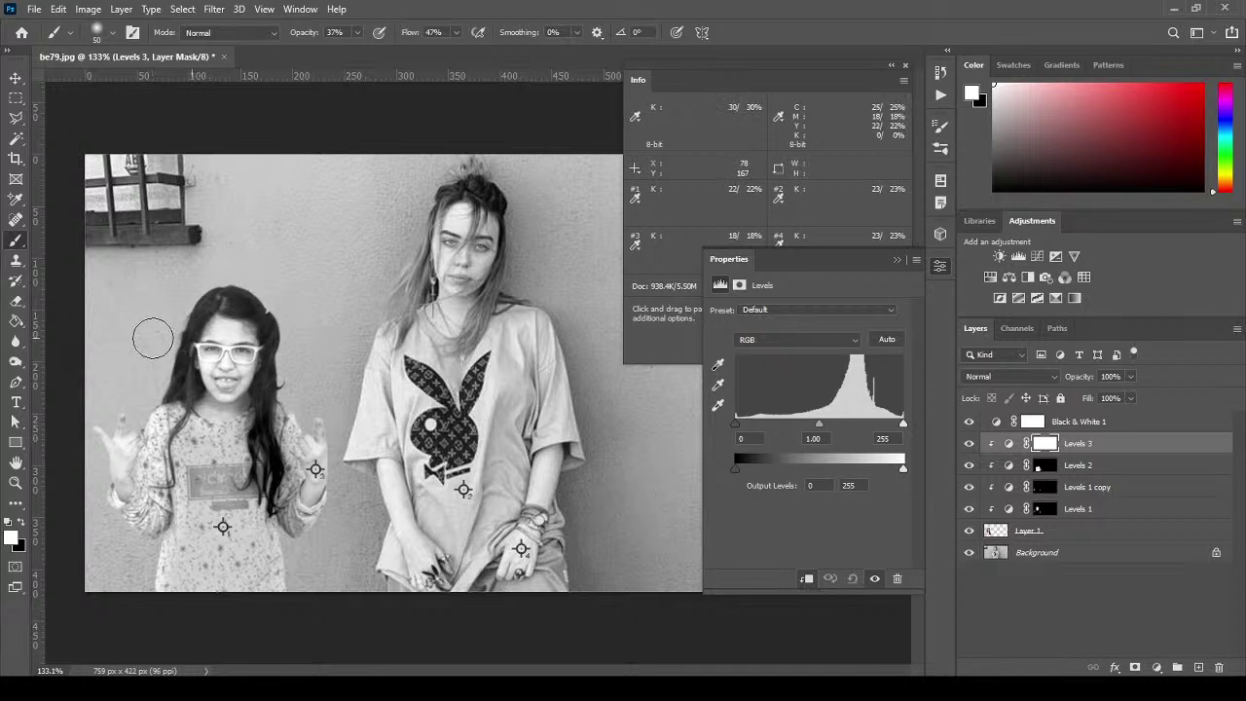
Place color samplers on the dark hair at the top of the girl's head and of the standing person's head.
click(15, 199)
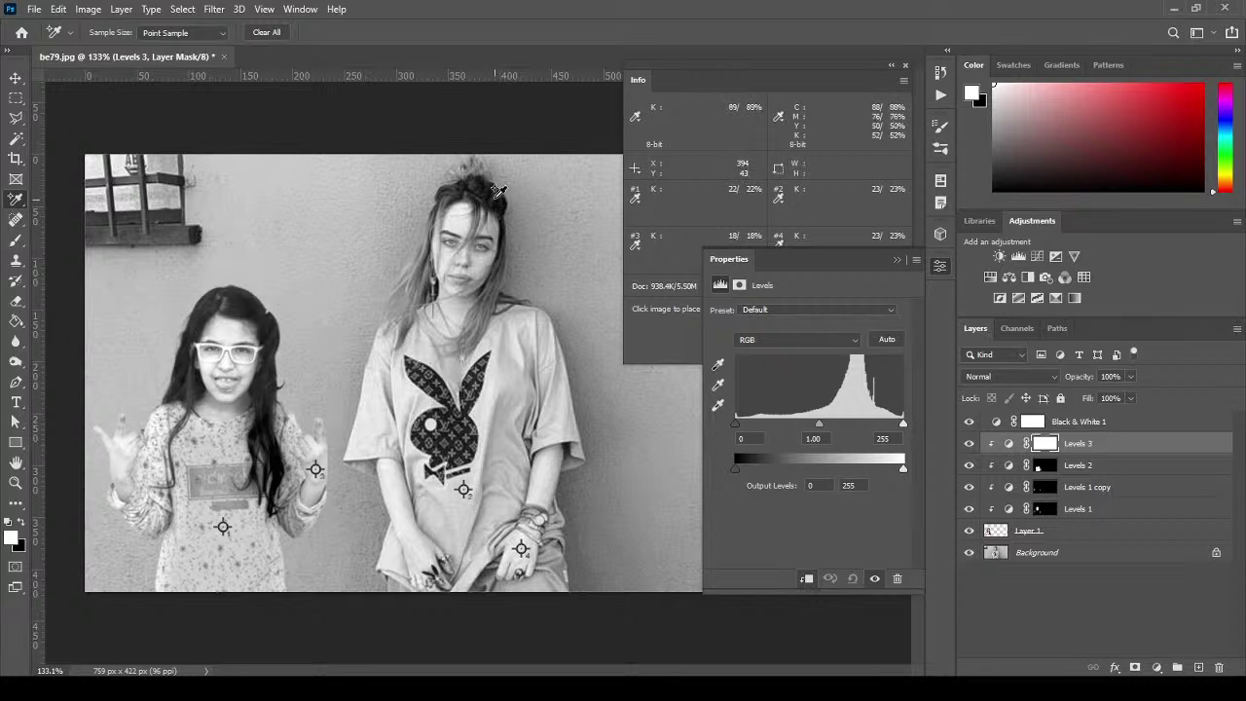
click(247, 307)
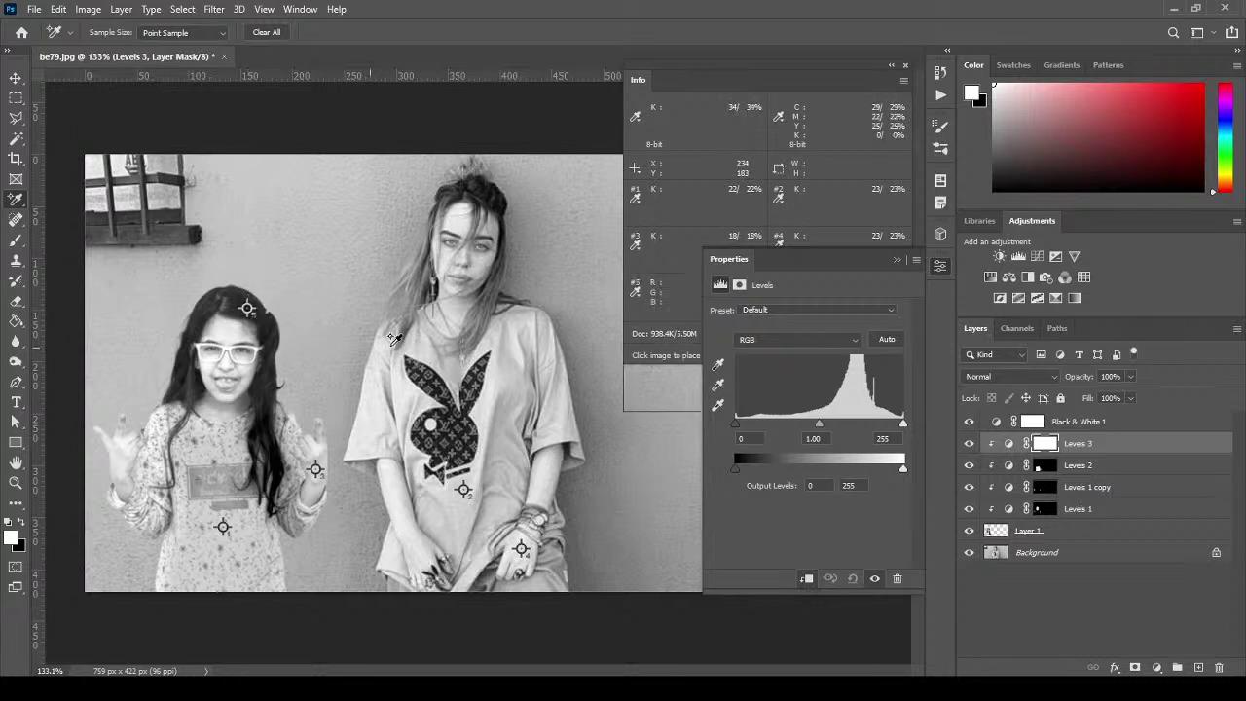
click(484, 191)
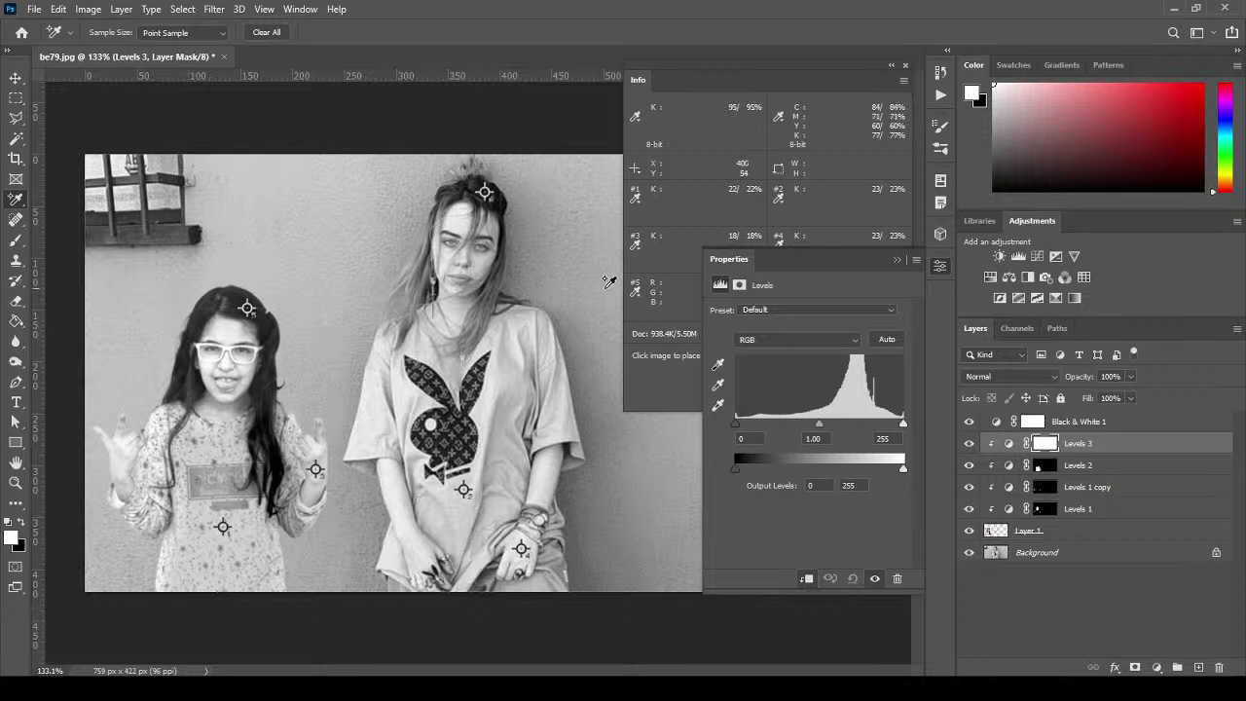
Uncover the sampler readouts and set samplers #5 and #6 to Grayscale.
drag(816, 257, 810, 375)
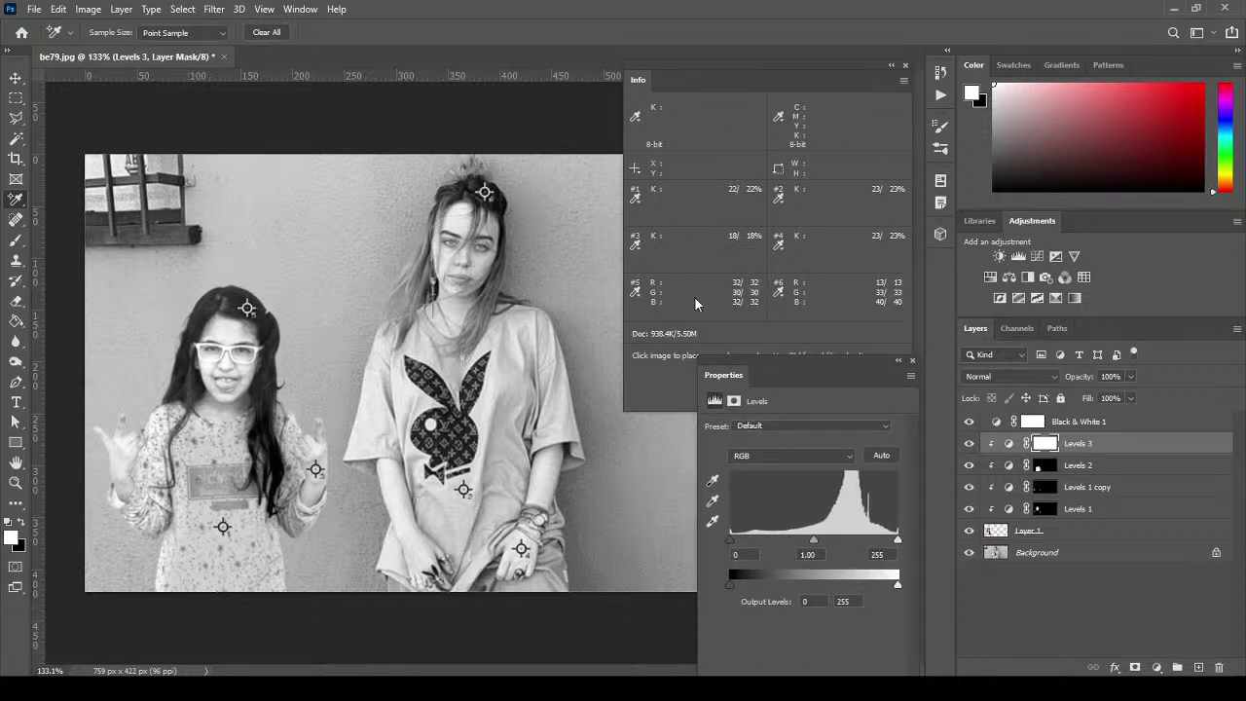
click(667, 293)
click(635, 292)
click(695, 330)
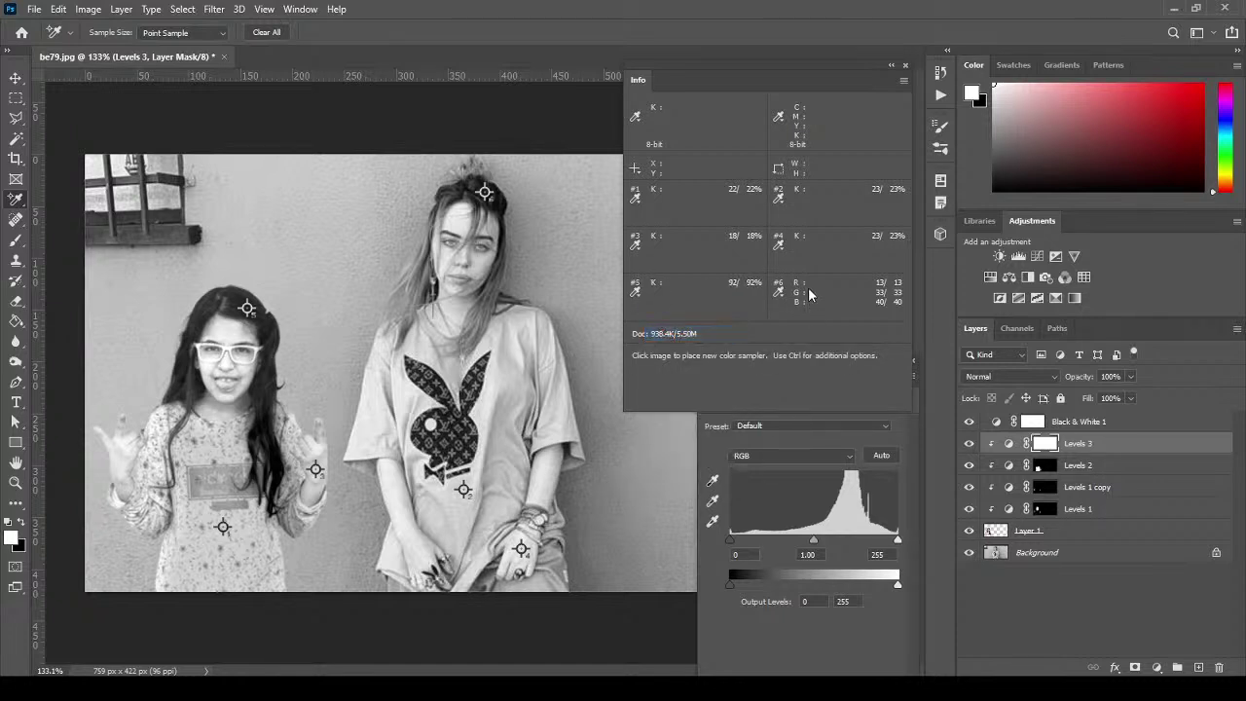
click(779, 292)
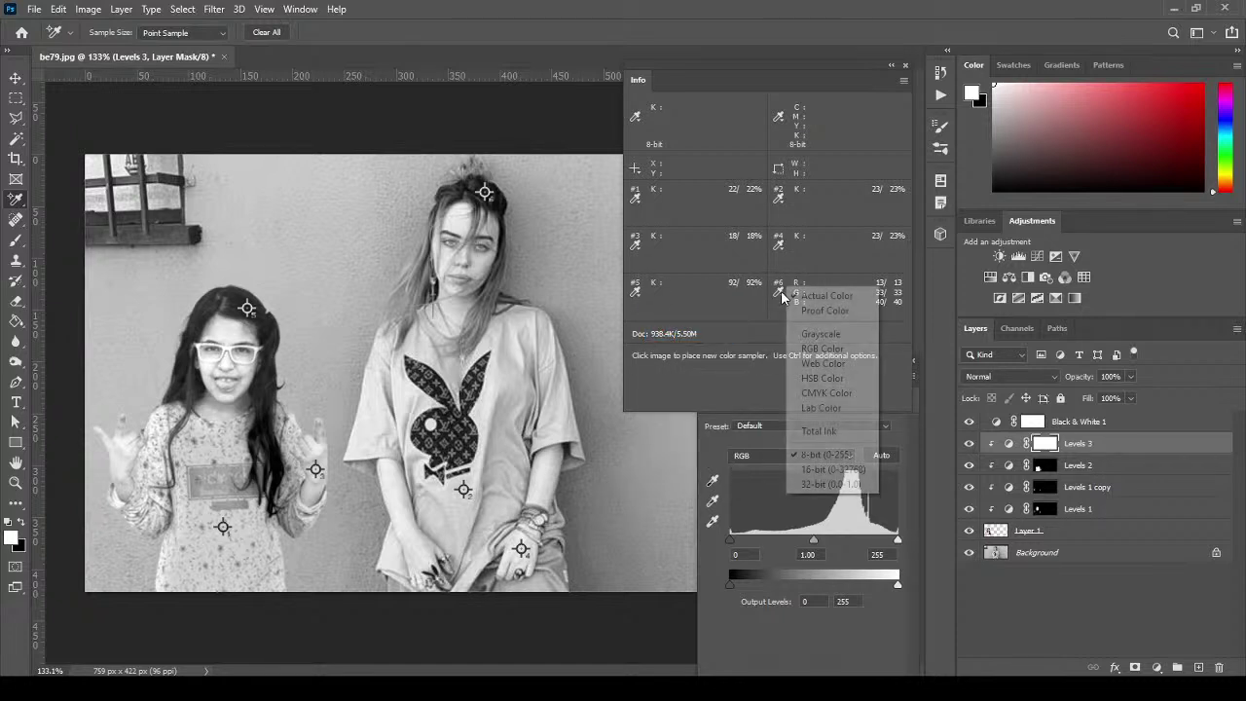
click(835, 334)
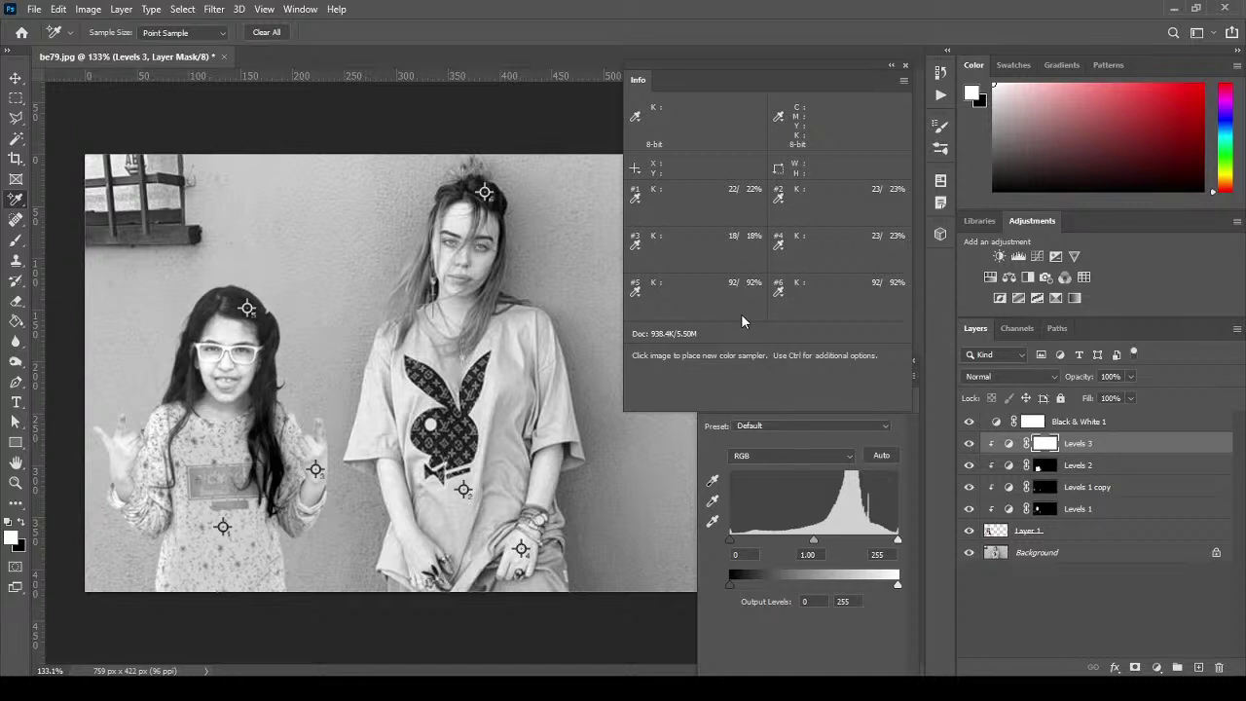
click(1144, 424)
click(1219, 668)
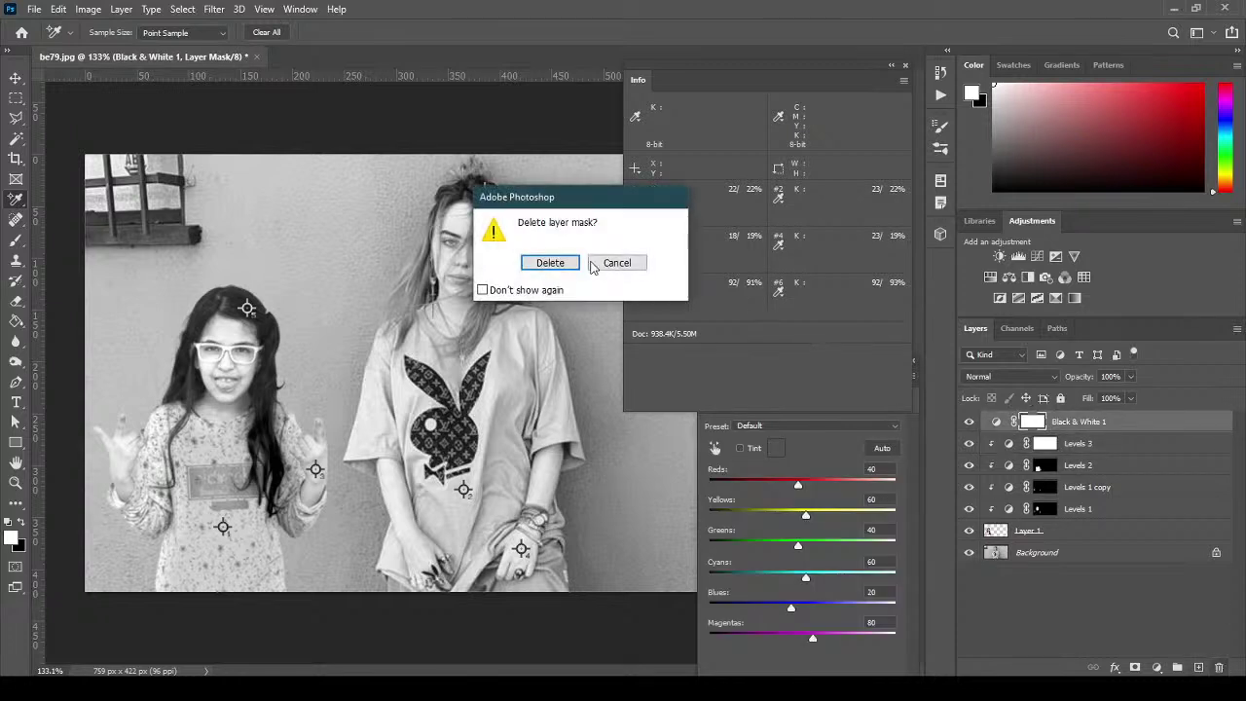
click(551, 263)
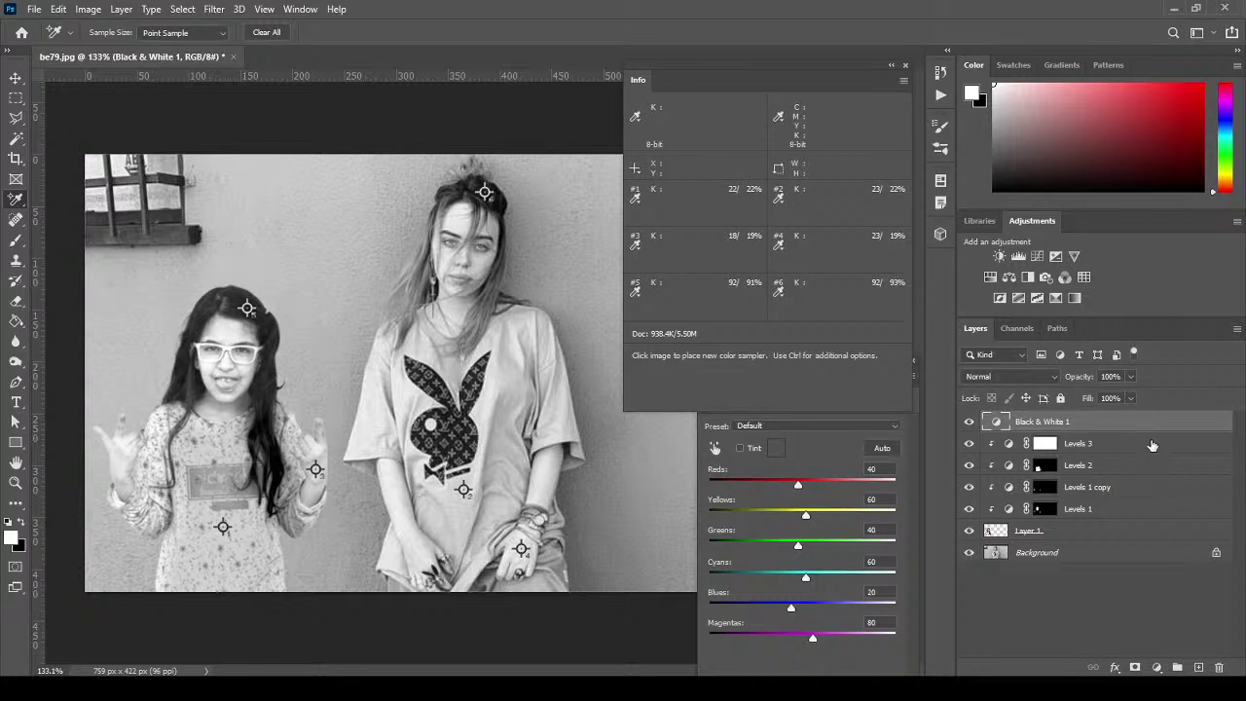
key(ctrl+z)
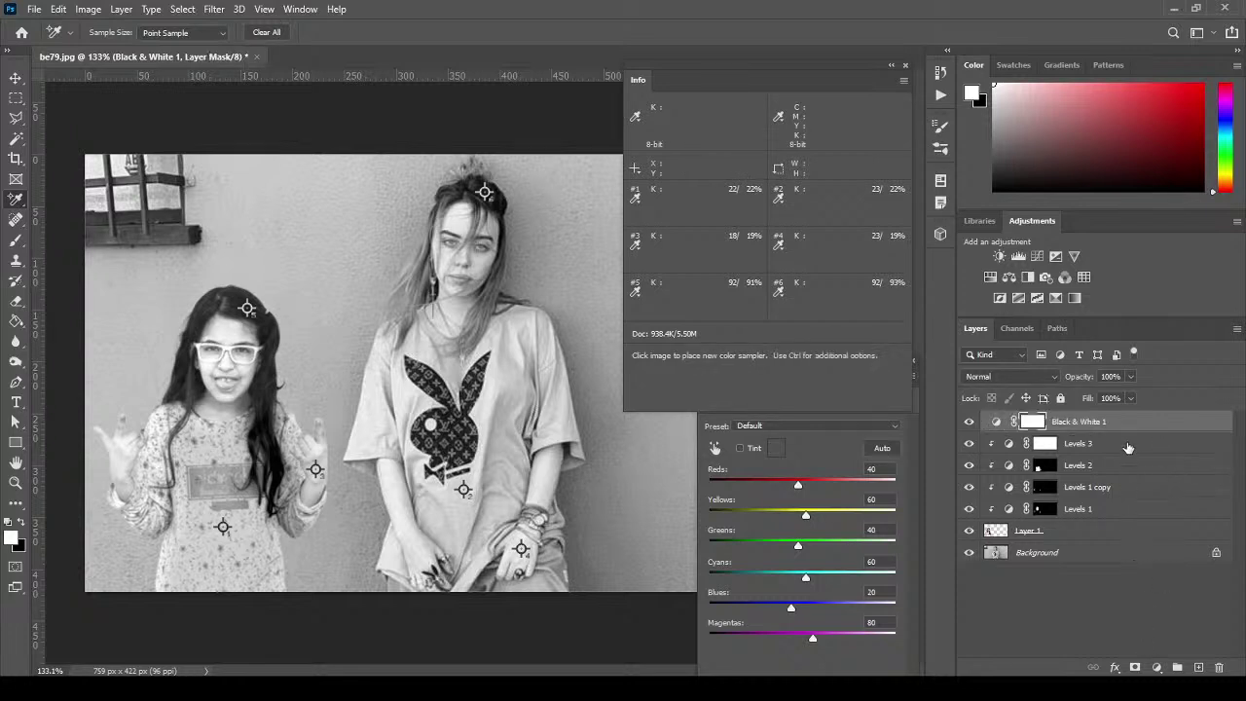
Delete the Levels 3 adjustment layer.
click(1158, 443)
click(1219, 668)
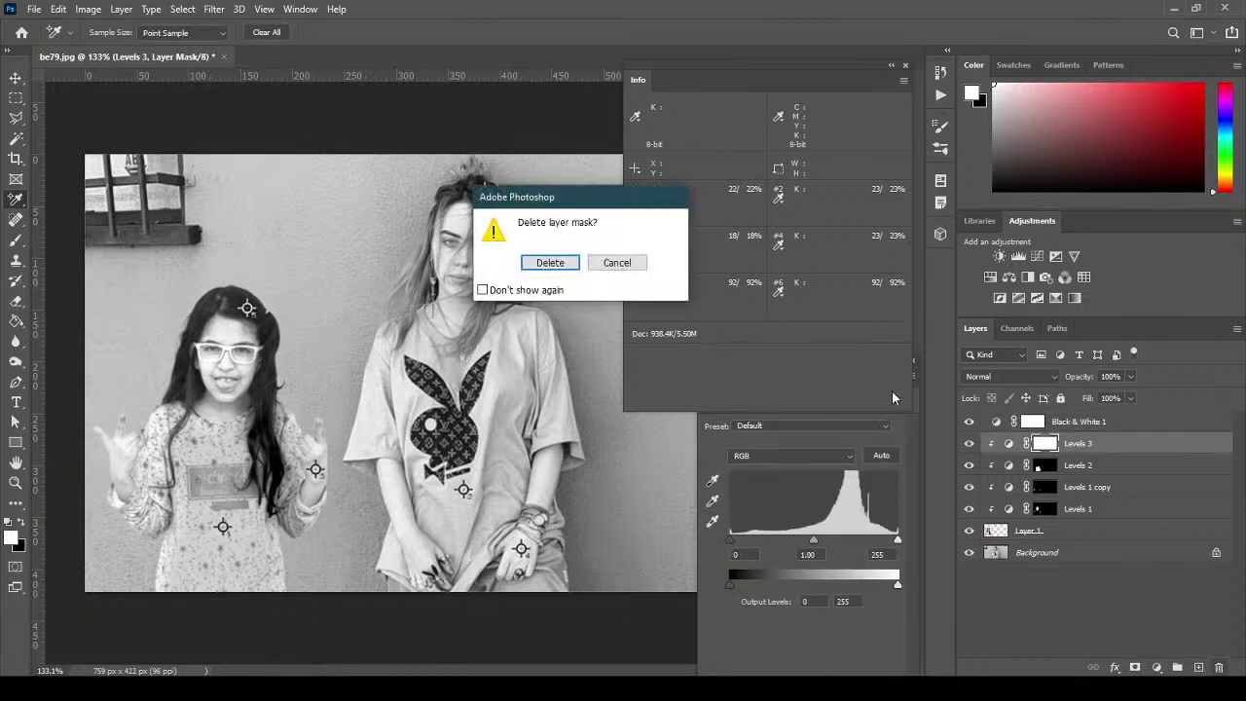
click(634, 264)
click(1010, 445)
click(1218, 667)
click(553, 264)
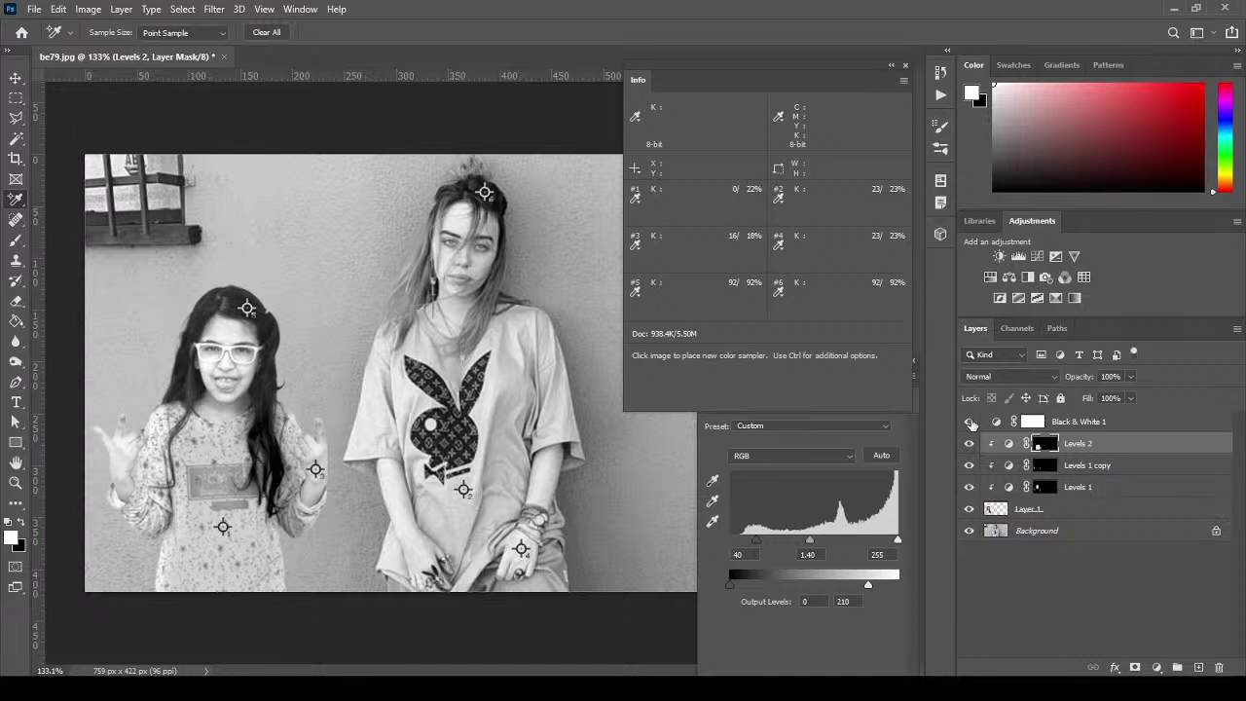
Compare the composite in color and in grayscale, leaving the Black & White 1 adjustment hidden.
click(969, 422)
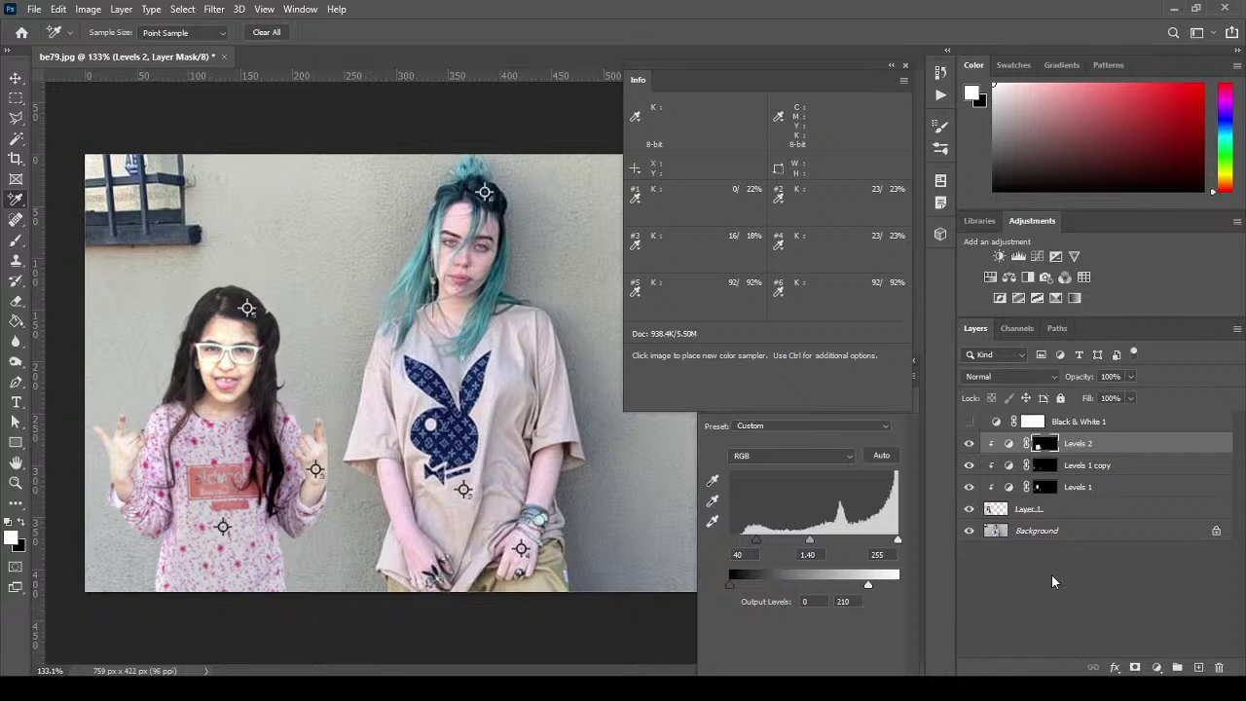
click(968, 421)
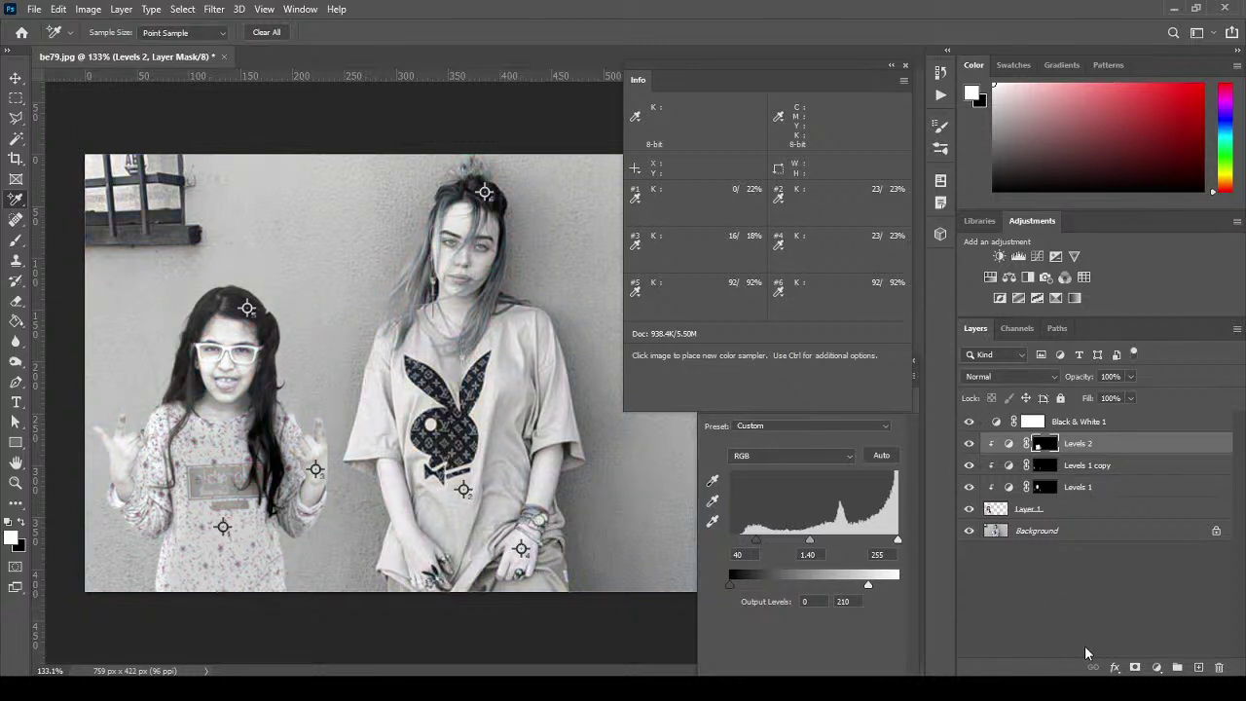
click(969, 421)
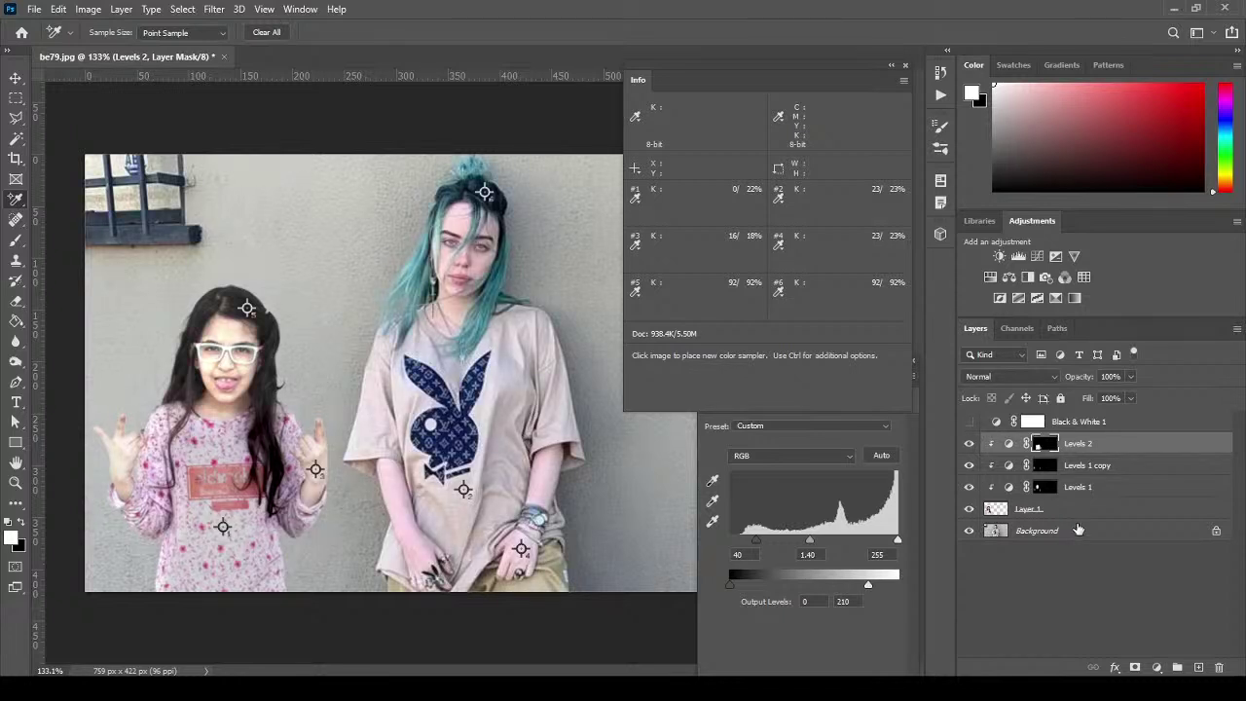
Add a Selective Color adjustment above the Black & White 1 layer and target the Reds.
click(1156, 422)
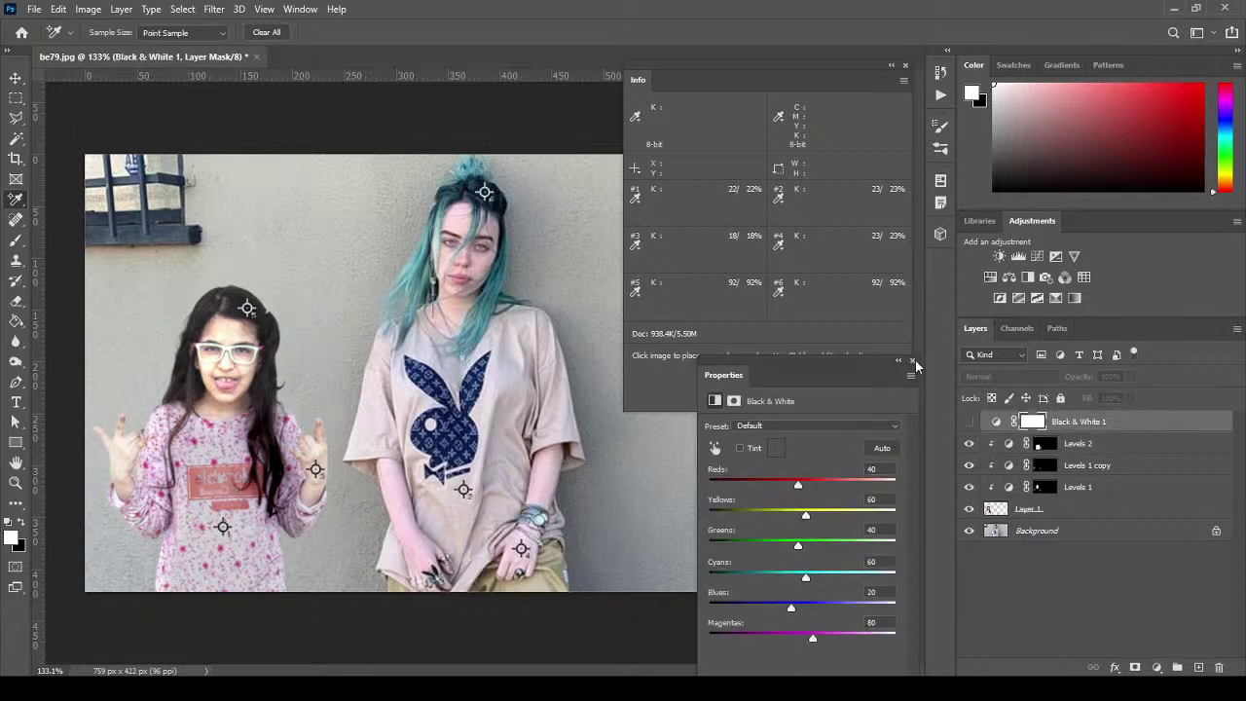
click(912, 361)
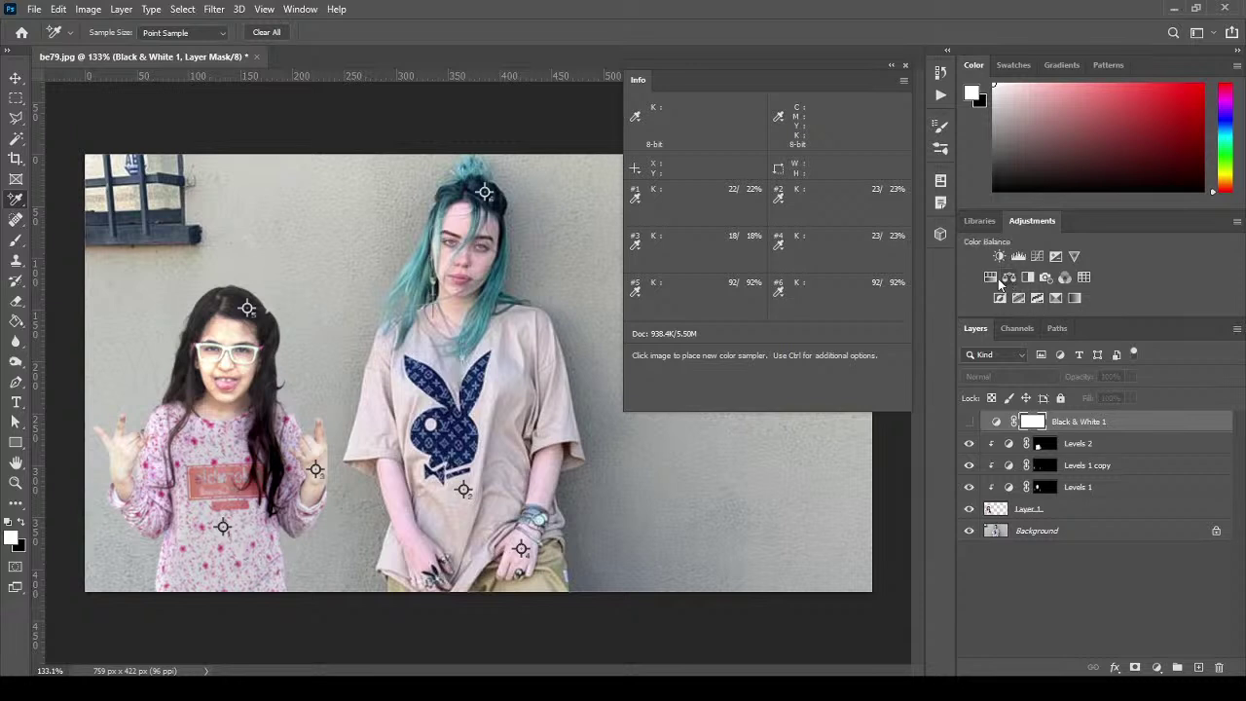
click(1056, 299)
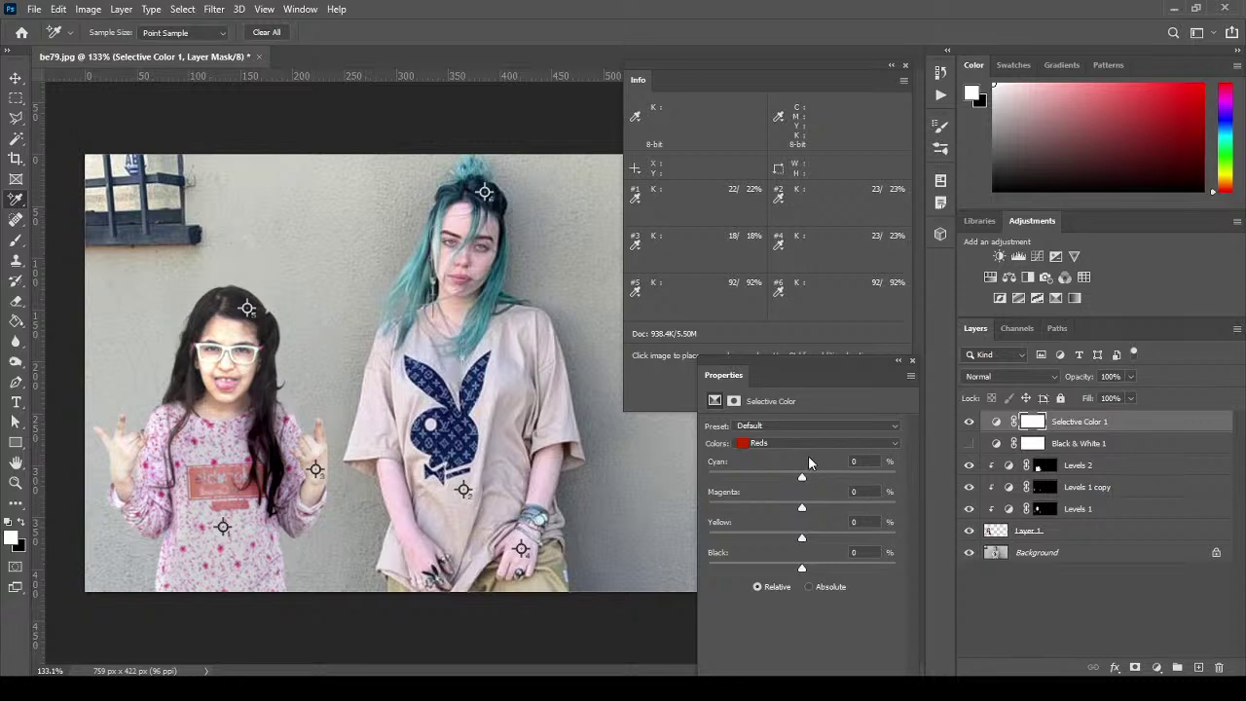
click(776, 442)
click(778, 447)
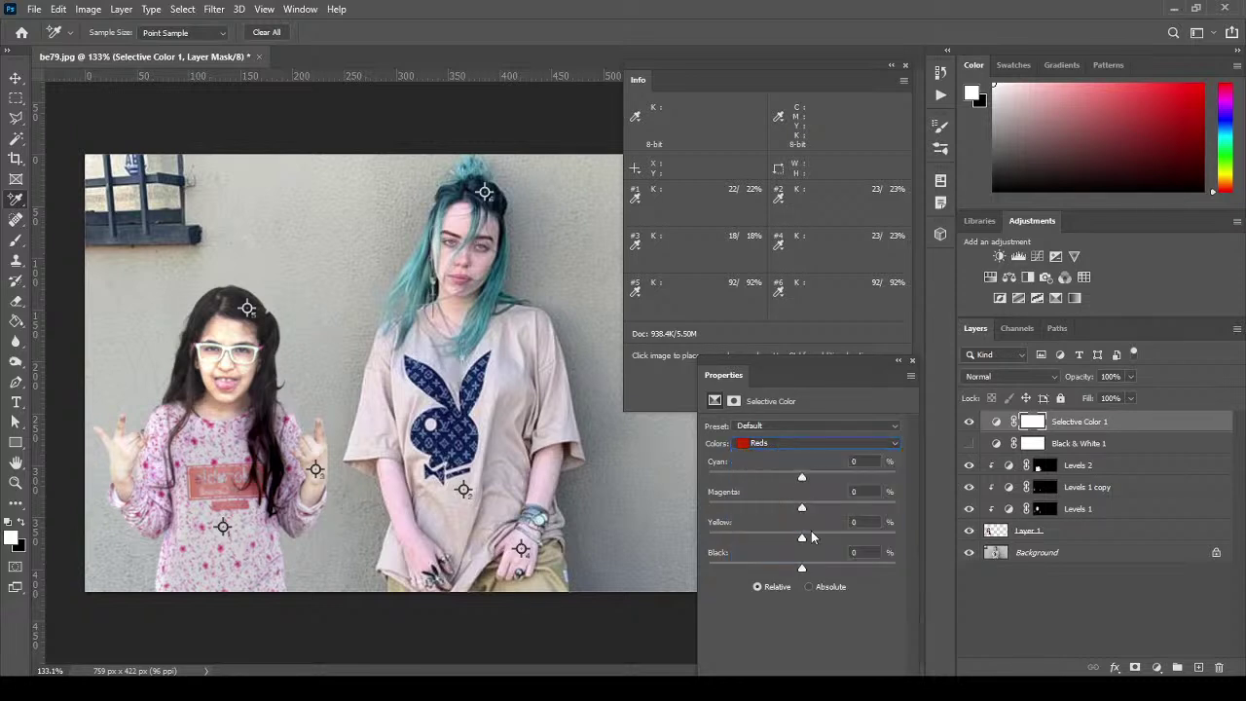
Lower the Black value to about -100 for the Reds, Yellows and Greens in Selective Color 1.
drag(801, 564, 708, 573)
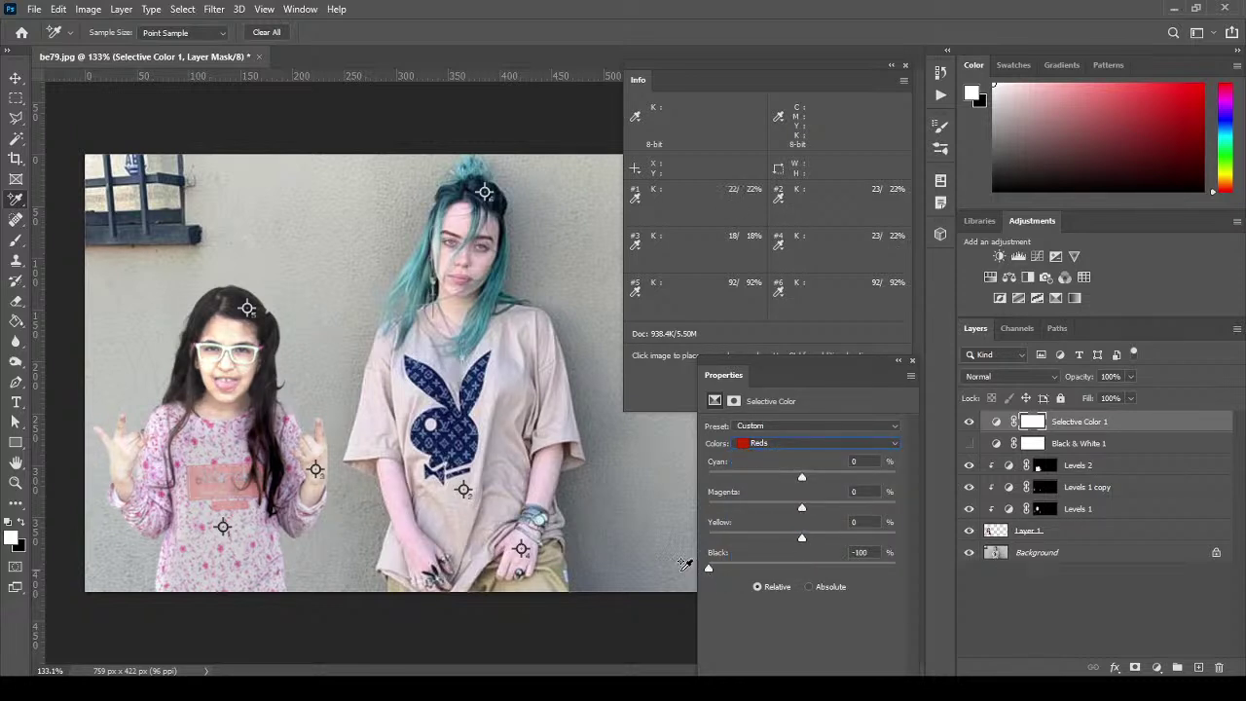
click(799, 442)
click(796, 471)
drag(799, 569, 717, 567)
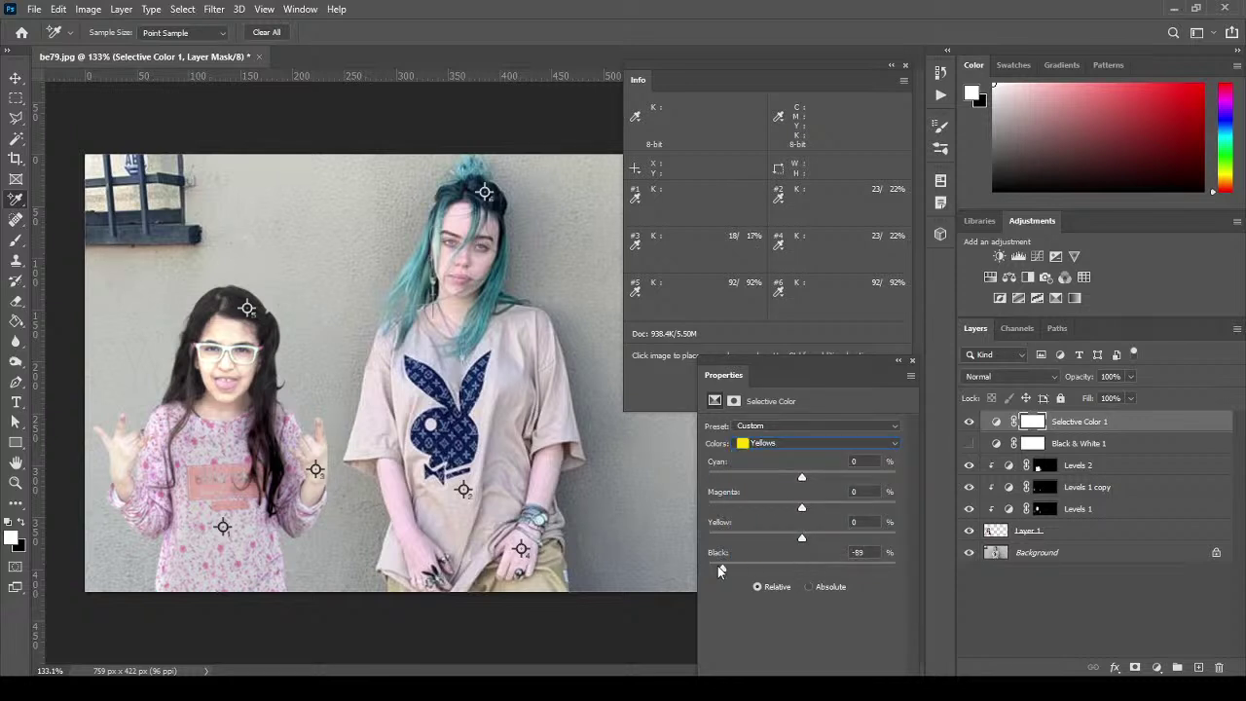
click(806, 443)
click(804, 483)
drag(800, 569, 711, 569)
Set Black to -100 for the Cyans, Blues and Magentas in Selective Color 1.
click(818, 445)
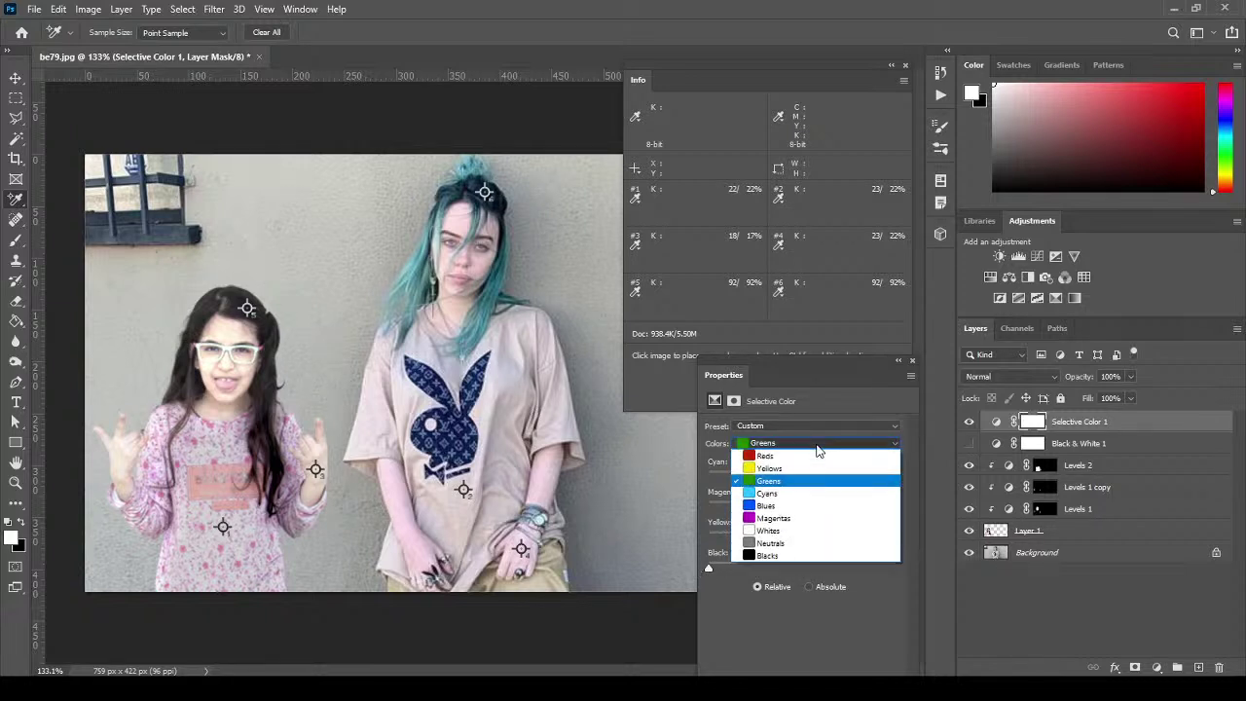
click(800, 493)
drag(800, 571, 665, 567)
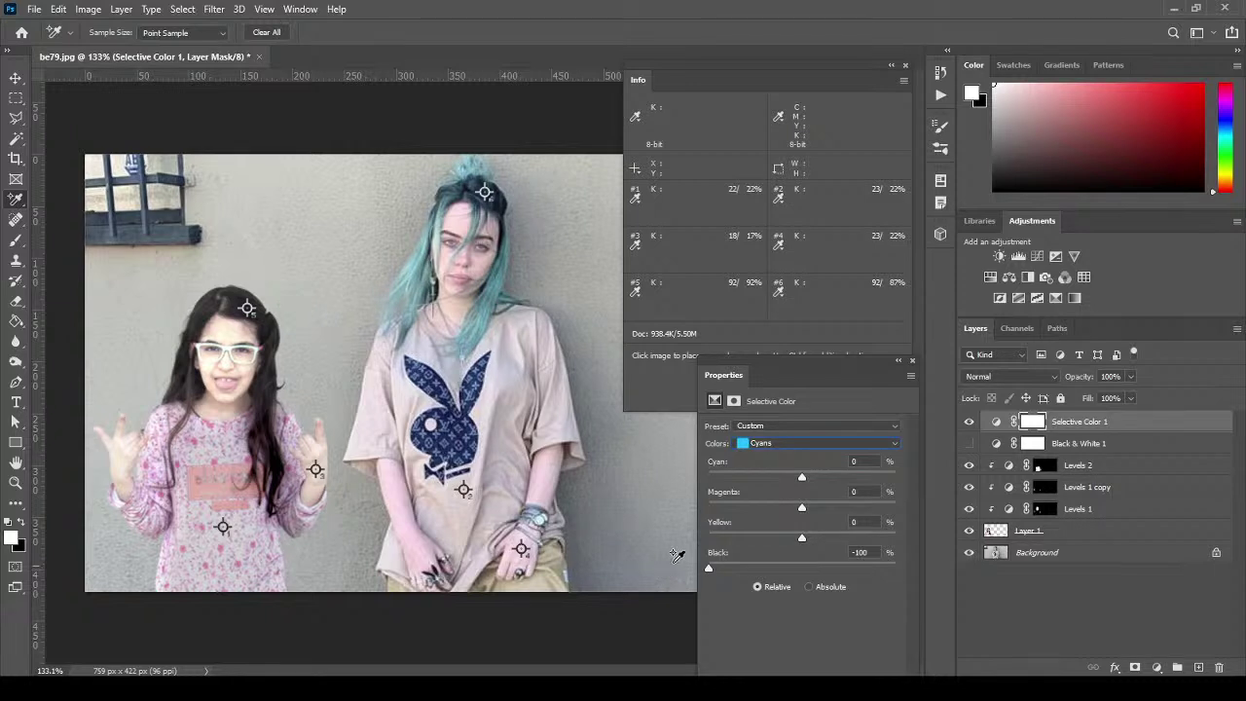
click(783, 445)
click(798, 505)
drag(791, 571, 663, 563)
click(783, 445)
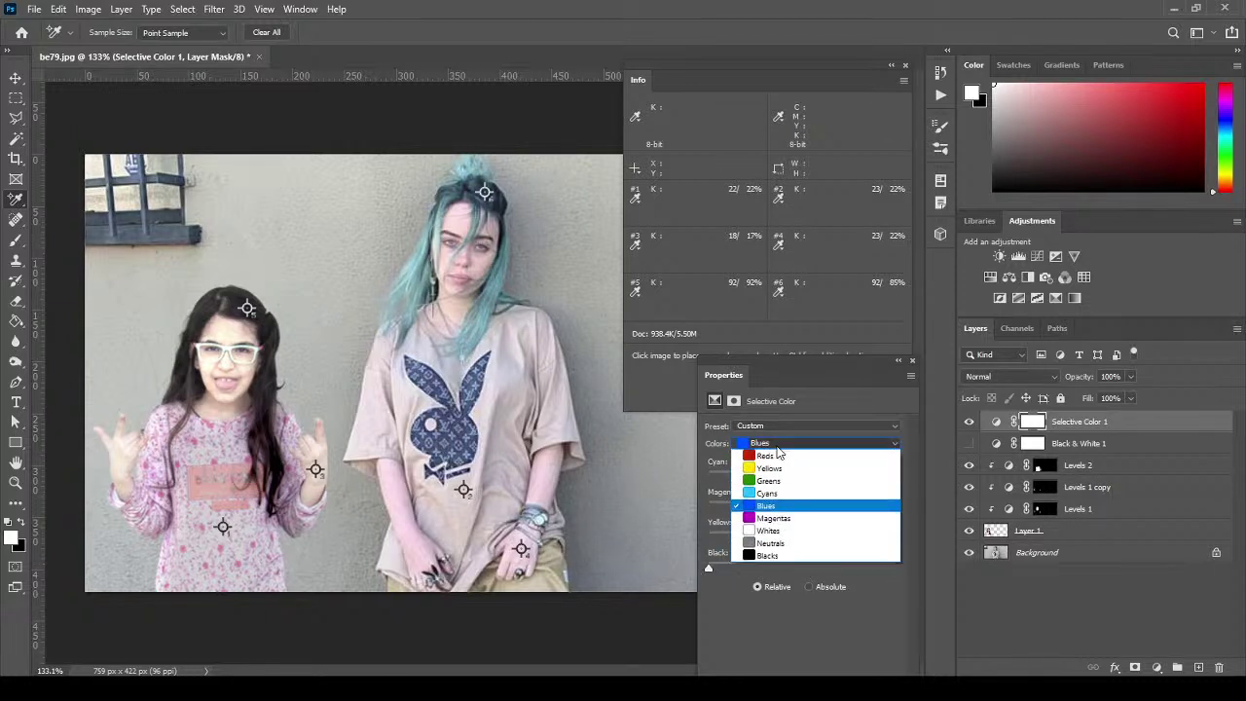
key(Escape)
drag(801, 571, 694, 570)
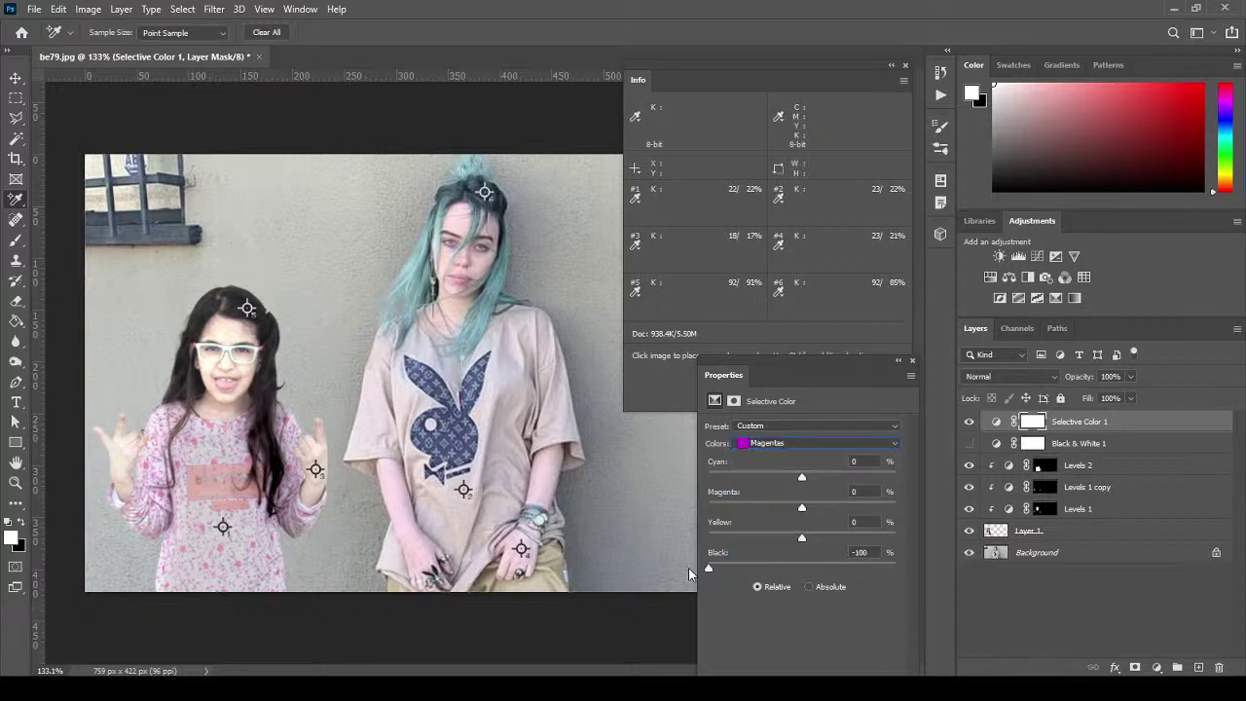
Set Black to +100 for the Whites, Neutrals and Blacks in Selective Color 1.
click(780, 446)
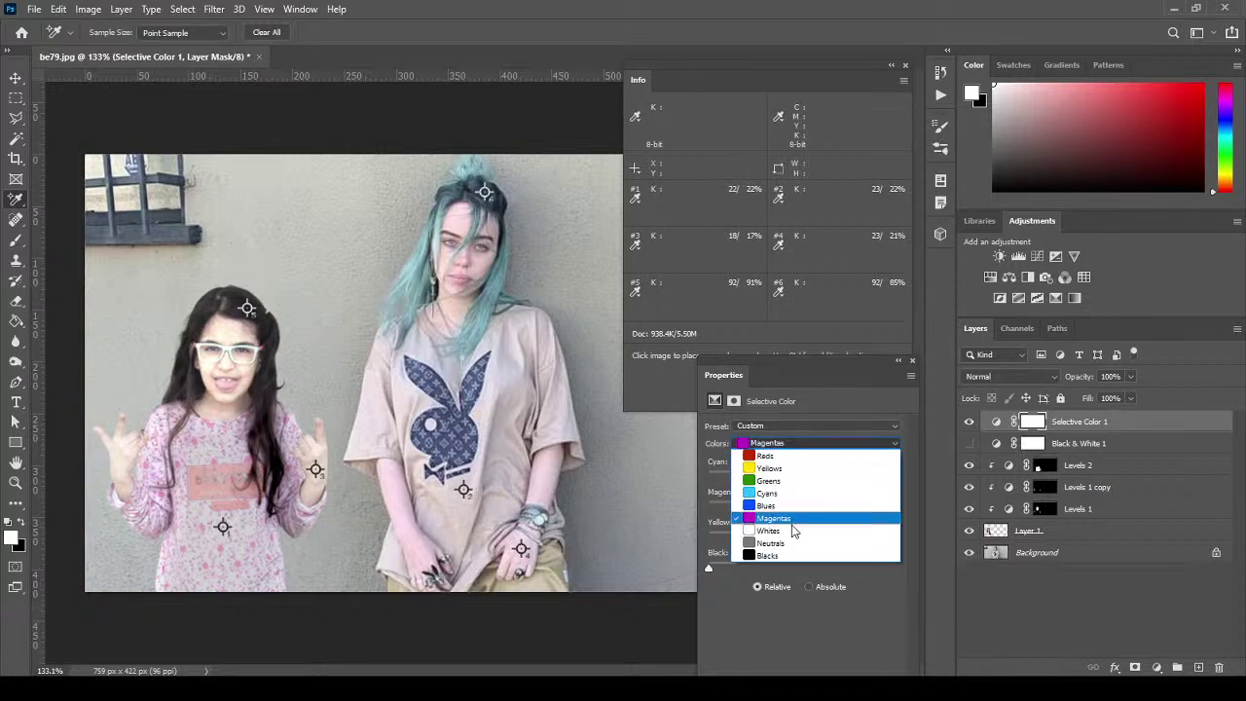
click(793, 532)
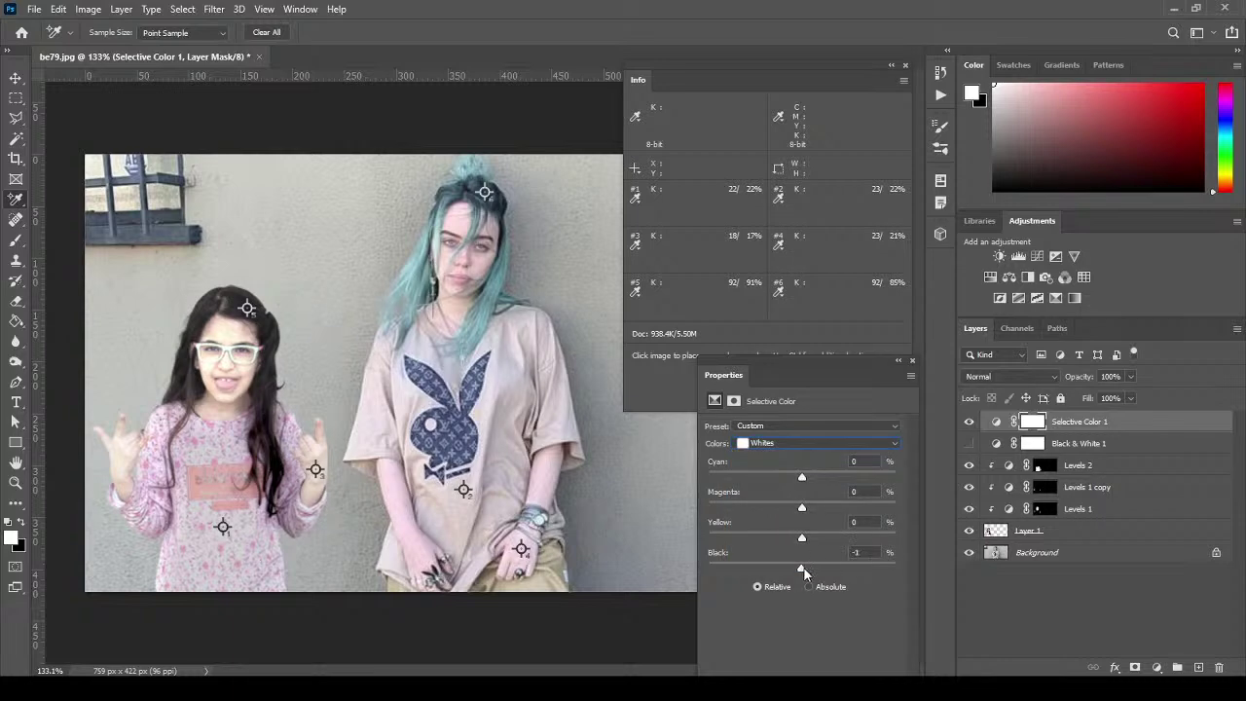
drag(801, 571, 918, 577)
click(779, 446)
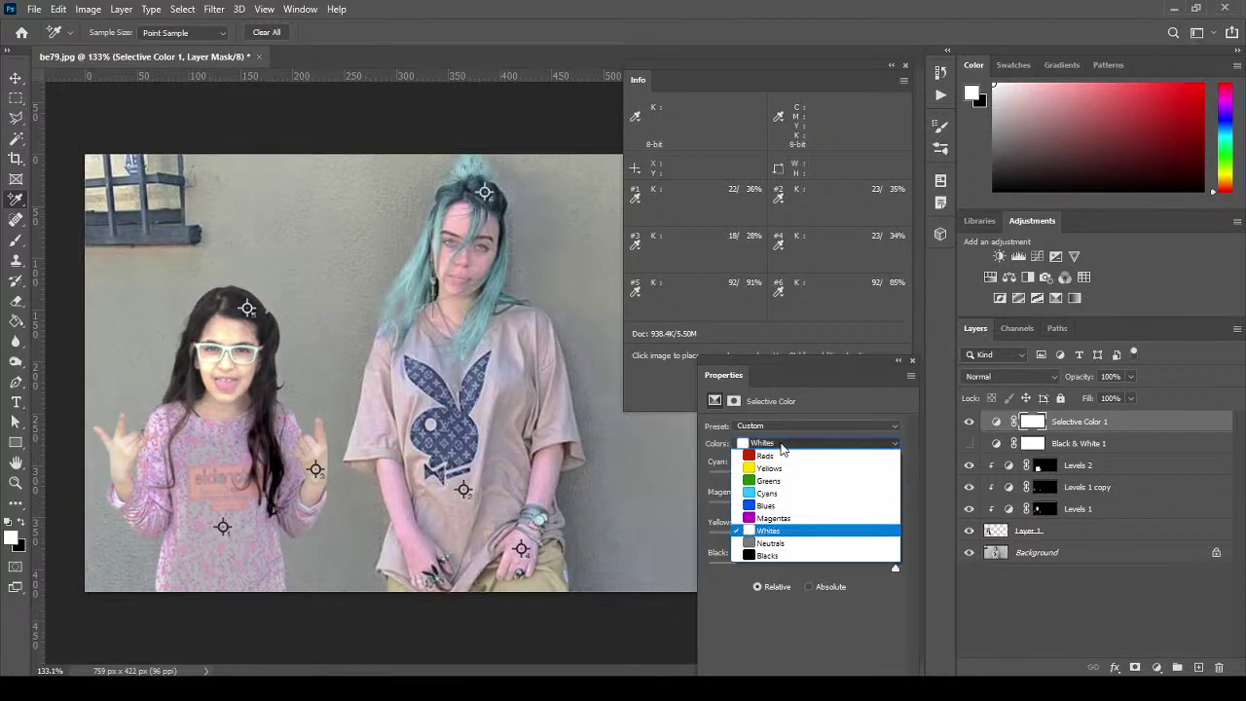
click(789, 547)
drag(802, 571, 948, 585)
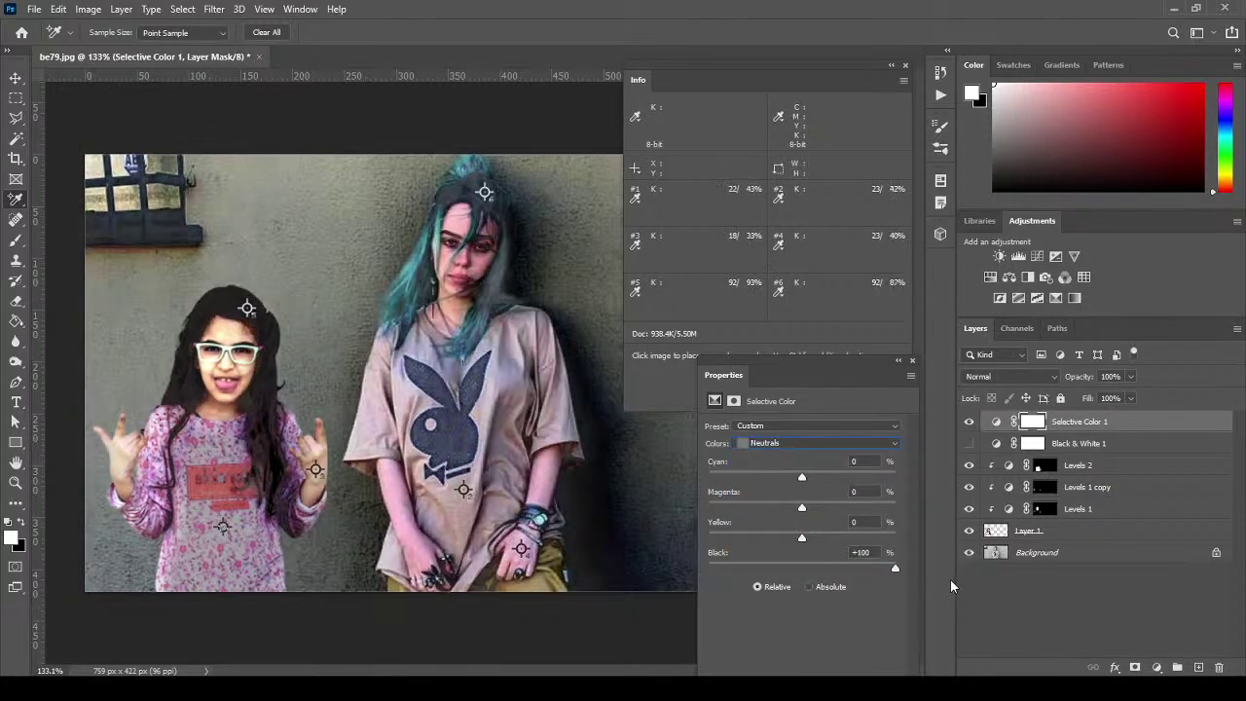
click(779, 446)
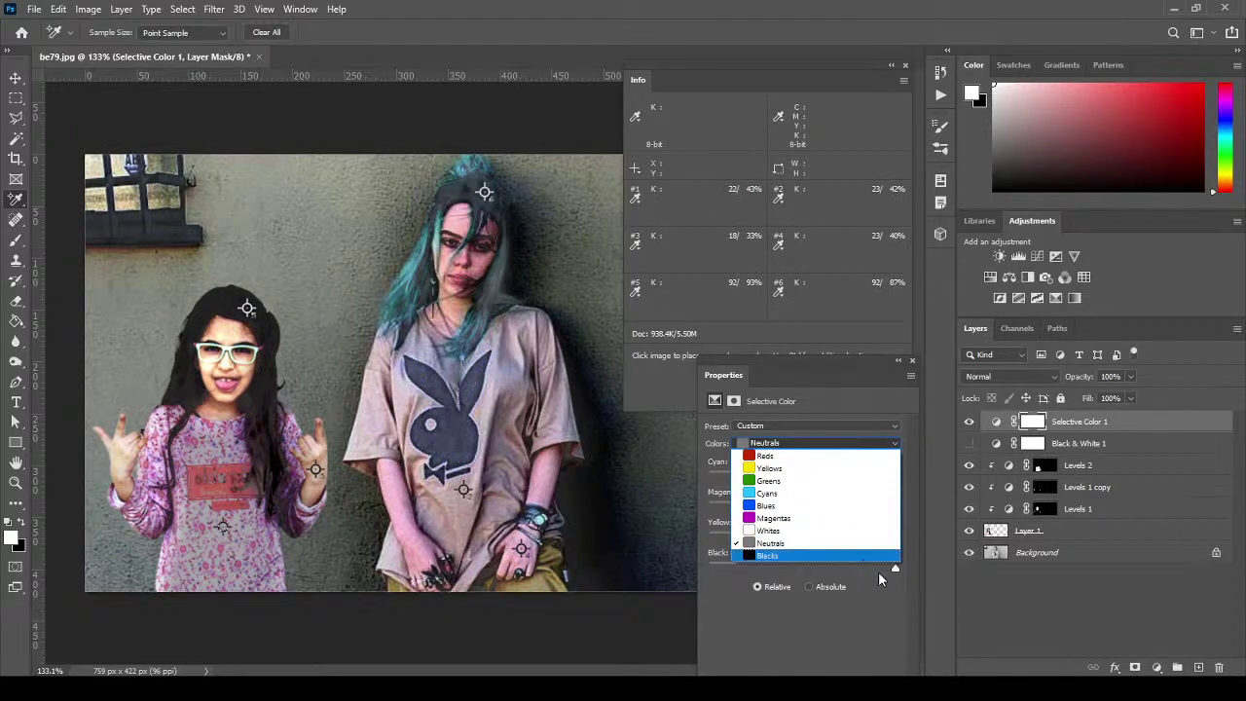
click(803, 554)
drag(804, 570, 926, 571)
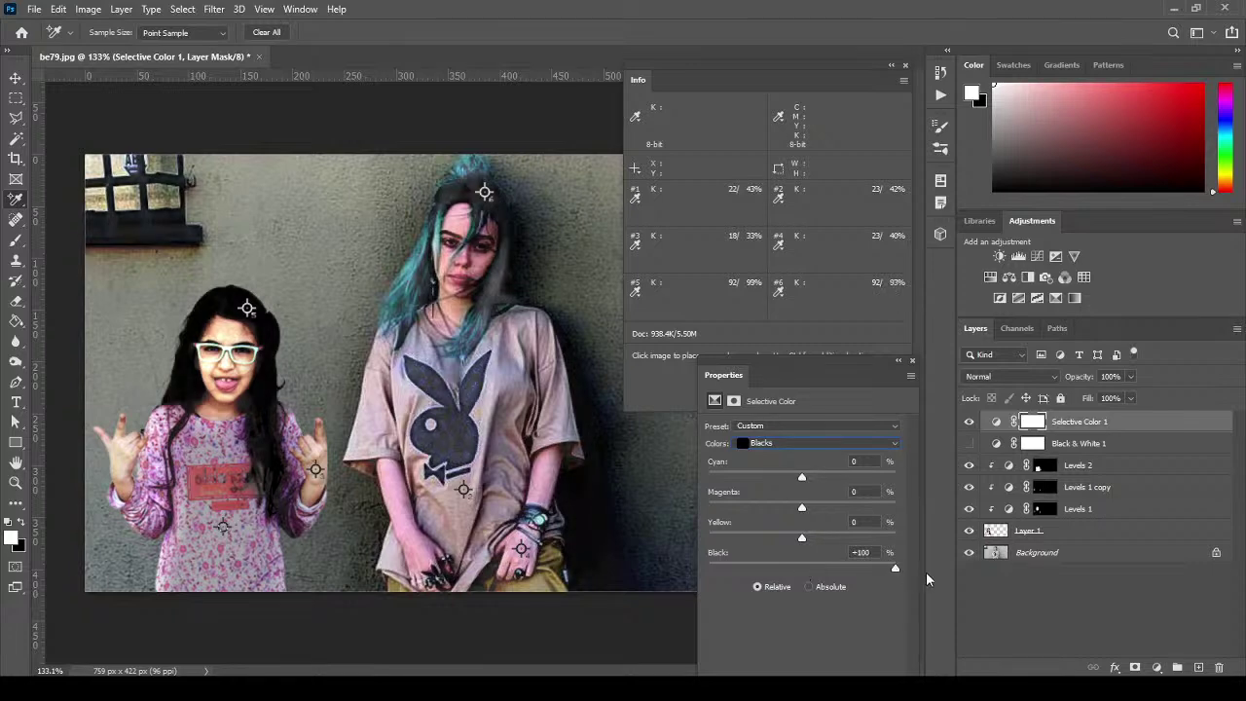
Show the Black & White 1 layer and try Selective Color 1 beneath it before returning it above.
click(968, 443)
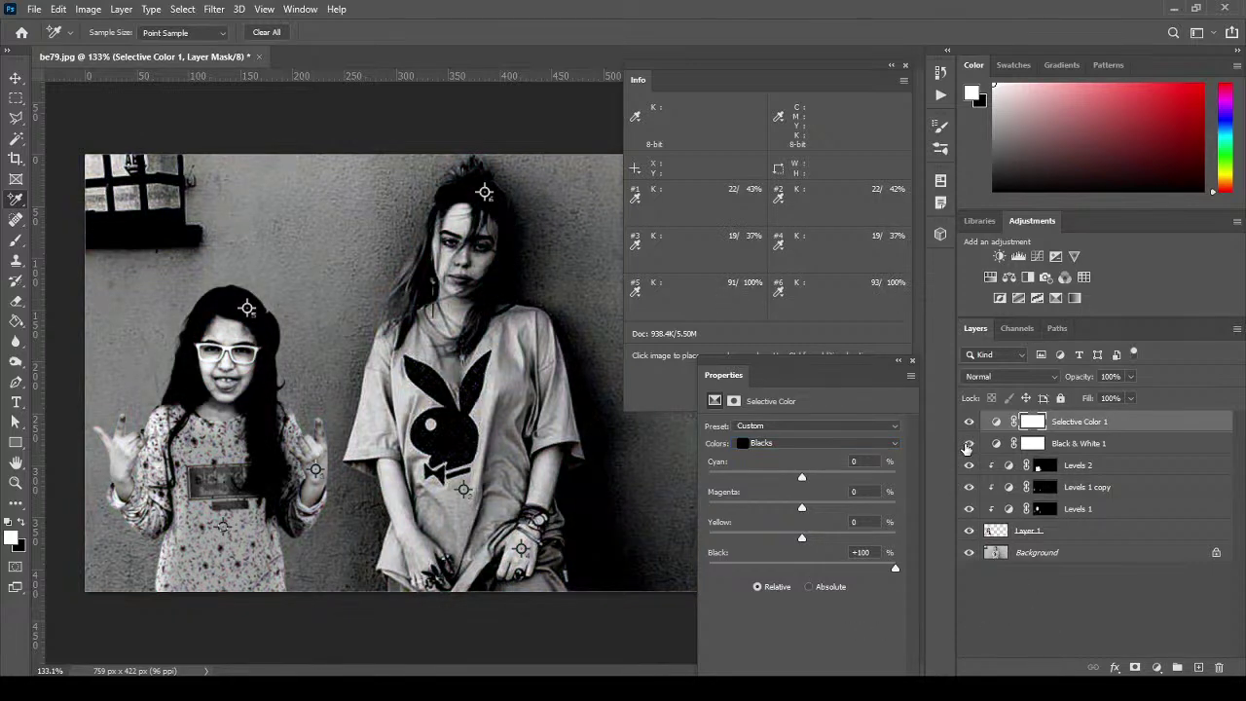
drag(1097, 421, 1138, 457)
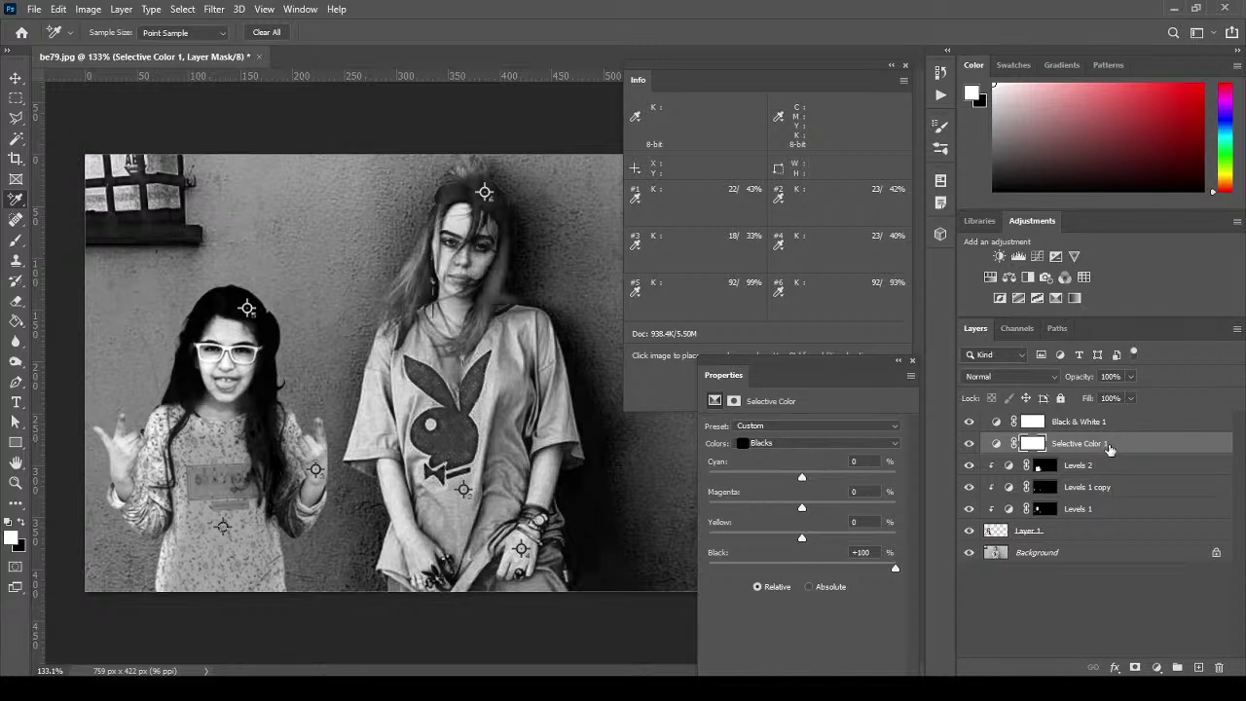
drag(1111, 448, 1118, 417)
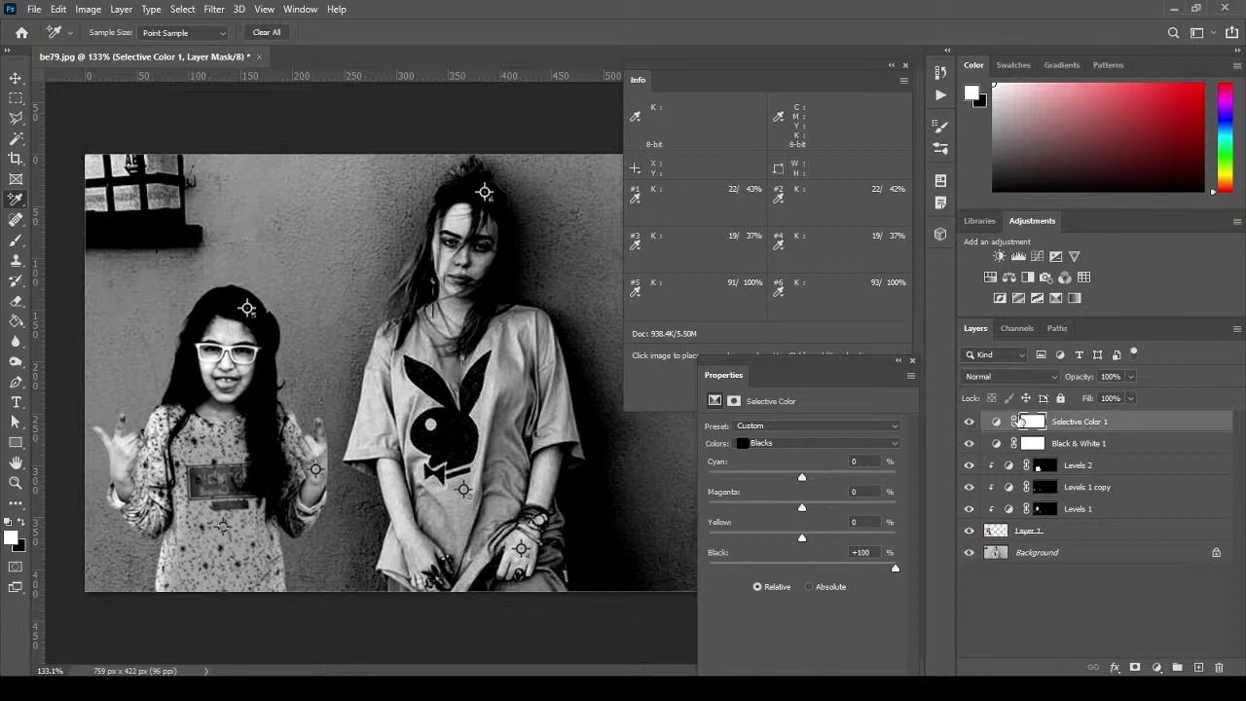
click(913, 360)
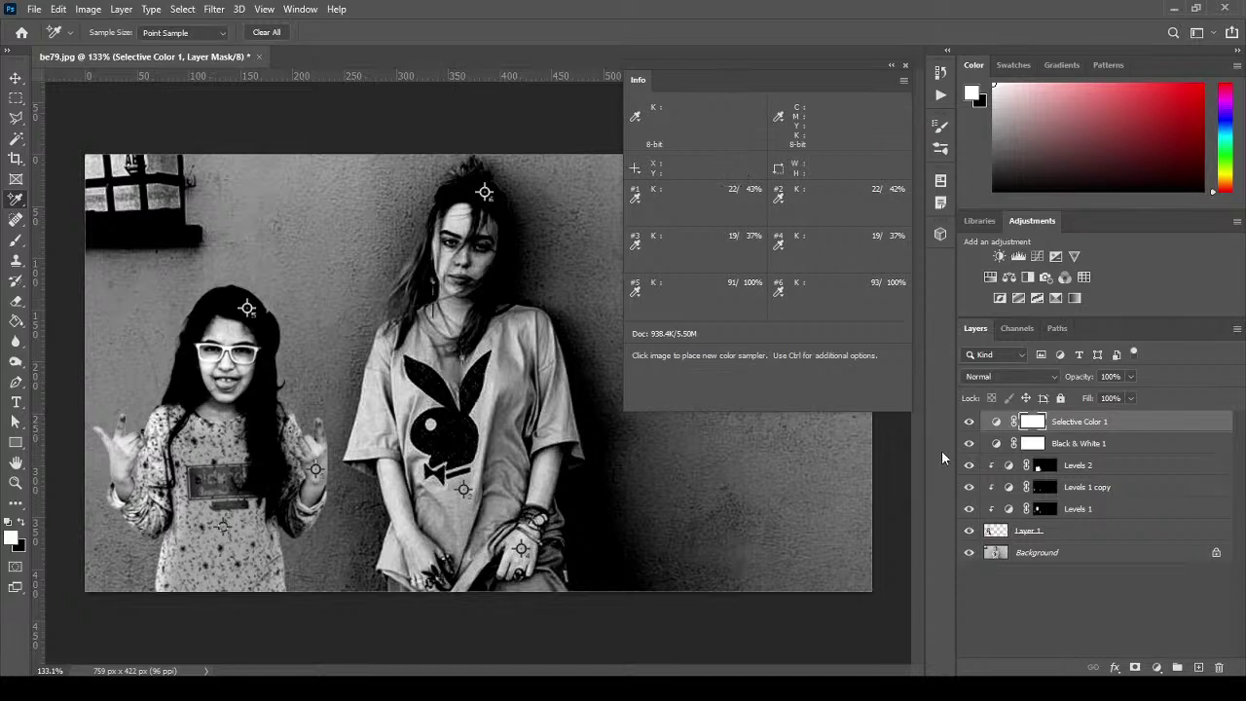
Compare the composite with and without the Selective Color 1 and Black & White 1 layers, leaving both shown.
click(969, 422)
click(969, 443)
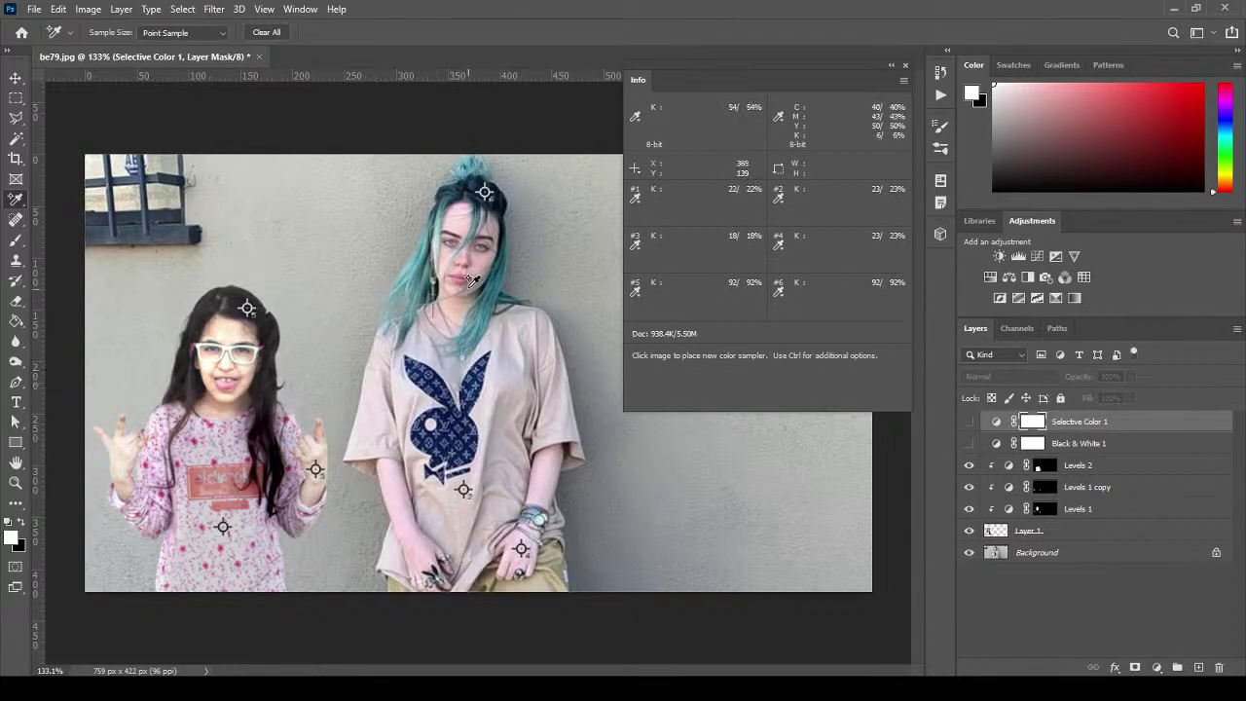
click(968, 442)
click(968, 421)
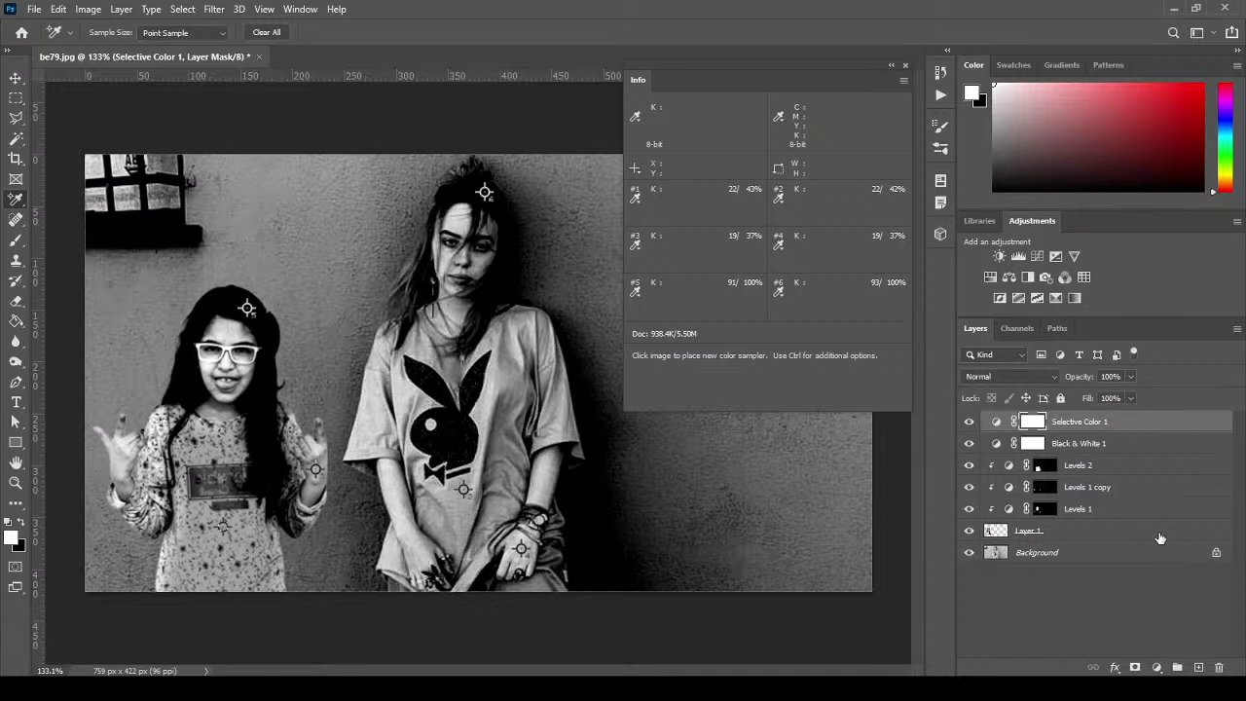
Add a Hue/Saturation adjustment above Levels 2, clipped to the girl's layer.
click(1166, 469)
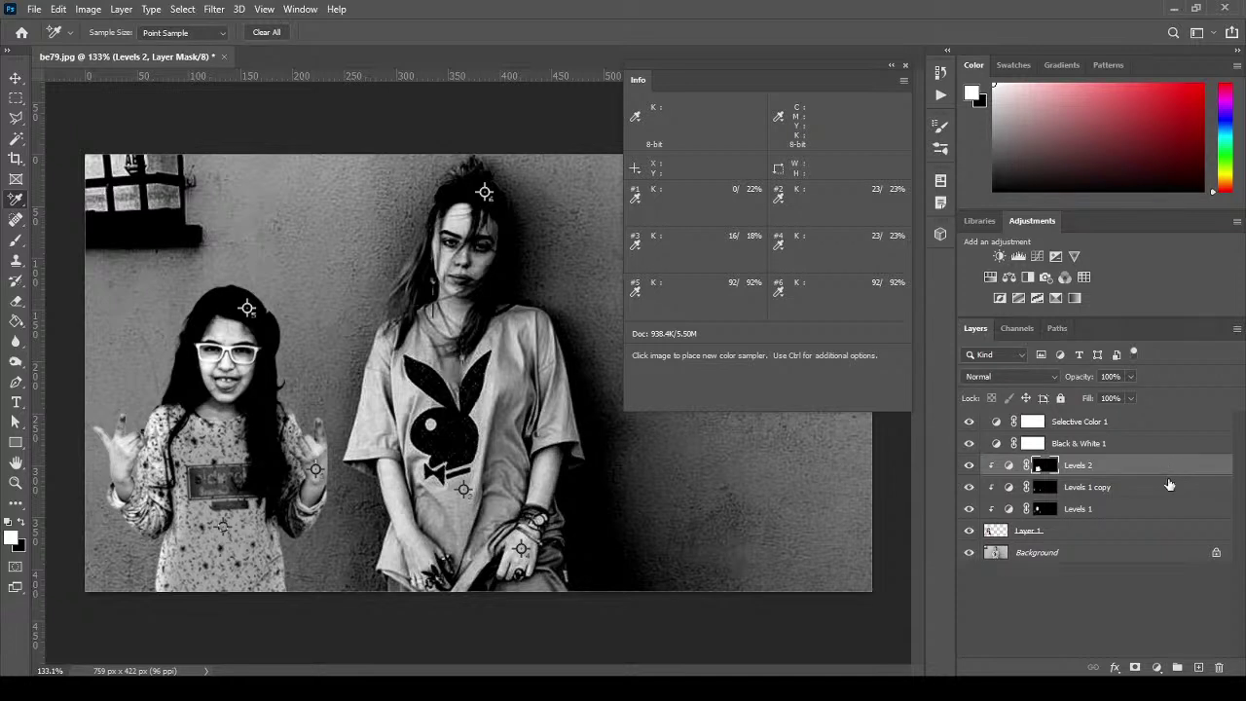
click(989, 278)
drag(795, 357, 748, 230)
click(755, 567)
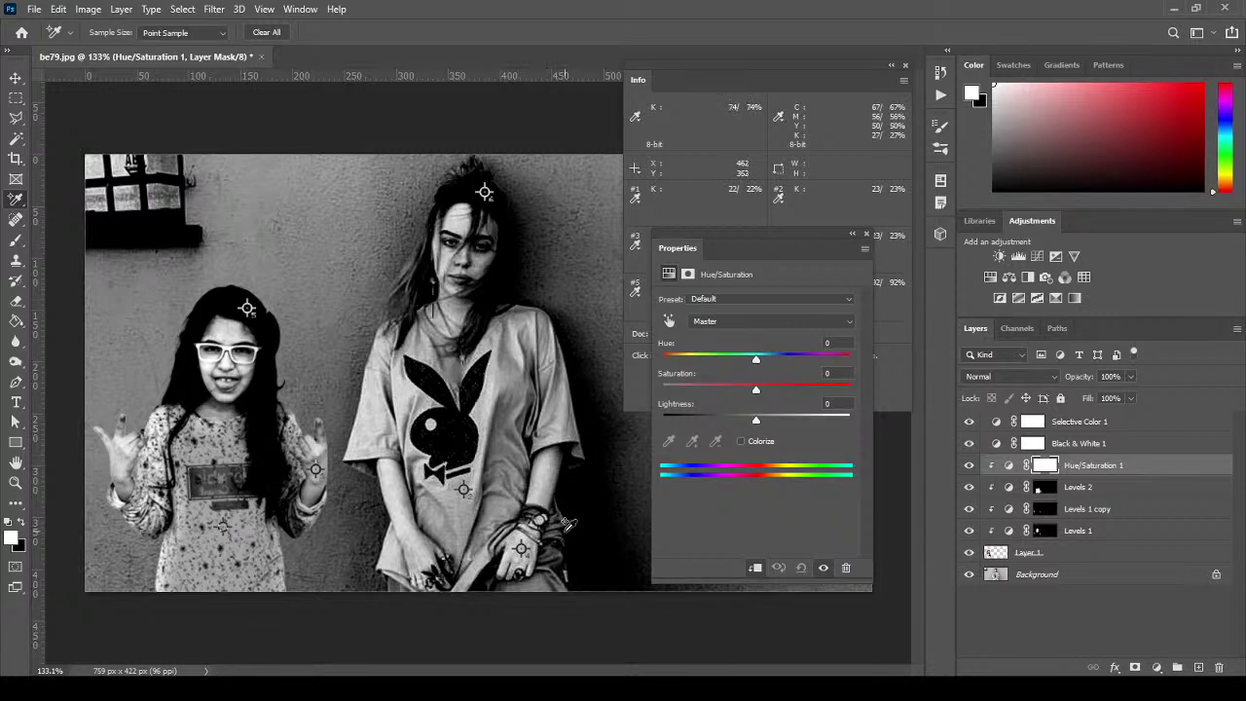
Desaturate colors sampled on the girl's face and shirt with on-image adjustment, setting Yellows saturation to -60 and Magentas to -29.
click(670, 323)
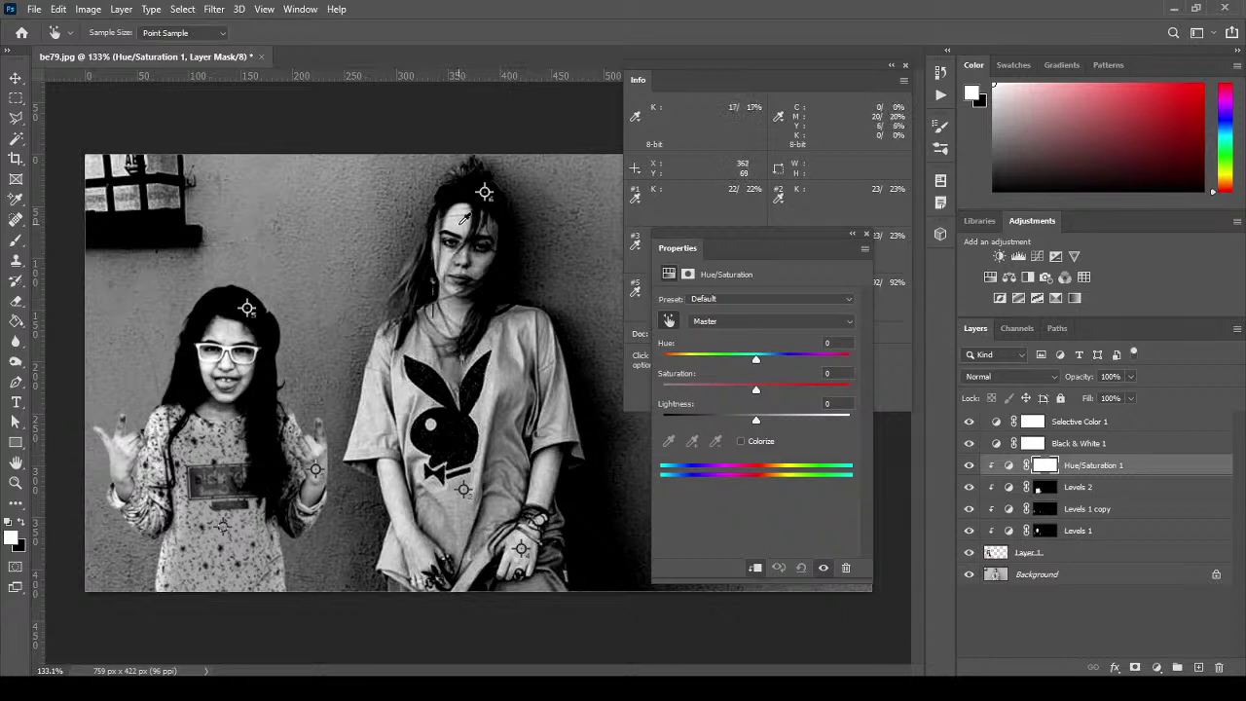
drag(227, 331, 158, 332)
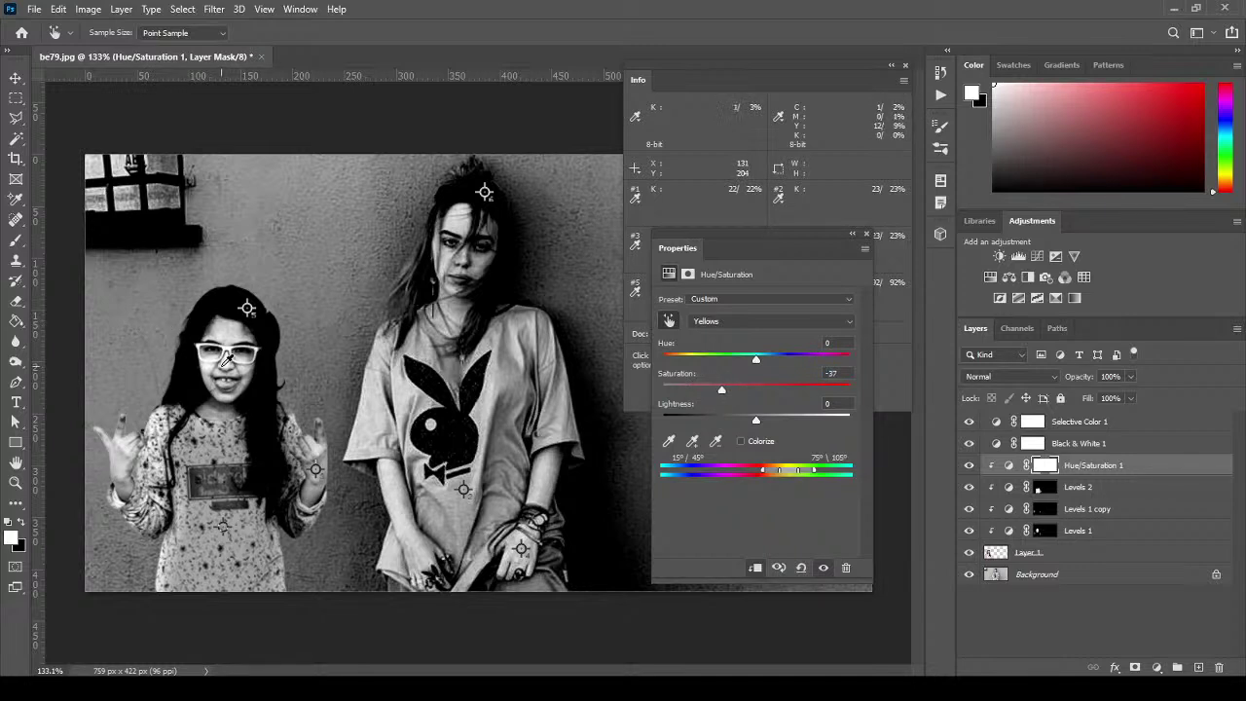
mouse_move(210, 367)
mouse_down()
mouse_move(166, 371)
mouse_move(231, 374)
mouse_up()
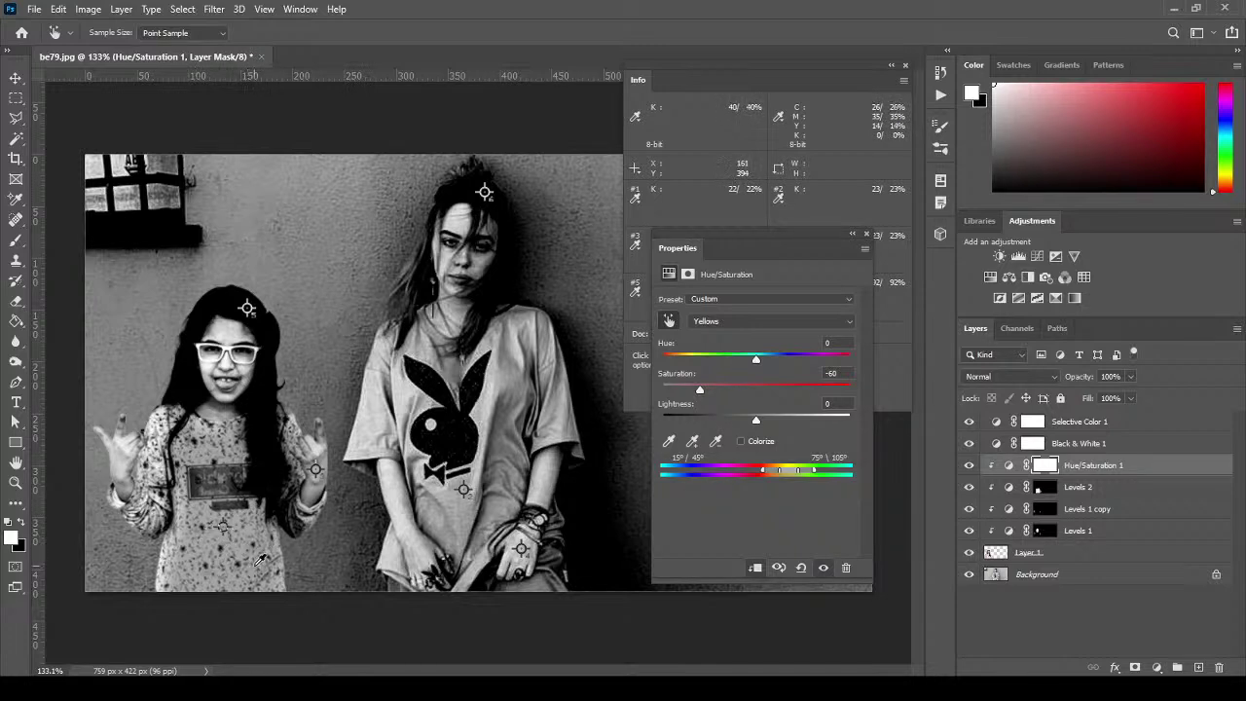
drag(259, 549, 222, 544)
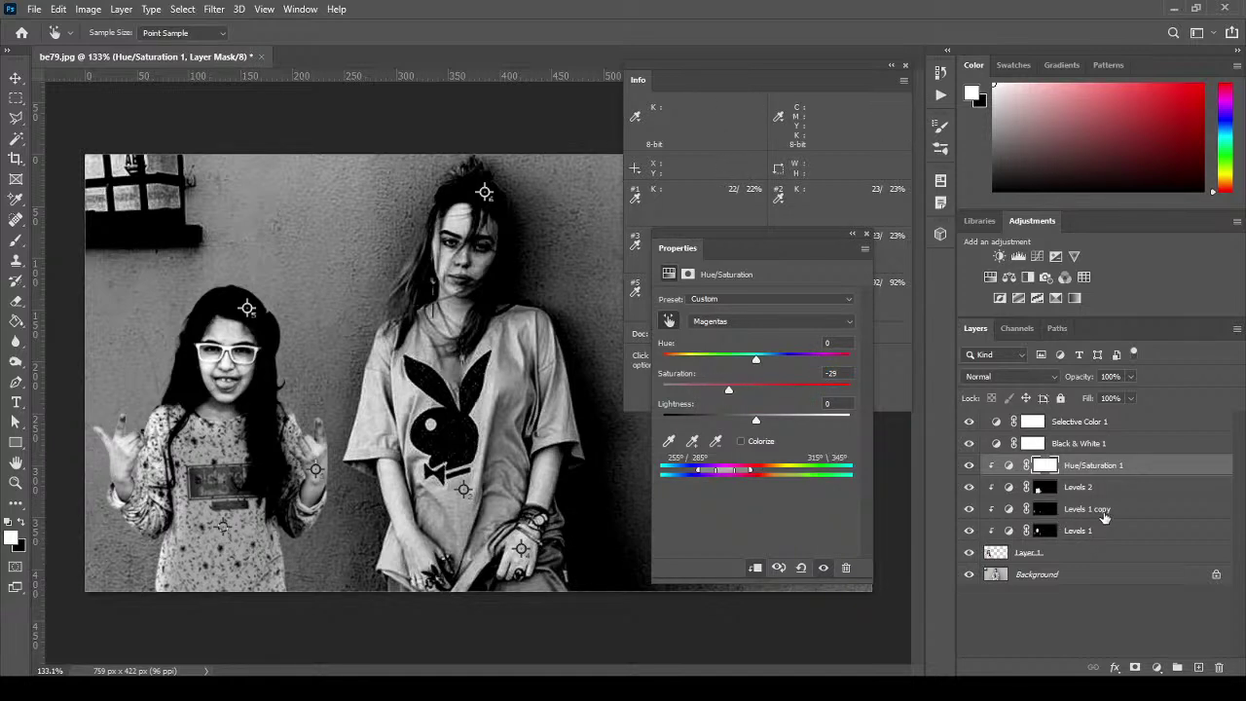
Hide Black & White 1 and Selective Color 1, and try placing Hue/Saturation 1 directly above Layer 1.
click(968, 443)
click(969, 421)
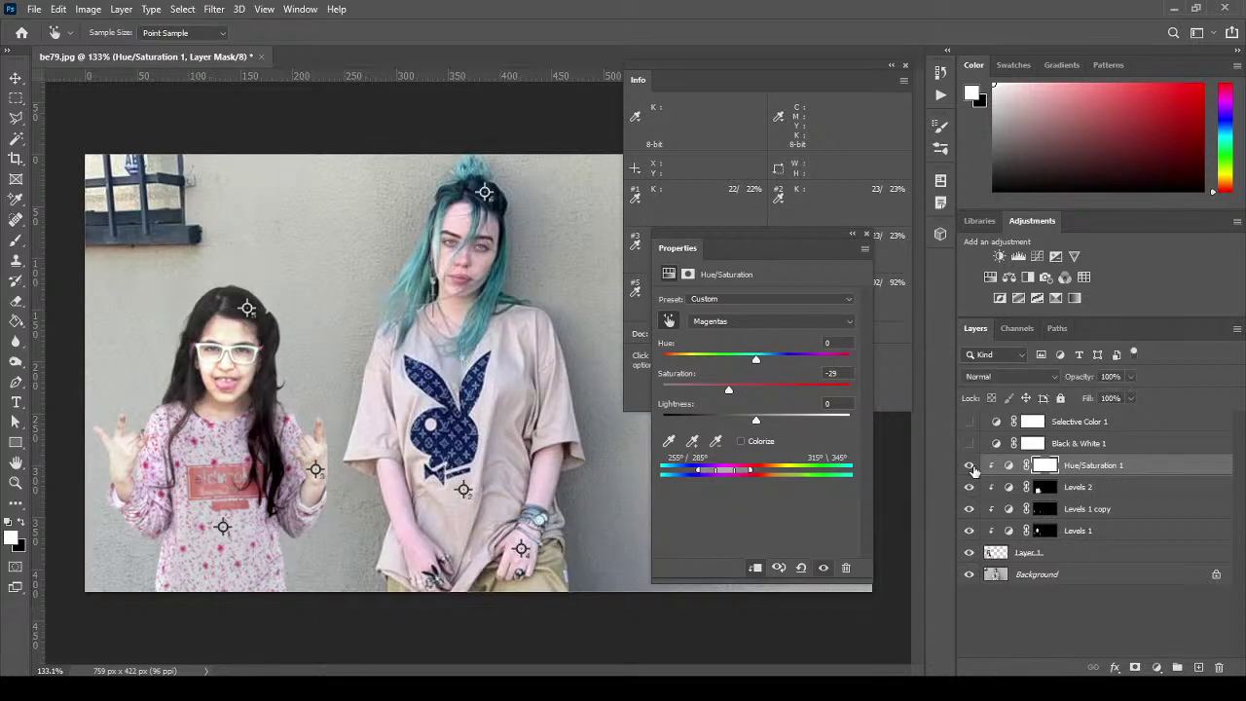
click(969, 465)
drag(1121, 470, 1115, 541)
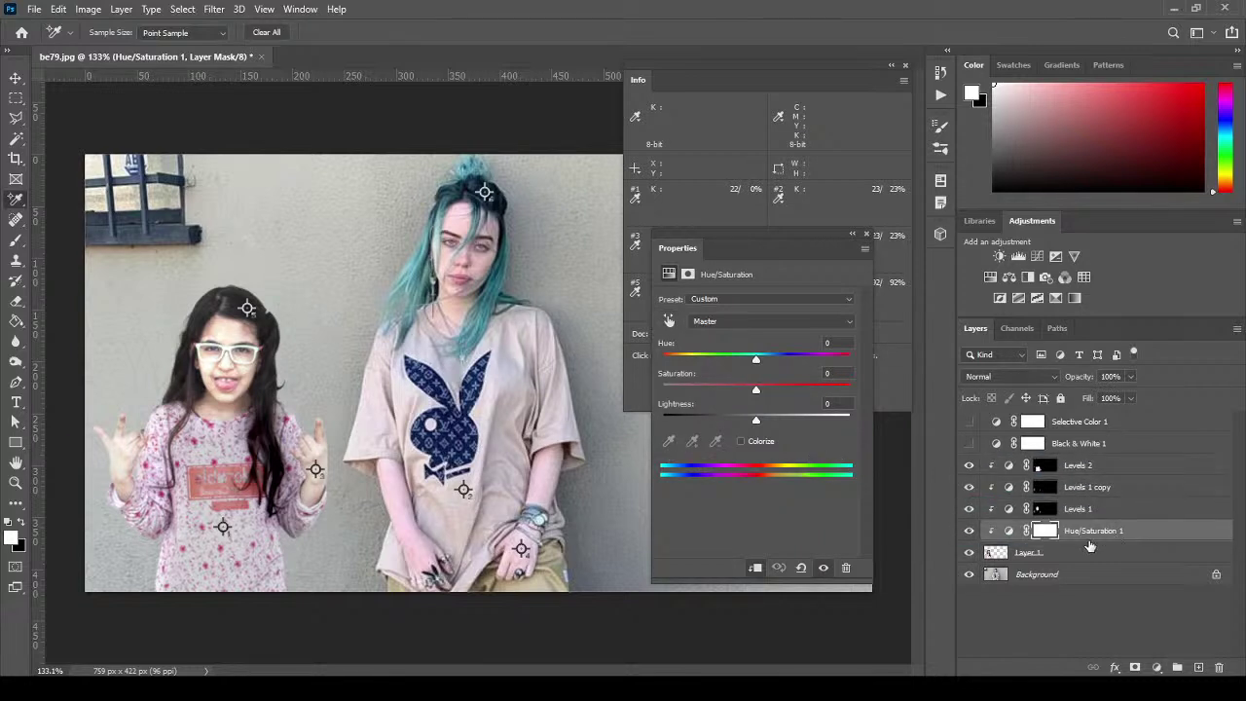
click(1011, 537)
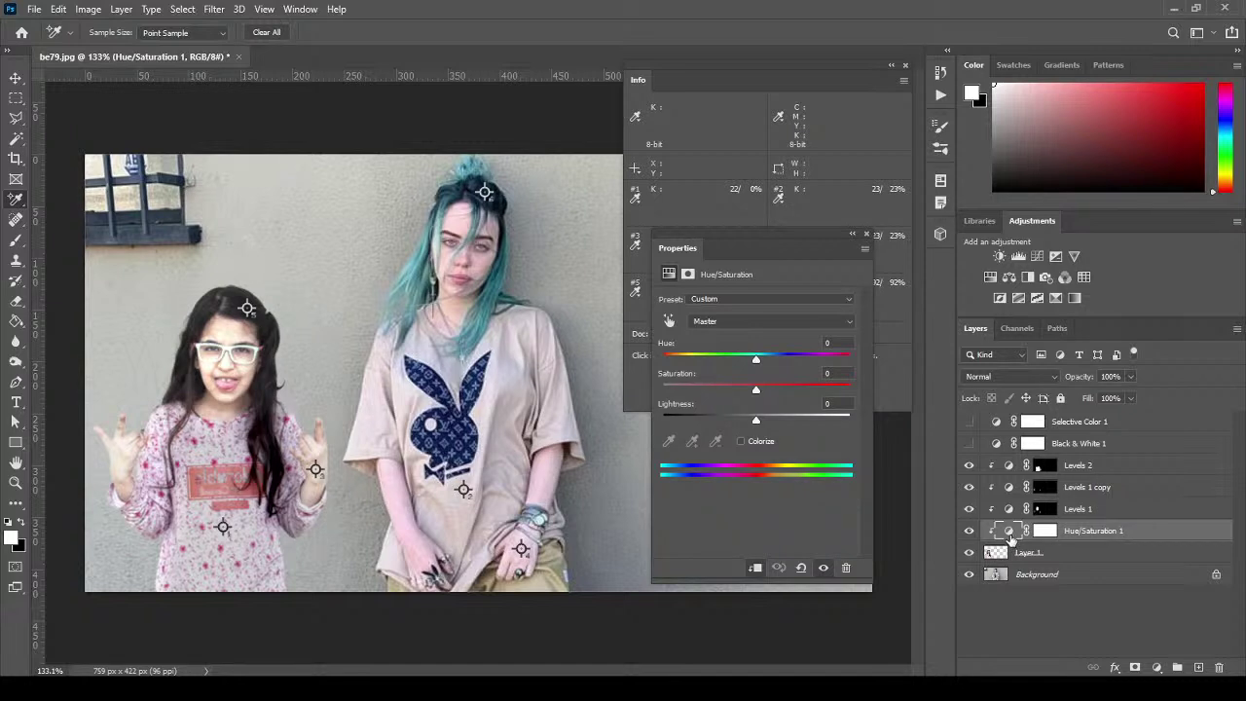
Return Hue/Saturation 1 above Levels 2 and show Black & White 1 and Selective Color 1 again.
click(1136, 448)
click(1143, 467)
click(1133, 532)
drag(1133, 532, 1109, 466)
click(968, 443)
click(968, 422)
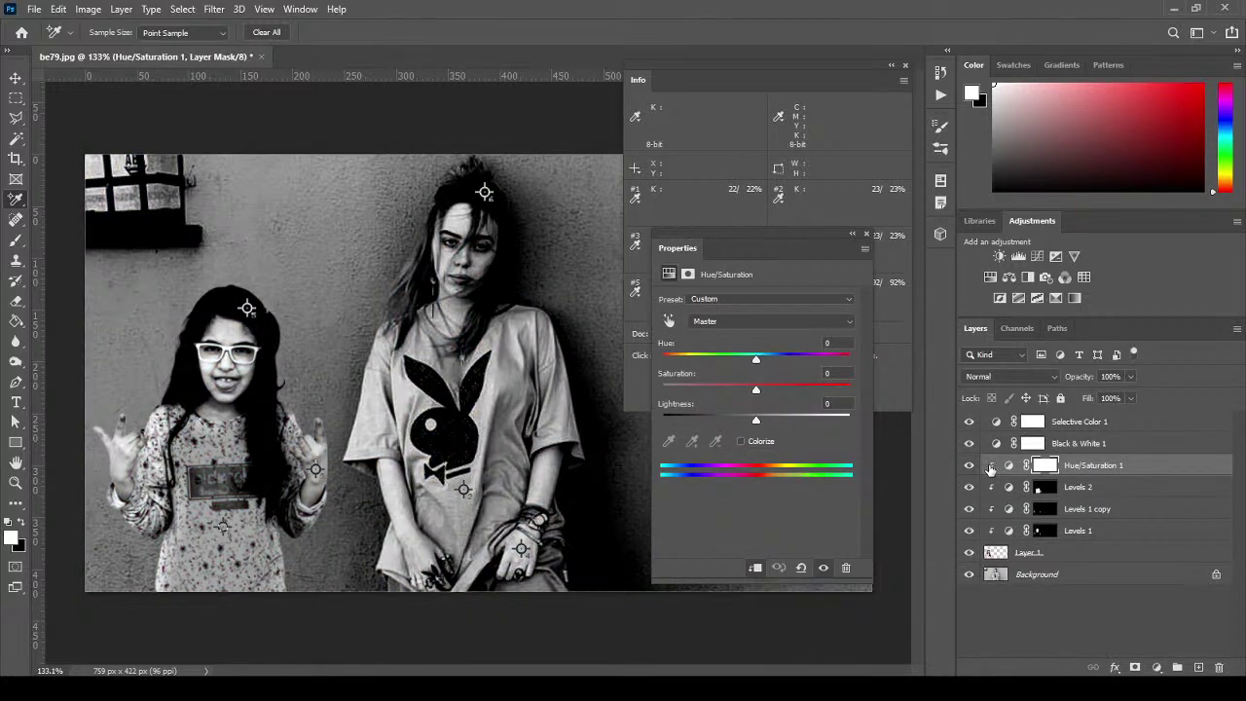
Sample the girl's face to target the Reds in Hue/Saturation 1, and undo the on-image saturation change.
click(993, 468)
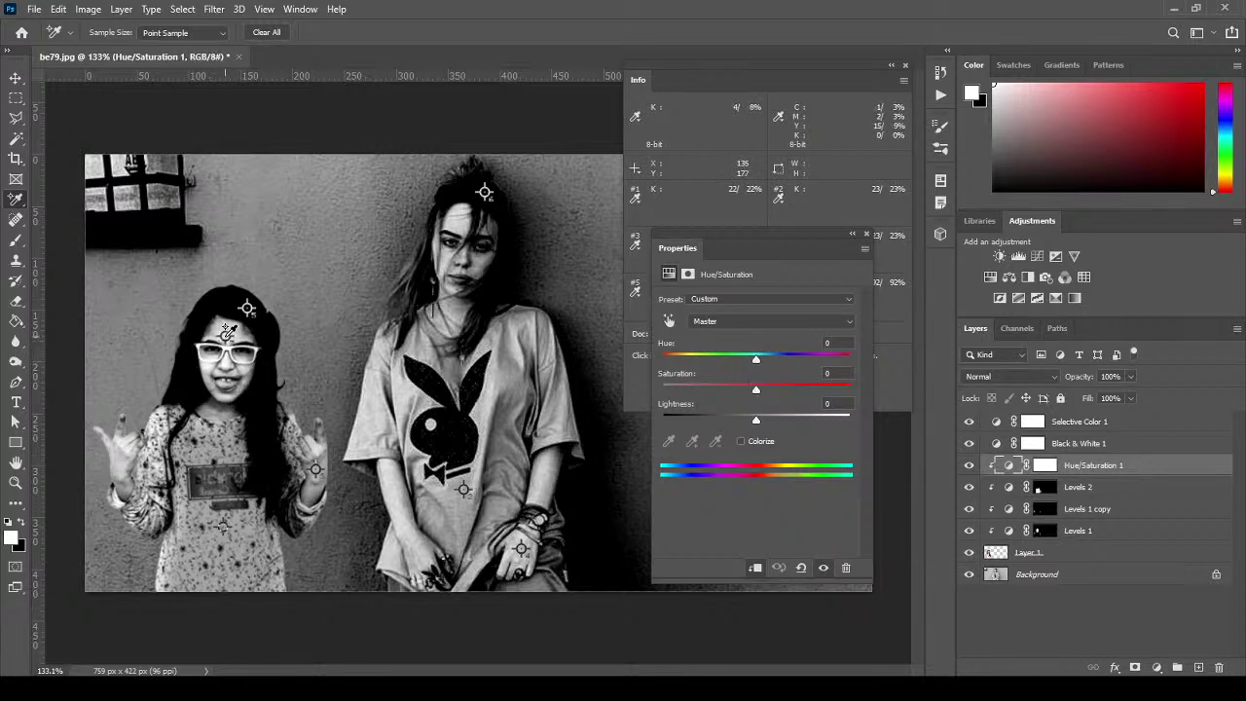
click(59, 9)
click(98, 25)
click(670, 323)
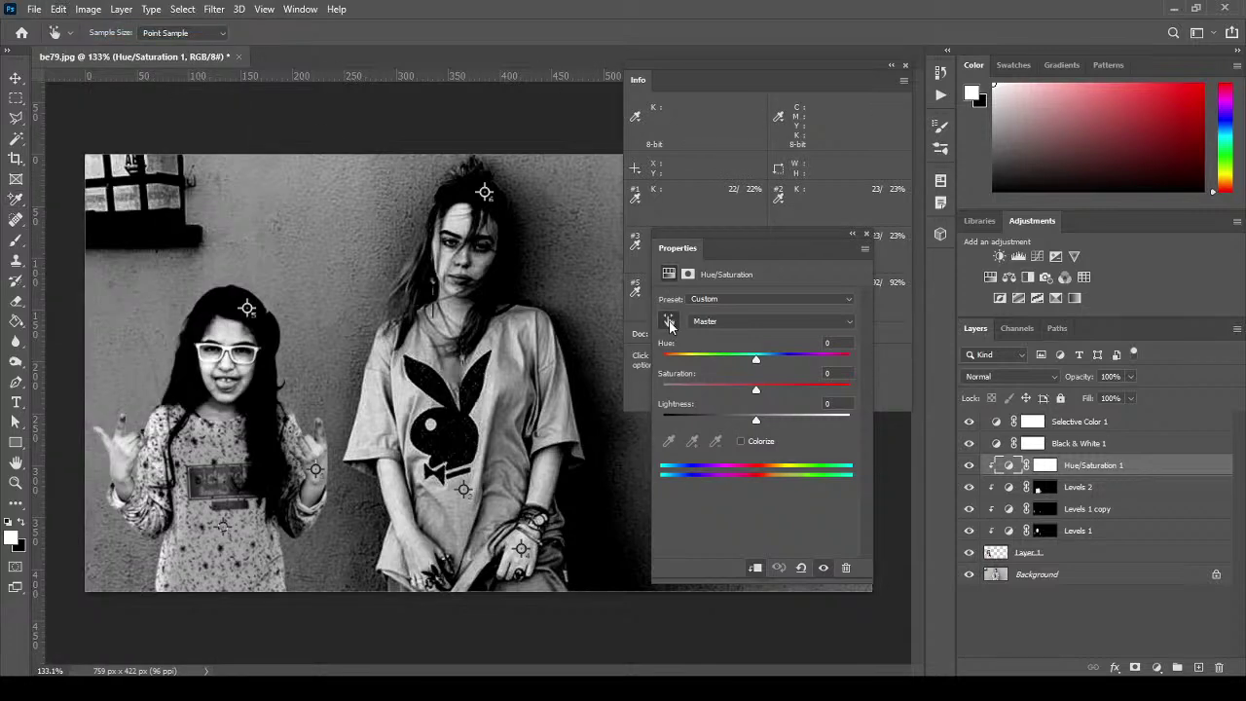
drag(233, 343, 198, 357)
click(58, 8)
click(107, 25)
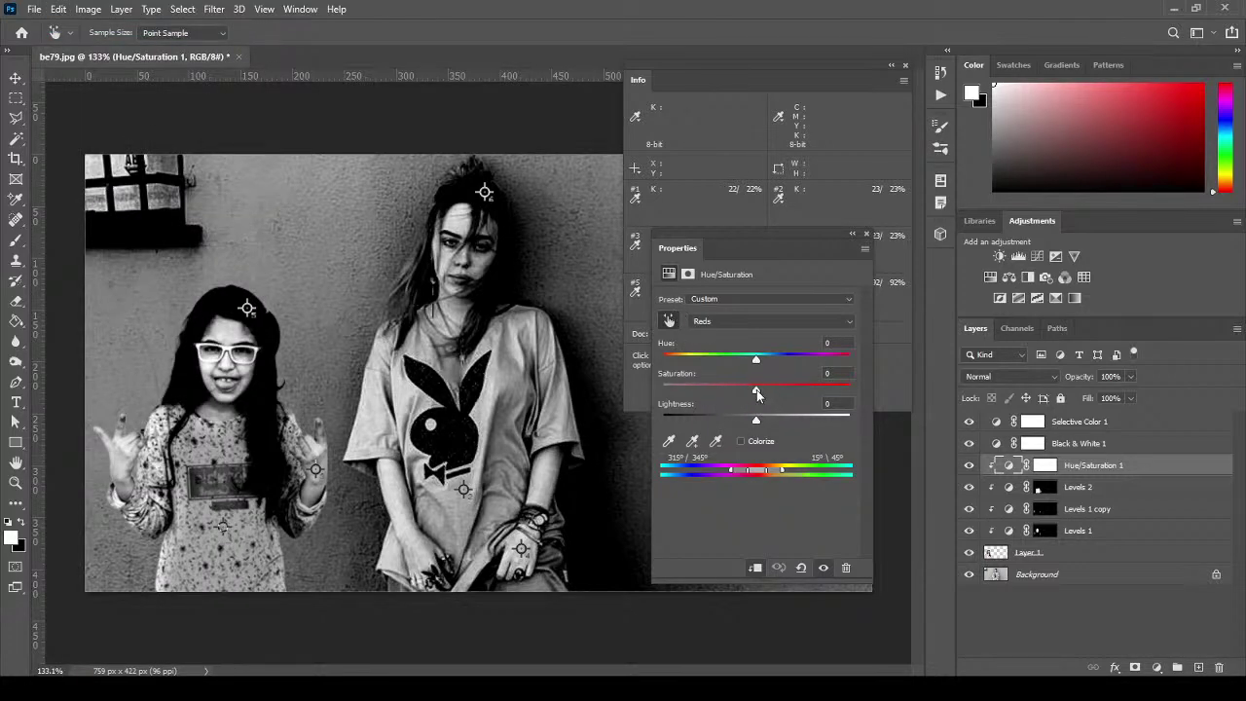
Try Reds saturation values around -46 in Hue/Saturation 1 while viewing the grayscale composite.
drag(757, 394, 714, 404)
drag(717, 390, 715, 389)
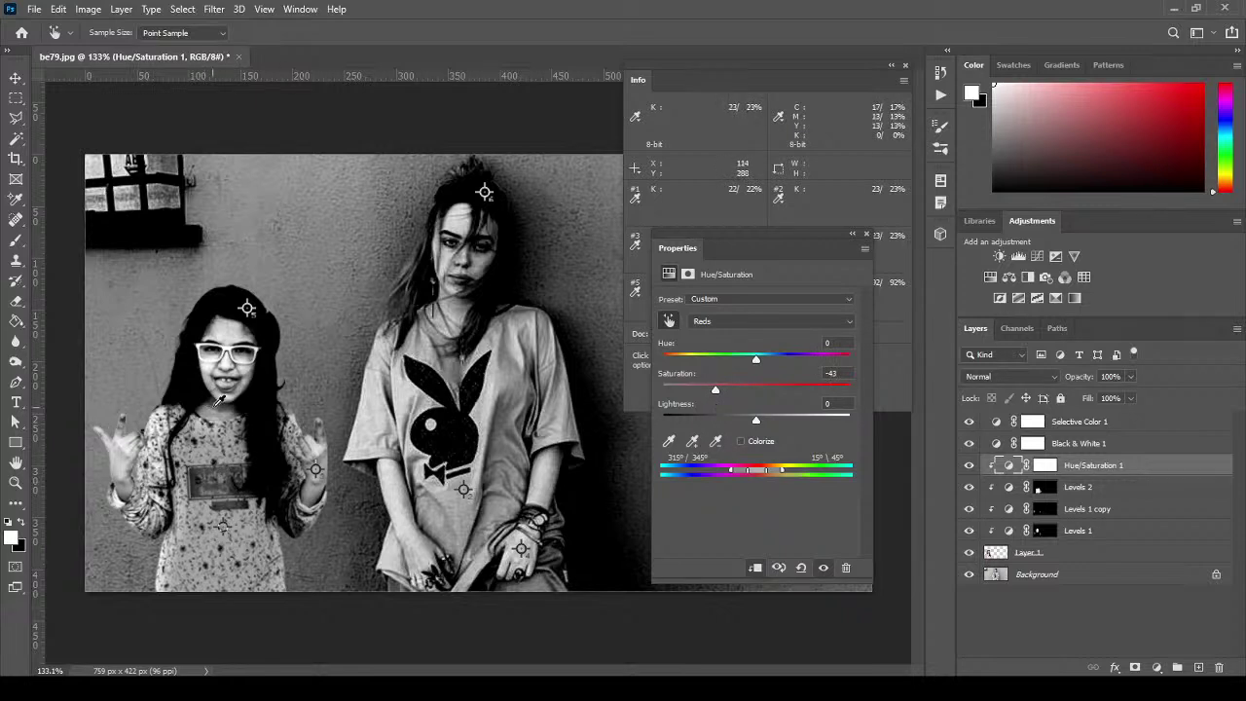
mouse_move(718, 391)
mouse_down()
mouse_move(905, 393)
mouse_move(683, 395)
mouse_move(721, 396)
mouse_move(697, 397)
mouse_move(711, 403)
mouse_up()
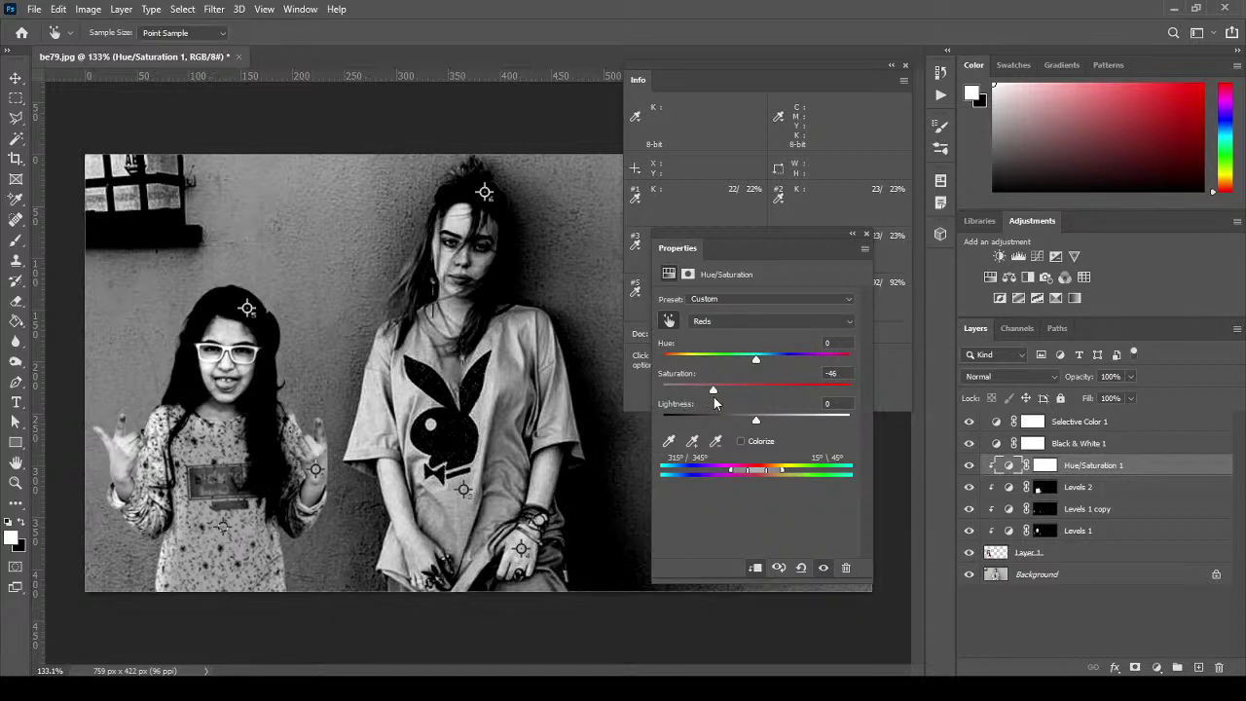
drag(713, 397, 697, 397)
Set the Reds saturation to -34 while viewing in color, and show the Selective Color 1 and Black & White 1 layers again.
click(968, 421)
click(969, 443)
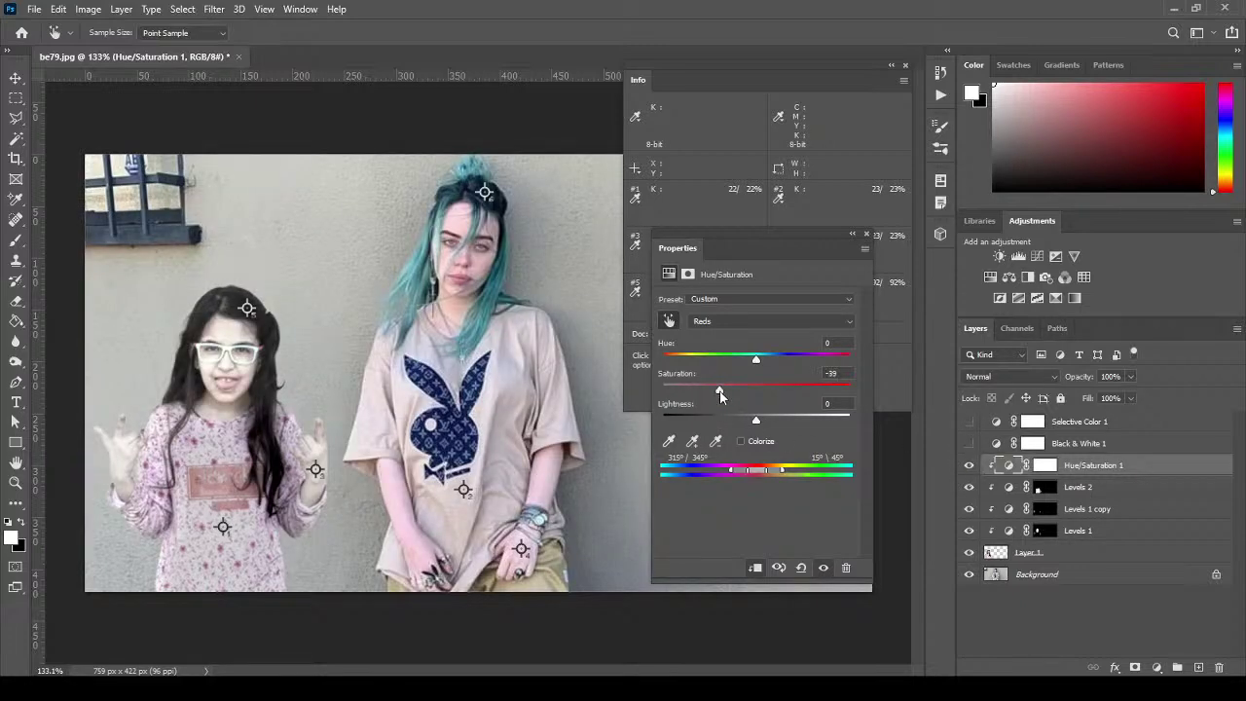
drag(711, 394, 724, 397)
drag(966, 442, 969, 423)
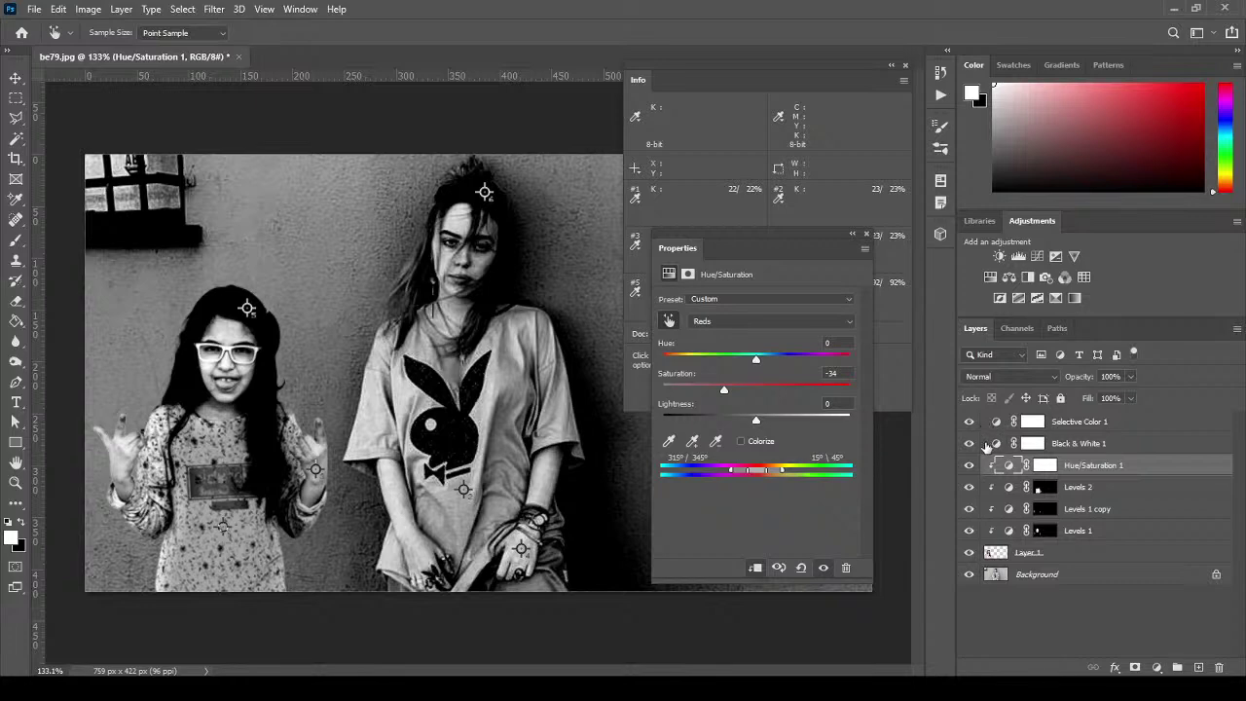
Compare the composite with and without the Selective Color 1 and Black & White 1 check layers.
drag(970, 422, 969, 442)
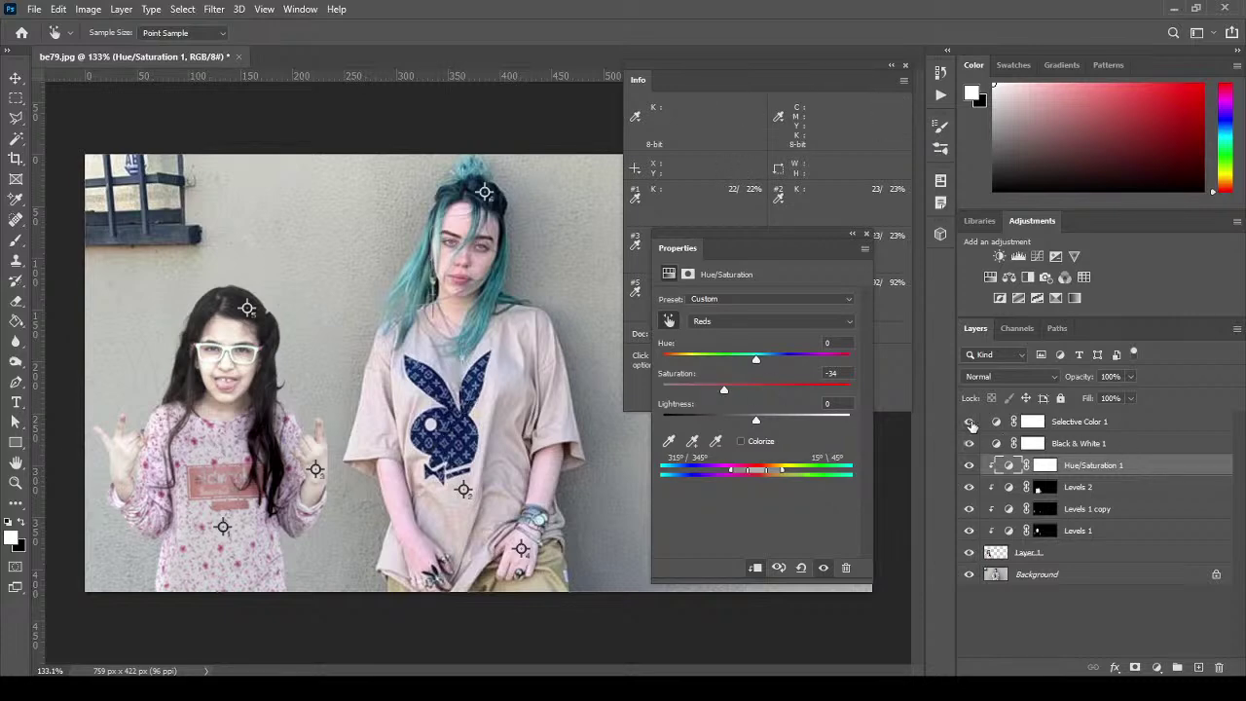
drag(969, 422, 969, 443)
click(1125, 428)
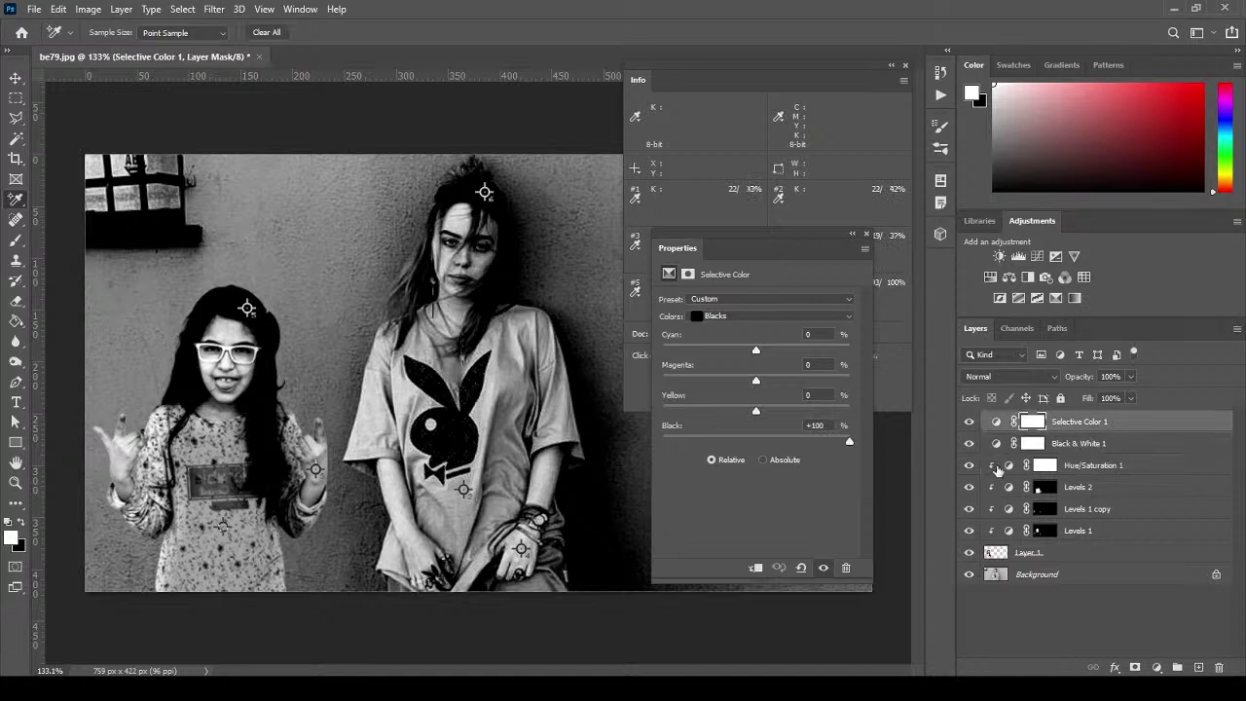
Try Master saturation values of -23 and +100 in Hue/Saturation 1, and settle on -42.
click(1128, 469)
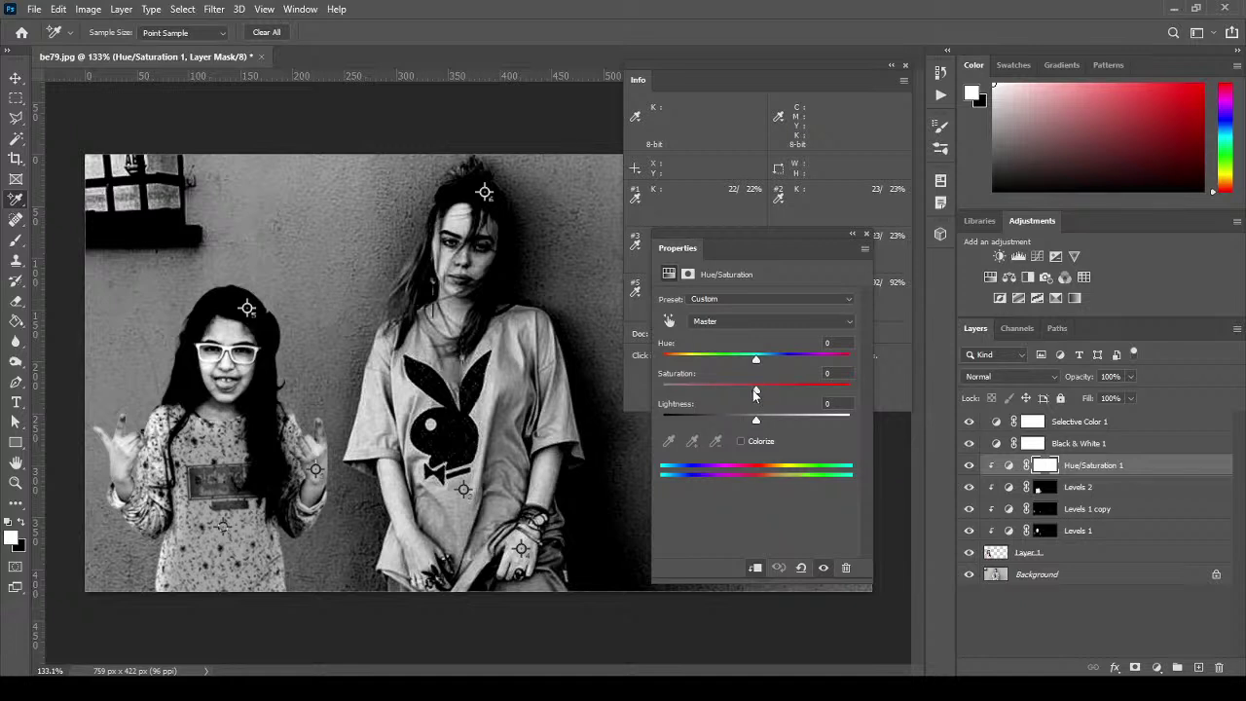
click(1008, 467)
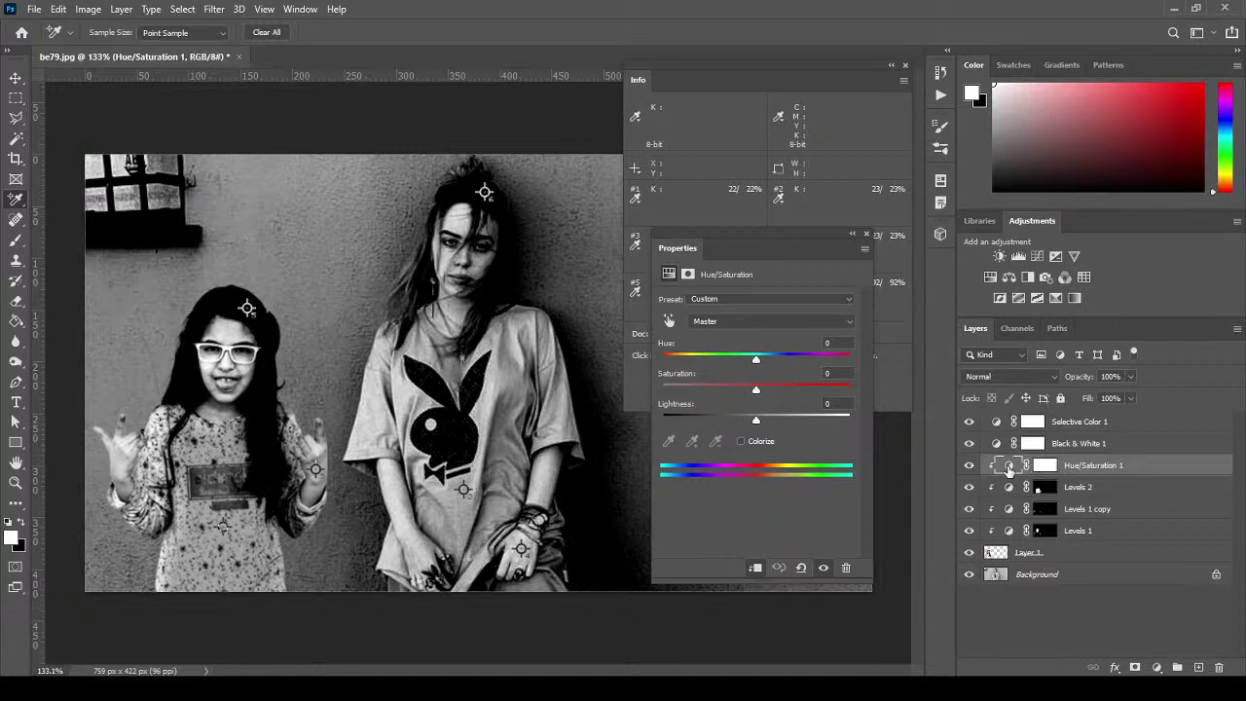
mouse_move(756, 390)
mouse_down()
mouse_move(698, 393)
mouse_move(763, 391)
mouse_move(733, 391)
mouse_up()
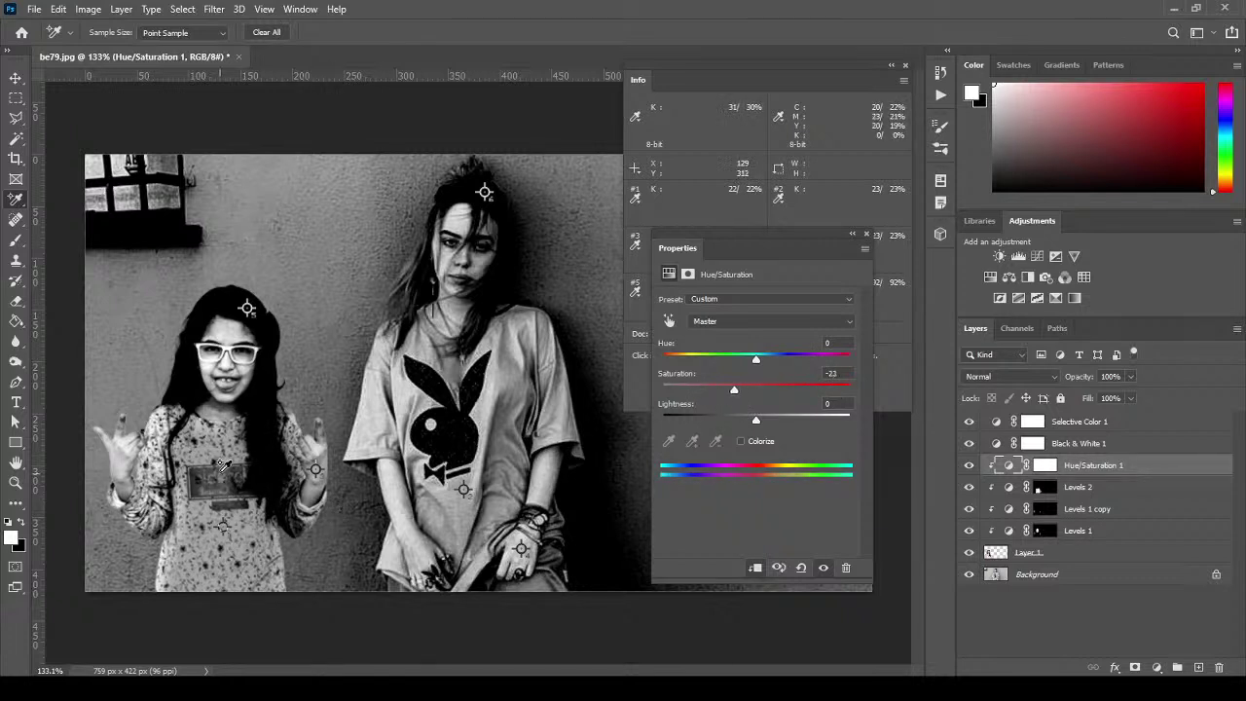
drag(733, 392, 850, 392)
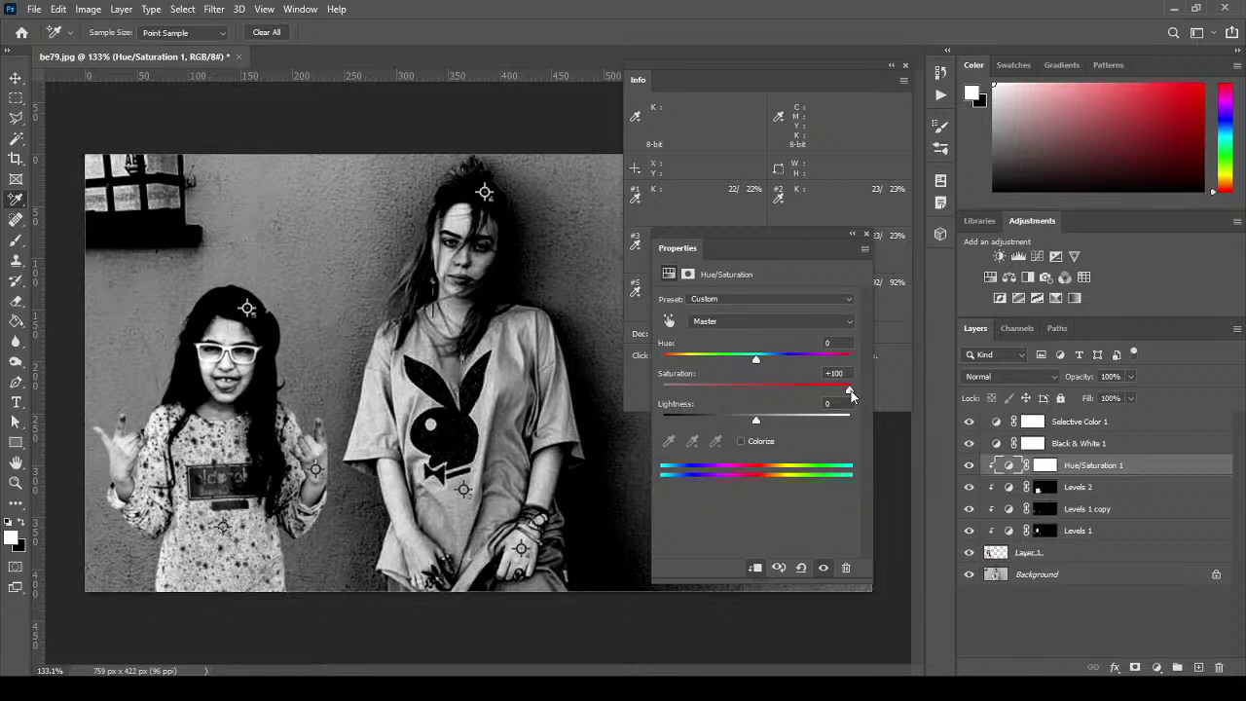
drag(851, 394, 713, 396)
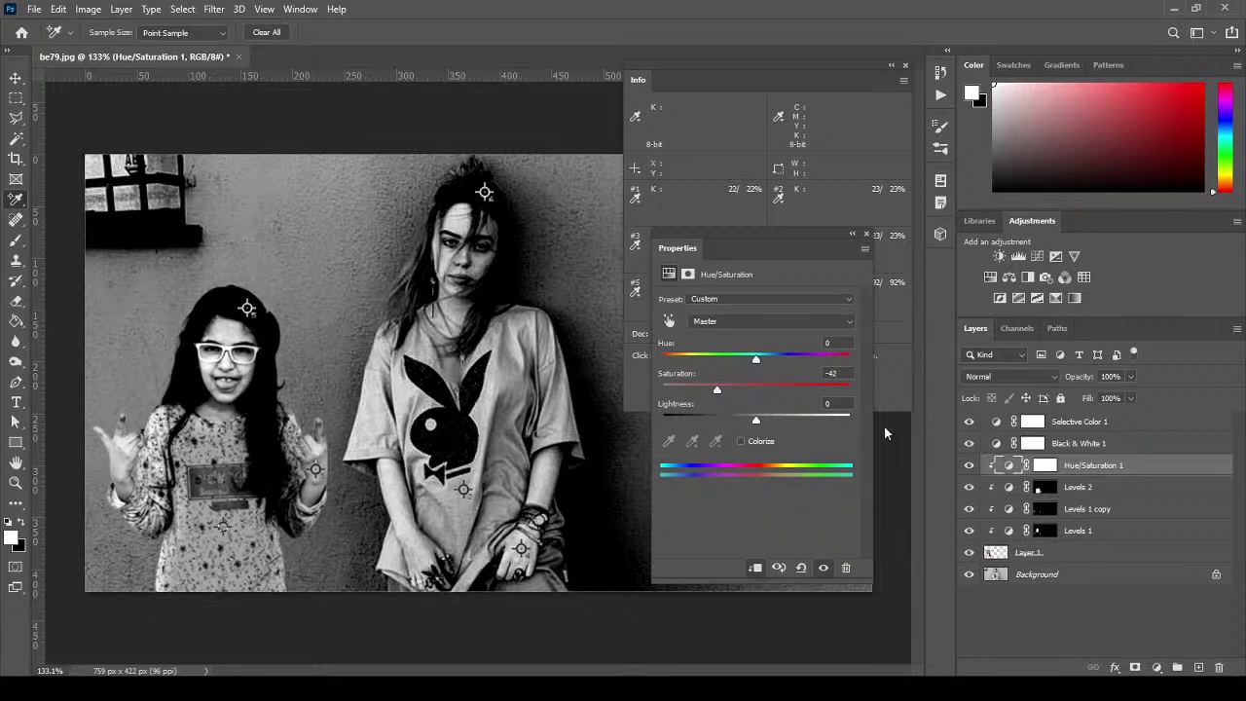
Compare the girl in color and grayscale, and leave the Selective Color 1 and Black & White 1 layers hidden.
drag(969, 422, 970, 445)
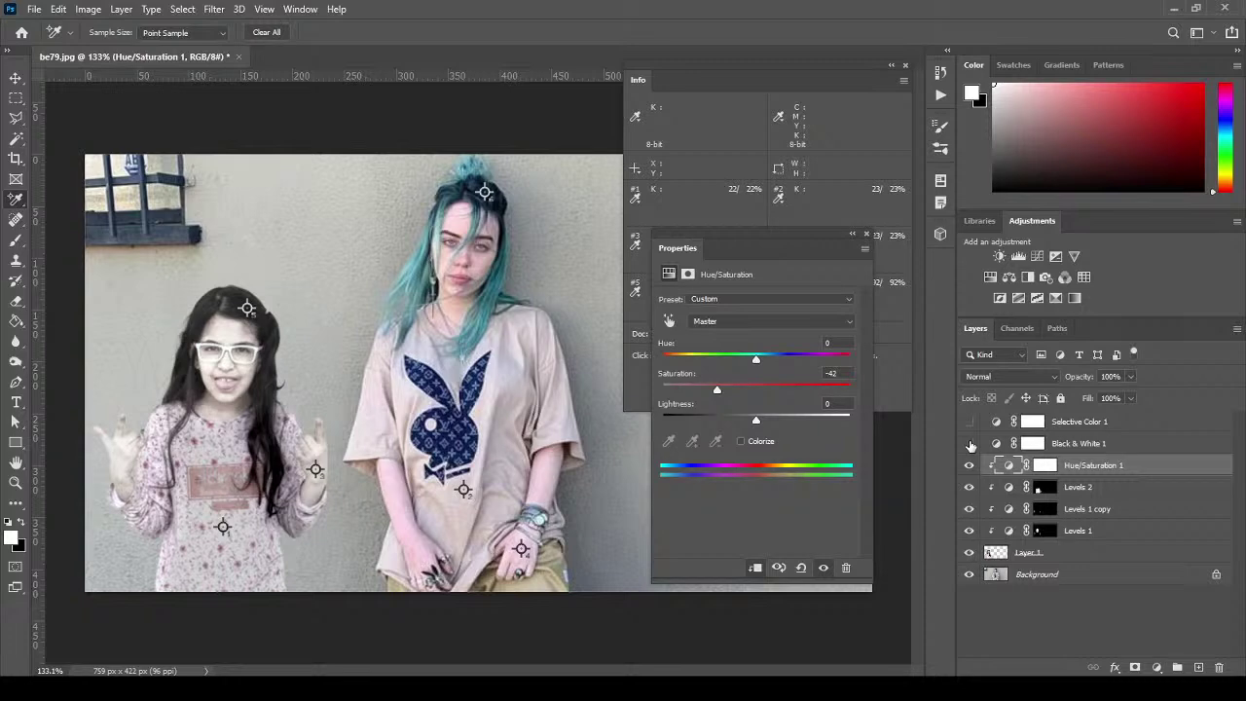
drag(970, 445, 968, 421)
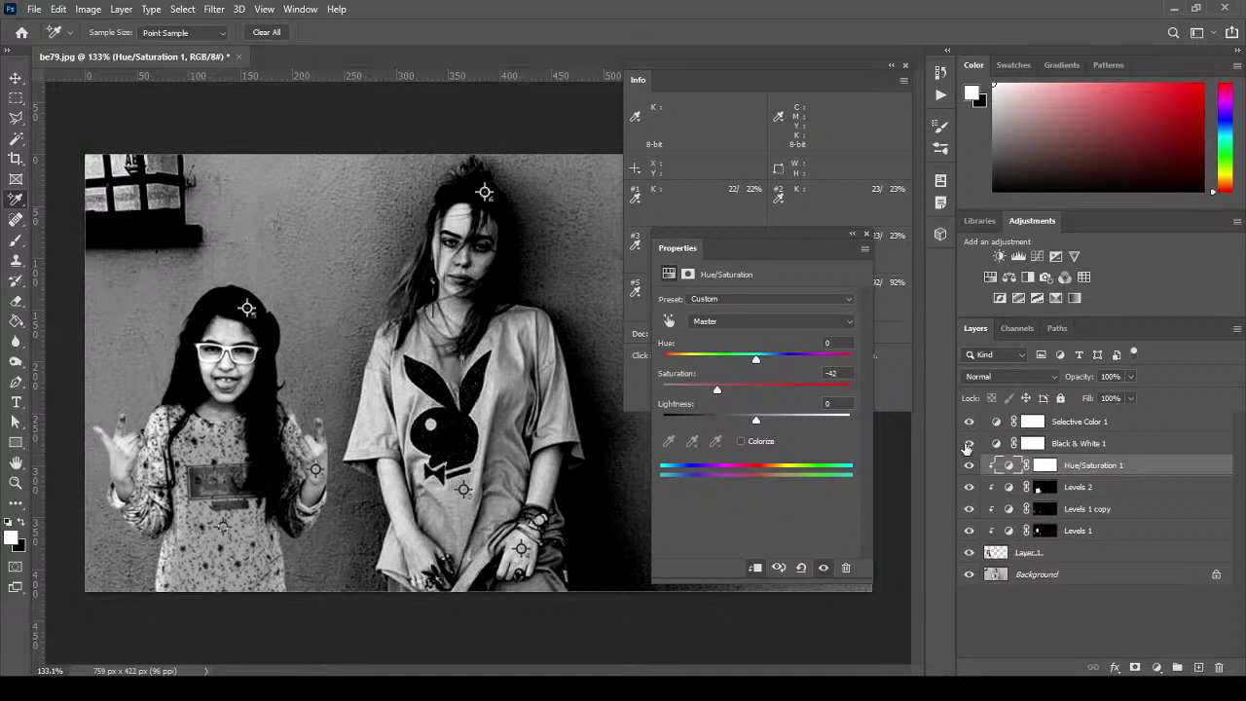
click(968, 444)
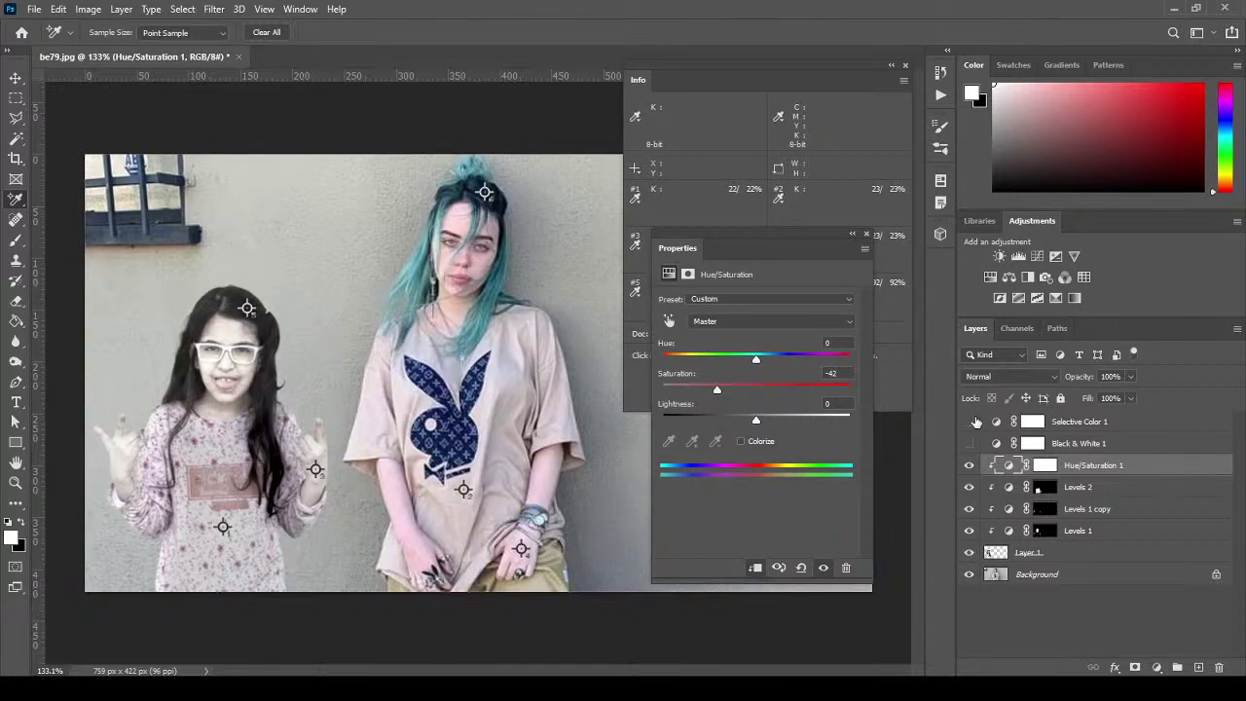
Add a white (ffffff) Solid Color fill layer above Selective Color 1, using the previous layer as its clipping mask.
click(1151, 426)
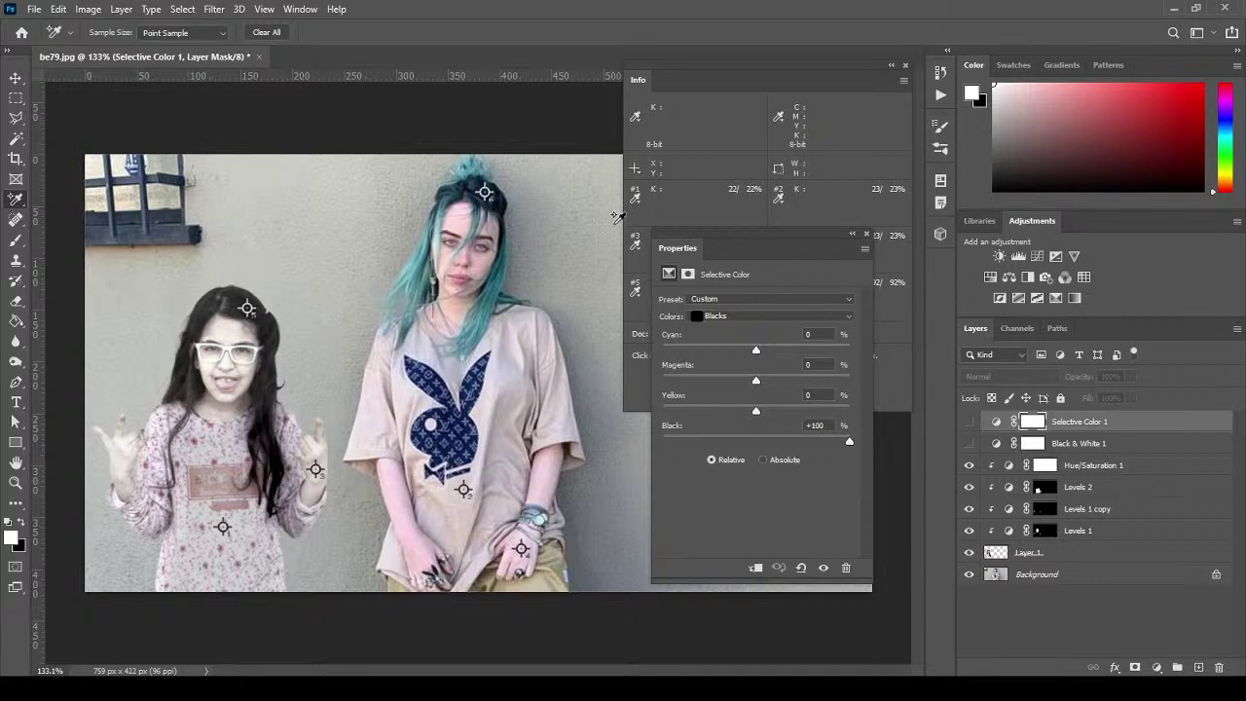
click(121, 8)
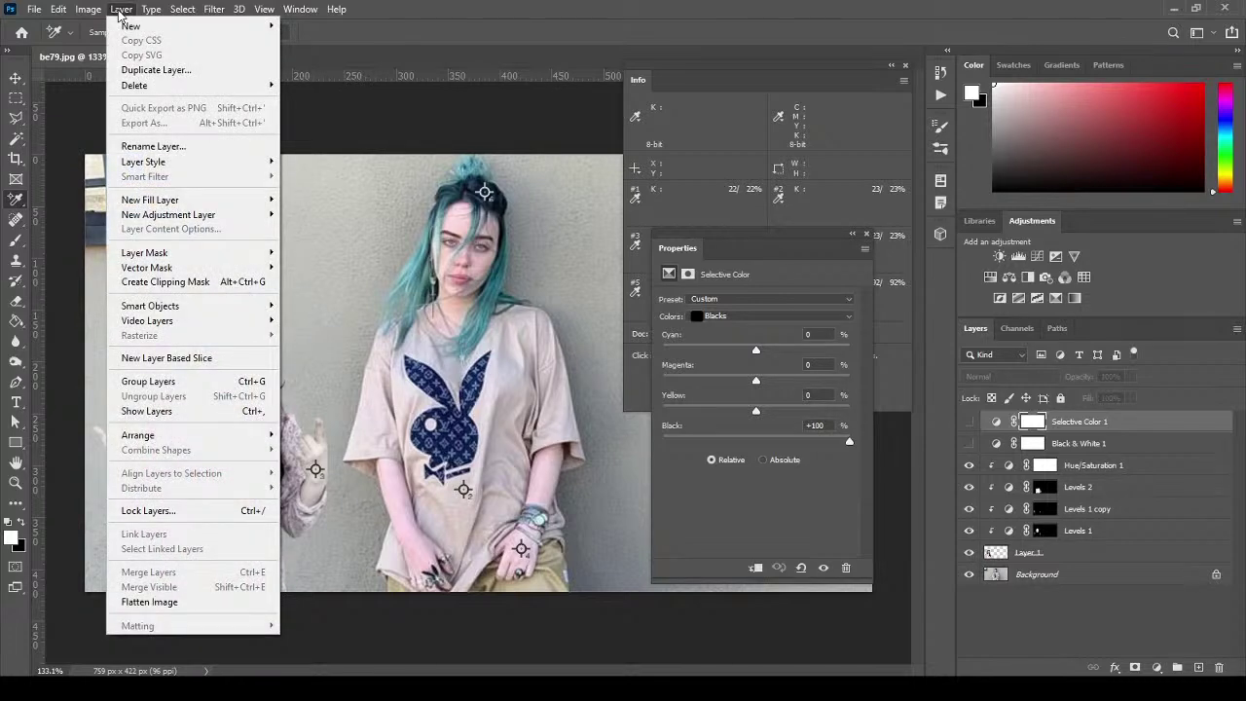
mouse_move(253, 199)
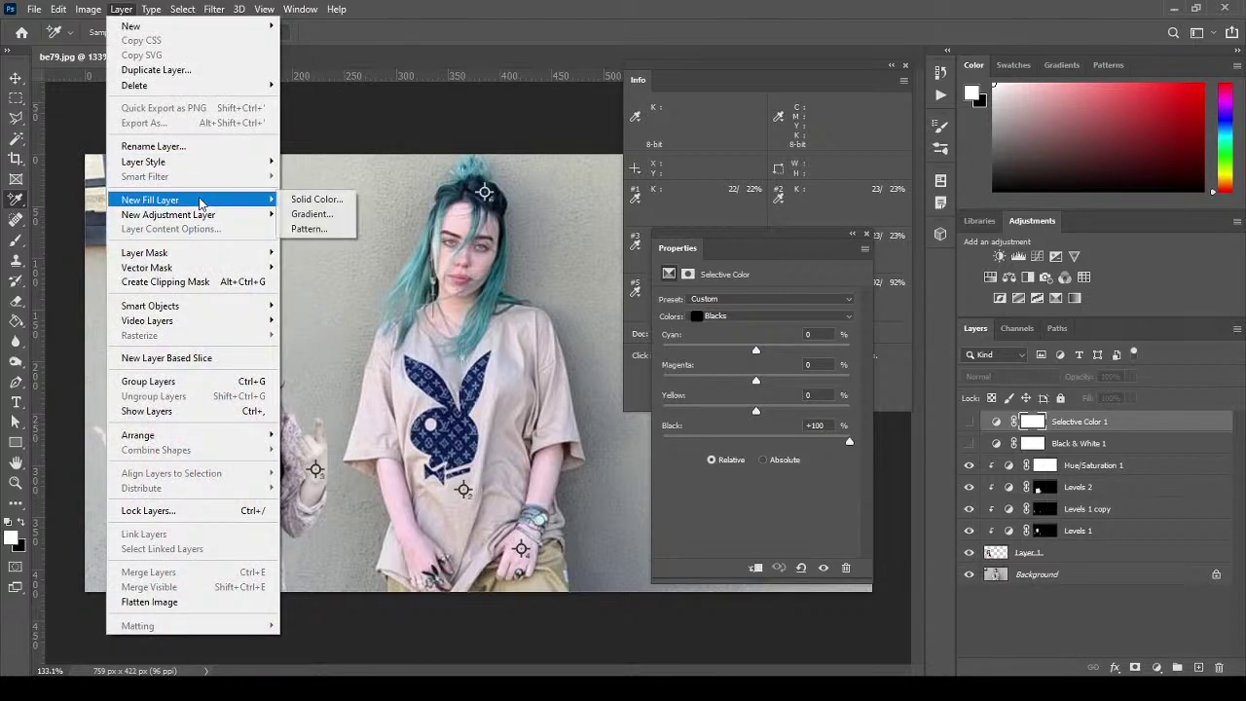
click(315, 199)
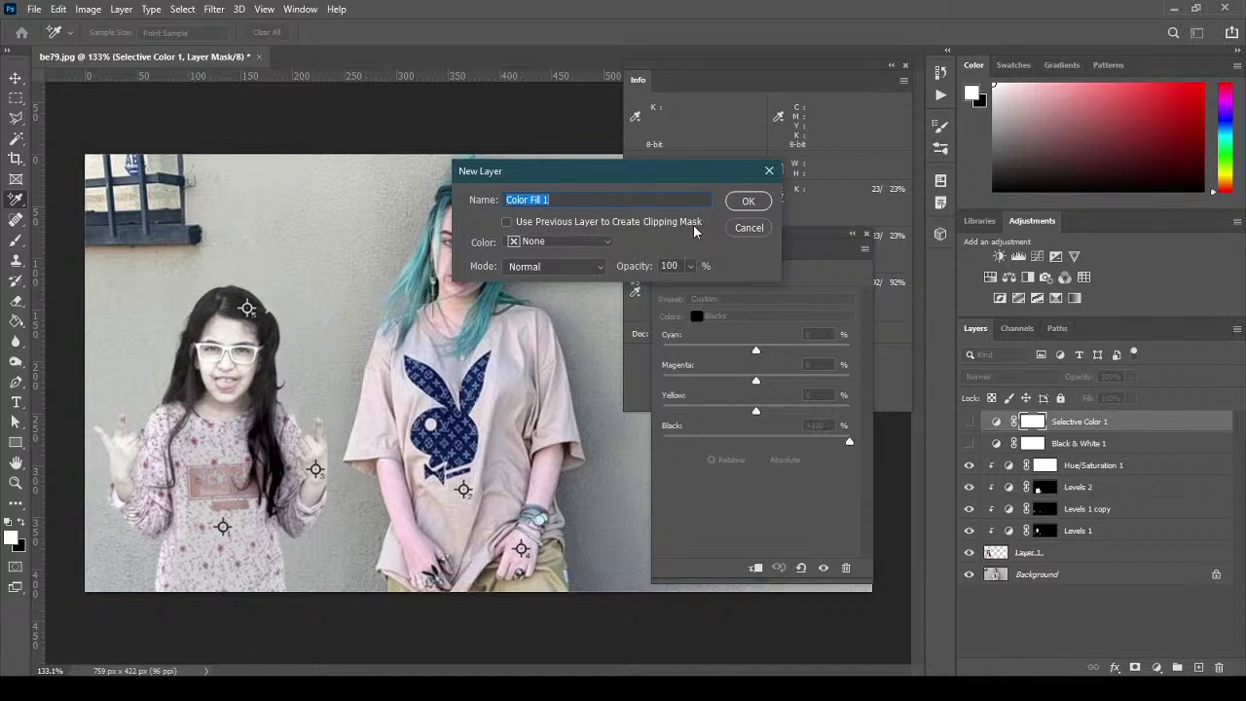
click(507, 222)
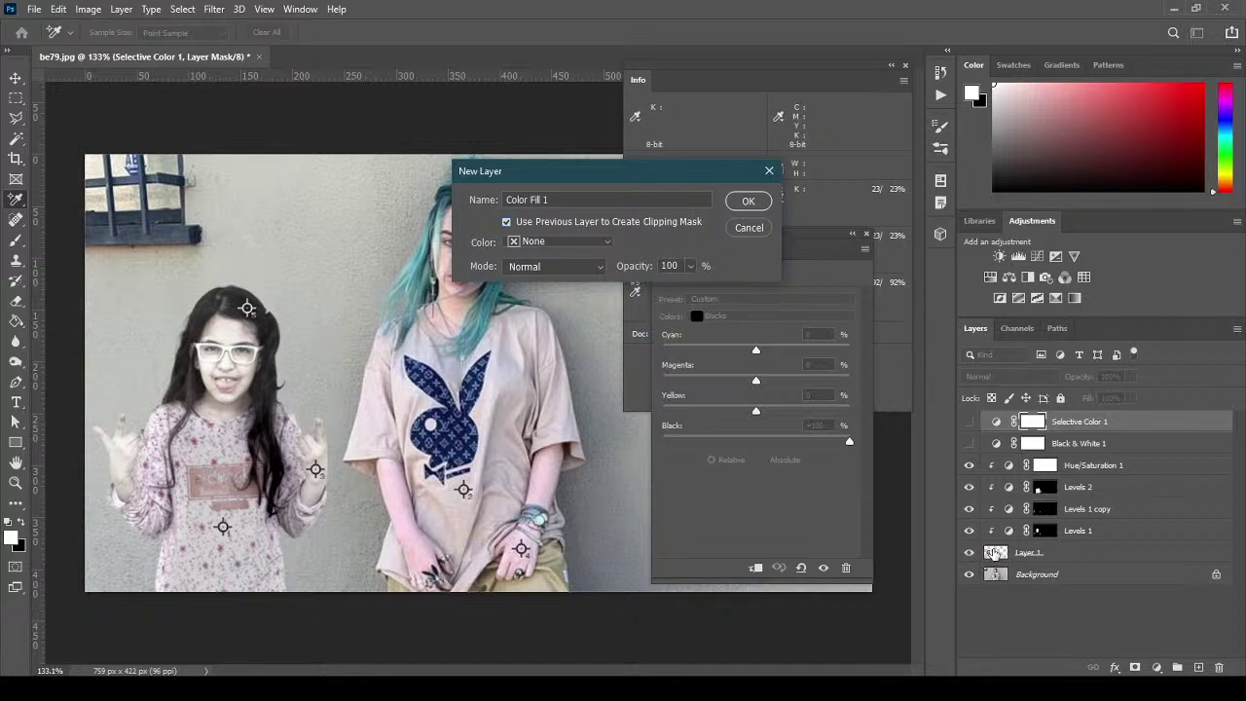
click(610, 244)
click(682, 241)
click(563, 267)
click(697, 242)
click(749, 201)
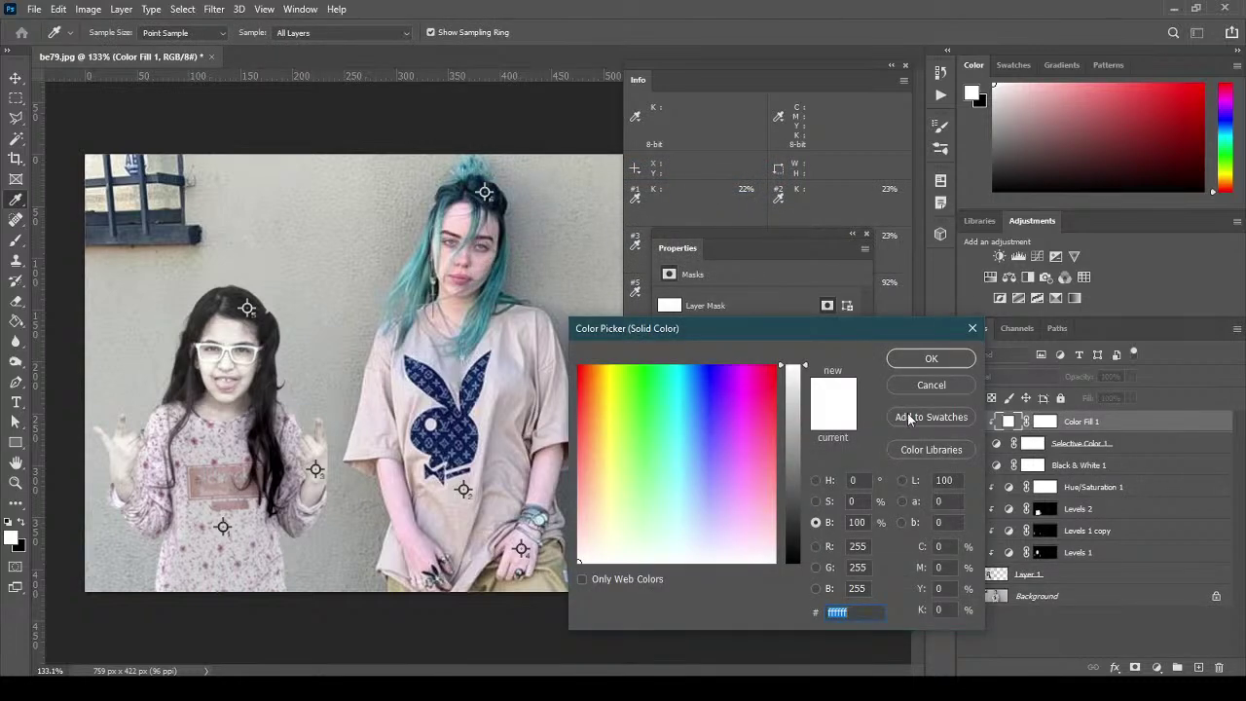
drag(858, 336, 729, 332)
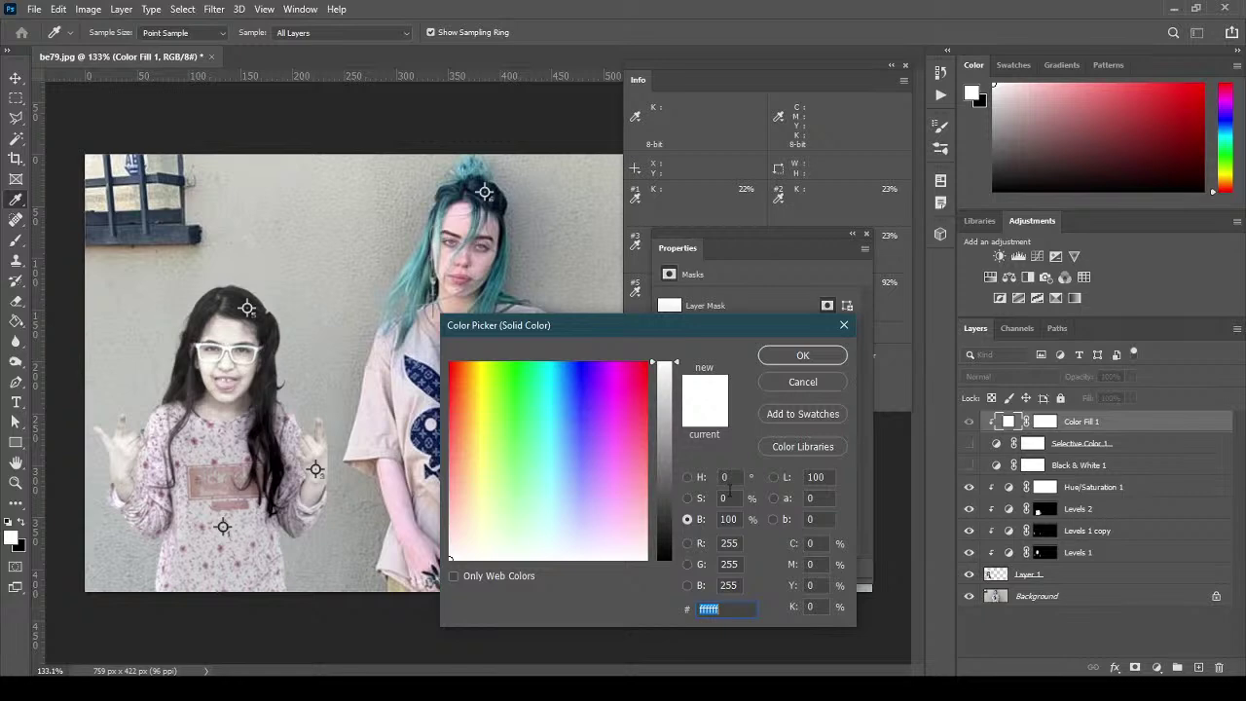
click(810, 359)
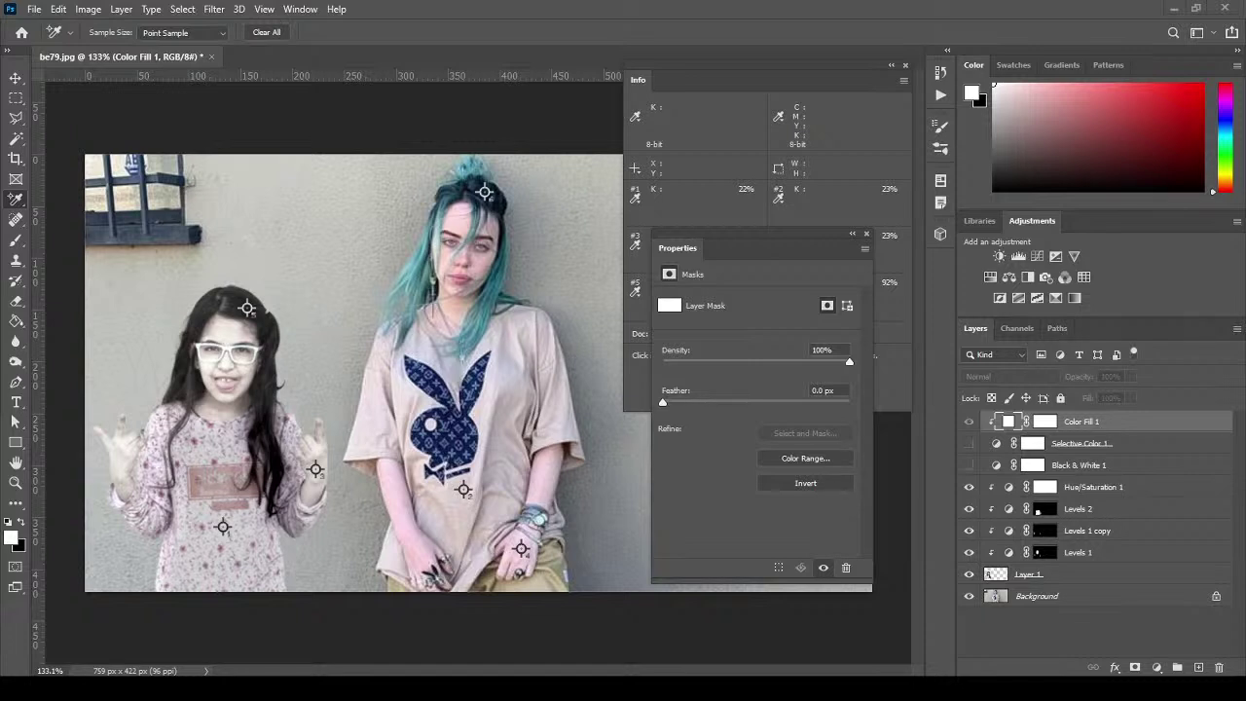
Delete the fill layer clipped to Selective Color 1.
click(1049, 423)
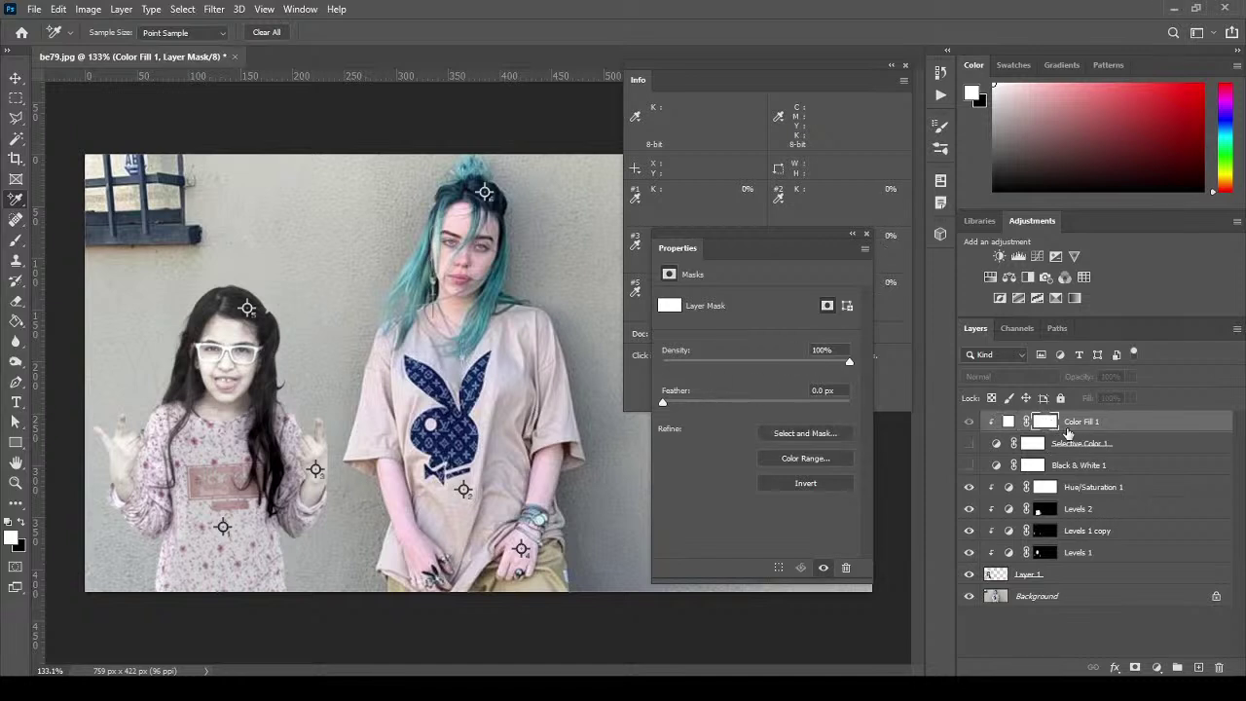
click(1008, 425)
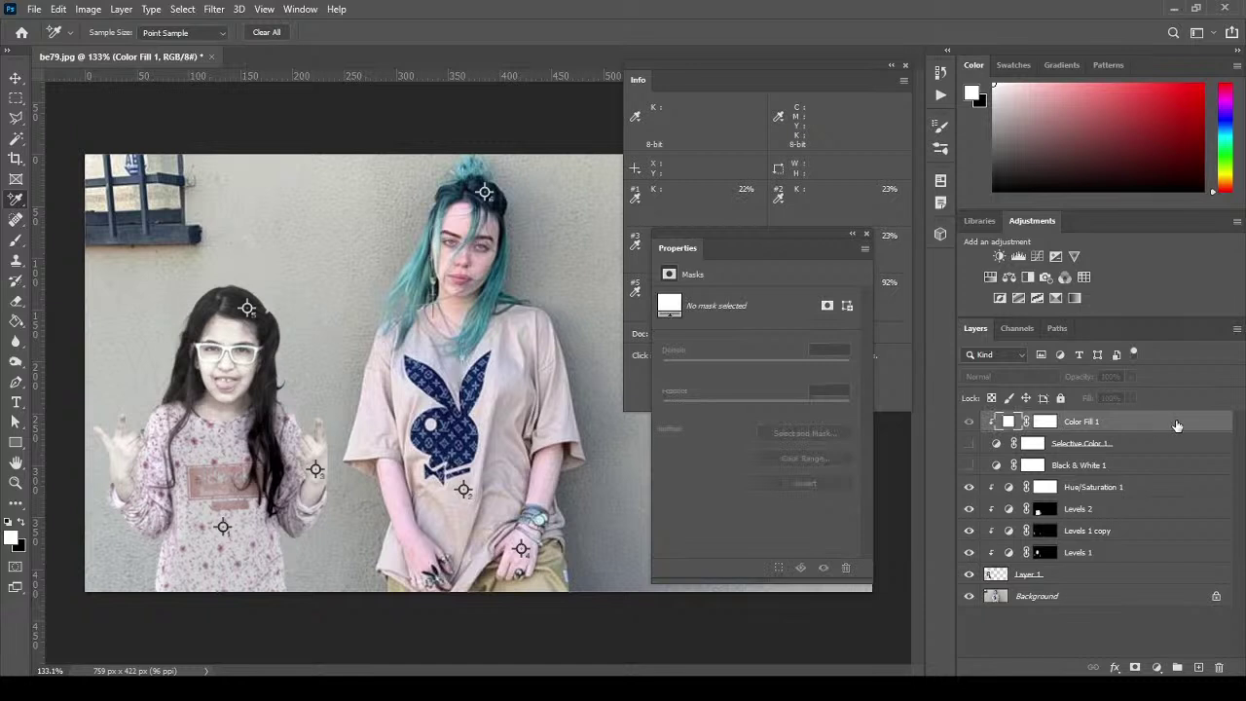
click(1218, 668)
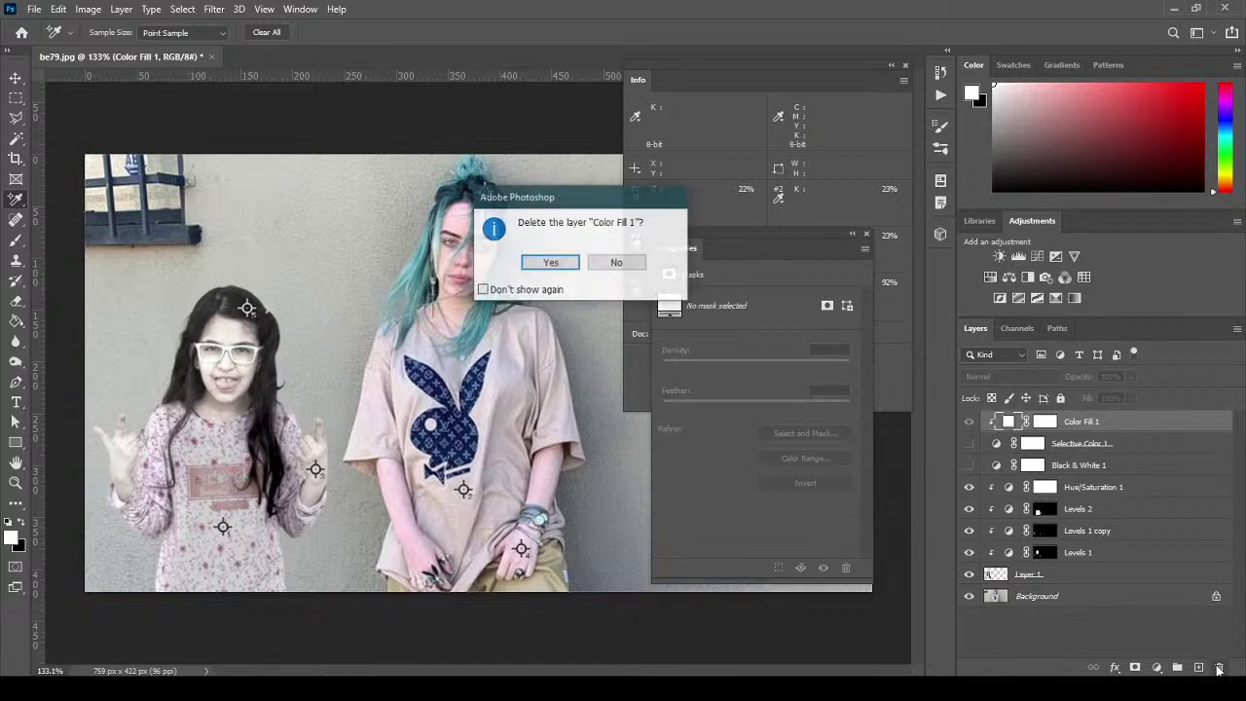
click(551, 263)
Add a white (ffffff) Solid Color fill layer directly above Layer 1, clipped to the girl.
click(1032, 553)
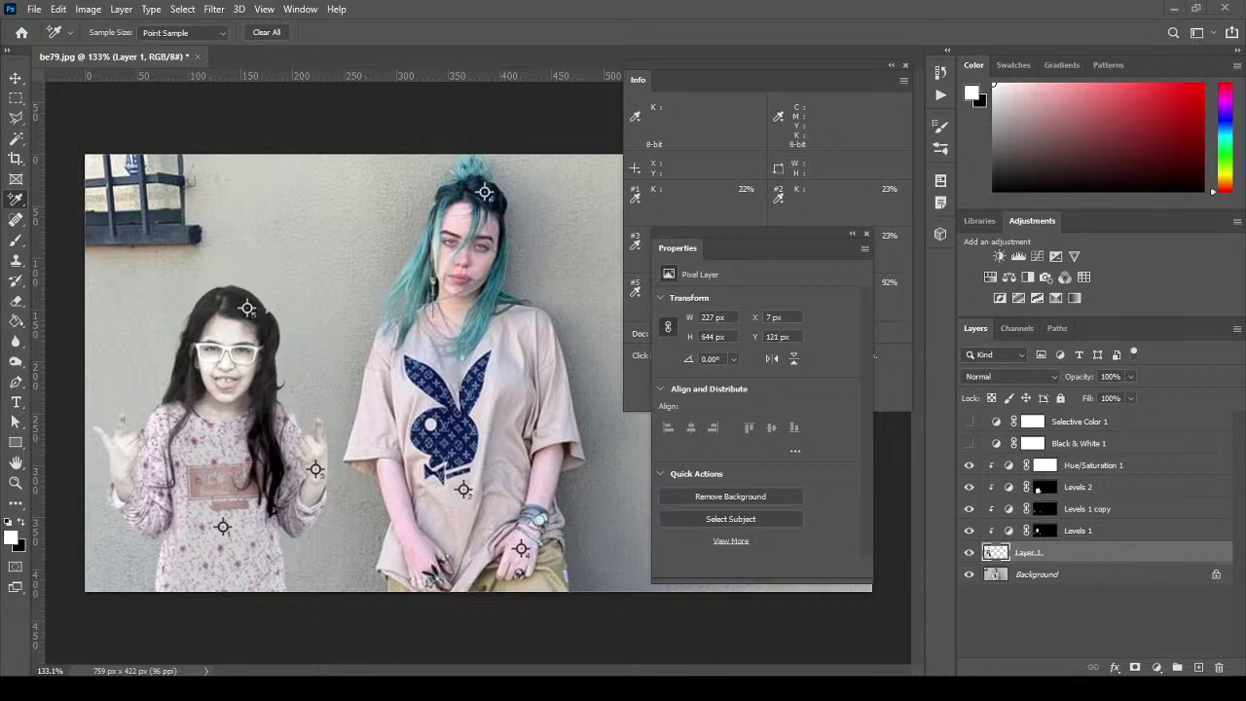
click(121, 9)
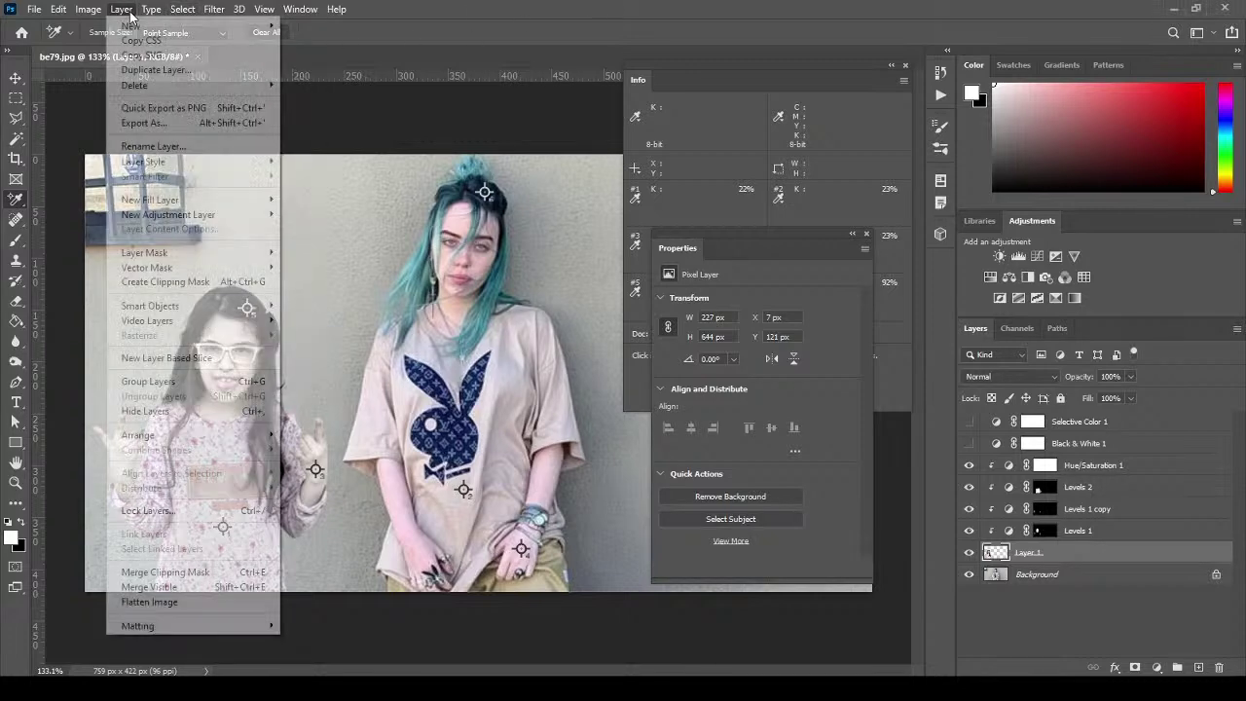
mouse_move(134, 29)
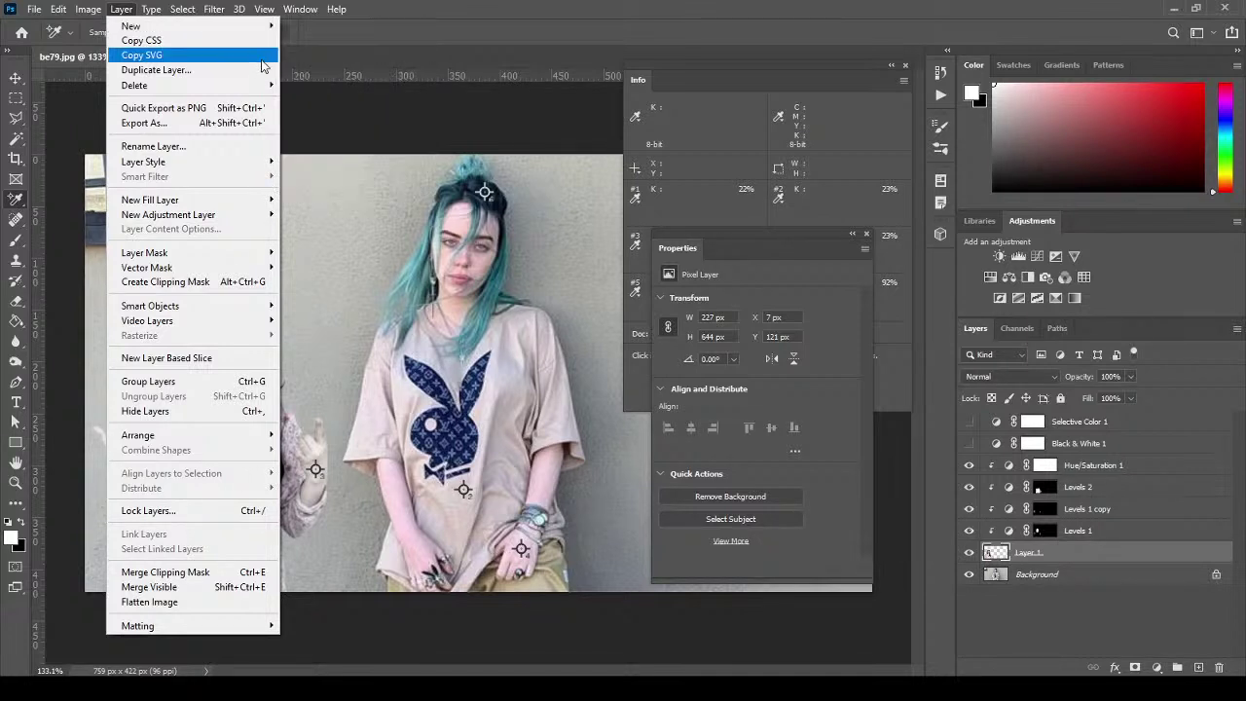
mouse_move(230, 31)
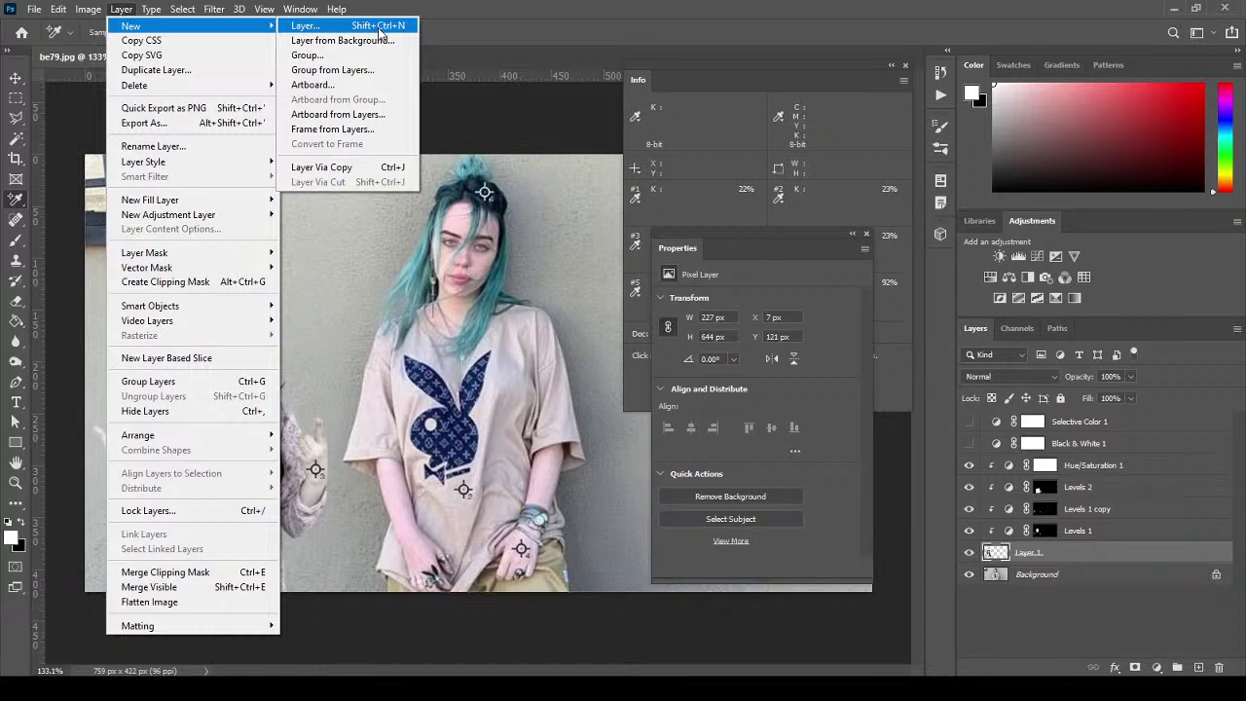
mouse_move(229, 200)
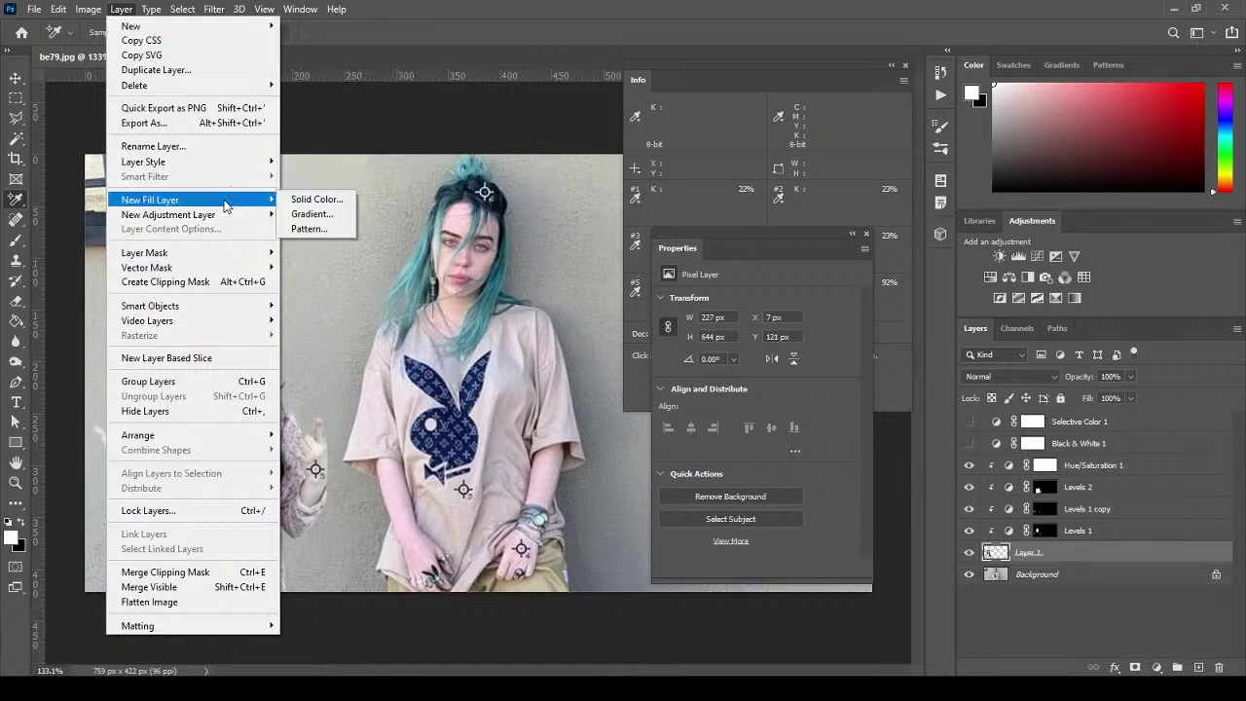
click(340, 205)
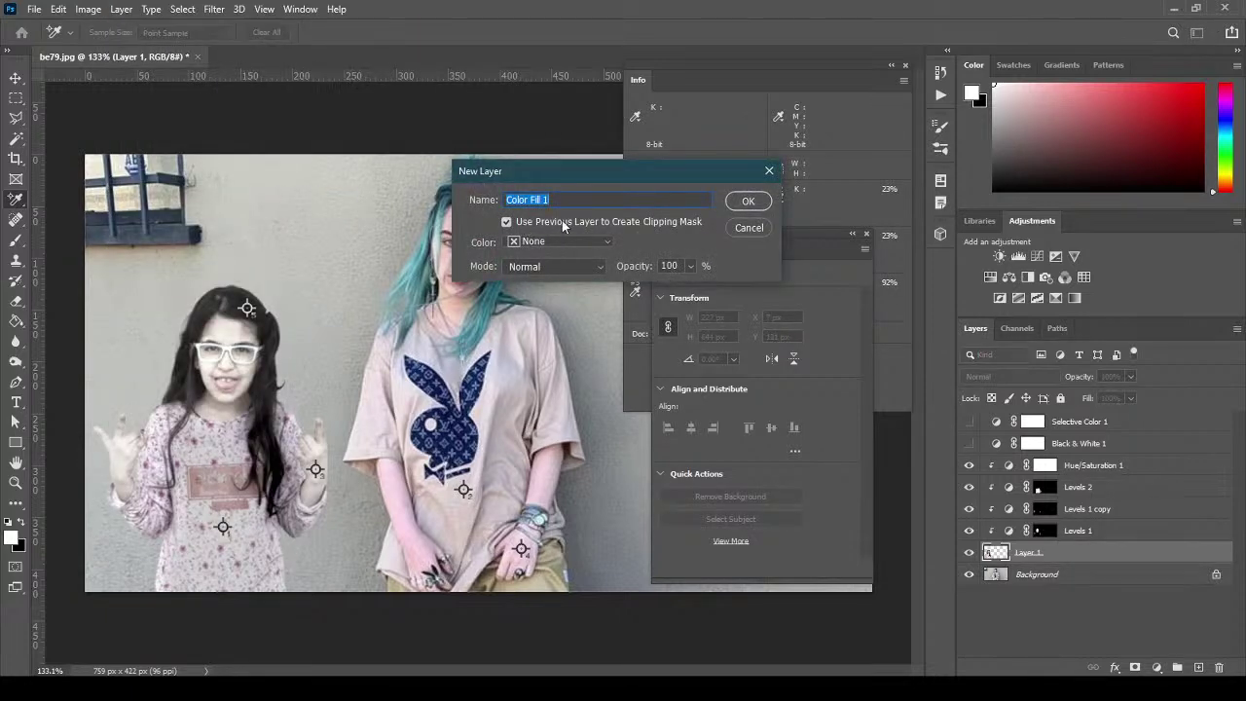
click(749, 202)
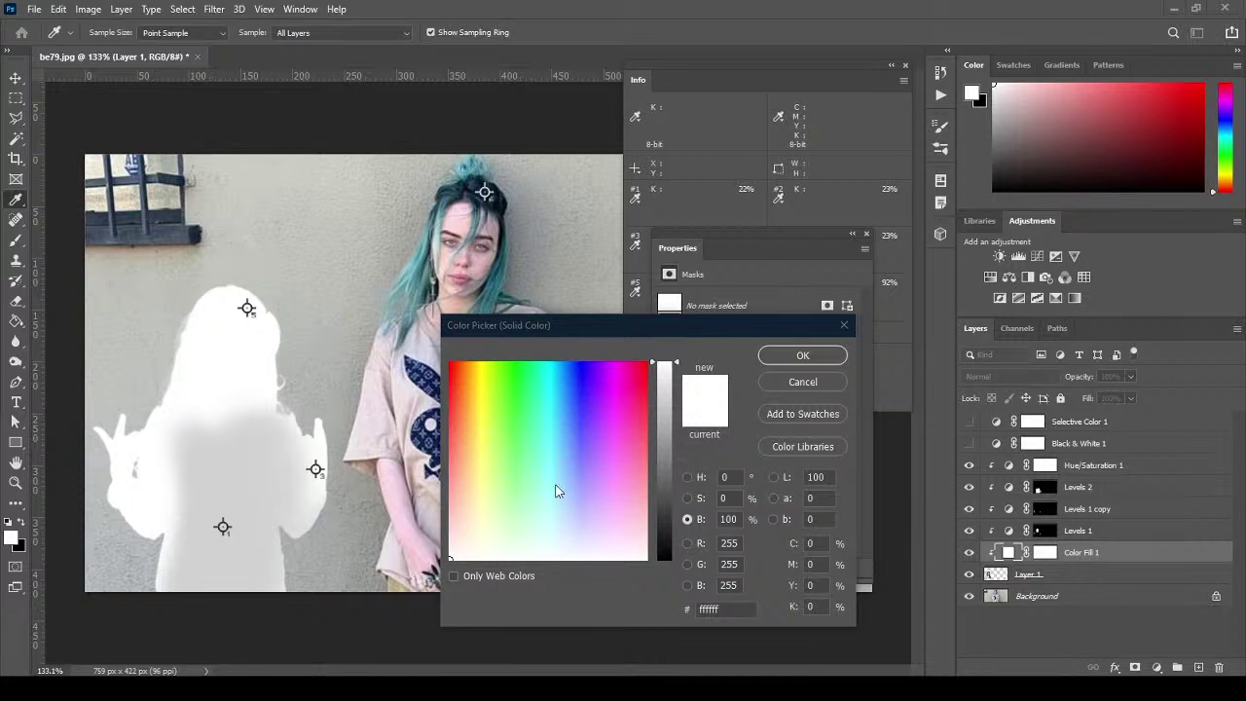
click(810, 360)
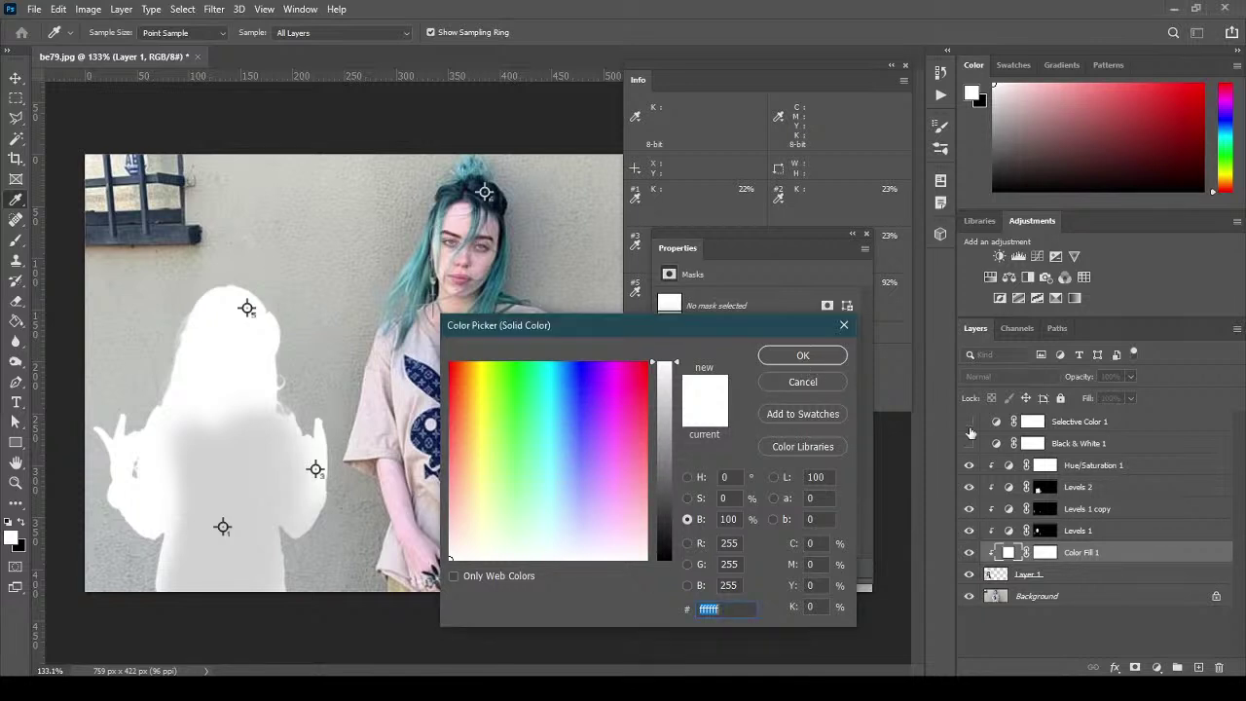
click(800, 356)
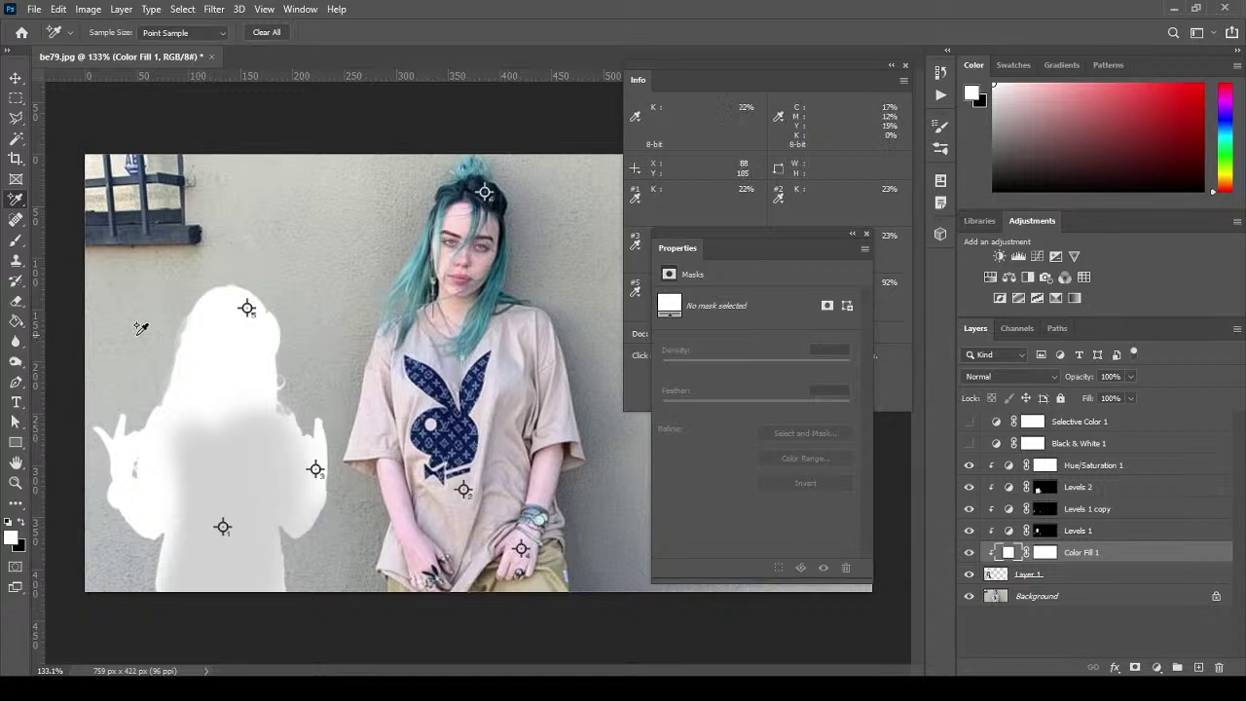
drag(247, 308, 250, 289)
key(Delete)
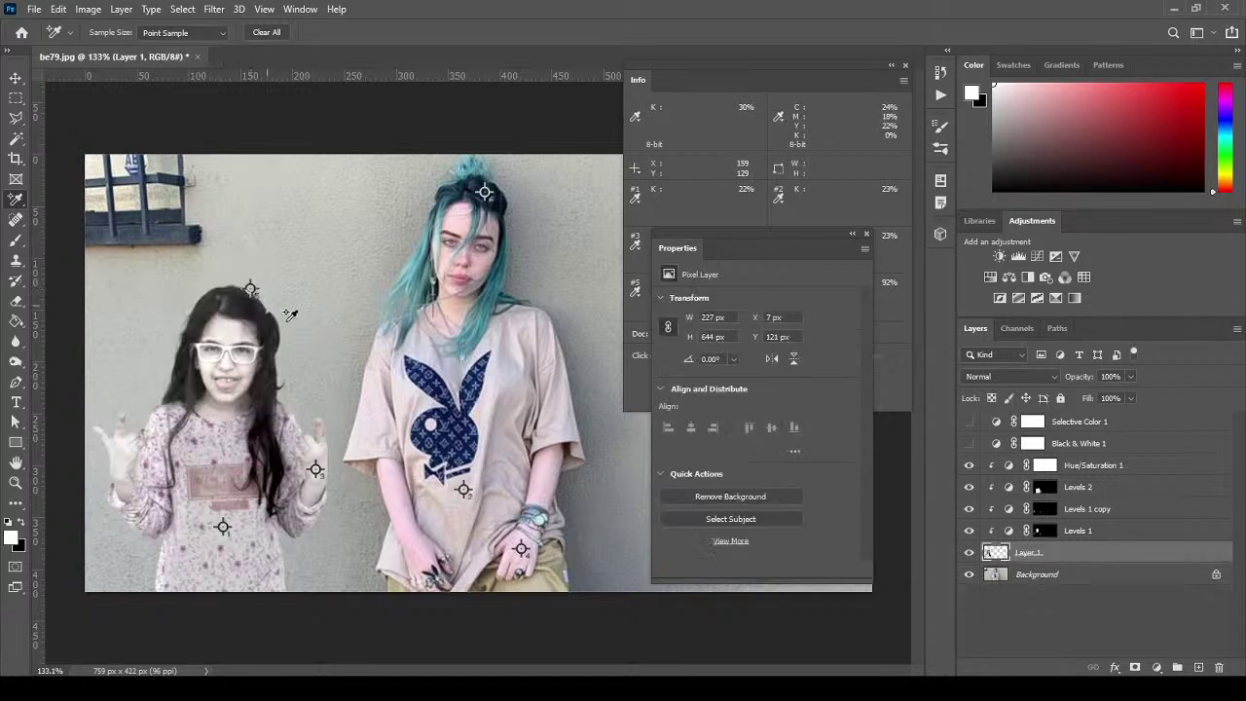
click(58, 10)
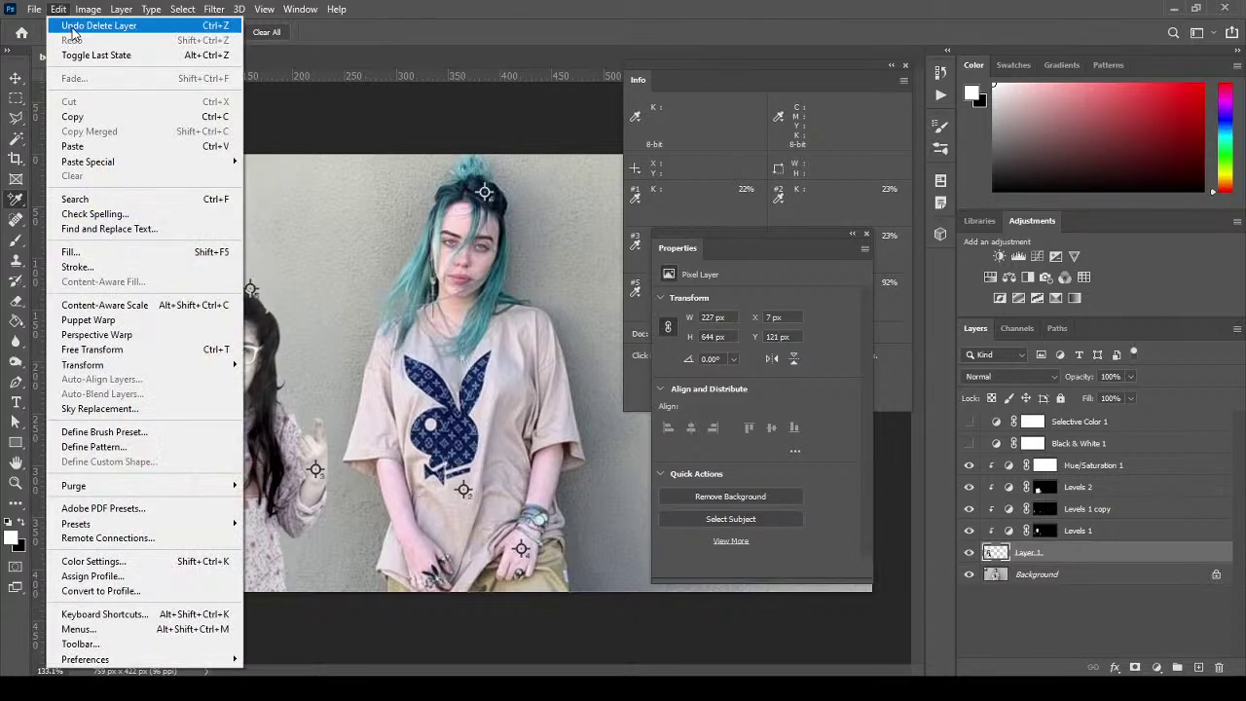
click(61, 26)
Delete the color sampler points at the top of the girl's head and on her raised hand.
right_click(250, 289)
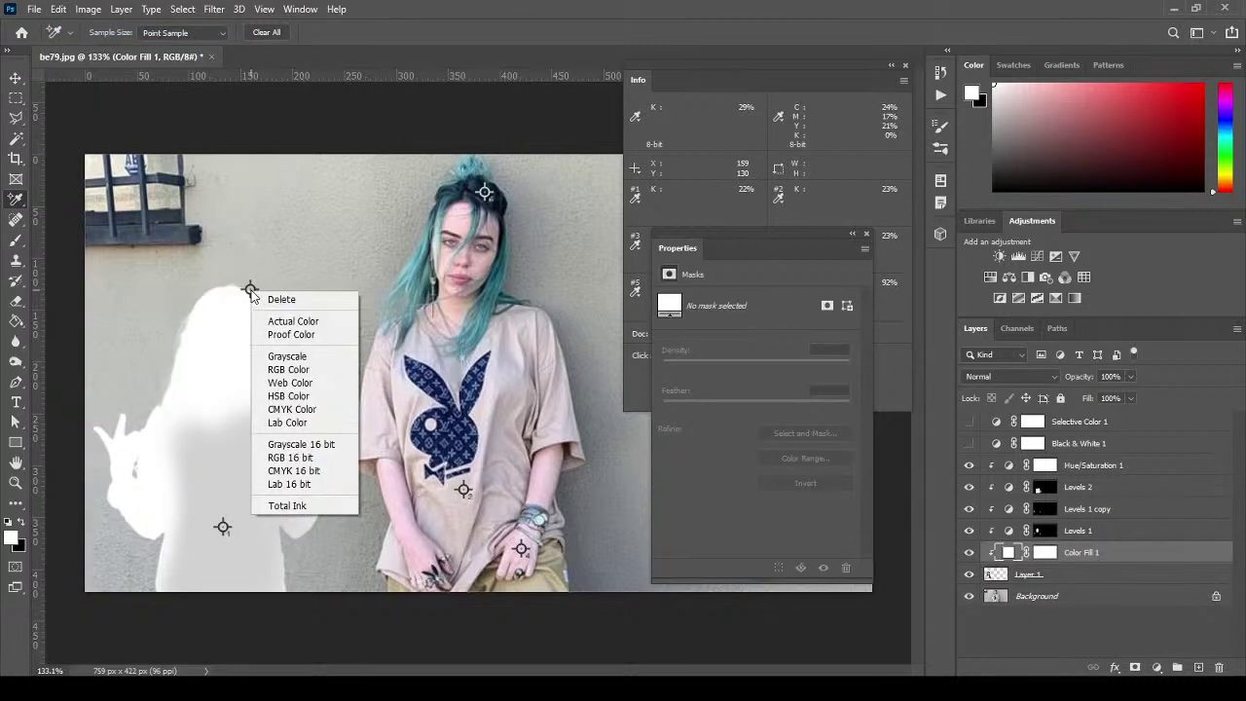
click(278, 298)
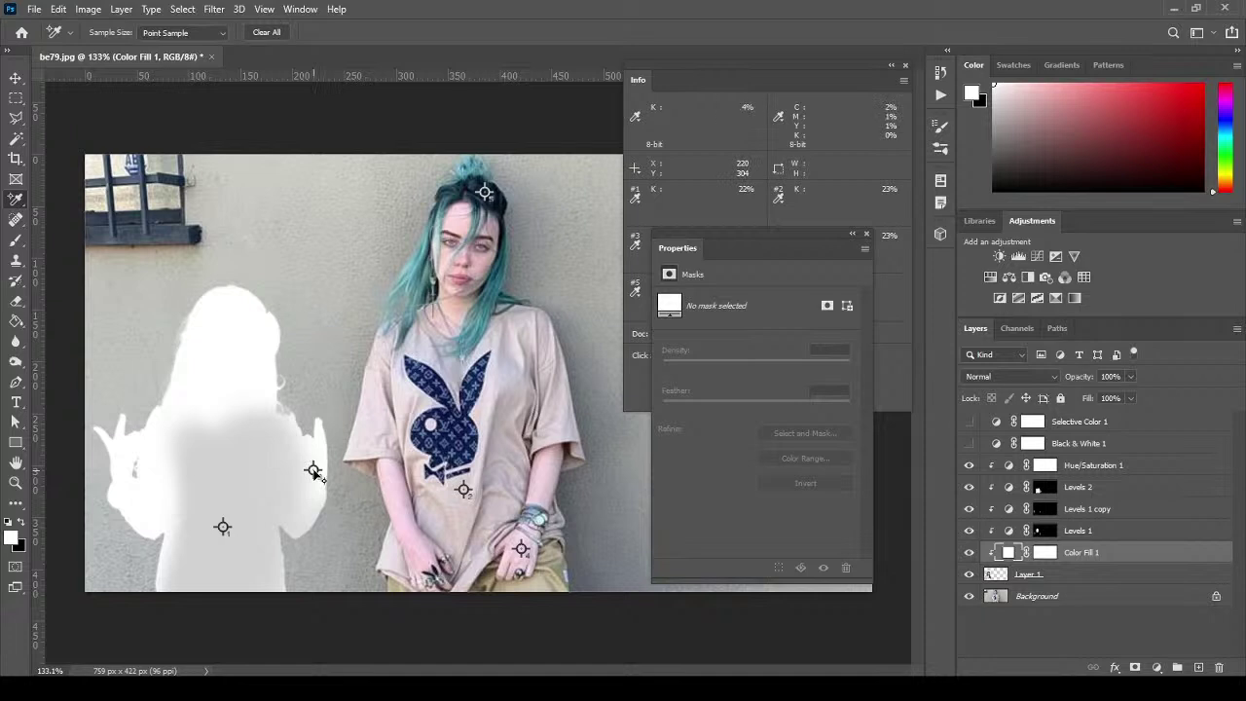
right_click(316, 472)
click(360, 254)
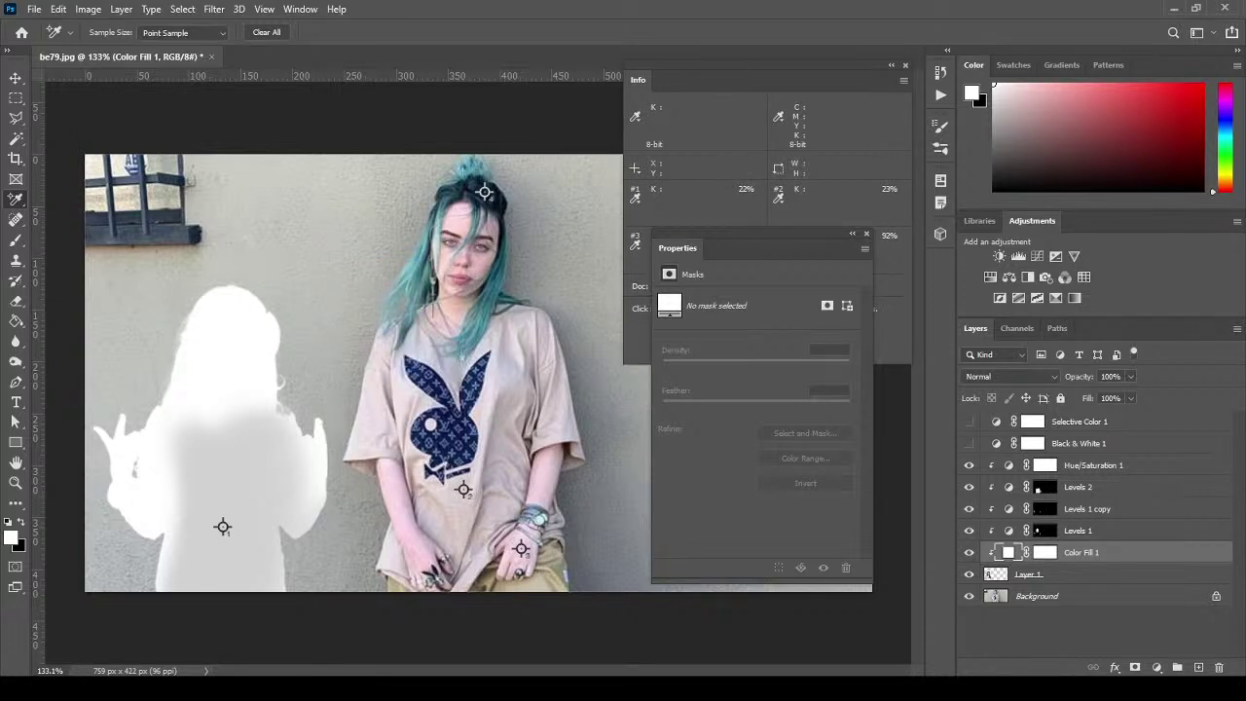
Delete the color sampler points on the girl's dress and on the teal-haired woman's hair and T-shirt.
right_click(223, 527)
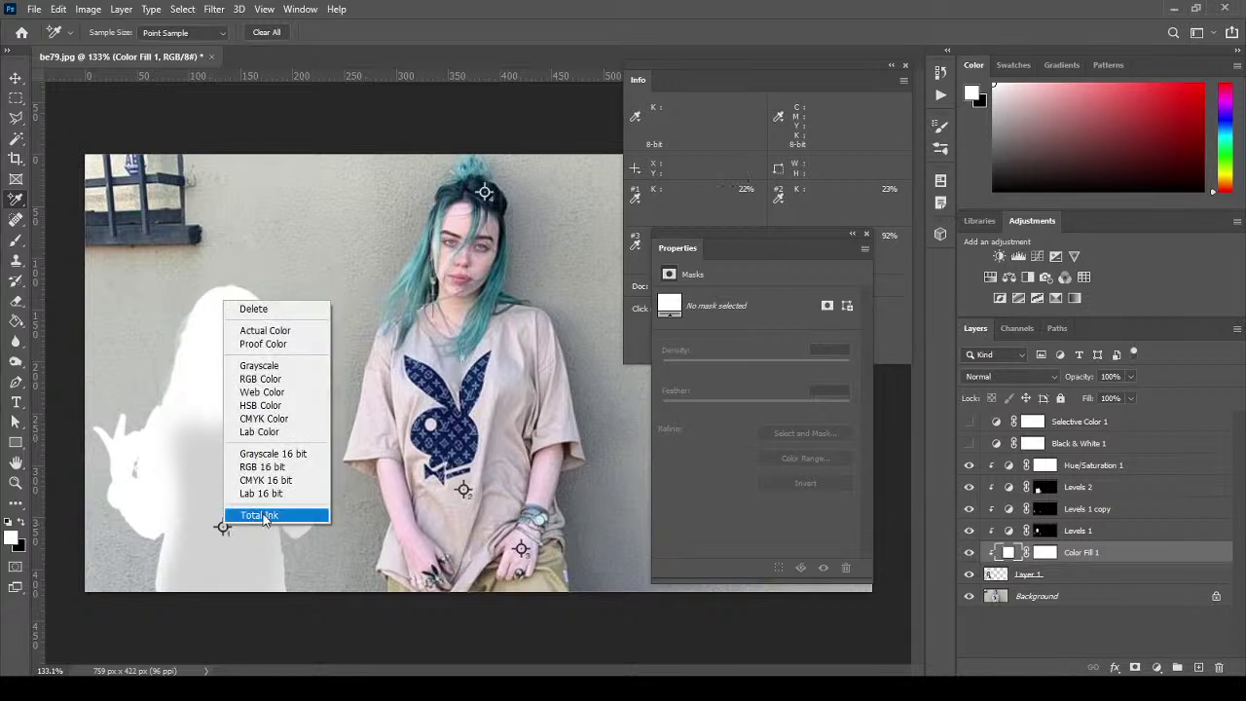
click(268, 311)
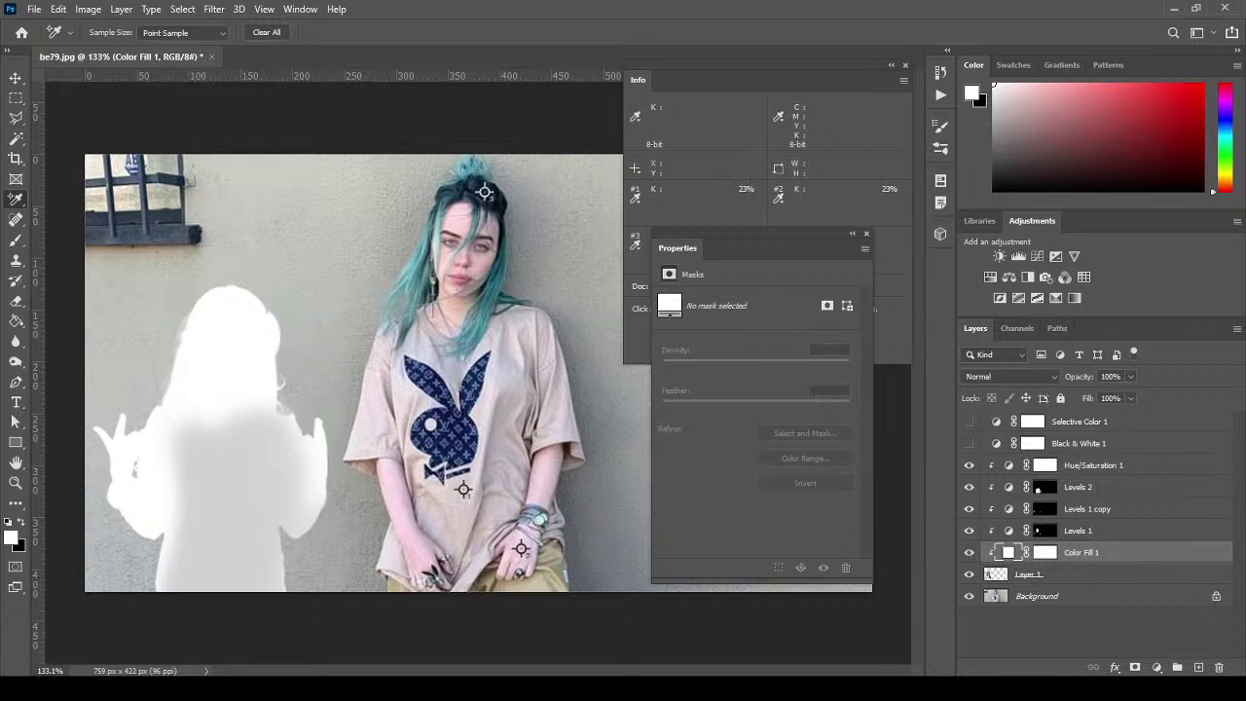
right_click(484, 192)
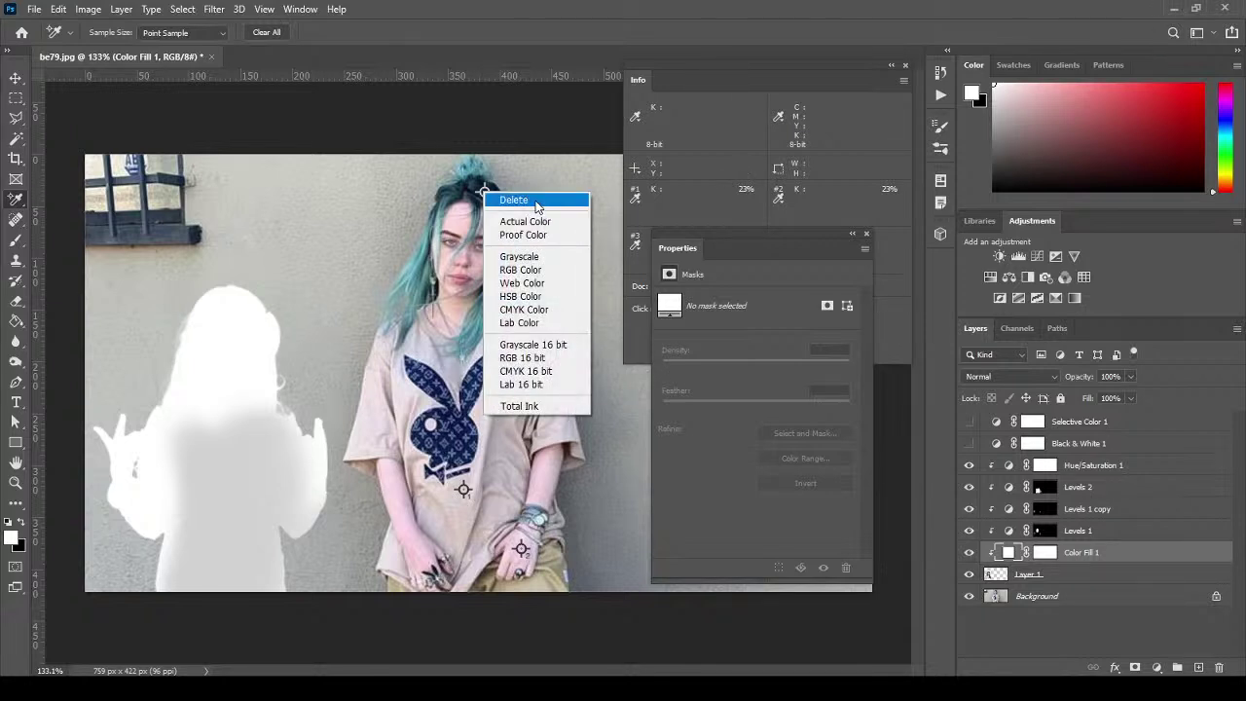
click(536, 200)
right_click(464, 491)
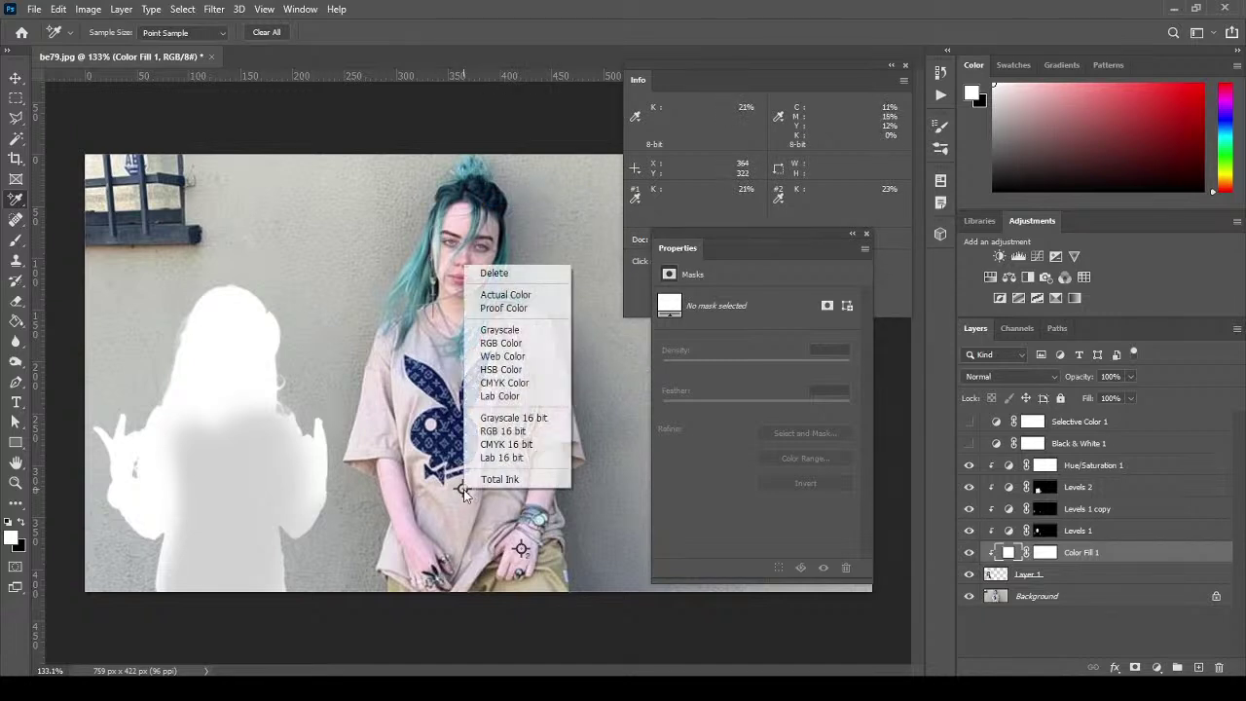
click(525, 273)
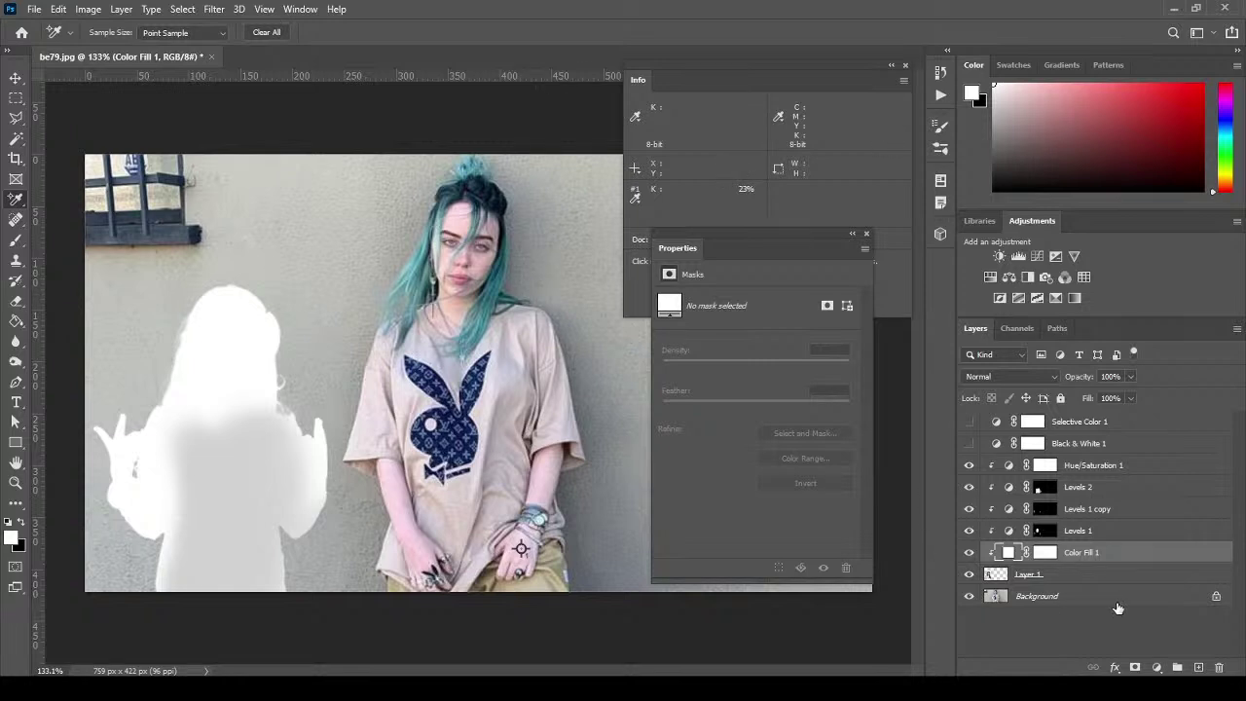
Duplicate Layer 1 and delete the white Color Fill 1 layer.
click(1104, 574)
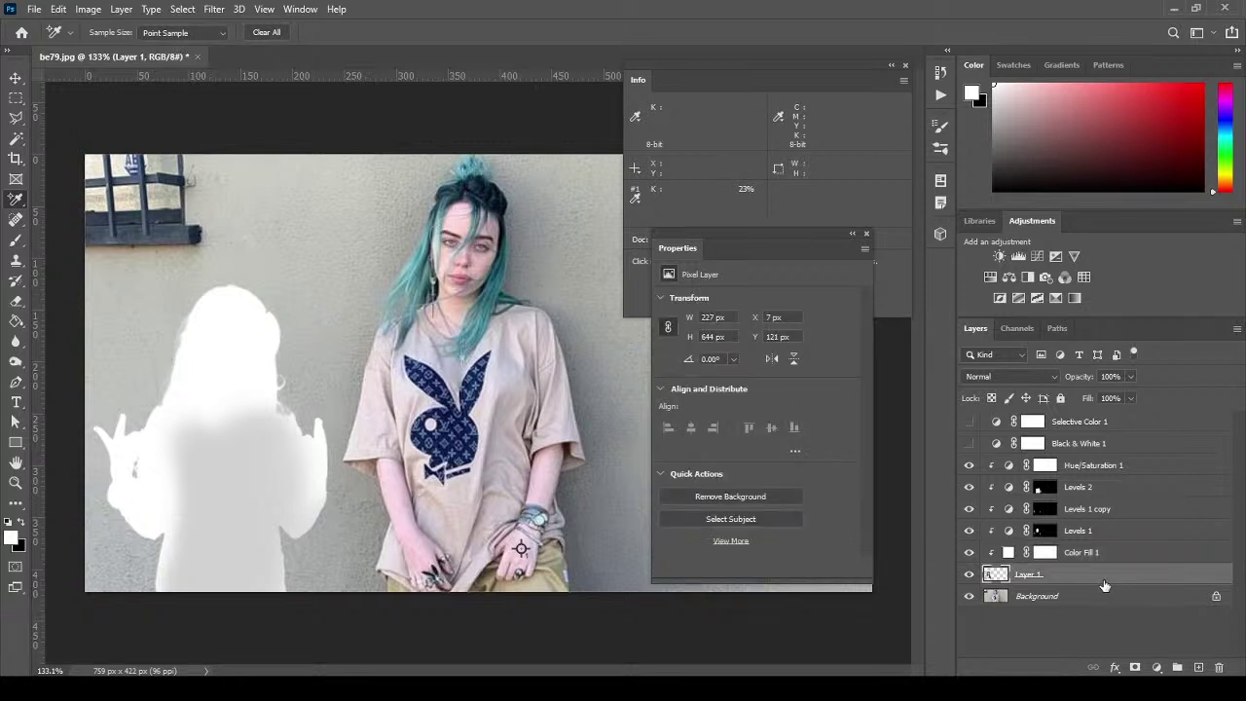
drag(1133, 582, 1198, 667)
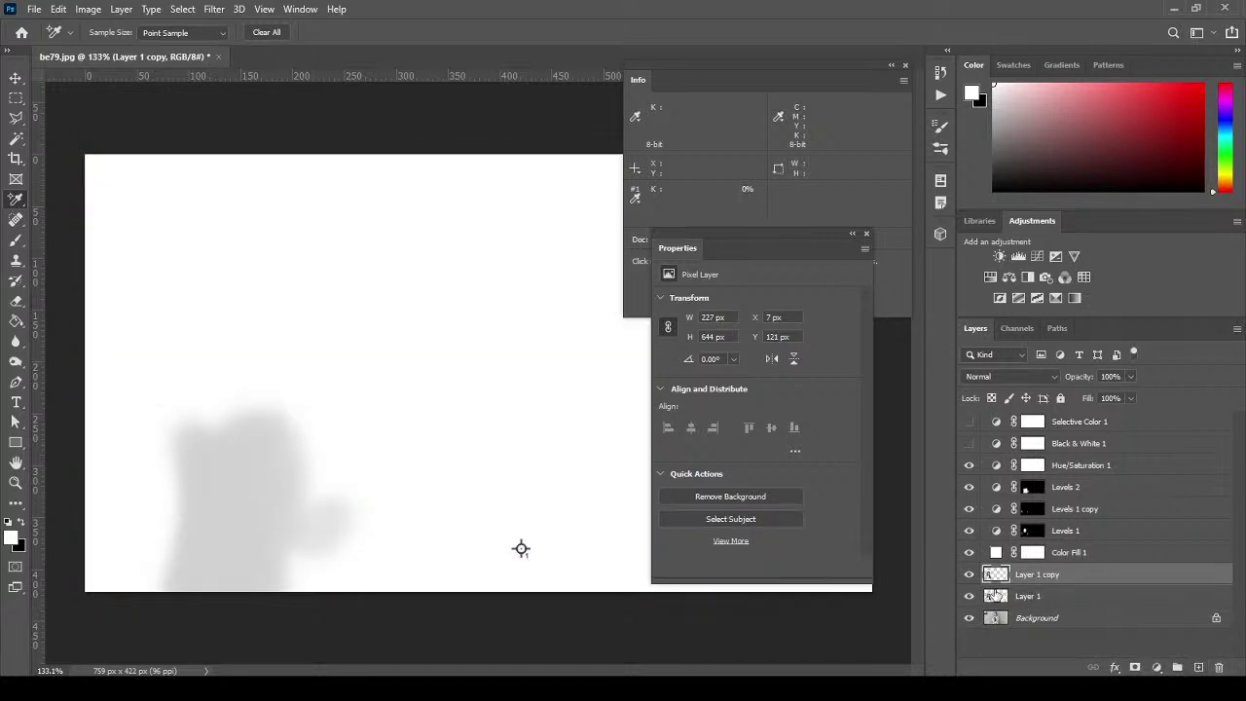
click(1125, 553)
click(1218, 667)
click(550, 263)
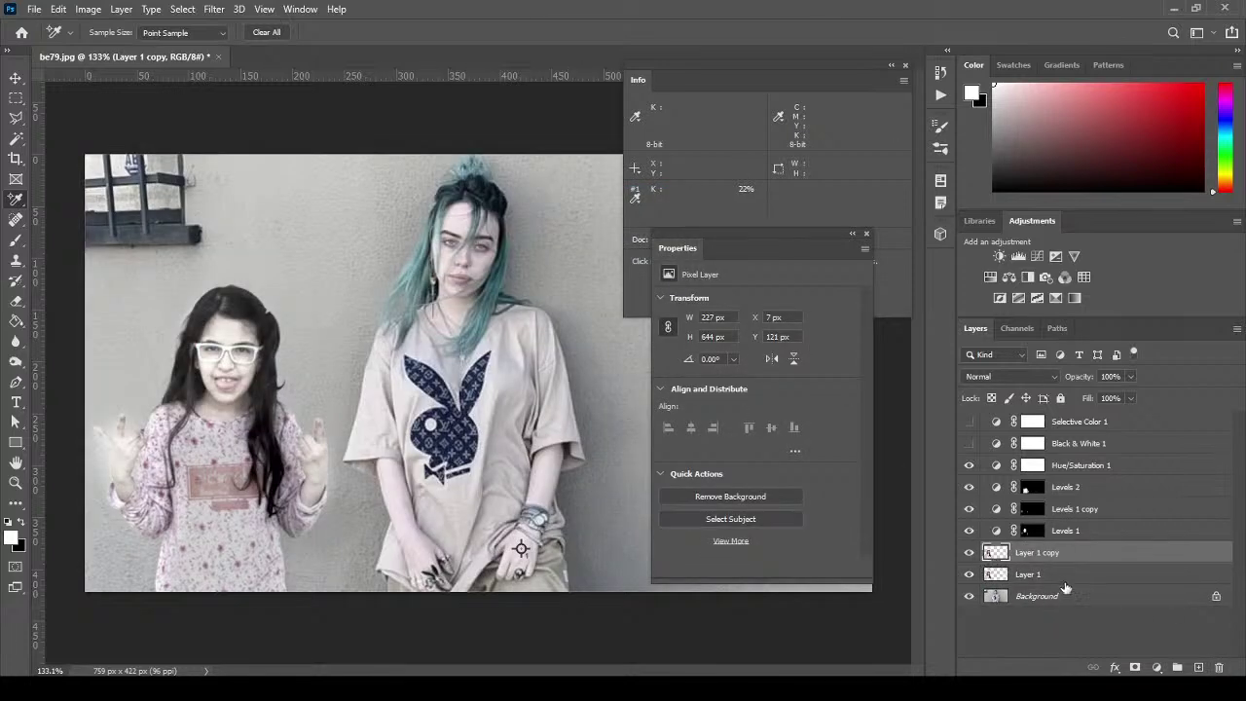
Create a new layer between Layer 1 and Layer 1 copy and fill it with black.
click(1108, 582)
click(1197, 668)
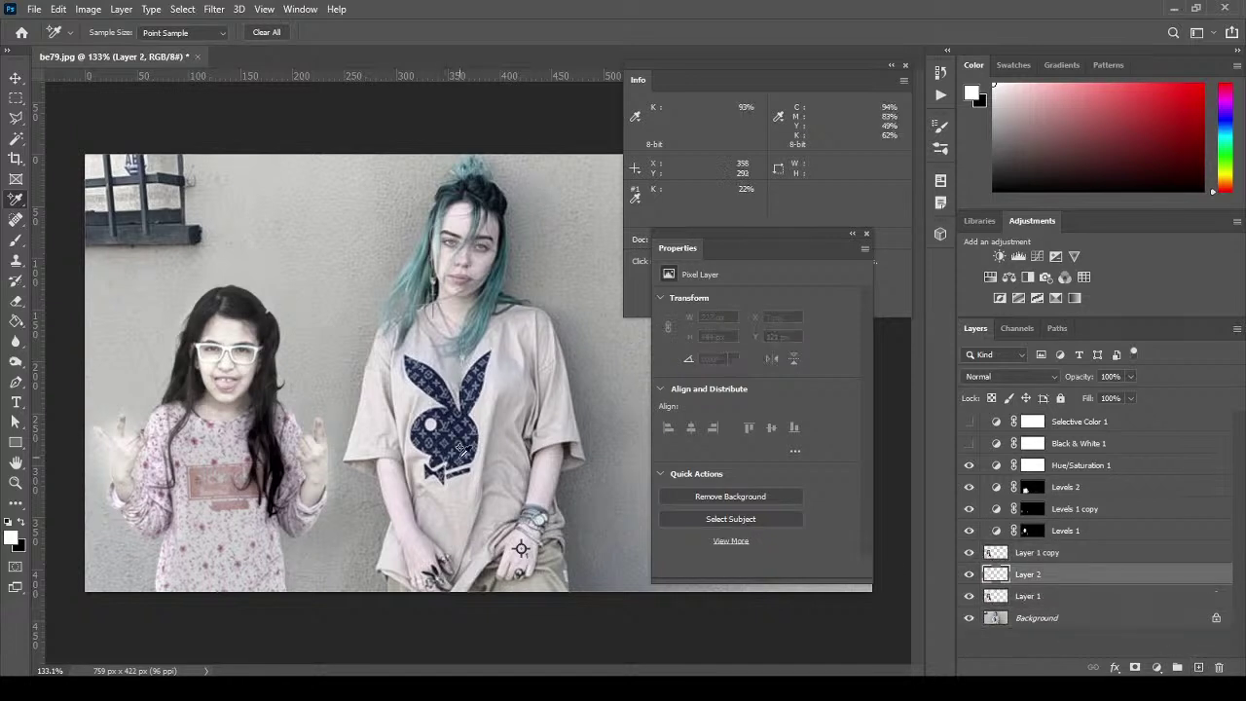
click(17, 321)
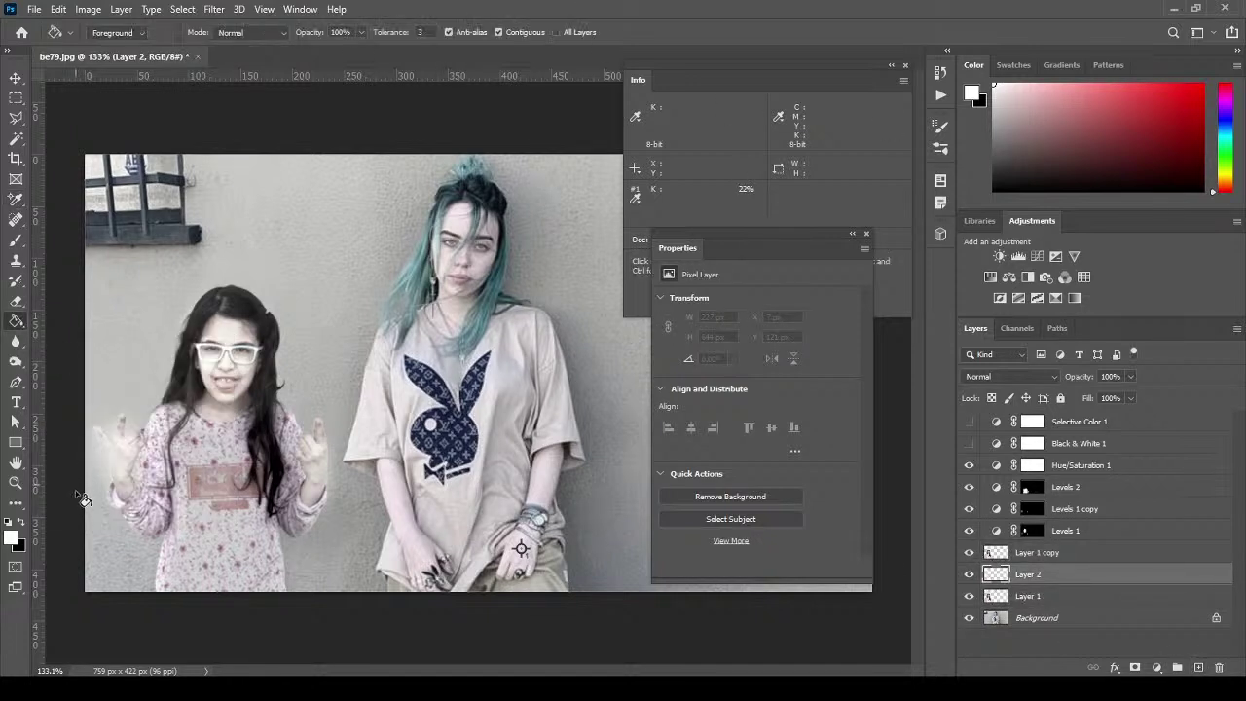
click(20, 523)
click(524, 399)
Add a Color Overlay effect to Layer 1 copy with Normal blend mode and 100% opacity.
click(1034, 554)
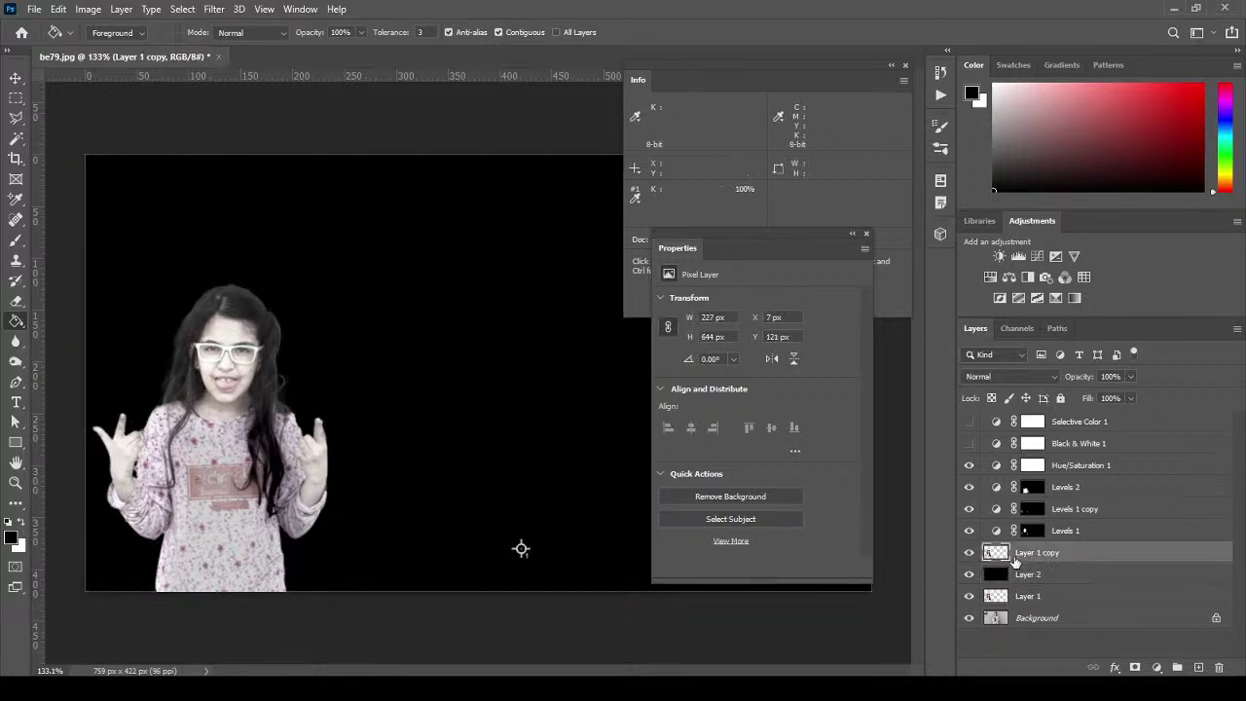
double_click(1221, 553)
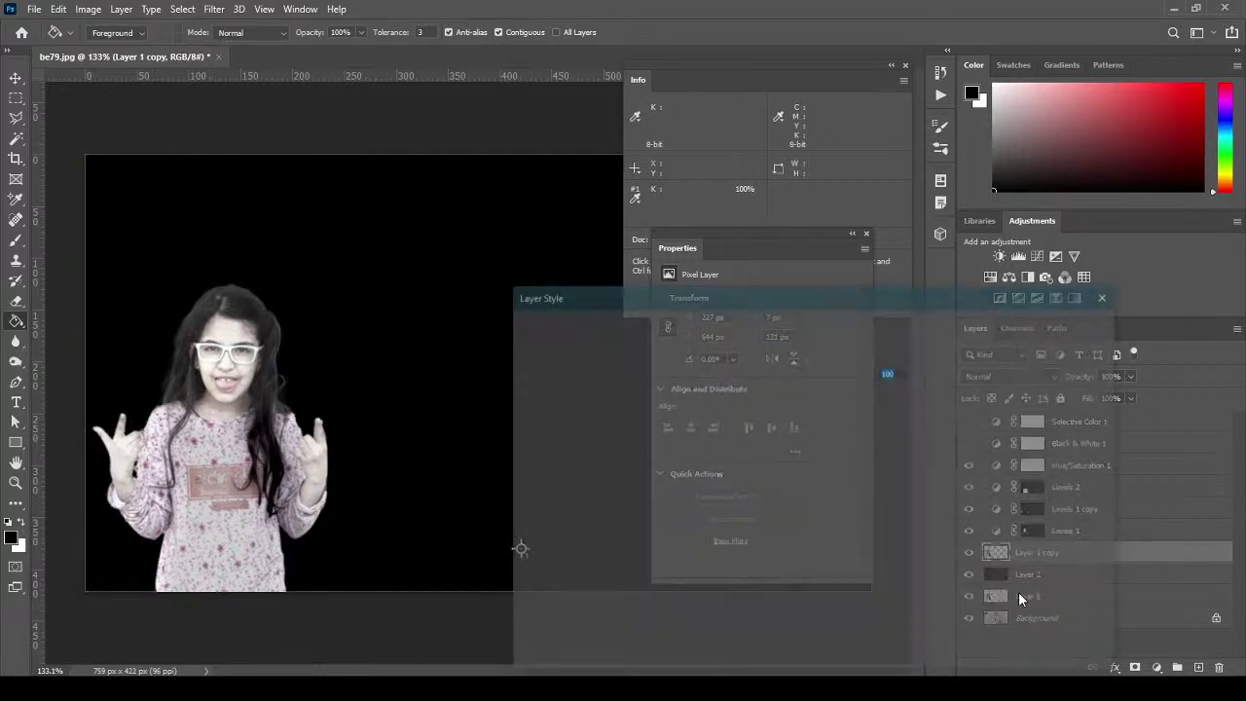
click(1039, 356)
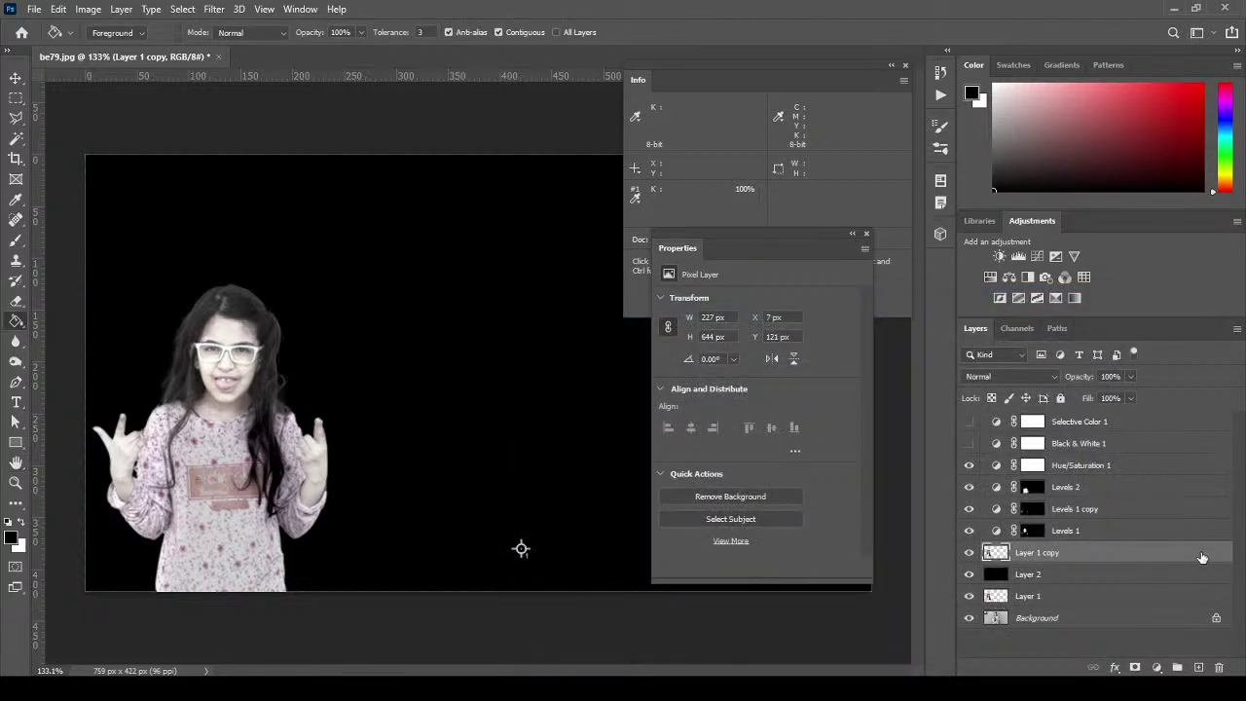
double_click(1202, 557)
click(594, 510)
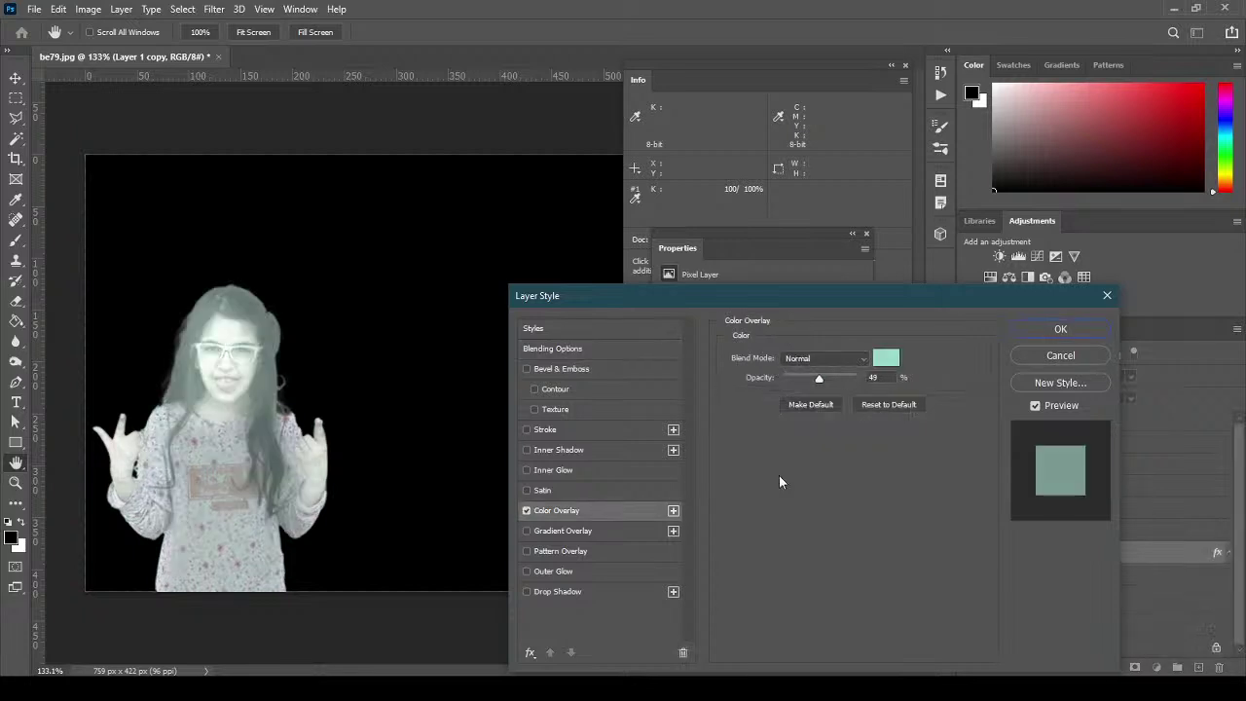
drag(819, 378, 860, 378)
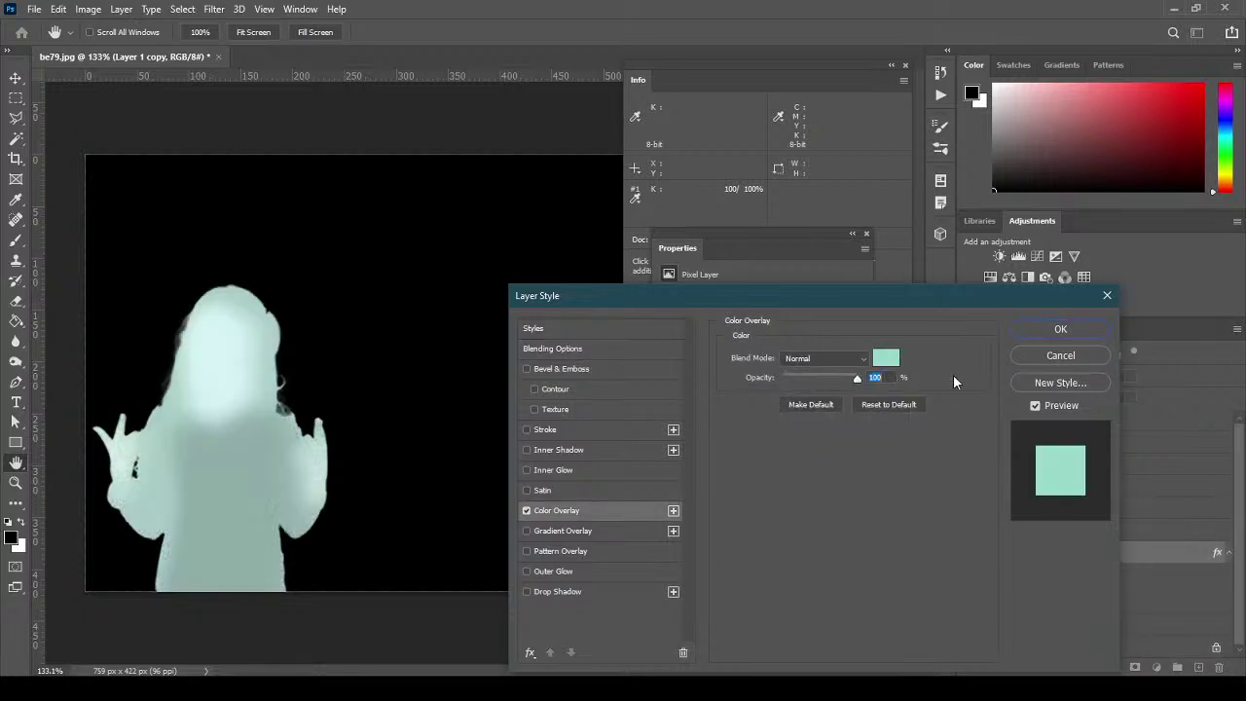
Set the overlay color to light gray (d8d8d8).
click(885, 358)
click(450, 360)
drag(449, 360, 428, 583)
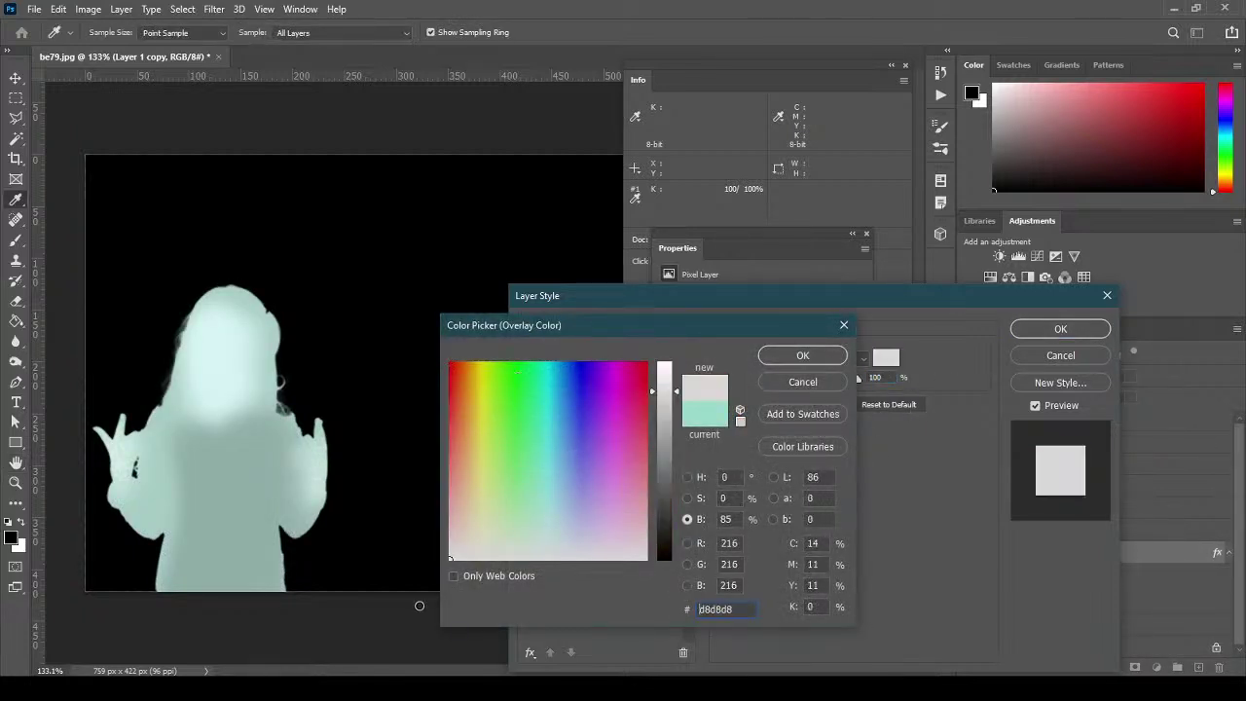
click(802, 355)
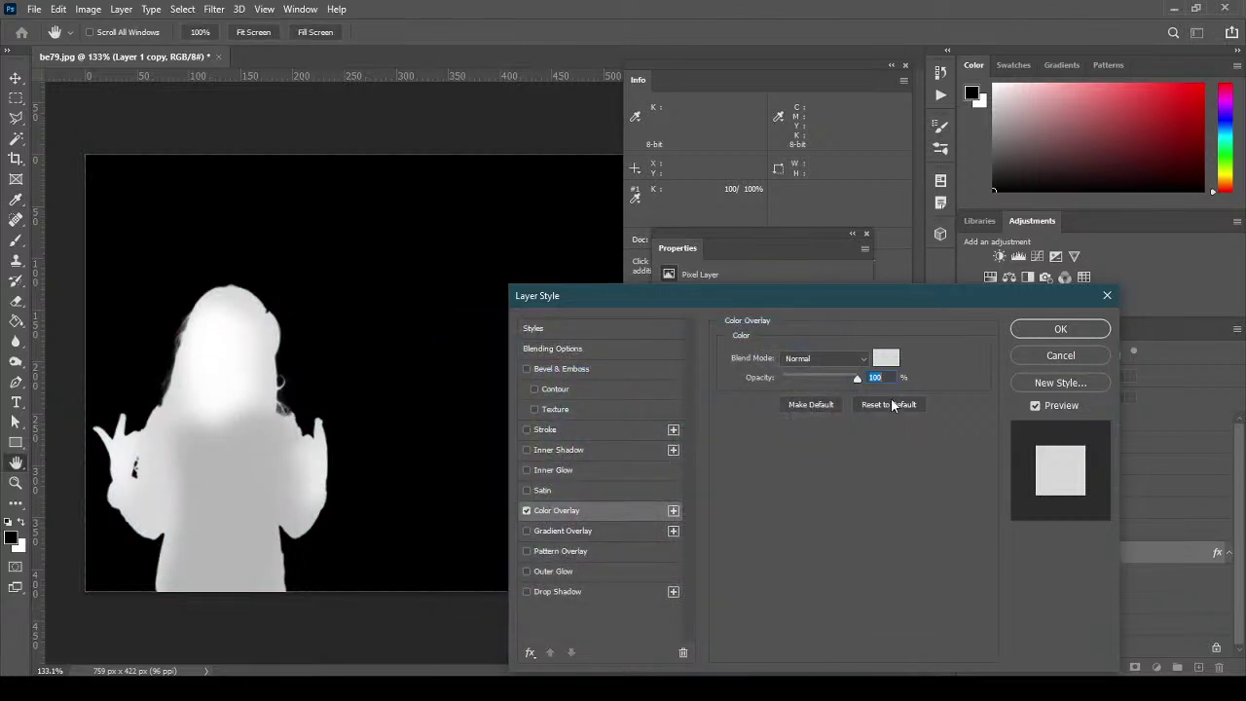
click(812, 358)
click(812, 297)
Change the overlay color of Layer 1 copy to white and apply the layer style.
click(884, 360)
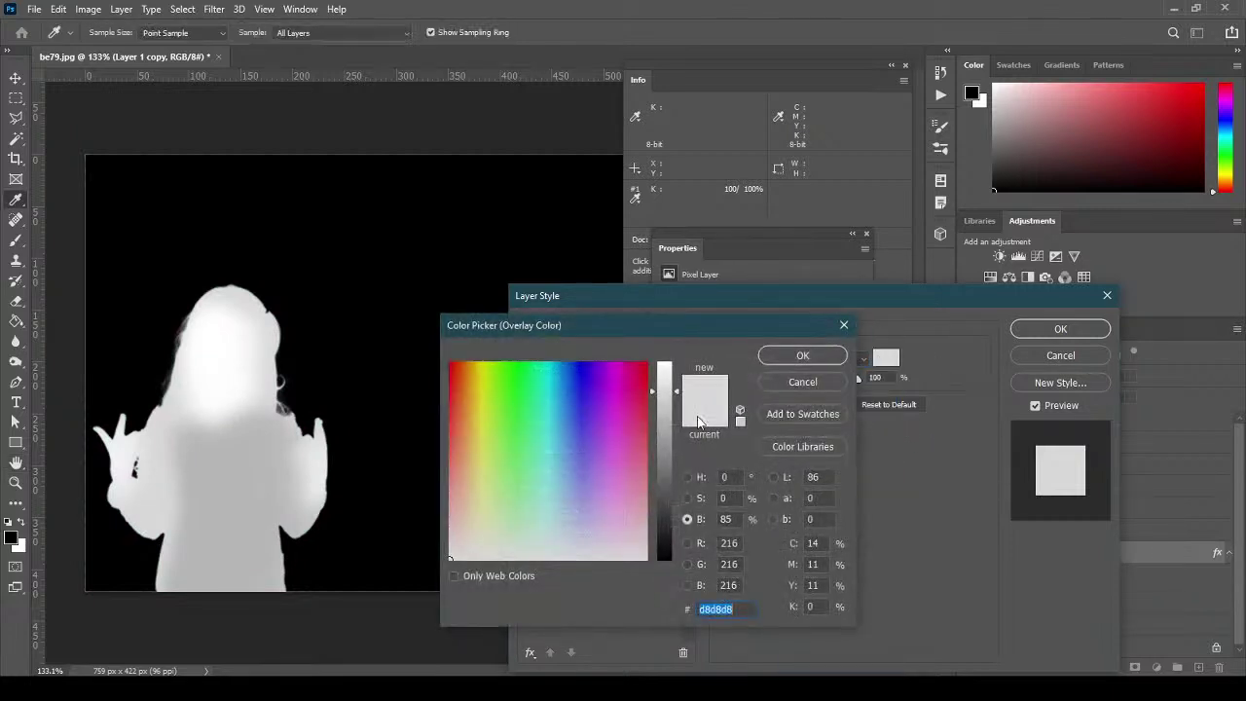
click(687, 477)
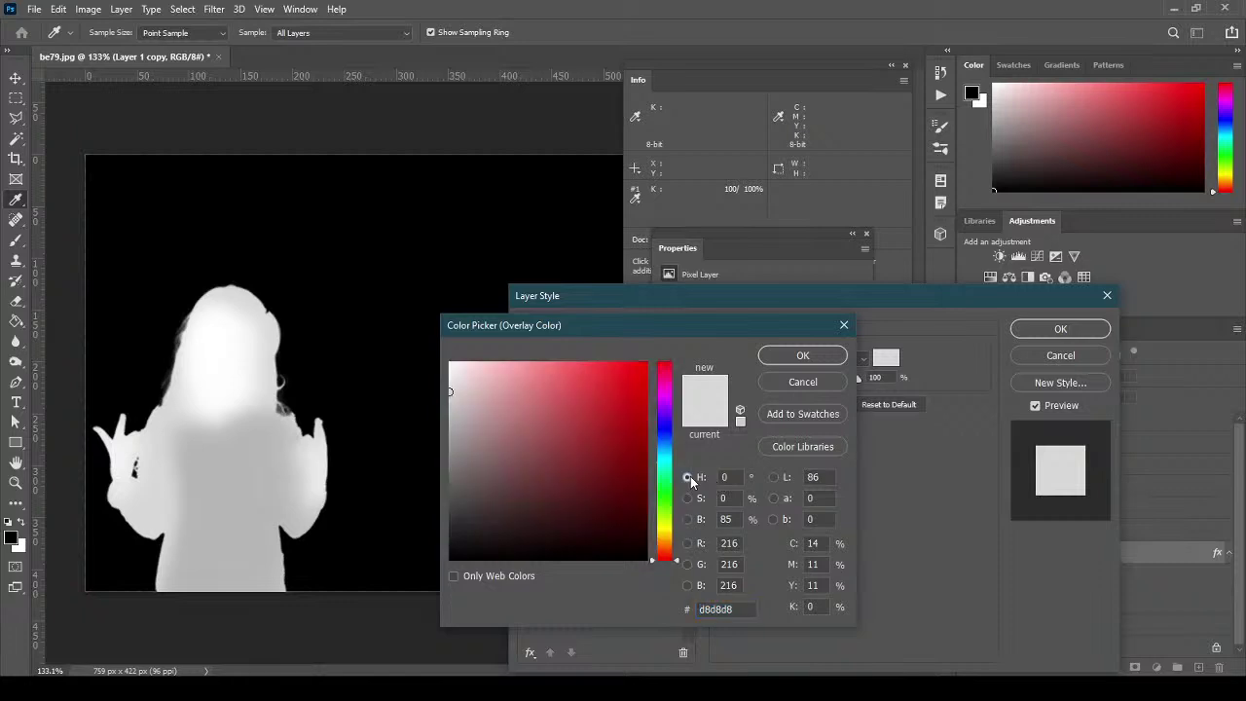
drag(551, 503, 405, 322)
click(800, 356)
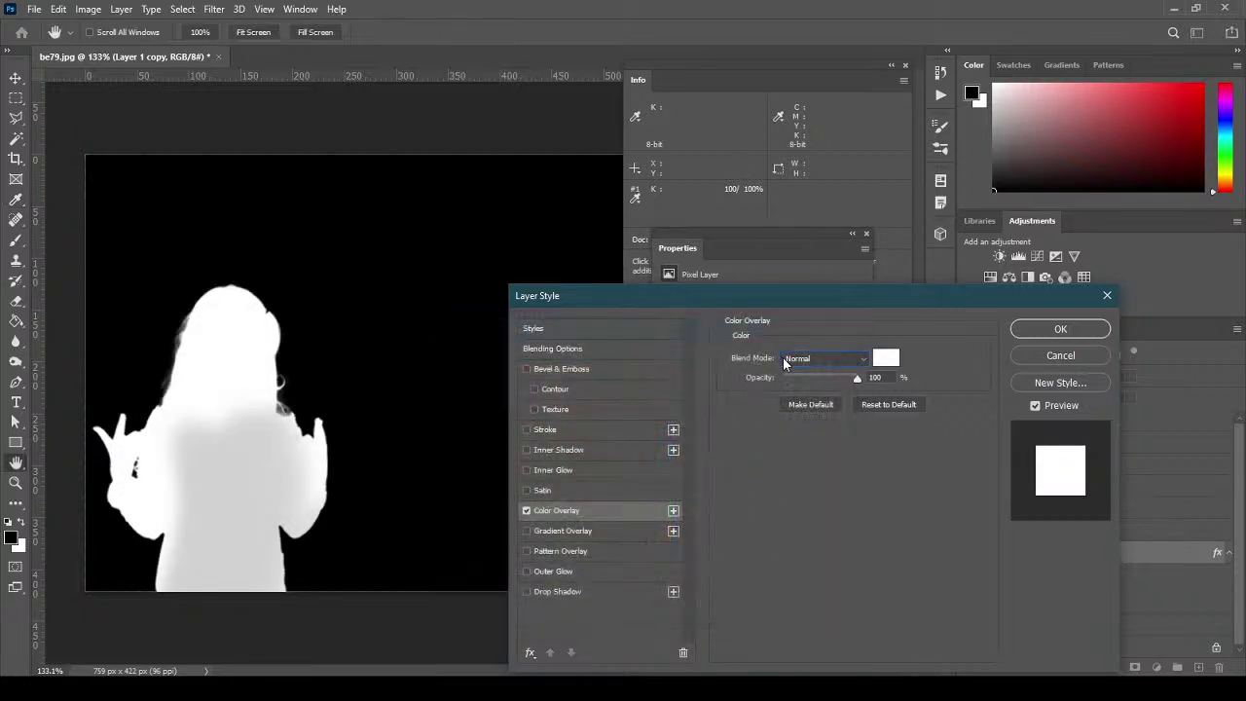
click(1060, 328)
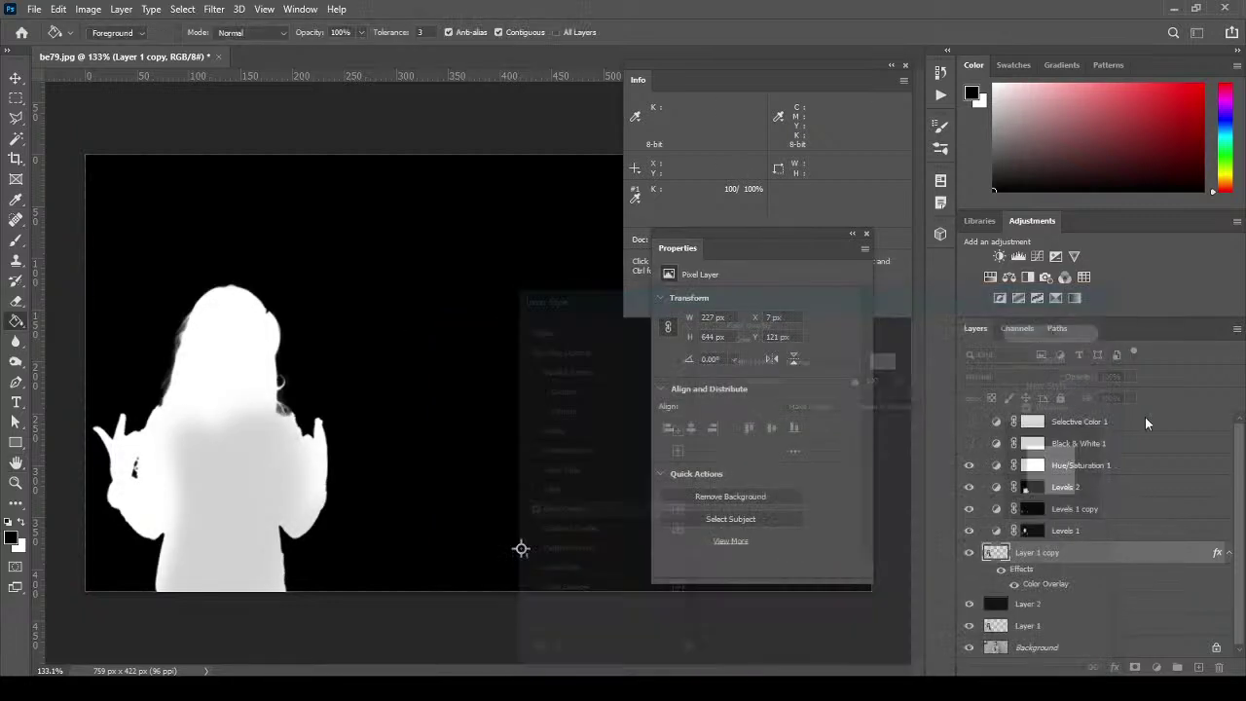
Merge Layer 1 copy with the black Layer 2 and select the entire canvas.
ctrl+click(1085, 605)
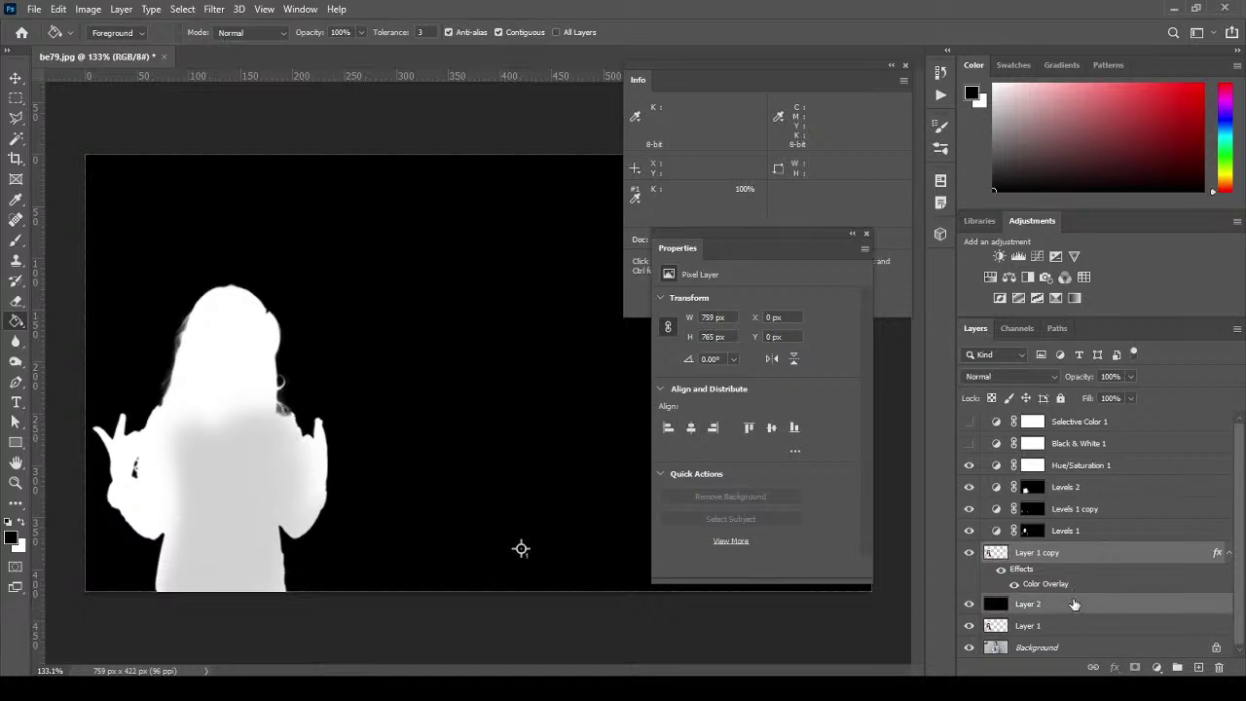
key(ctrl+e)
key(ctrl+a)
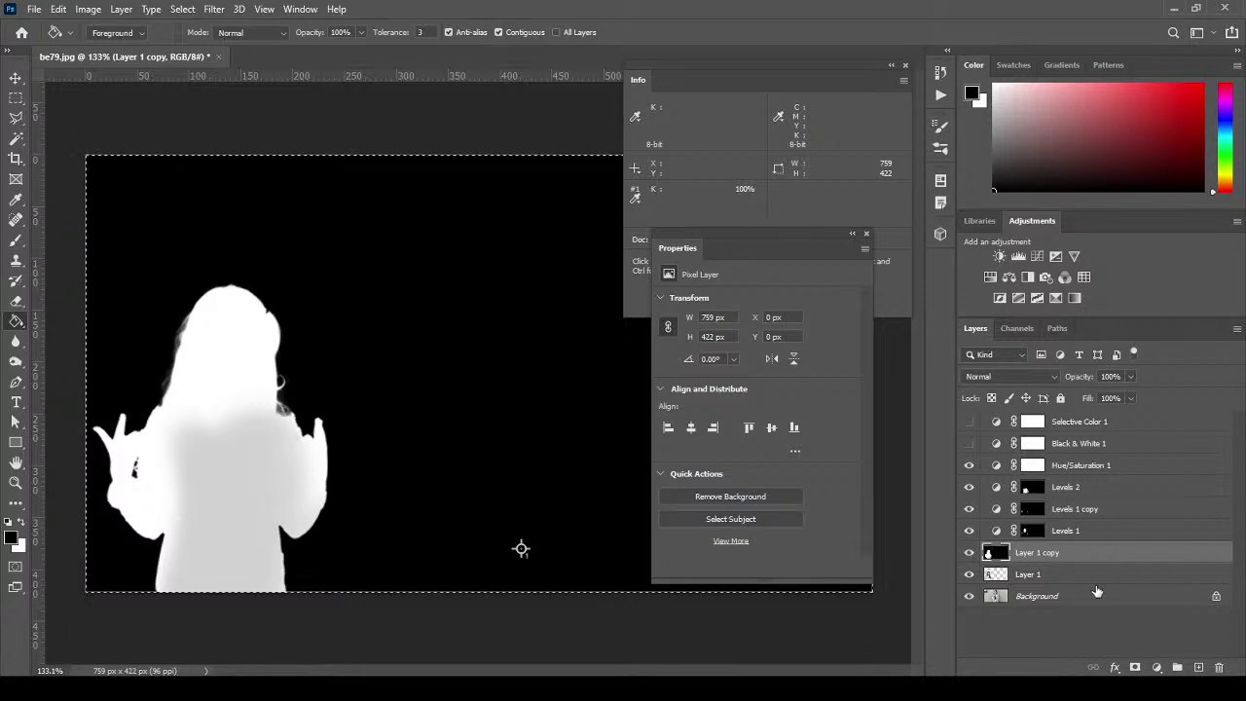
Hide the merged black-and-white silhouette layer and clear the selection.
click(969, 552)
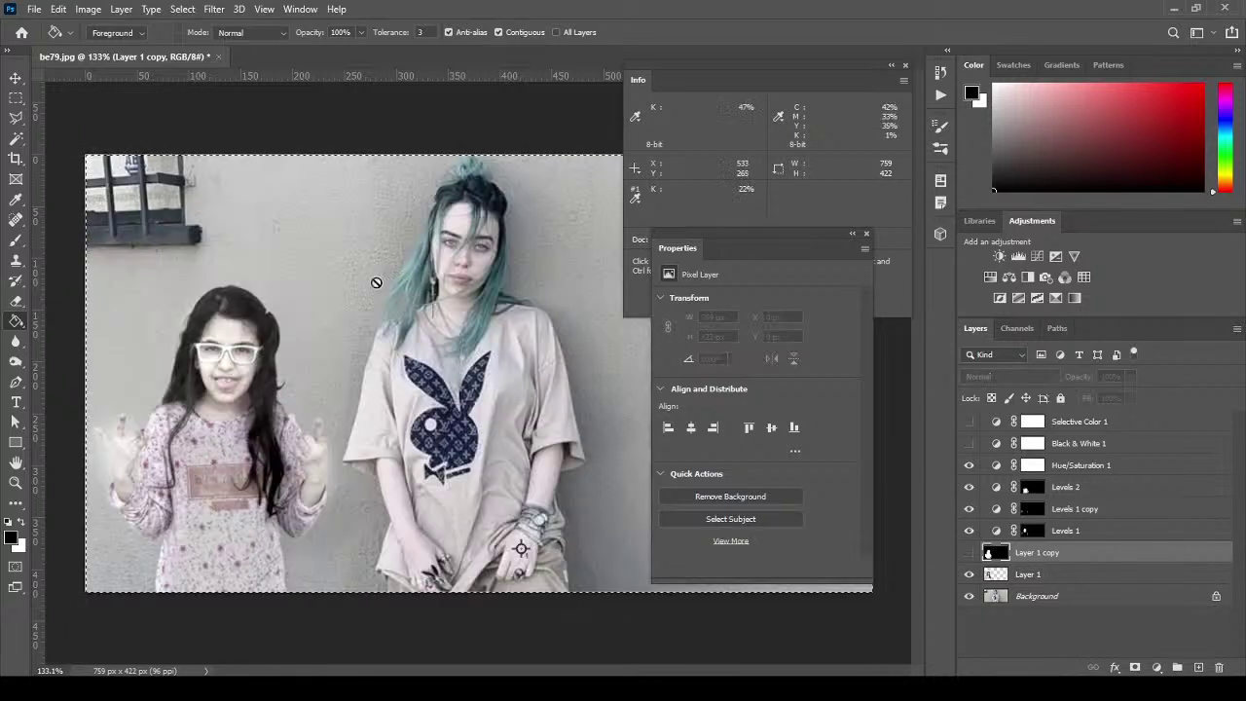
key(m)
key(ctrl+d)
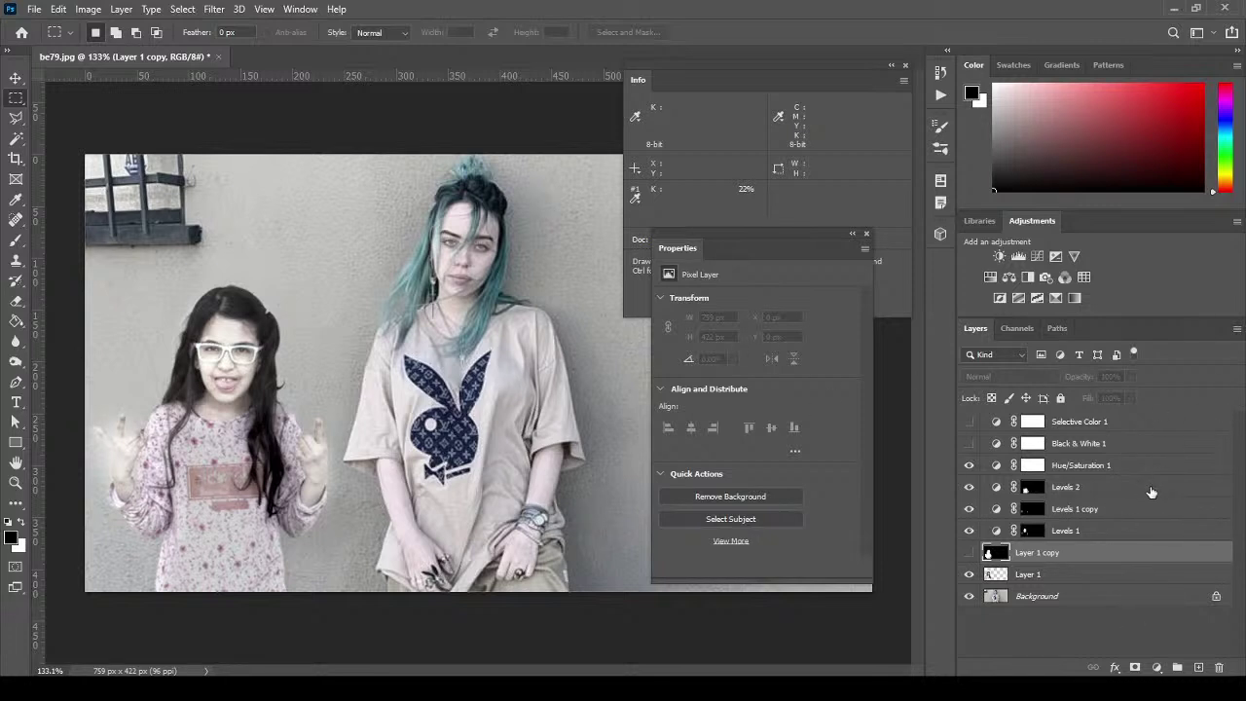
Add a Solid Color fill layer directly above Levels 2, using the previous layer as its clipping mask.
click(1150, 491)
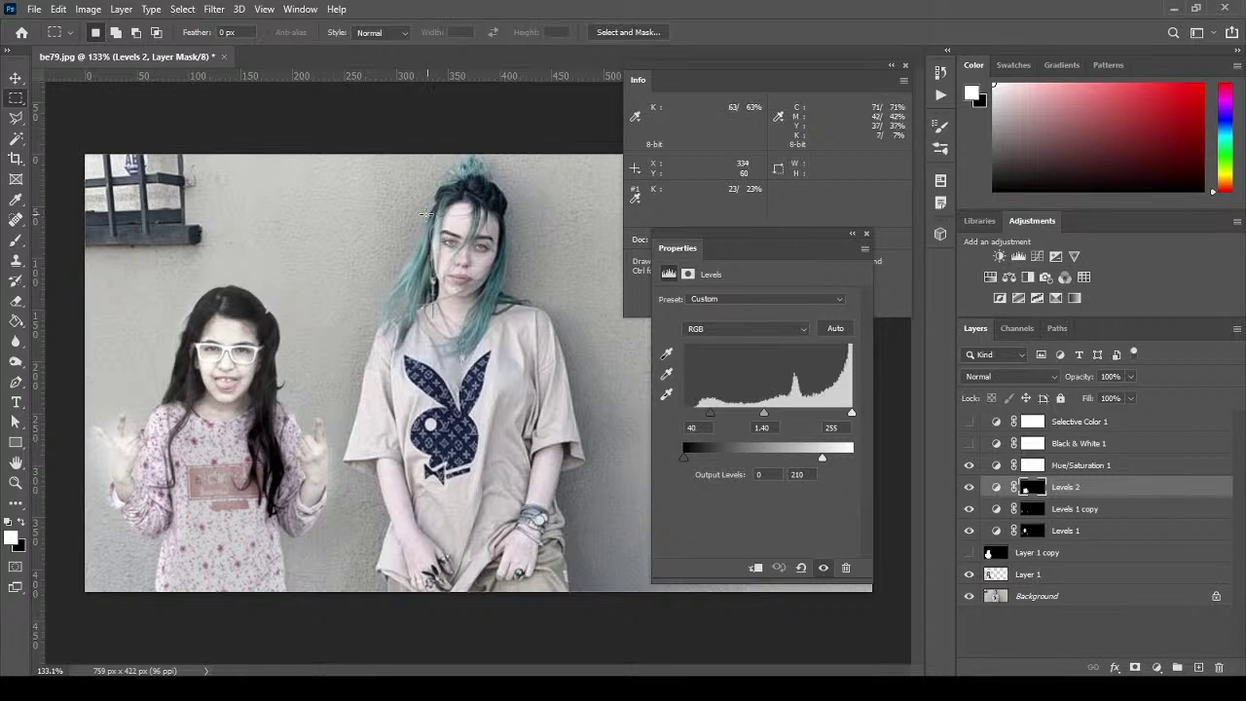
click(89, 9)
mouse_move(130, 52)
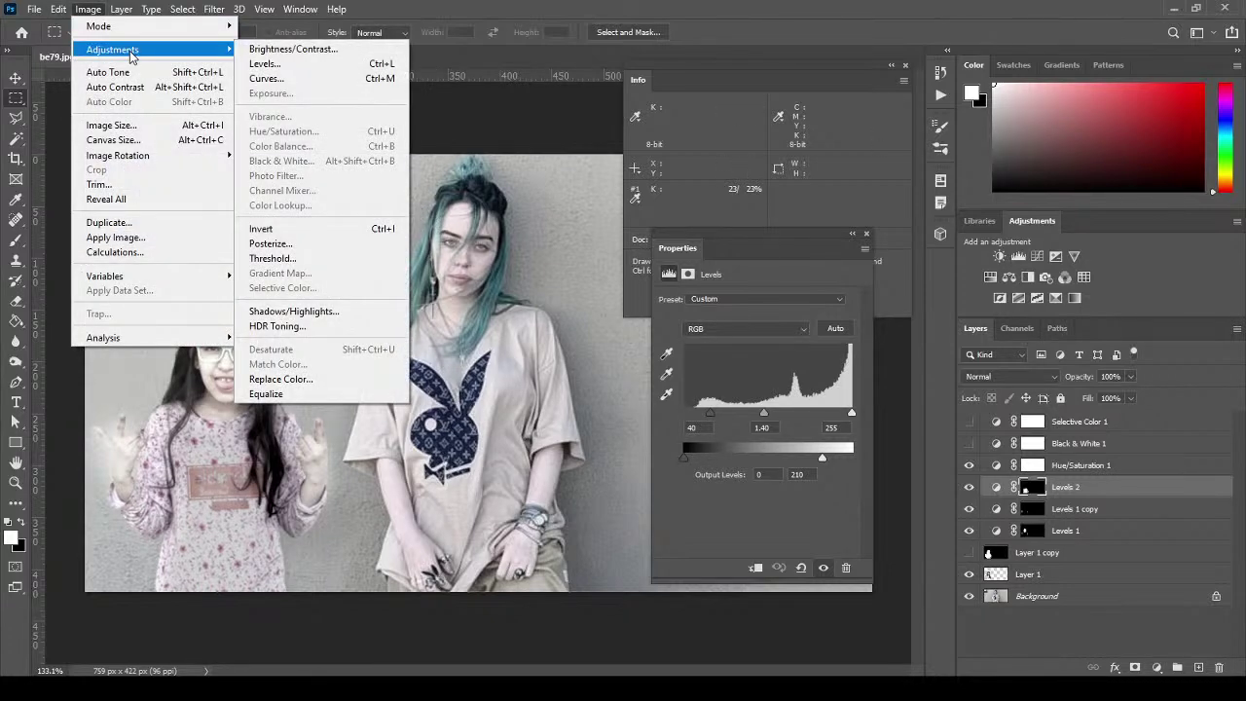
click(121, 9)
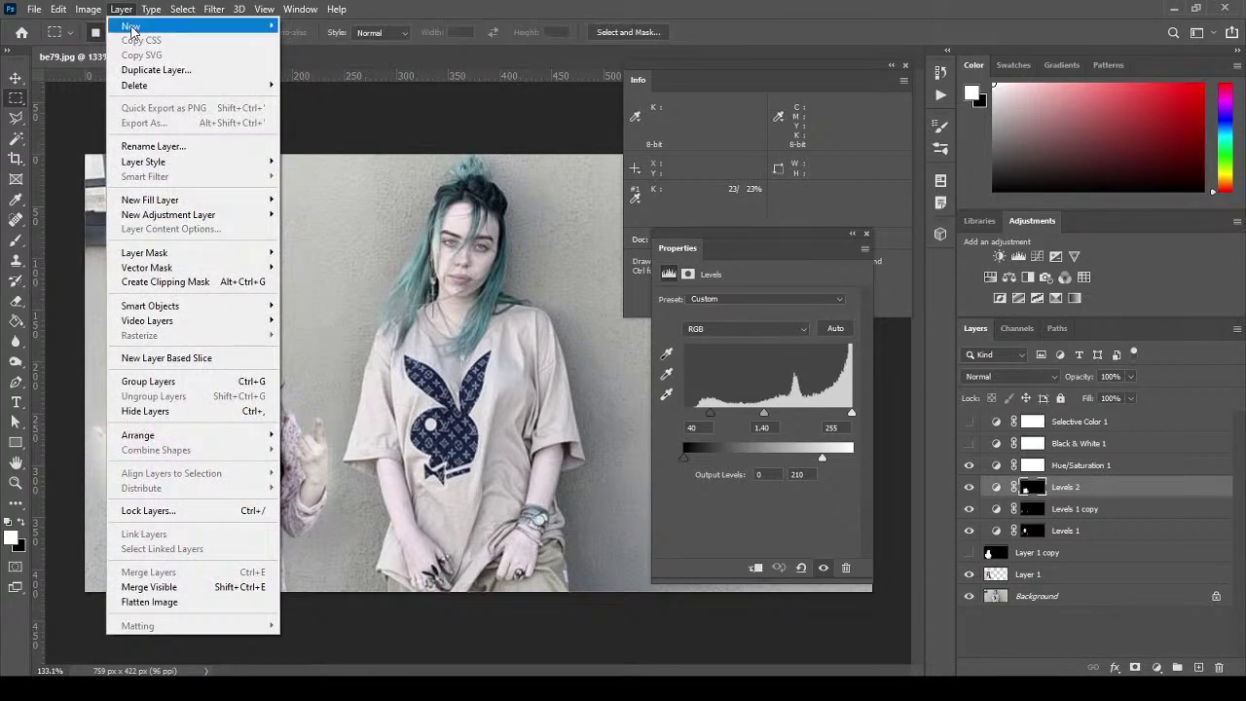
mouse_move(131, 29)
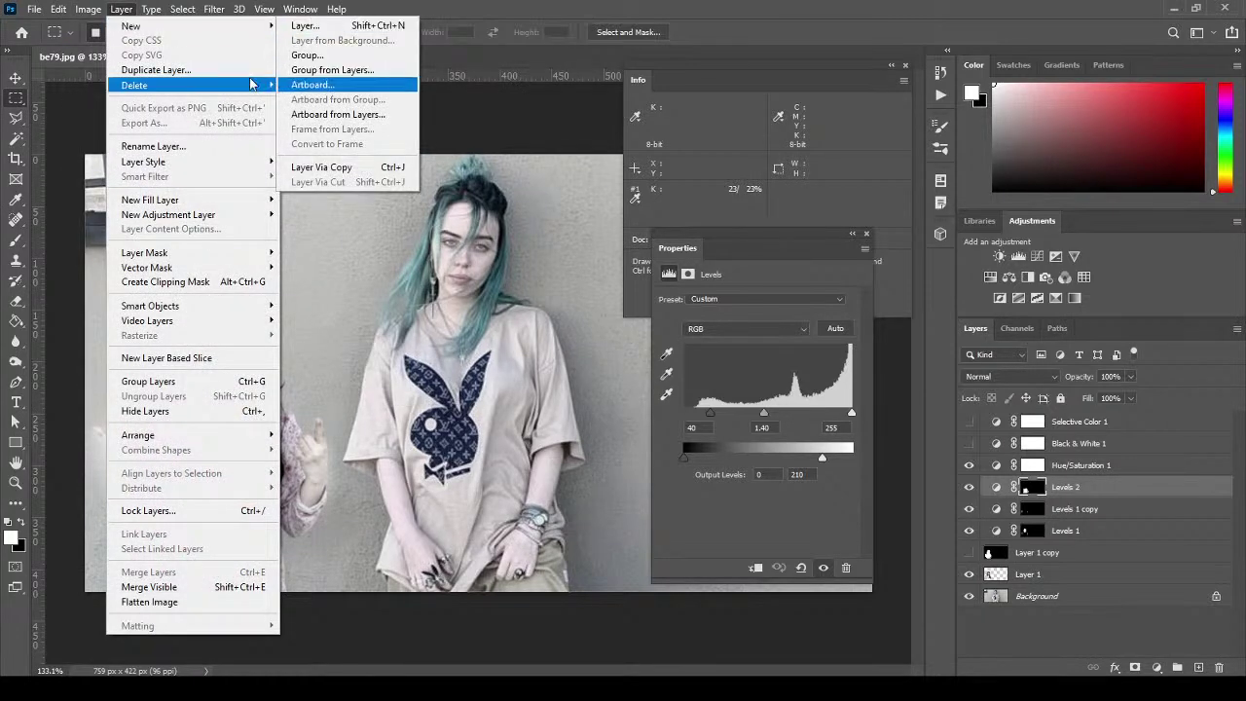
mouse_move(217, 201)
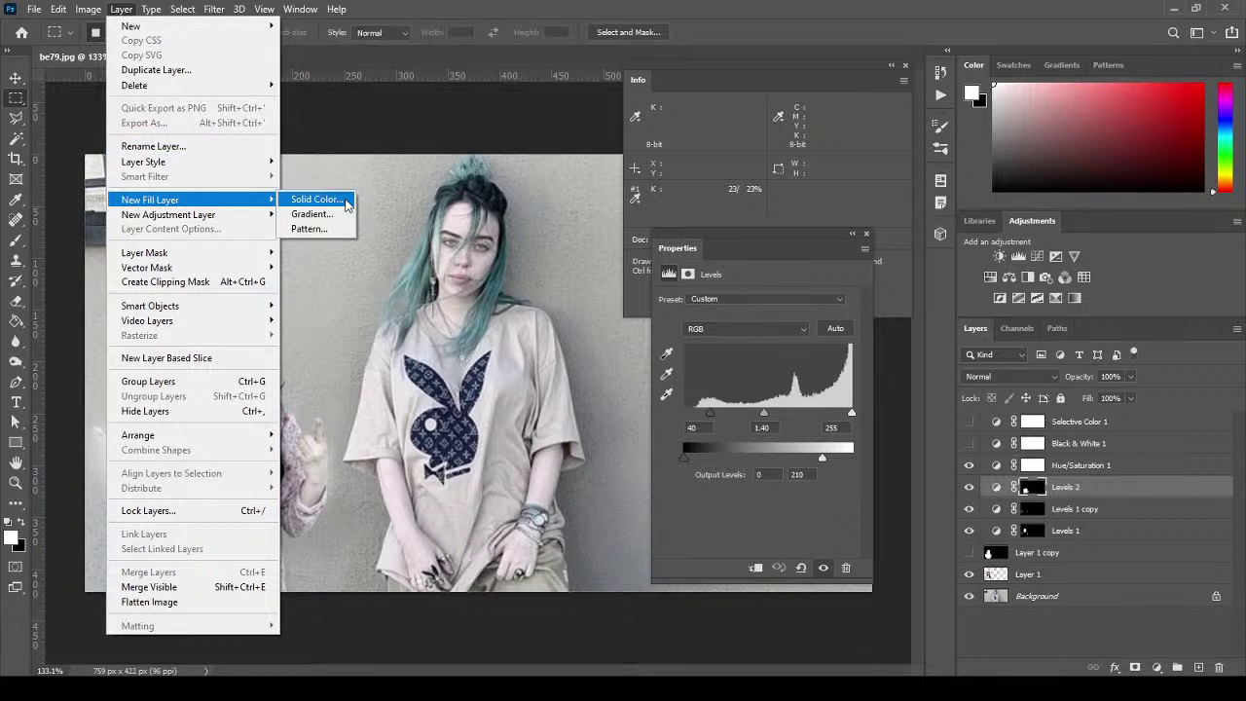
click(316, 200)
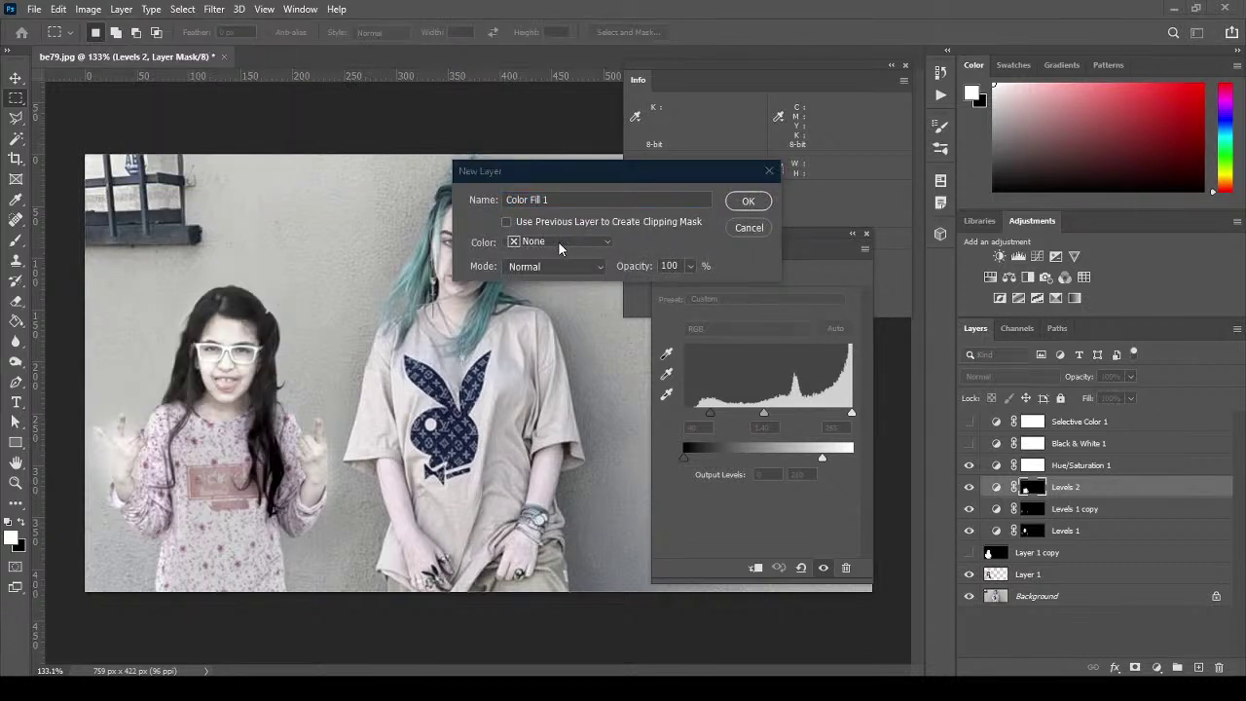
click(506, 222)
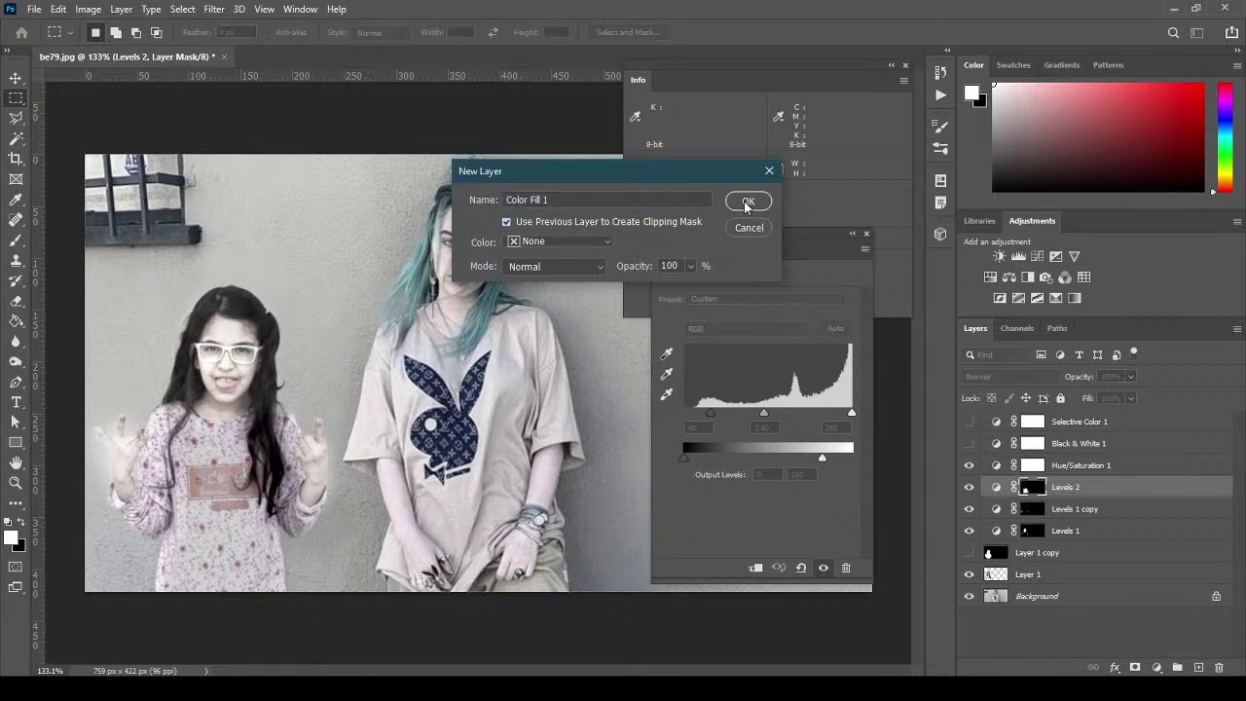
click(747, 201)
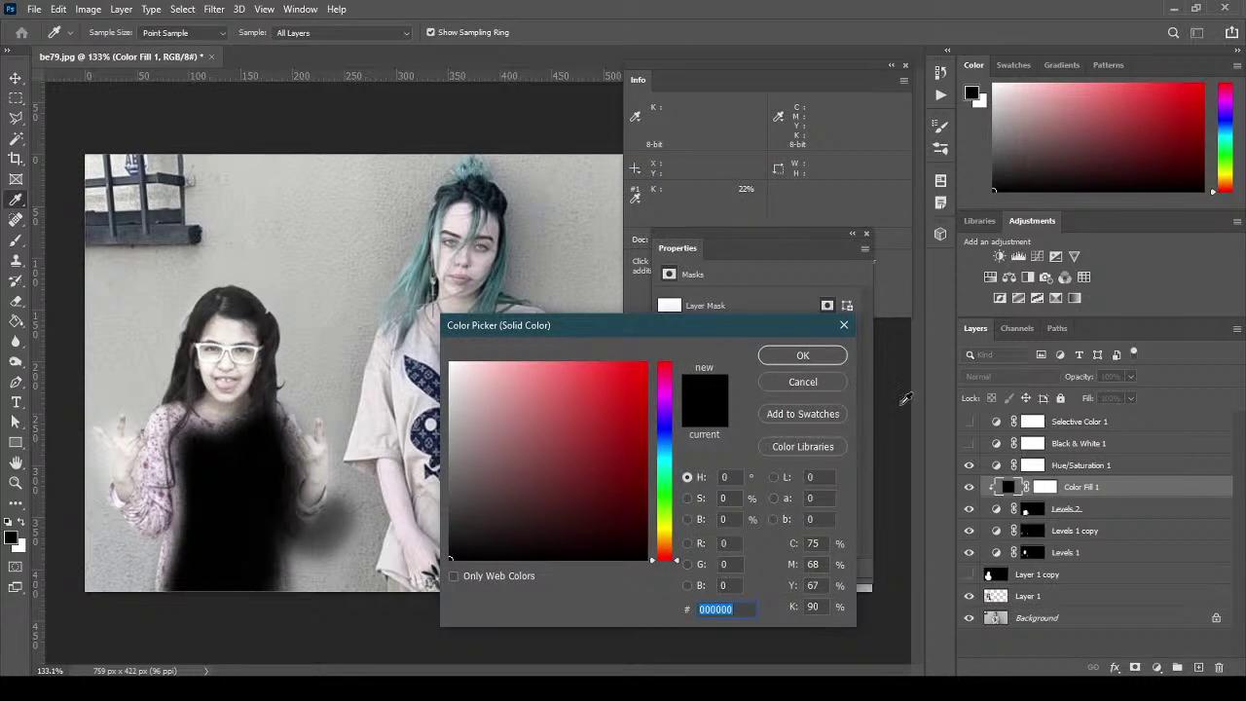
Set the fill layer's color to mid gray (808080) with 50% brightness.
click(688, 518)
double_click(718, 519)
text(50)
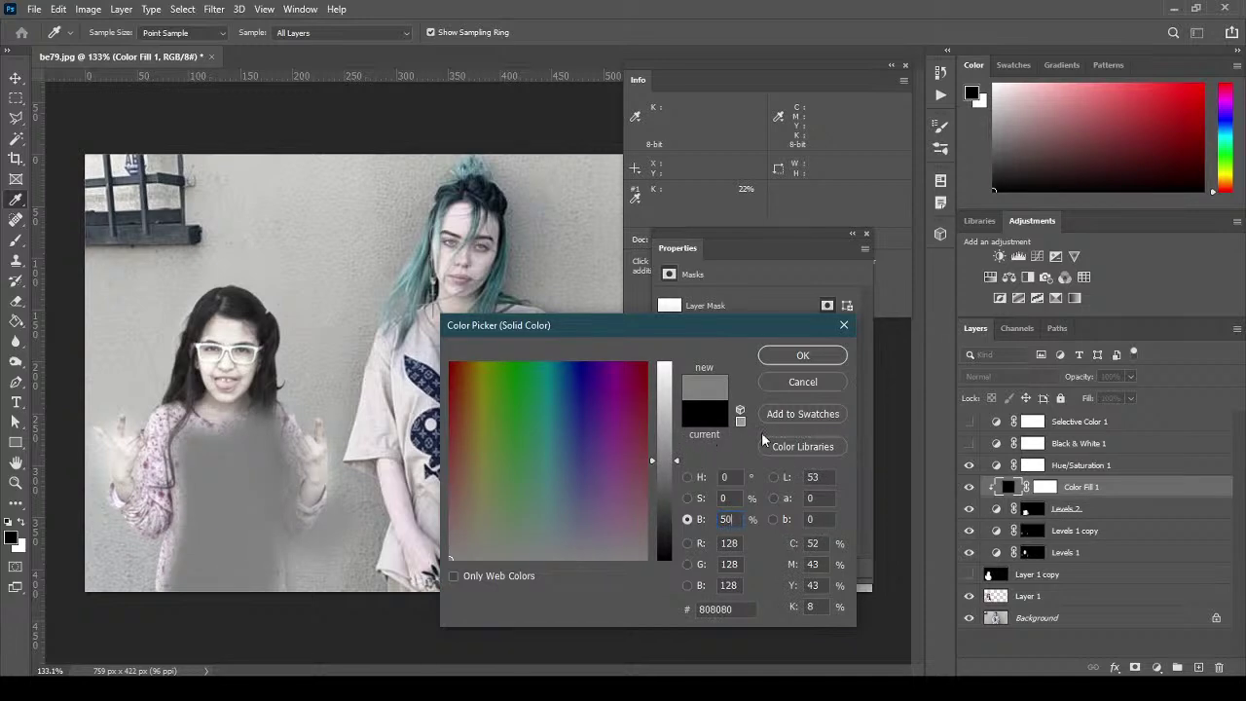
click(825, 356)
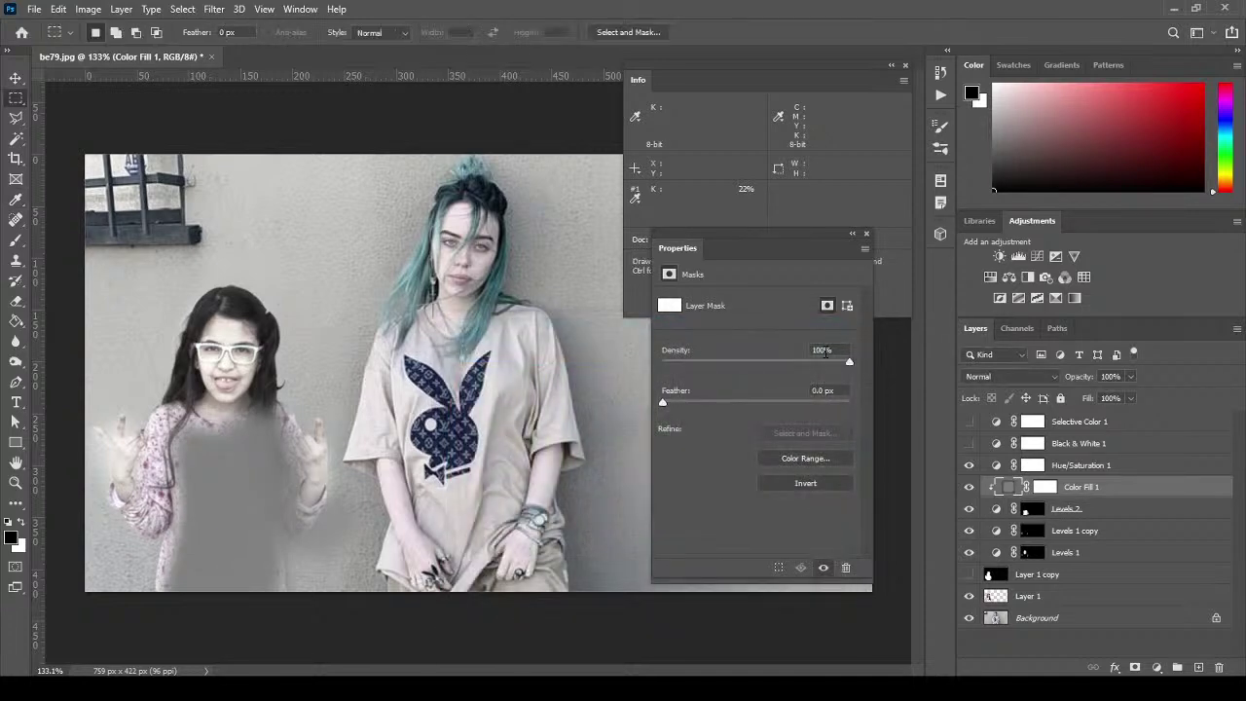
Copy the entire black-and-white silhouette from Layer 1 copy, hide that layer again, and paste the silhouette into Color Fill 1's layer mask.
click(969, 574)
click(1044, 576)
key(ctrl+a)
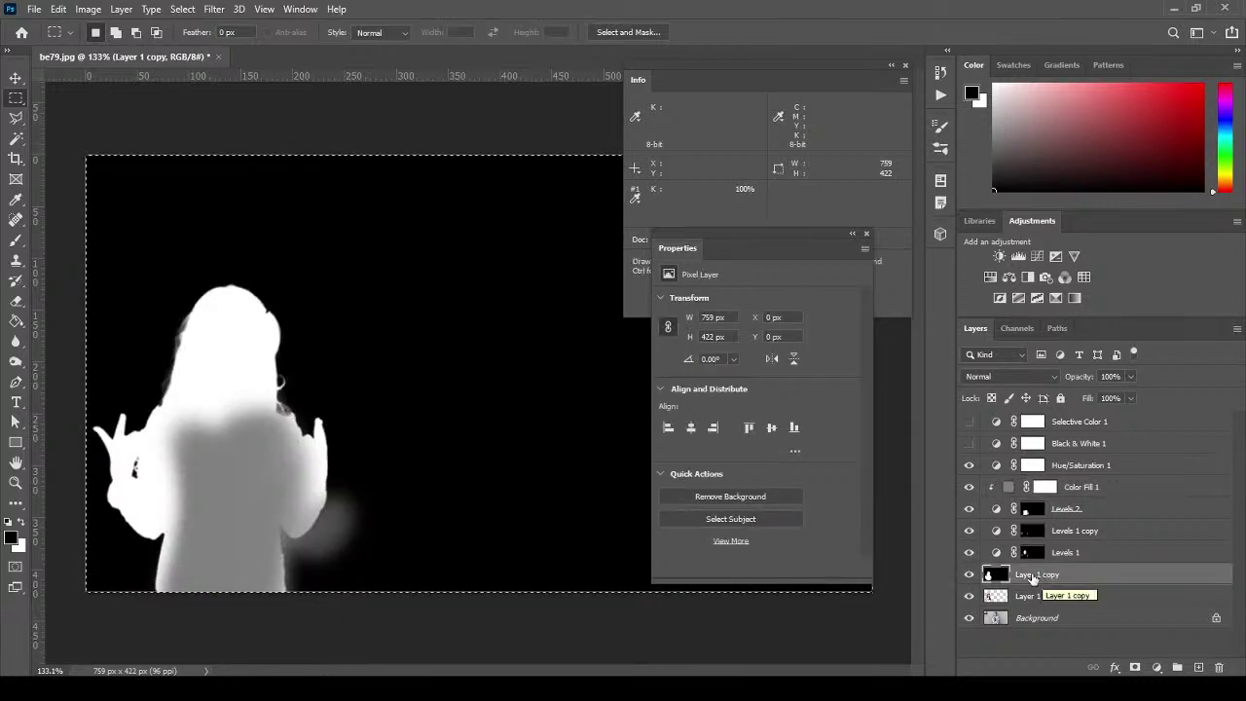
click(968, 574)
click(1044, 489)
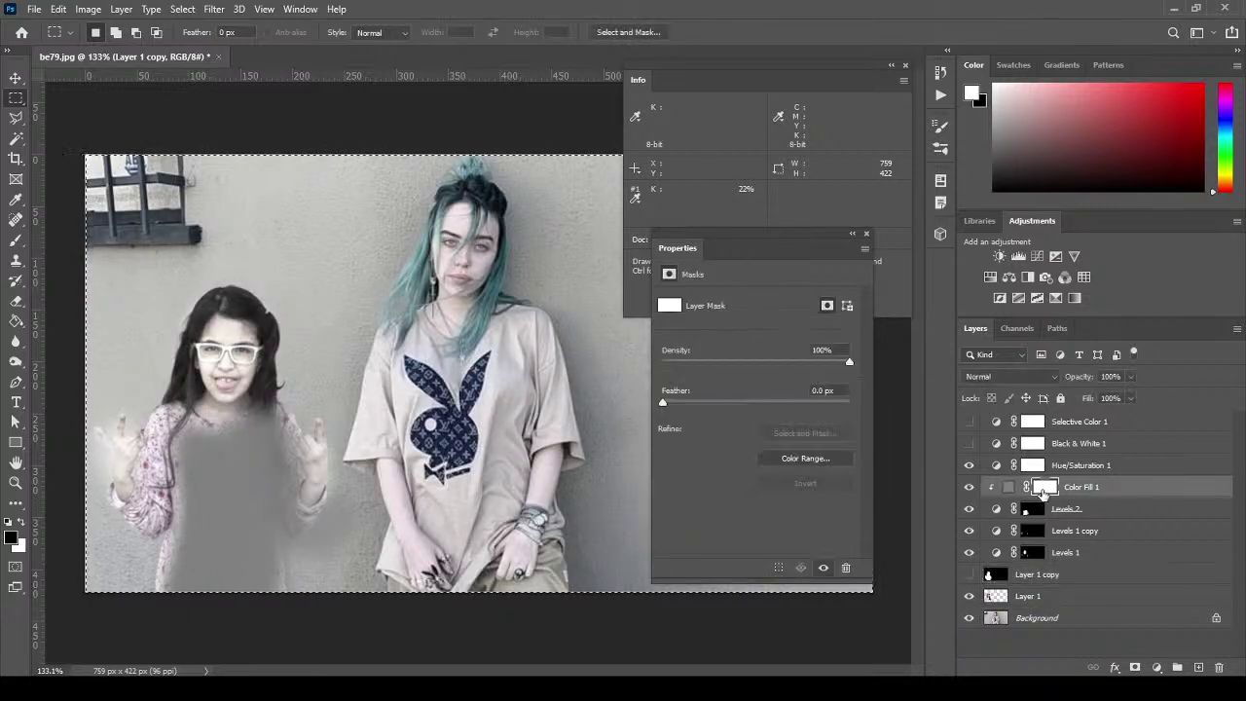
alt+click(1044, 487)
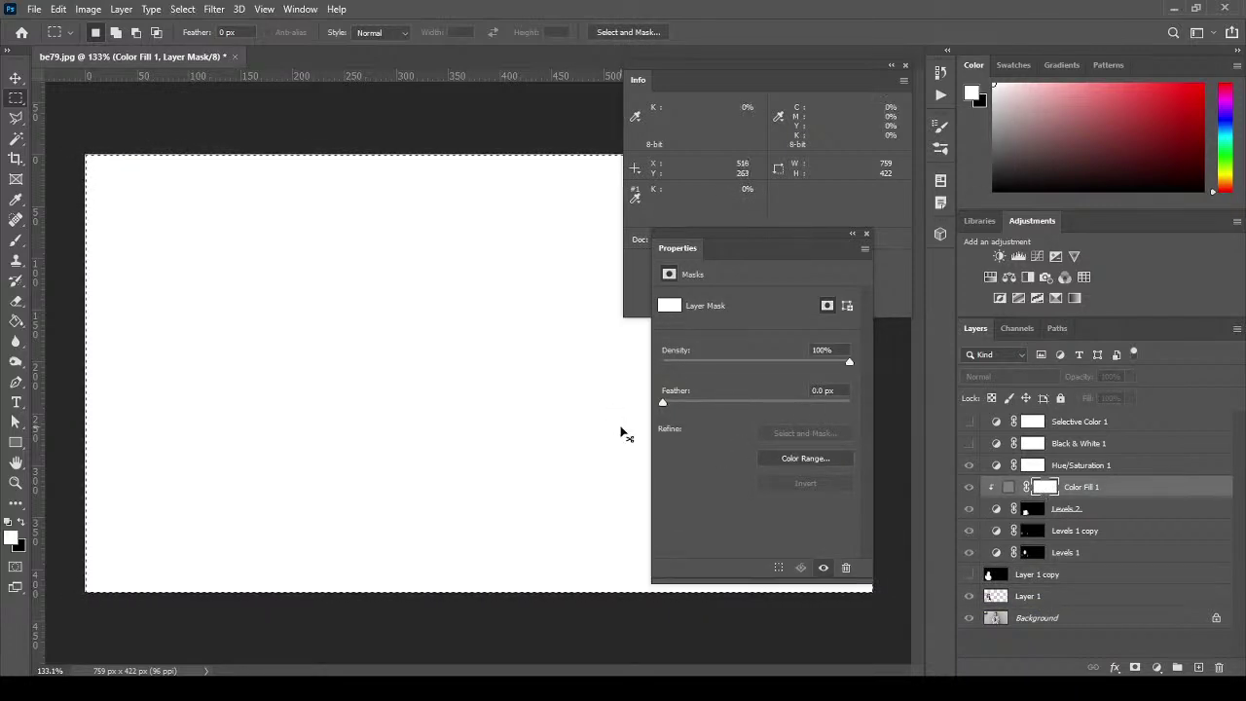
key(ctrl+v)
click(1007, 488)
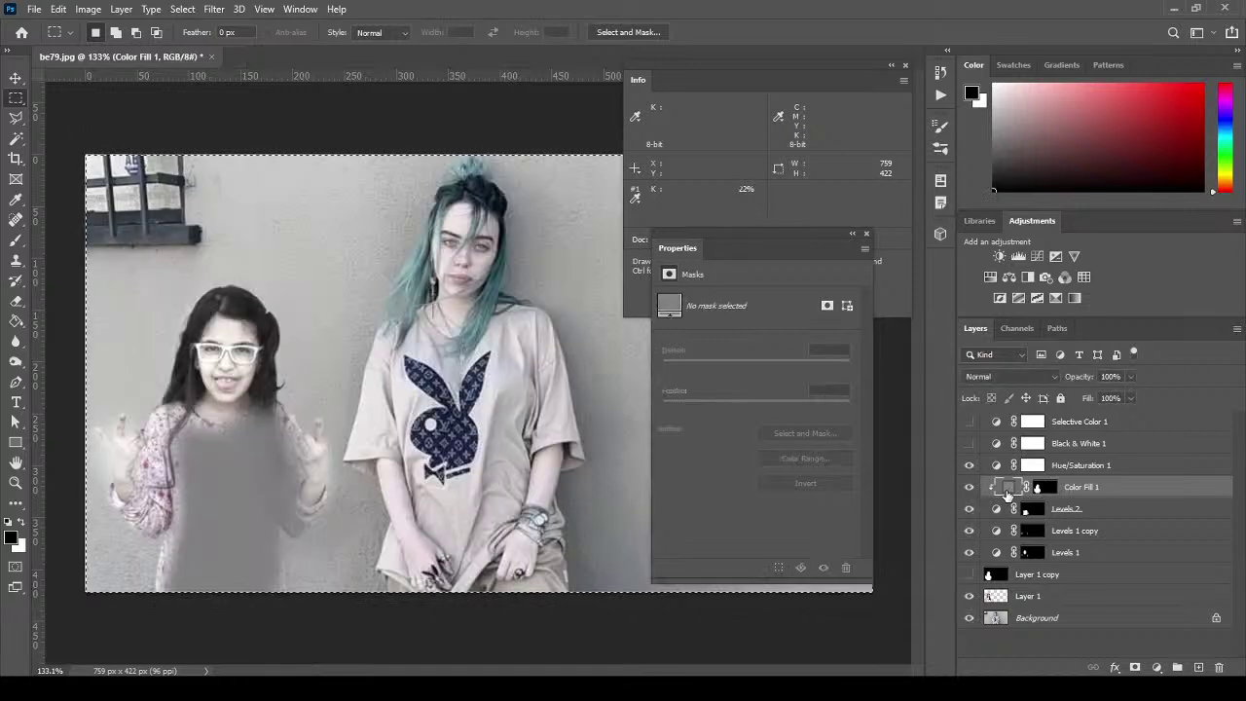
Try Color Fill 1 directly below Levels 1, move it back above Levels 2, and restore its clipping to Levels 2.
drag(1122, 488, 1115, 562)
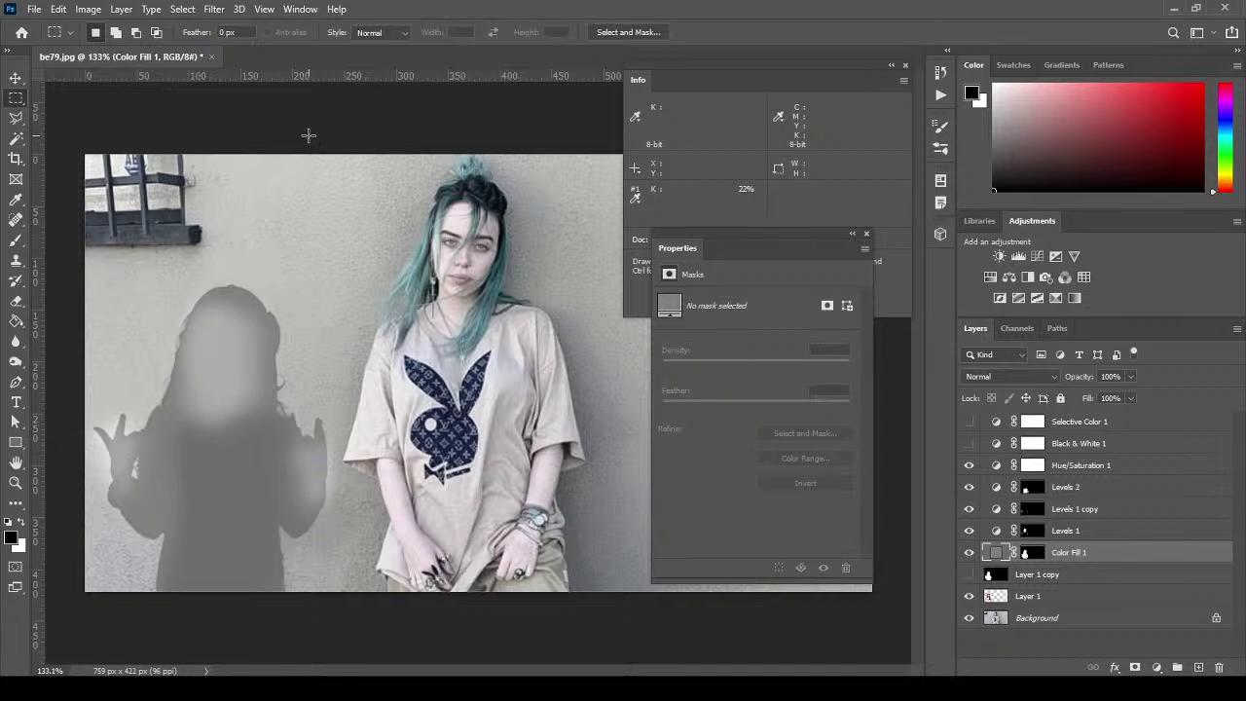
drag(1112, 552, 1112, 483)
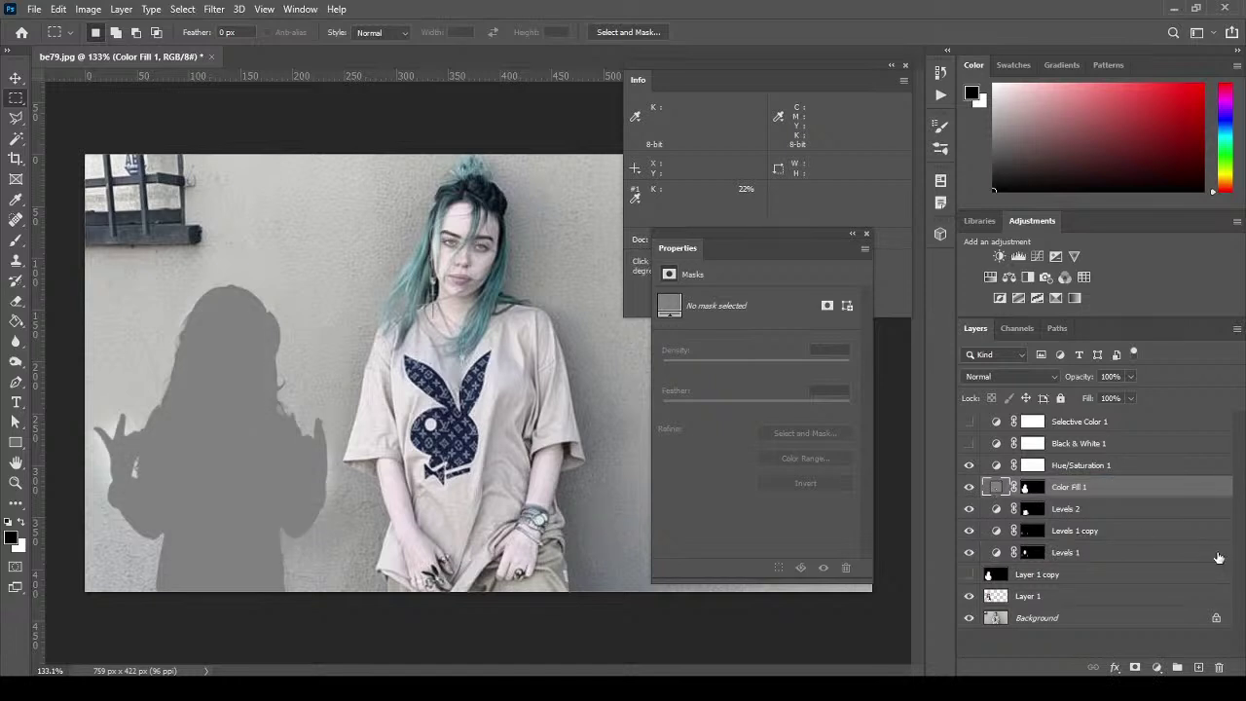
key(ctrl+a)
key(ctrl+alt+g)
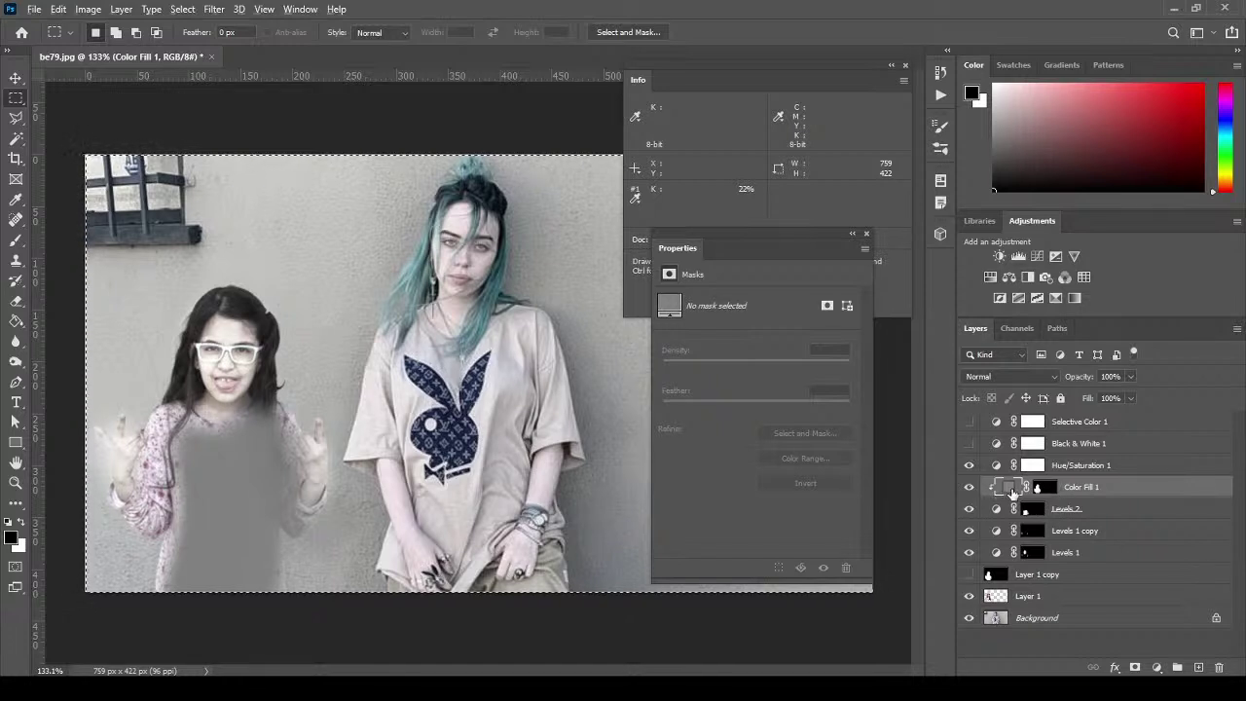
drag(1012, 495, 1014, 506)
key(ctrl+z)
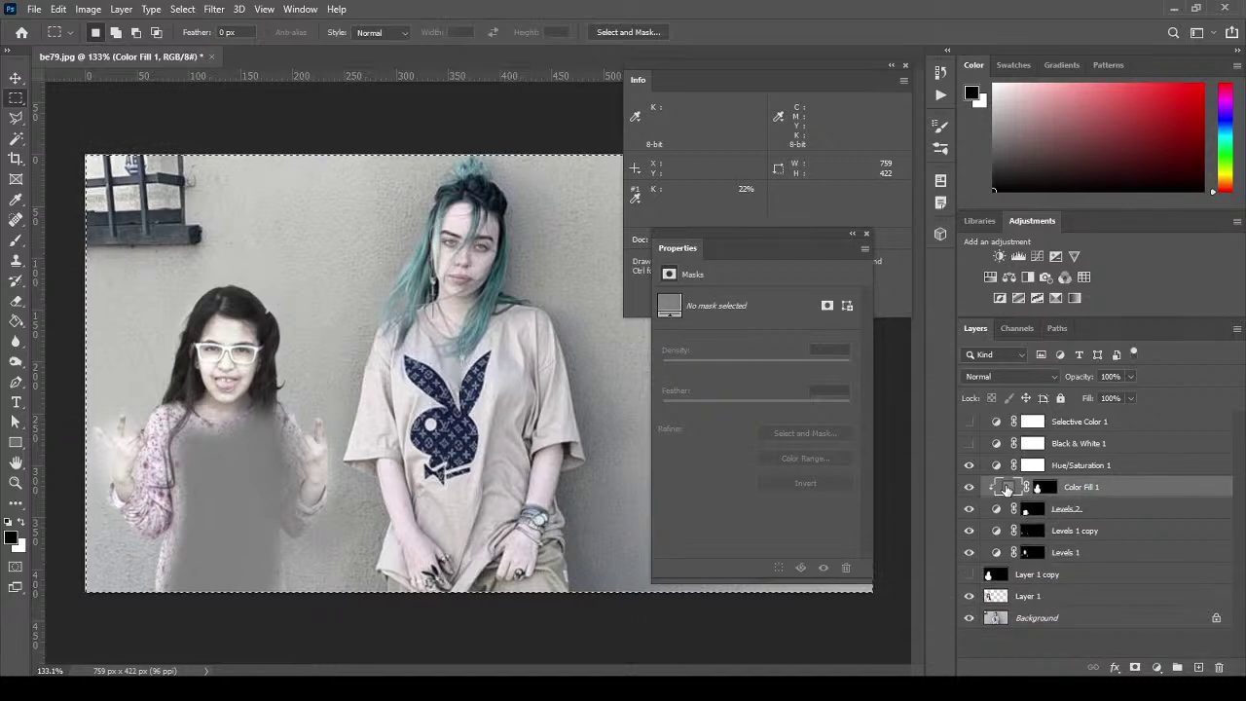
Try clipping the layer thumbnails to layer bounds, and return them to document bounds.
right_click(1007, 489)
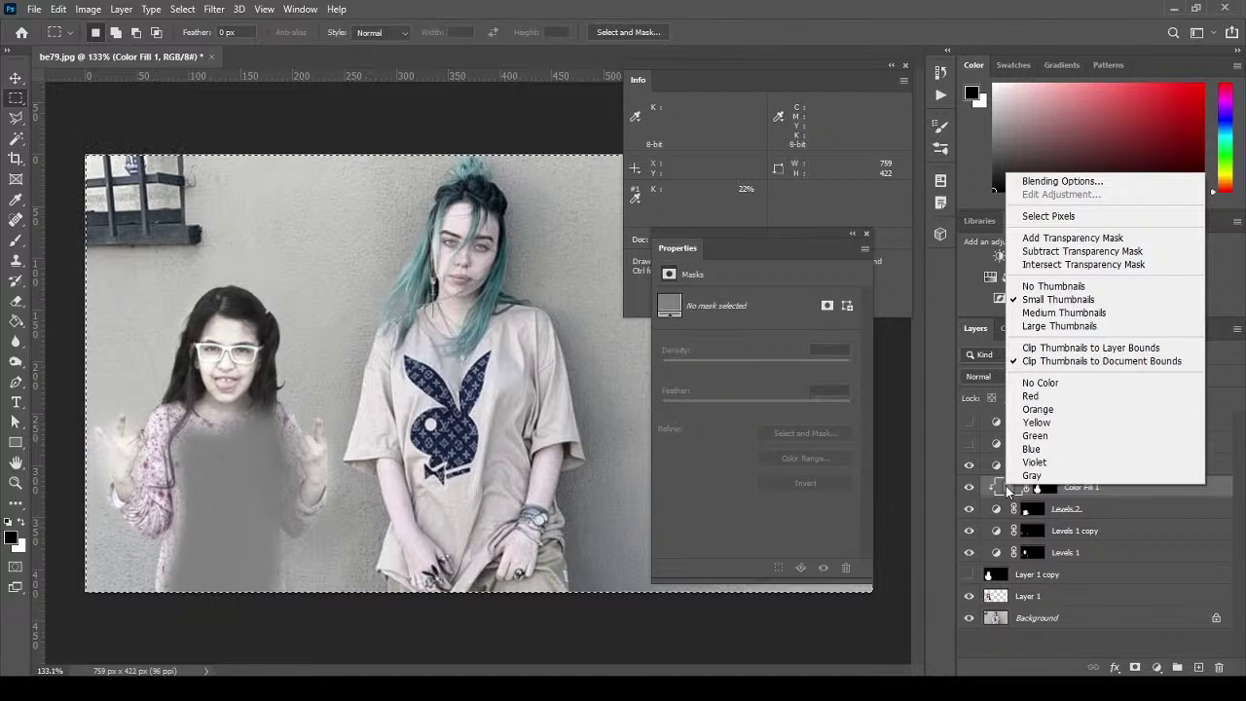
click(1115, 349)
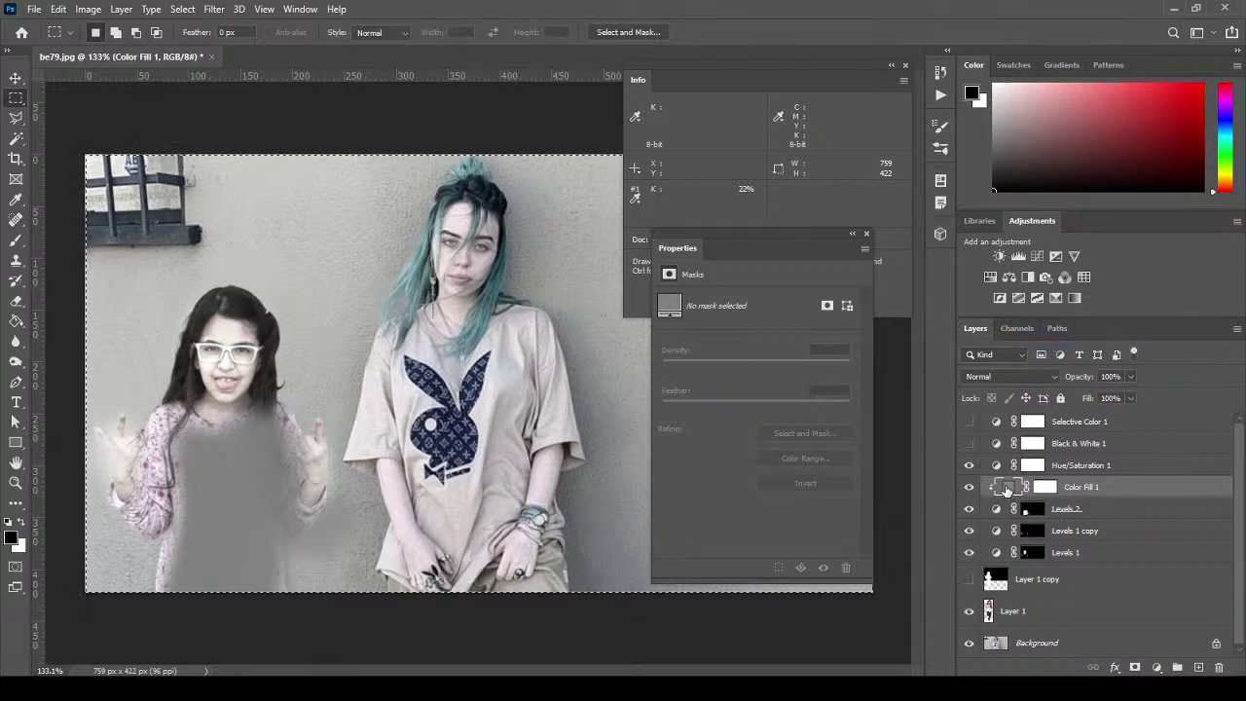
right_click(1008, 489)
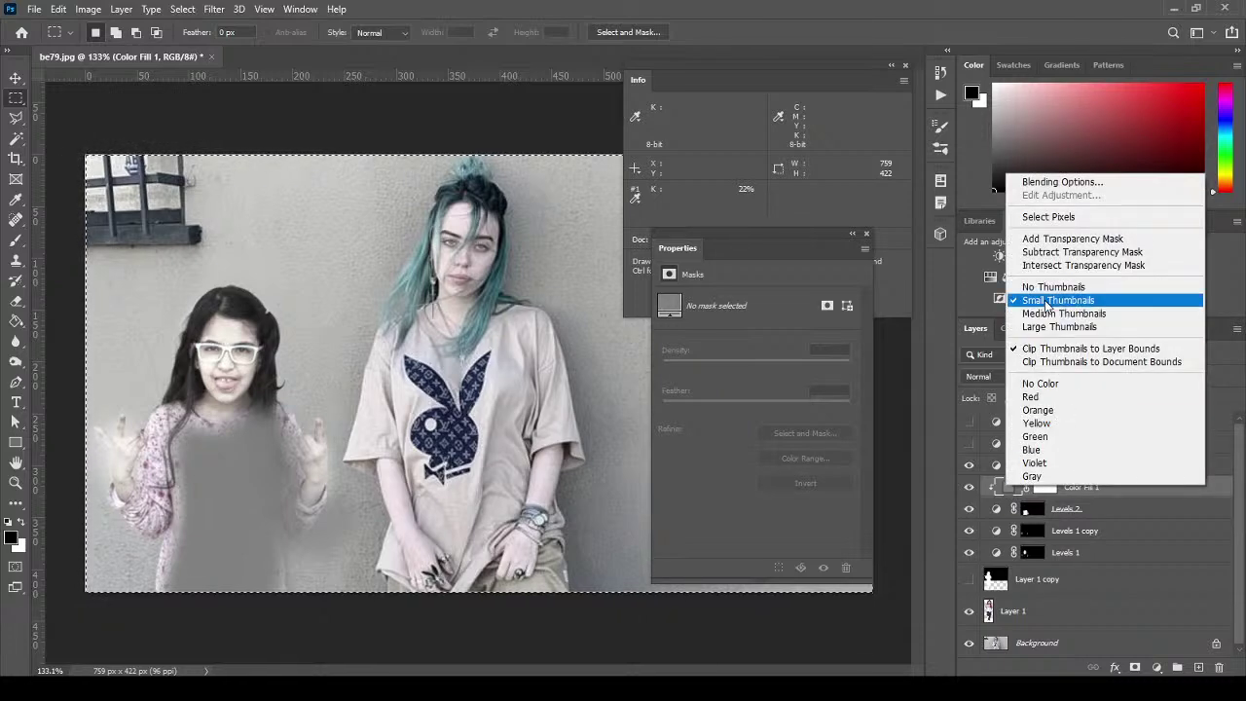
click(1063, 361)
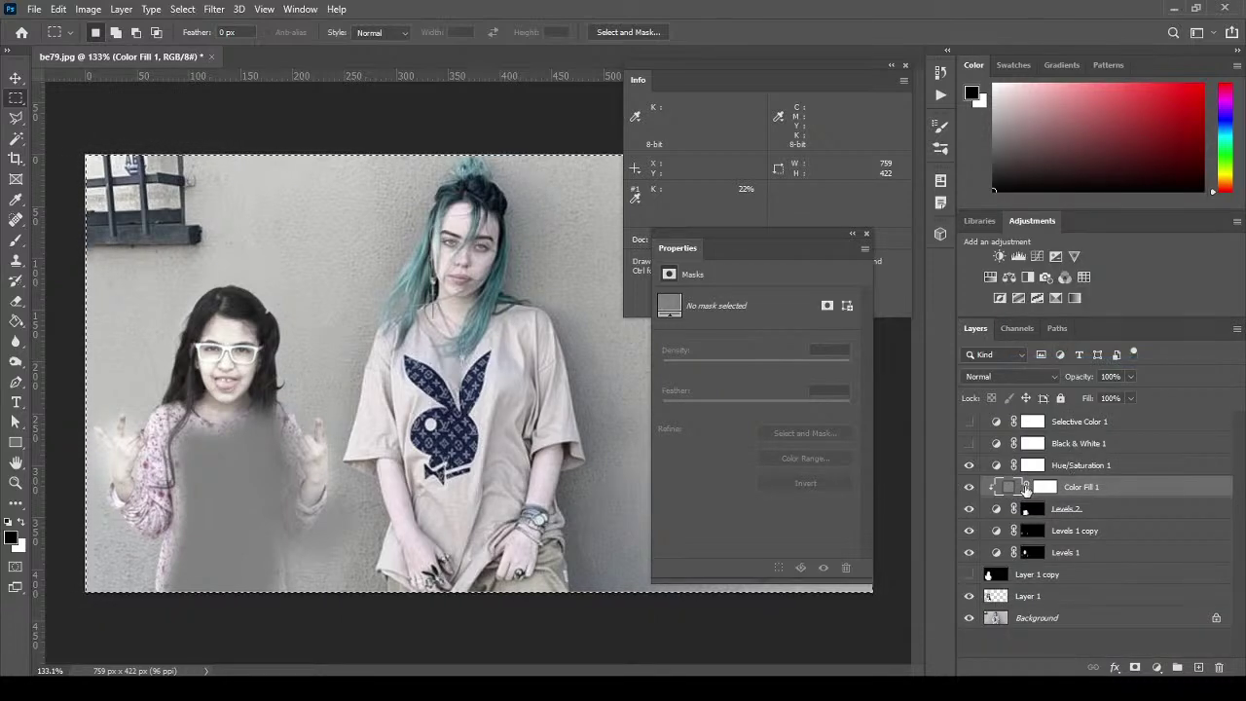
Release Color Fill 1 from its clipping mask and set its blend mode to Luminosity.
mouse_move(1105, 489)
mouse_down()
mouse_move(1117, 563)
mouse_move(1098, 486)
mouse_up()
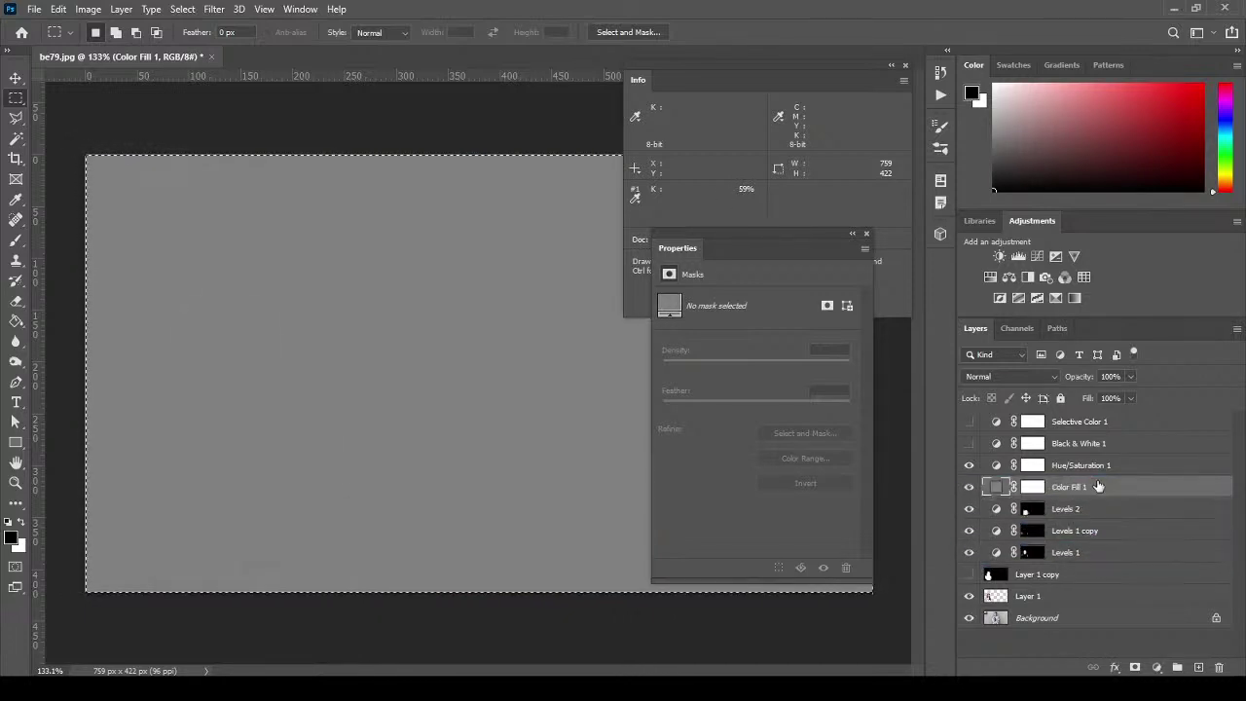
click(969, 575)
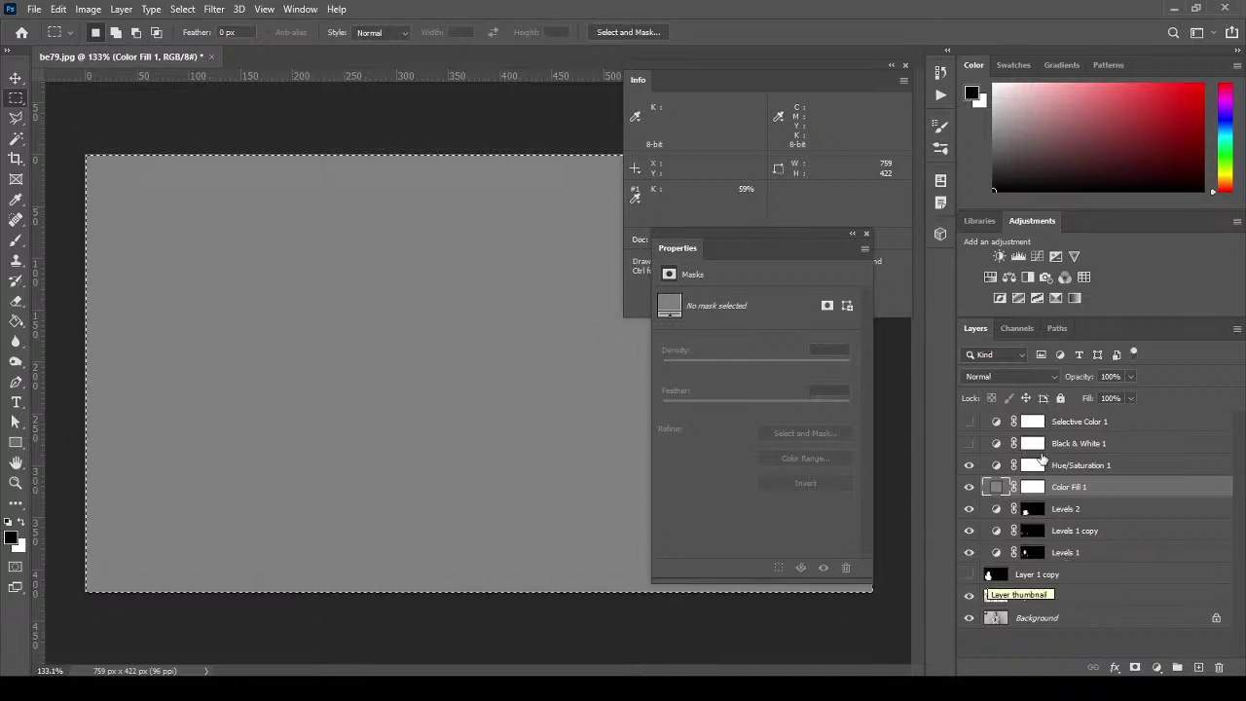
click(994, 378)
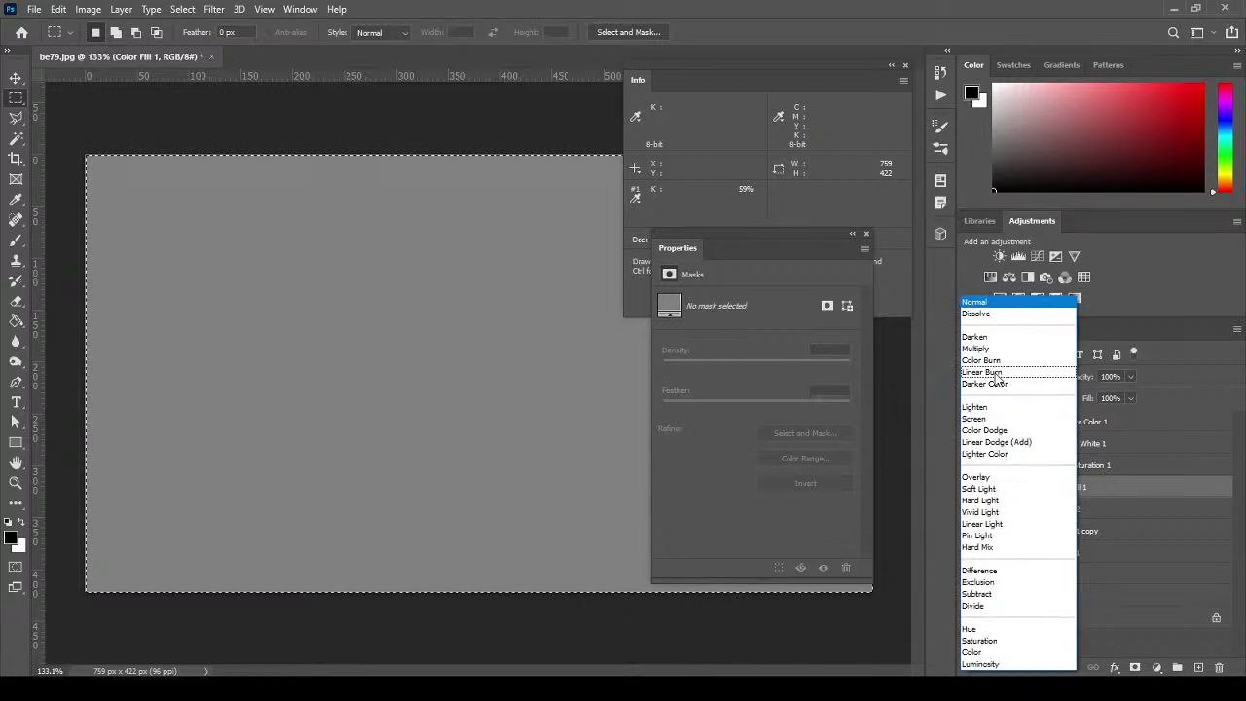
click(1009, 666)
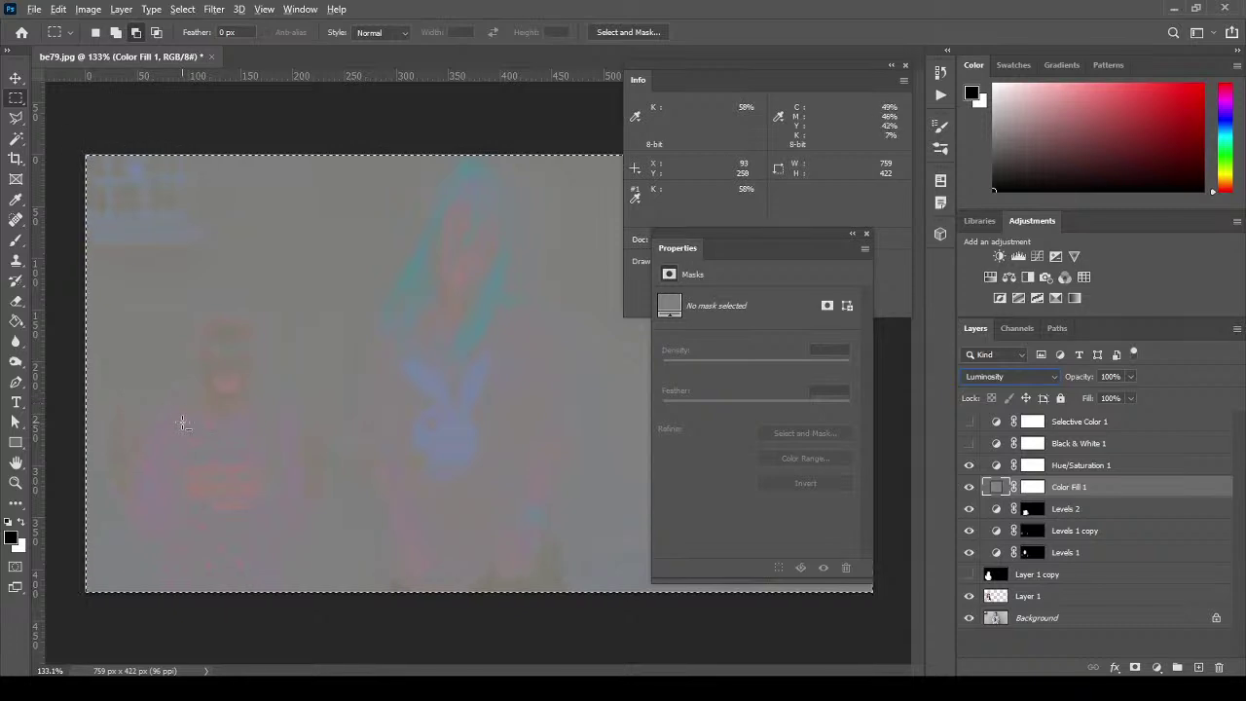
Delete the color sampler marker near the standing woman's hands with the Color Sampler tool.
click(16, 481)
click(206, 364)
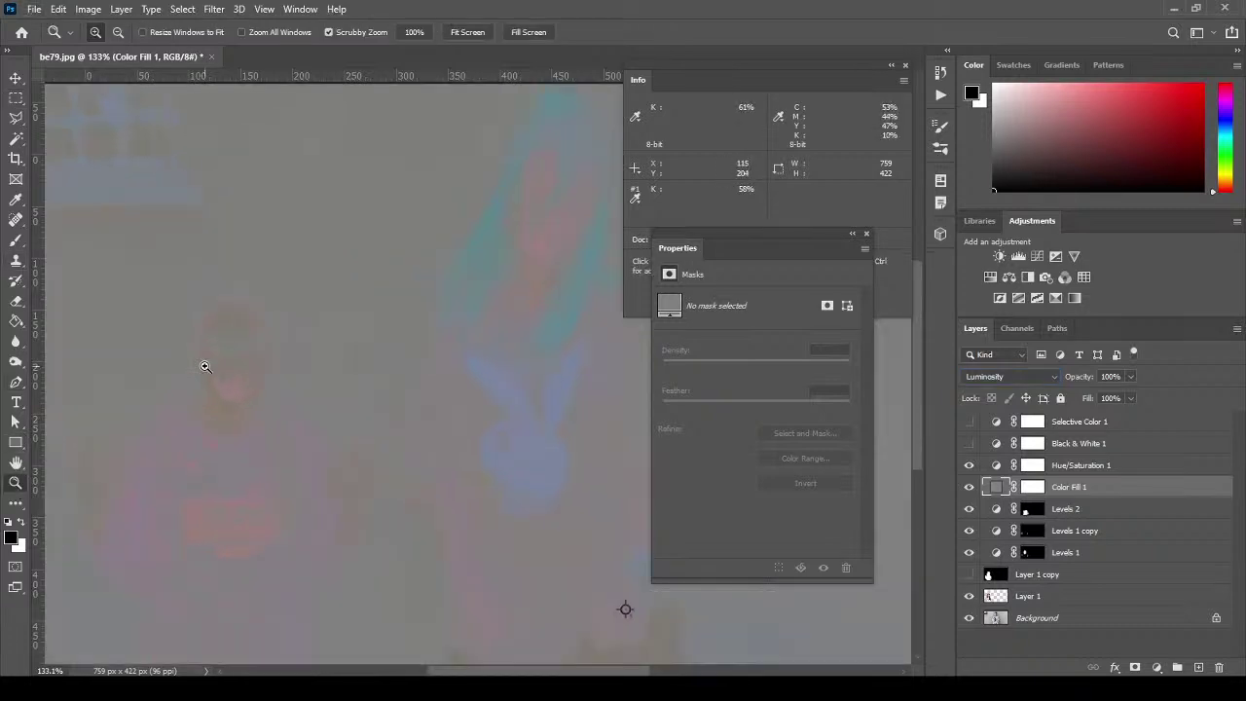
click(270, 406)
key(ctrl+0)
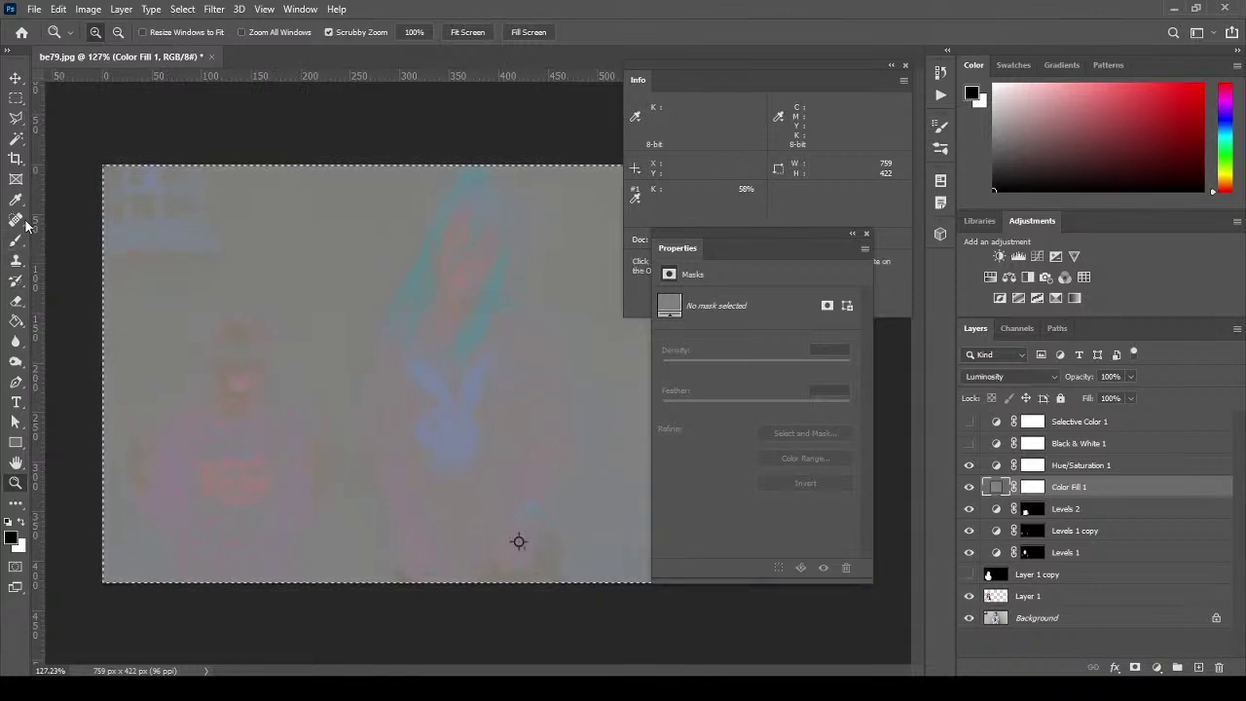
click(16, 200)
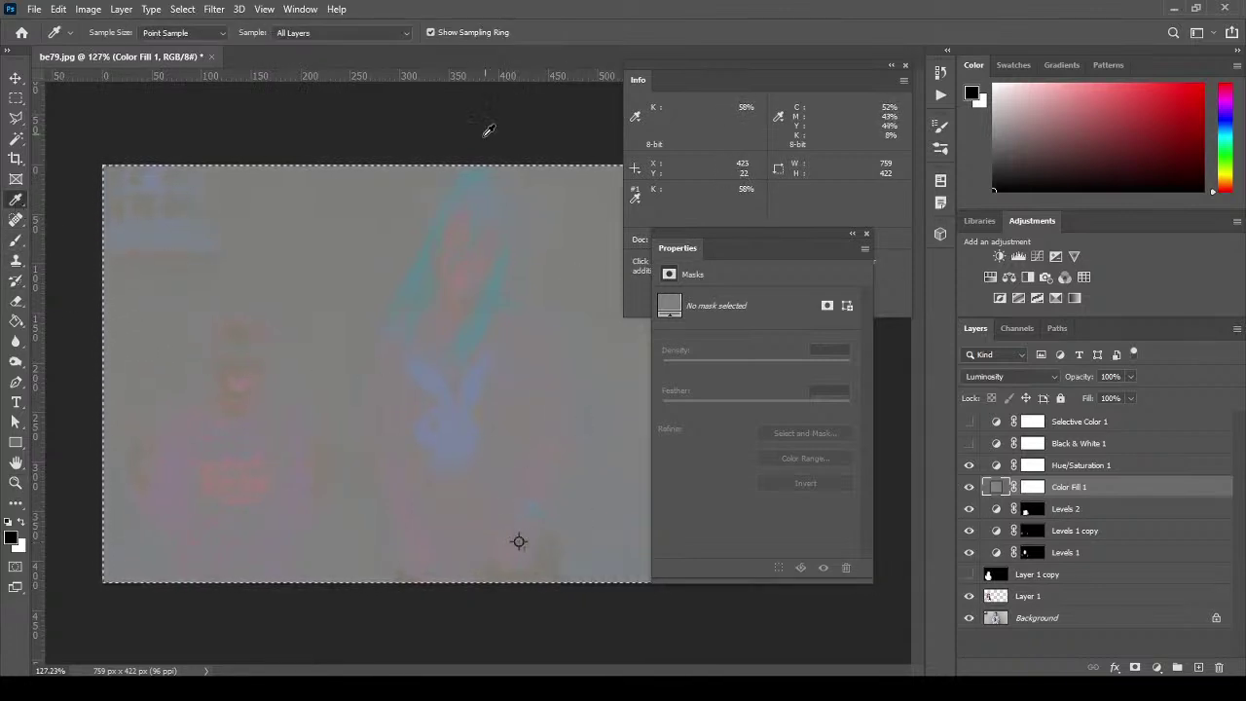
right_click(521, 539)
key(Escape)
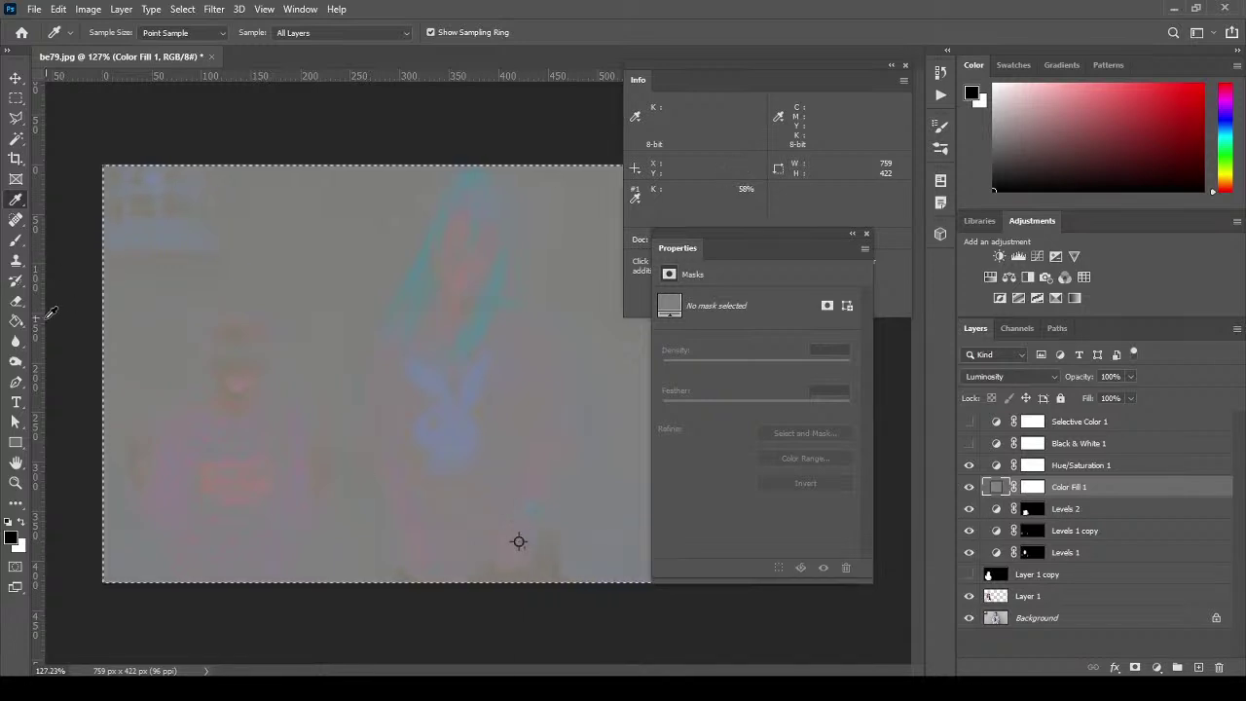
right_click(17, 199)
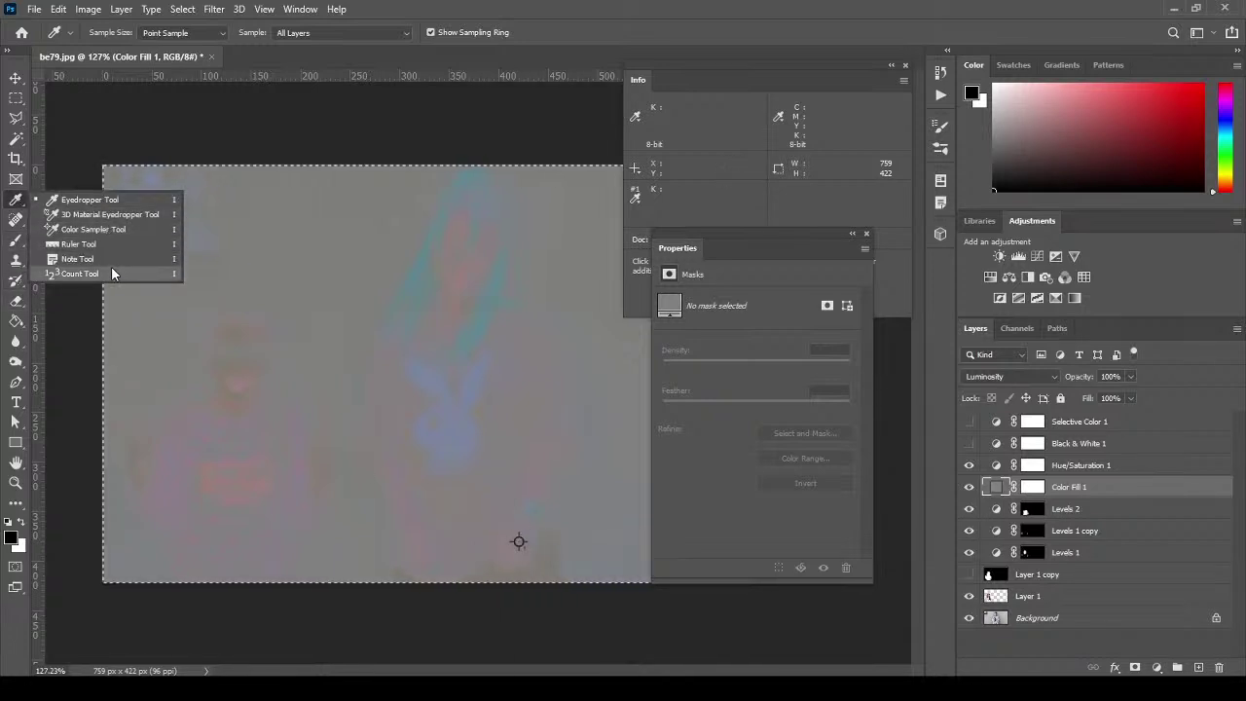
click(97, 229)
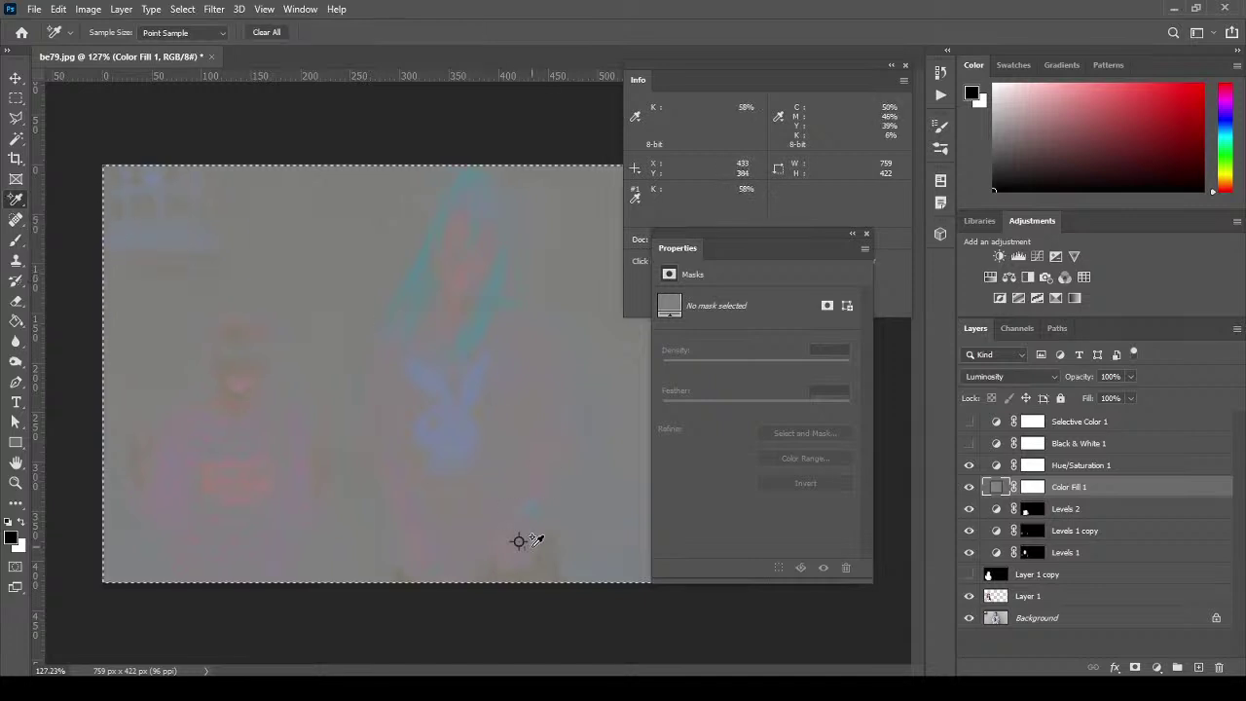
right_click(521, 543)
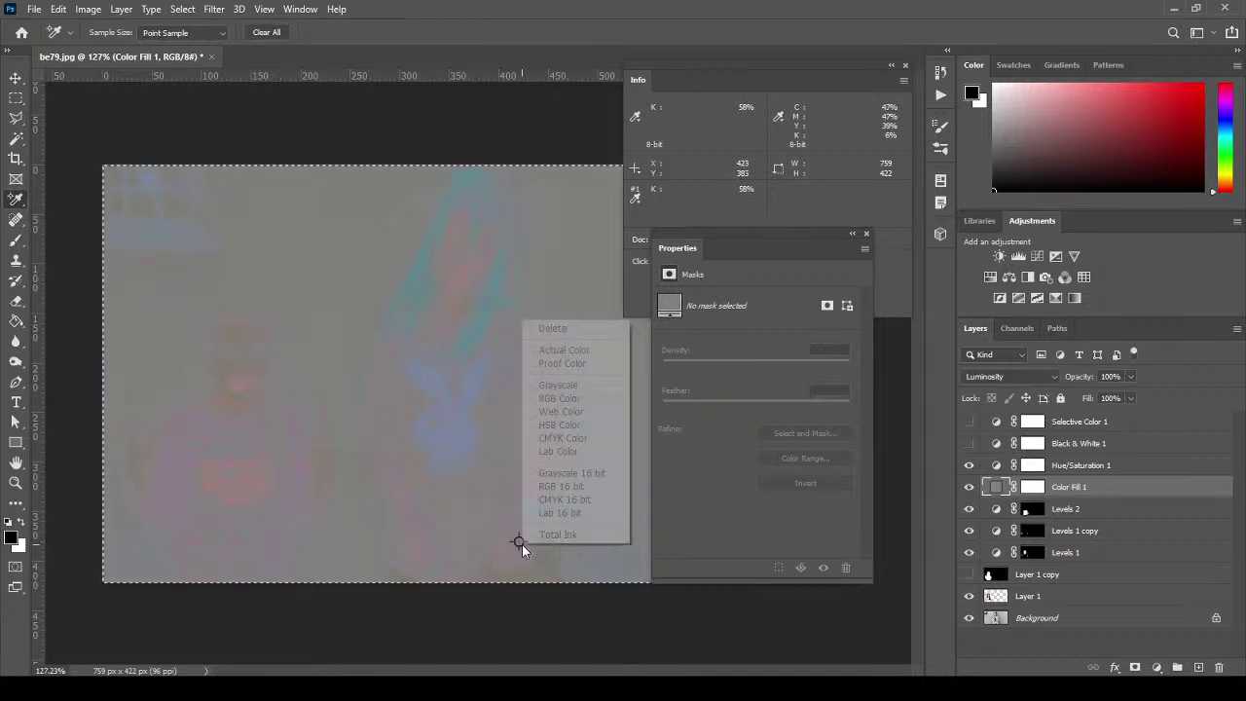
click(551, 328)
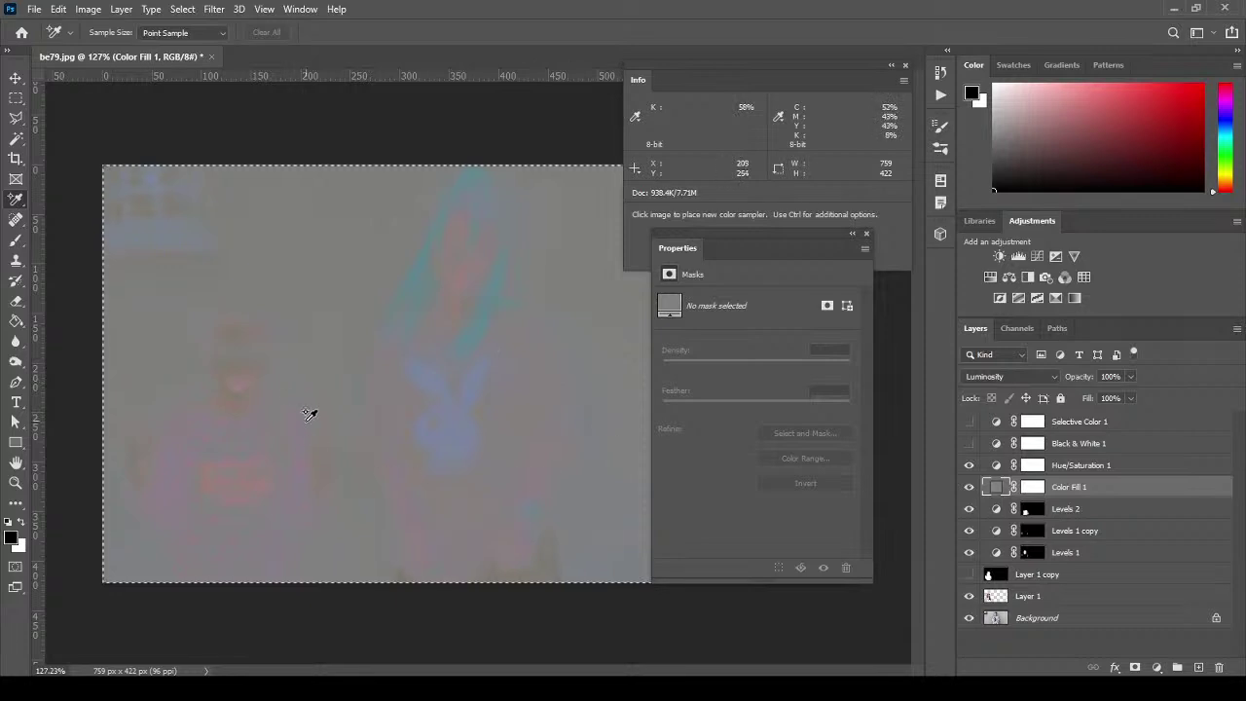
Add a Vibrance adjustment layer directly above Color Fill 1 and set its vibrance to +100.
scroll(298, 423, up, 3)
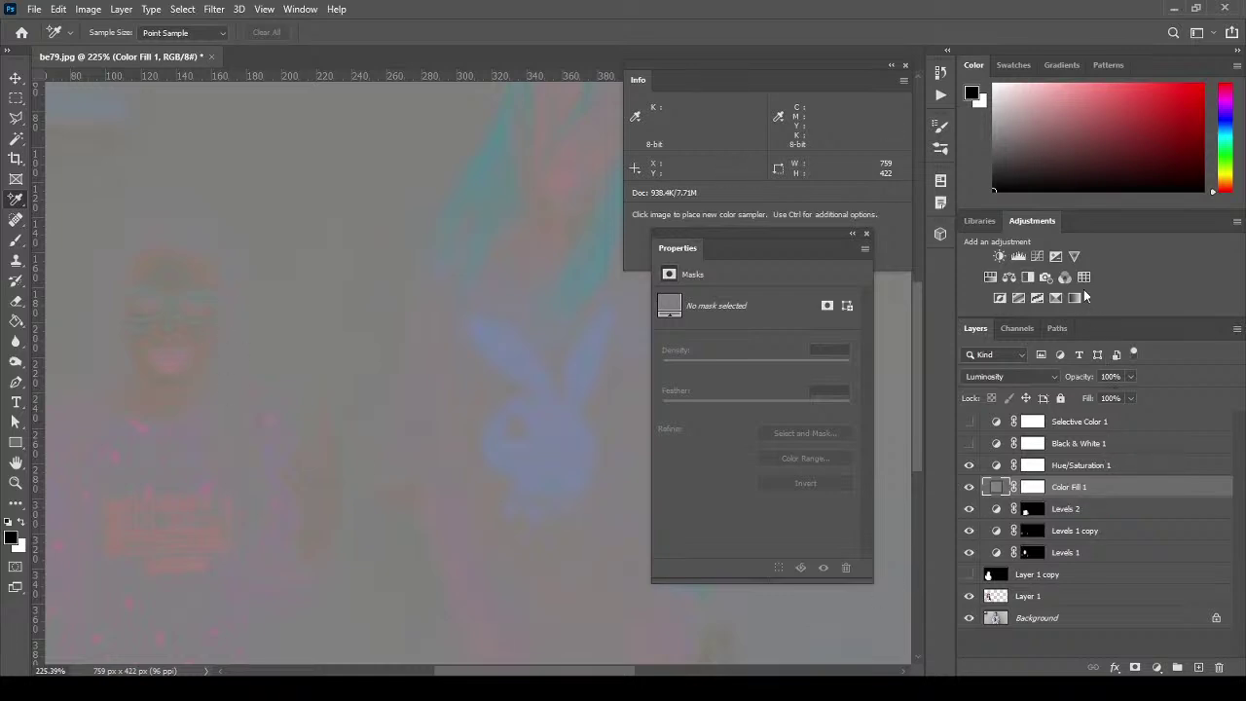
click(1074, 255)
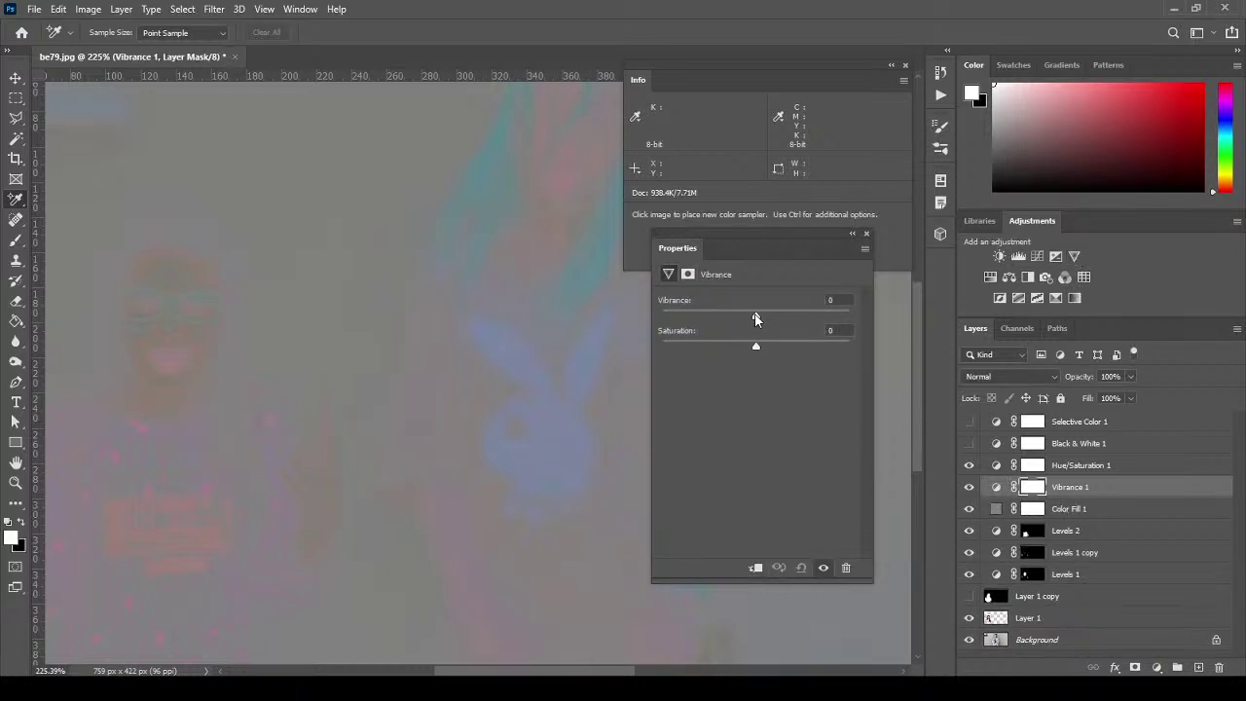
drag(779, 315, 914, 312)
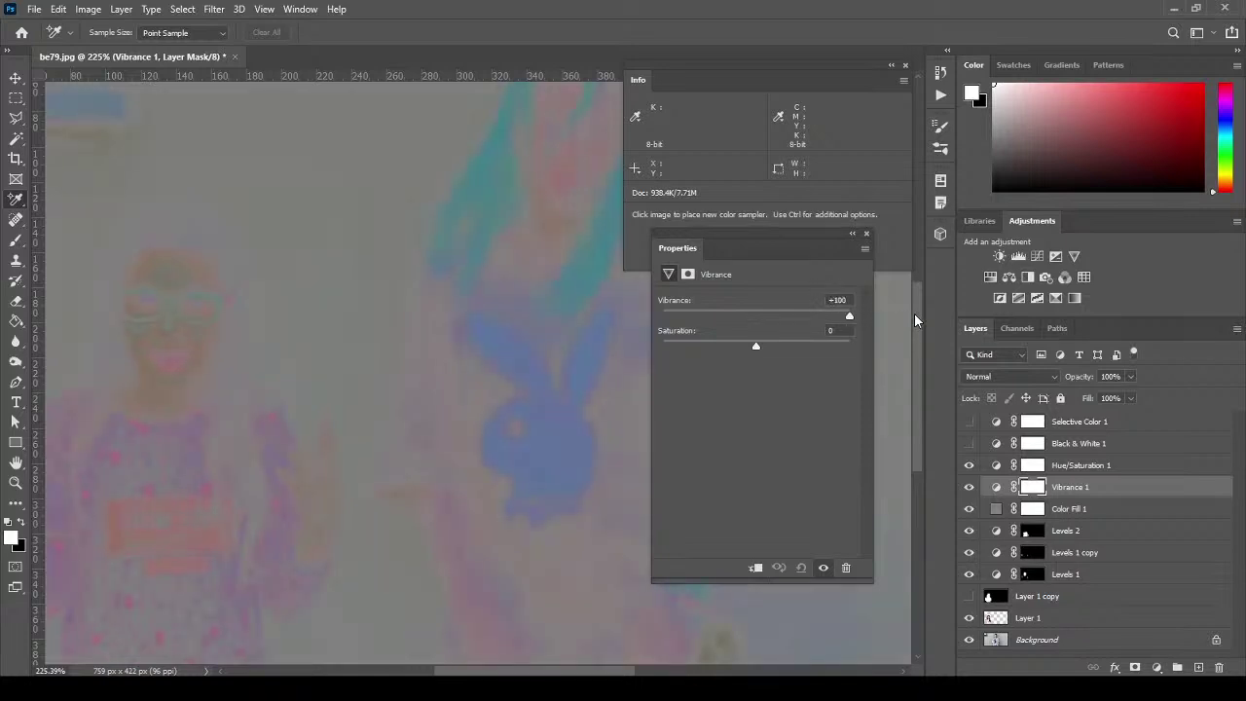
Move the Vibrance 1 layer above Hue/Saturation 1 and set its saturation to +53.
drag(1125, 487, 1138, 457)
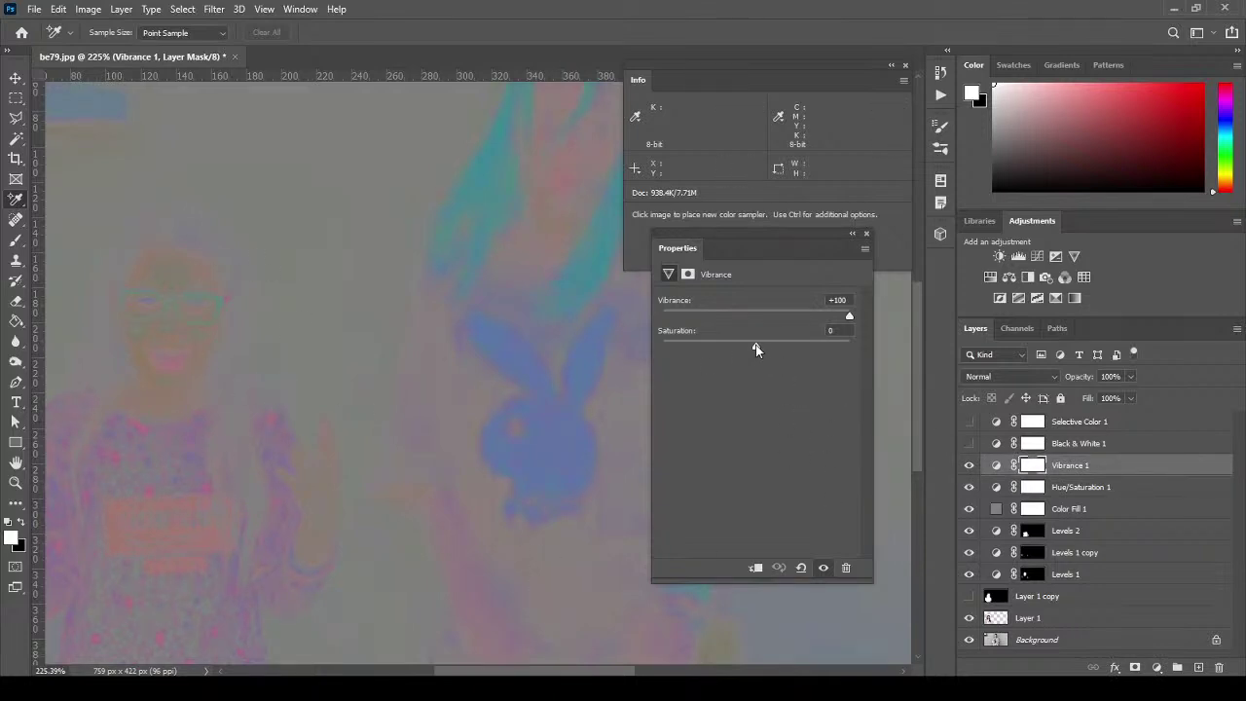
drag(756, 345, 841, 355)
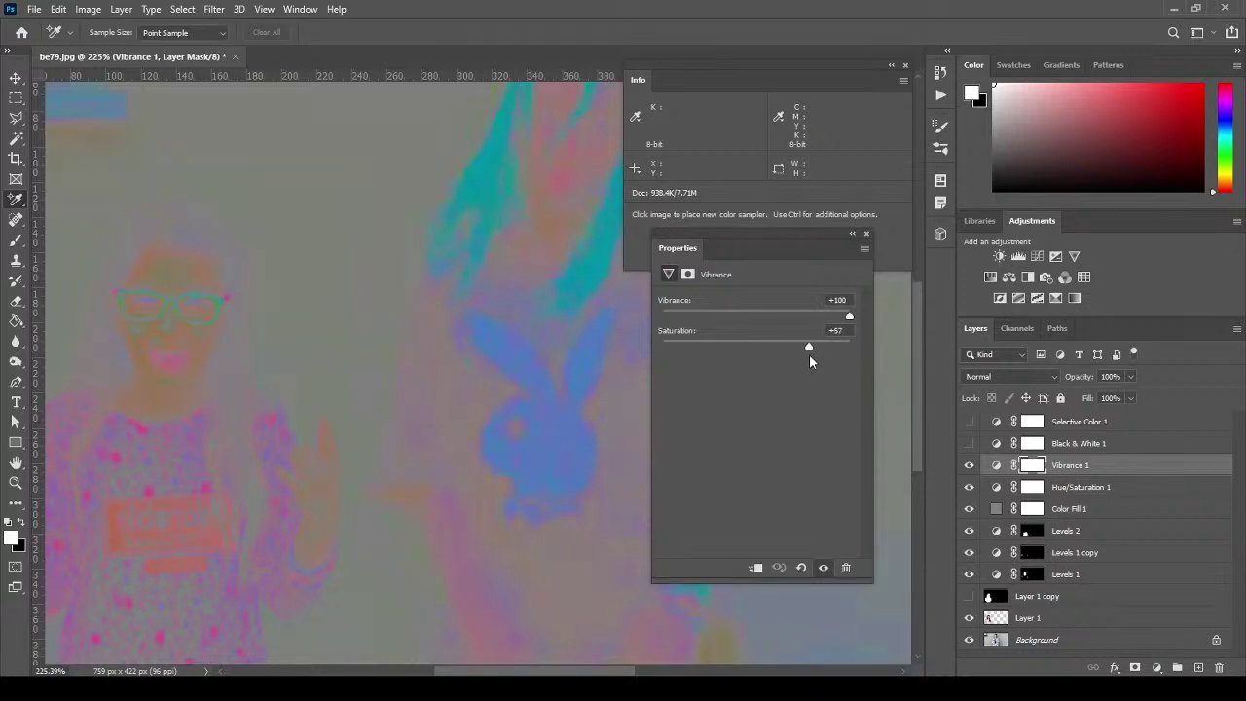
click(866, 234)
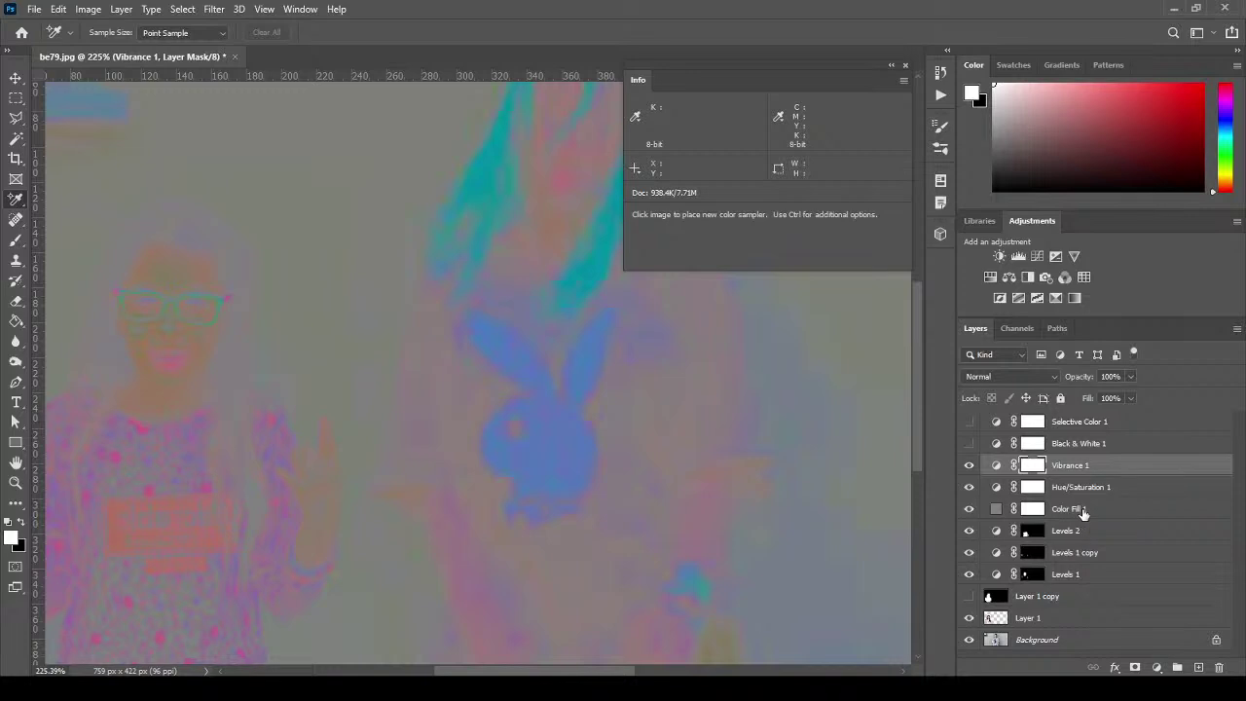
Add a Curves adjustment clipped to Vibrance 1, and delete the Layer 1 copy layer.
click(1034, 256)
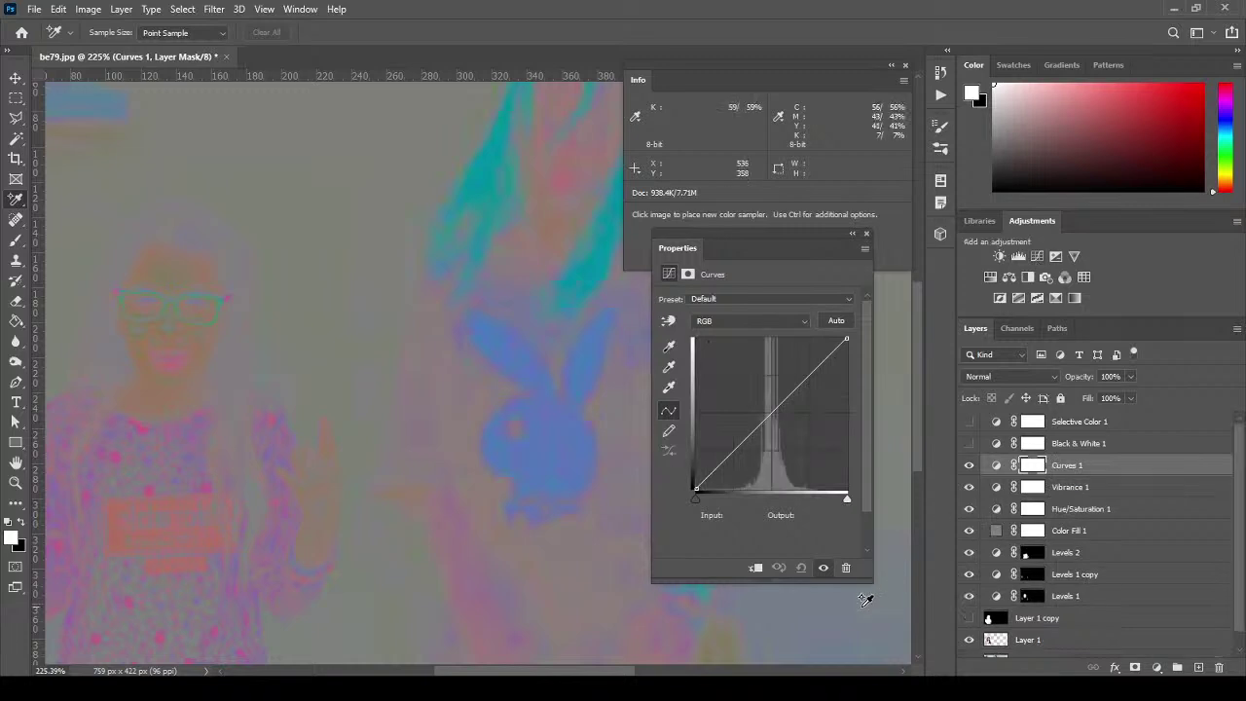
click(755, 568)
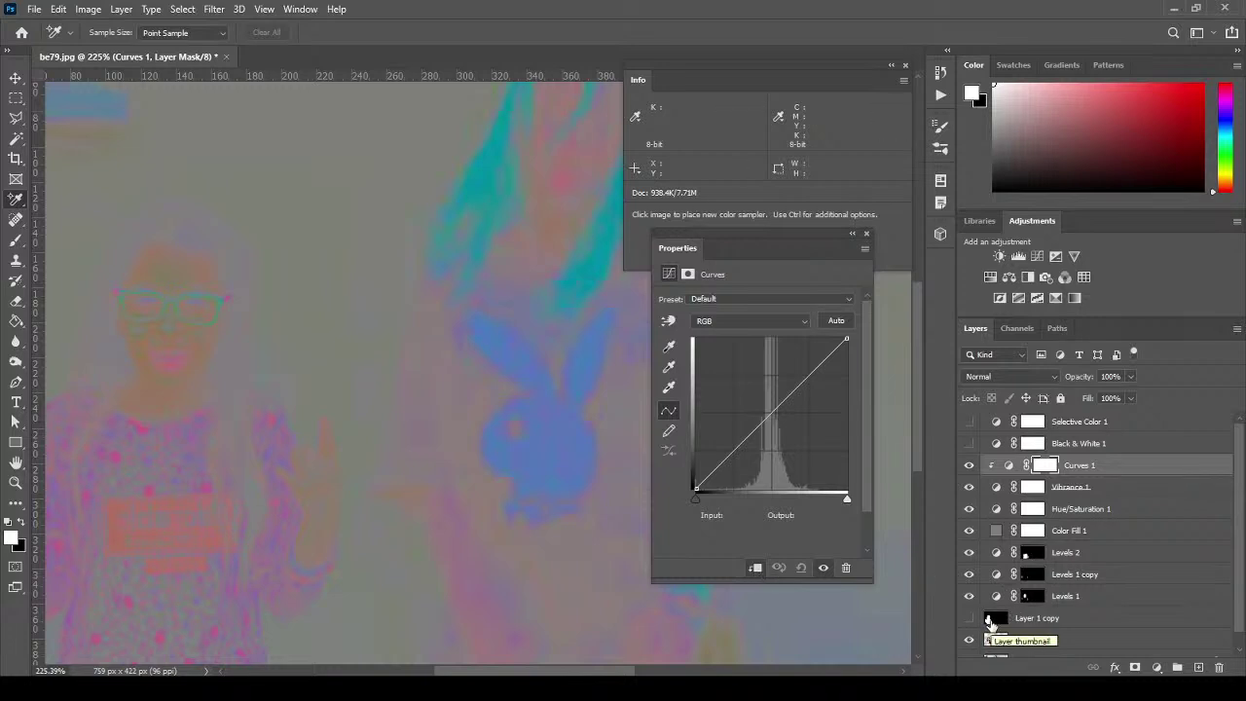
click(1125, 617)
click(1218, 666)
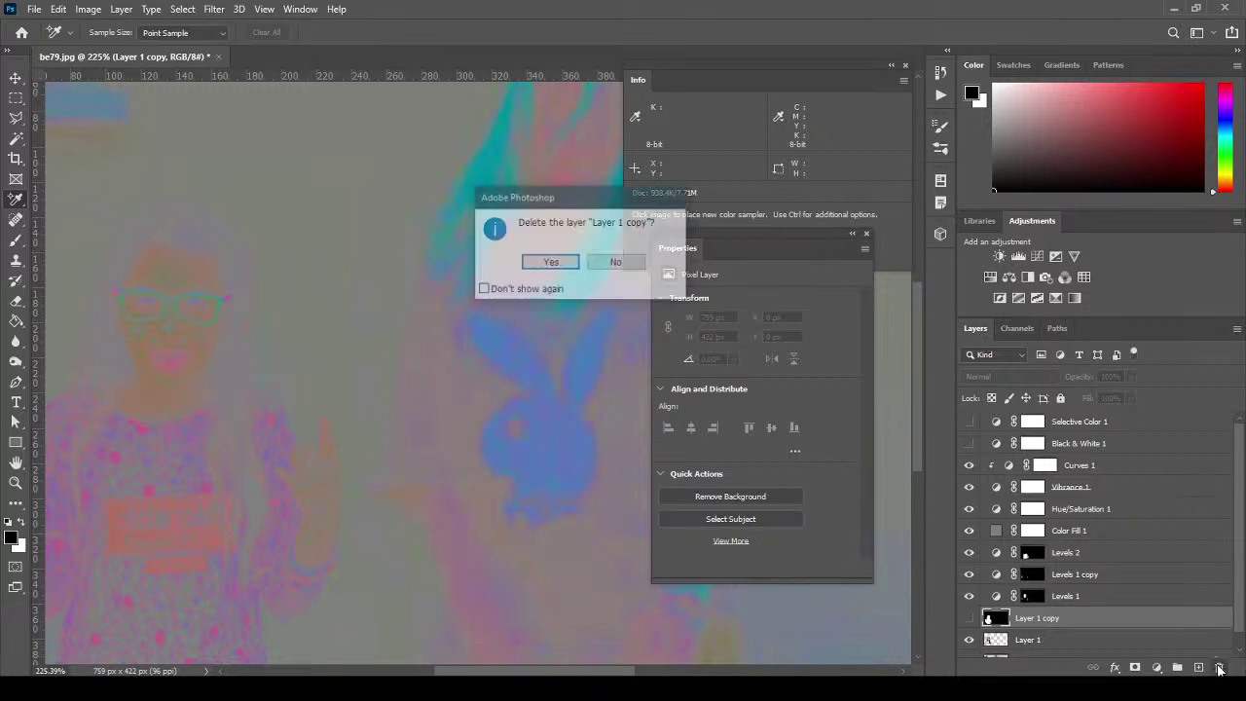
click(551, 263)
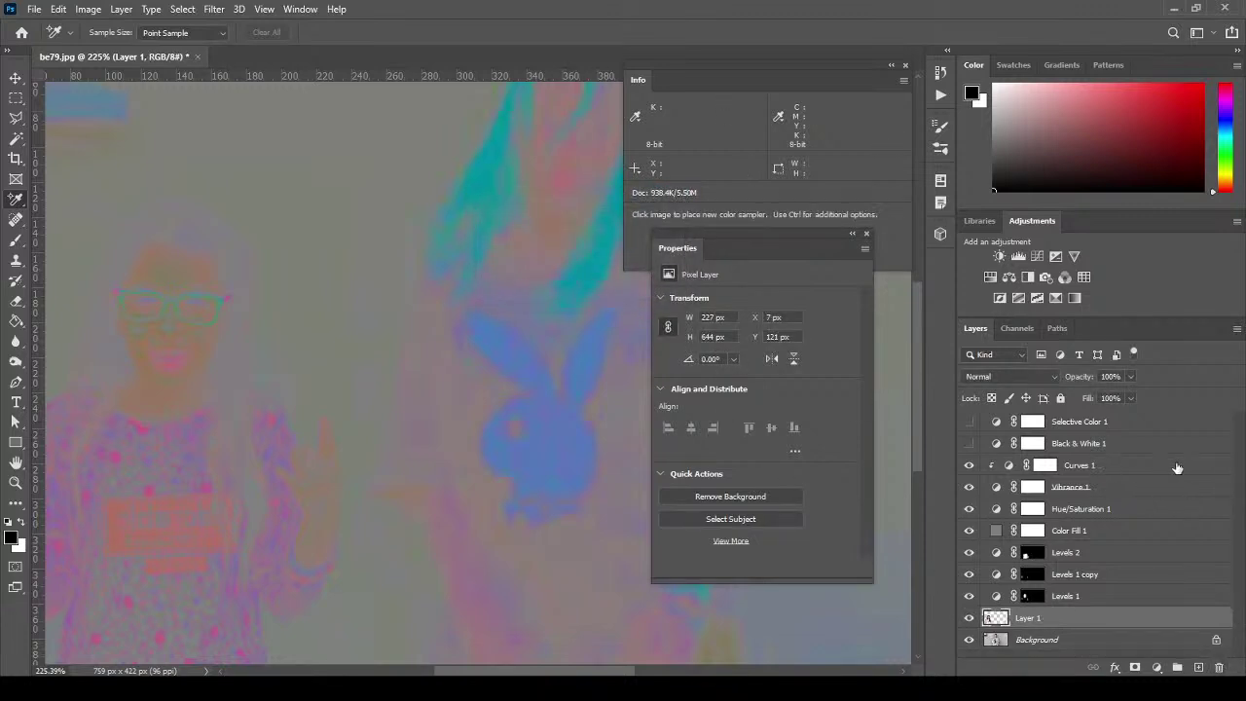
click(1180, 466)
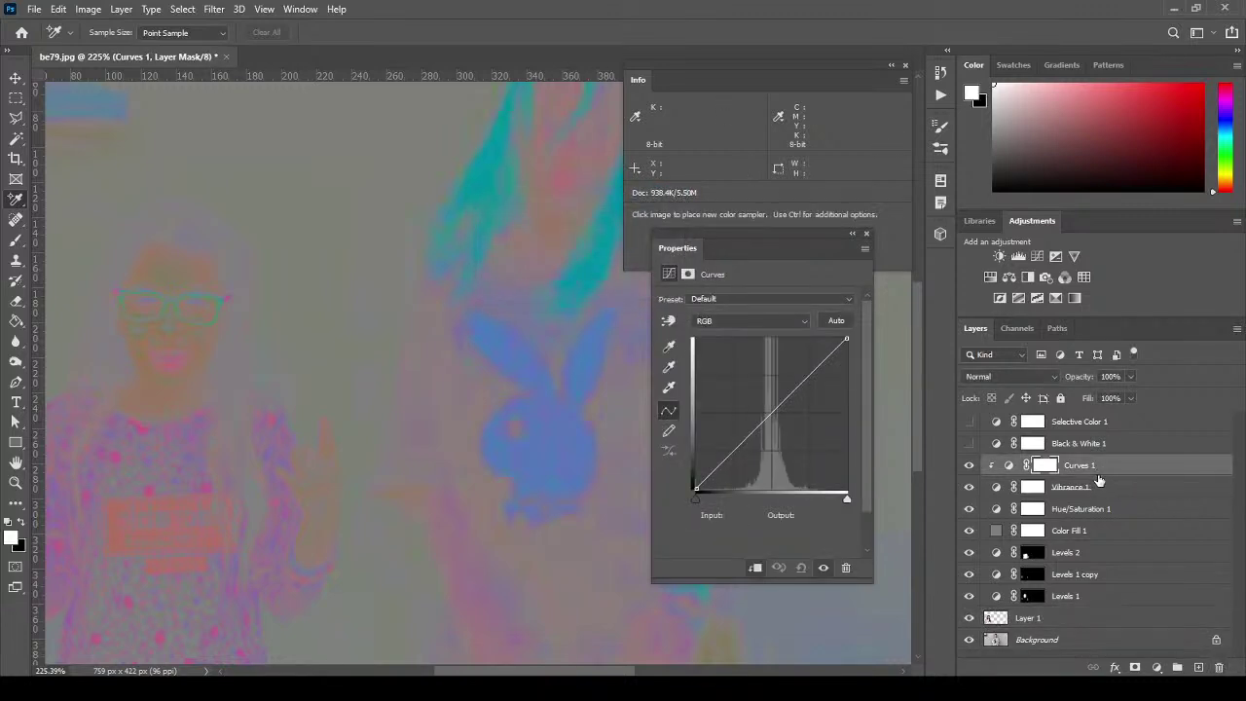
Clip the Levels 1, Levels 1 copy and Levels 2 adjustments to Layer 1.
click(997, 596)
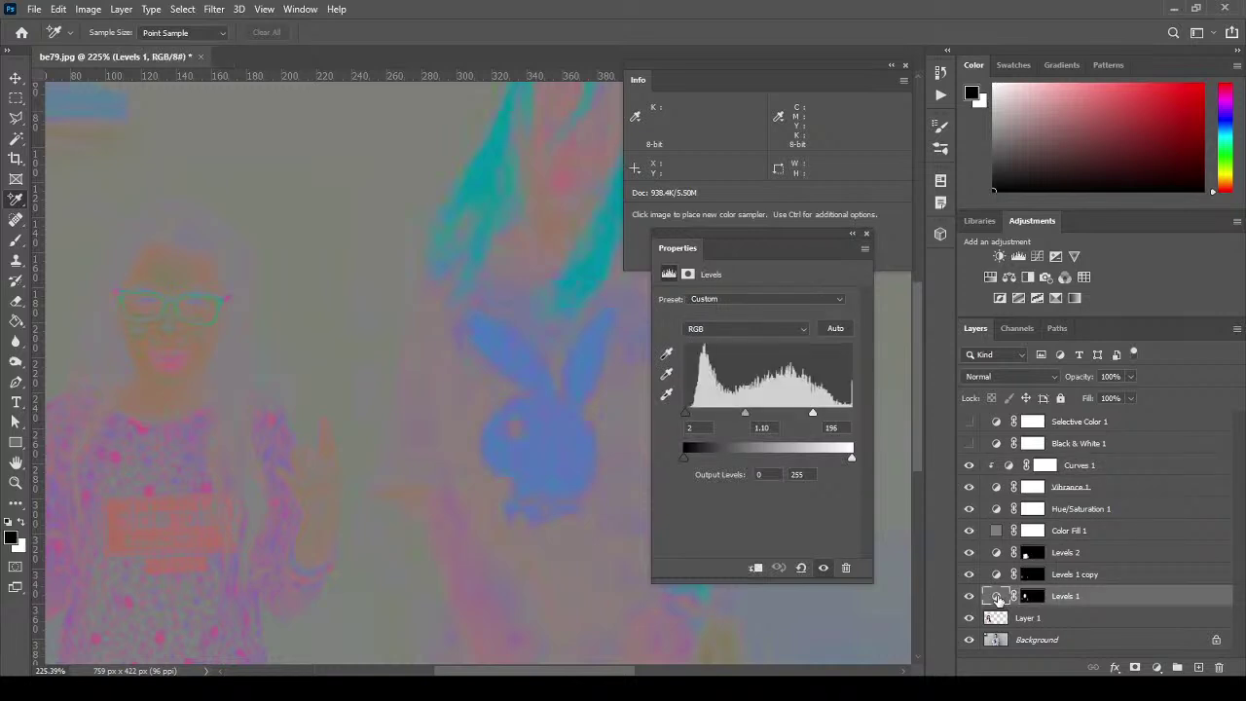
click(755, 567)
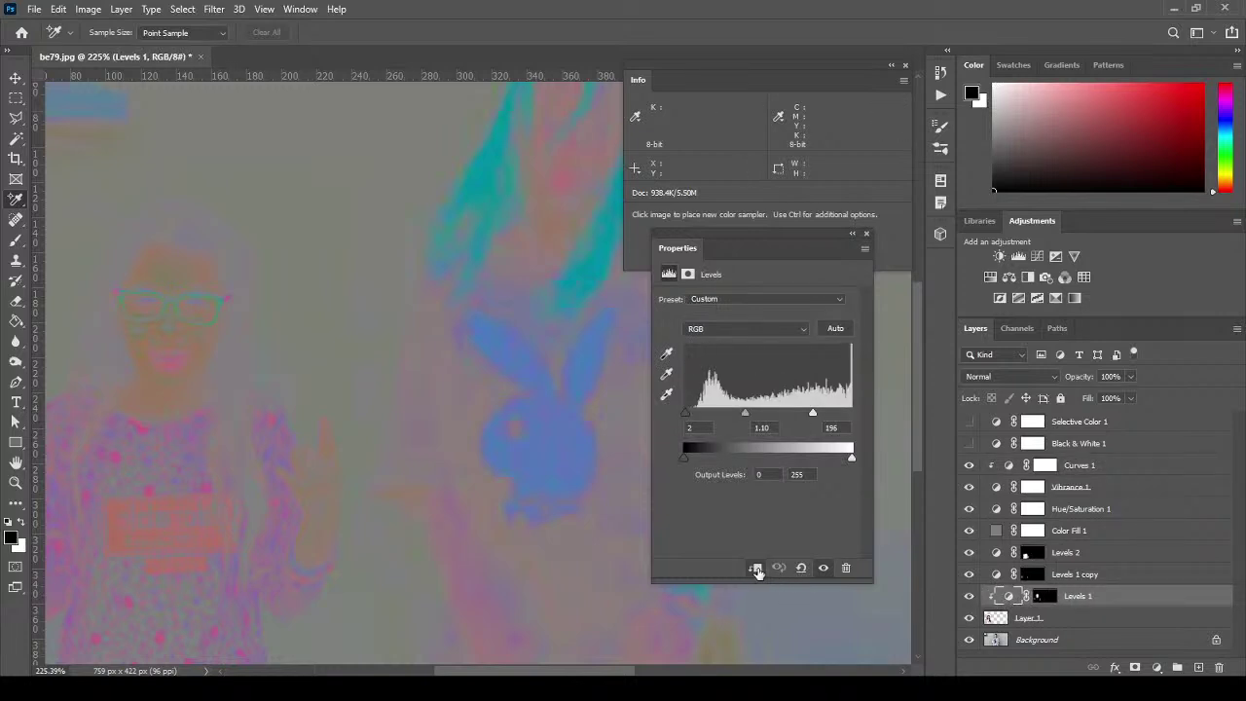
click(994, 575)
click(755, 567)
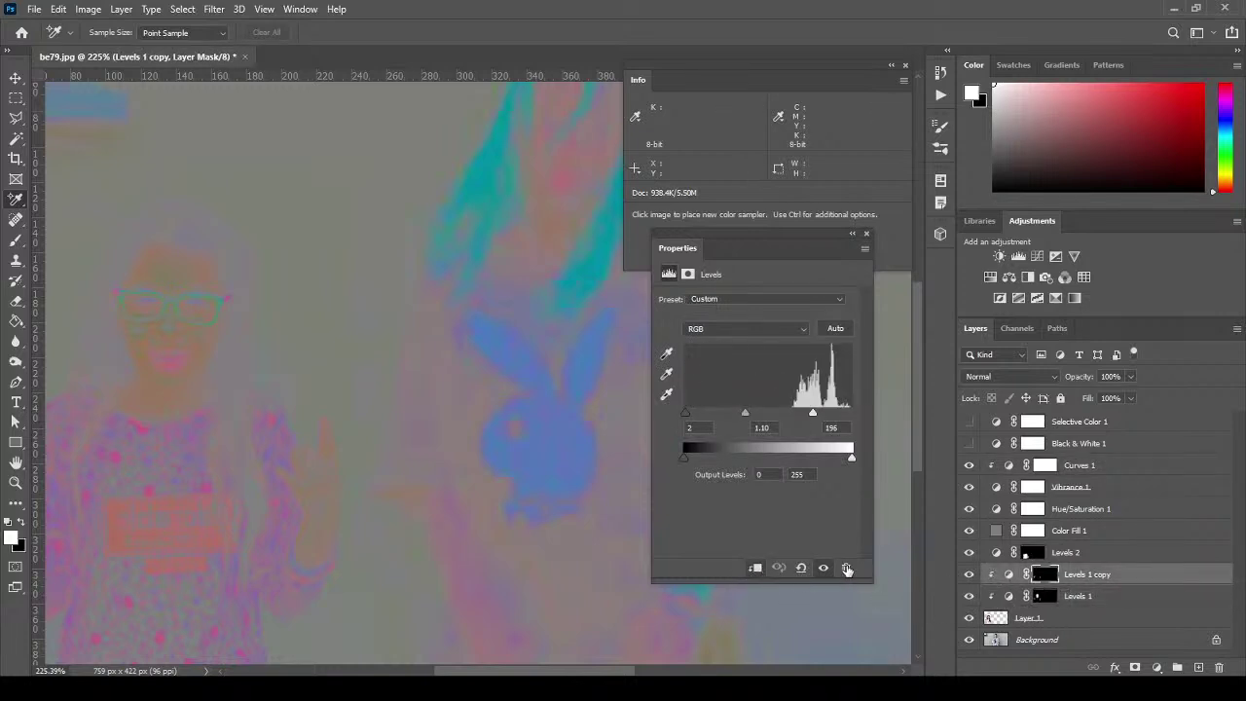
click(995, 552)
click(756, 567)
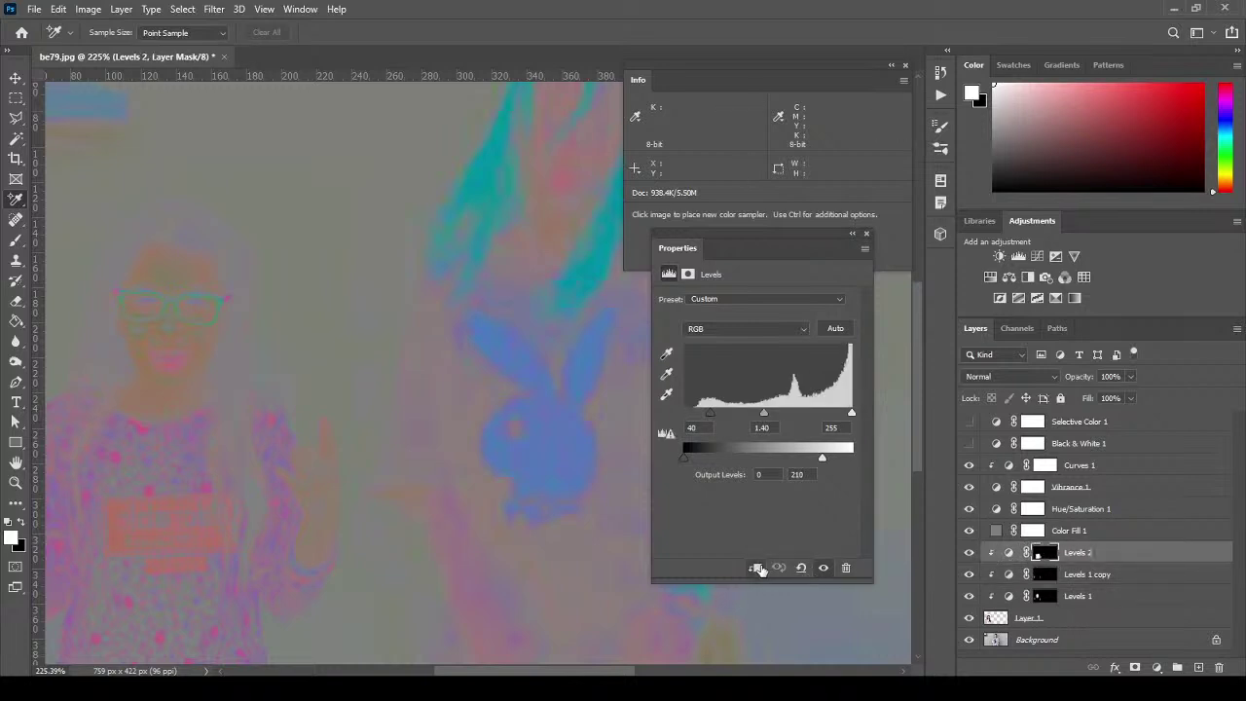
Clip the Hue/Saturation 1 and Vibrance 1 adjustments to the Color Fill 1 layer.
click(1006, 510)
click(755, 569)
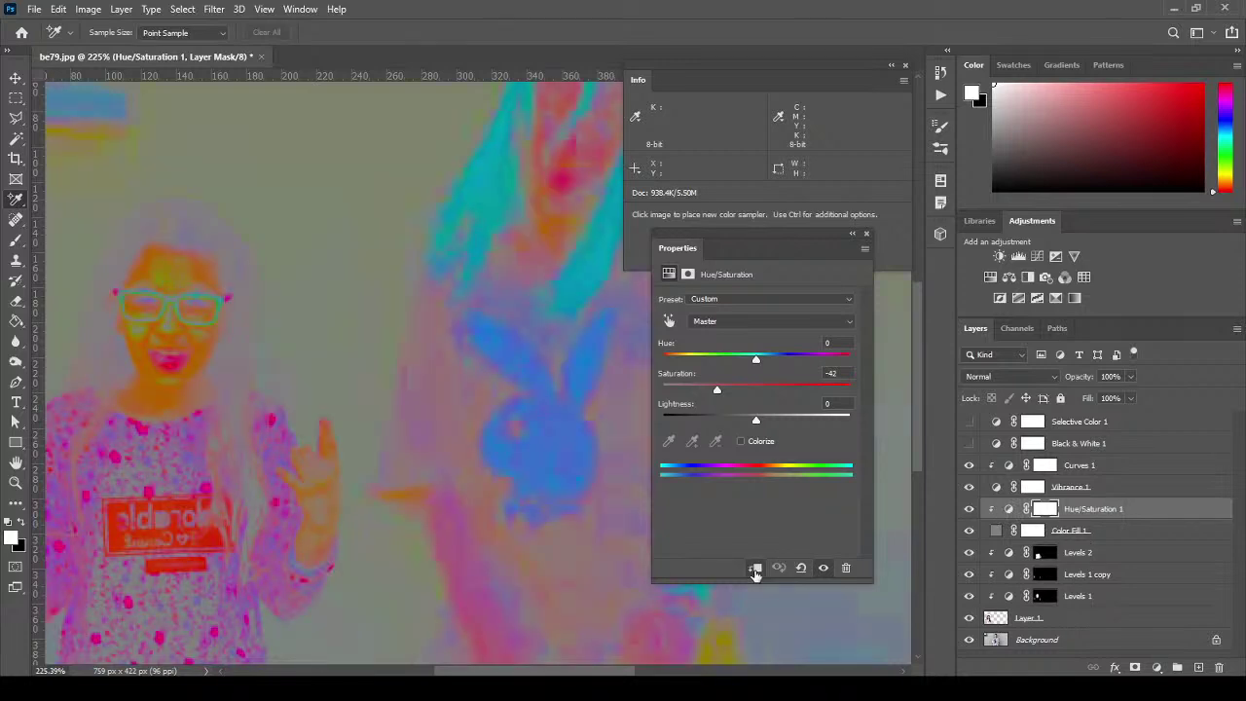
click(1166, 489)
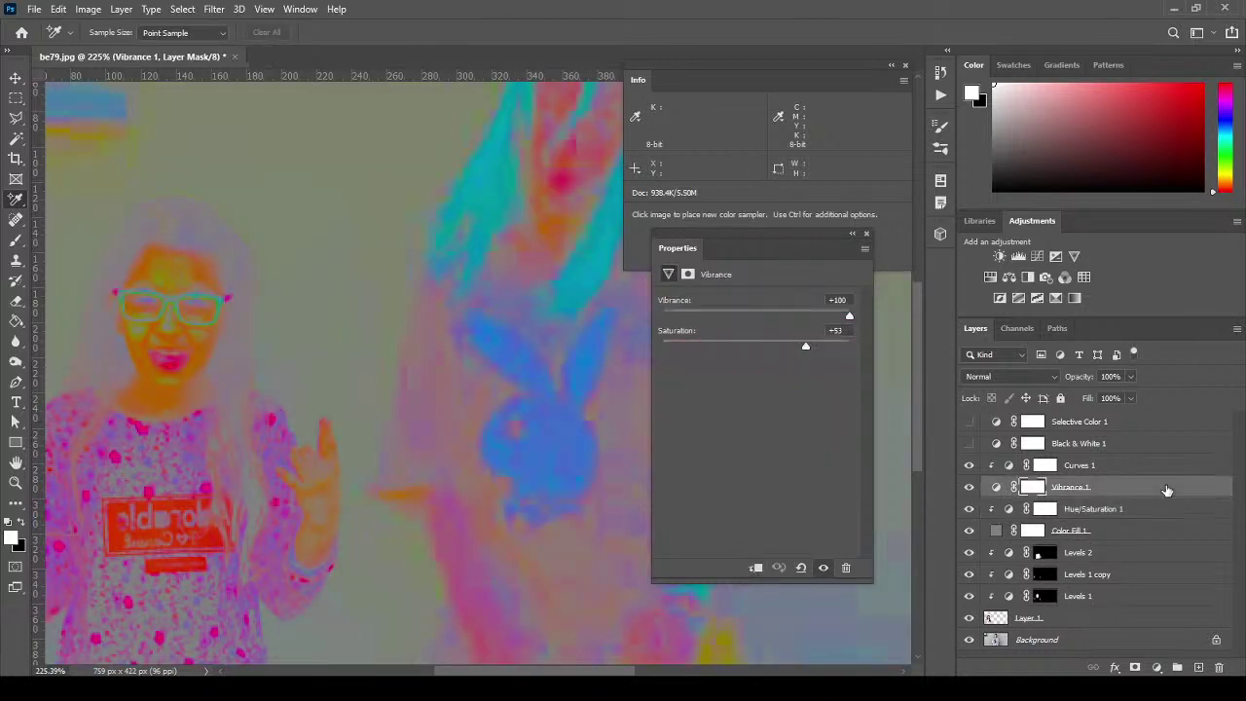
click(1167, 467)
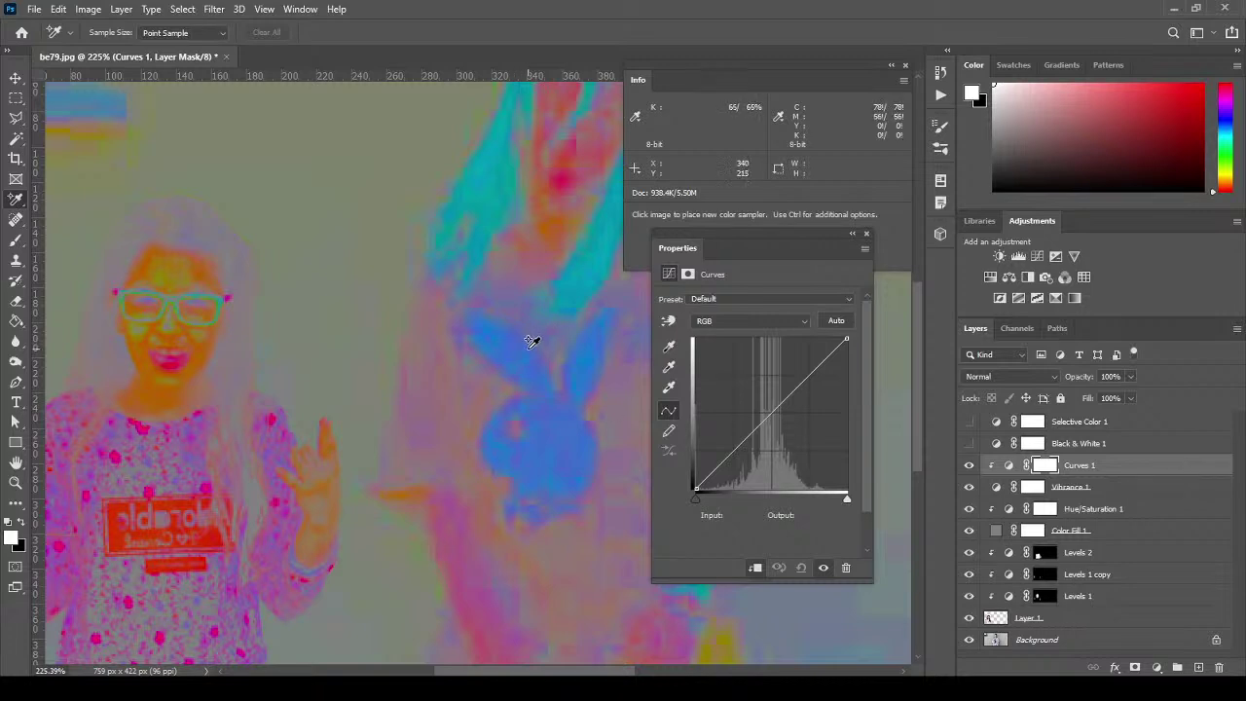
mouse_move(918, 325)
mouse_down()
mouse_move(927, 289)
mouse_move(926, 303)
mouse_up()
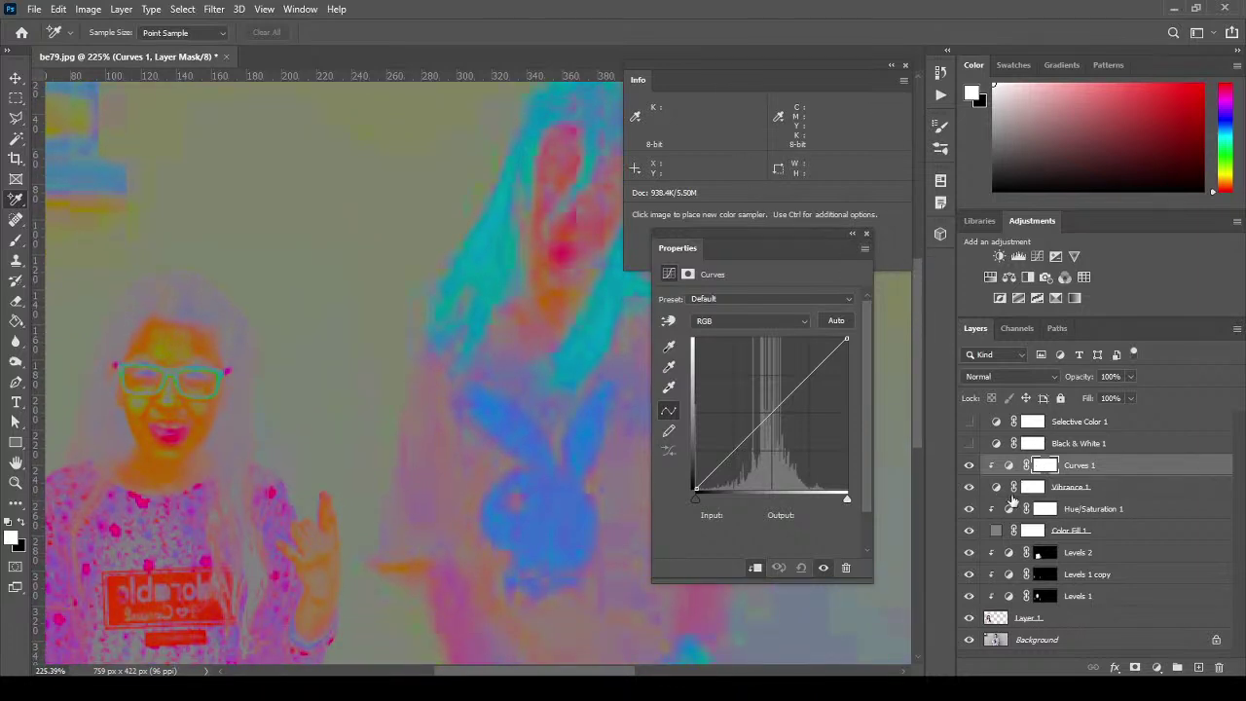
click(997, 490)
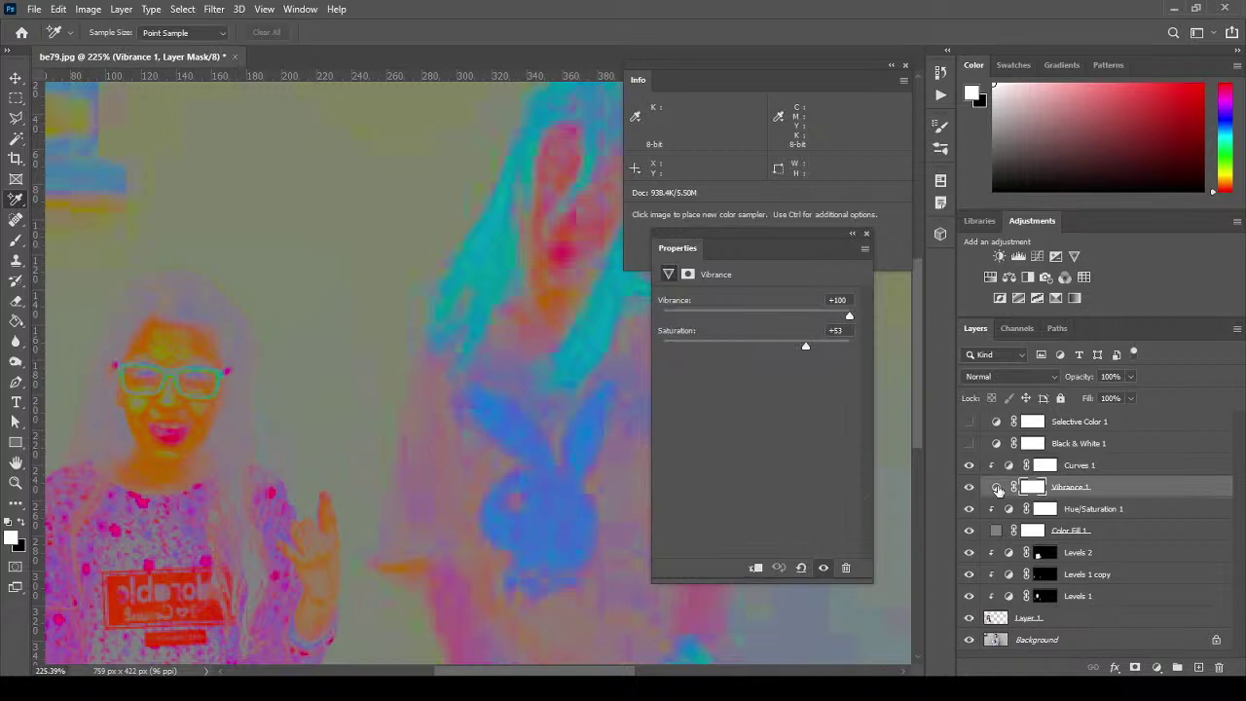
click(756, 568)
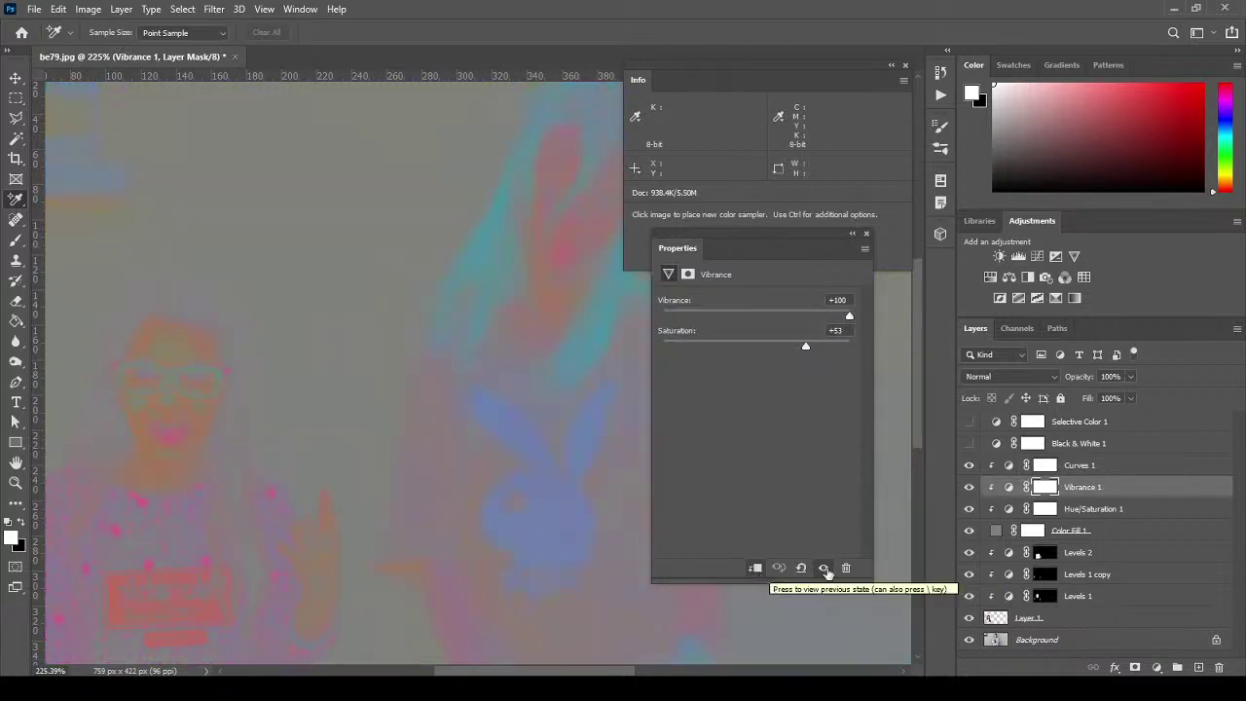
Check the fill color of the Color Fill 1 layer without changing it.
double_click(1000, 538)
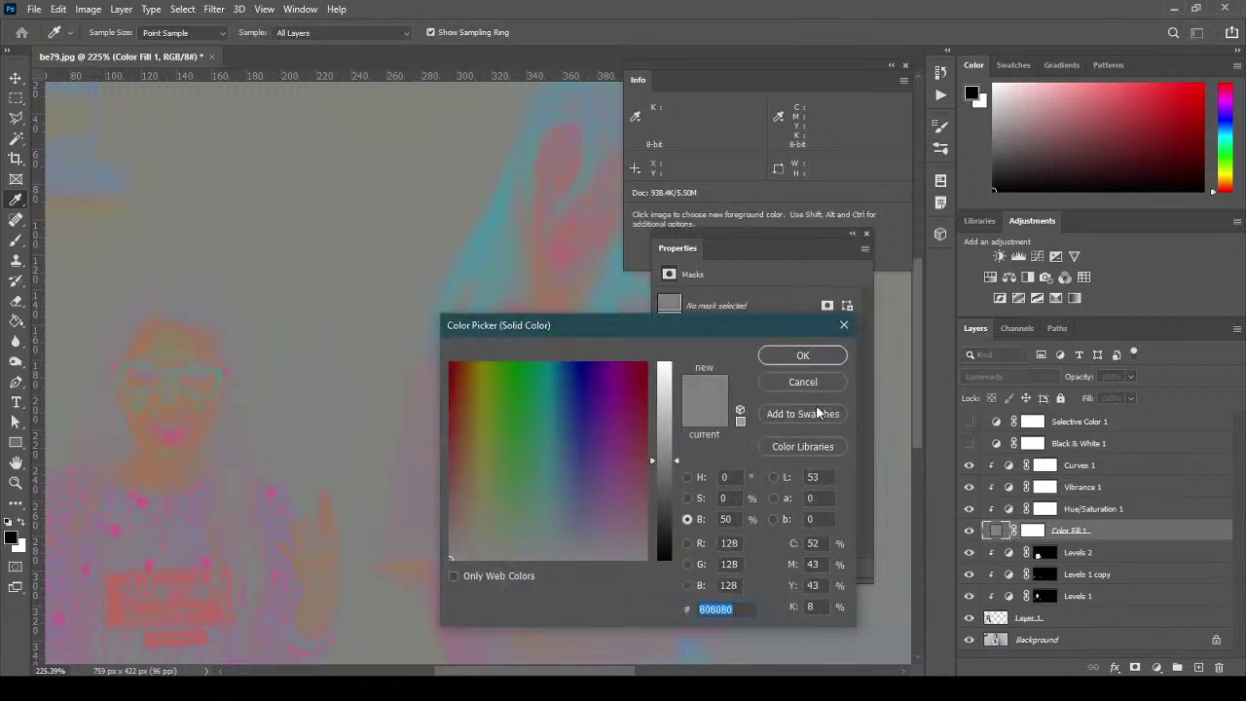
click(803, 381)
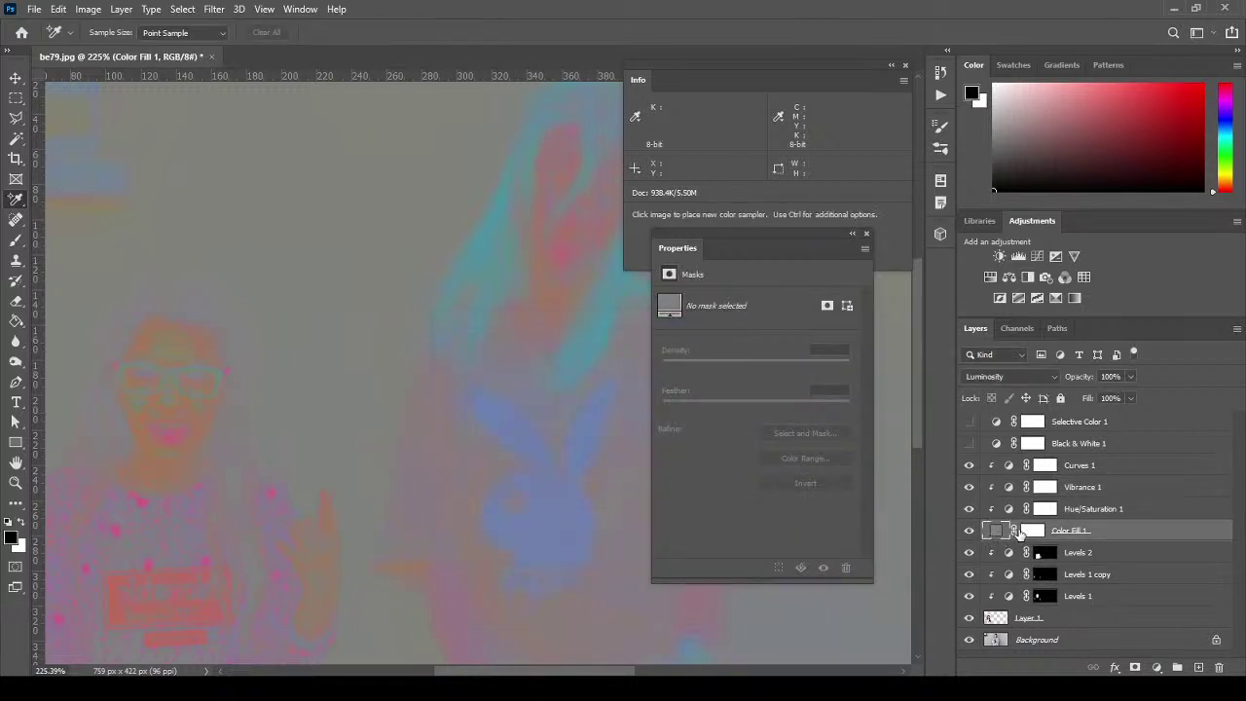
click(867, 235)
With Curves 1 selected, place color samplers on the teal-haired figure's forehead and on the forehead of the figure with glasses.
drag(608, 671, 580, 672)
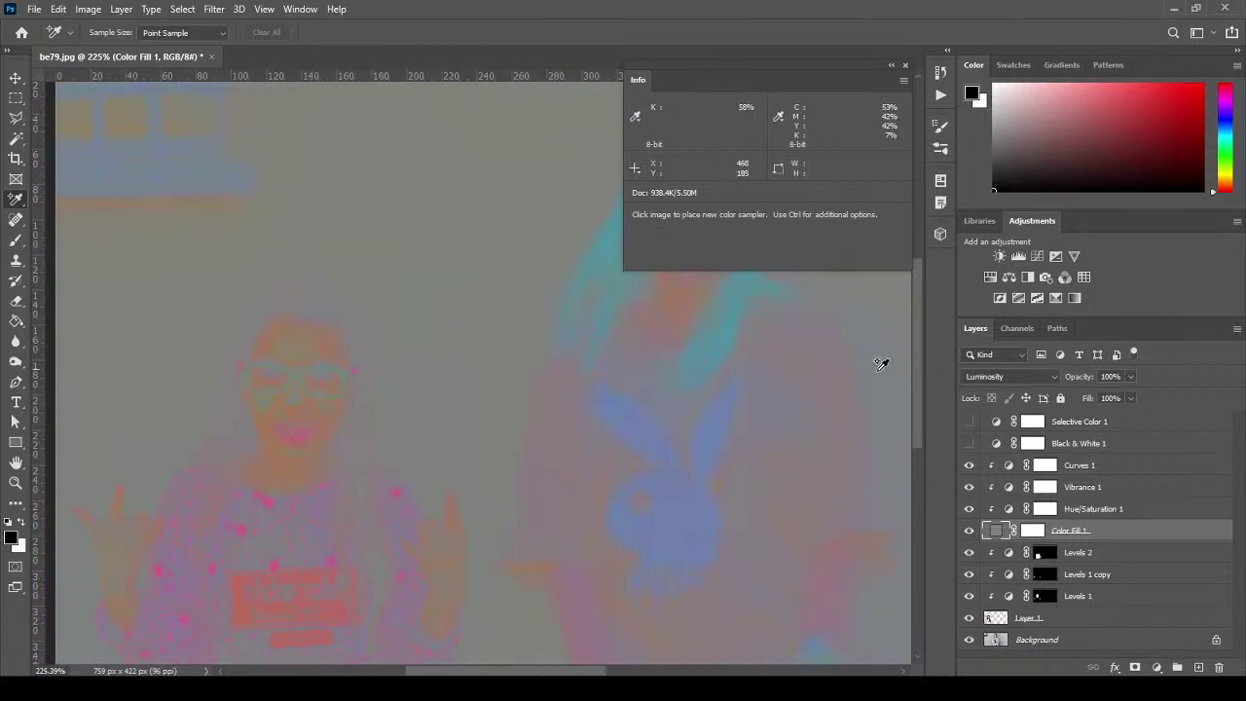
drag(914, 392, 917, 353)
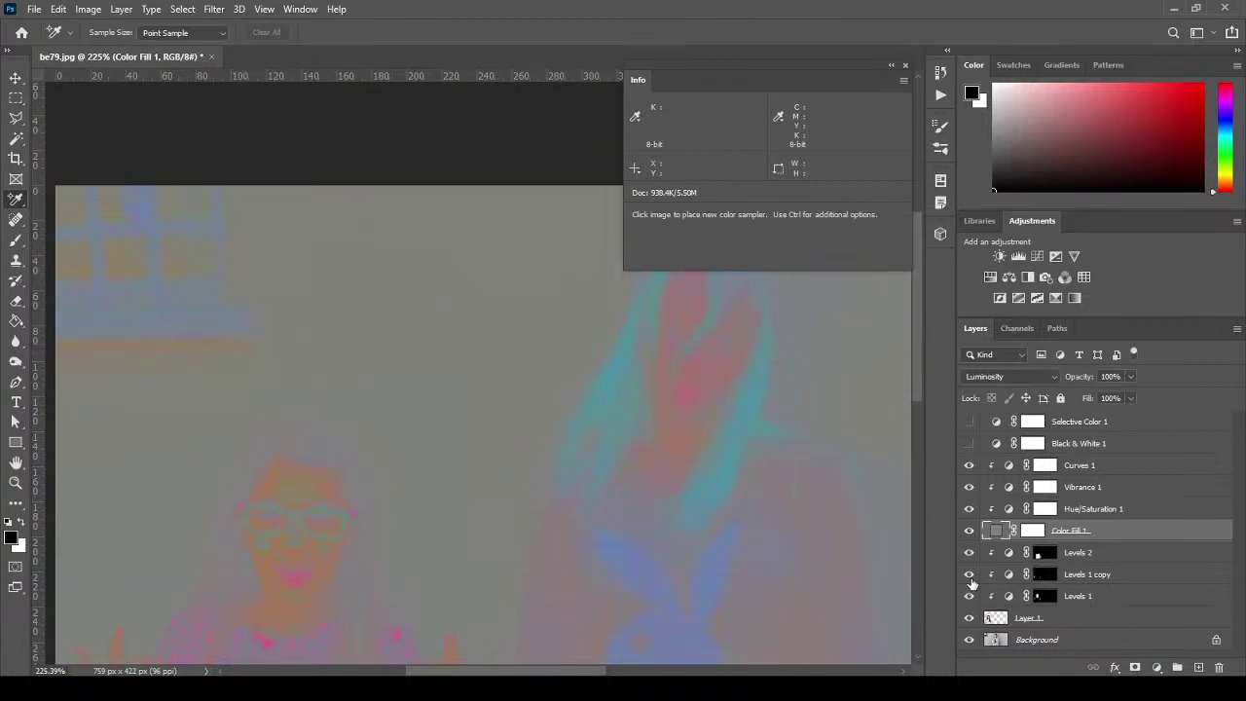
click(1134, 467)
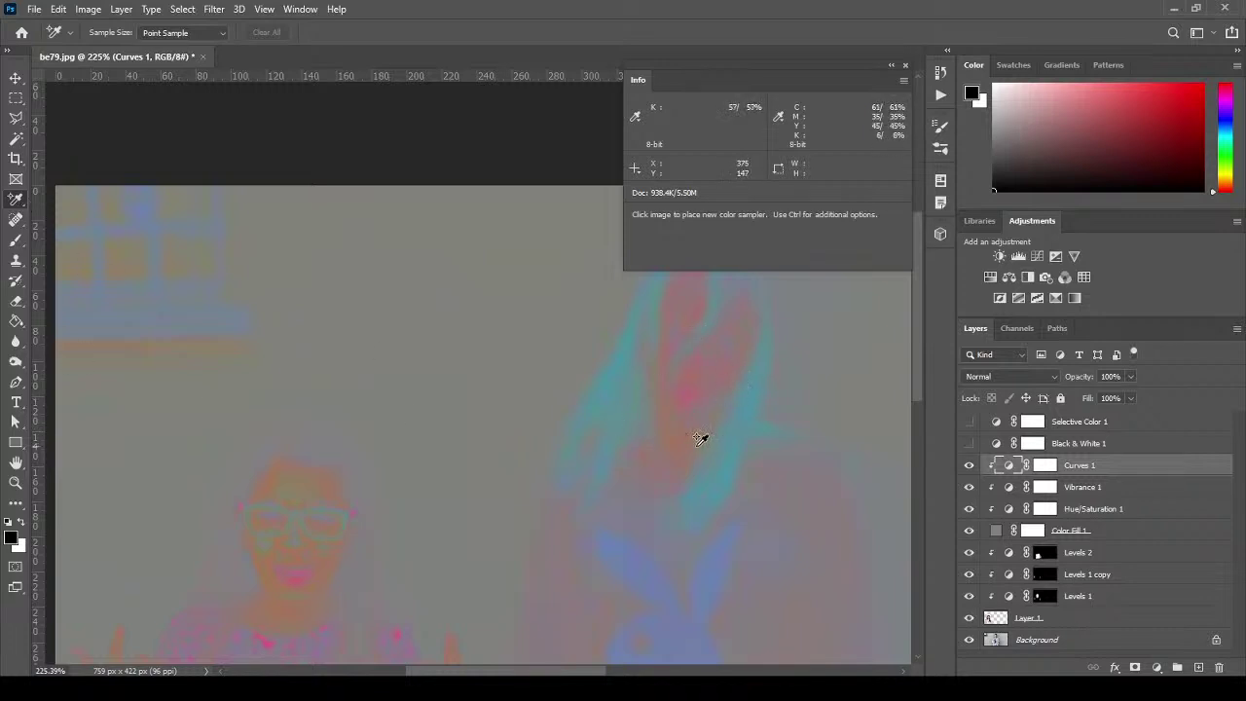
click(684, 292)
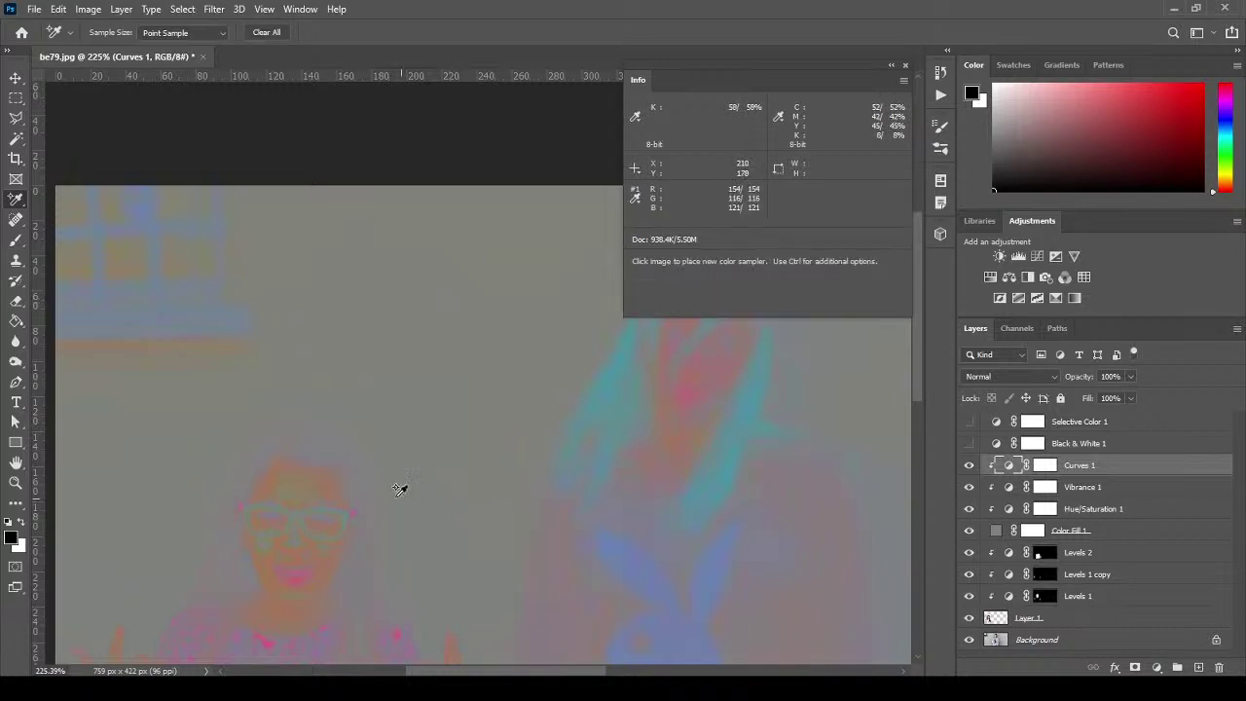
drag(748, 67, 390, 34)
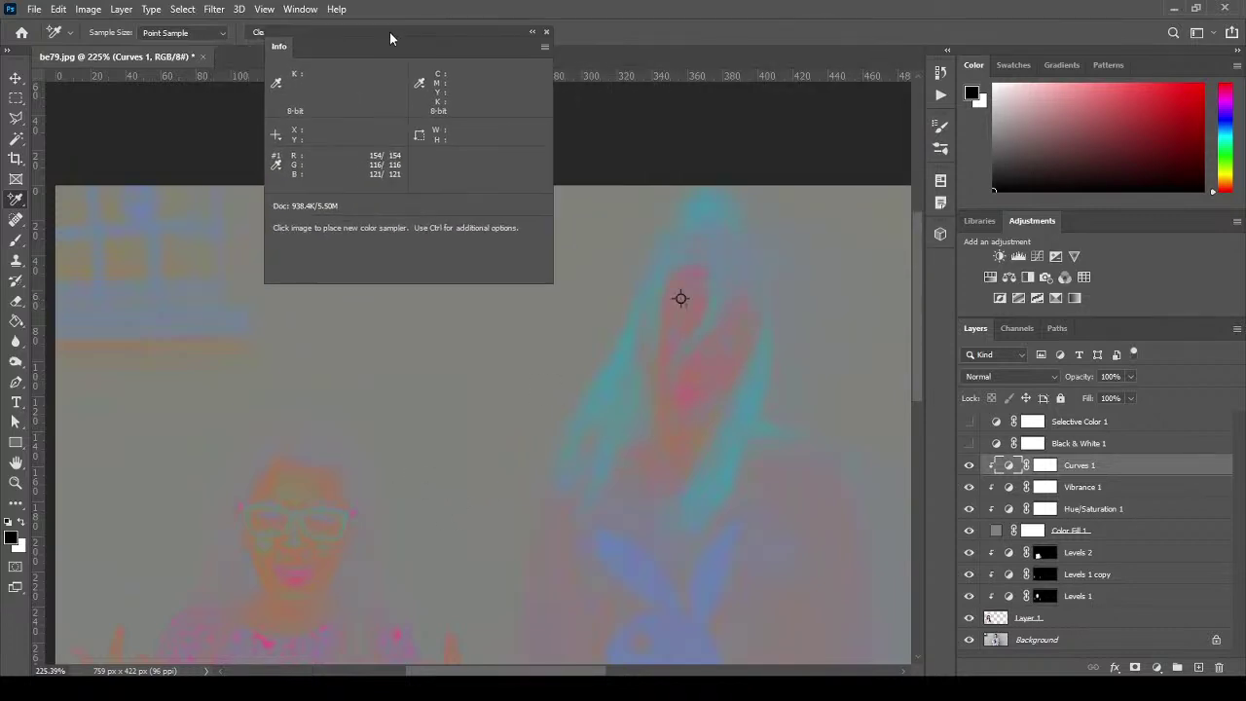
click(275, 467)
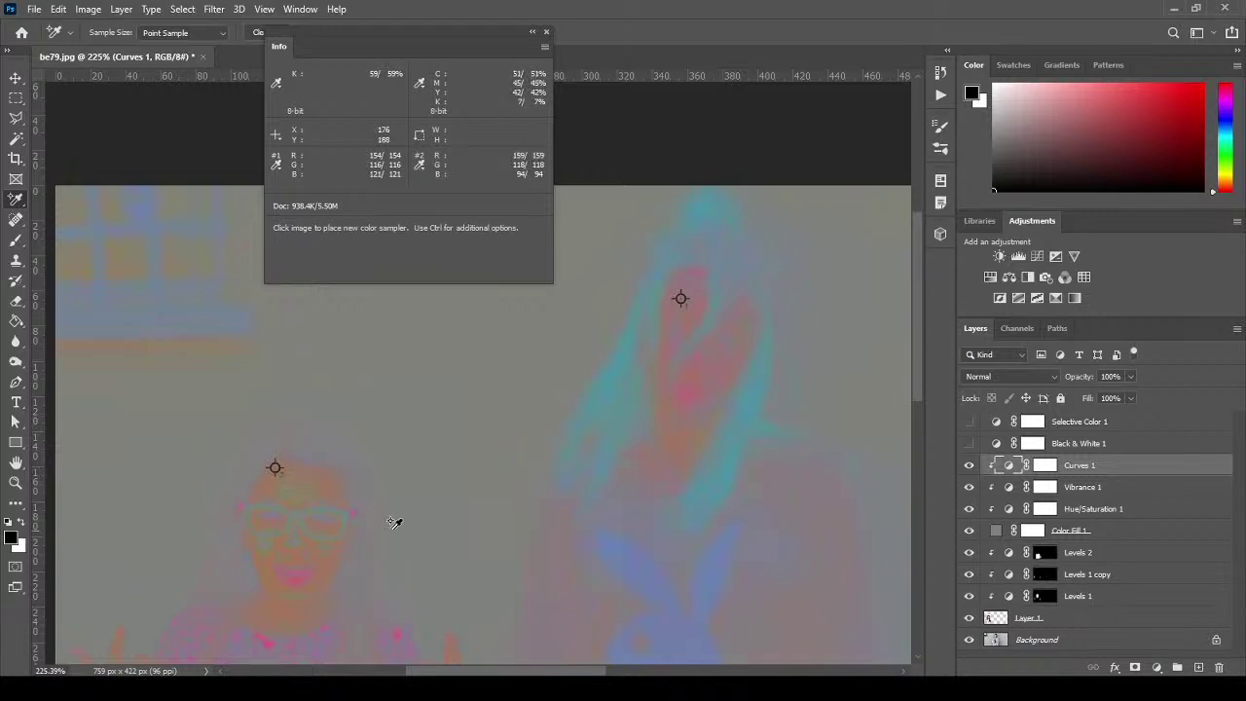
Replace both color samplers, putting #1 on the forehead of the figure with glasses and #2 on the teal-haired figure's forehead.
right_click(277, 473)
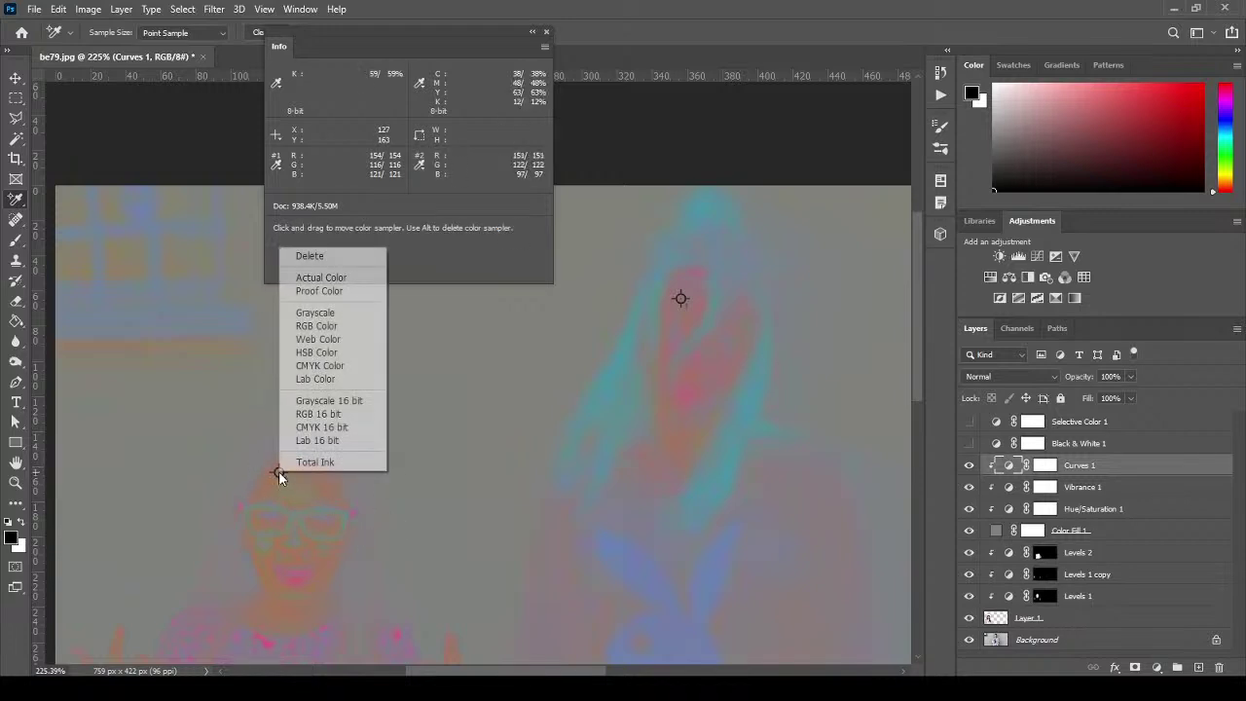
click(328, 261)
right_click(680, 298)
click(702, 308)
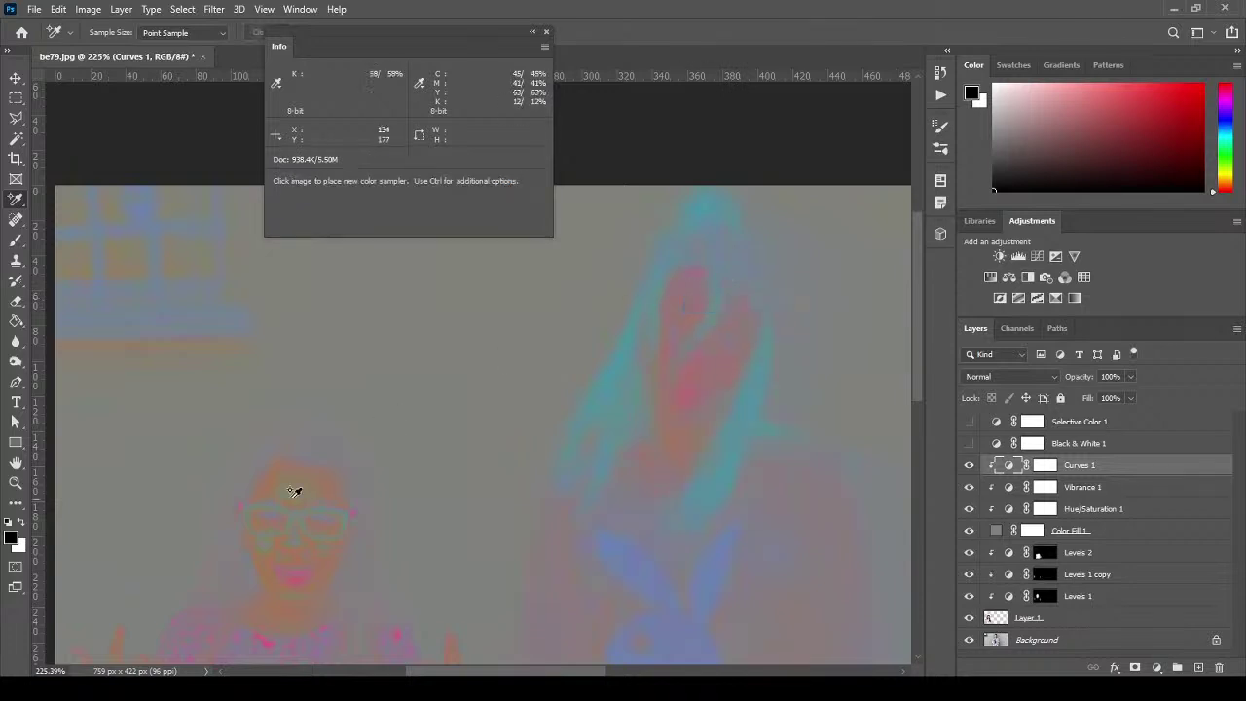
click(276, 474)
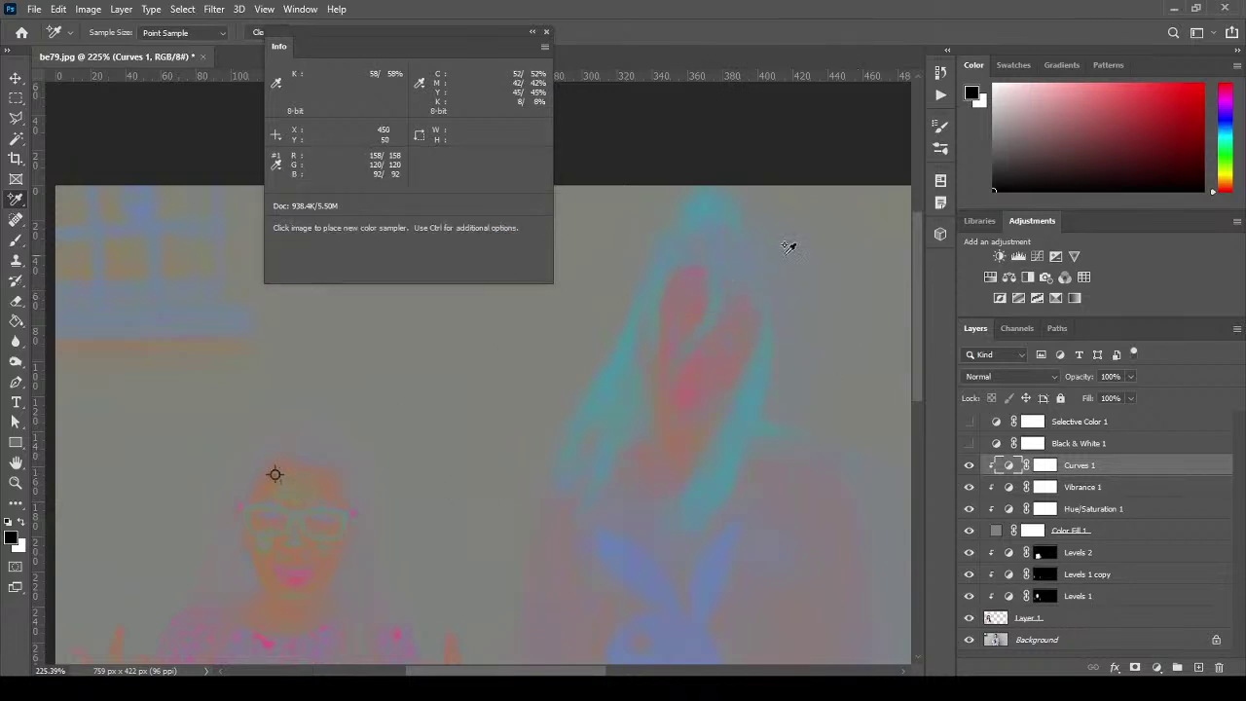
click(680, 284)
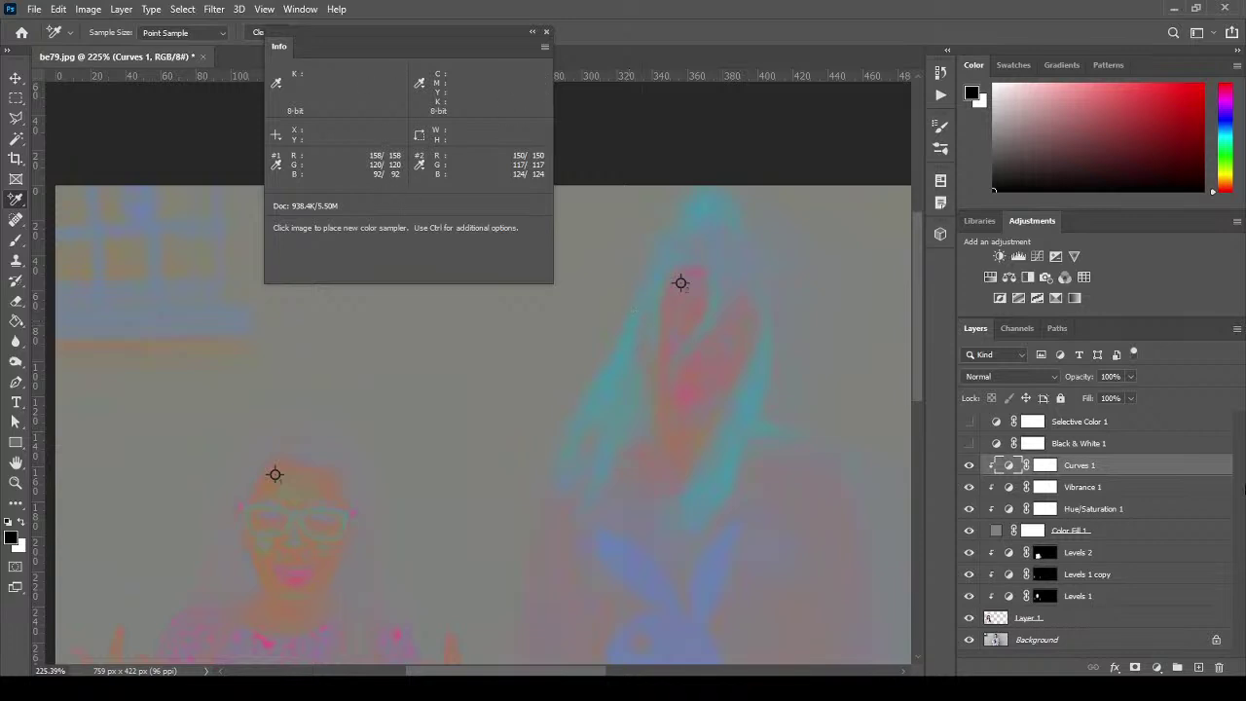
Raise the midtones of the Blue channel in Curves 1, moving the curve point to input 117, output 161.
double_click(1010, 466)
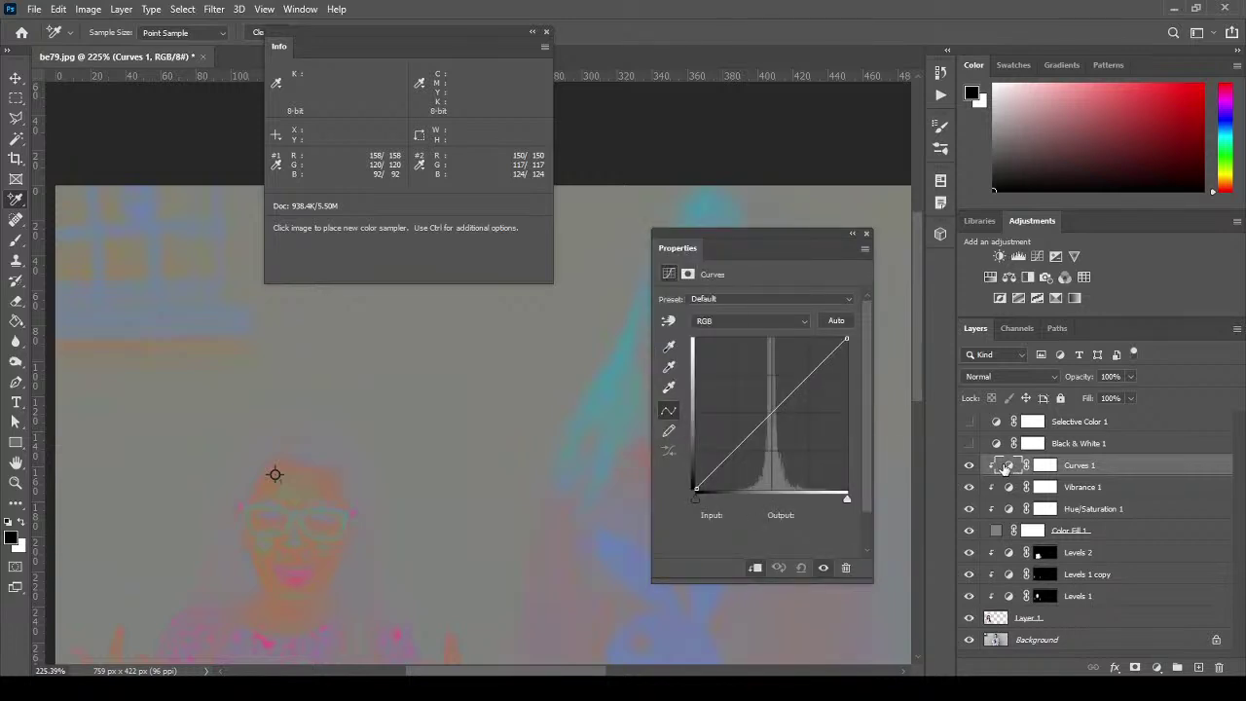
drag(779, 241, 565, 408)
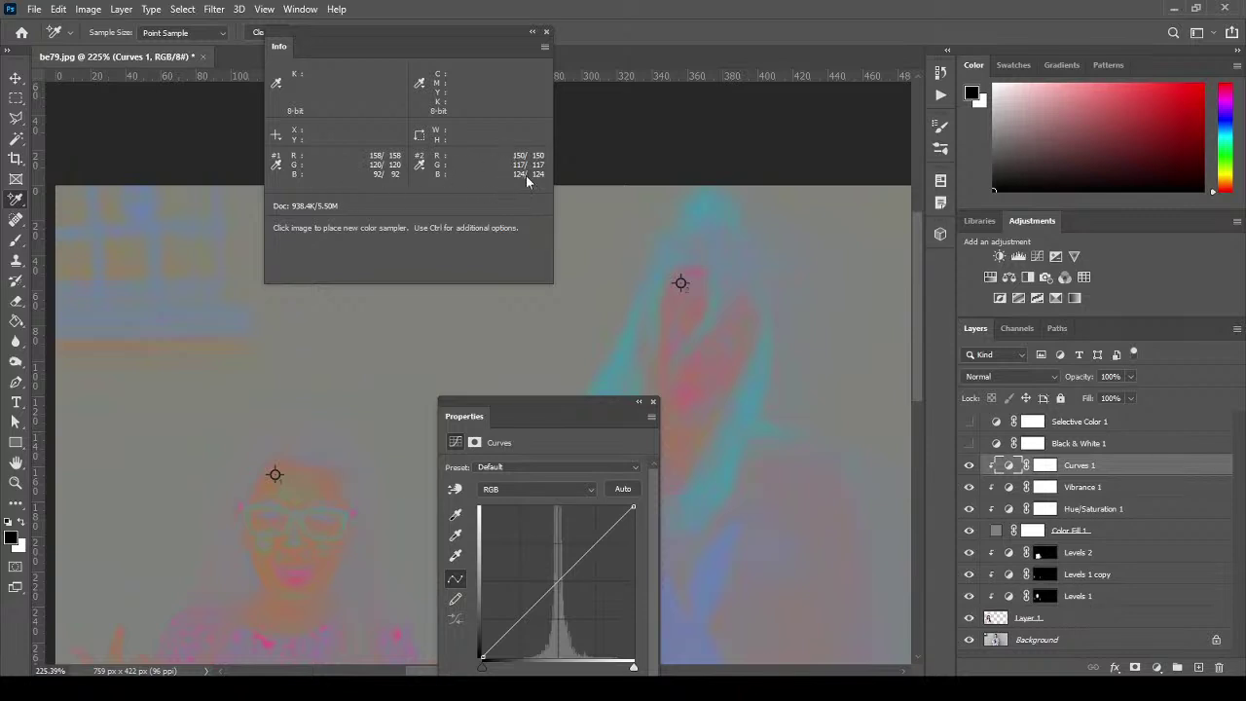
drag(536, 405, 498, 376)
click(494, 463)
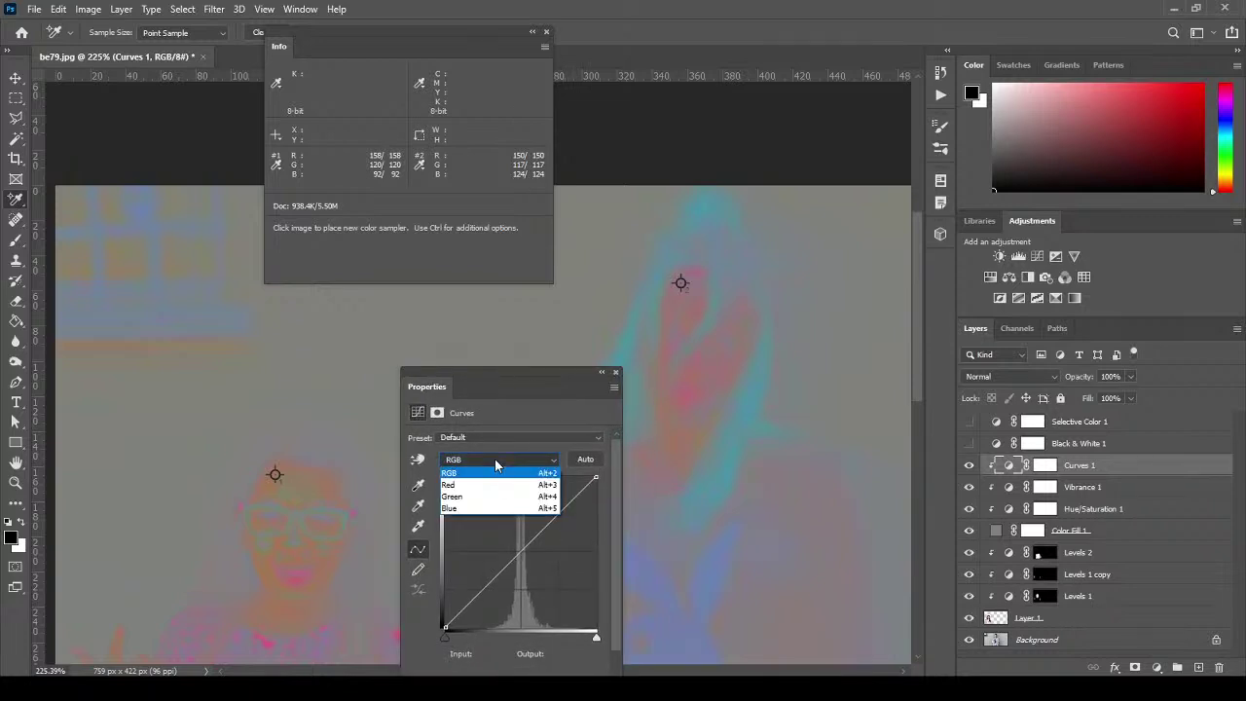
click(493, 507)
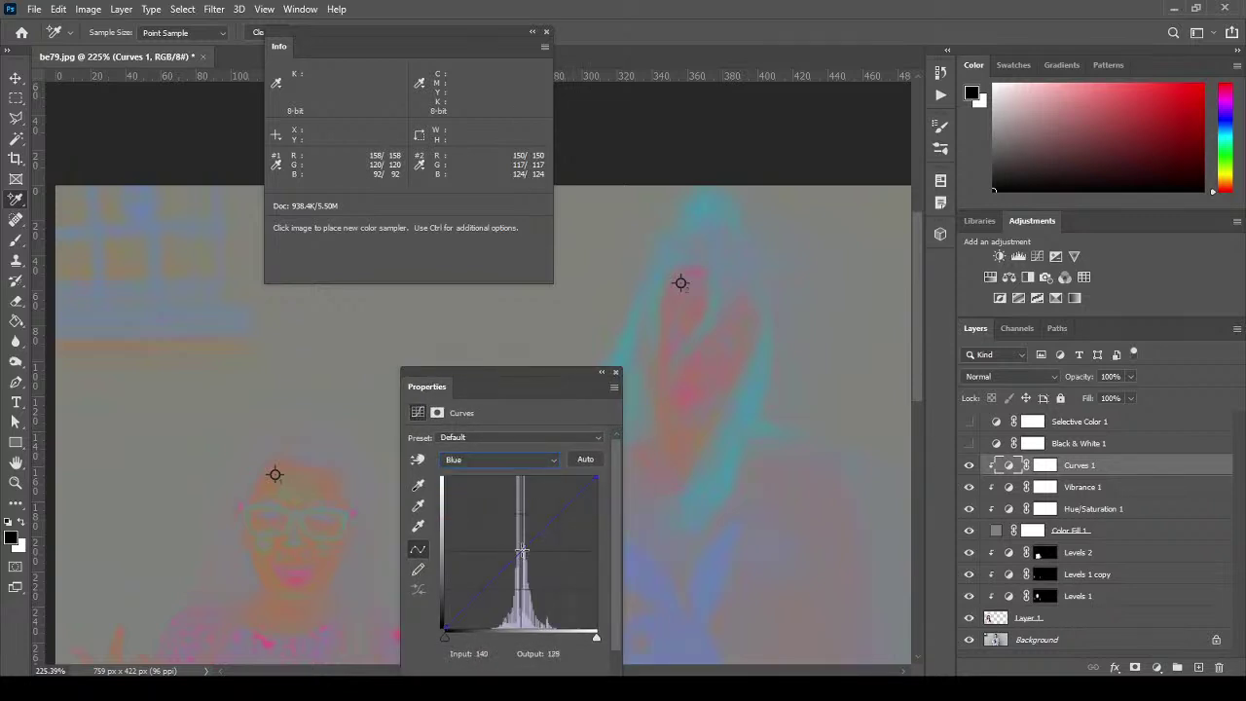
mouse_move(520, 550)
mouse_down()
mouse_move(511, 522)
mouse_move(515, 533)
mouse_up()
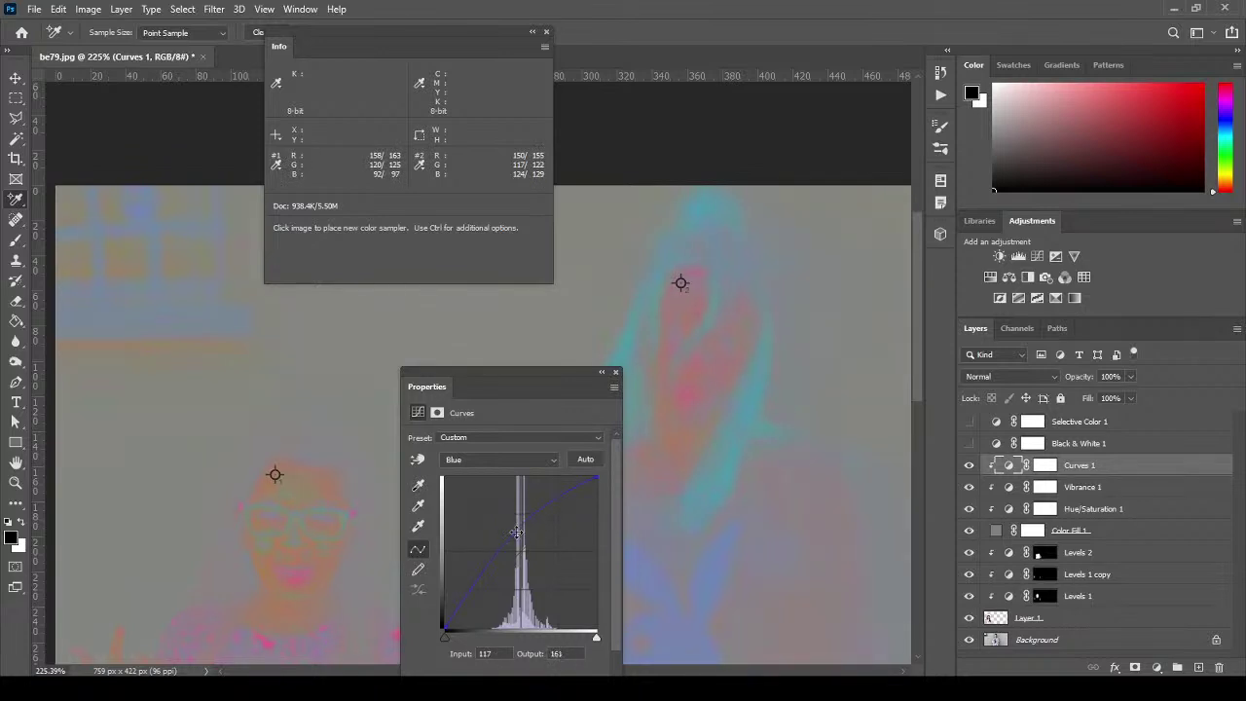
Rework the Blue curve in Curves 1 with lower midtone points and restore it to a straight diagonal.
drag(521, 392, 498, 301)
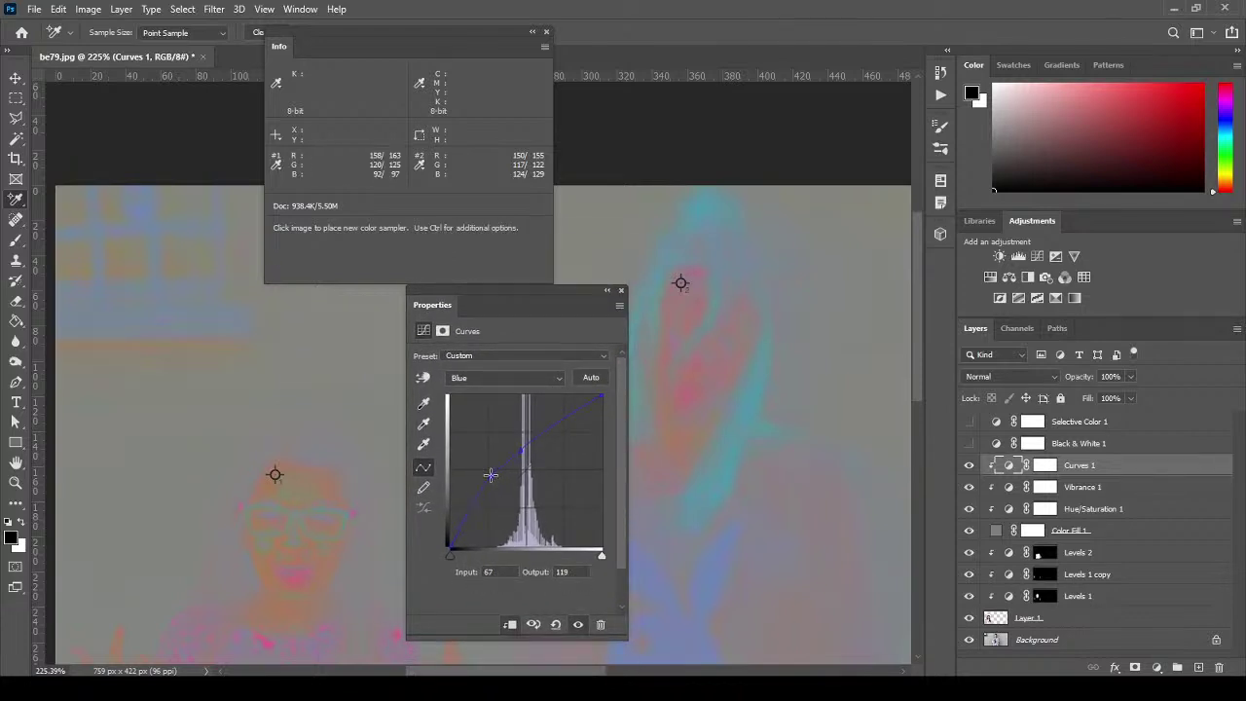
mouse_move(522, 453)
mouse_down()
mouse_move(513, 428)
mouse_move(508, 463)
mouse_up()
drag(510, 459, 494, 481)
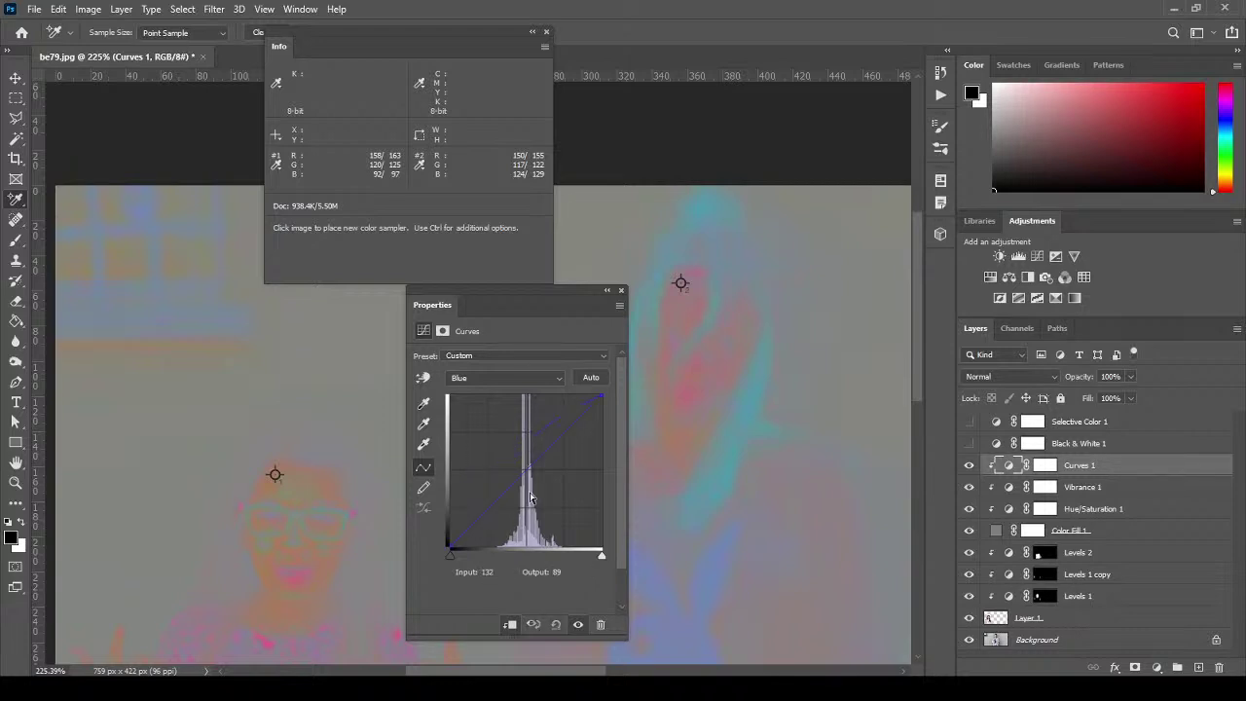
Raise the Blue curve with on-image adjustment on the forehead of the figure with glasses, to input 88, output 110.
click(423, 377)
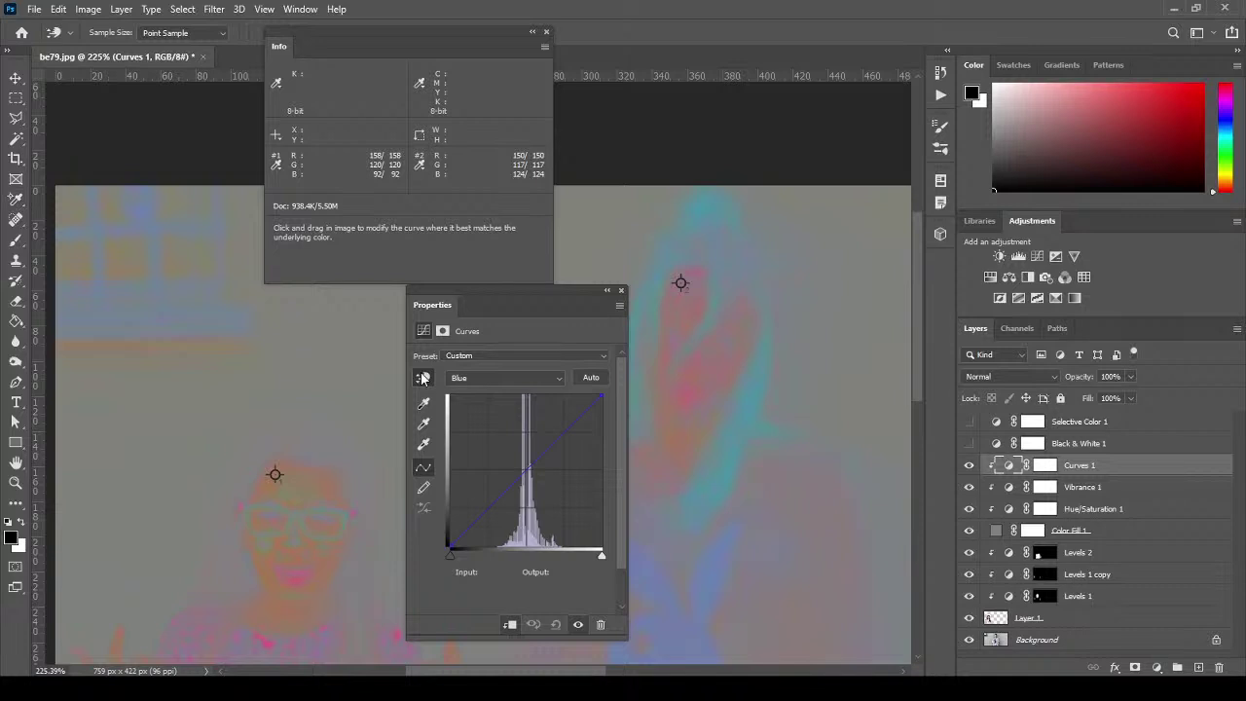
mouse_move(275, 478)
mouse_down()
mouse_move(281, 312)
mouse_move(294, 473)
mouse_up()
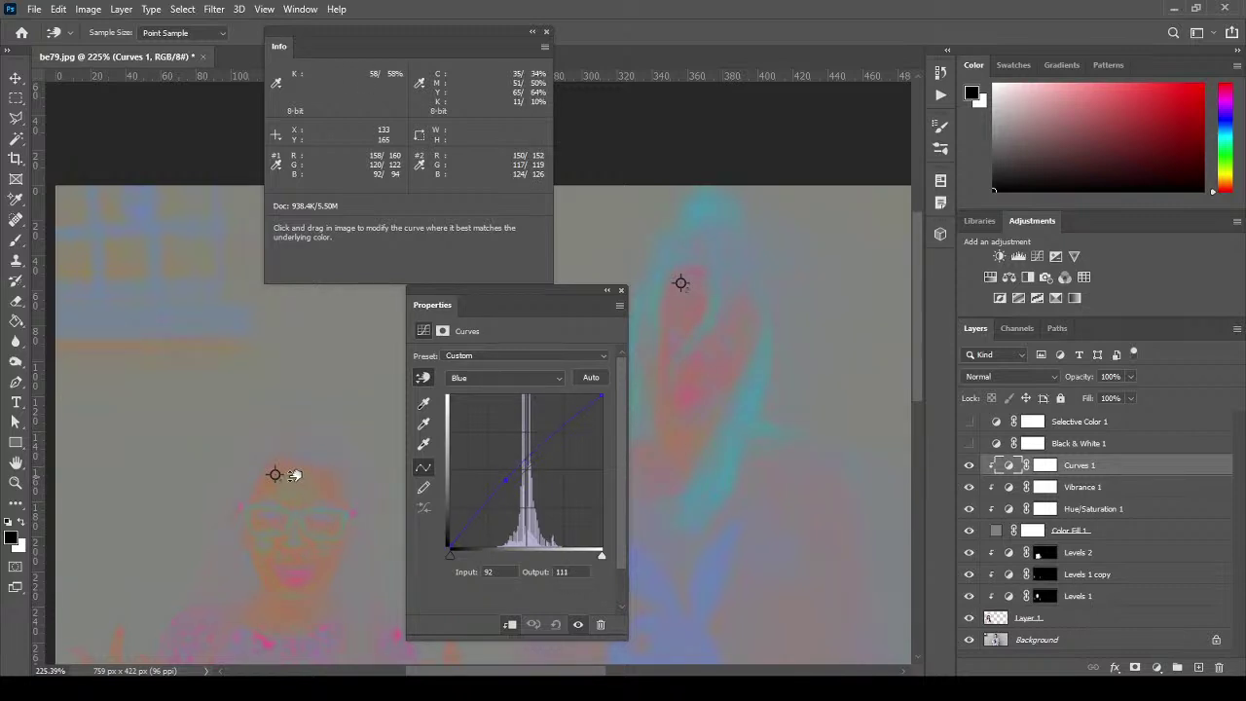
drag(294, 474, 289, 464)
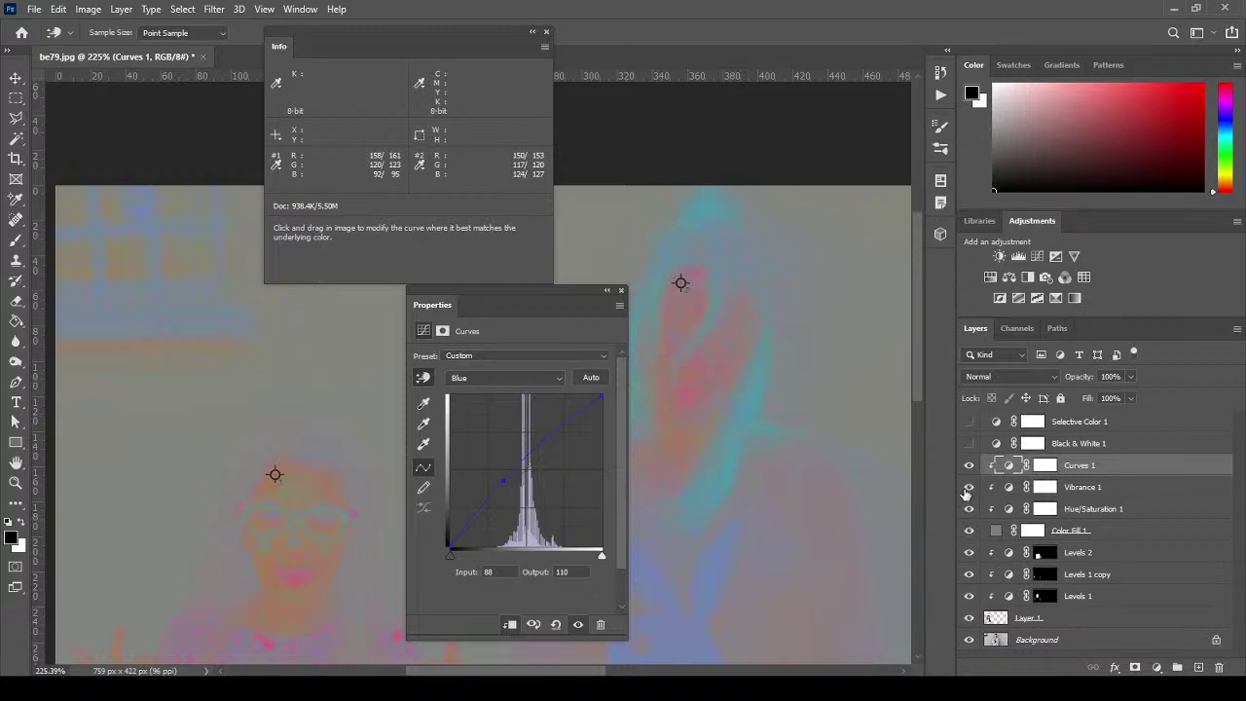
Compare the image with Color Fill 1 hidden and shown, and move the Blue curve point to input 103, output 135.
click(969, 534)
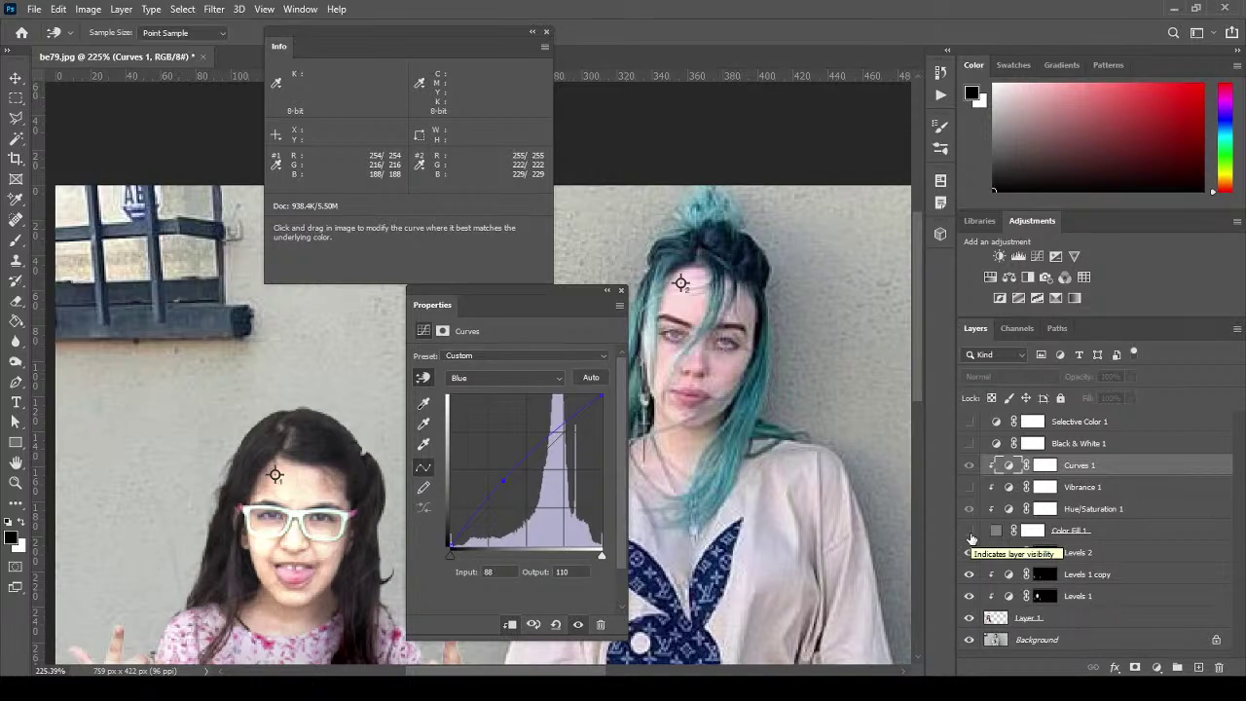
click(969, 533)
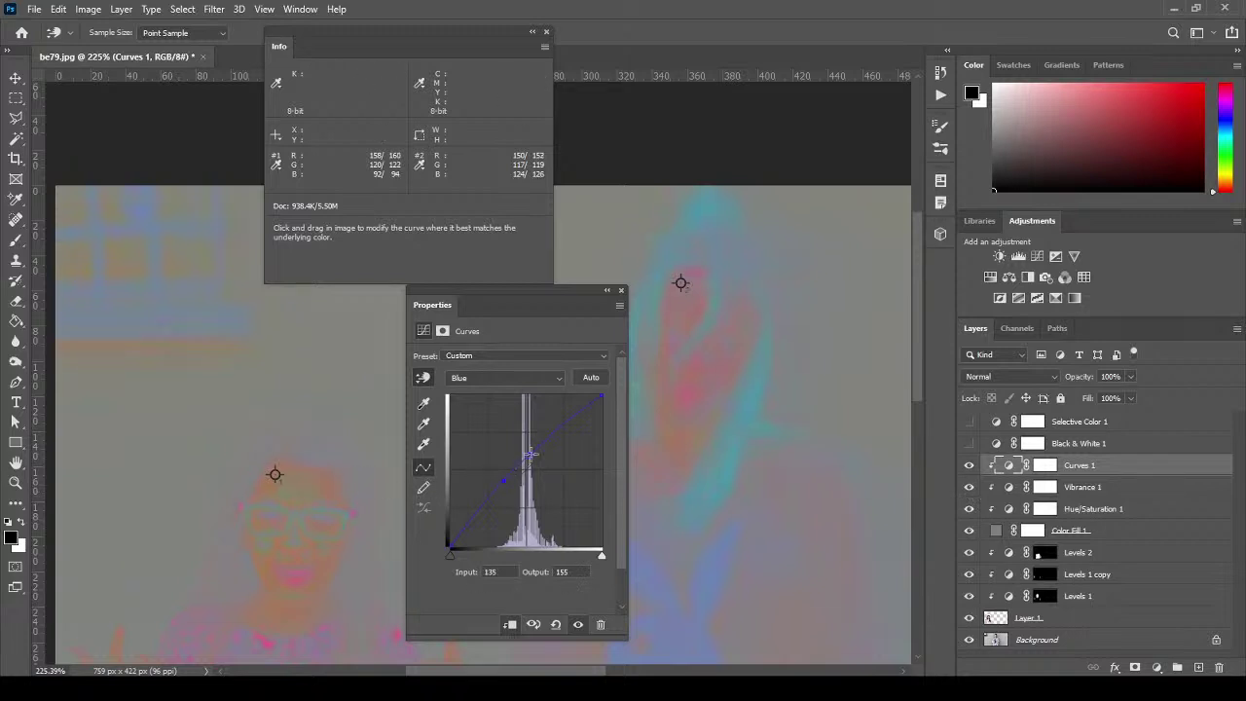
drag(529, 454, 496, 455)
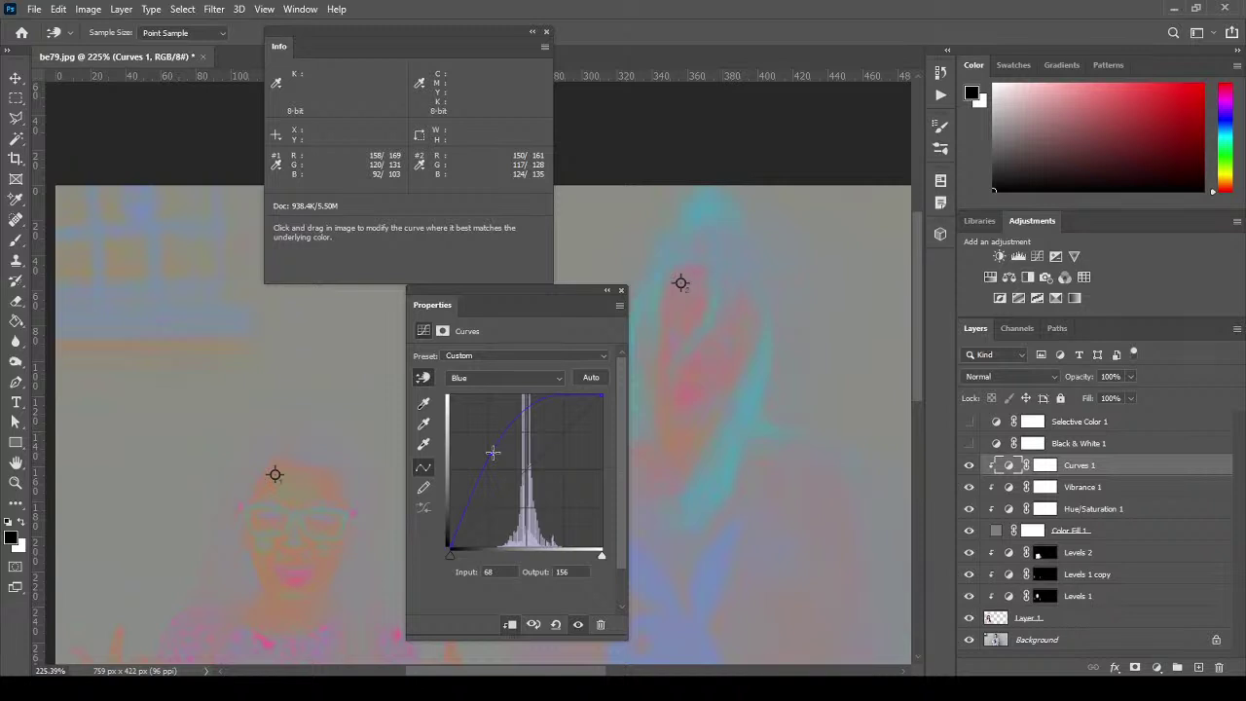
drag(493, 453, 513, 466)
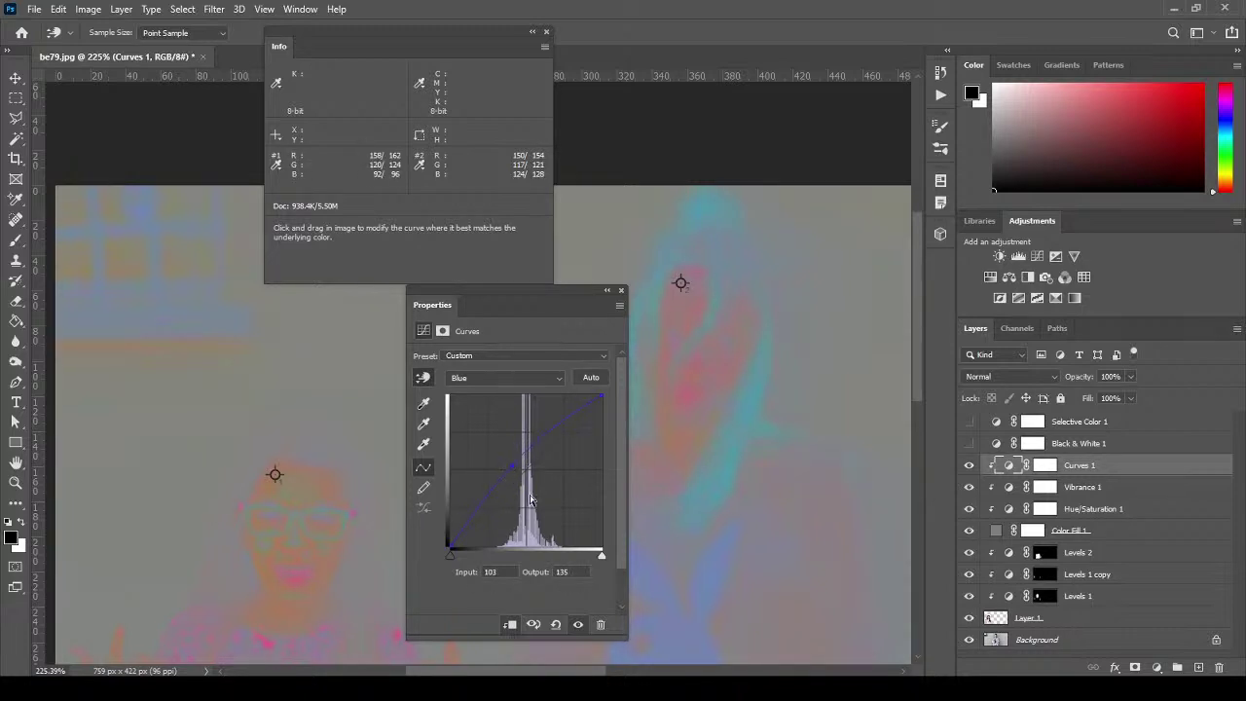
Lower the Green curve of Curves 1 from sampler #1's spot with on-image adjustment, to input 119, output 115.
click(518, 381)
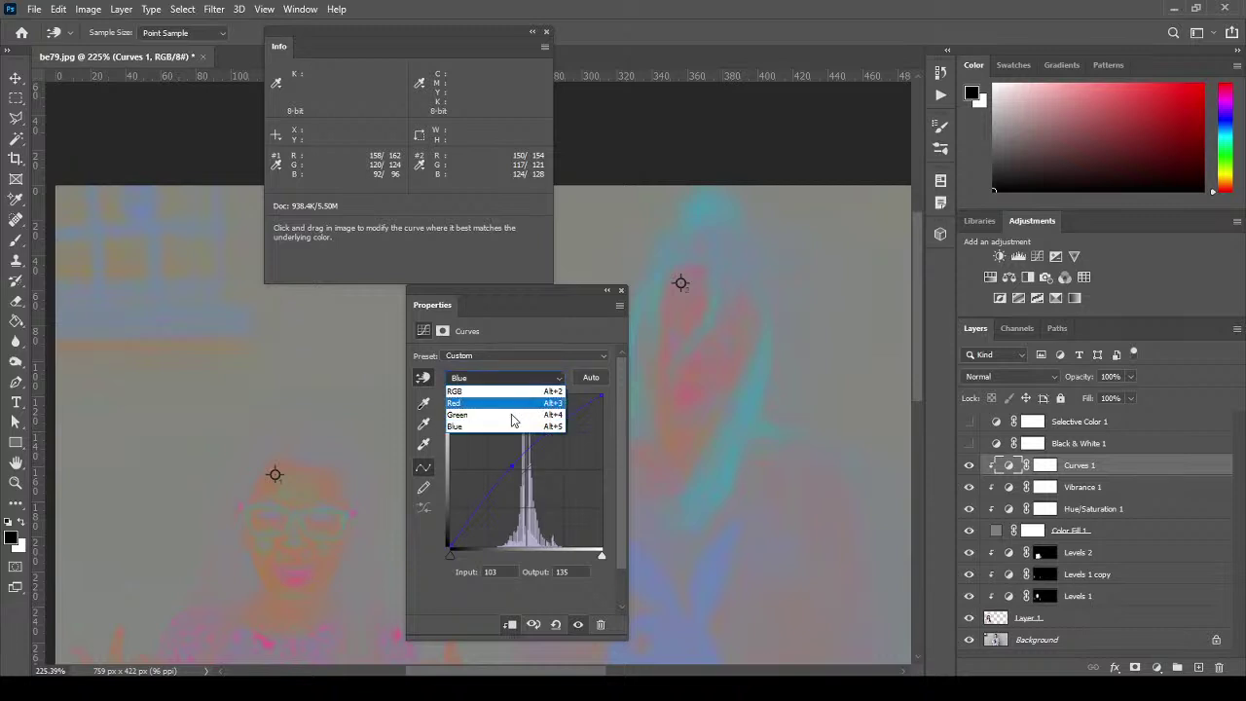
click(530, 416)
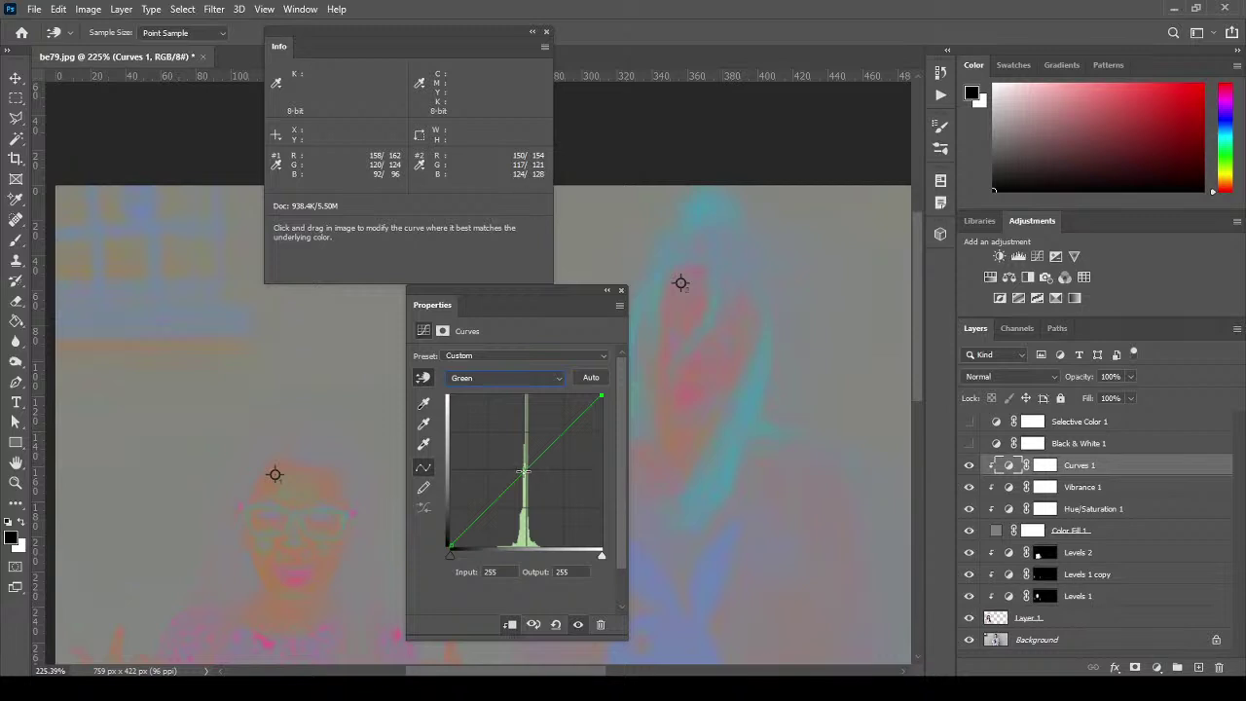
click(421, 379)
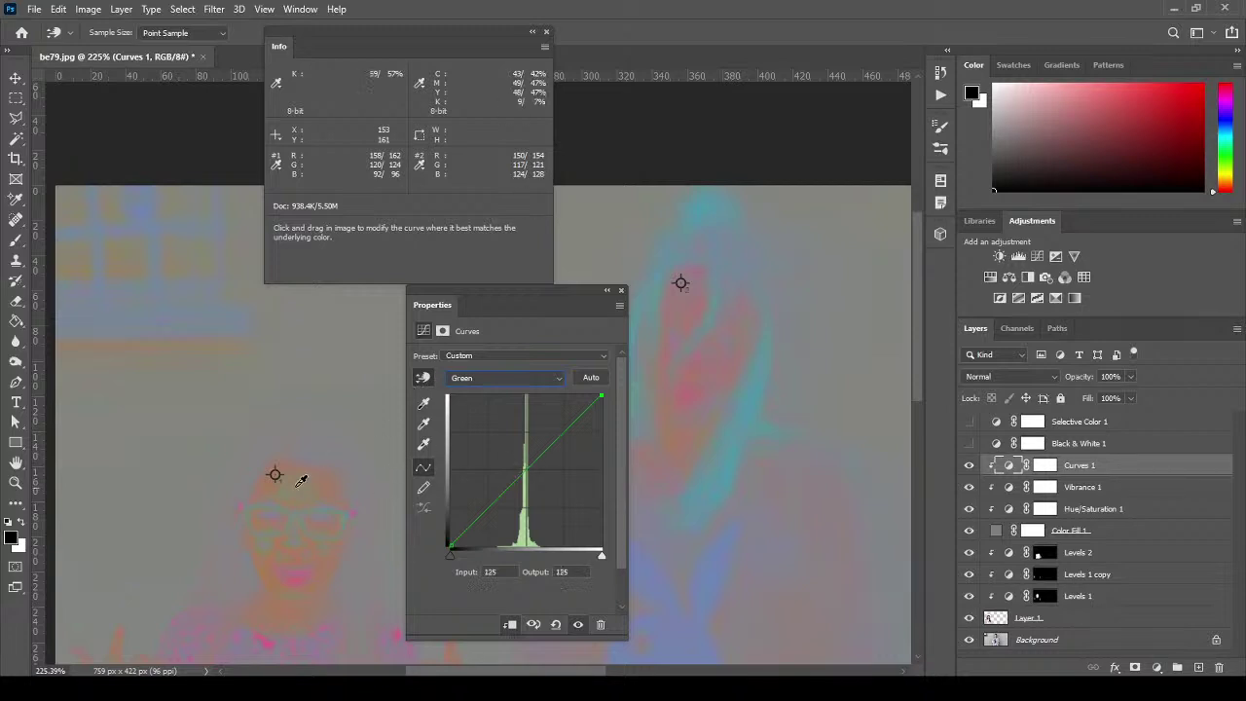
click(275, 477)
drag(275, 476, 275, 486)
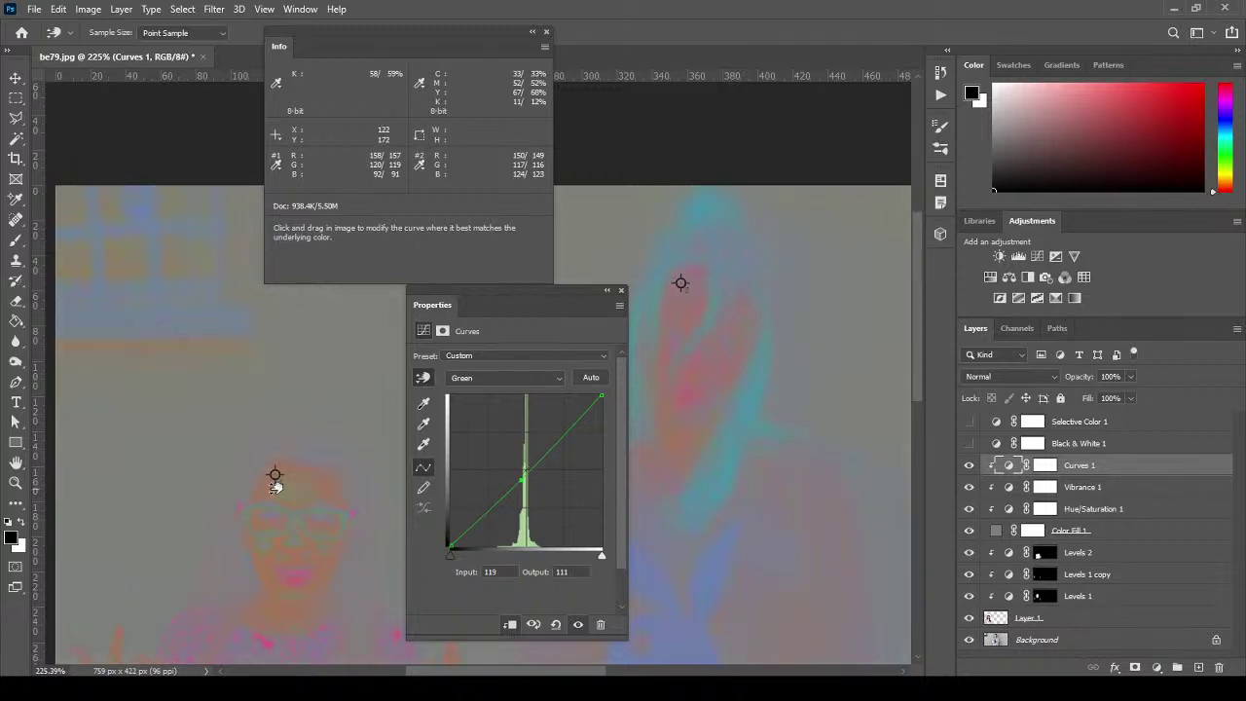
drag(274, 477, 274, 477)
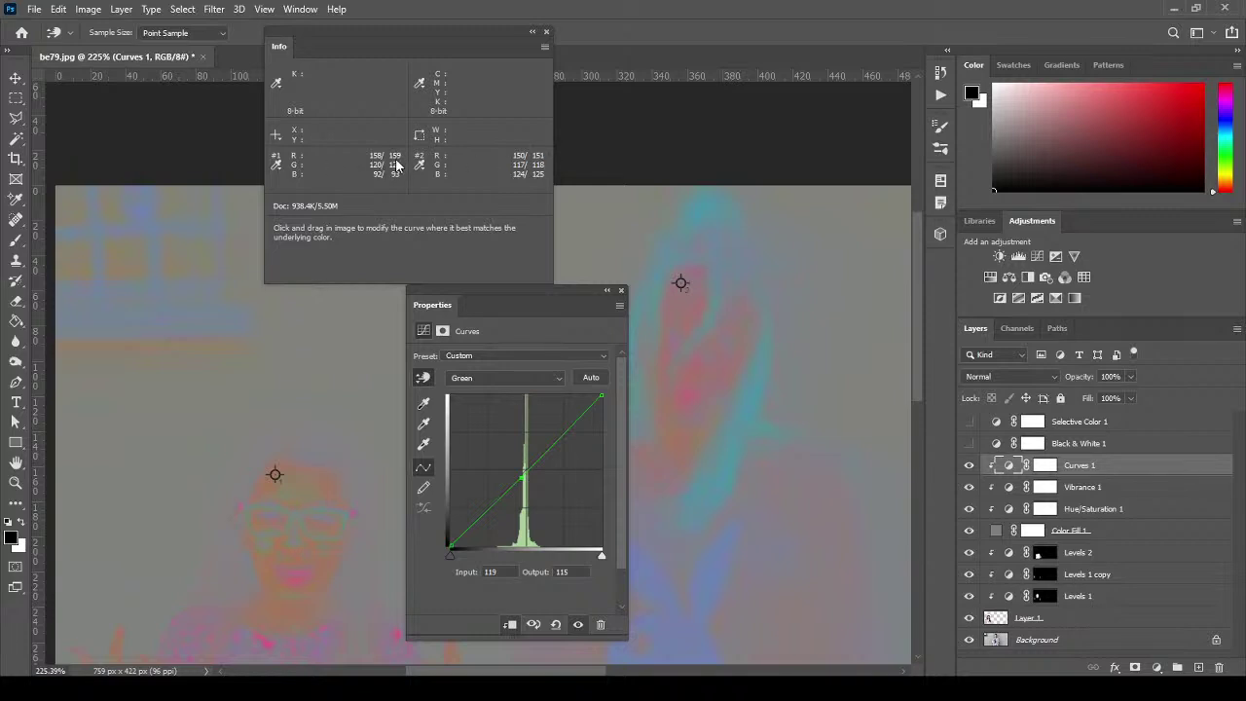
Lower the Red curve of Curves 1 from sampler #1's spot with on-image adjustment, to input 161, output 135.
click(506, 378)
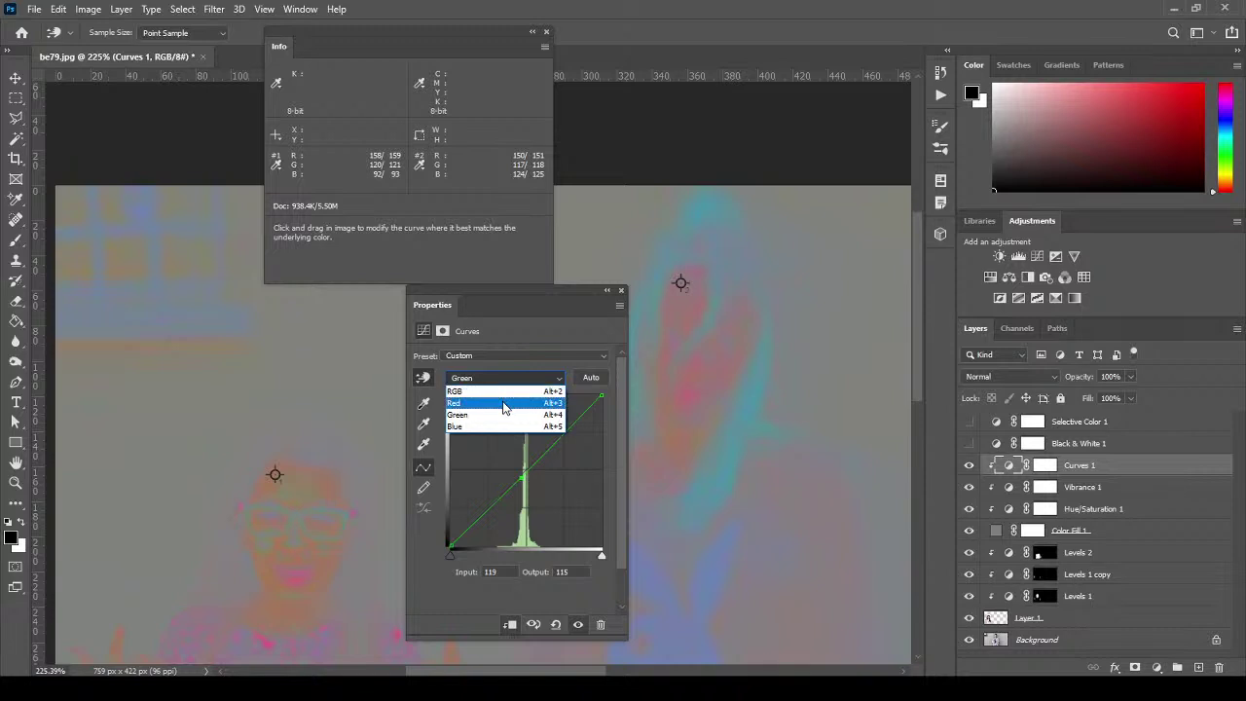
click(503, 403)
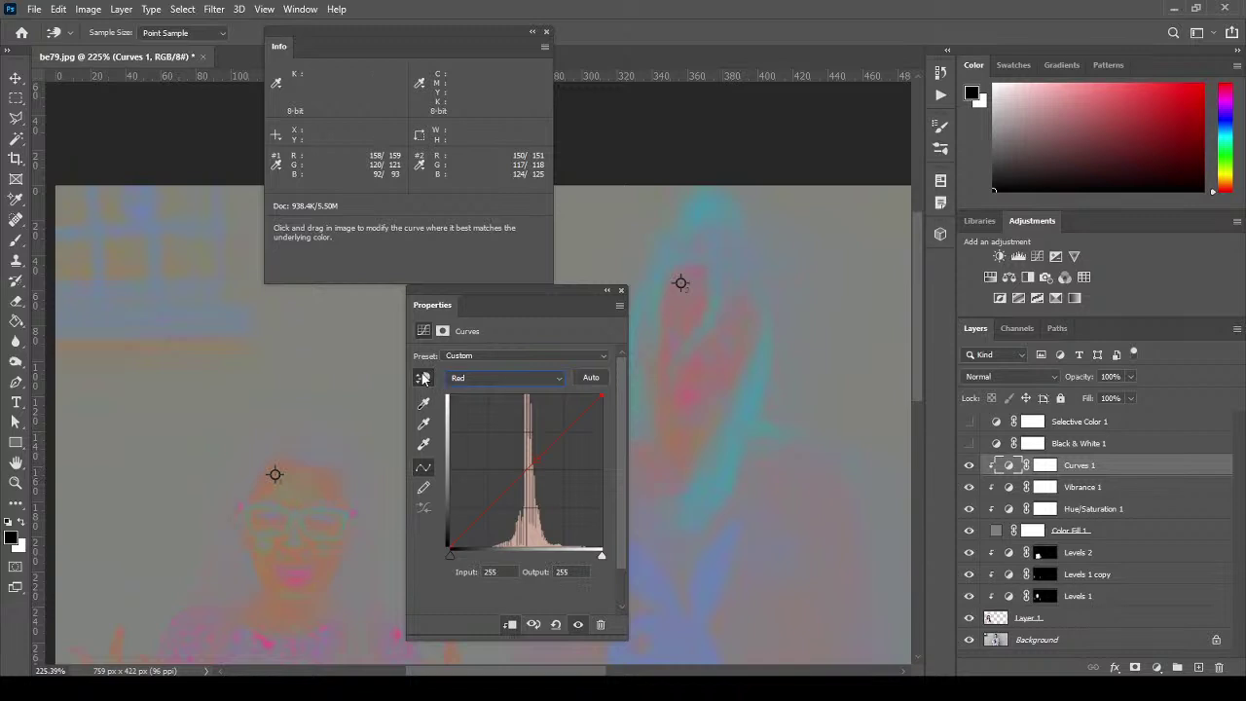
drag(275, 477, 278, 497)
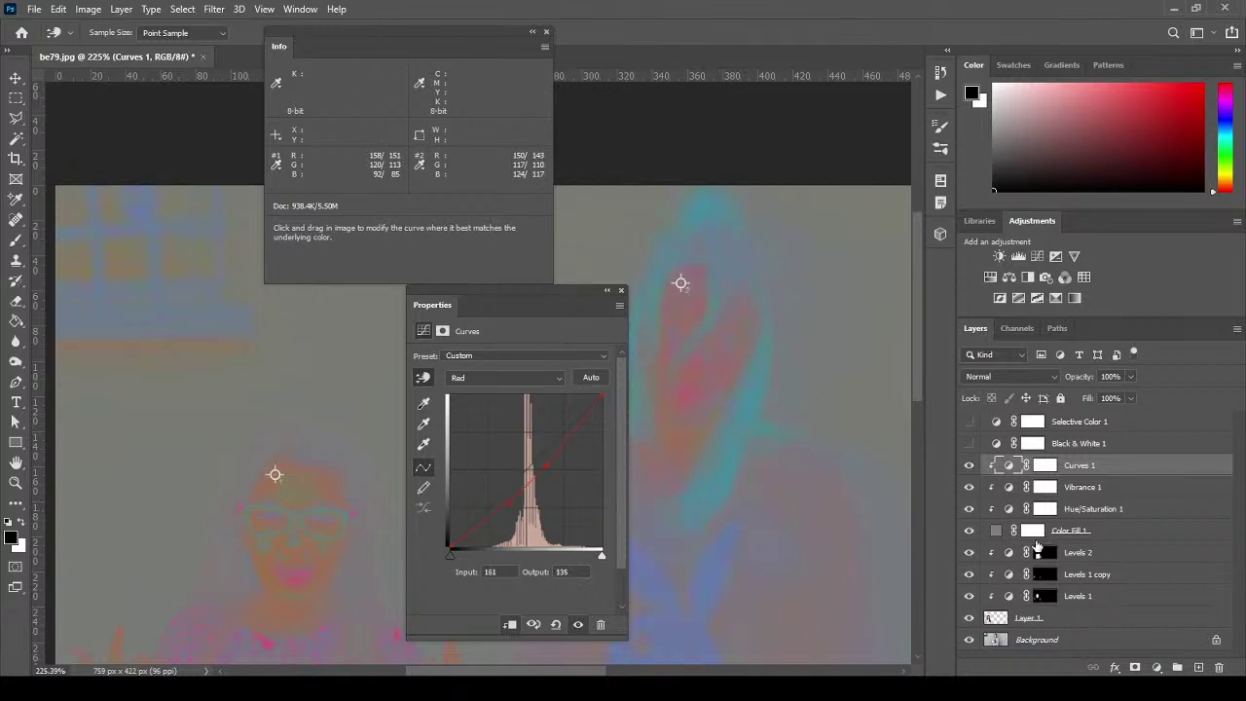
Toggle the visibility of the Color Fill 1 layer to compare the image, leaving the layer hidden.
click(1167, 531)
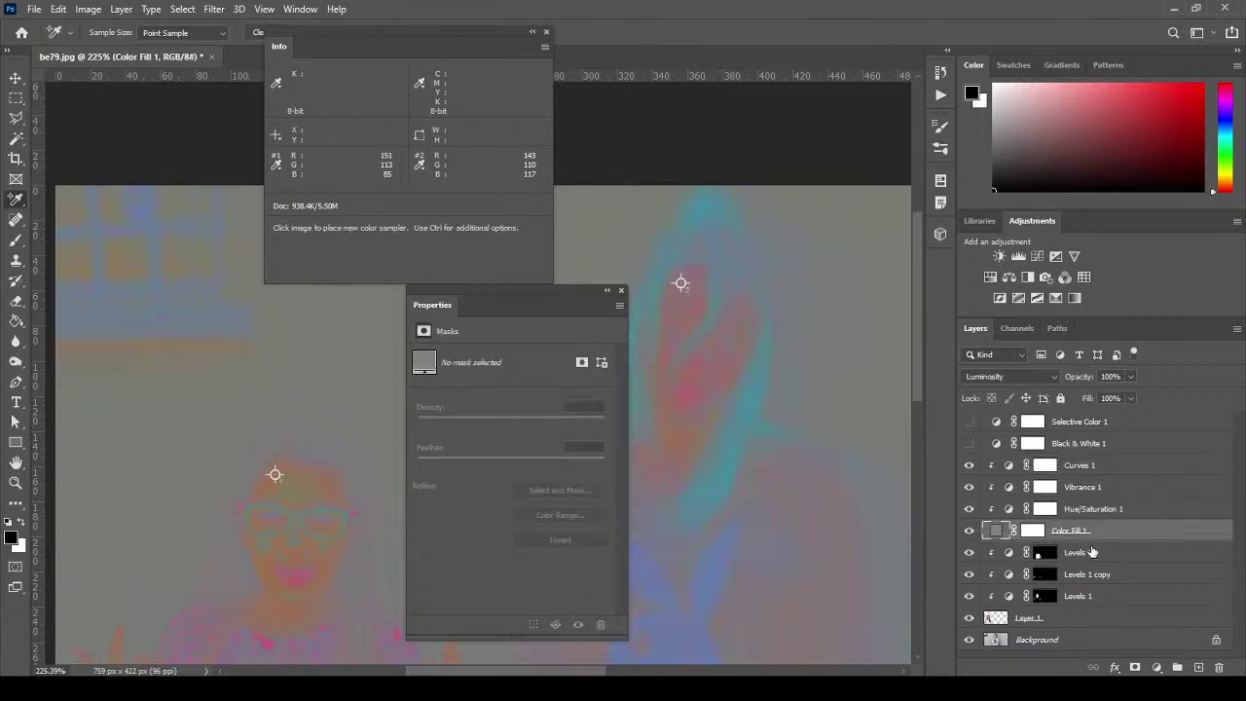
click(968, 531)
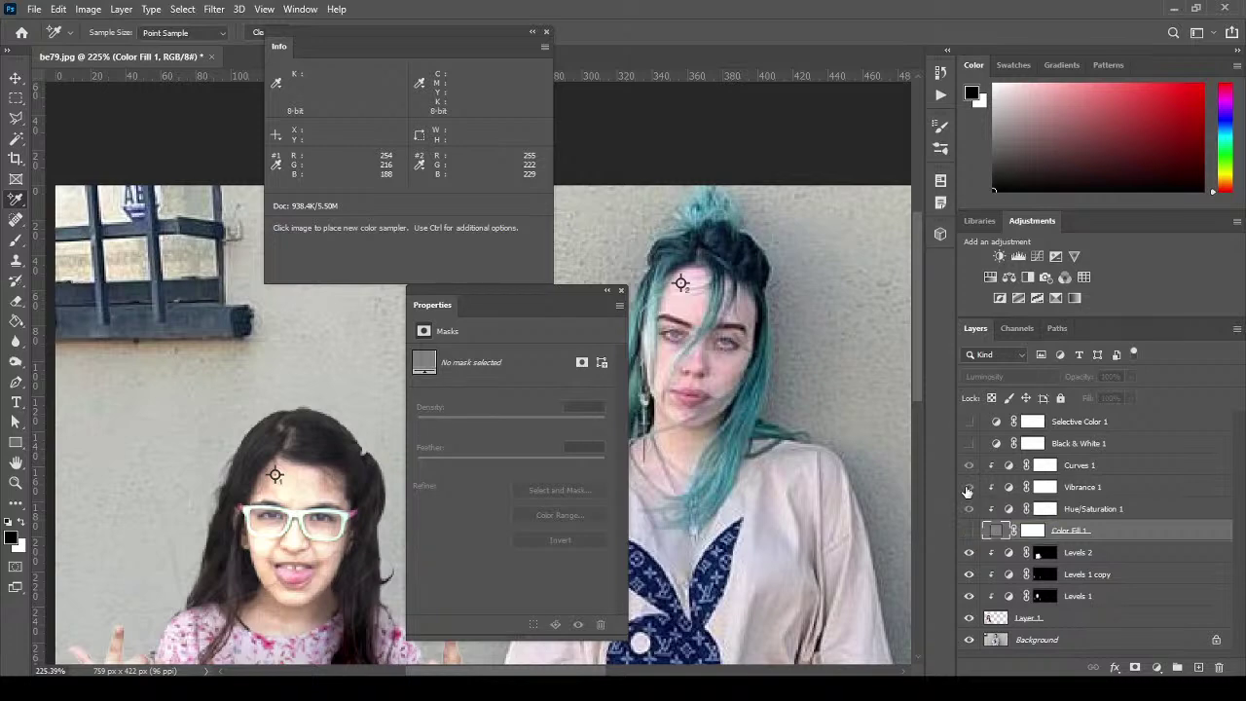
click(968, 530)
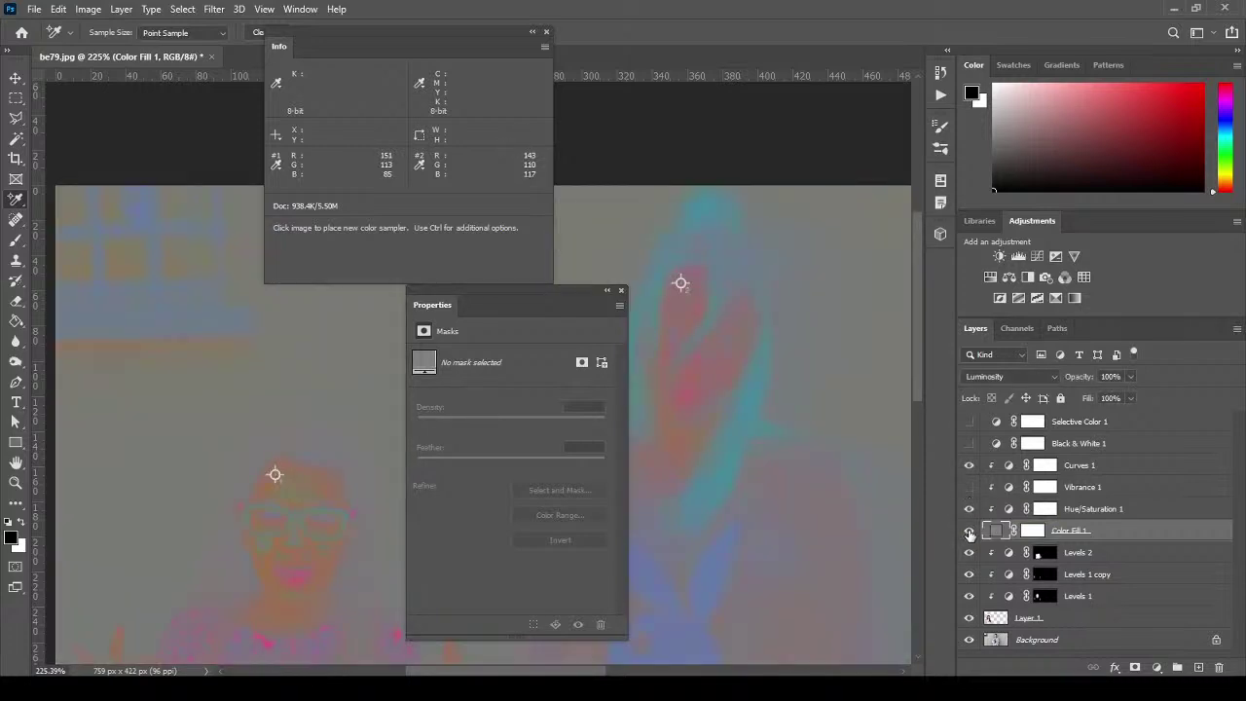
click(968, 531)
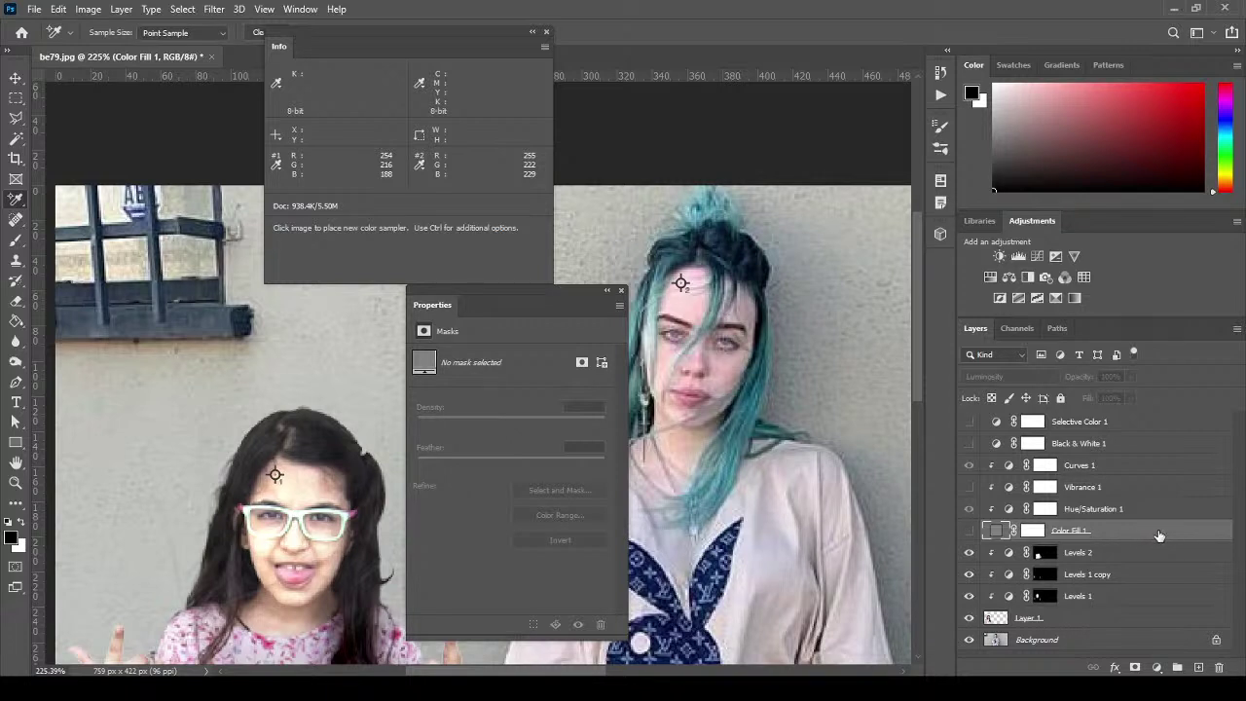
Adjust the Blue curve point of Curves 1 to input 102, output 138 while Color Fill 1 is hidden.
click(1153, 470)
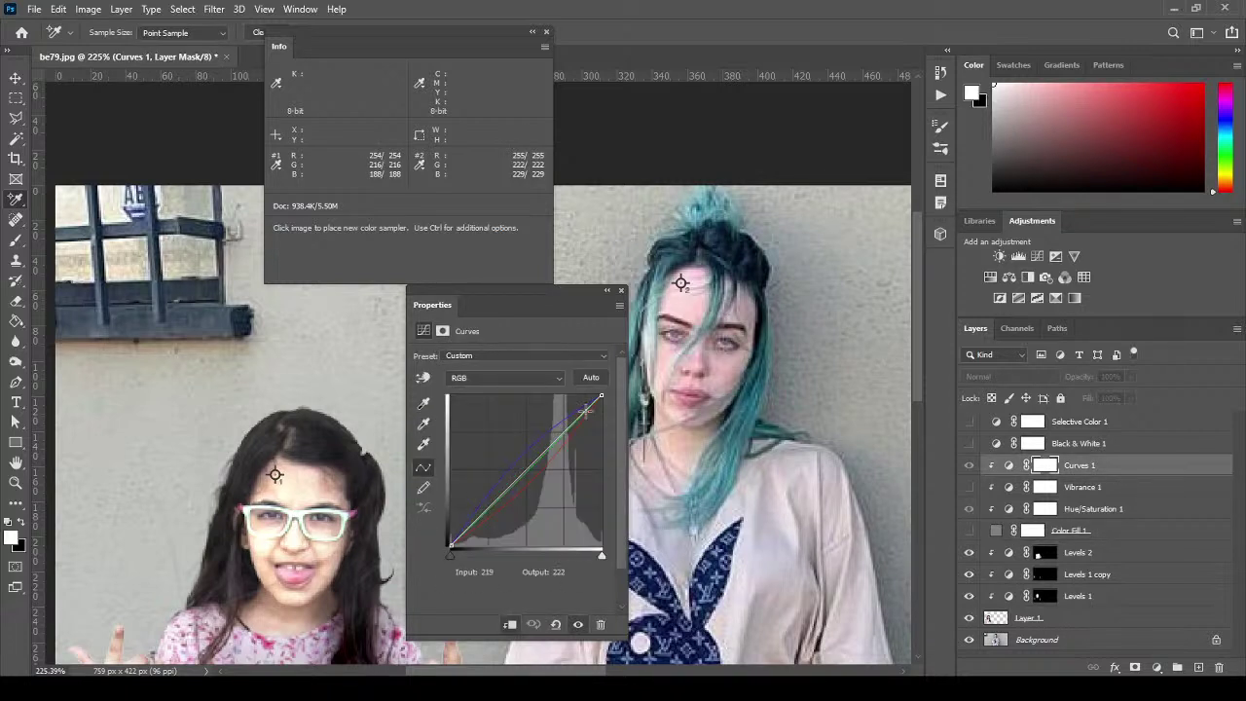
click(552, 378)
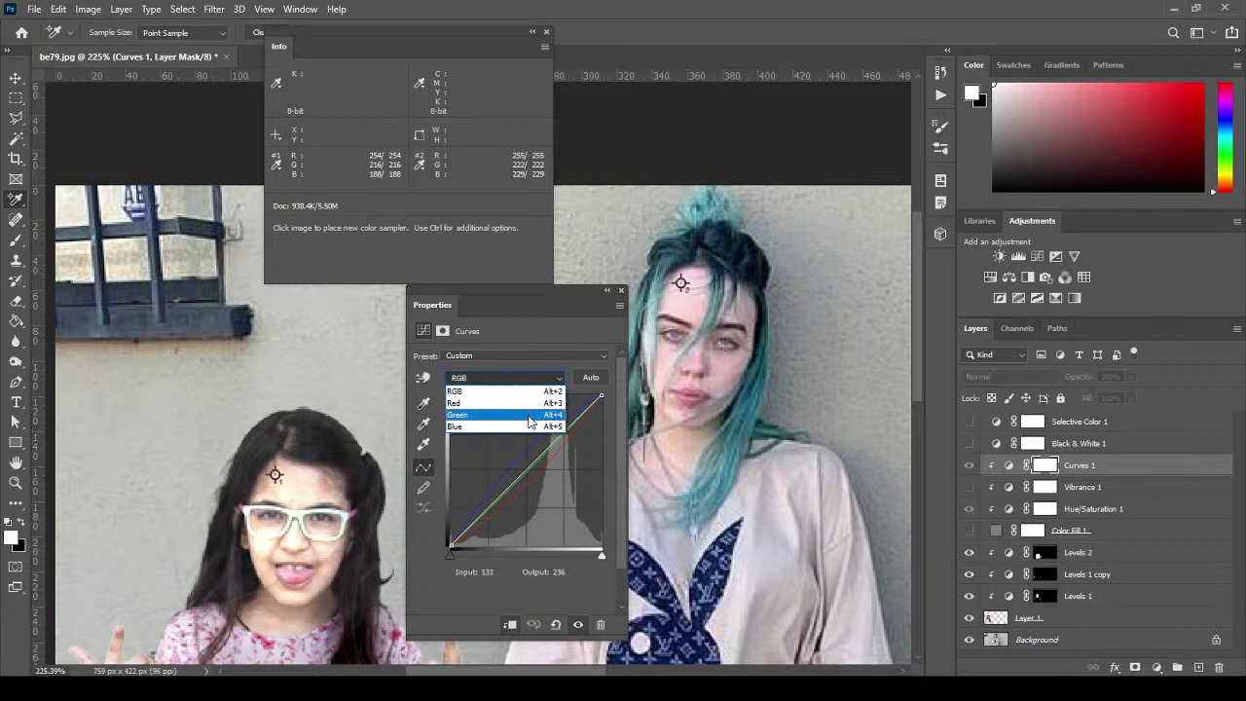
click(531, 427)
mouse_move(509, 470)
mouse_down()
mouse_move(493, 451)
mouse_move(545, 502)
mouse_move(493, 463)
mouse_move(508, 468)
mouse_up()
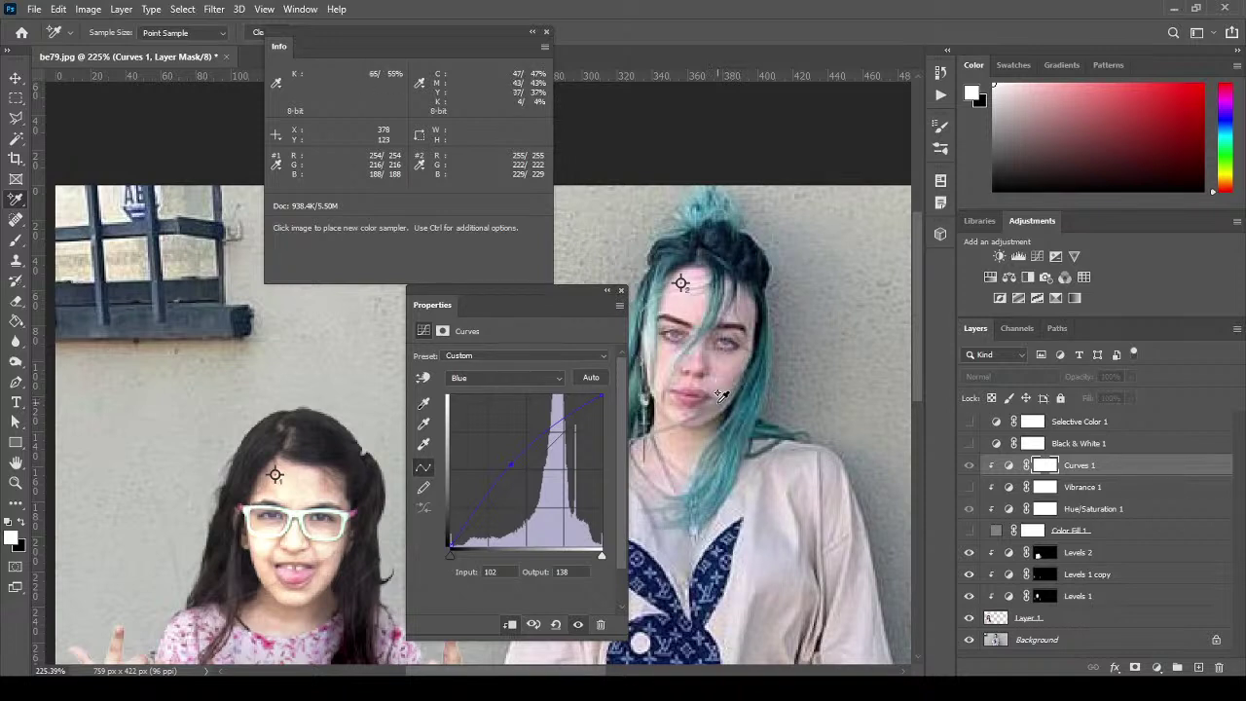
Delete the Vibrance 1 and Color Fill 1 layers.
click(1146, 496)
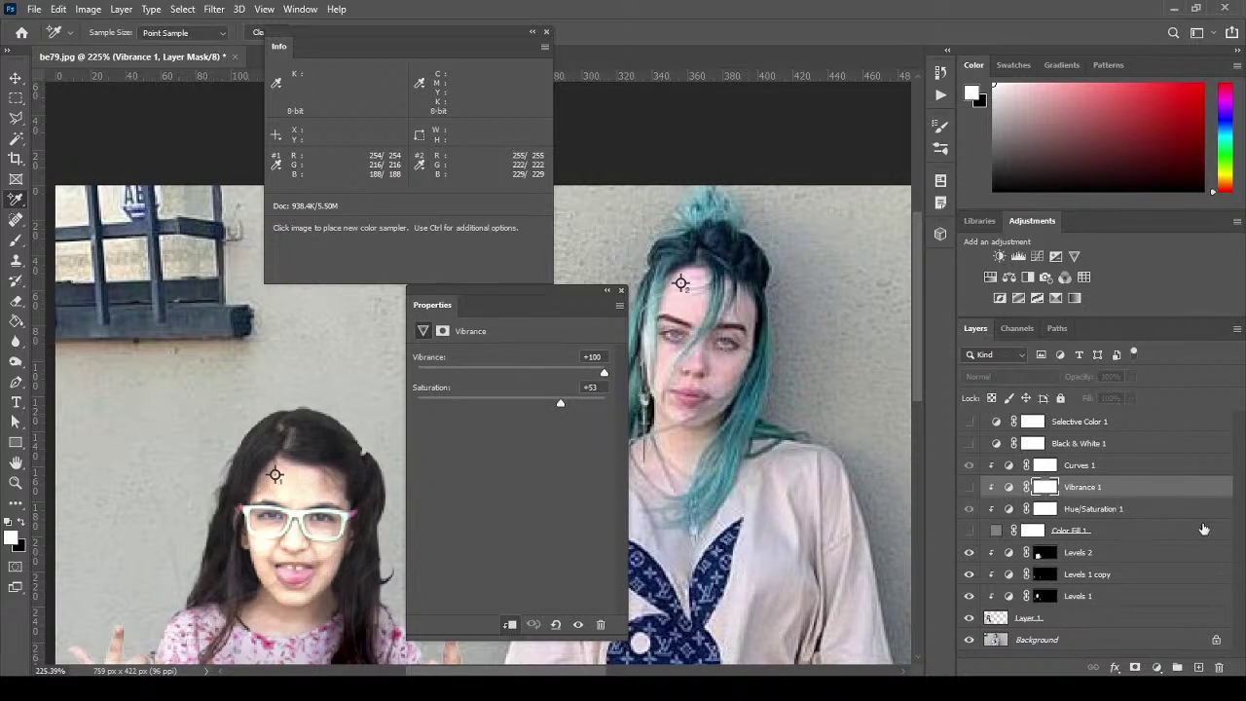
key(Delete)
key(Delete)
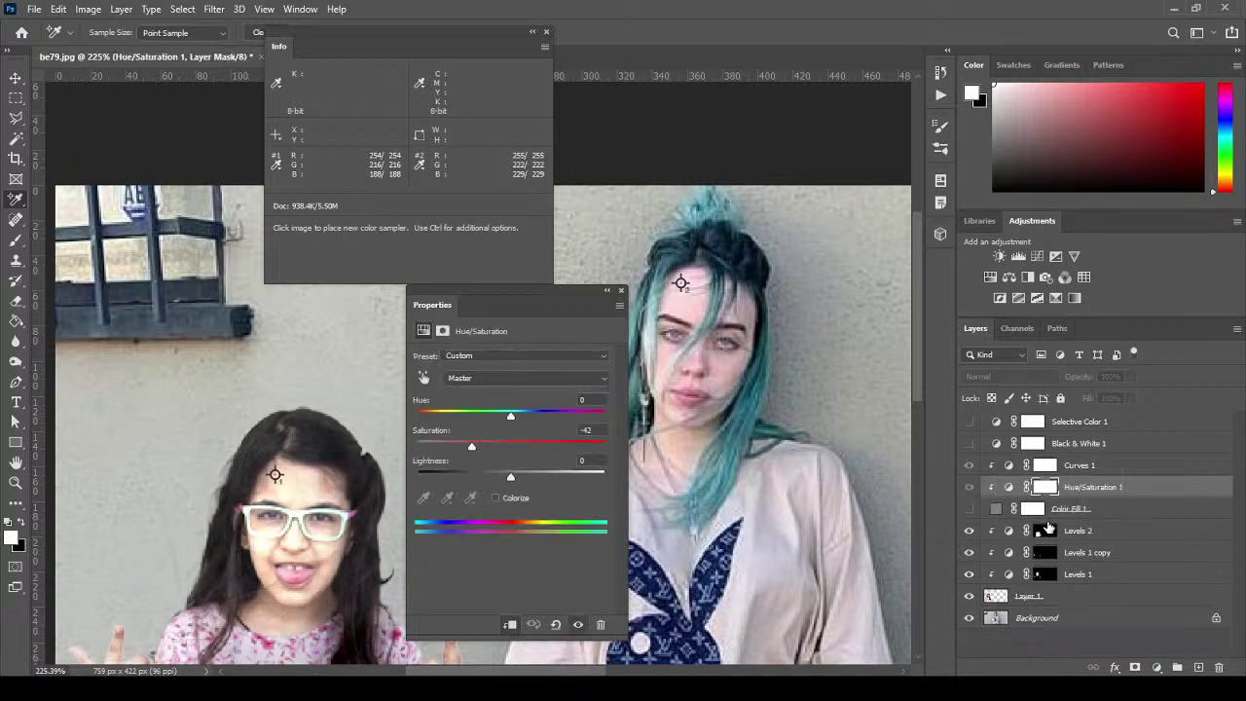
click(1003, 514)
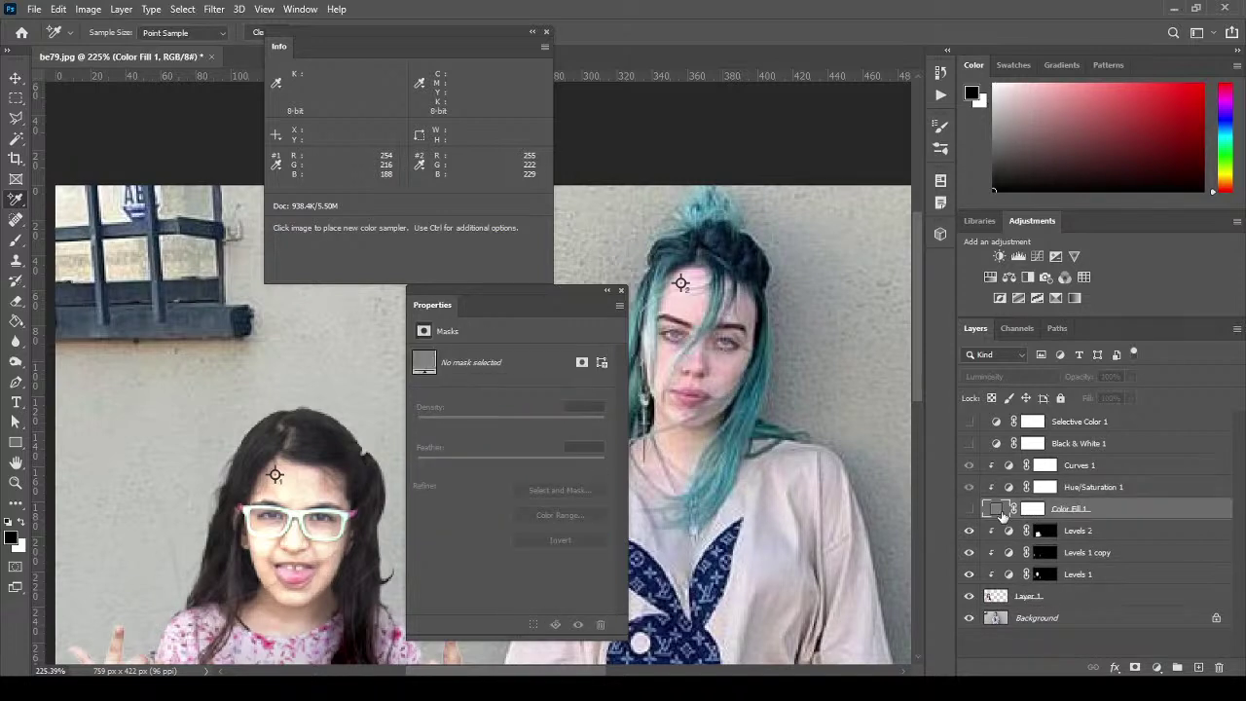
key(Delete)
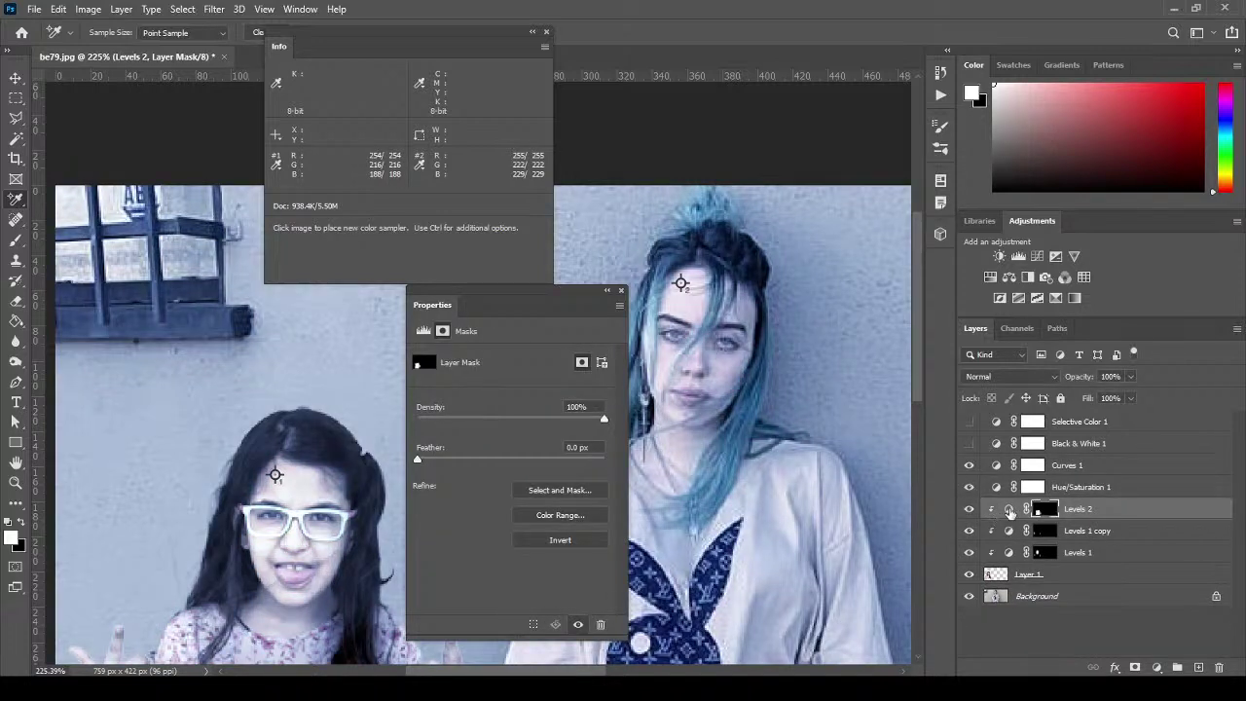
Lower the Blue curve point of the unclipped Curves 1 layer to input 110, output 130.
click(1131, 467)
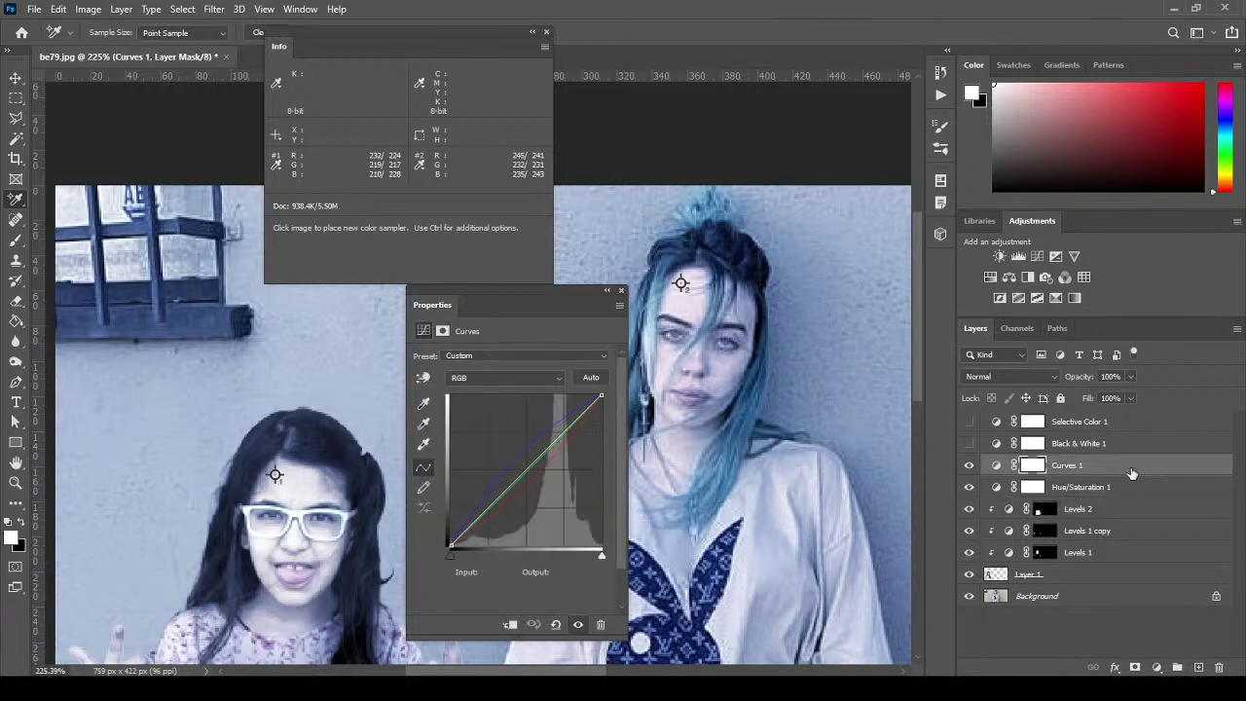
click(995, 467)
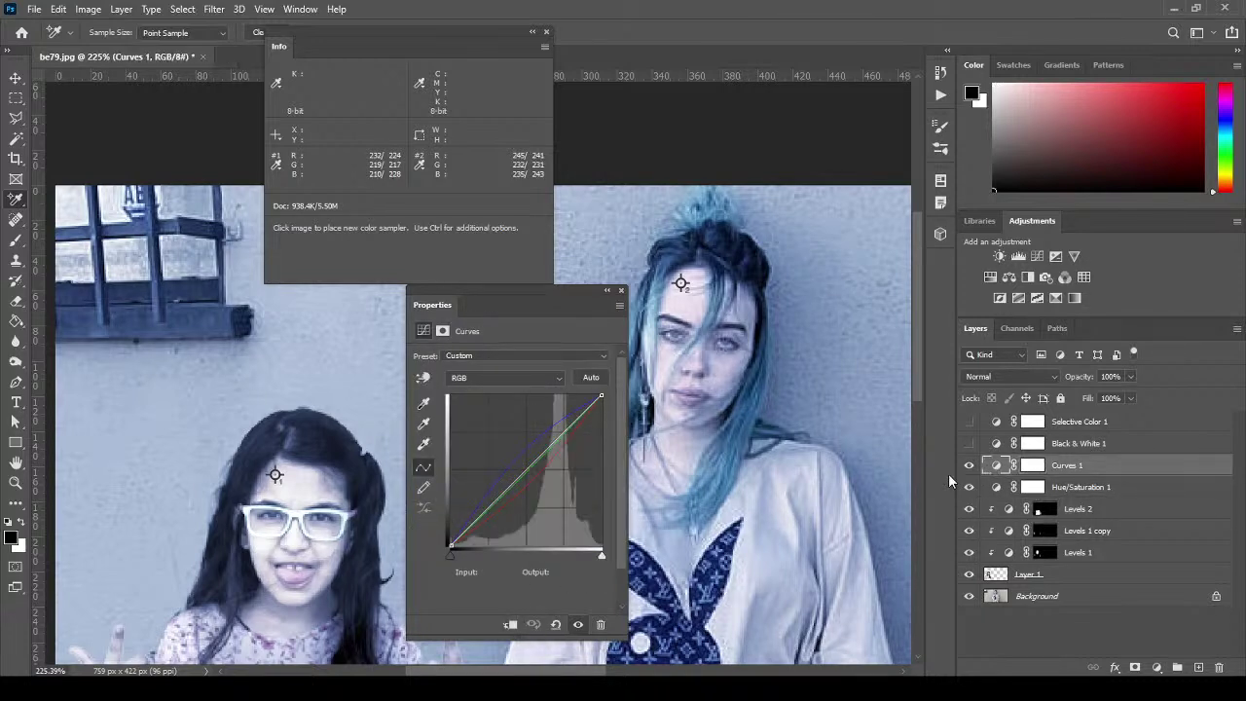
click(520, 380)
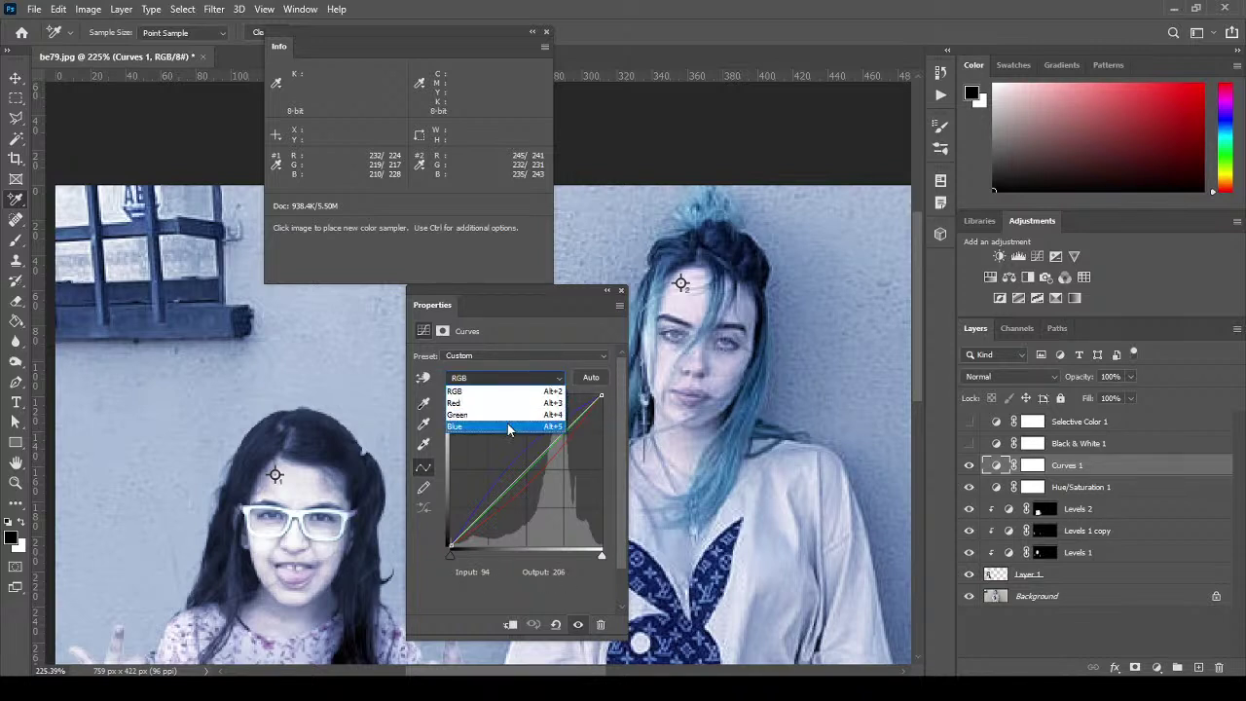
click(508, 426)
drag(517, 464, 513, 469)
Check the Green and composite RGB curves of Curves 1 and delete the layer.
click(521, 378)
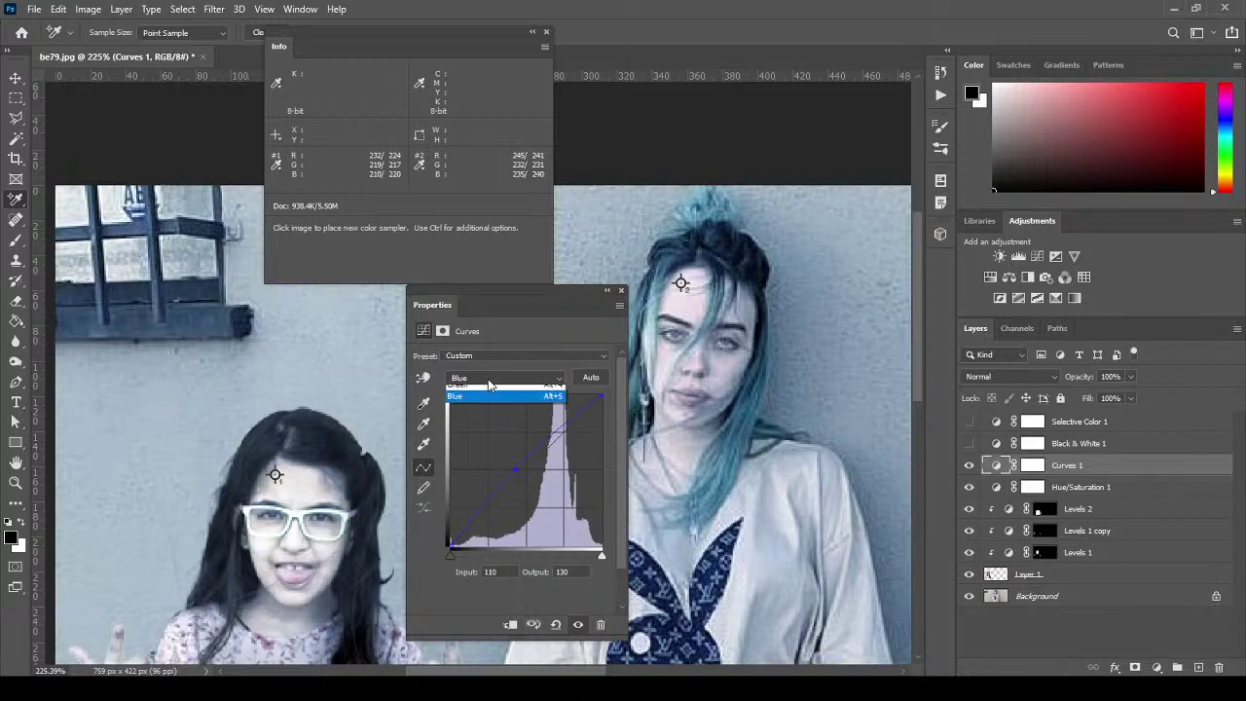
click(494, 415)
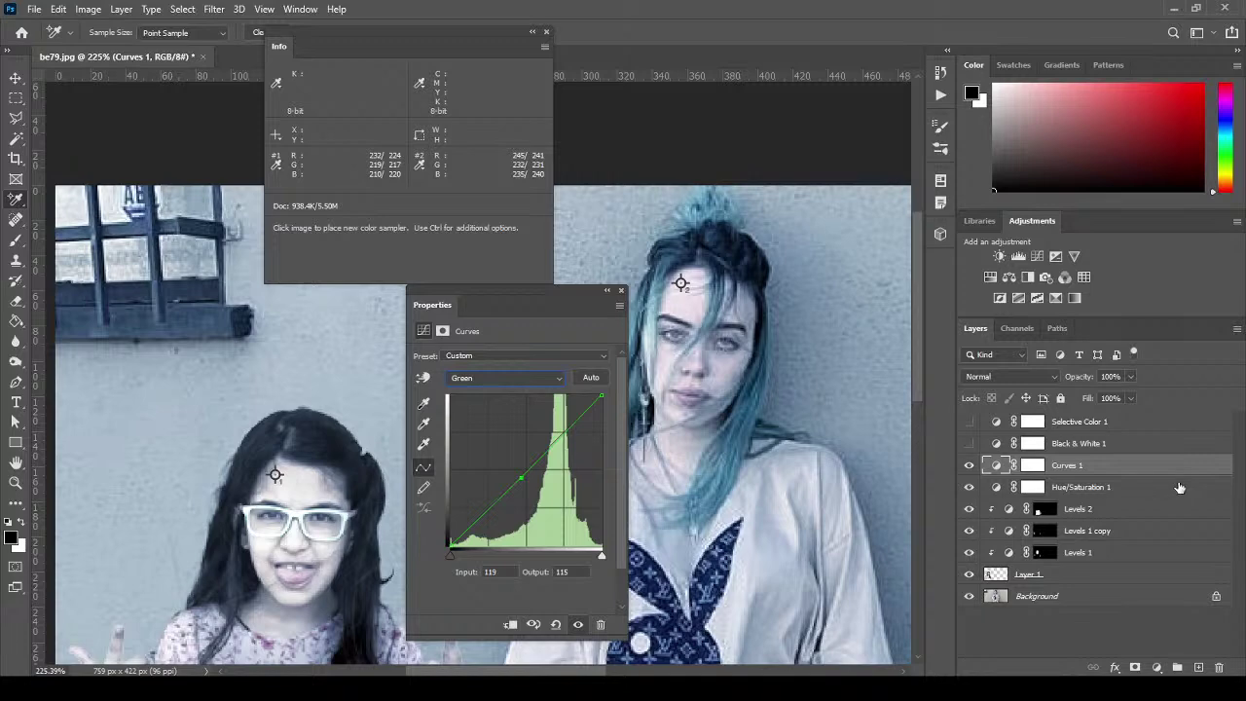
key(alt+2)
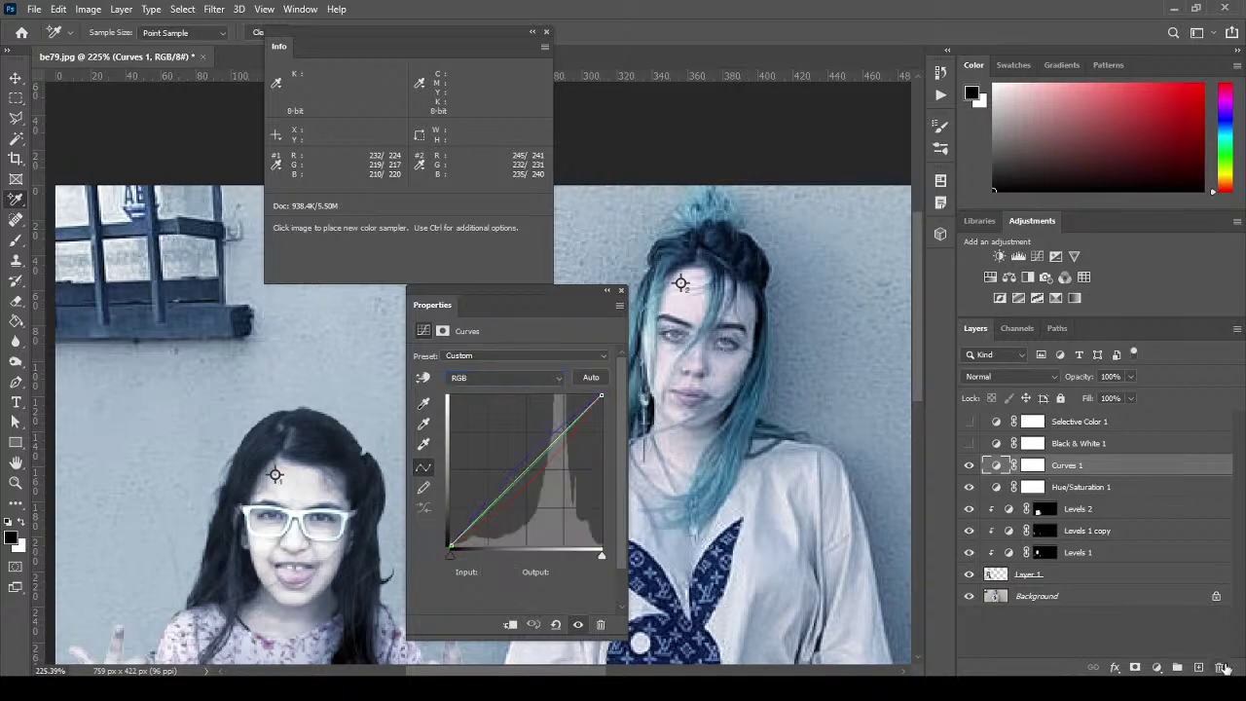
click(1218, 667)
click(550, 262)
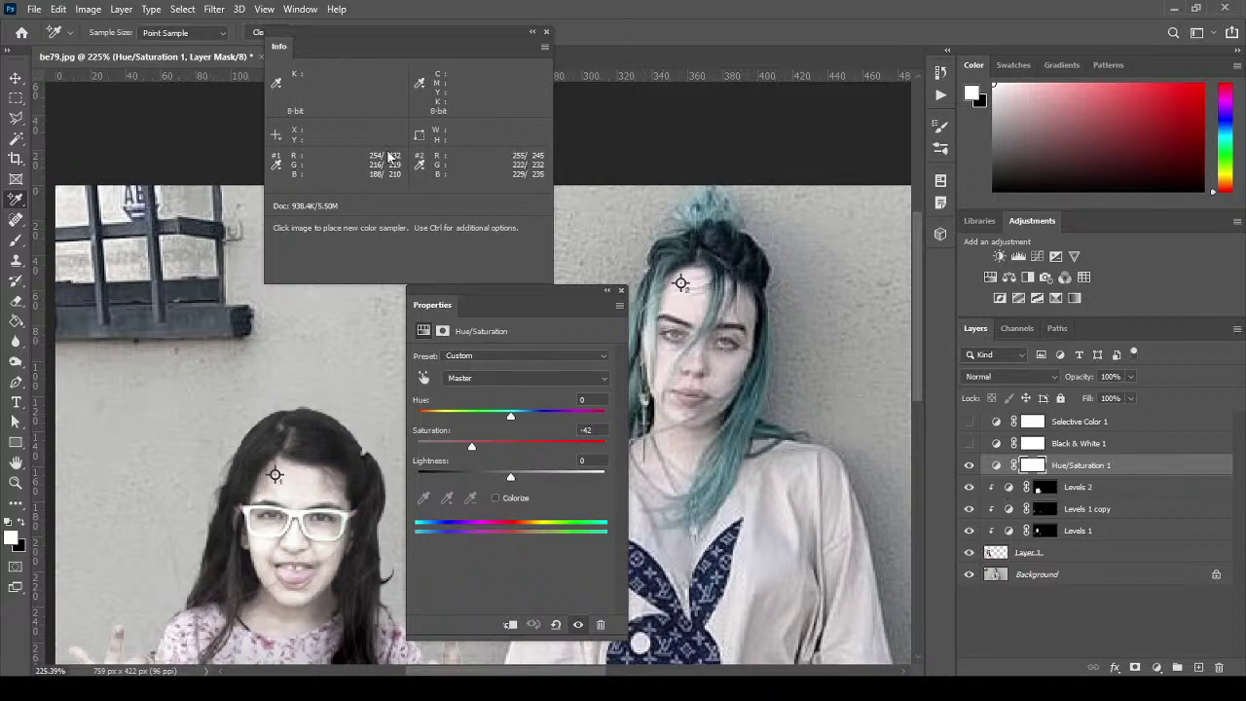
click(508, 380)
click(507, 380)
click(497, 356)
key(Escape)
click(508, 379)
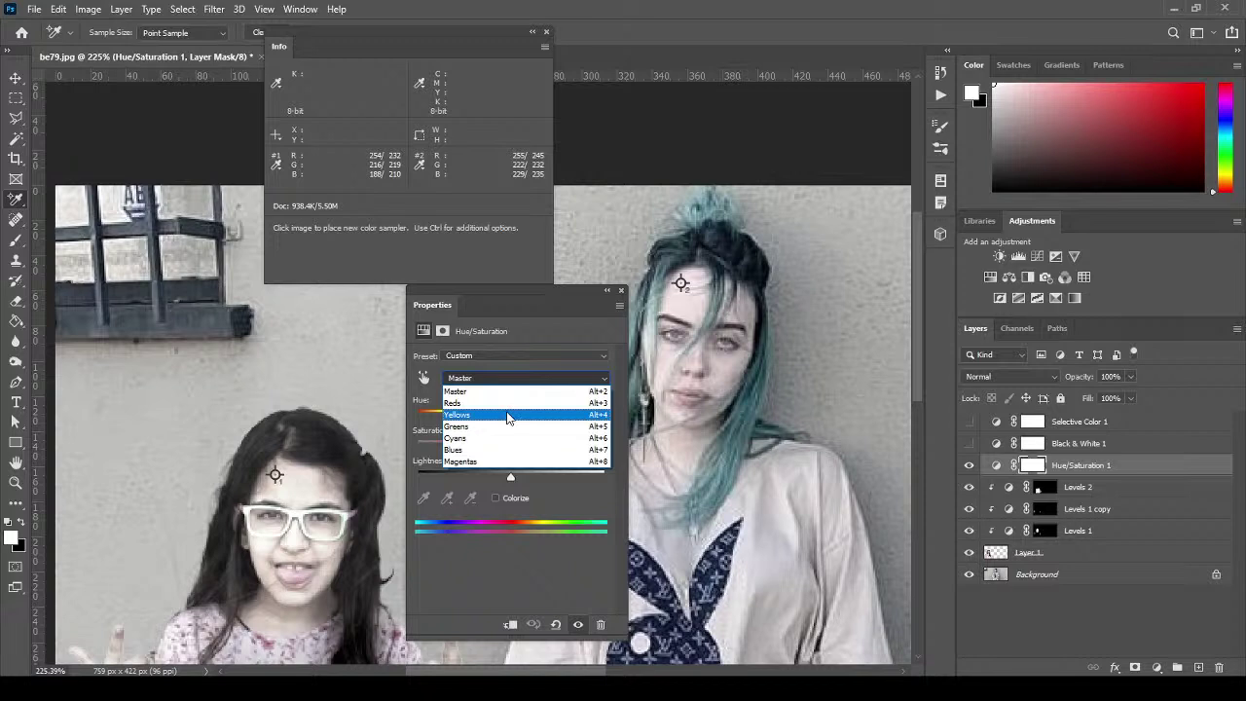
click(1168, 475)
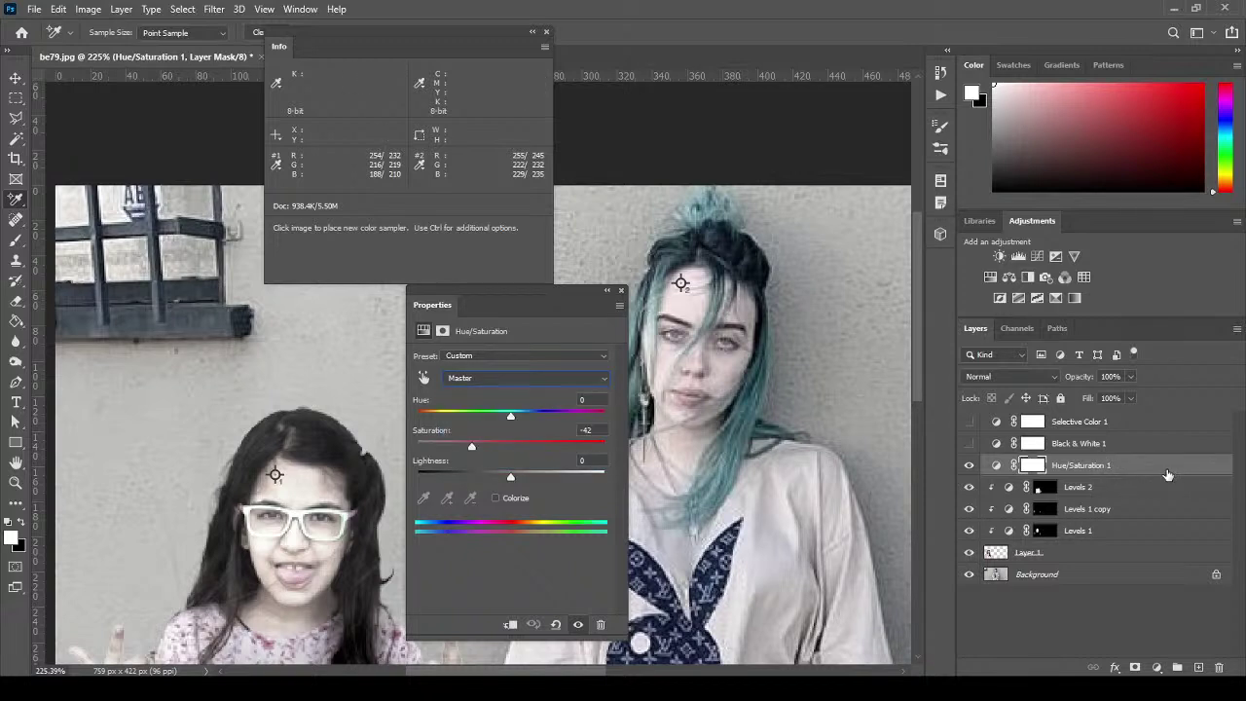
Add a Curves adjustment layer above Hue/Saturation 1 and try a Blue curve point sampled from the girl's forehead.
click(1037, 257)
click(474, 379)
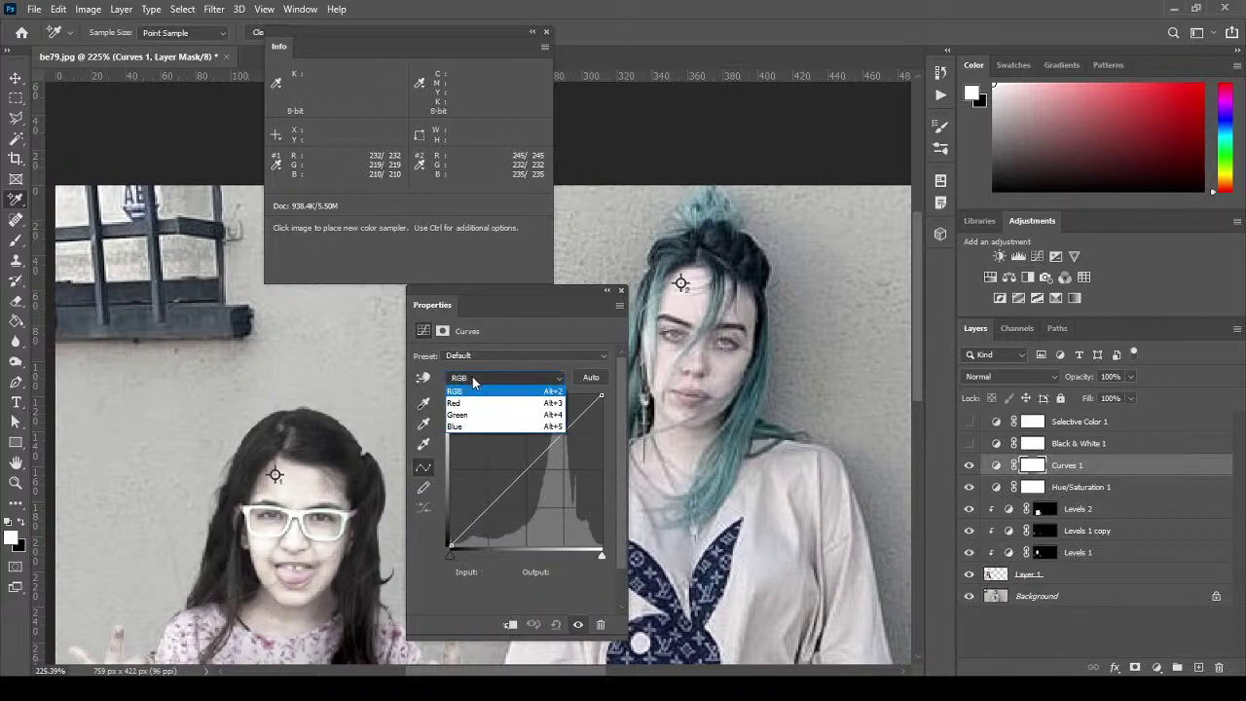
click(487, 426)
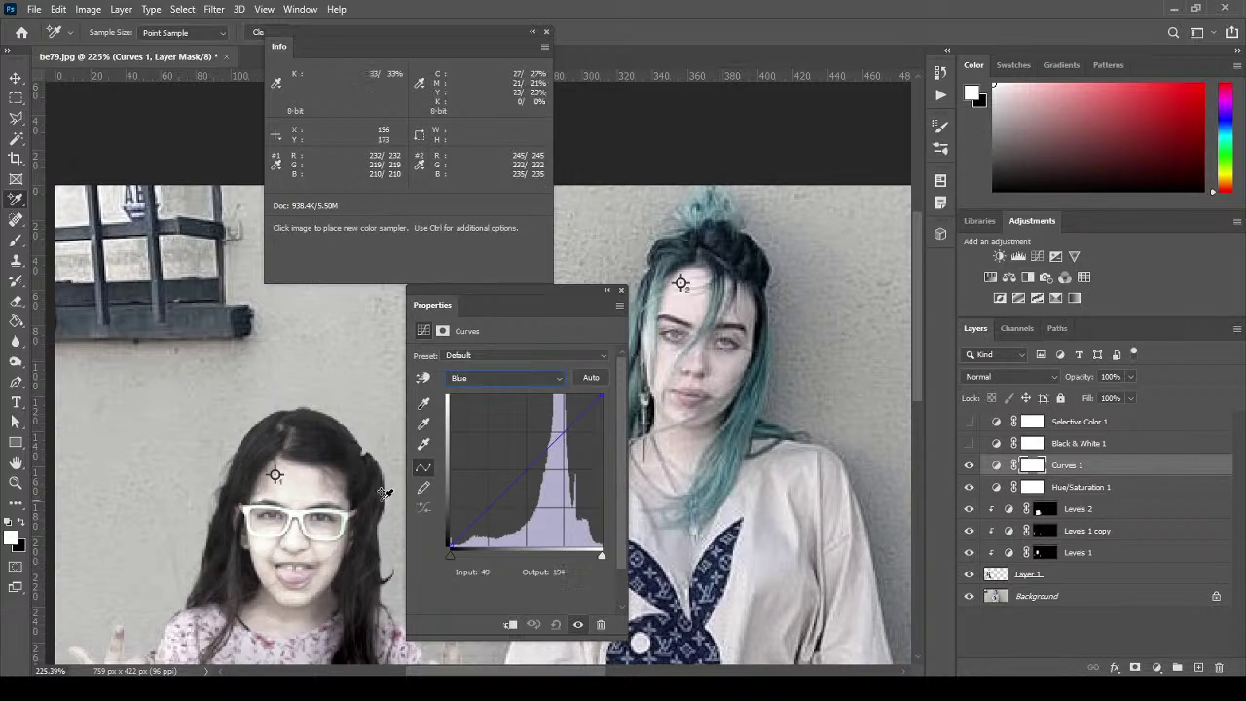
click(422, 378)
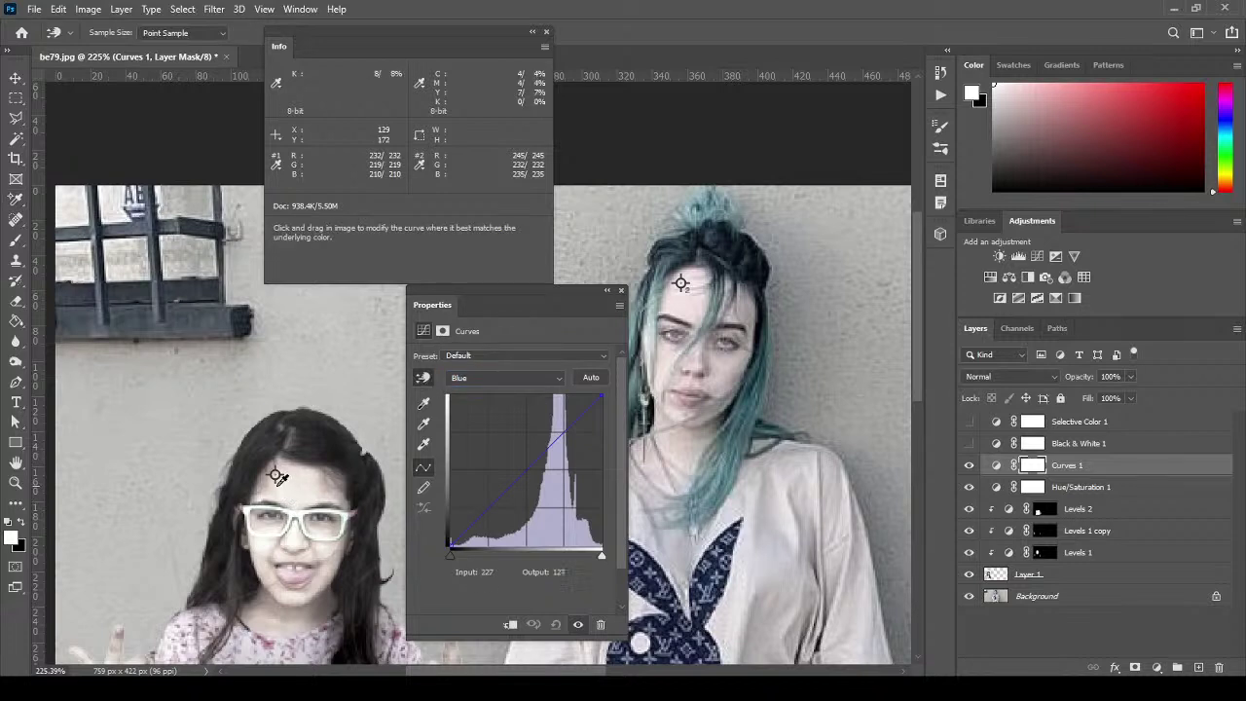
click(278, 477)
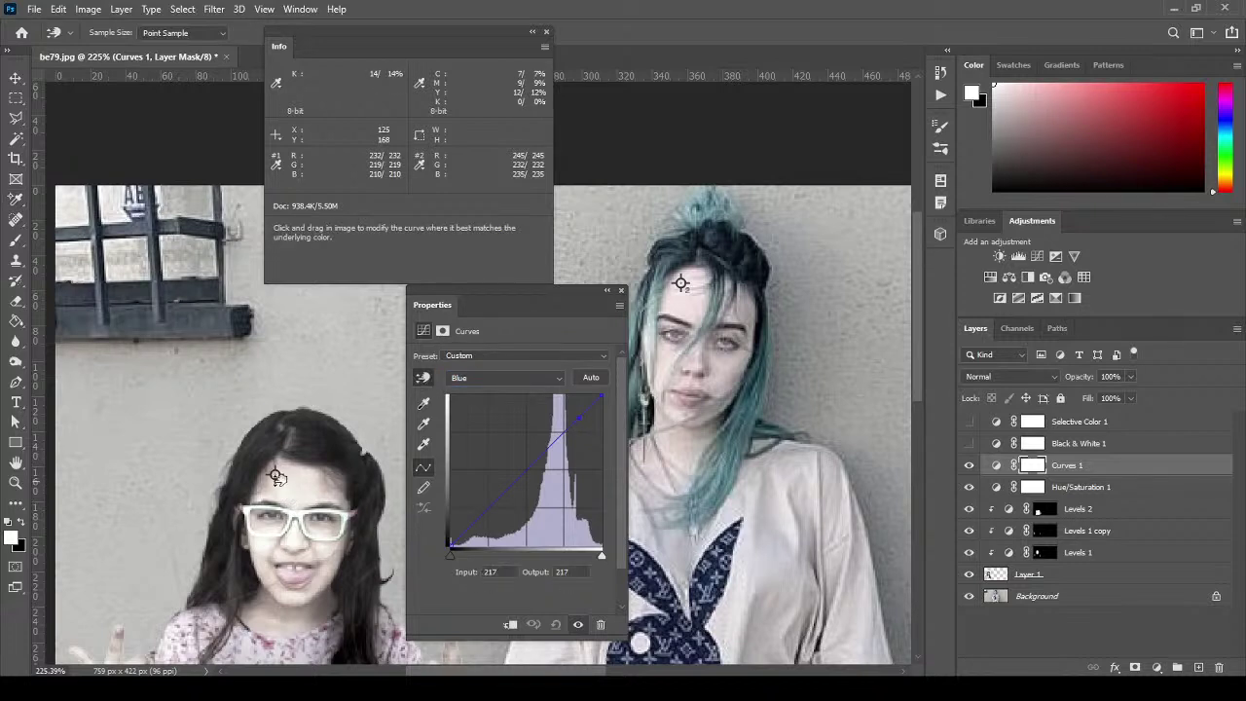
drag(278, 477, 275, 476)
Clip the Hue/Saturation 1 and Curves 1 layers so they affect only the added figure.
click(1002, 487)
click(509, 623)
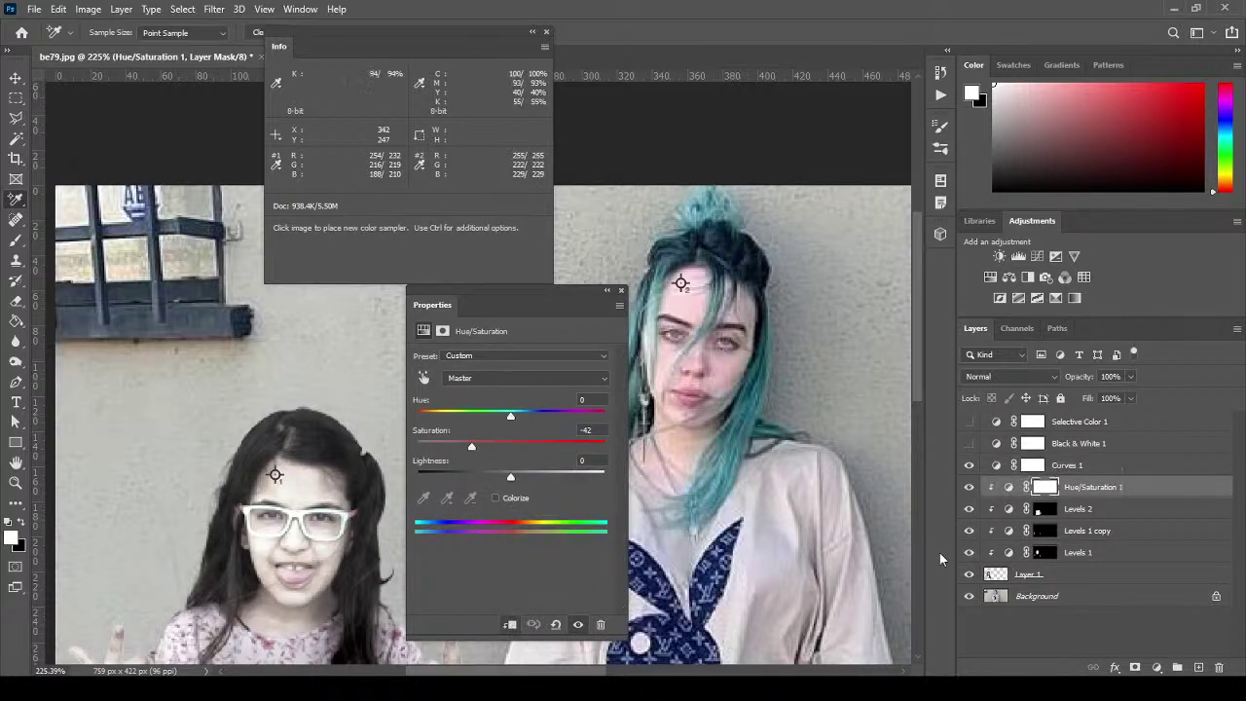
click(997, 467)
click(510, 624)
Raise the Blue curve of Curves 1 at the girl's forehead sampler to input 211, output 231 using on-image adjustment.
click(1009, 467)
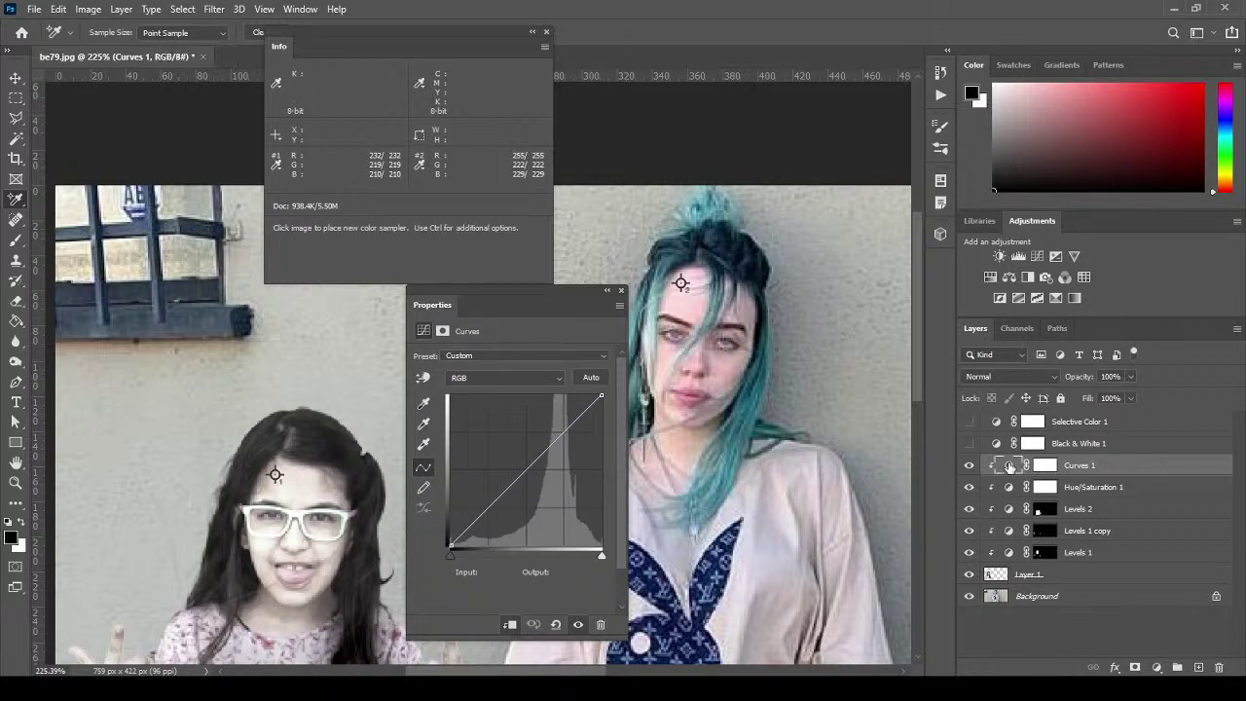
click(520, 377)
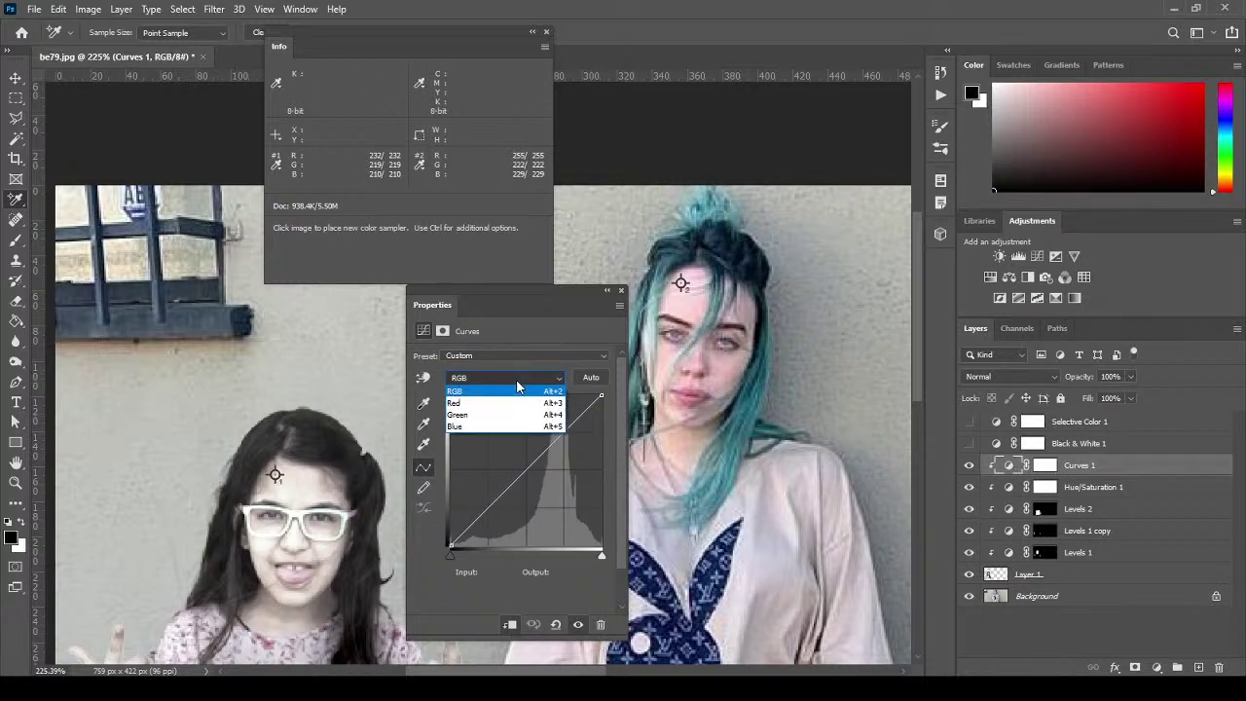
click(494, 430)
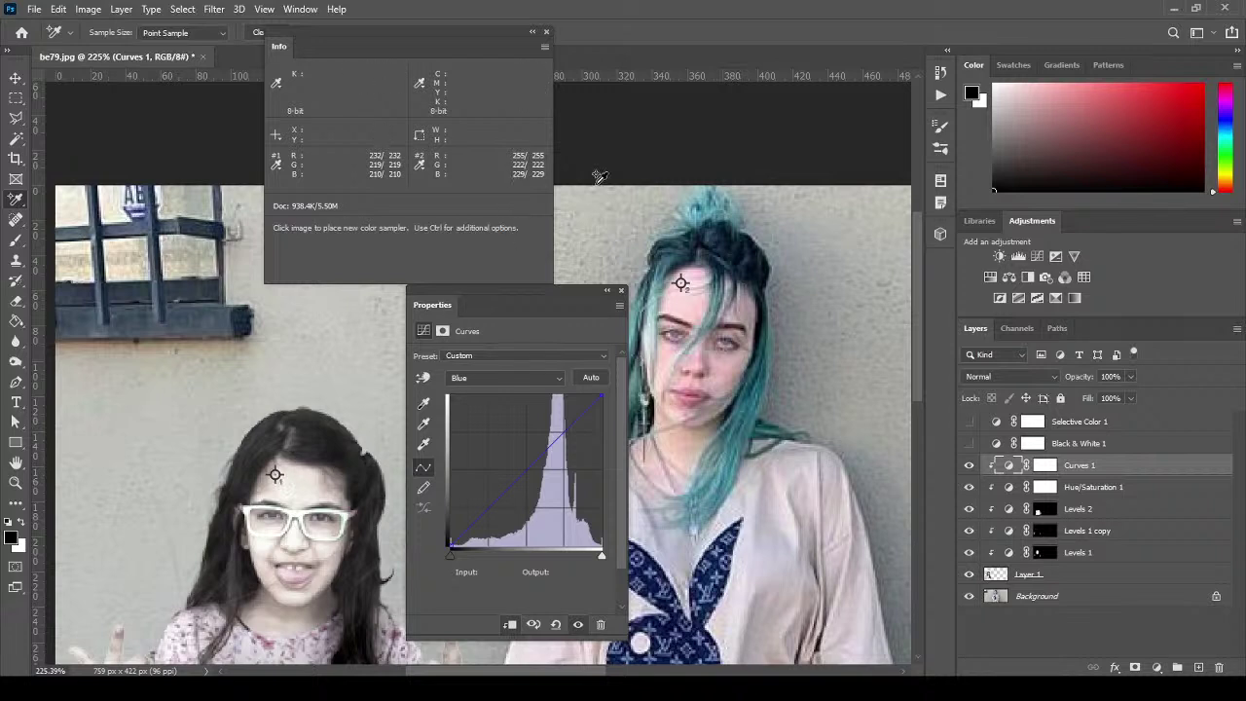
click(426, 378)
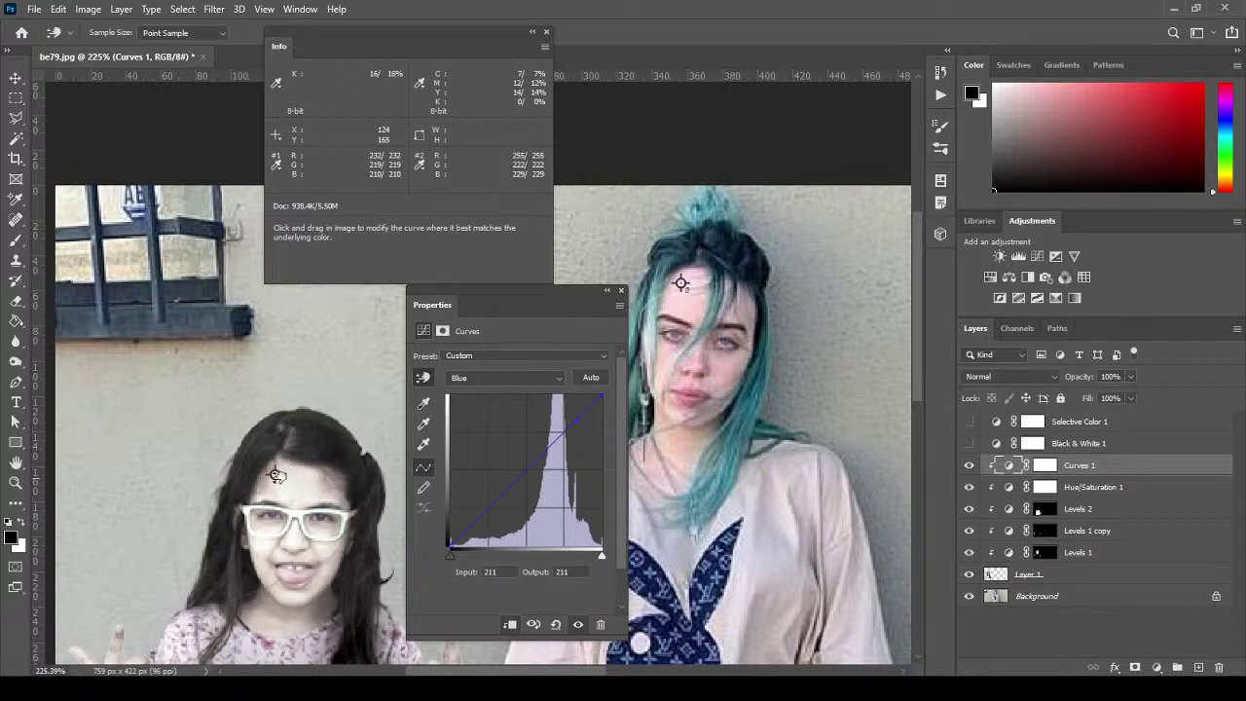
click(277, 475)
drag(277, 474, 279, 471)
drag(276, 477, 277, 474)
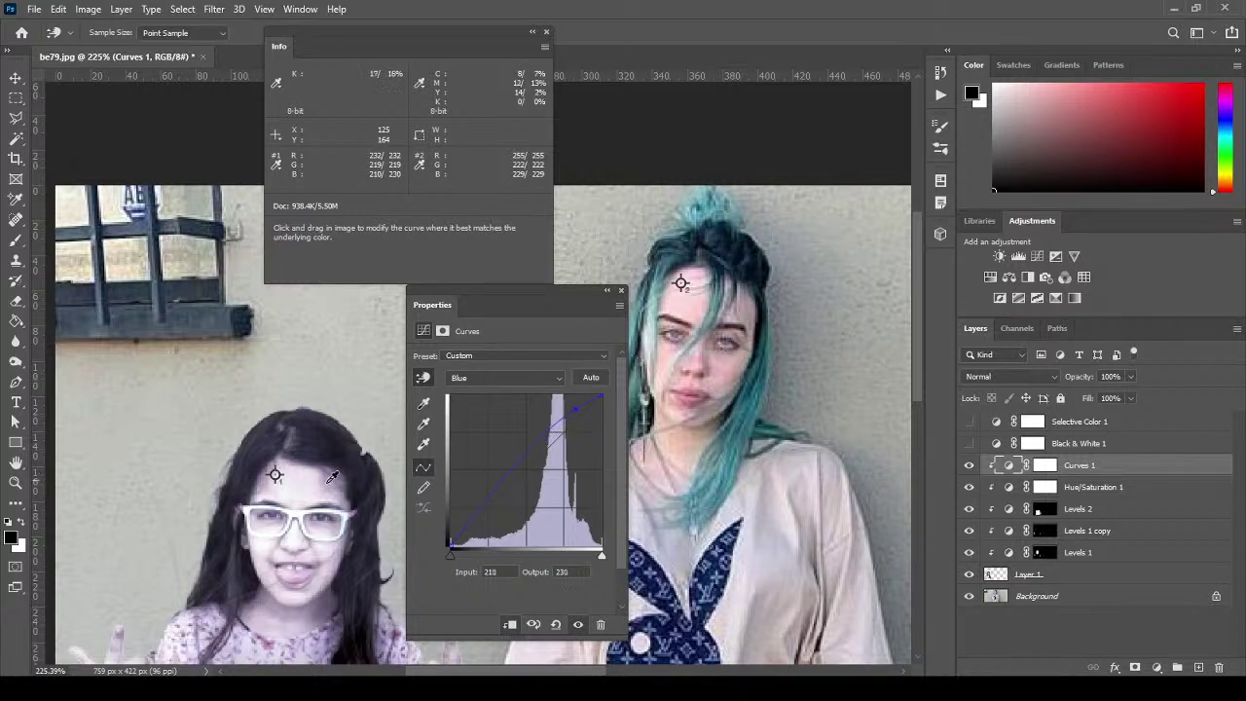
Raise the Green curve of Curves 1 at the girl's forehead sampler to input 222, output 226.
click(505, 376)
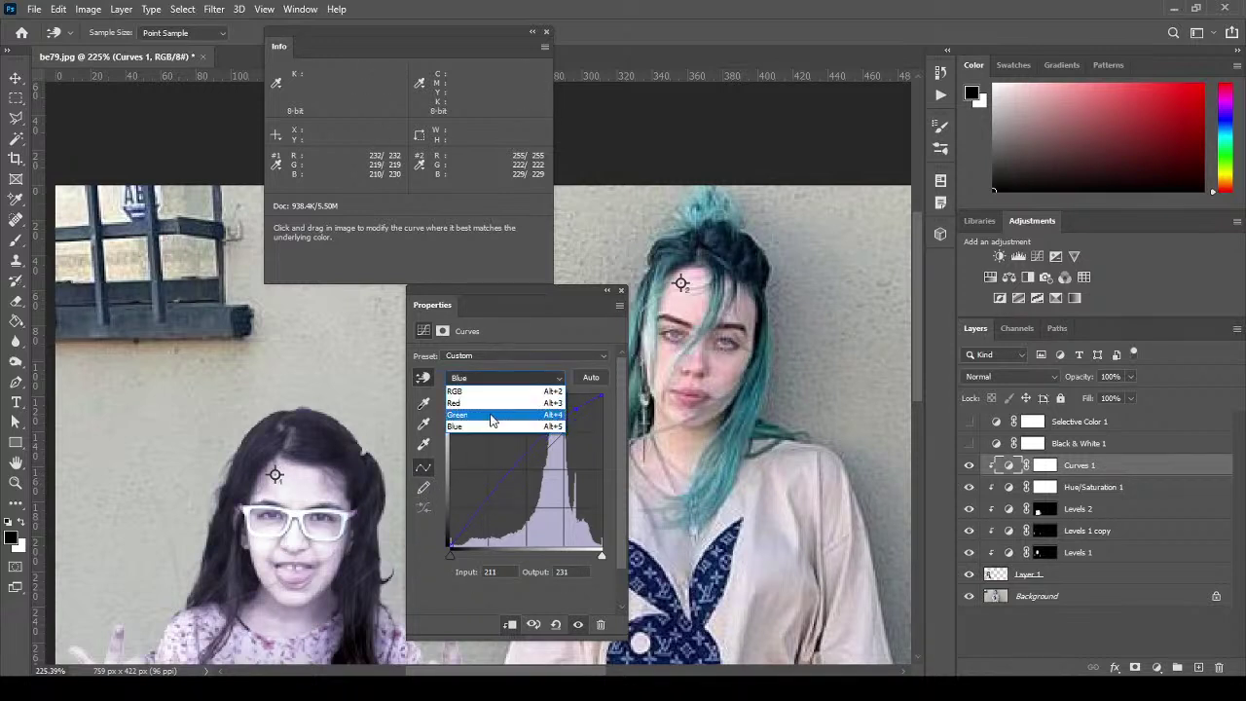
click(489, 417)
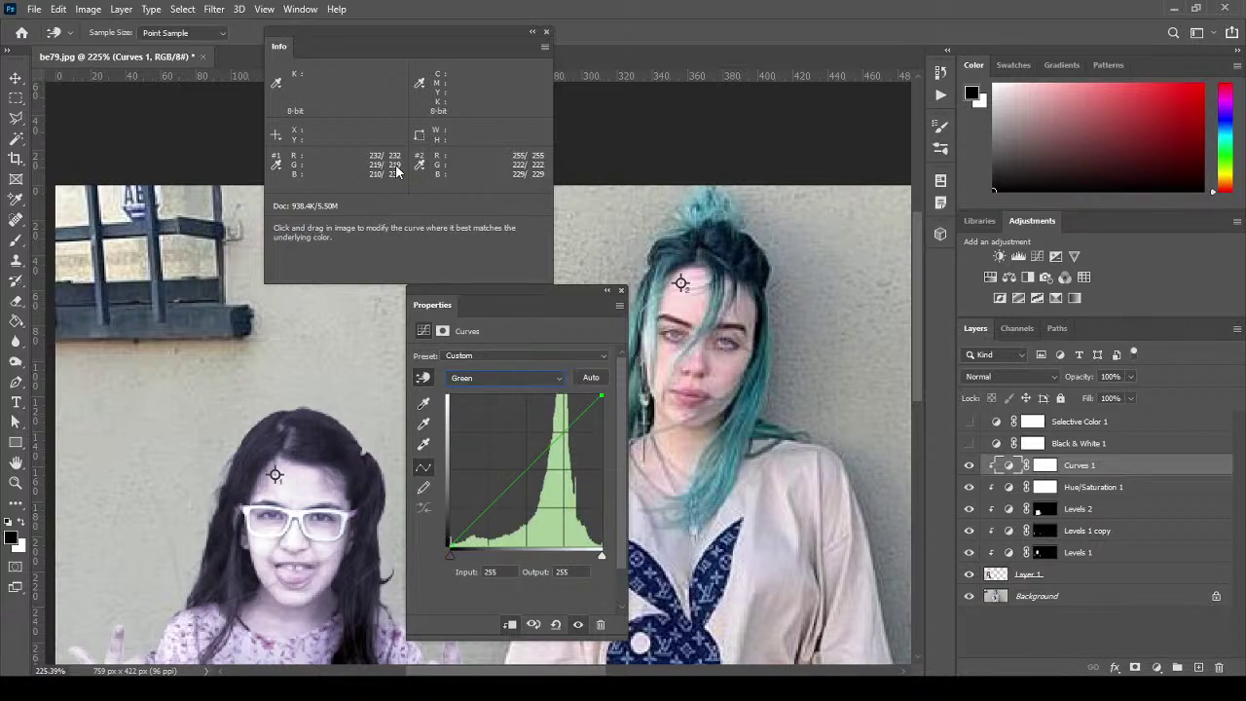
click(277, 475)
drag(280, 477, 278, 473)
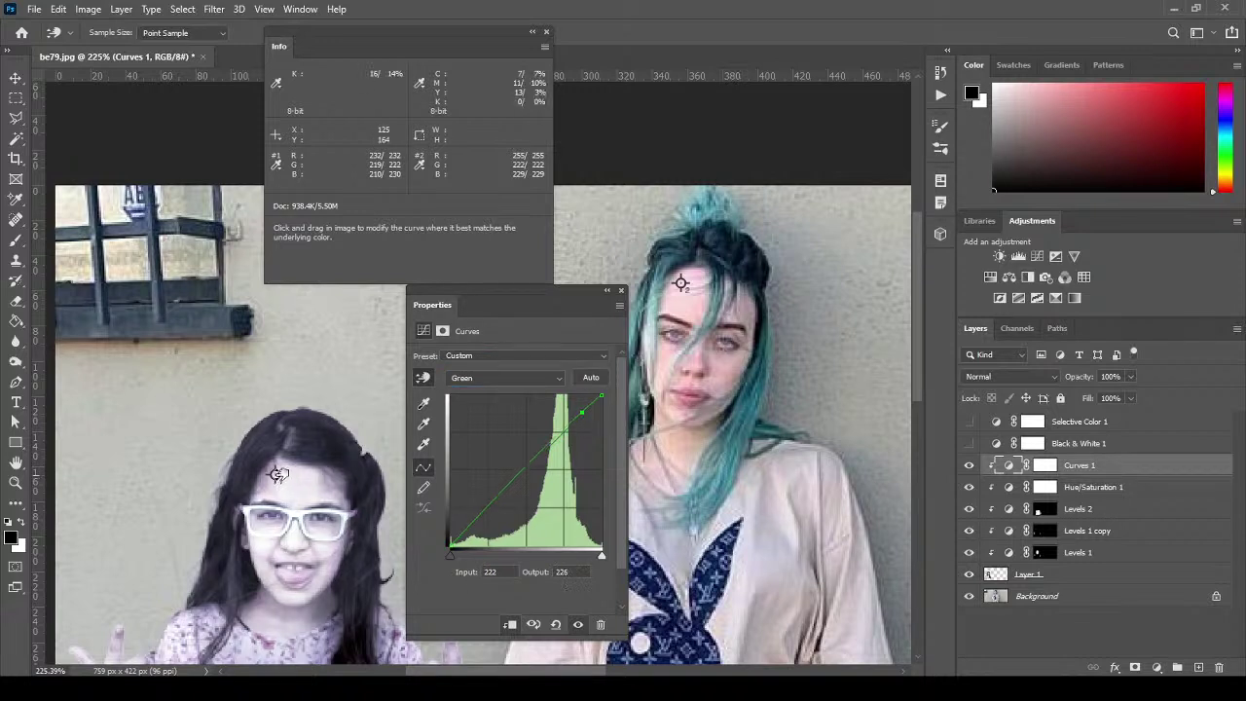
Fine-tune Curves 1 at the forehead sampler, lowering the Blue point to output 230 and the Green point slightly.
click(496, 378)
click(489, 423)
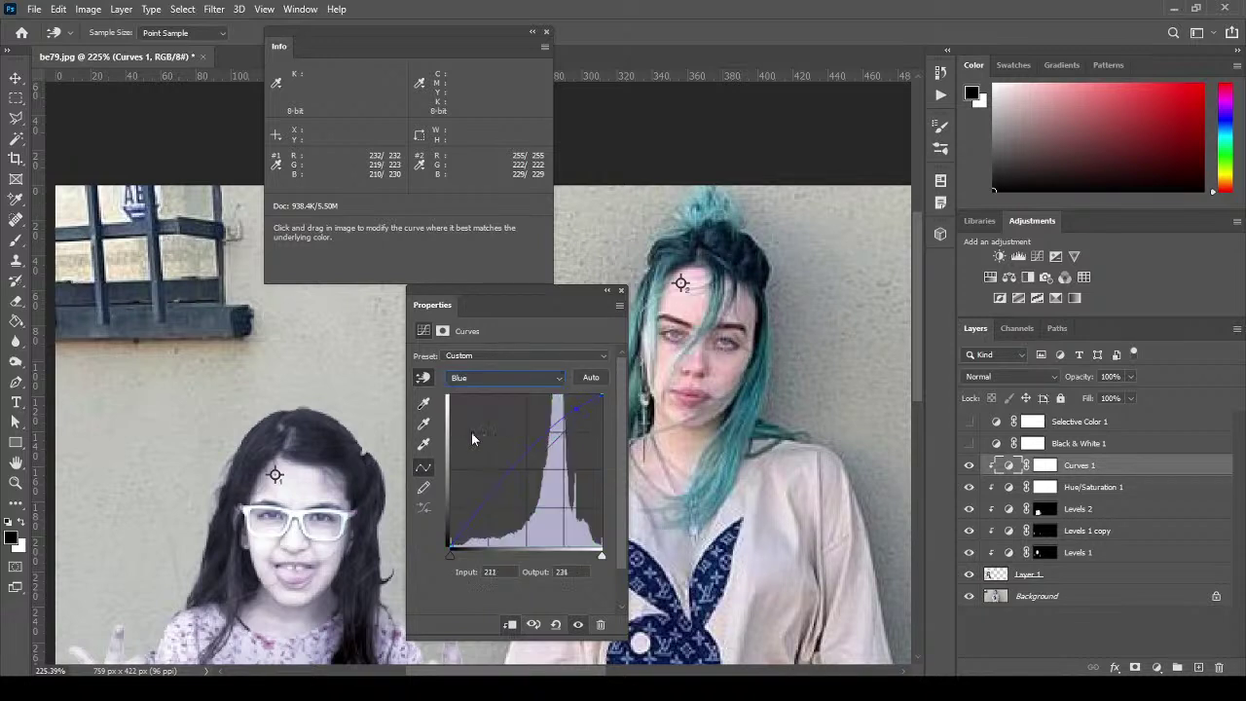
drag(277, 476, 276, 474)
click(501, 377)
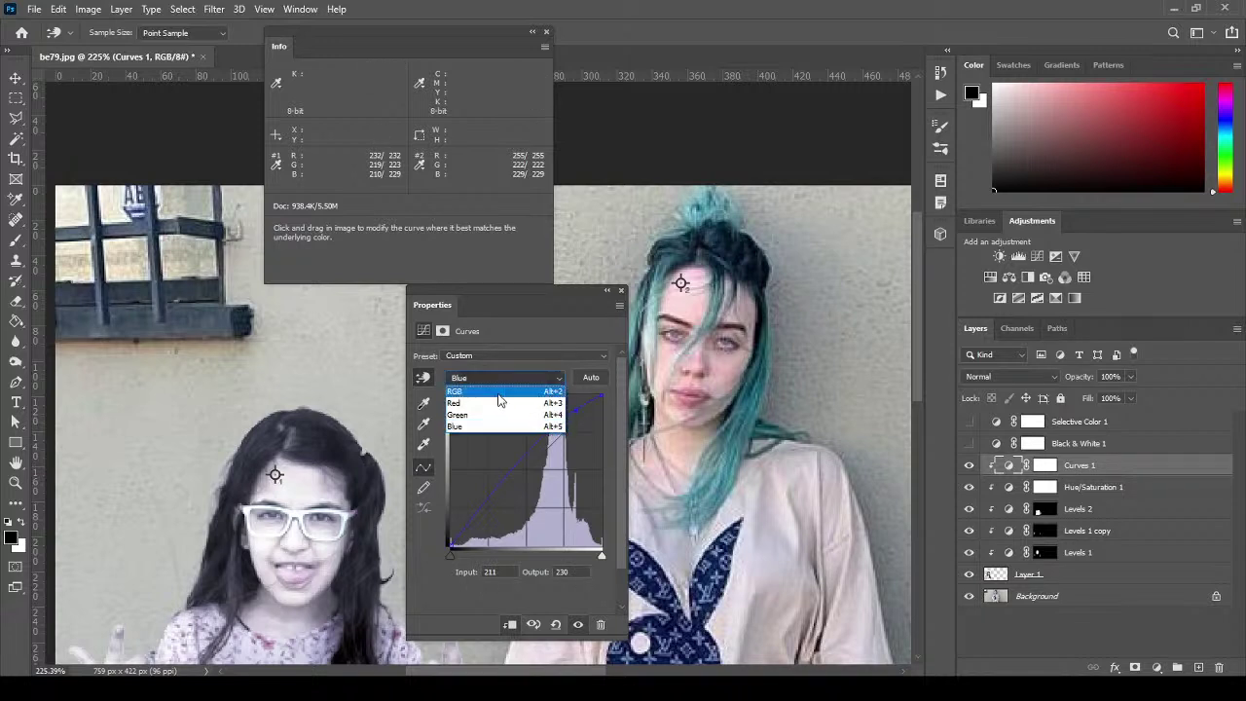
click(494, 414)
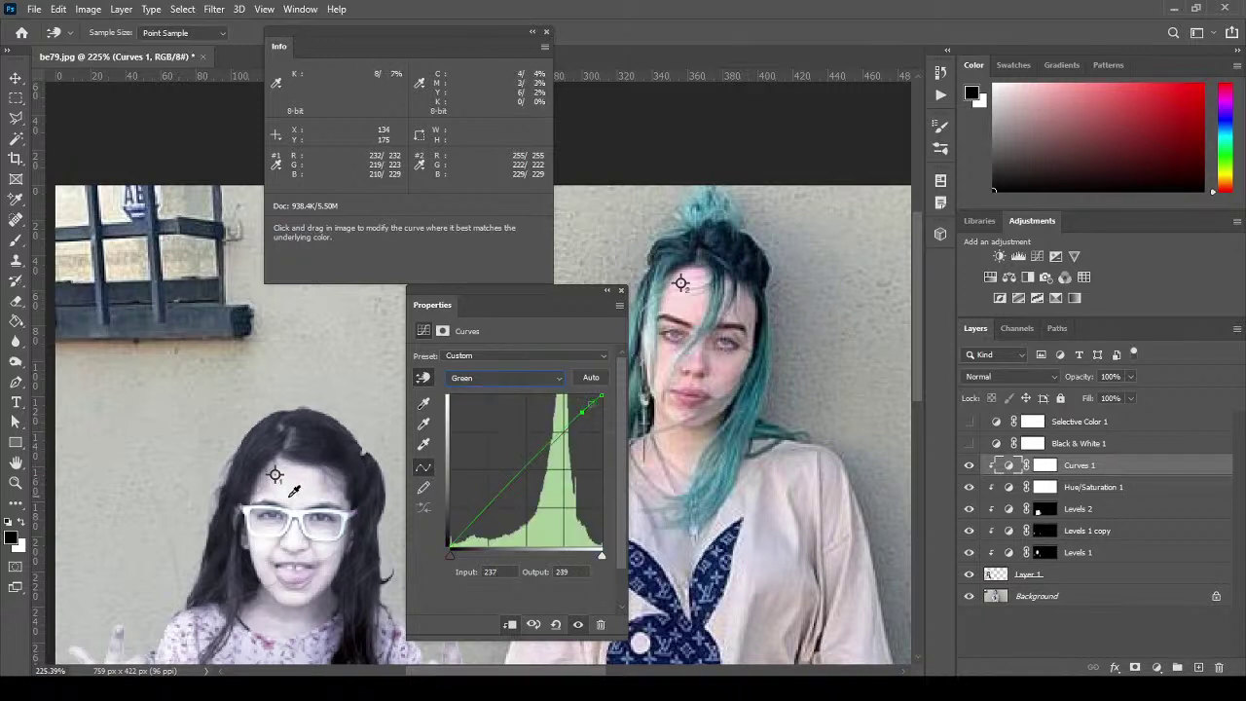
drag(276, 474, 278, 475)
Raise the Red curve of Curves 1 at the forehead sampler to input 233, output 255 and inspect the whole figure.
click(501, 379)
click(493, 403)
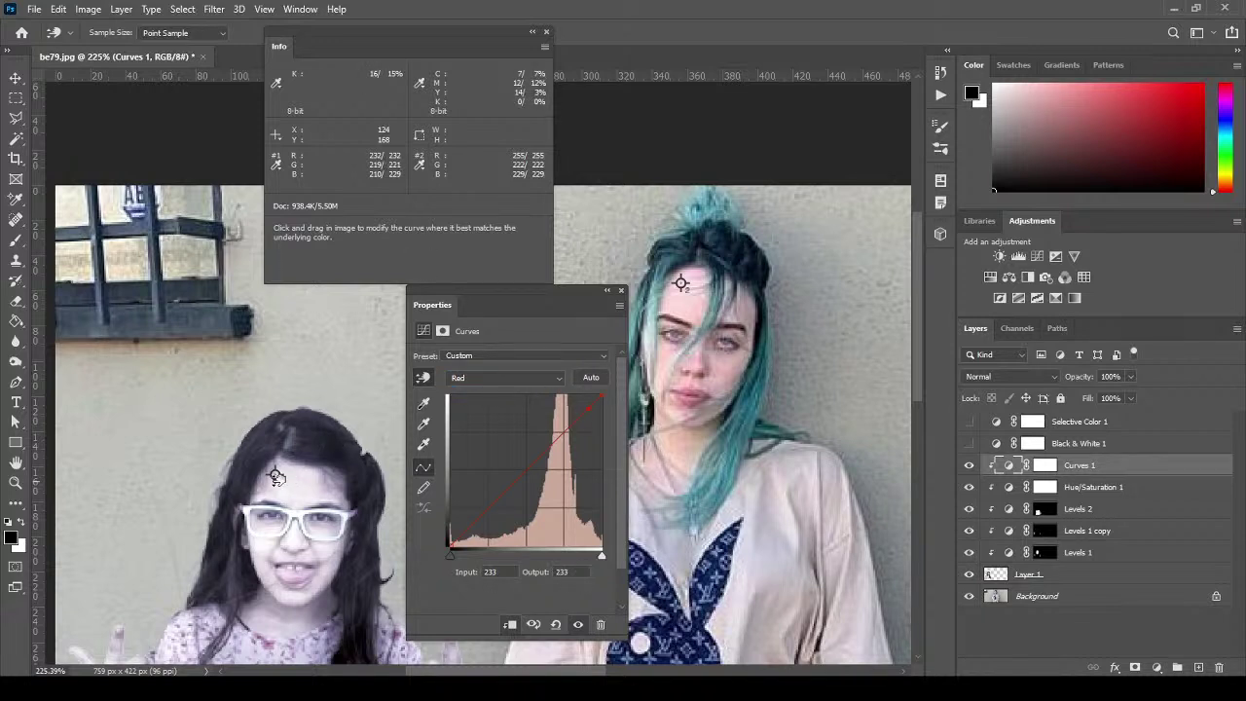
drag(277, 474, 280, 467)
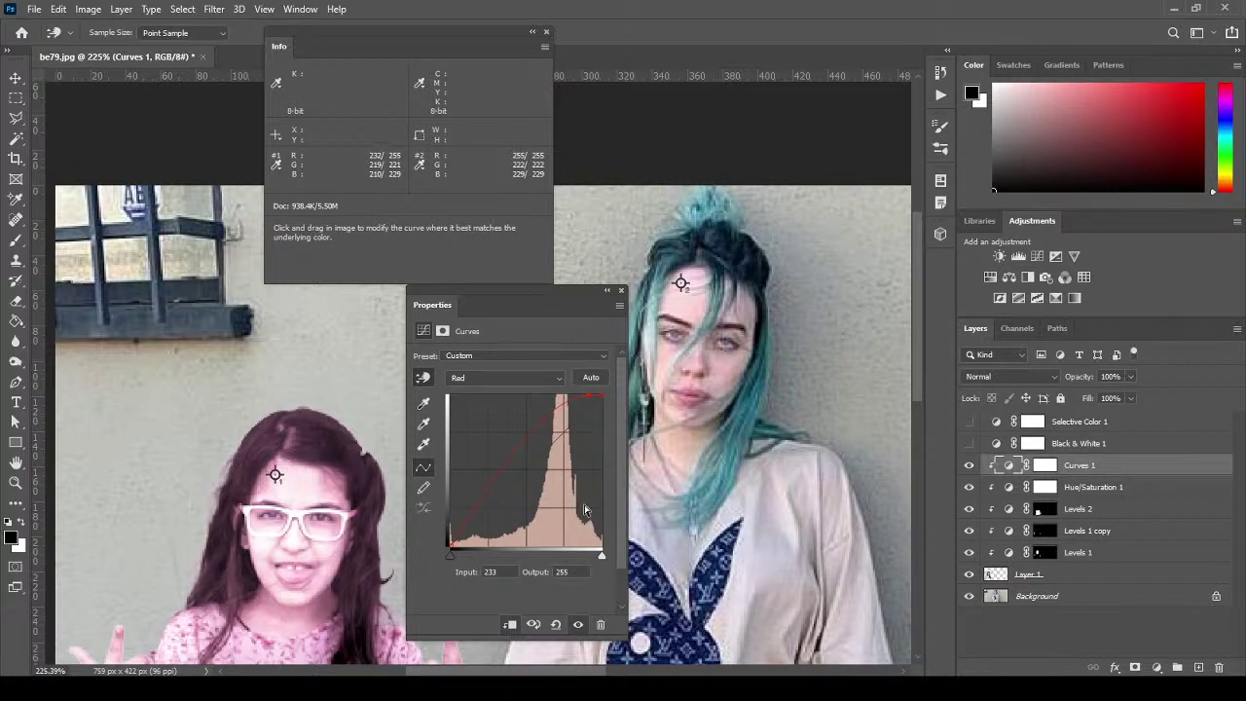
scroll(284, 467, down, 3)
scroll(292, 469, up, 1)
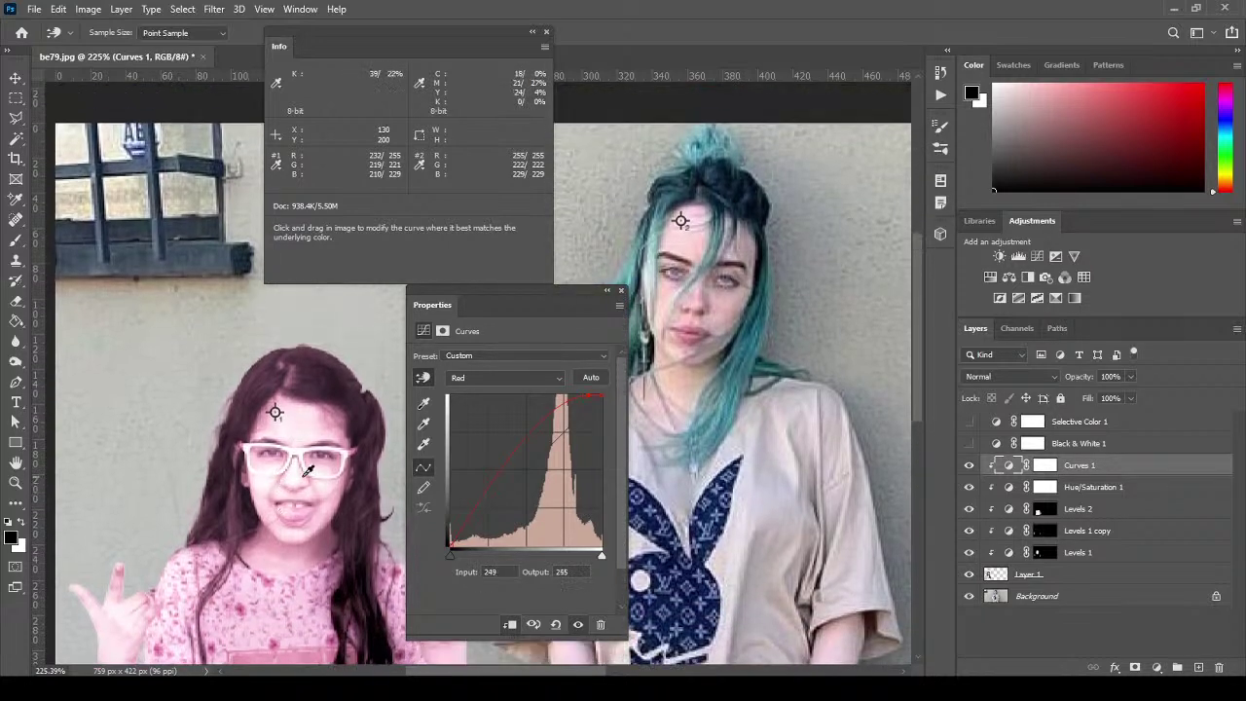
scroll(270, 489, down, 6)
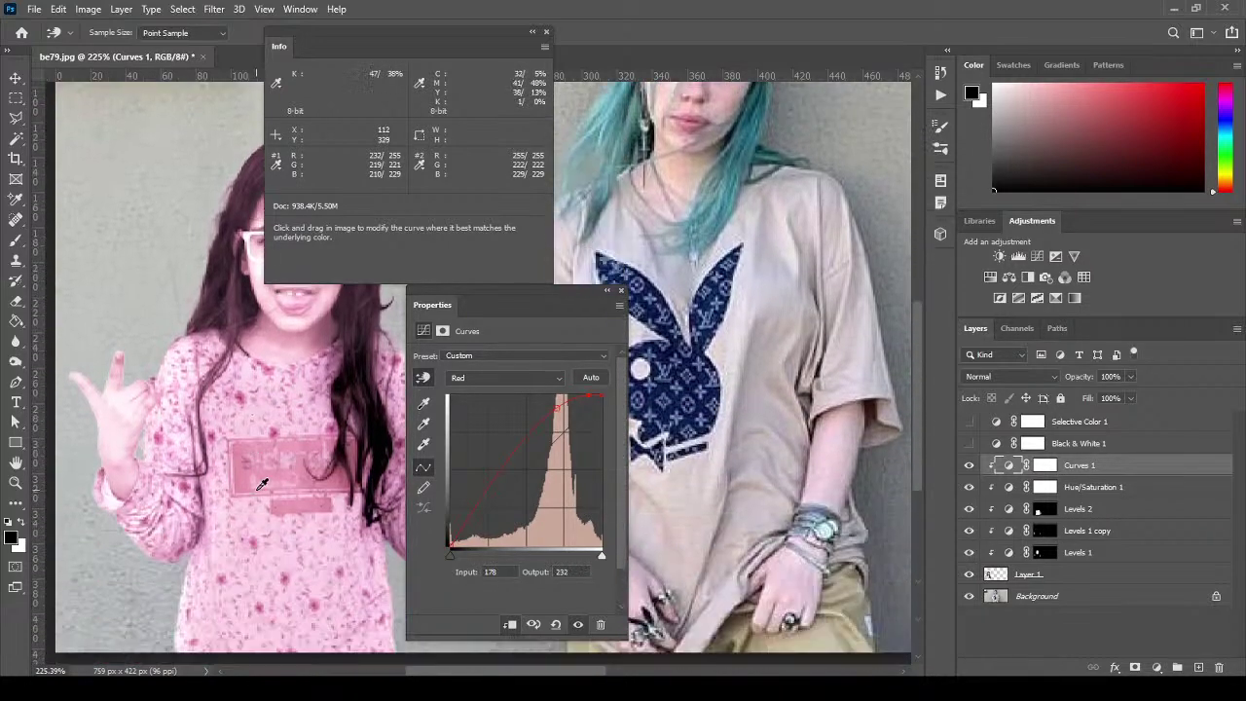
scroll(263, 485, up, 7)
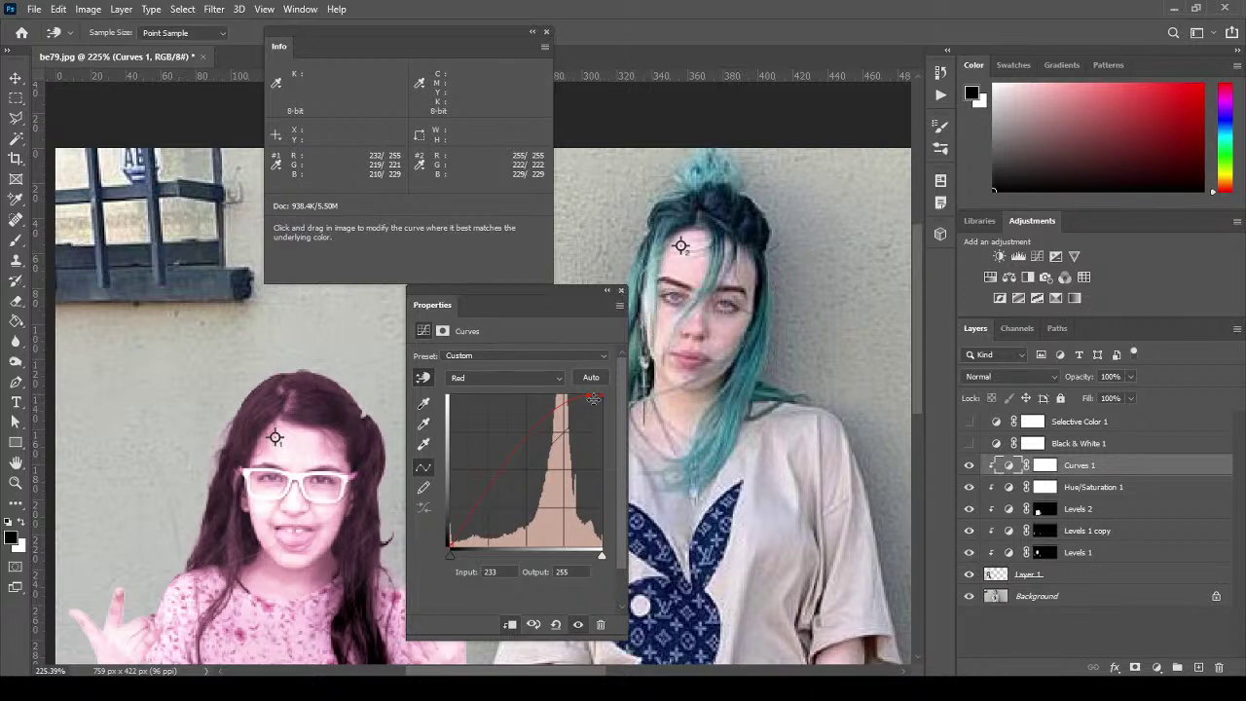
Close the curve settings and reduce the opacity of the Curves 1 layer to 5%.
click(623, 291)
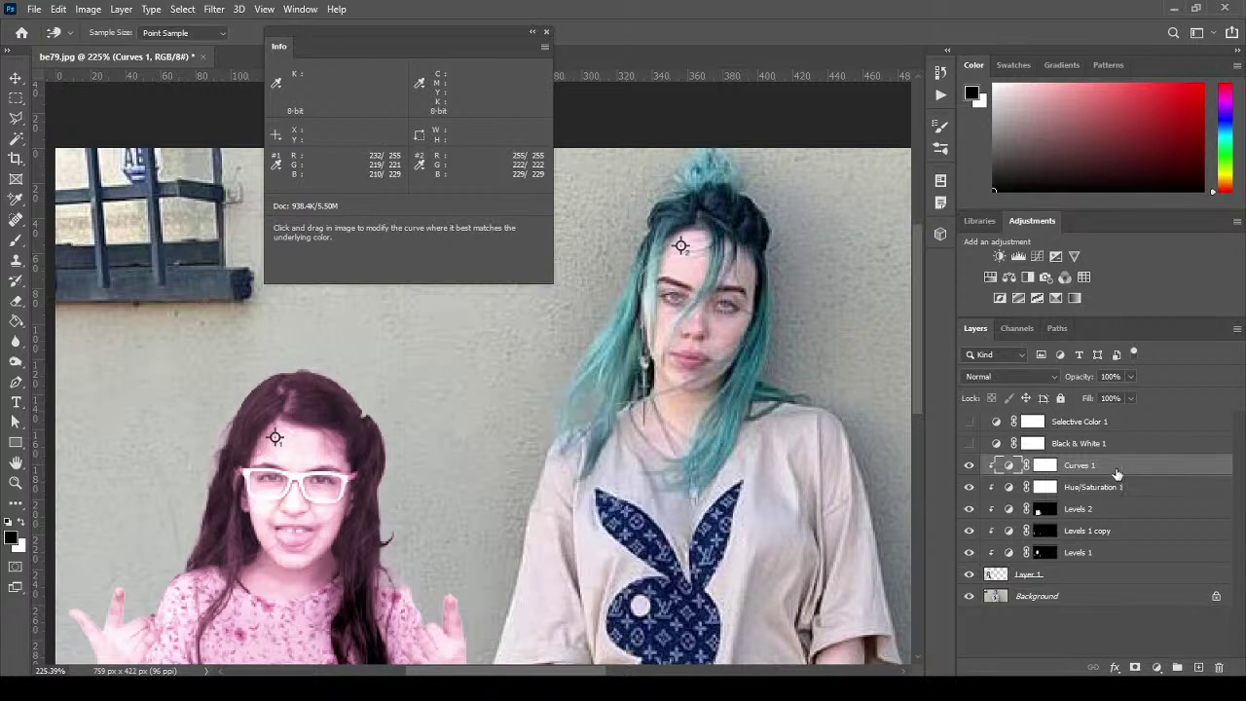
drag(1082, 377, 966, 393)
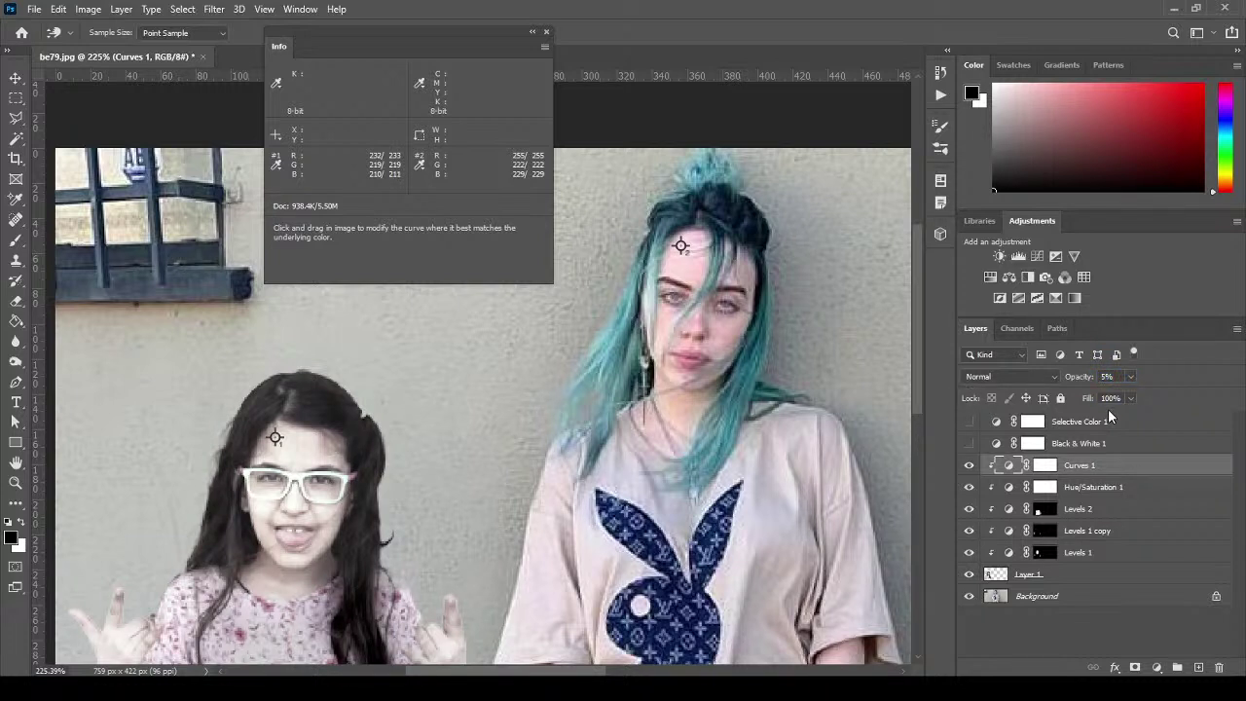
mouse_move(921, 352)
mouse_down()
mouse_move(912, 459)
mouse_move(928, 363)
mouse_up()
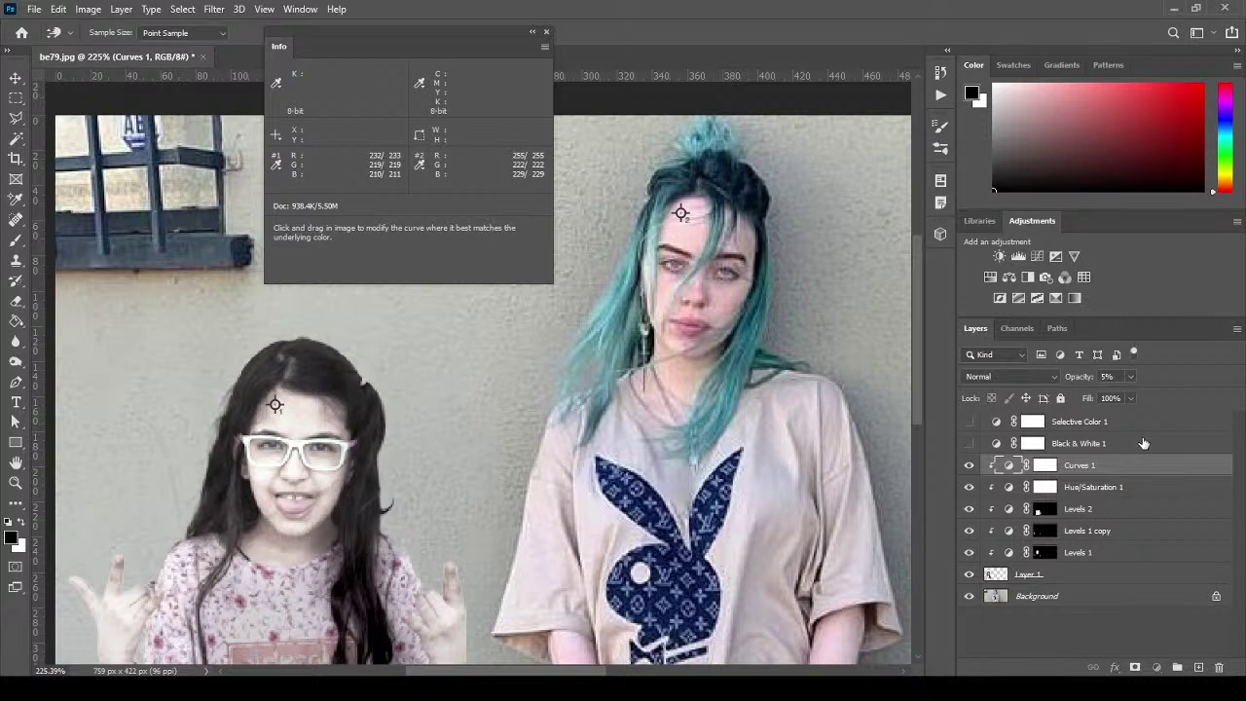
Show the Black & White 1 layer and add a second Curves adjustment directly beneath it, clipped to the added figure.
click(1143, 444)
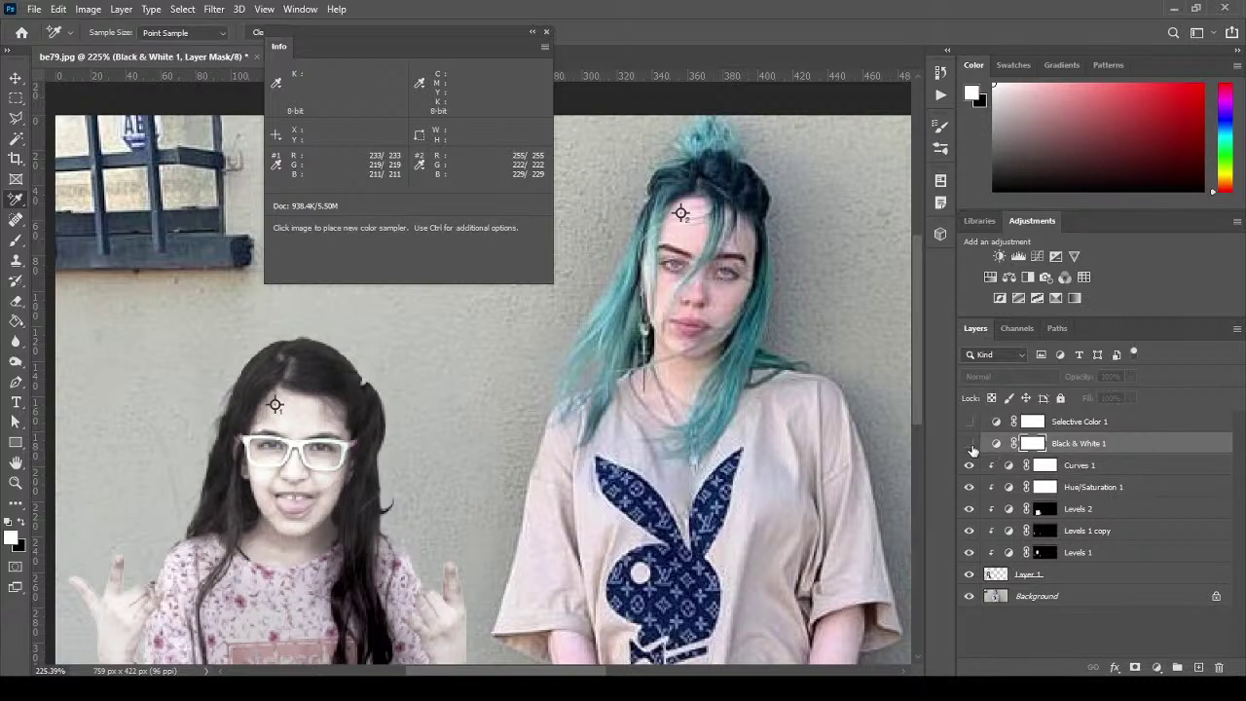
click(970, 444)
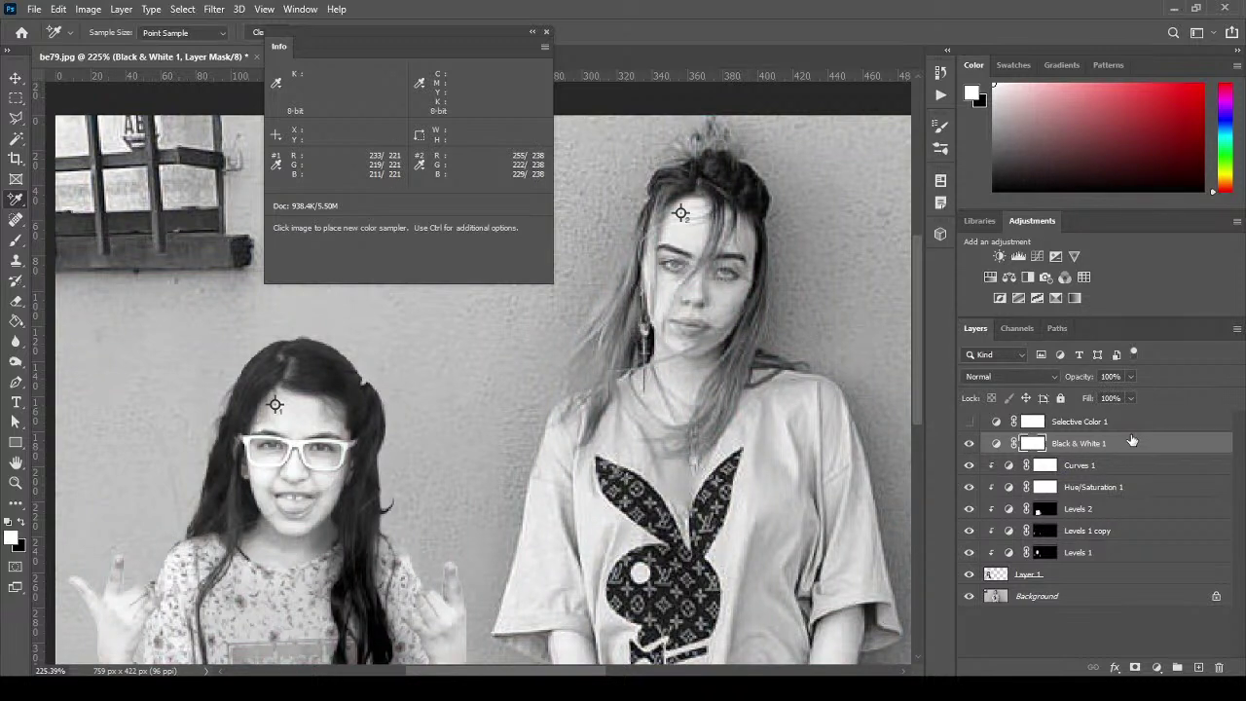
click(1038, 259)
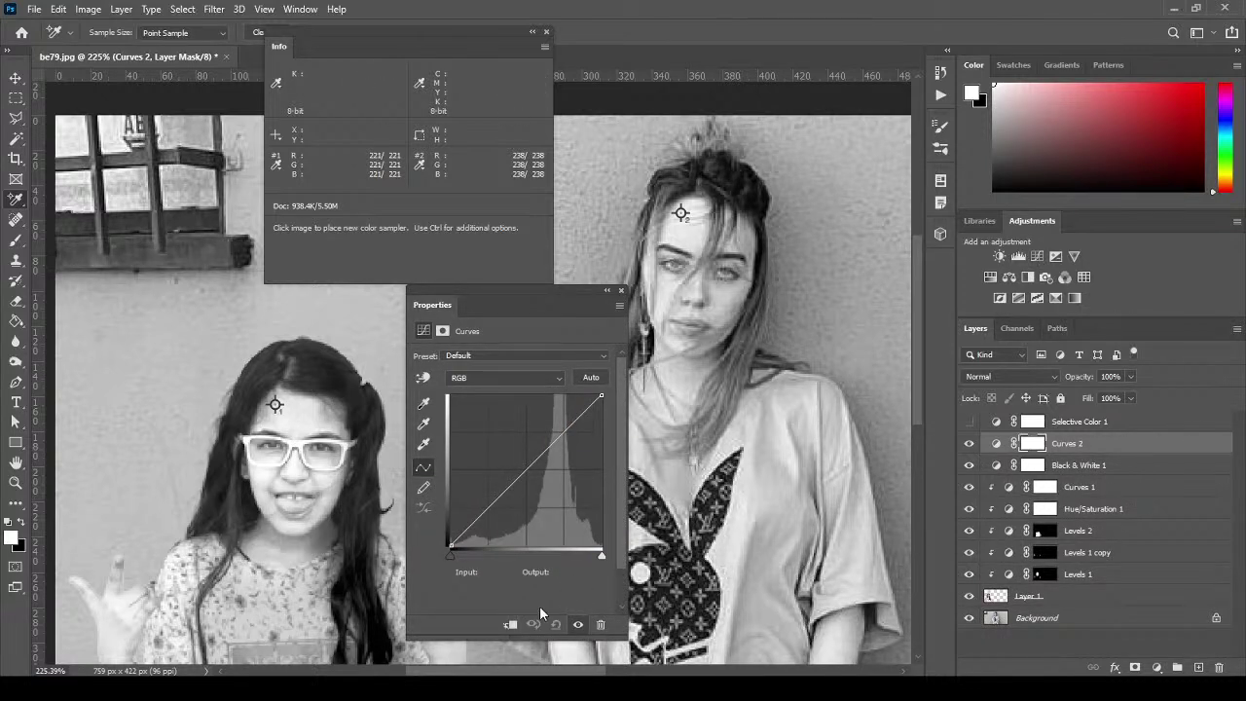
click(509, 625)
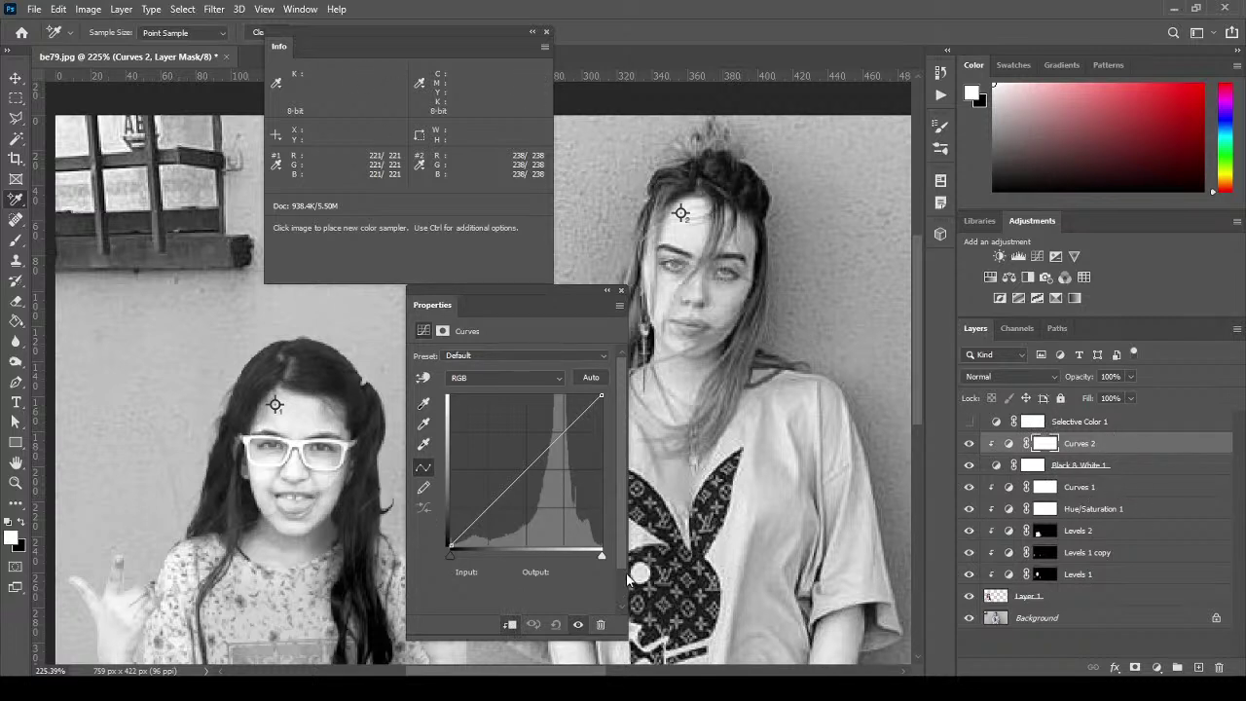
drag(1135, 445, 1135, 467)
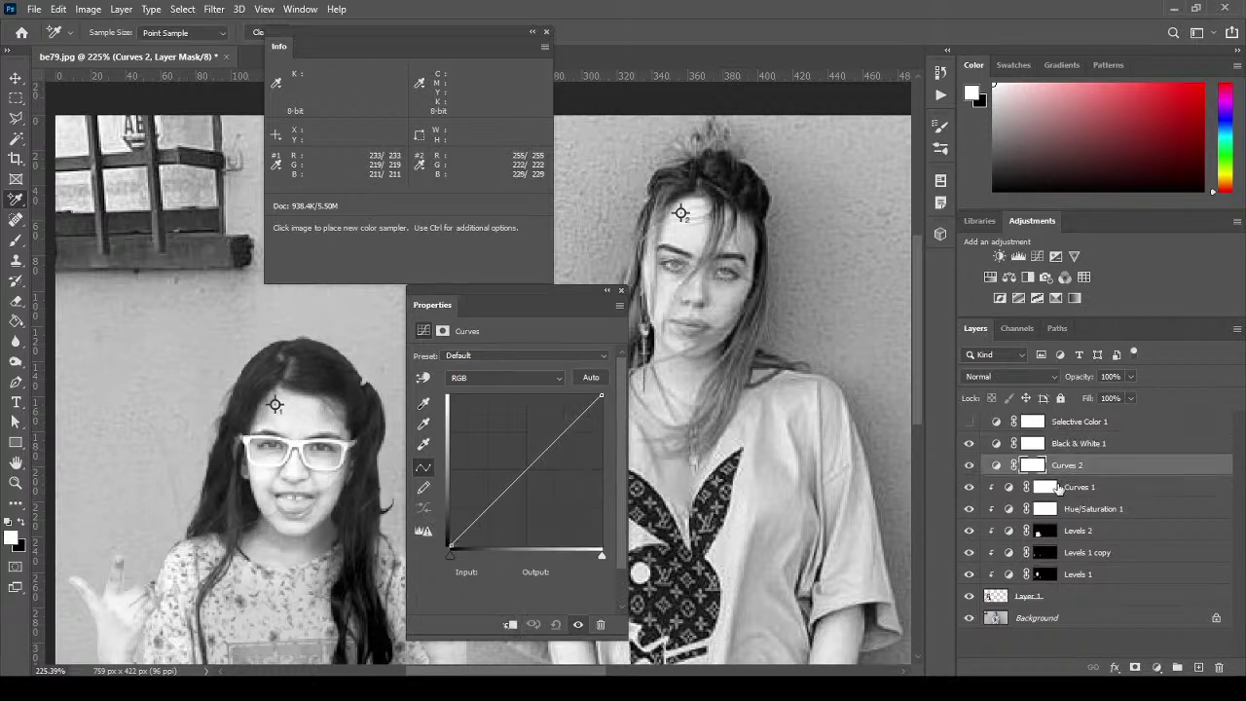
click(510, 623)
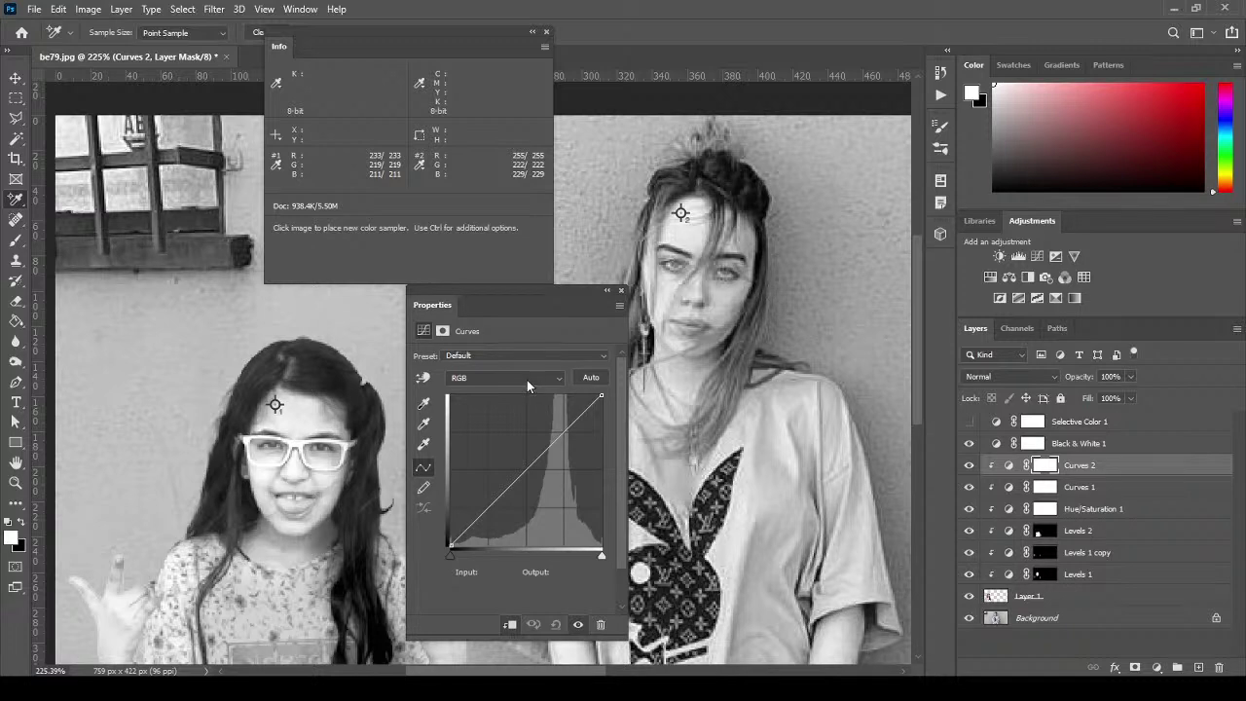
Switch the readouts of color samplers #1 and #2 to Grayscale.
click(282, 172)
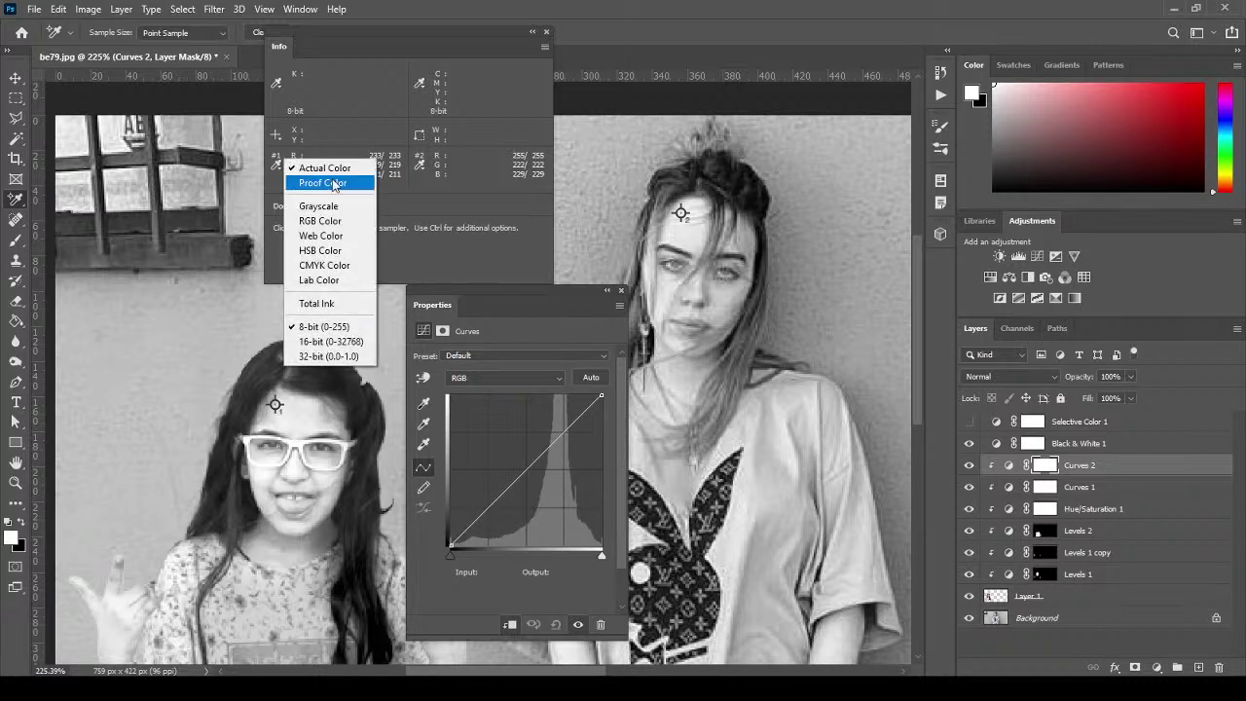
click(347, 207)
click(425, 170)
click(464, 206)
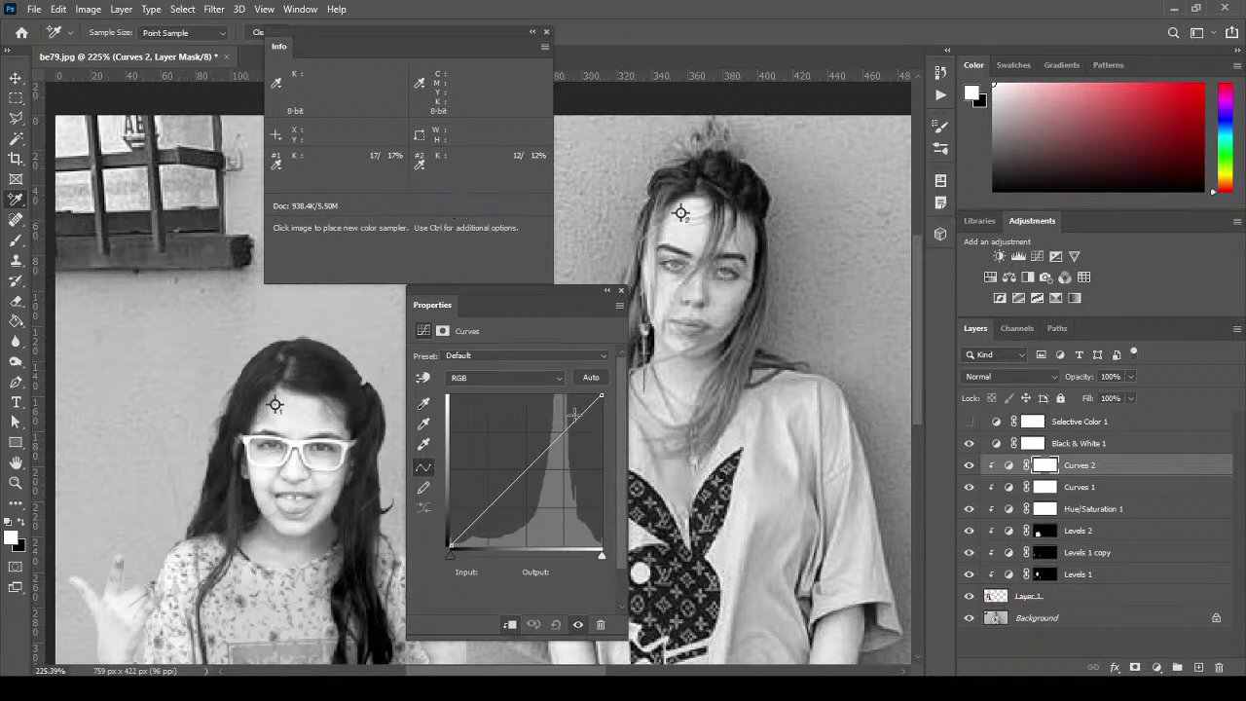
Set the white point of the composite RGB curve in Curves 2 to input 245, output 255.
click(524, 375)
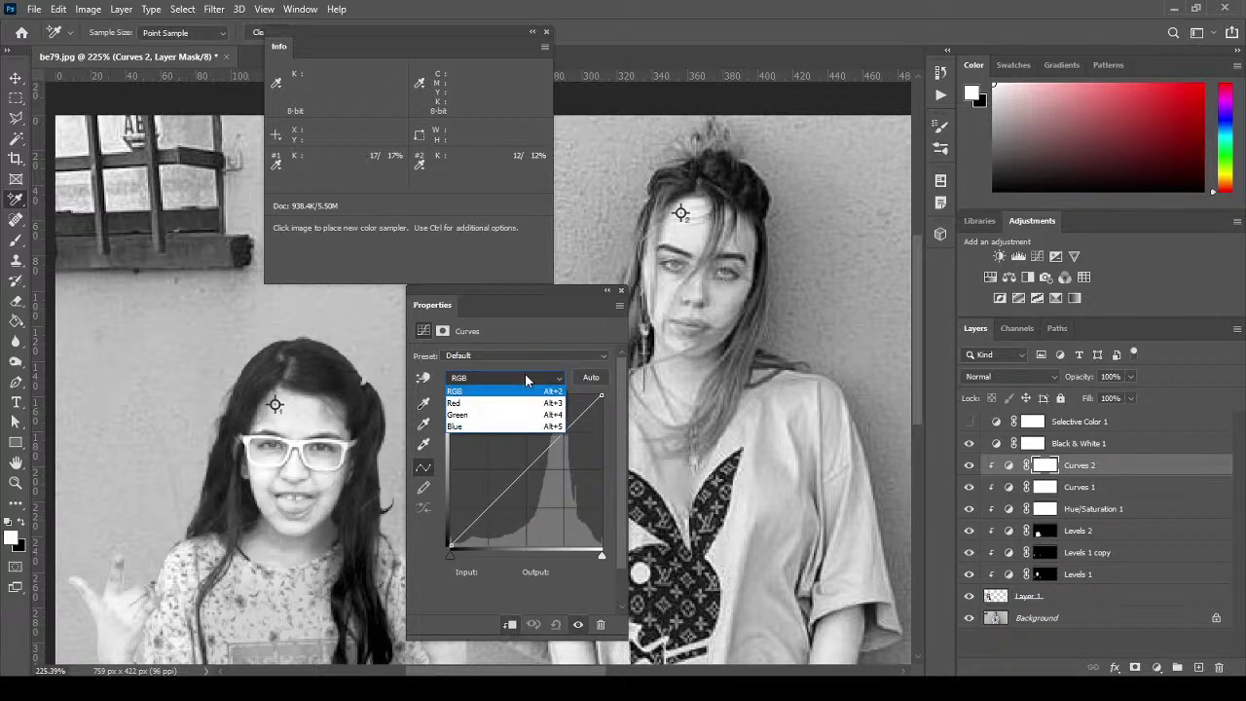
click(539, 368)
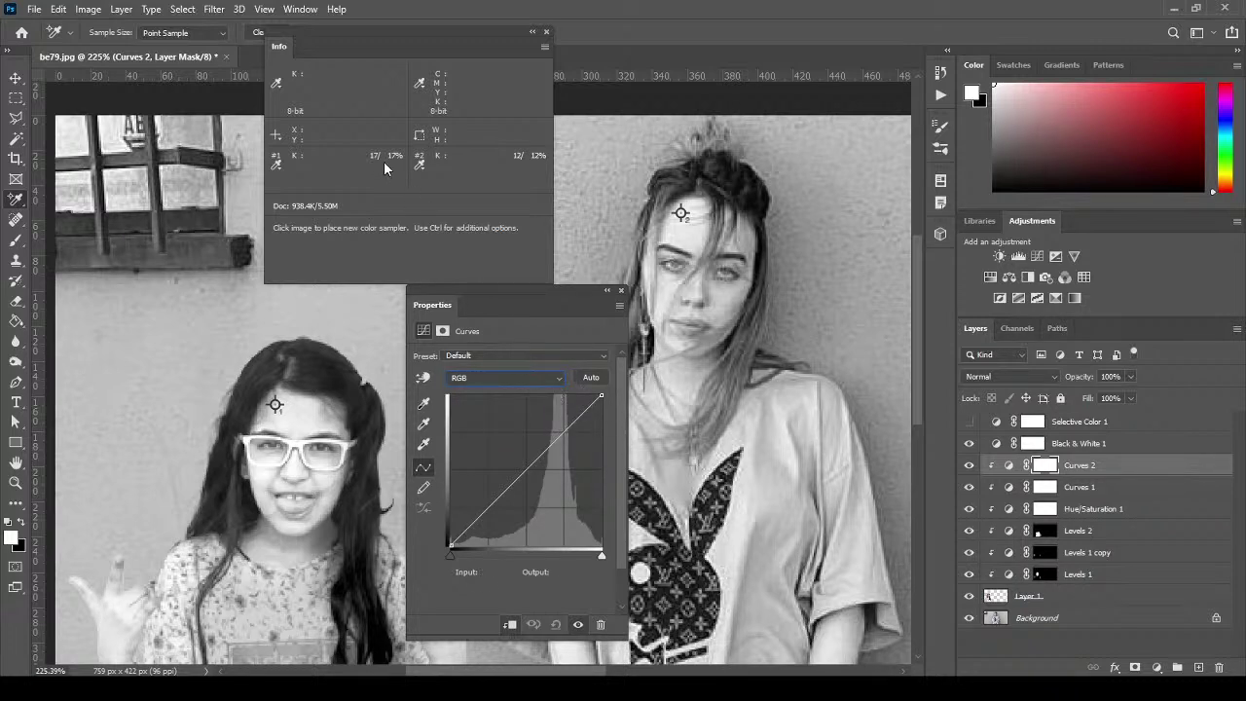
click(494, 379)
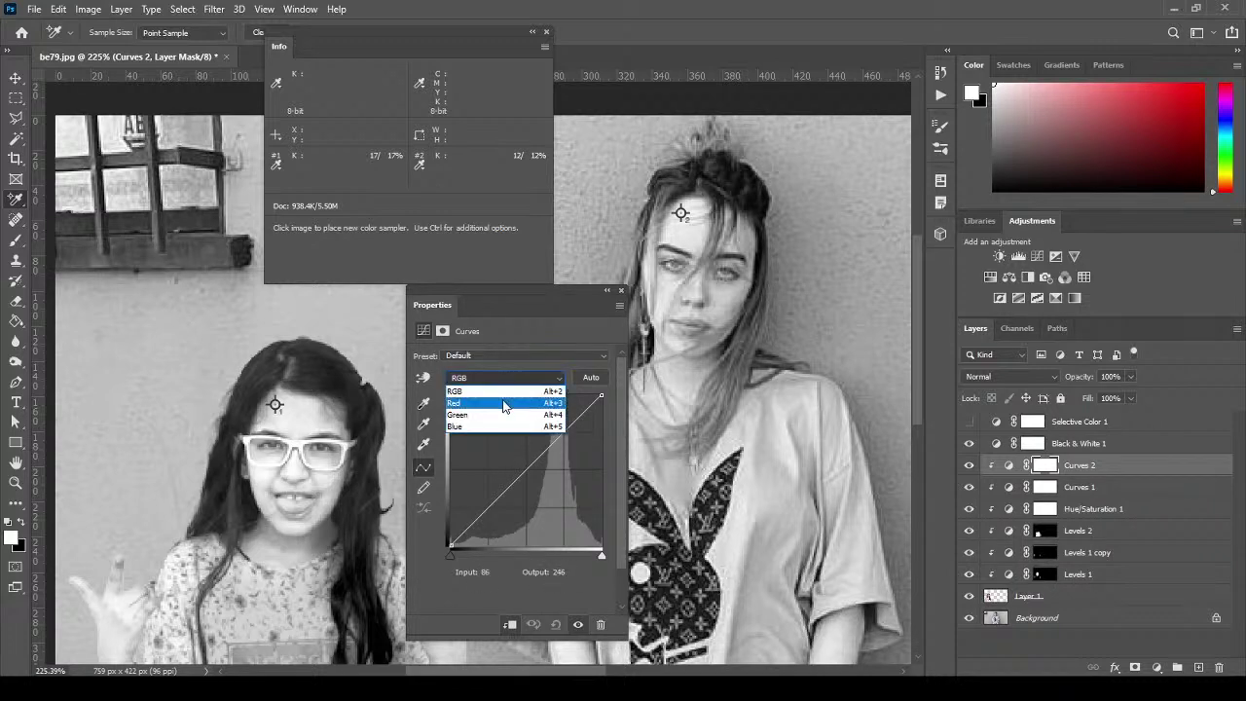
click(498, 390)
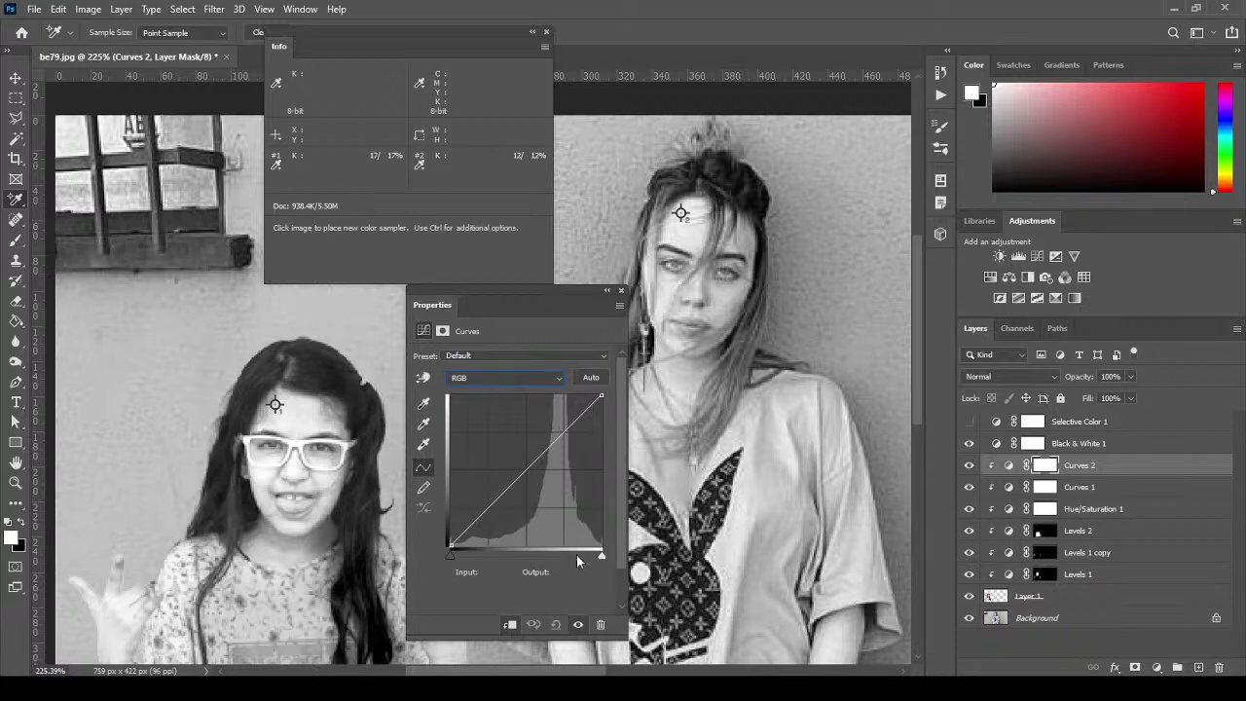
mouse_move(600, 557)
mouse_down()
mouse_move(580, 556)
mouse_move(603, 558)
mouse_up()
mouse_move(604, 395)
mouse_down()
mouse_move(573, 390)
mouse_move(607, 390)
mouse_up()
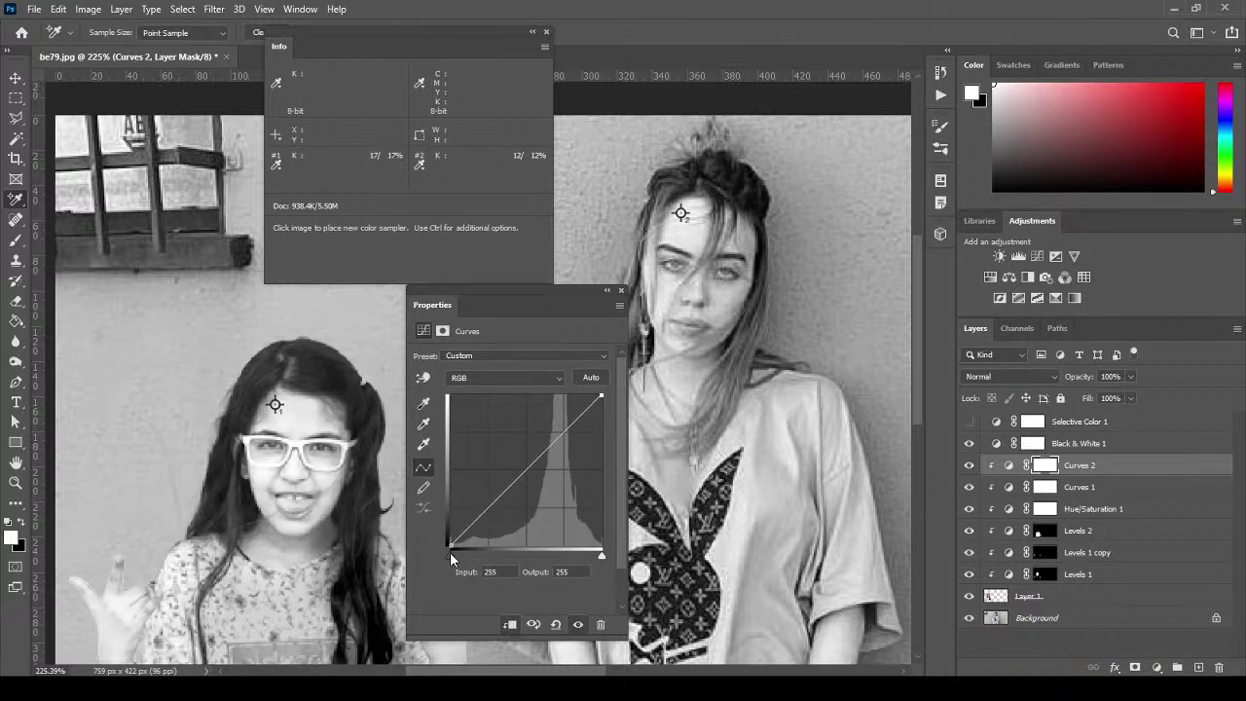
drag(602, 558, 596, 557)
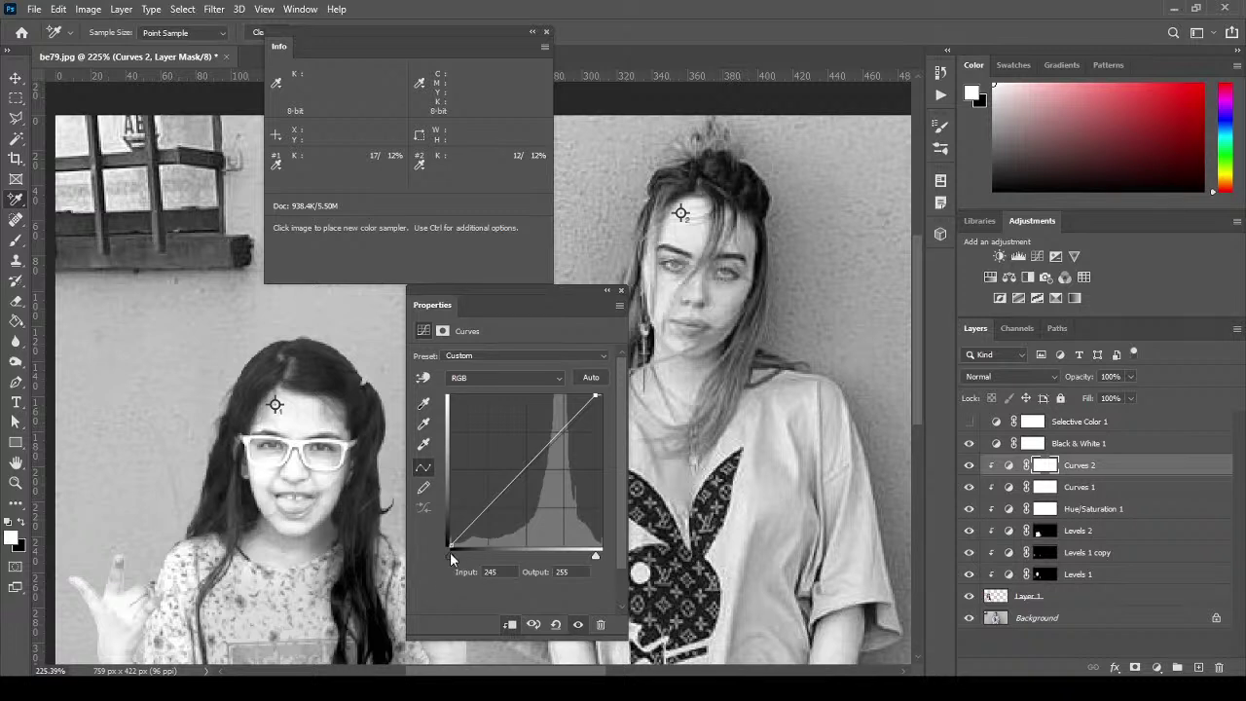
mouse_move(450, 557)
mouse_down()
mouse_move(477, 559)
mouse_move(450, 564)
mouse_up()
Switch the readouts of color samplers #1 and #2 to RGB Color.
click(279, 169)
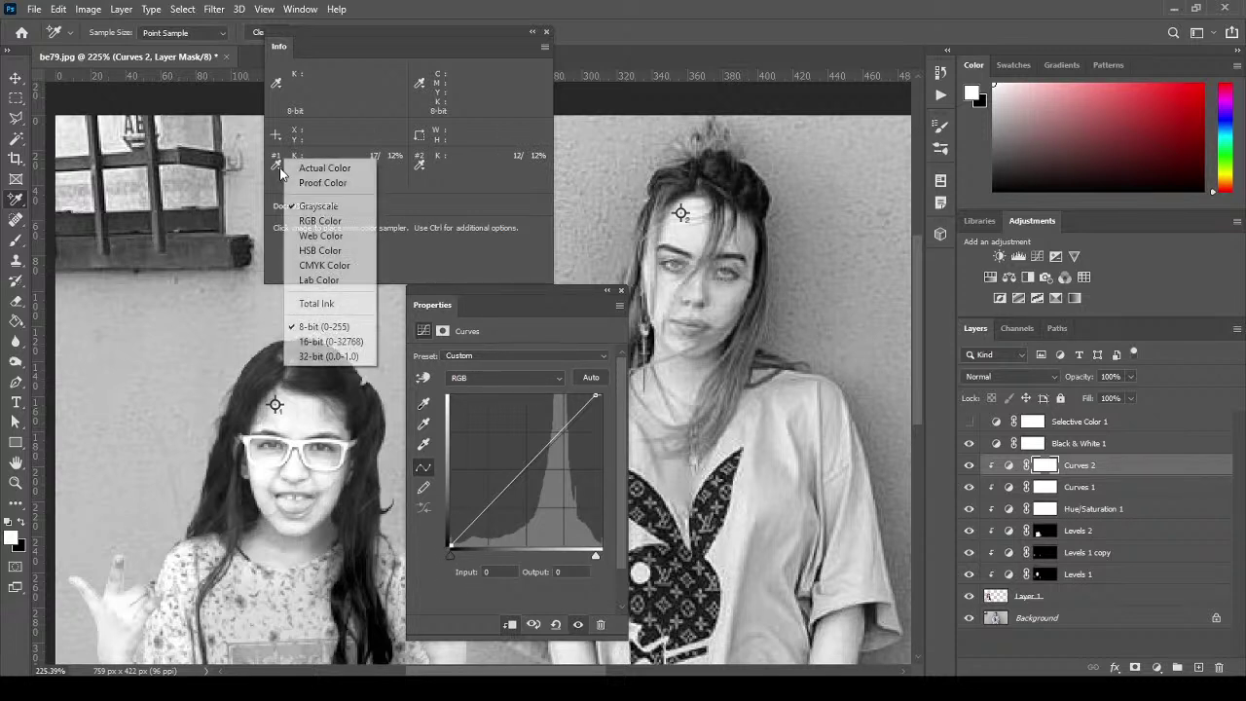
click(351, 224)
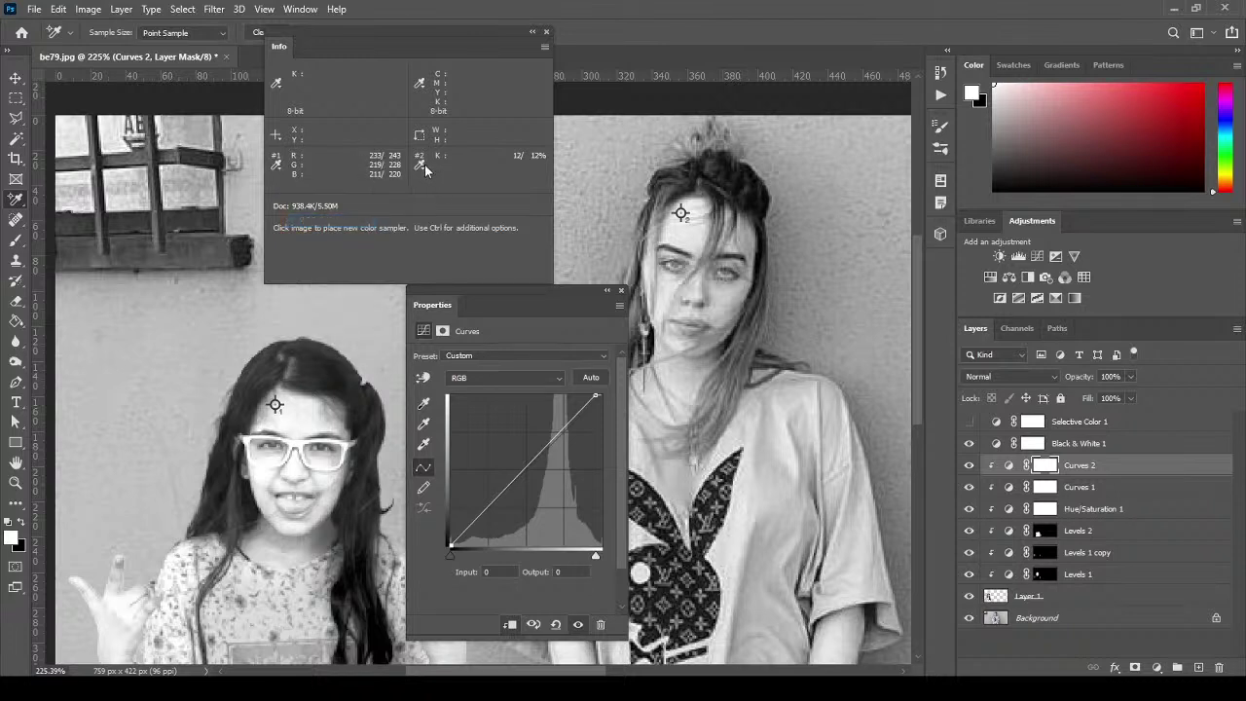
click(426, 169)
click(475, 228)
Lower the Red curve's white point input in Curves 2 until sampler #1's red value matches sampler #2's 255.
click(517, 379)
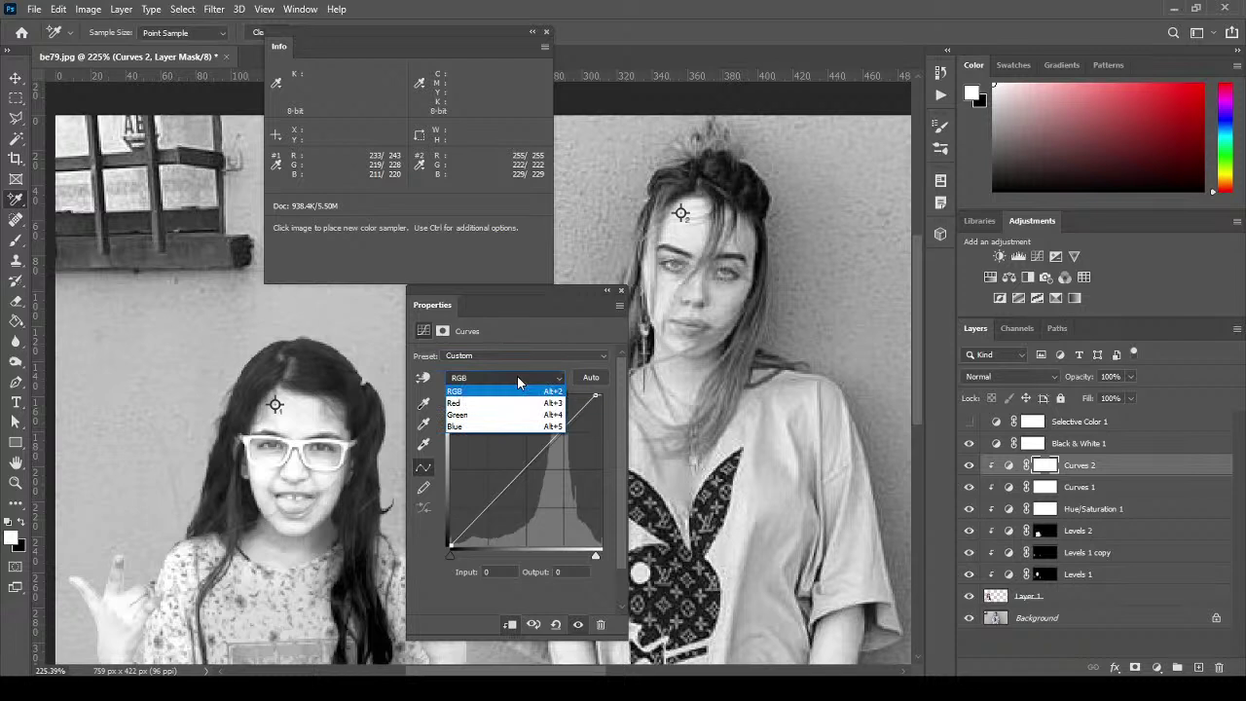
click(514, 404)
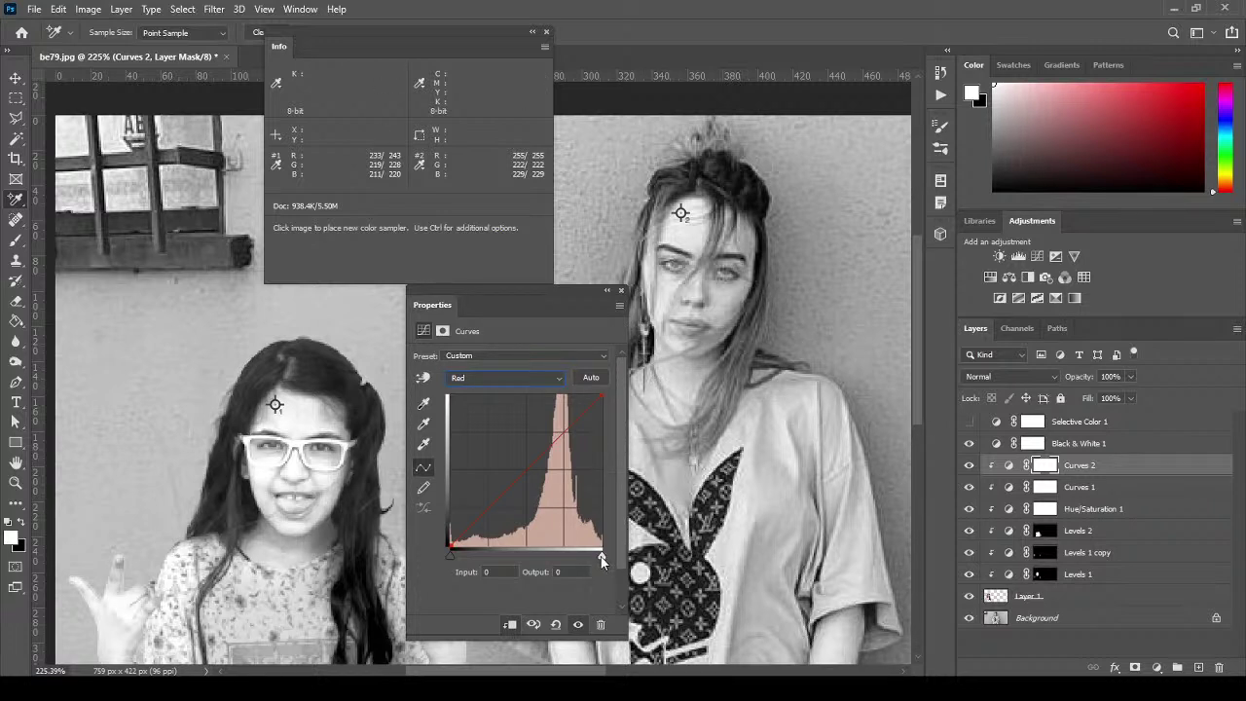
drag(601, 560, 594, 557)
Set the black point of the Green curve in Curves 2 to input 37, output 0, matching the samplers' green values.
click(508, 378)
click(505, 413)
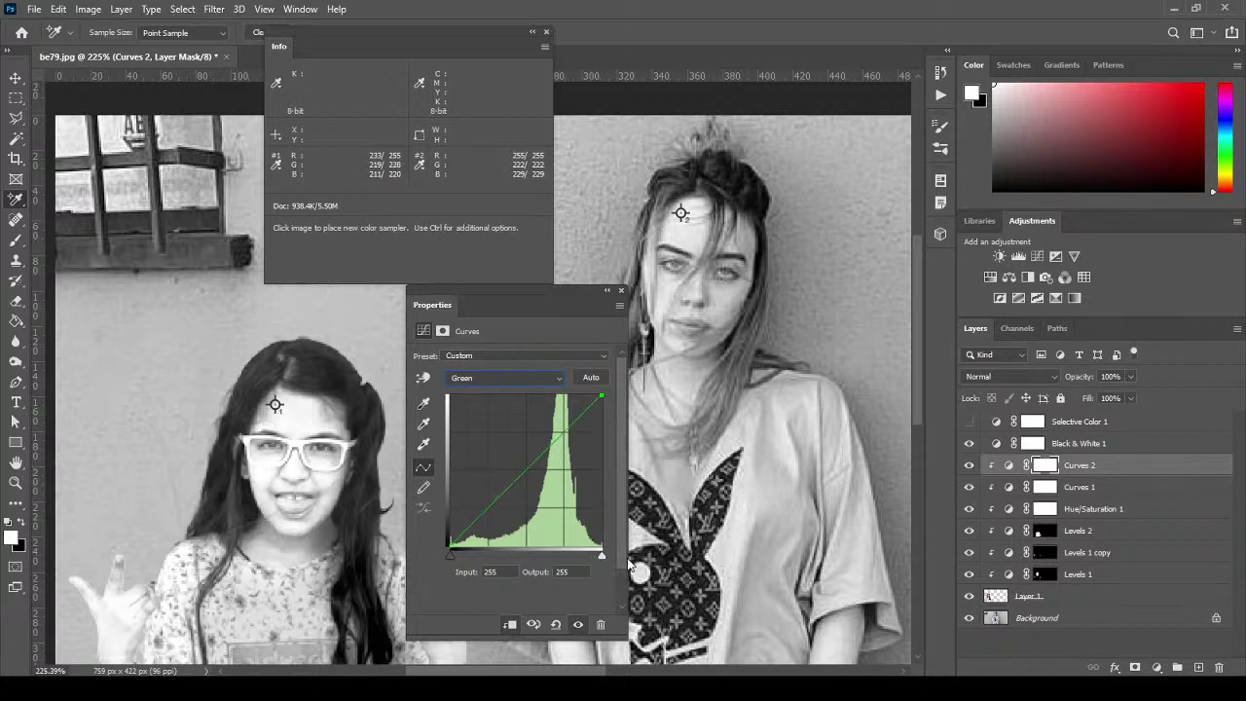
drag(601, 556, 667, 562)
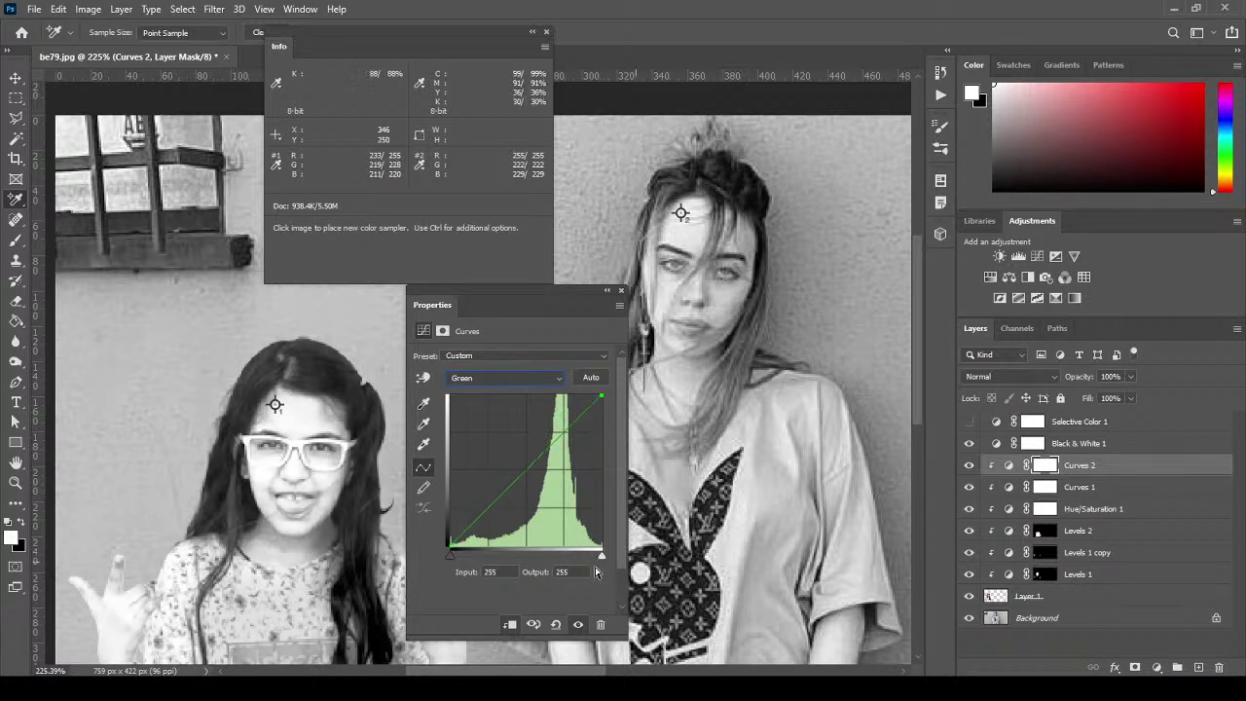
drag(453, 559, 472, 555)
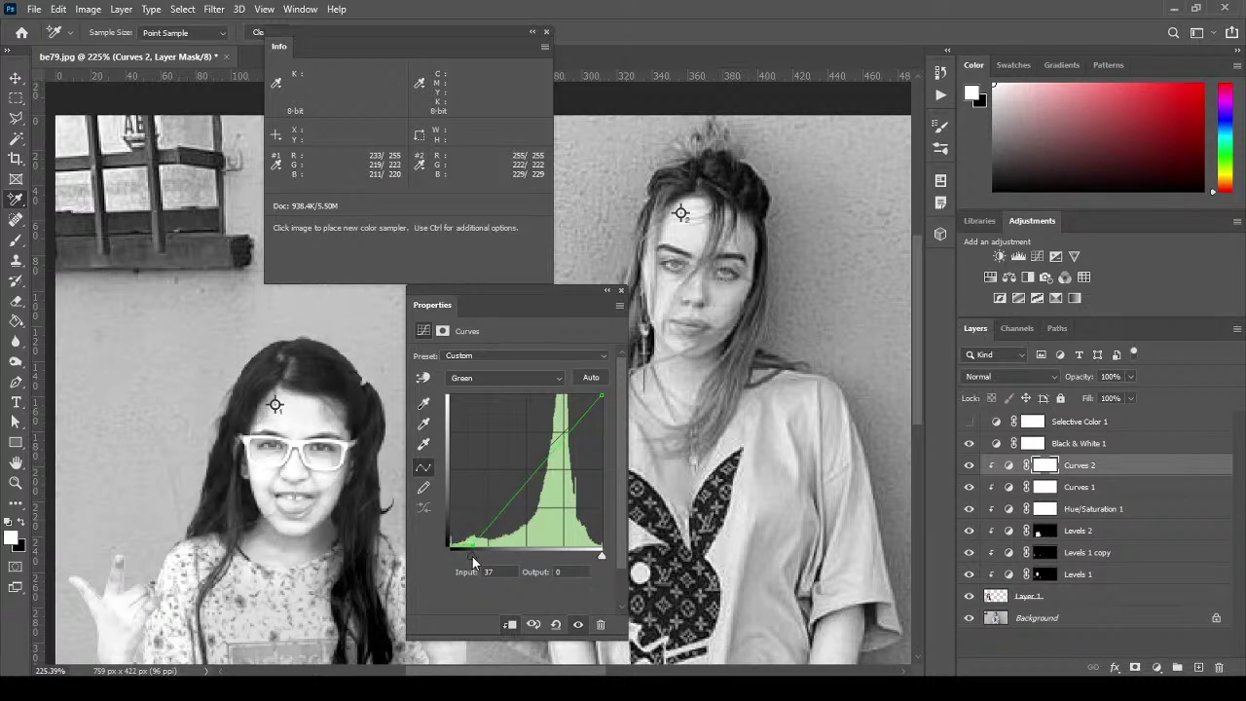
Set the white point of the Blue curve in Curves 2 to input 245, output 255, matching the samplers' blue values.
click(487, 377)
click(487, 426)
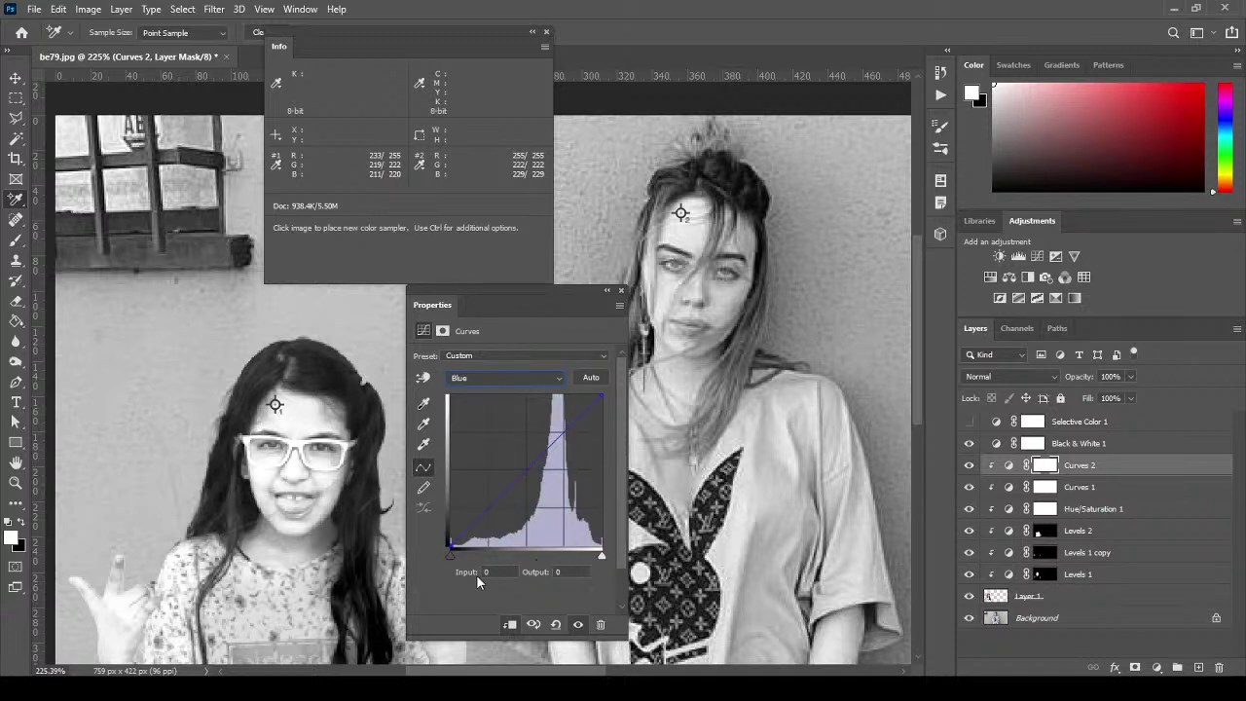
drag(453, 562, 438, 565)
drag(603, 562, 599, 563)
Hide the Black & White 1 layer and reduce the opacity of the Curves 2 layer to 20%.
click(968, 443)
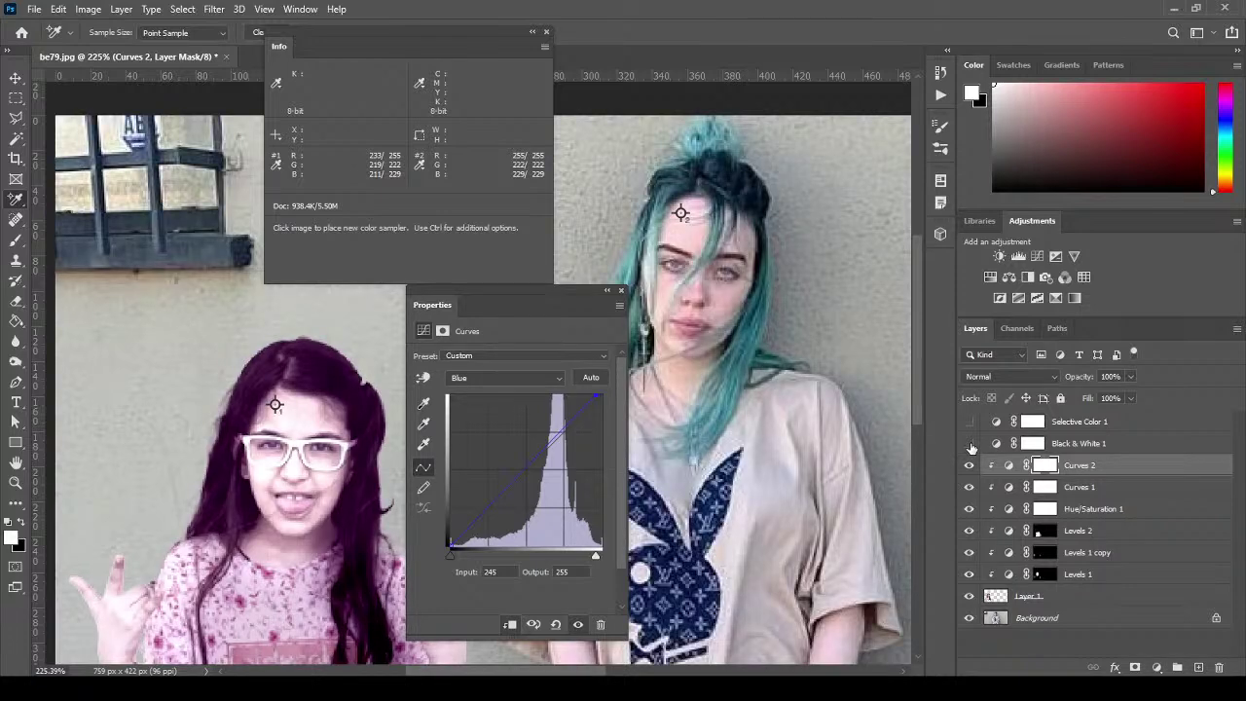
click(1161, 471)
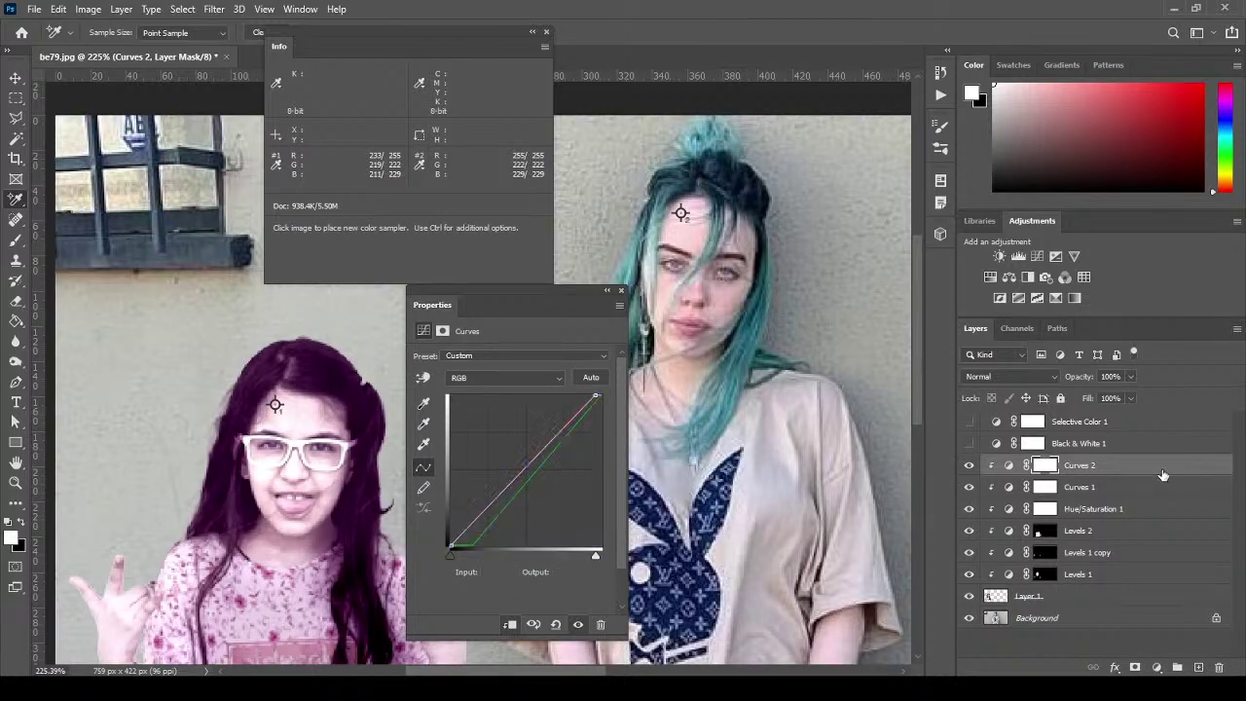
drag(1082, 378, 1024, 387)
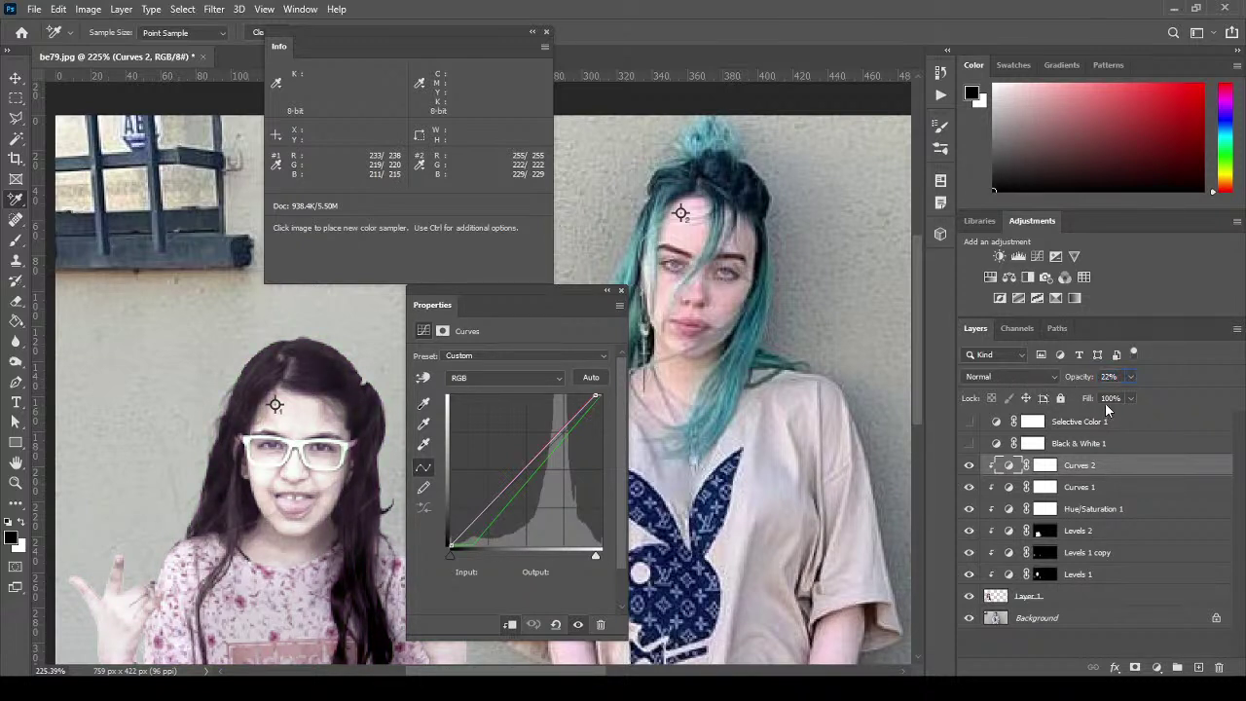
text(20)
Close the curve settings and the sampler readouts, and set the opacity of the Curves 2 layer to 22%.
click(619, 289)
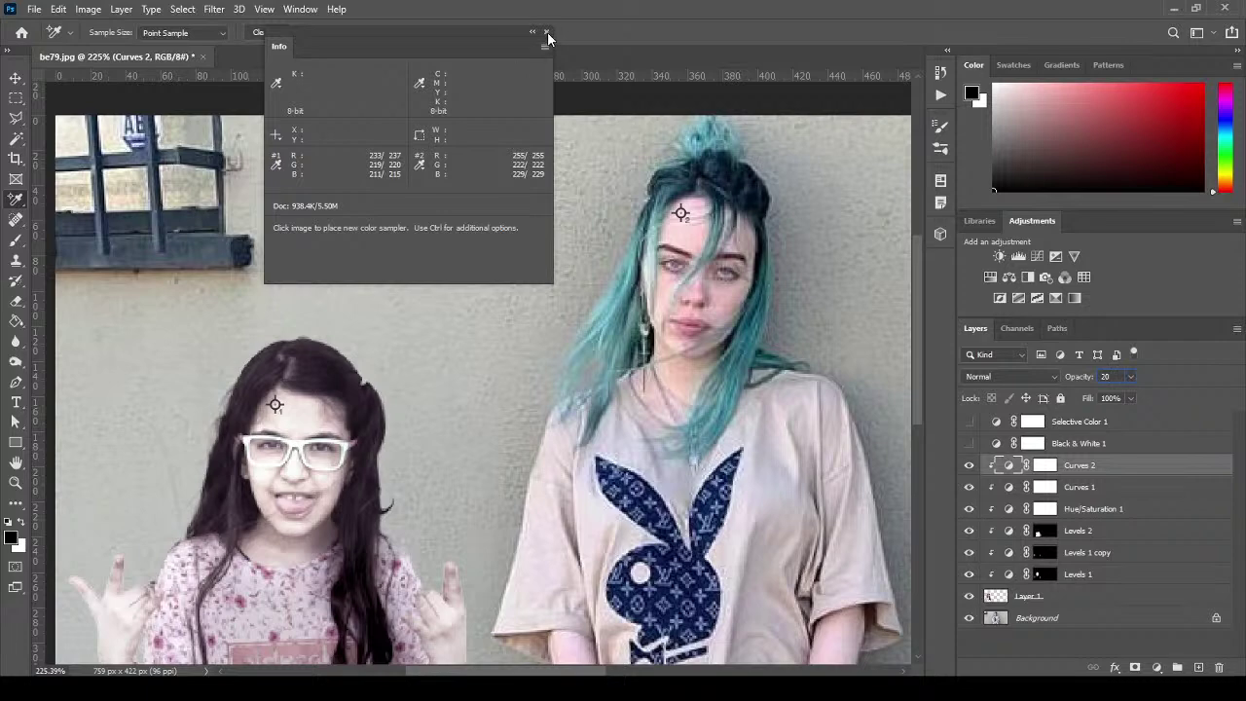
click(546, 31)
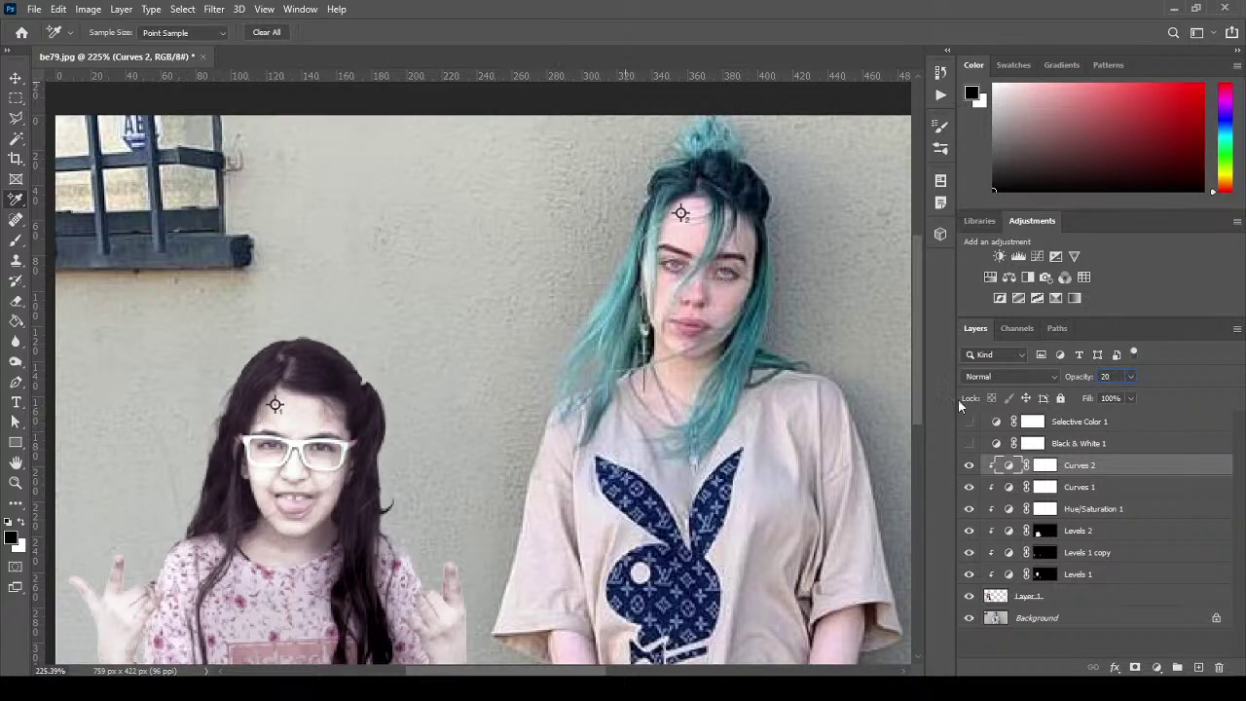
drag(915, 375, 928, 414)
drag(1082, 377, 1084, 387)
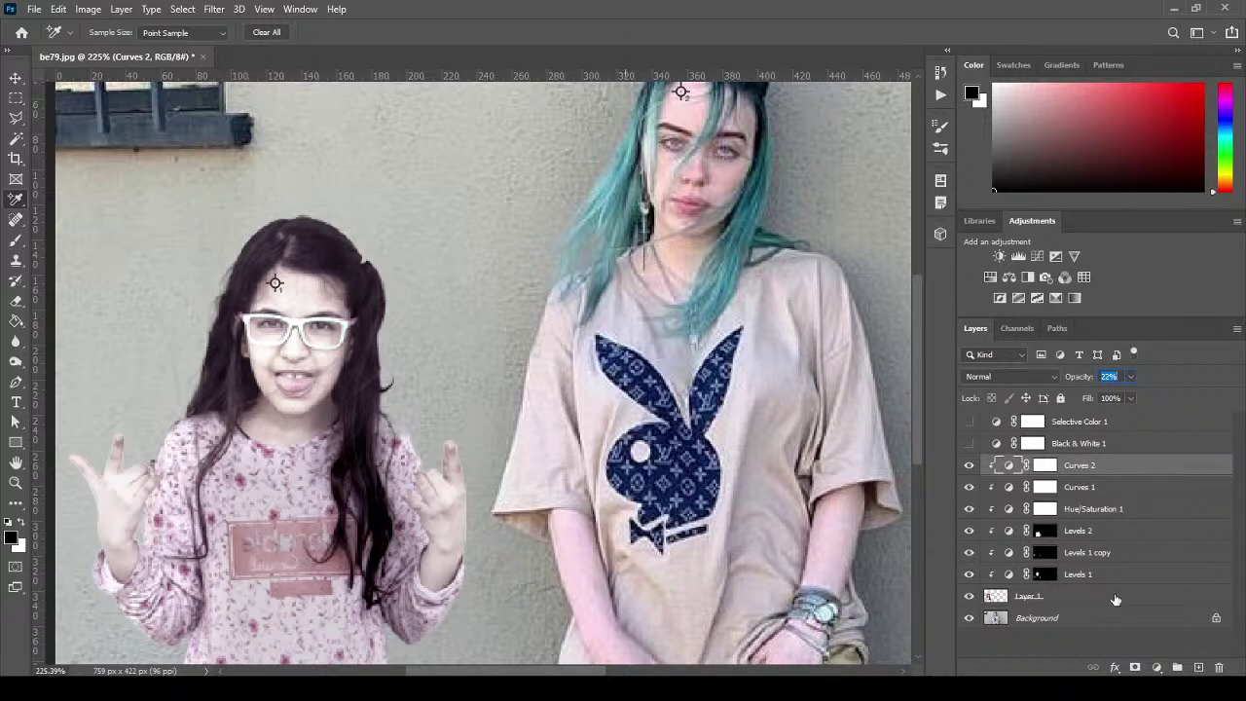
Delete the Selective Color 1 and Black & White 1 check layers.
click(1115, 598)
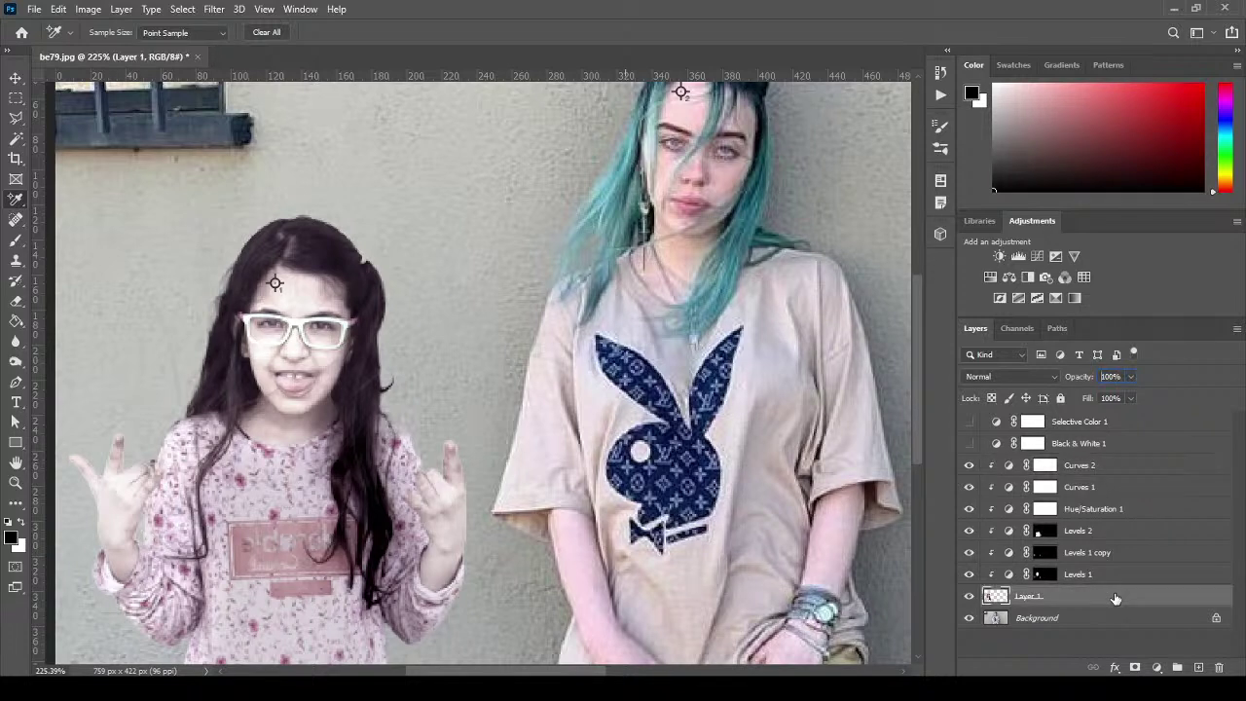
shift+click(1172, 471)
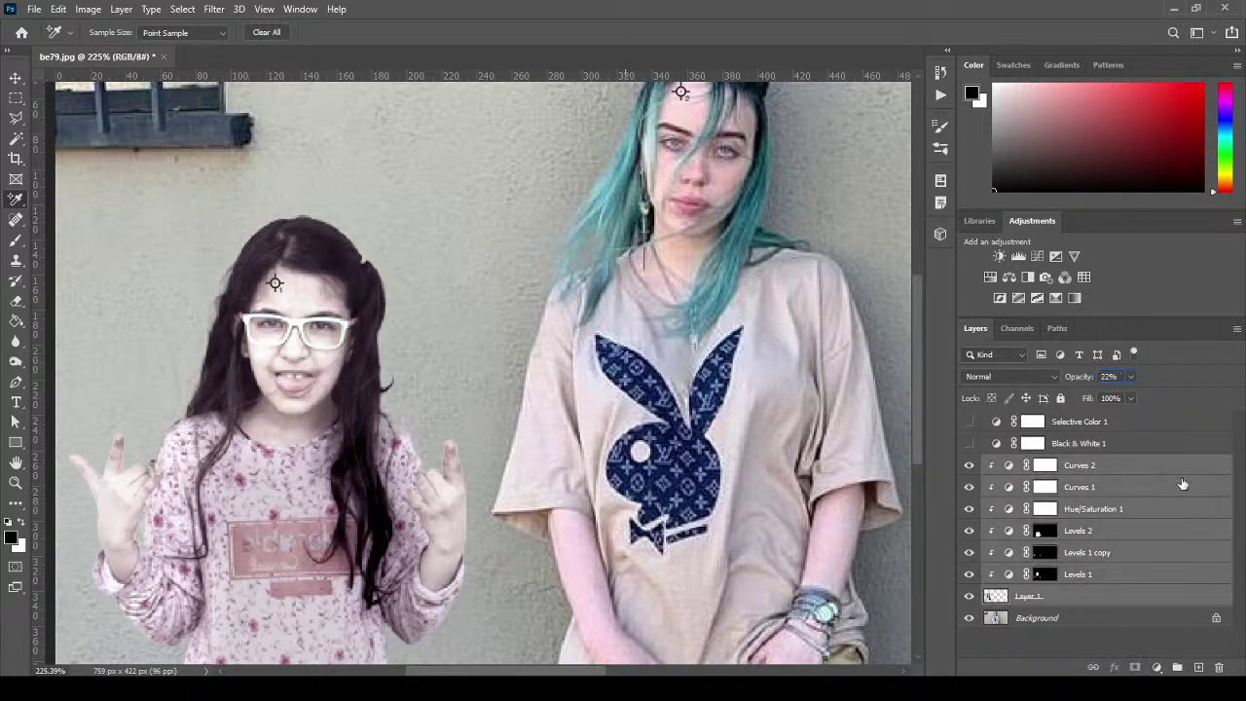
click(1142, 427)
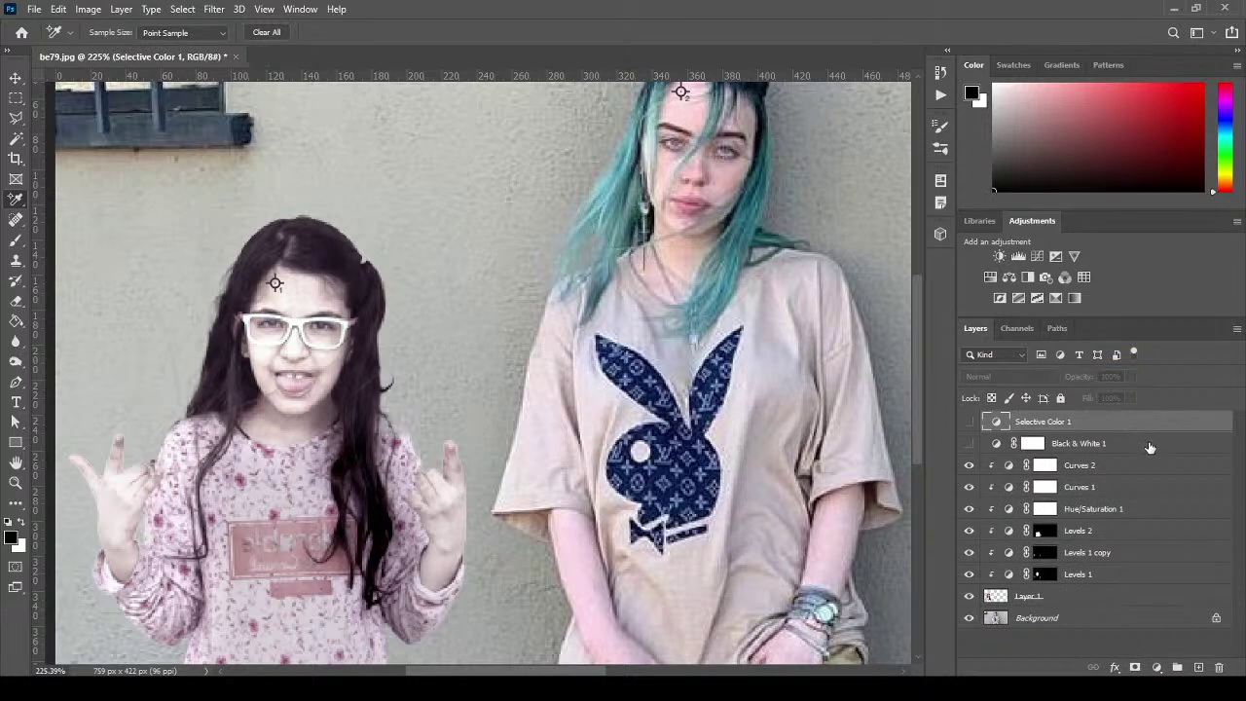
key(Delete)
click(1143, 429)
key(Delete)
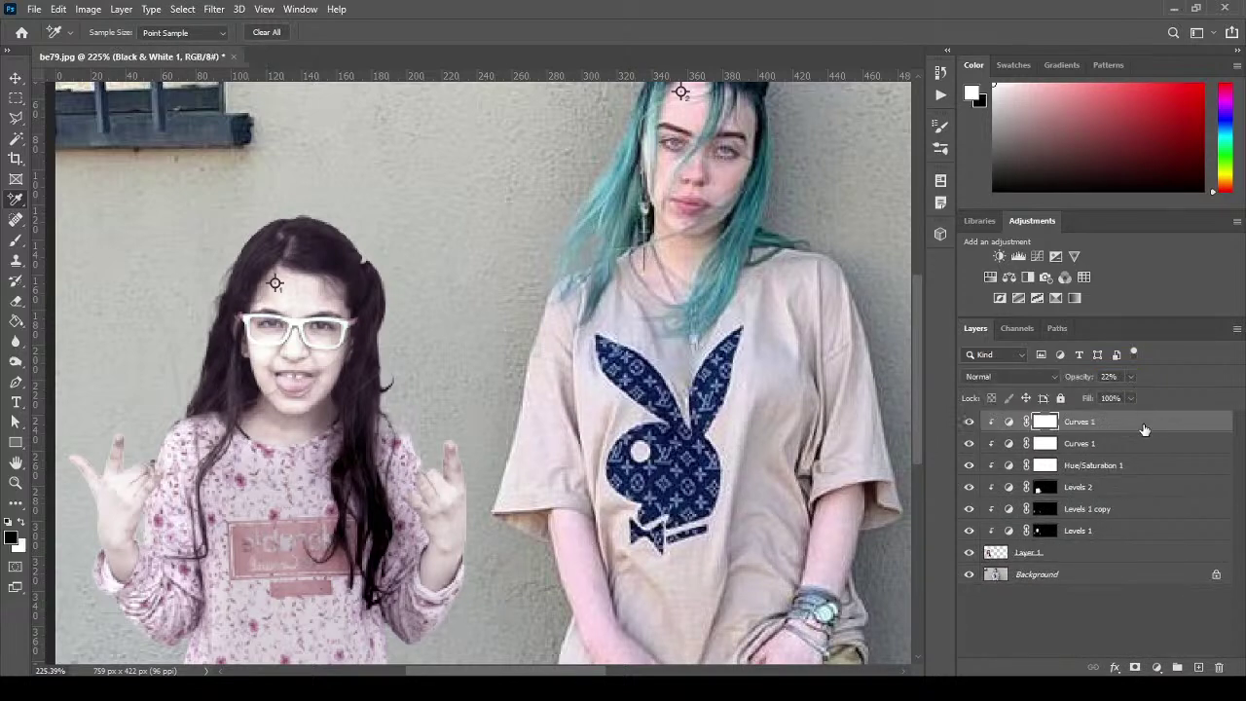
Group Layer 1 together with all the adjustment layers clipped to it.
key(x)
shift+click(1151, 554)
drag(1151, 556, 1176, 667)
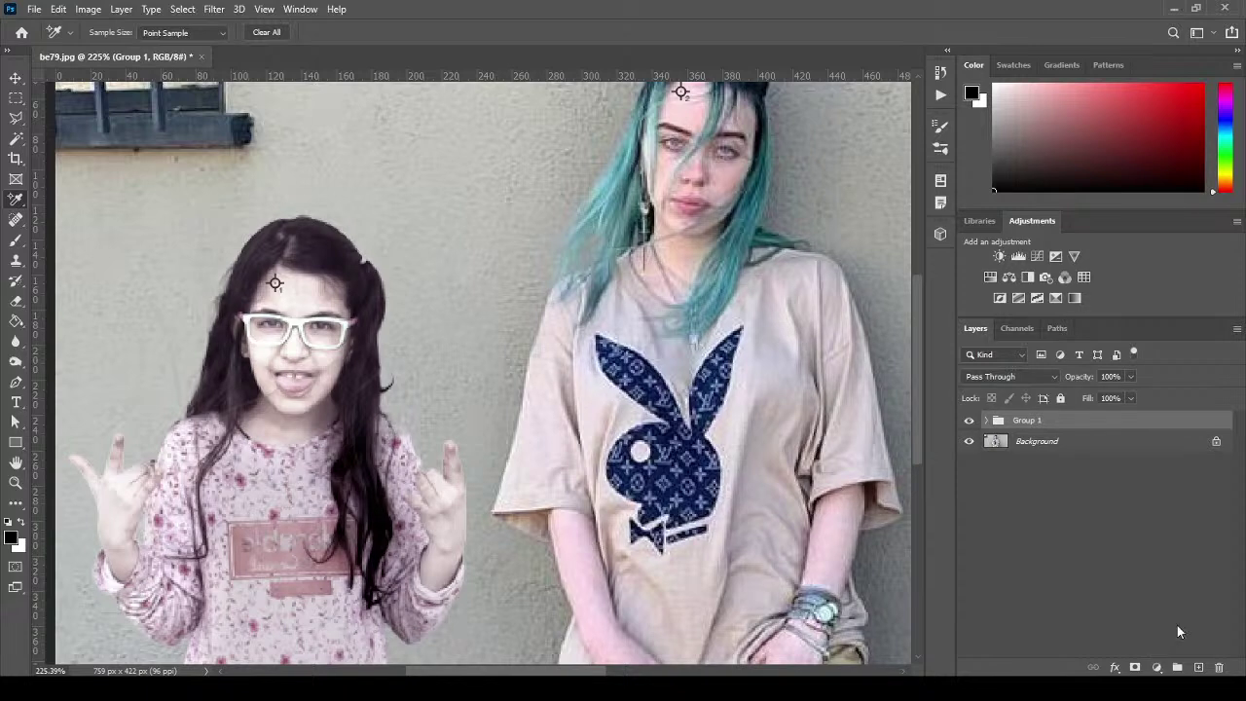
Duplicate Group 1 and merge the copy into a single layer, keeping the original group hidden.
drag(1117, 428, 1189, 669)
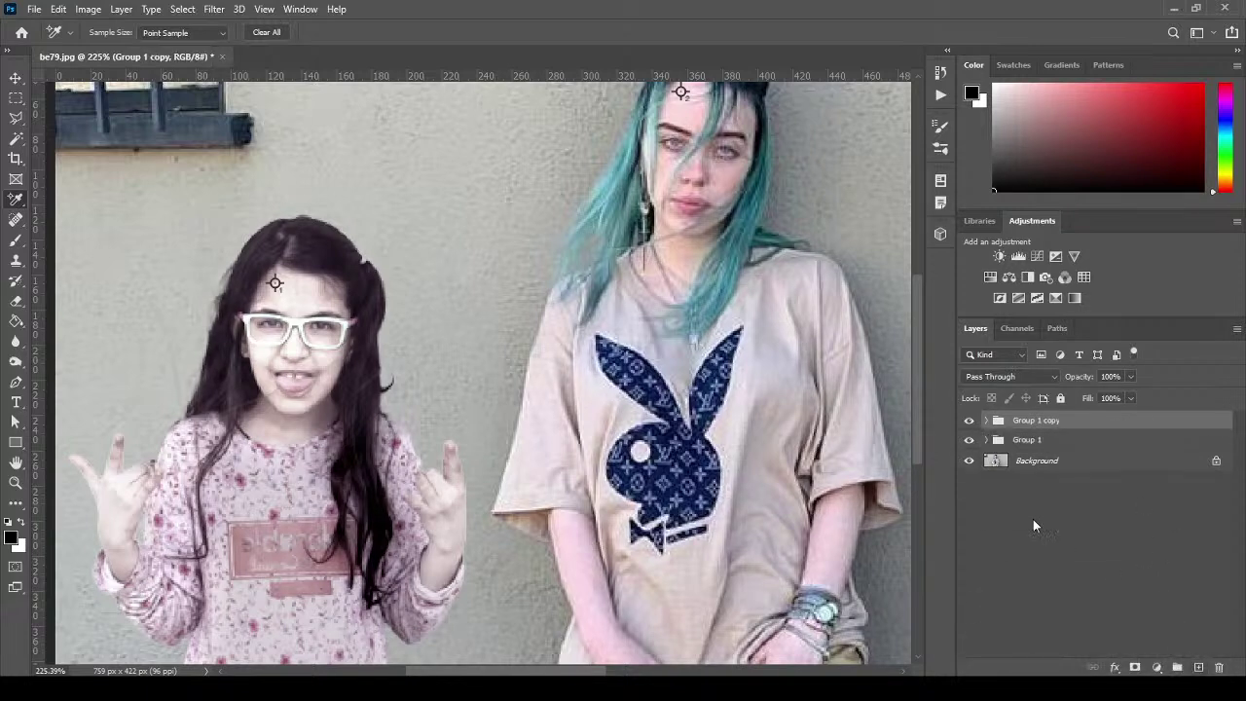
click(968, 440)
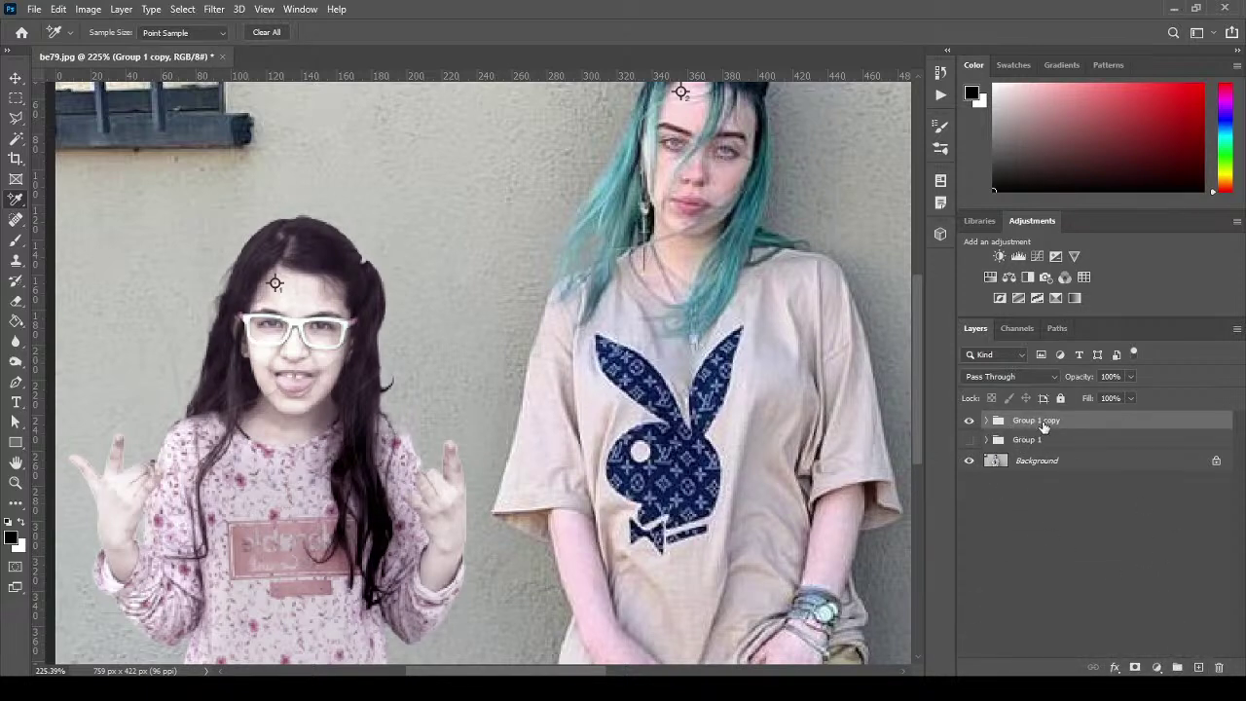
click(121, 9)
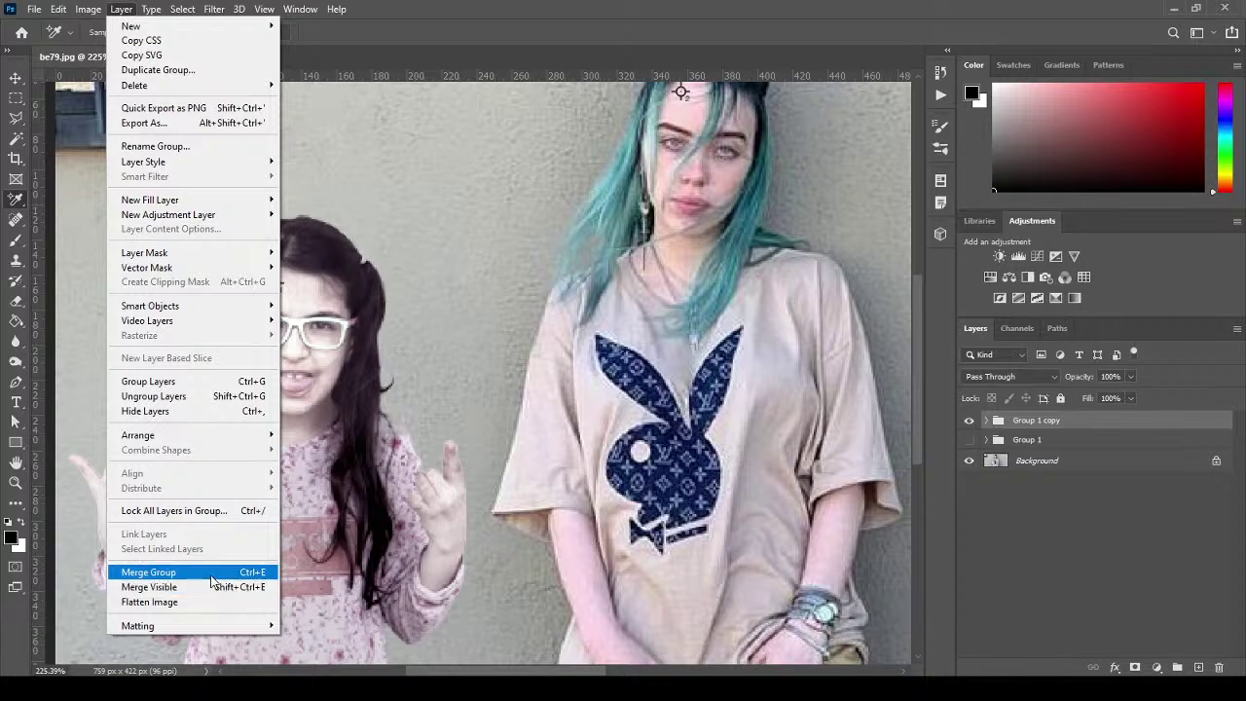
click(148, 572)
click(970, 421)
click(969, 422)
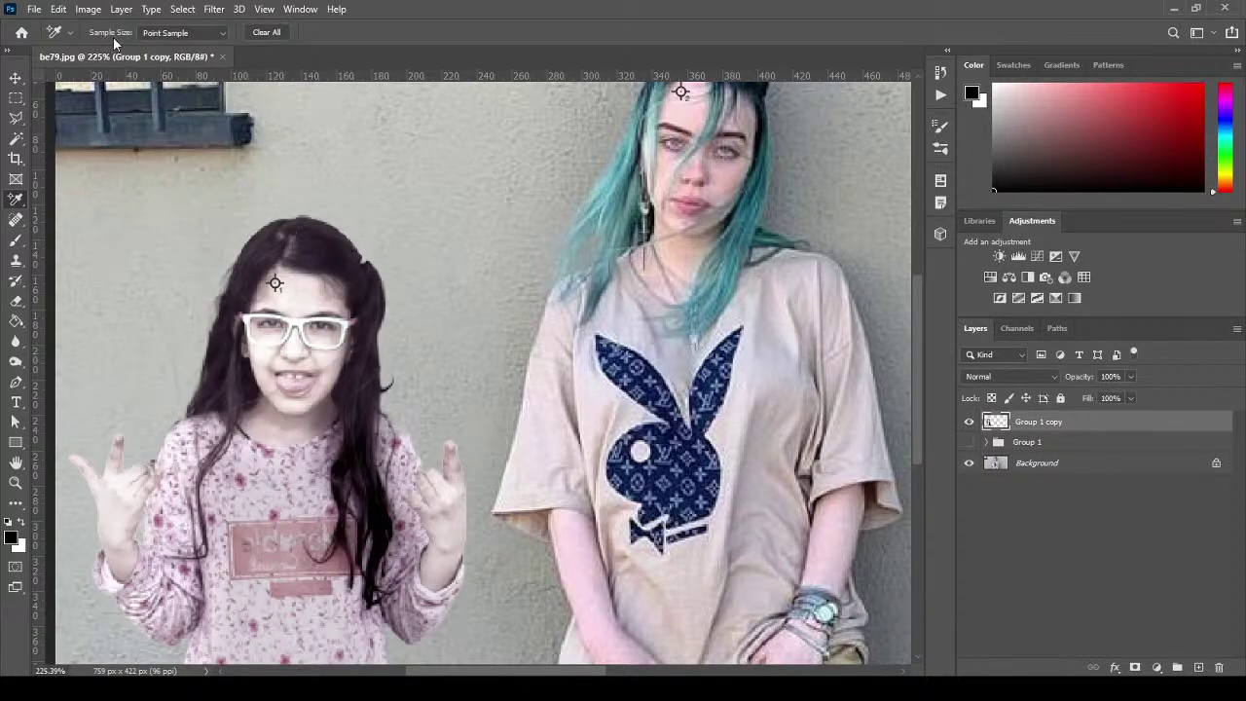
Start Match Color on the Group 1 copy layer, using the Background layer of be79.jpg as its source.
click(89, 9)
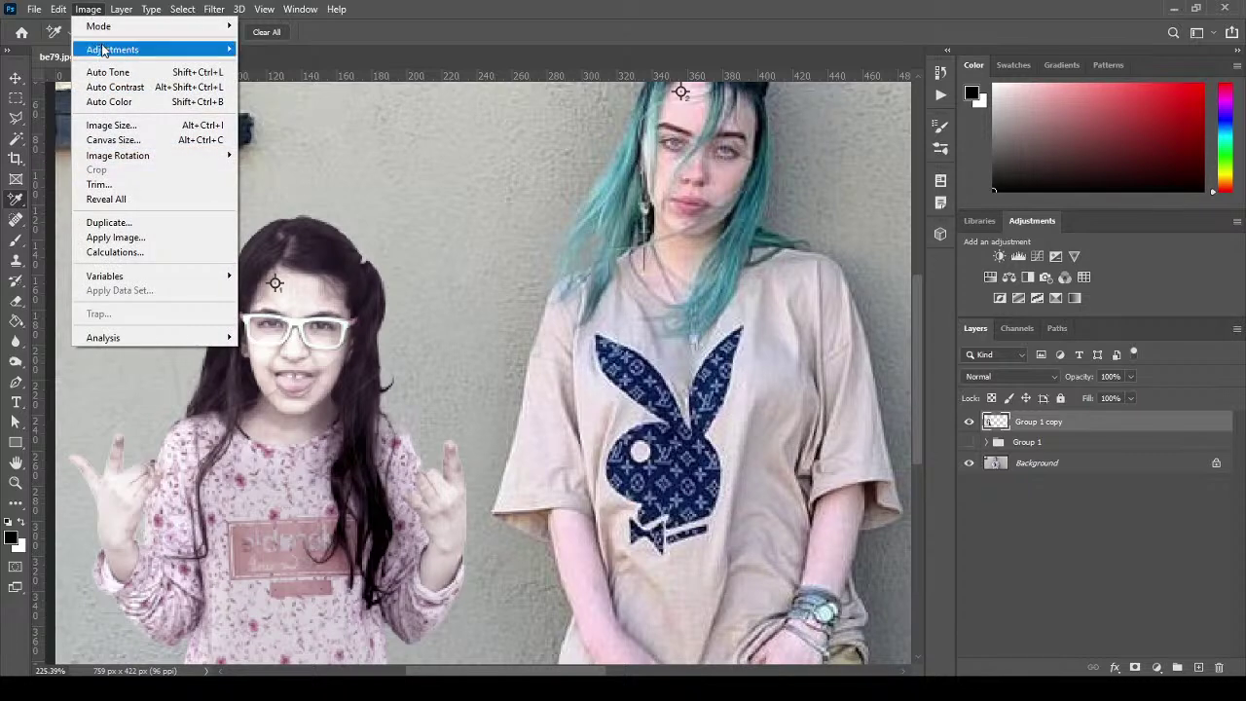
mouse_move(102, 51)
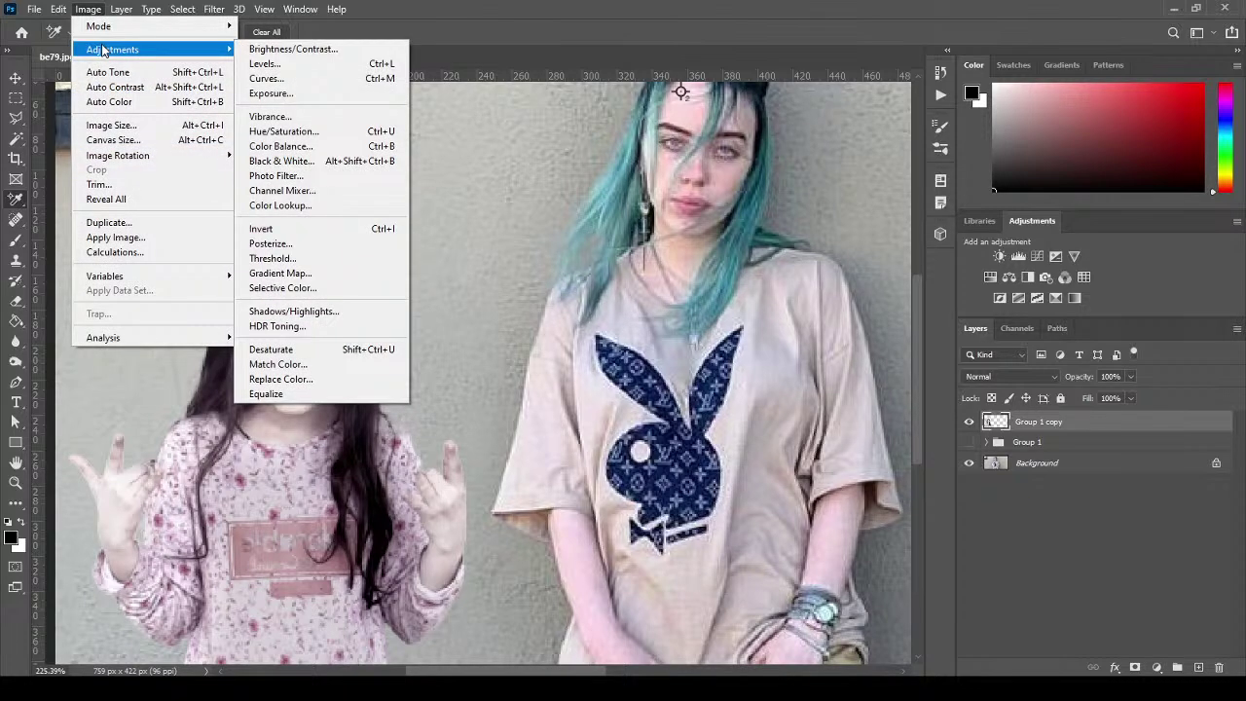
click(319, 364)
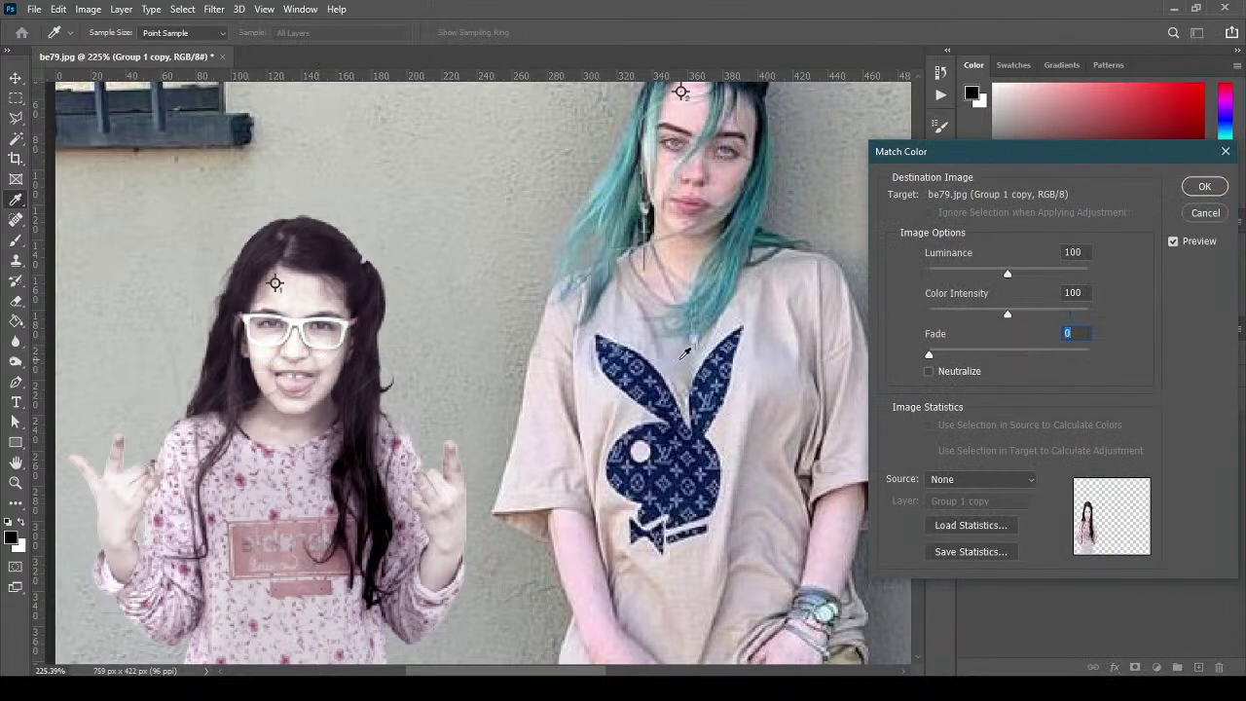
click(946, 481)
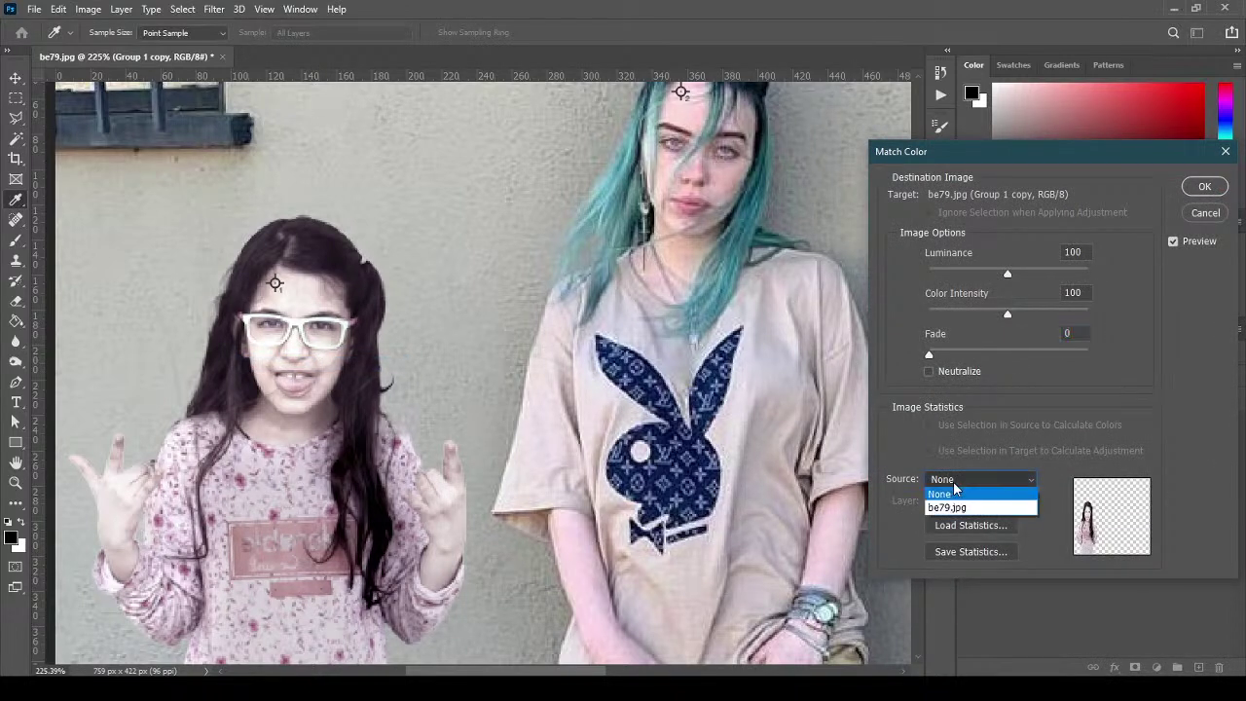
click(946, 507)
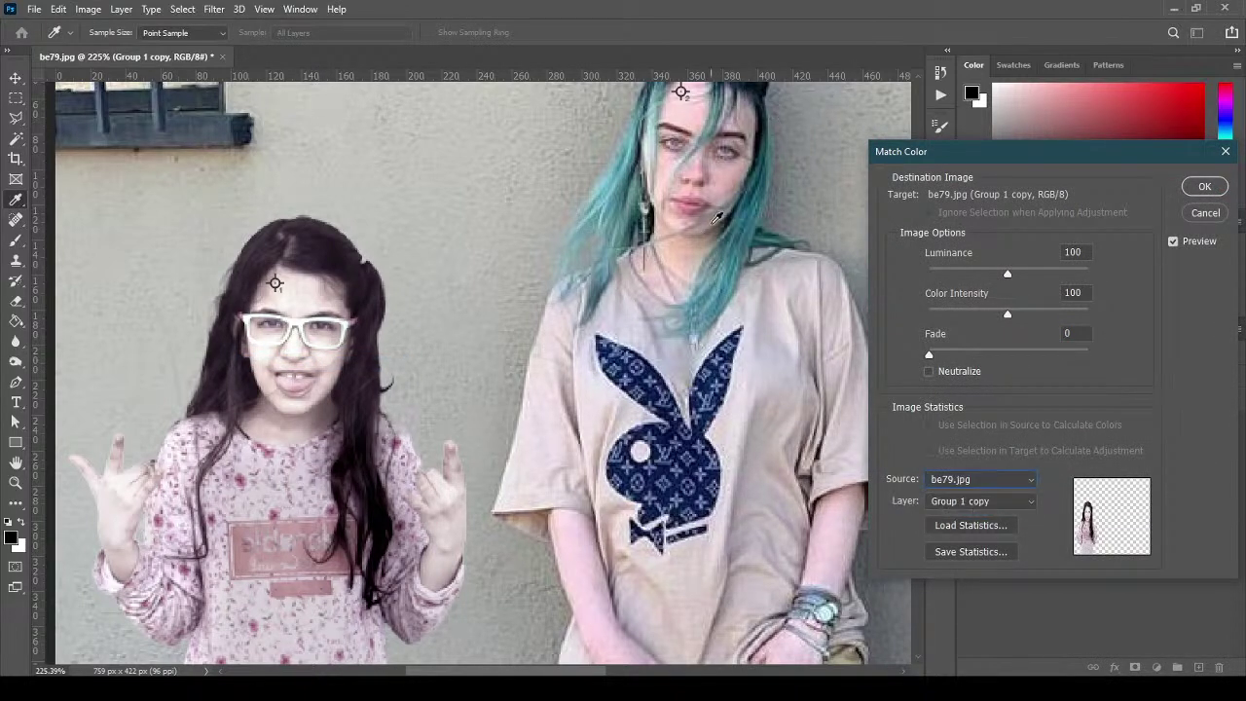
drag(1071, 170, 499, 185)
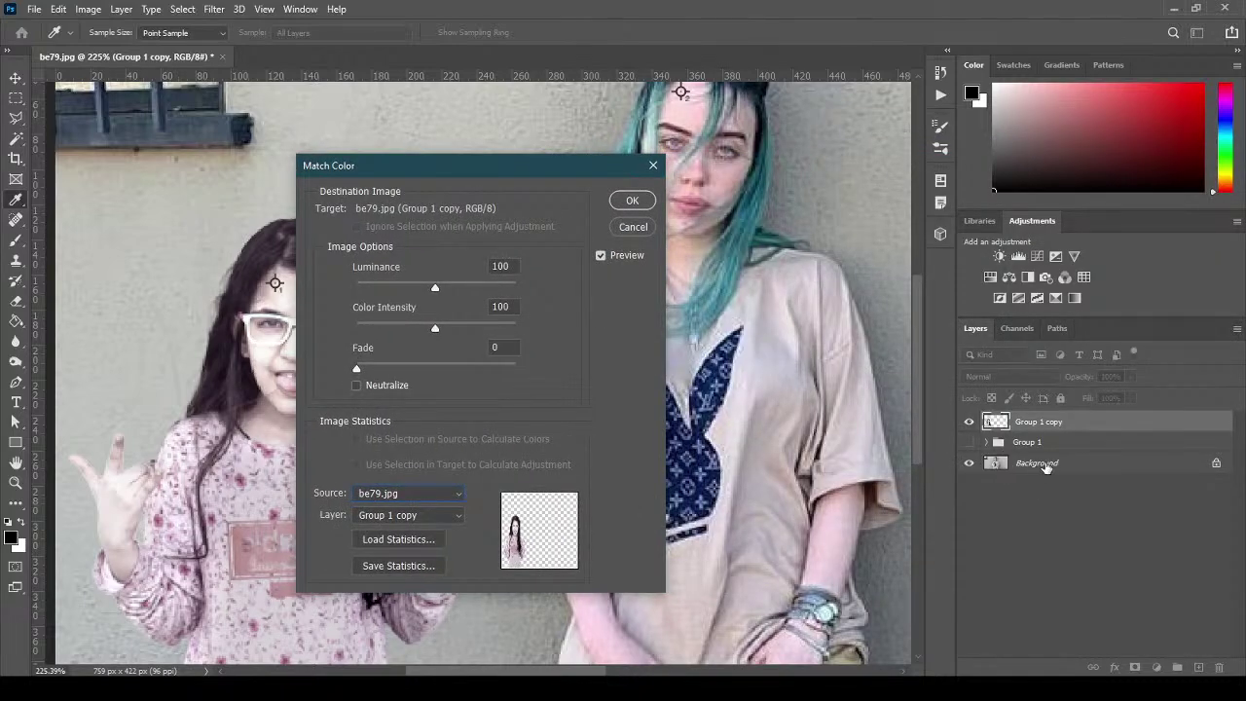
drag(520, 181, 651, 160)
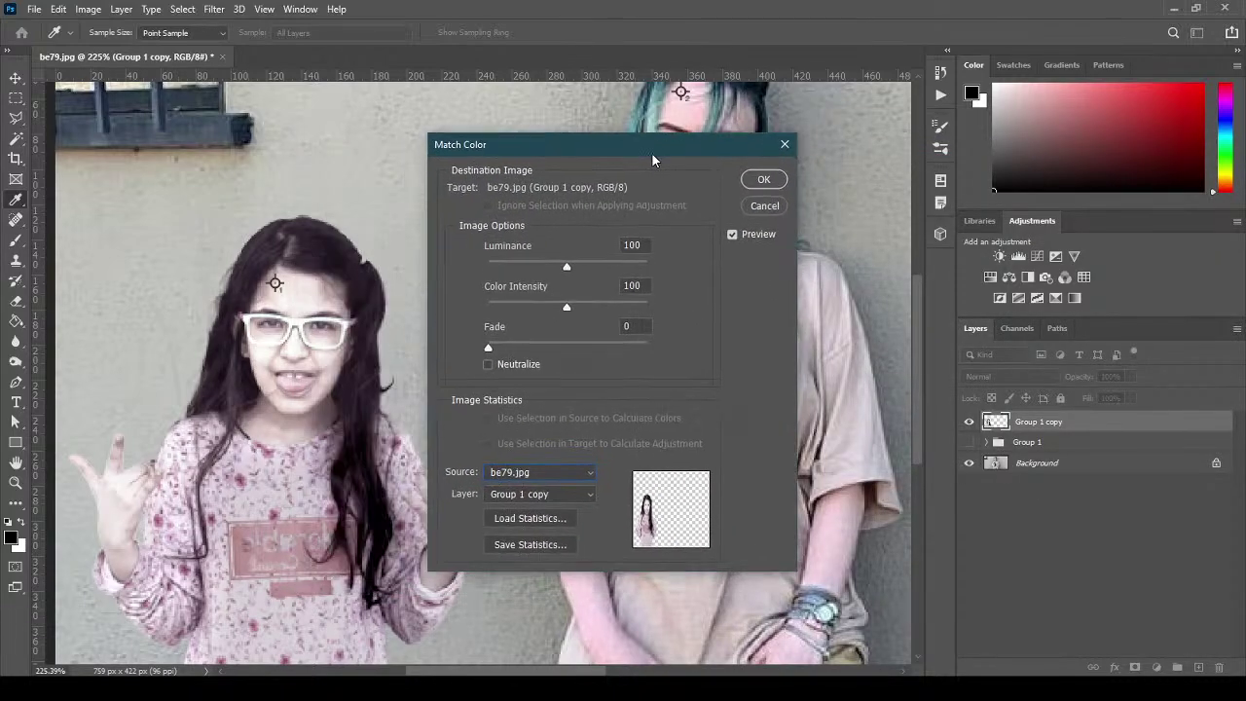
click(584, 494)
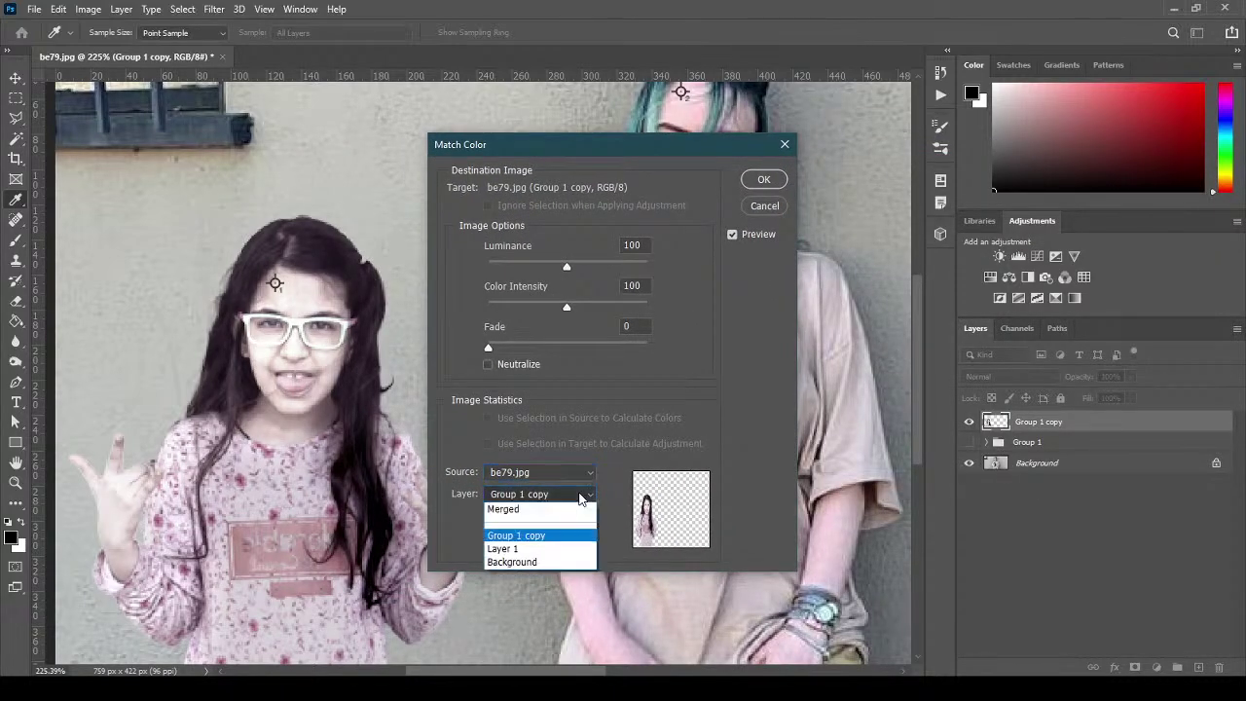
click(552, 562)
Apply the color match with Neutralize enabled, Luminance 91, Color Intensity 56 and Fade 57.
drag(614, 144, 587, 184)
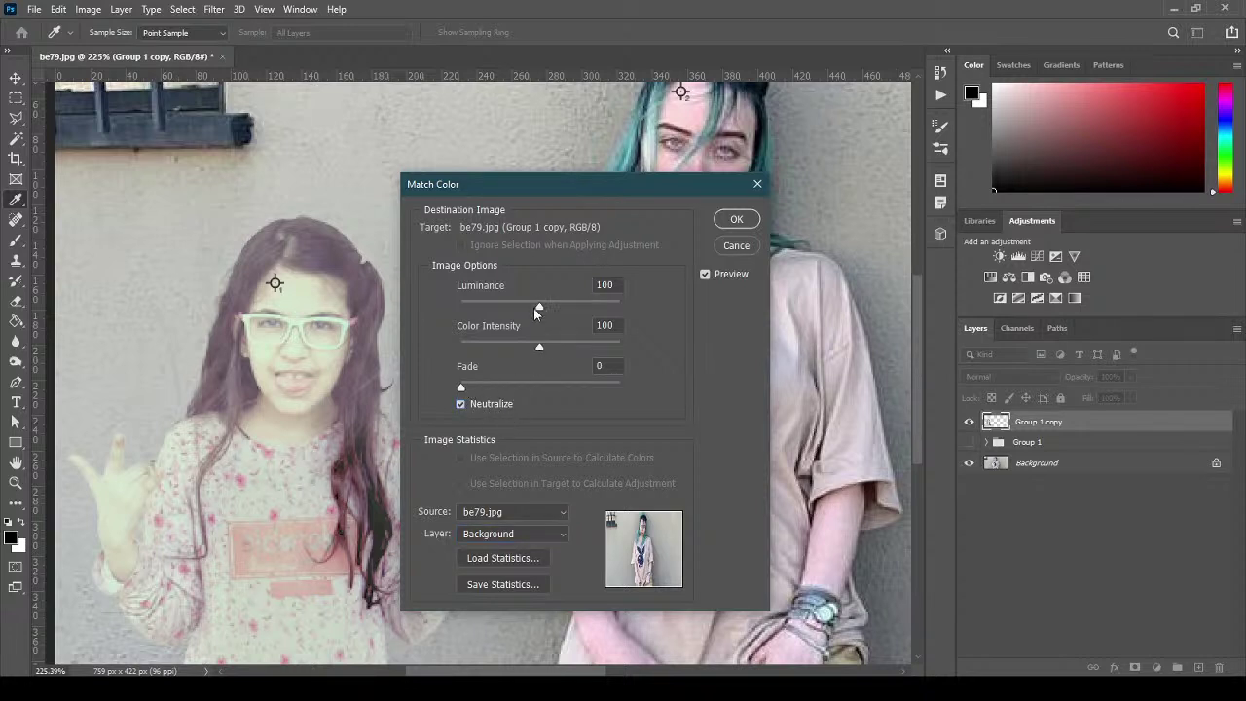
drag(460, 385, 519, 351)
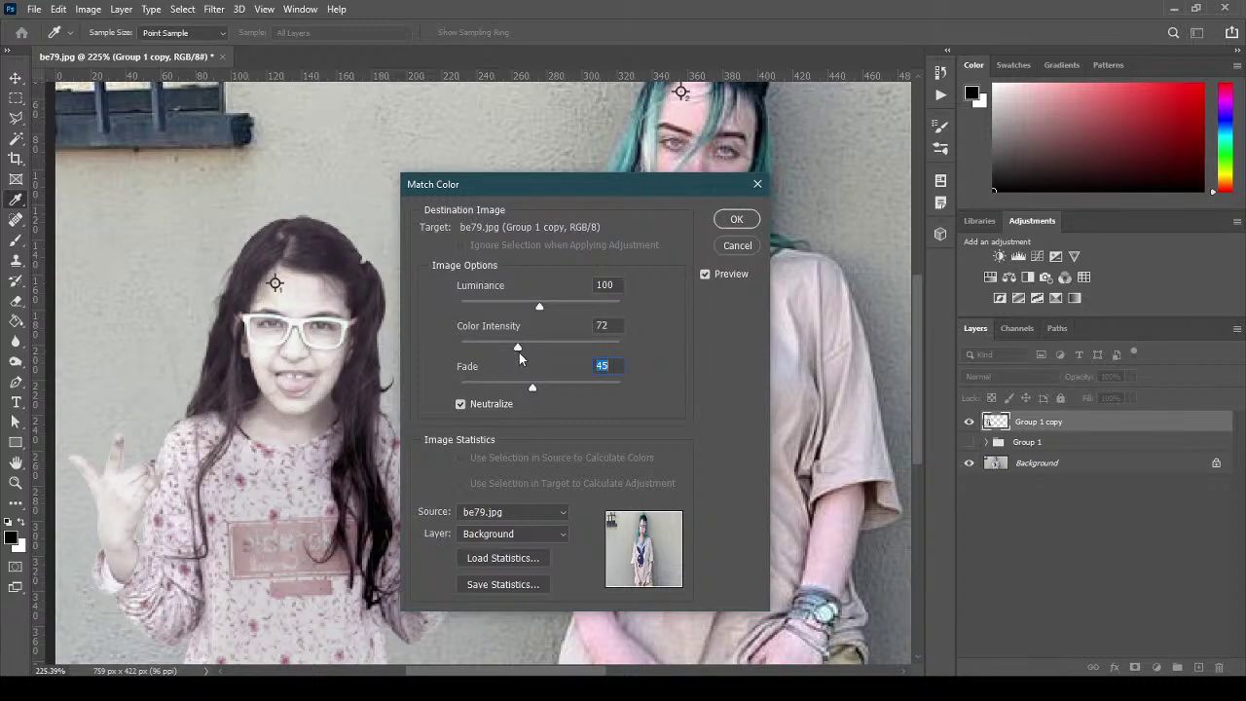
drag(539, 305, 552, 392)
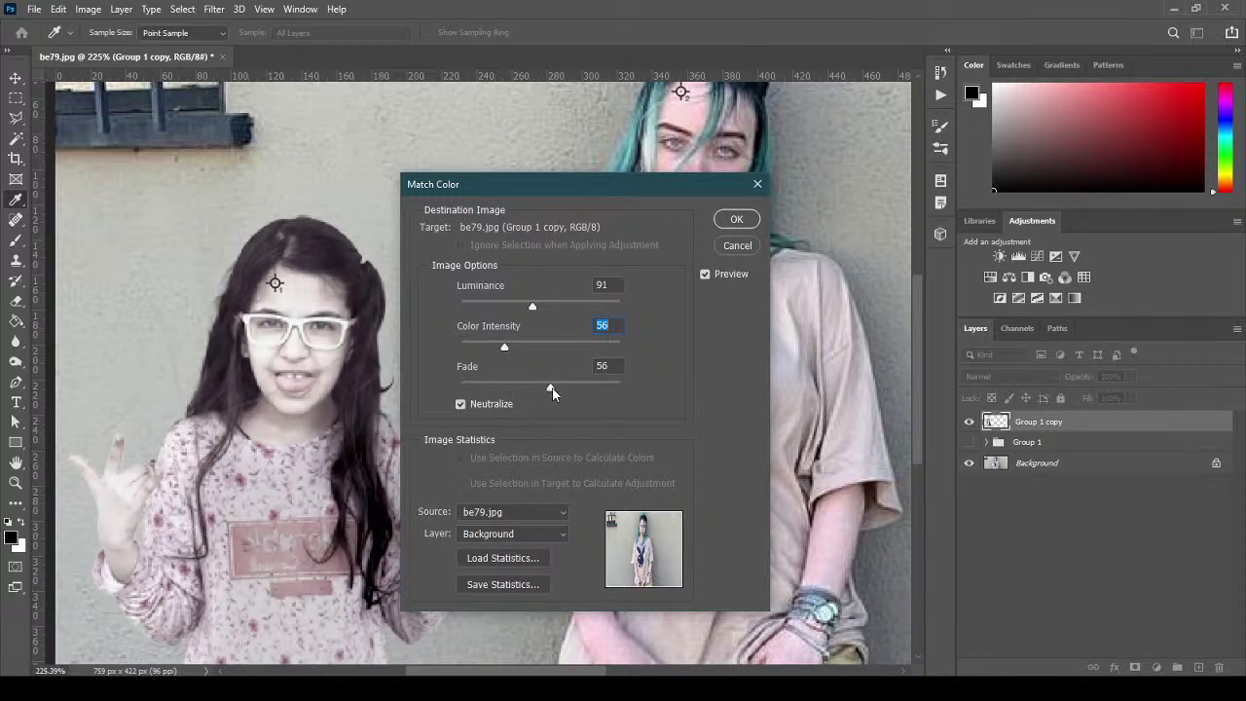
drag(580, 184, 615, 207)
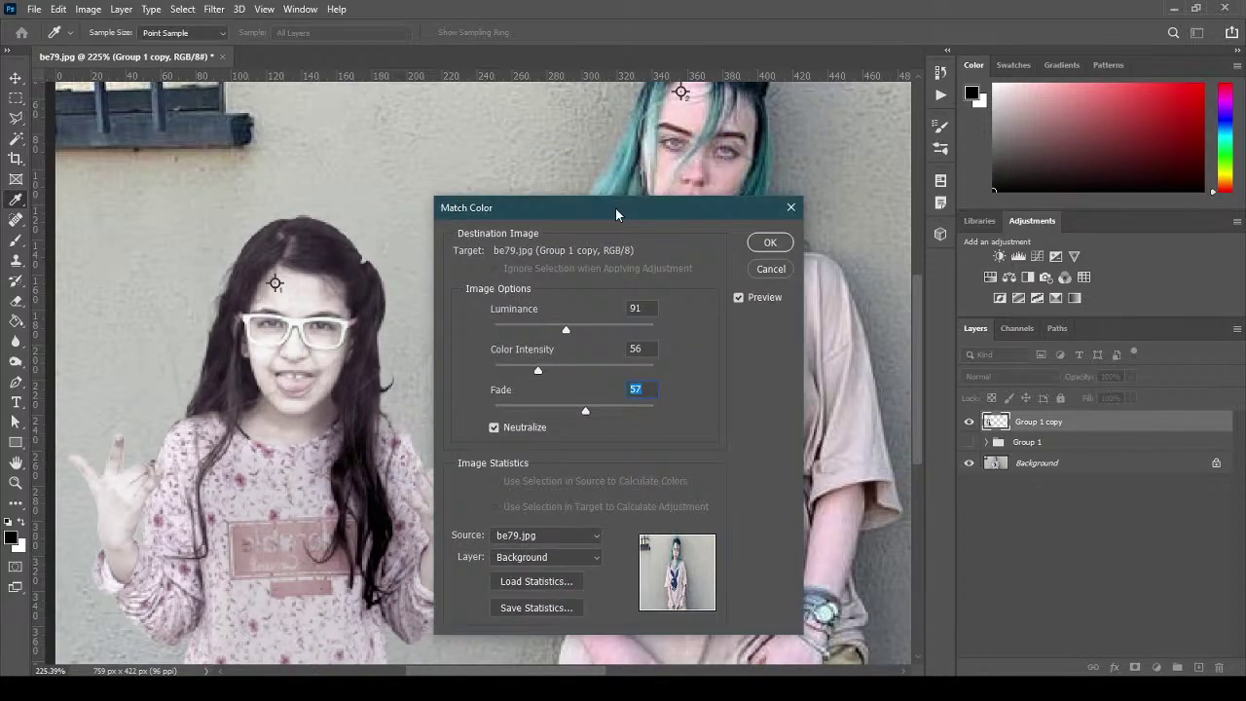
click(771, 243)
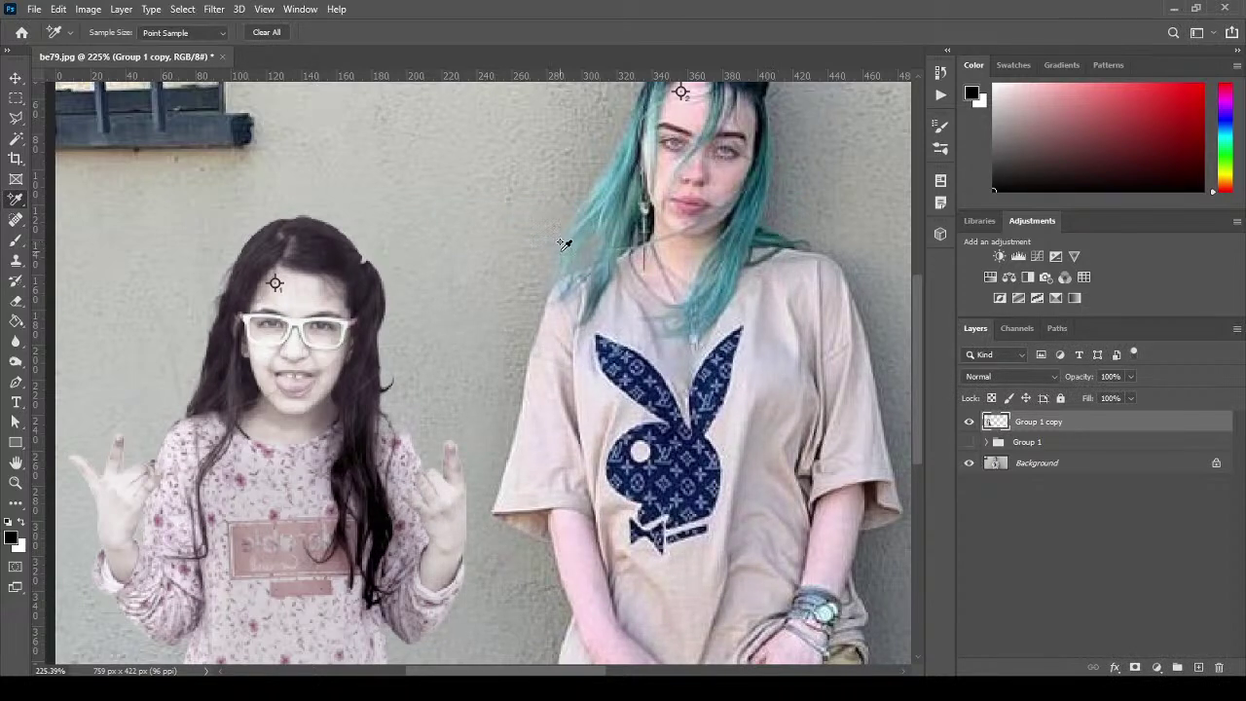
Choose the Blur Tool and set its strength to 50%.
drag(369, 502, 447, 431)
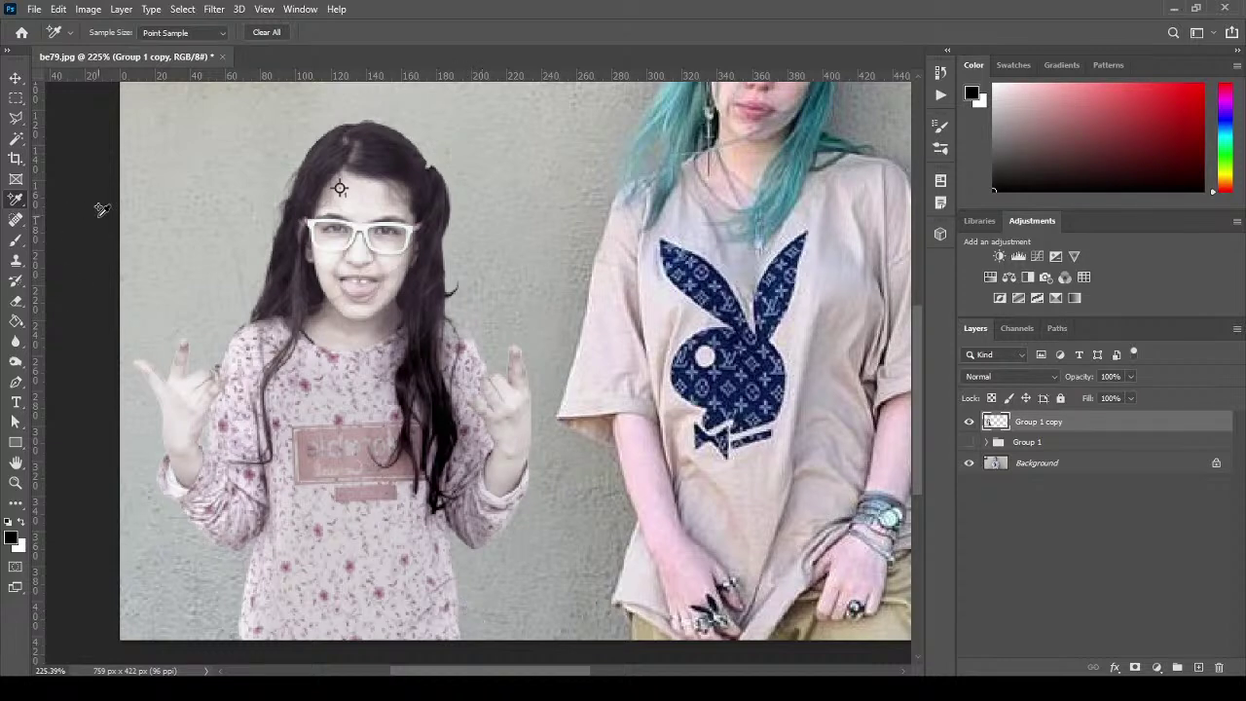
click(17, 343)
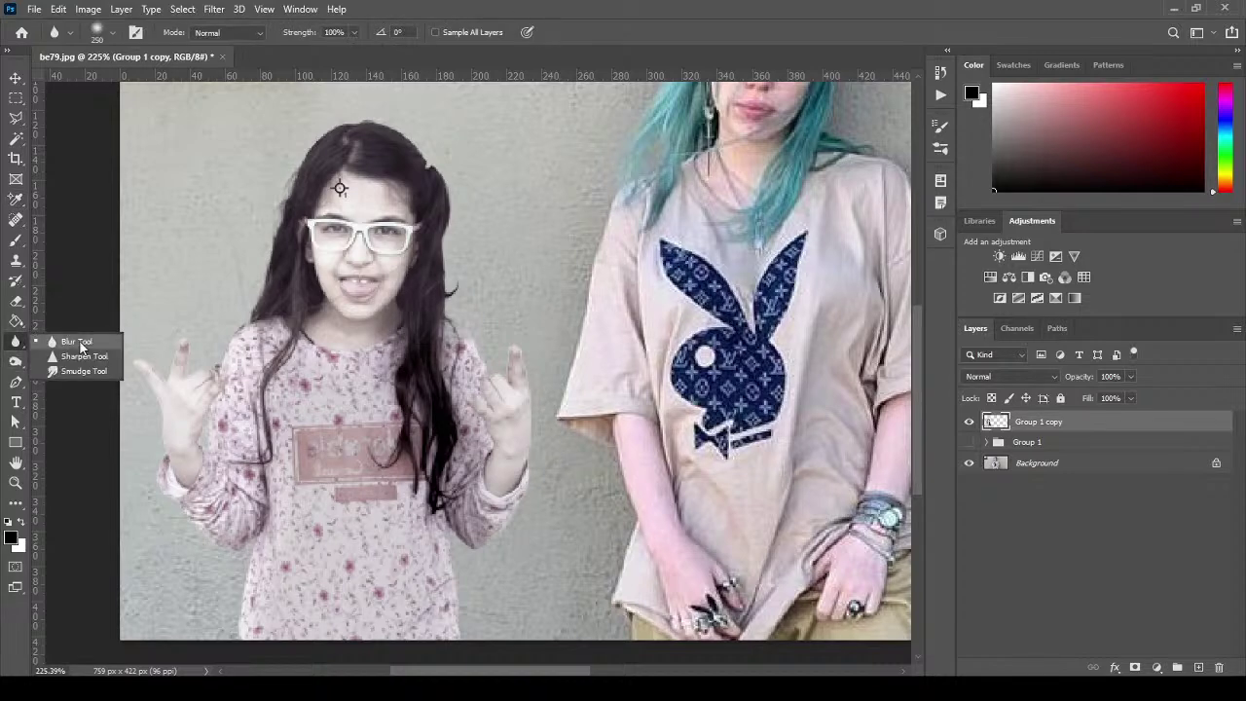
click(68, 342)
click(338, 32)
text(50)
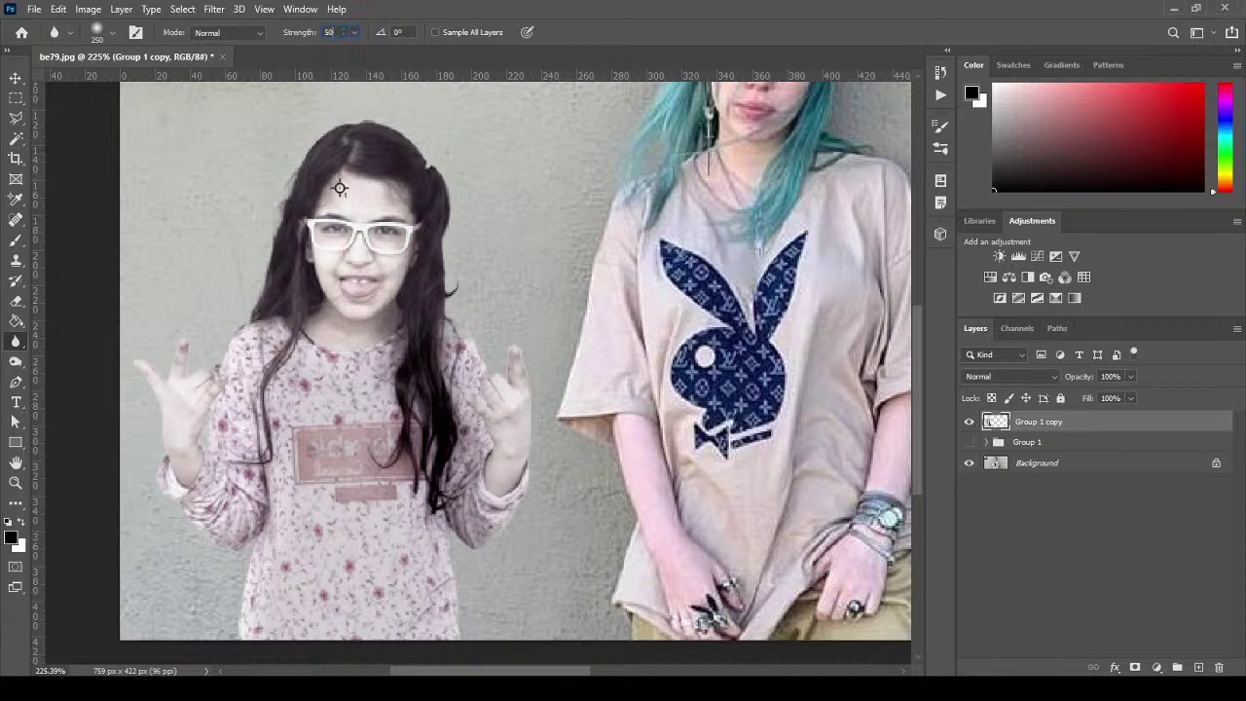
key(Return)
Reduce the blur brush to 15 px and its strength to 25%, and soften the outline of the added girl.
key(bracketleft)
key(bracketleft)
key(bracketleft)
key(bracketleft)
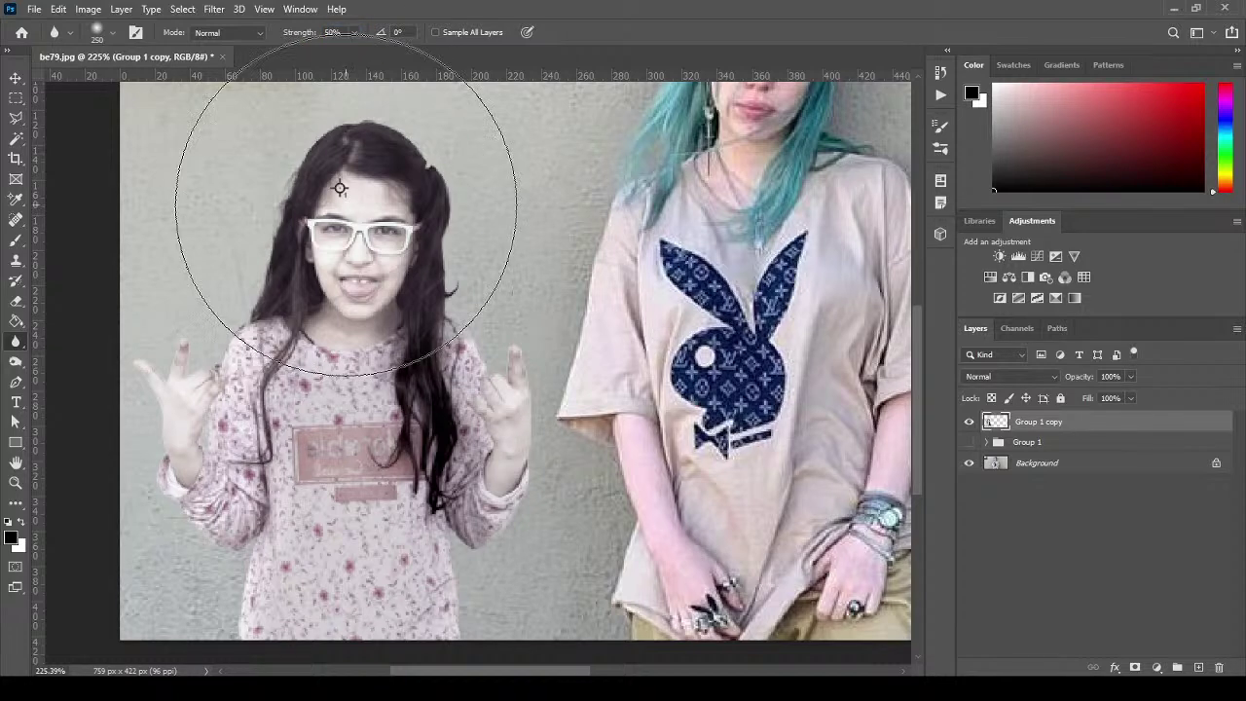
key(bracketleft)
key(bracketleft)
key(bracketleft)
key(bracketleft)
key(bracketleft)
key(bracketleft)
key(bracketleft)
key(bracketleft)
key(bracketleft)
key(bracketleft)
key(bracketleft)
key(bracketleft)
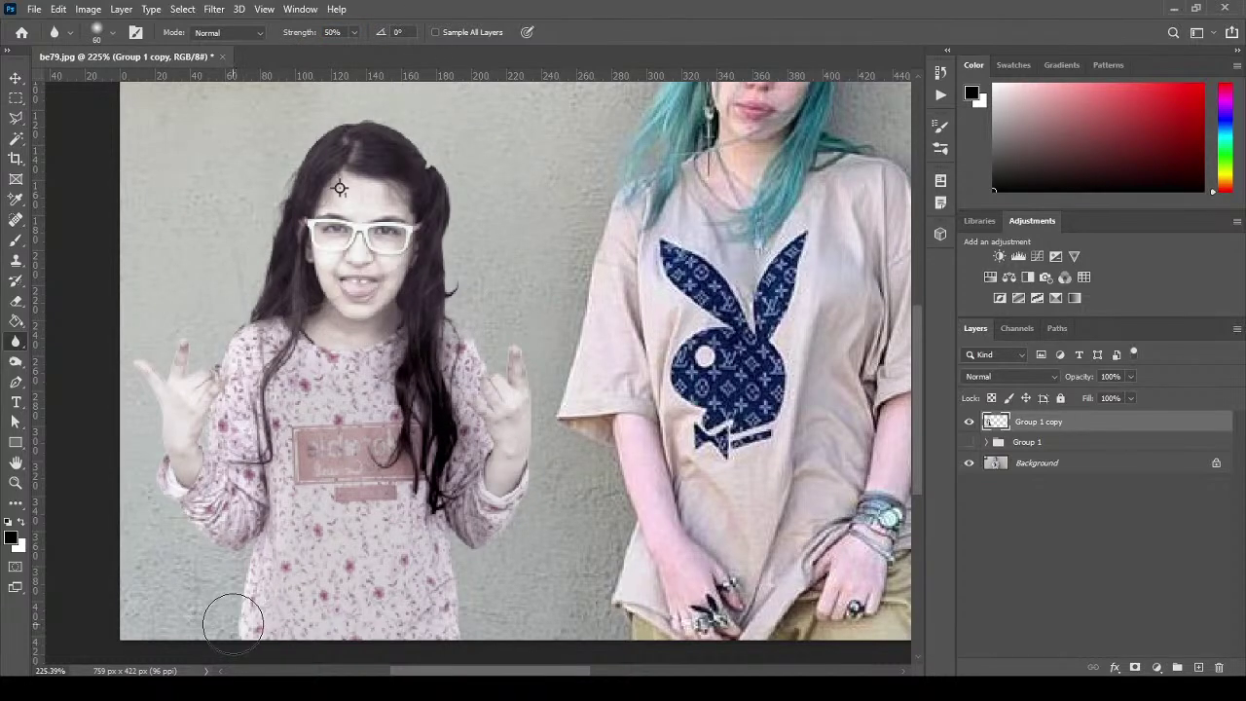
key(bracketleft)
click(303, 32)
mouse_move(236, 608)
mouse_down()
mouse_move(257, 537)
mouse_move(234, 554)
mouse_move(182, 525)
mouse_move(155, 483)
mouse_move(160, 419)
mouse_move(130, 356)
mouse_move(164, 380)
mouse_move(176, 336)
mouse_move(177, 347)
mouse_move(195, 342)
mouse_move(190, 372)
mouse_move(220, 368)
mouse_move(296, 156)
mouse_move(353, 115)
mouse_move(390, 123)
mouse_move(443, 169)
mouse_move(418, 139)
mouse_move(465, 188)
mouse_move(451, 191)
mouse_move(449, 313)
mouse_move(491, 370)
mouse_move(503, 374)
mouse_move(512, 342)
mouse_move(529, 362)
mouse_move(533, 471)
mouse_move(485, 552)
mouse_move(451, 551)
mouse_move(463, 634)
mouse_up()
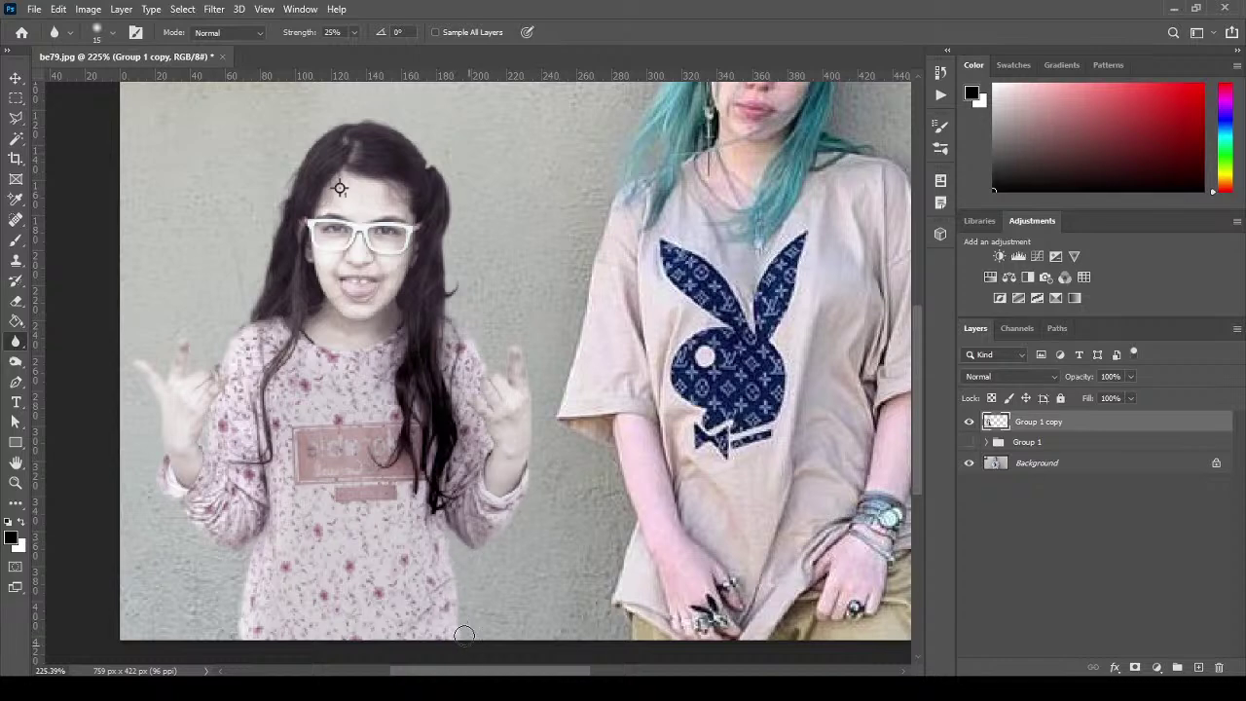
Delete the color samplers from both foreheads and close the sampler readouts.
click(16, 481)
right_click(335, 360)
click(363, 379)
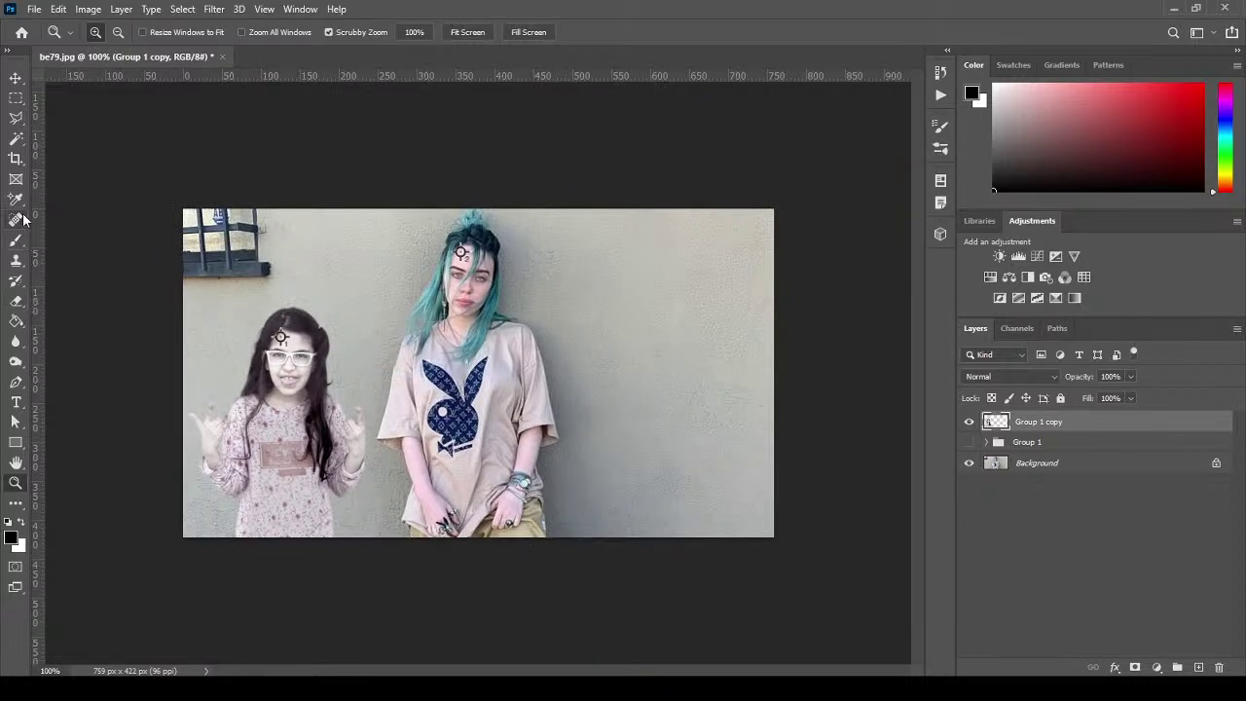
click(15, 199)
right_click(280, 341)
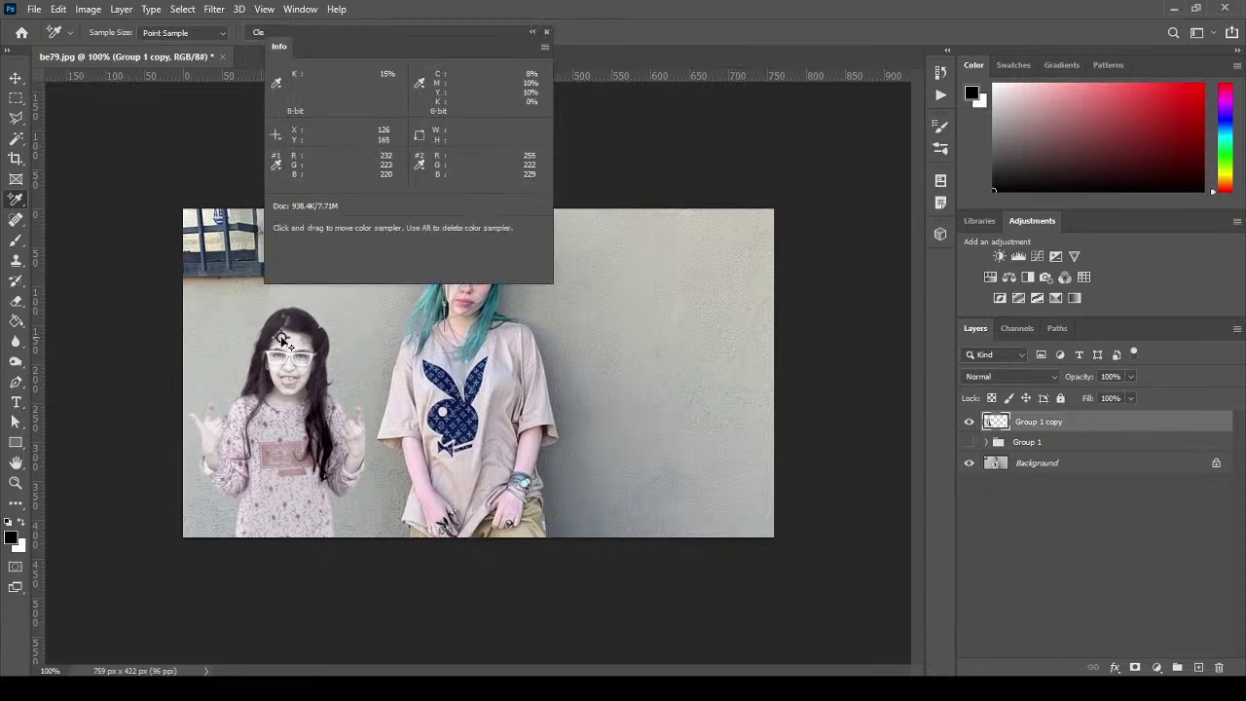
click(297, 346)
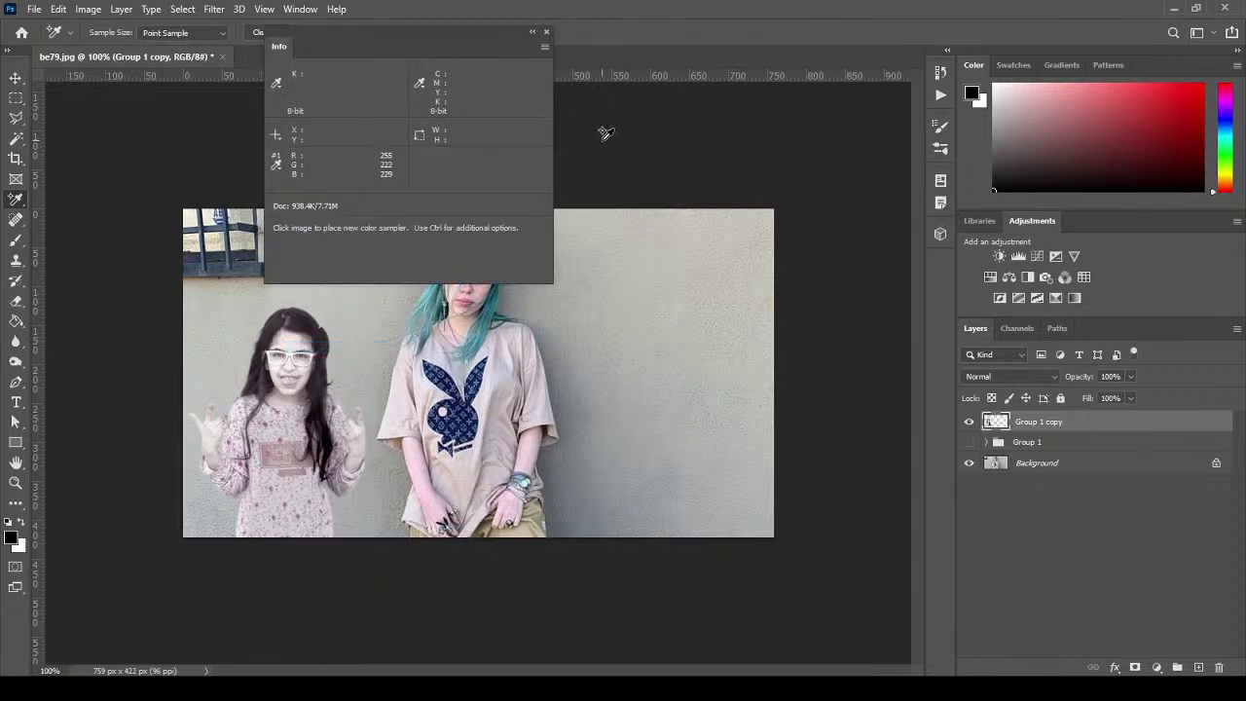
click(546, 32)
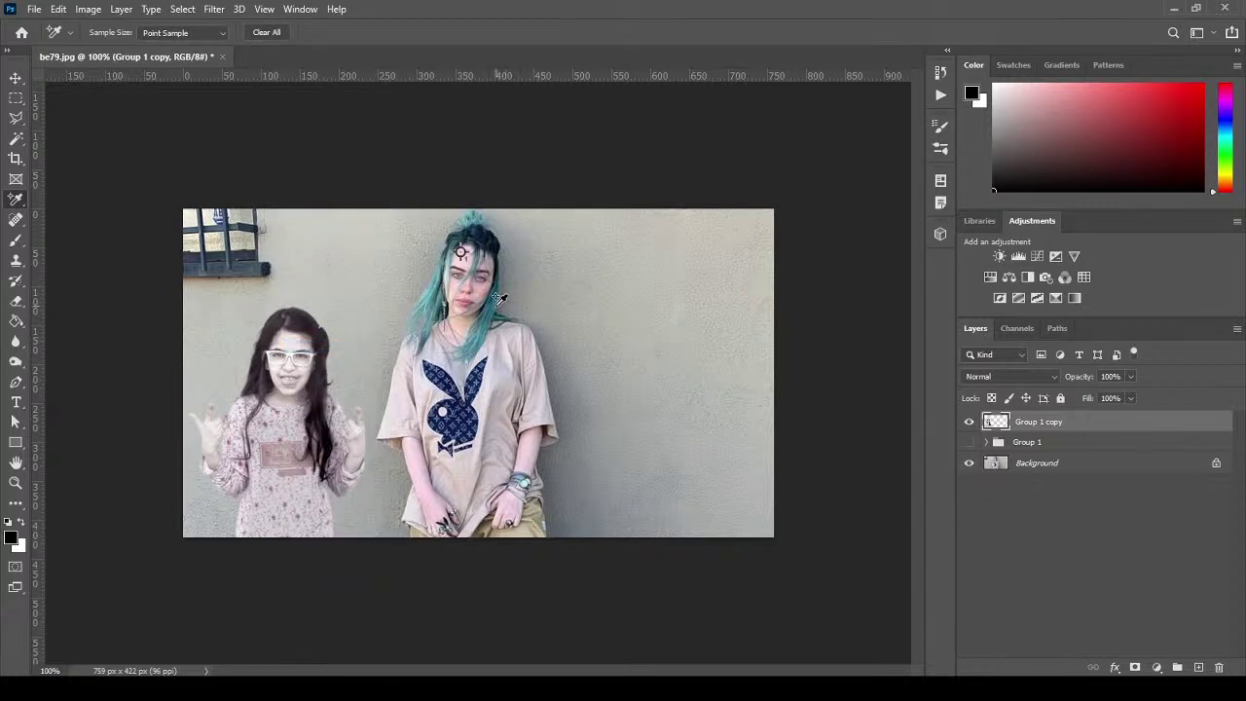
click(462, 253)
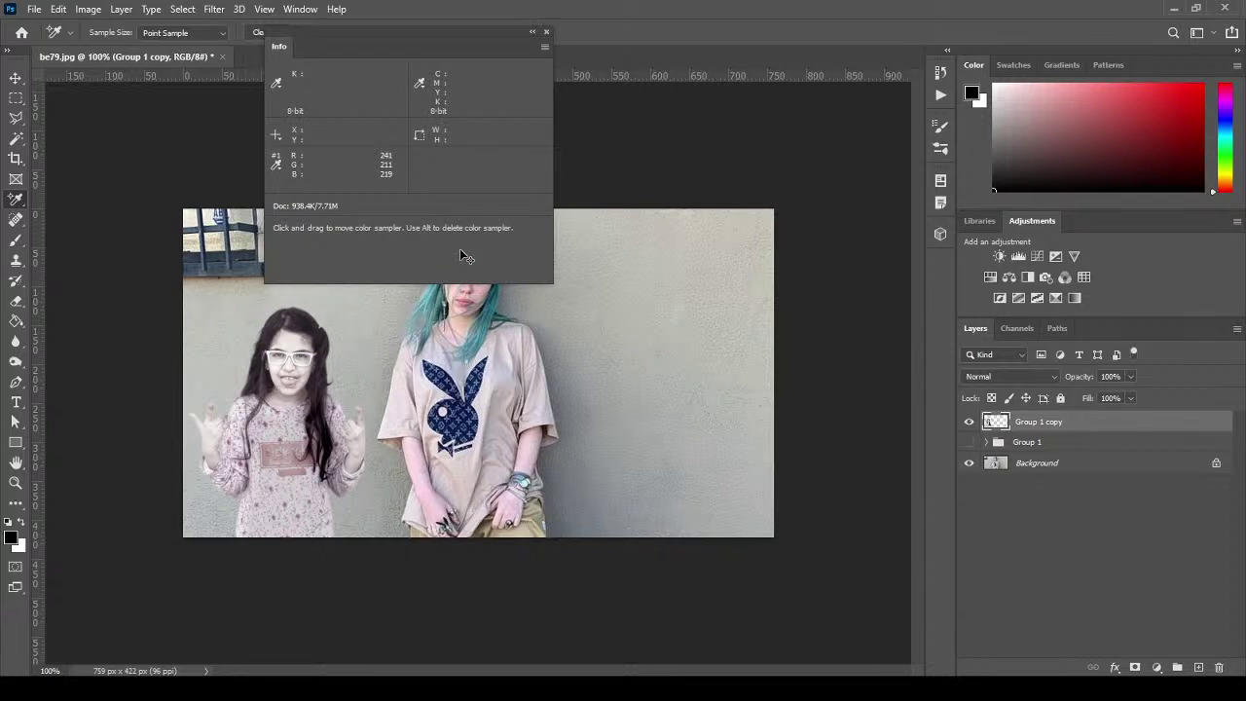
click(546, 33)
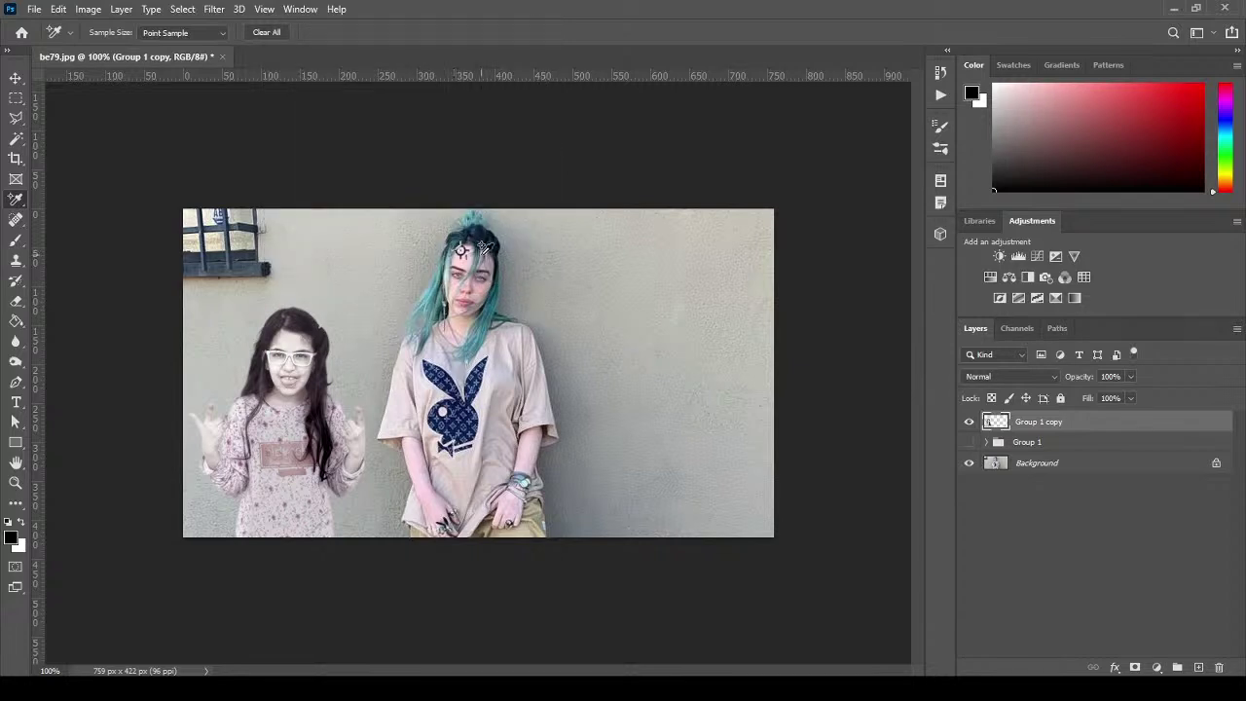
alt+click(465, 255)
click(547, 32)
Duplicate the Group 1 copy layer and stretch the lower copy horizontally to about 113% width.
drag(1162, 428, 1198, 666)
click(1097, 442)
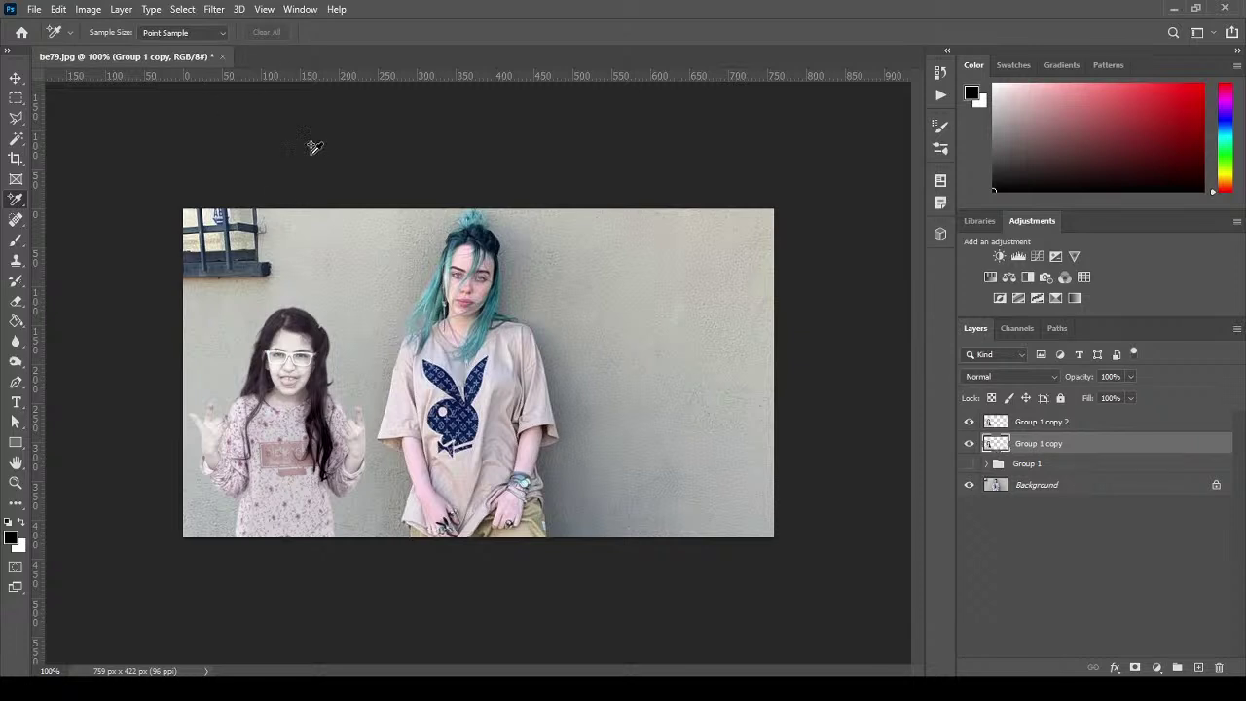
key(ctrl+t)
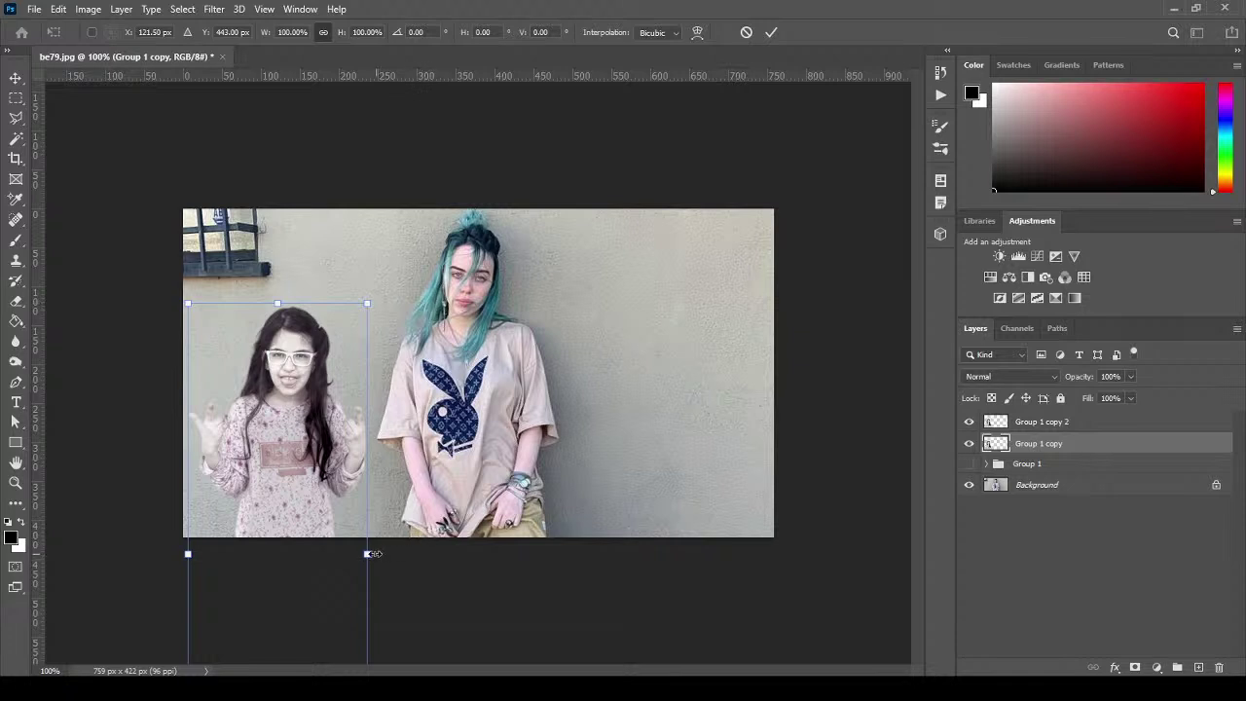
drag(367, 554, 394, 561)
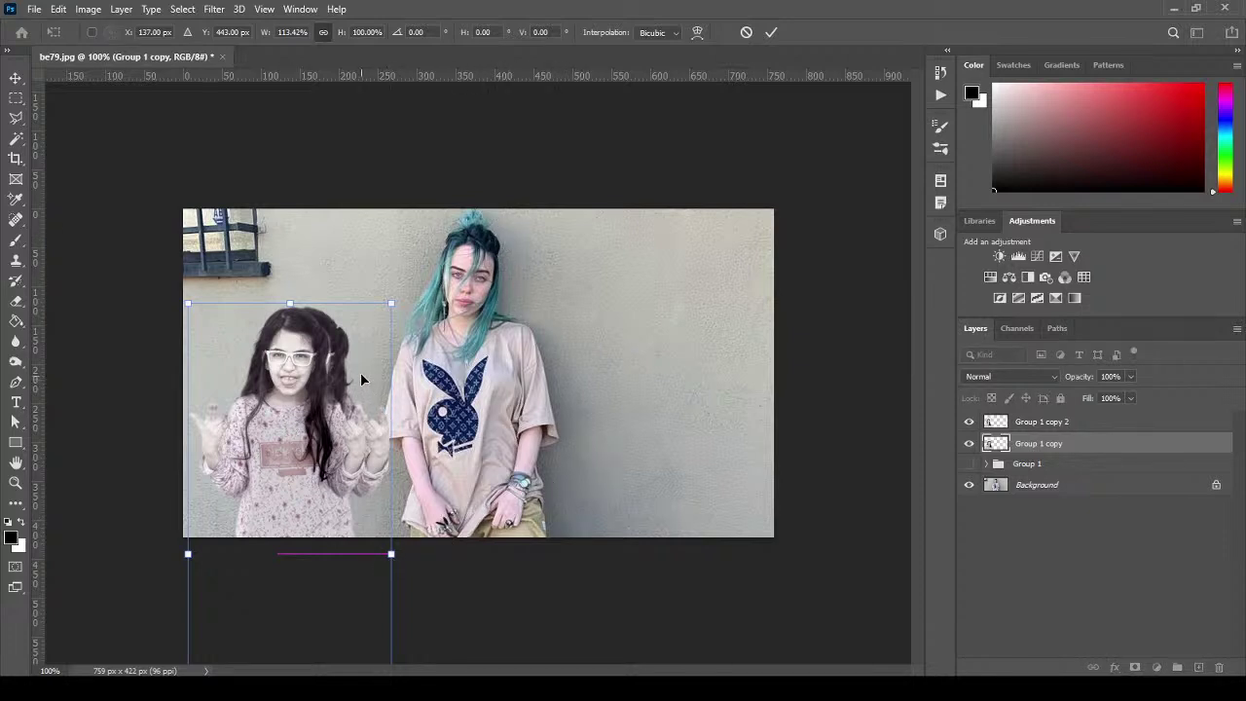
key(Return)
key(i)
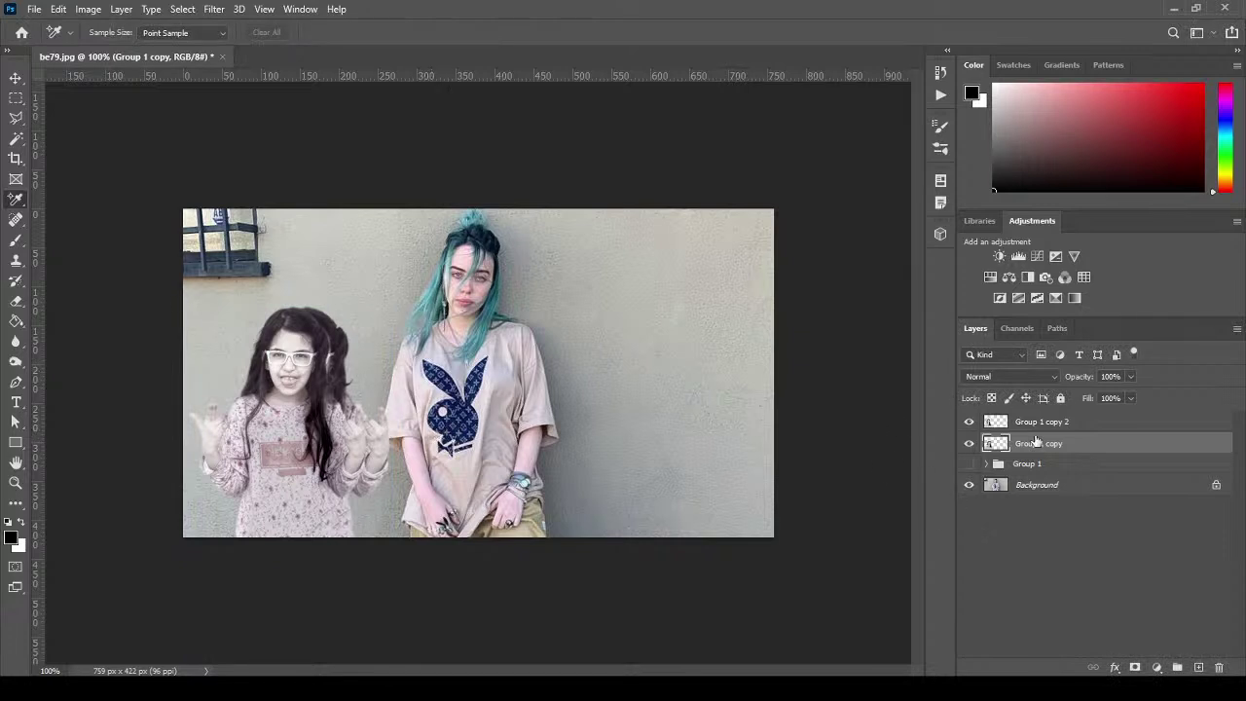
Apply a solid black (000000) Color Overlay to the stretched Group 1 copy layer.
double_click(1220, 450)
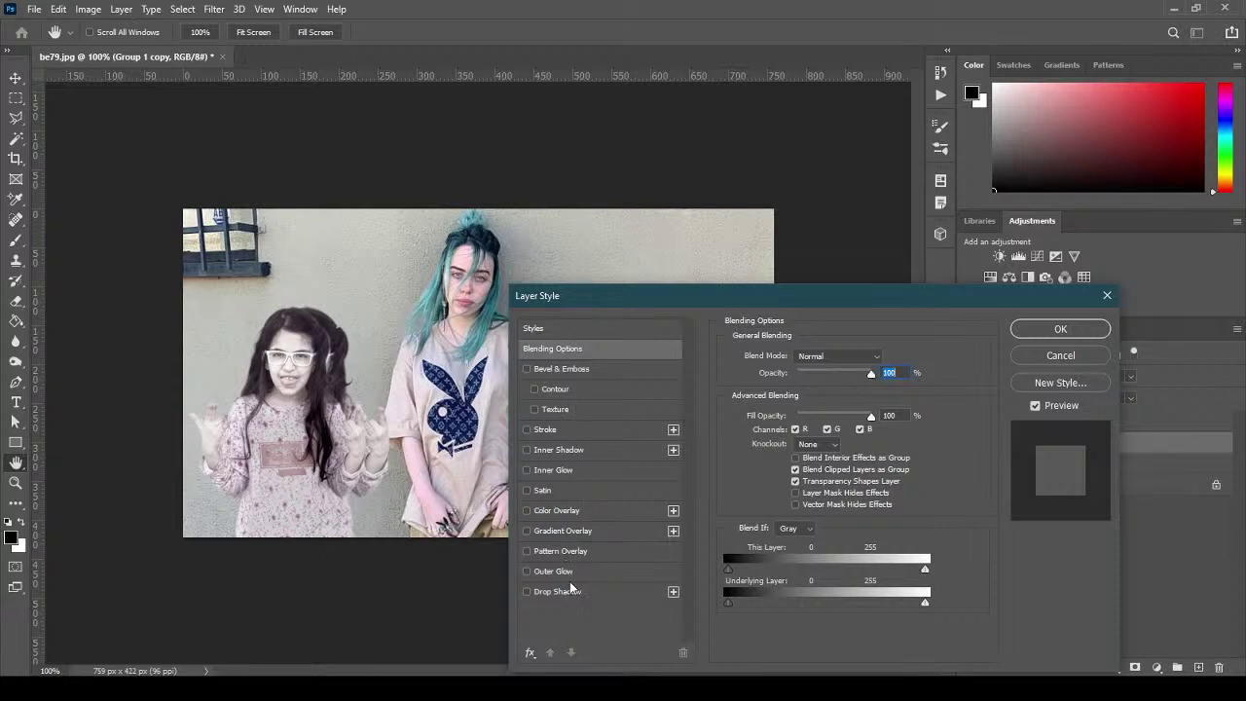
click(594, 511)
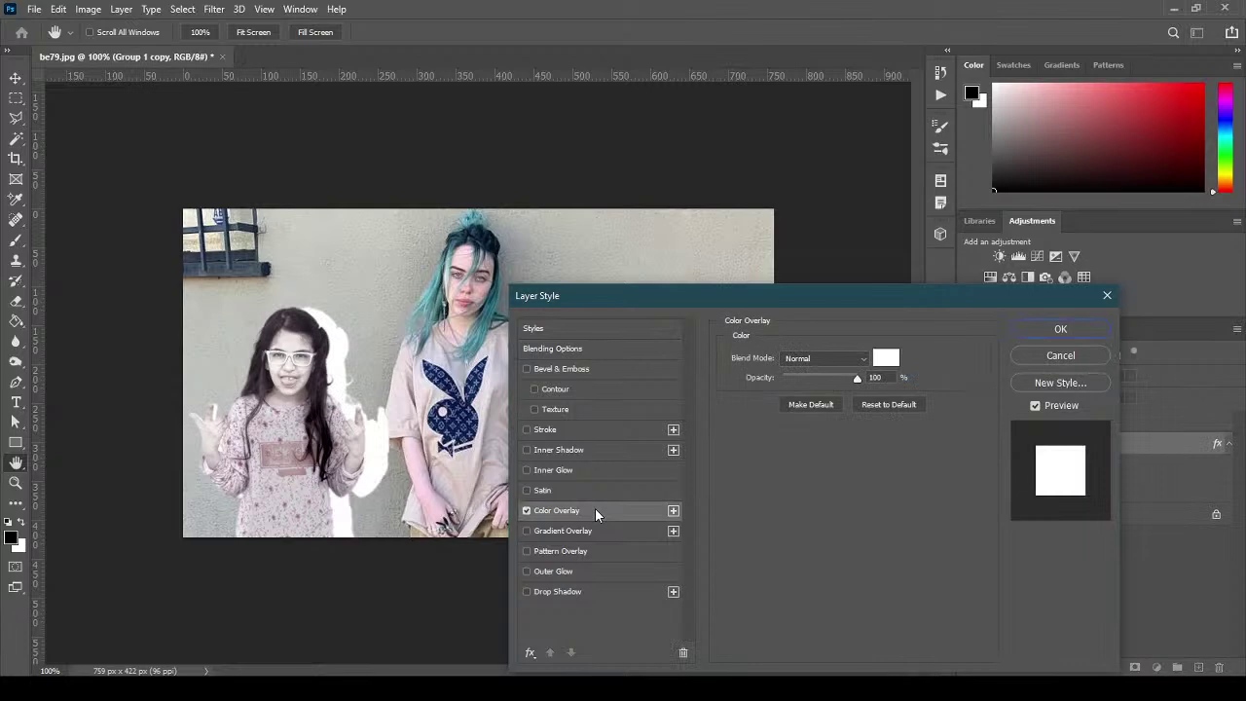
click(884, 360)
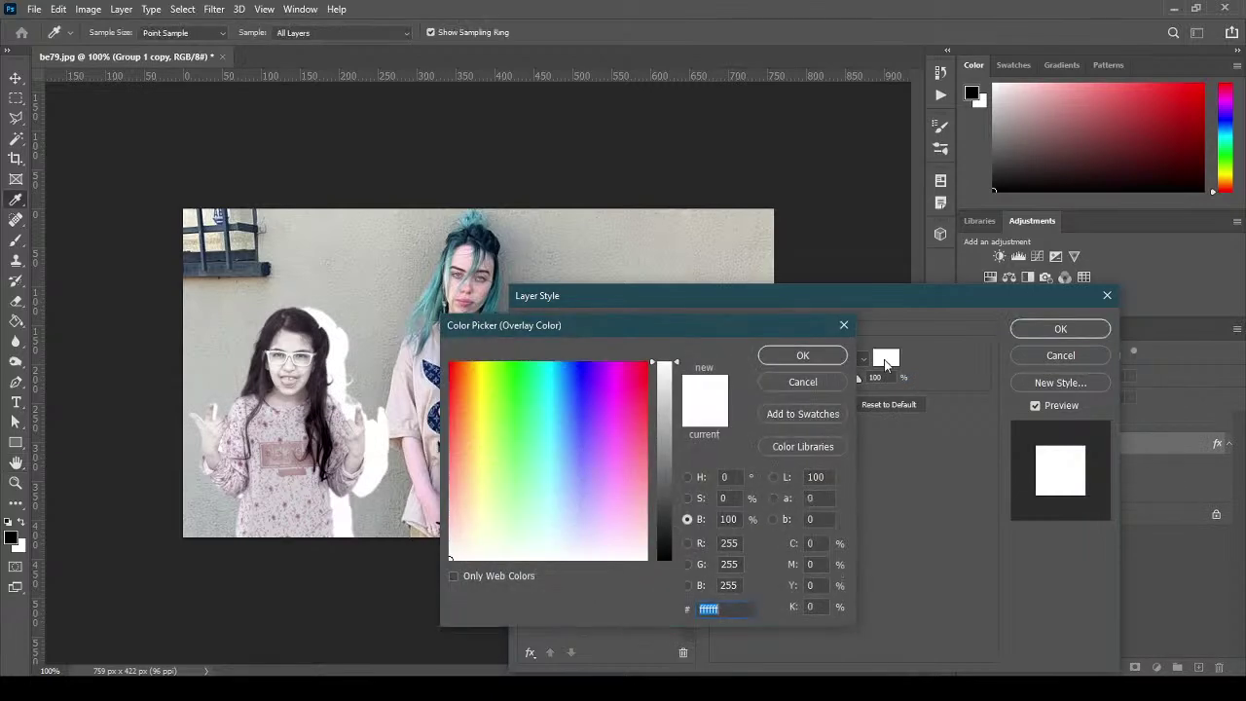
text(000000)
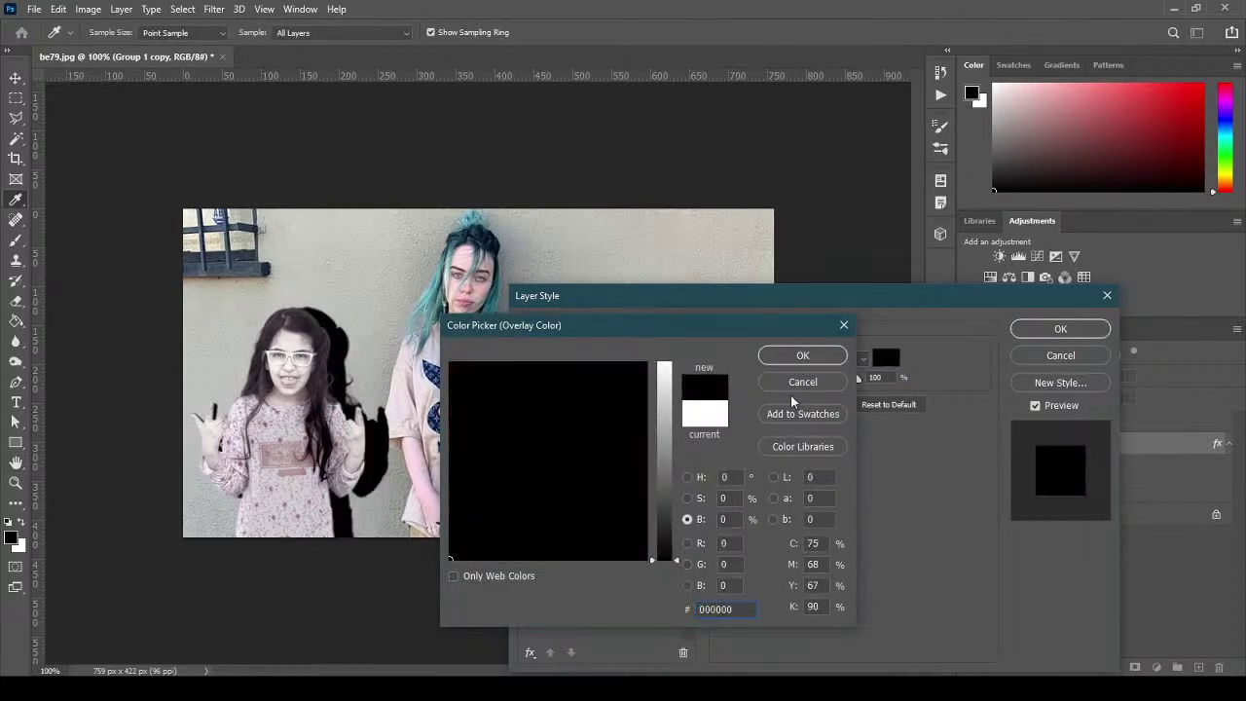
click(802, 355)
click(1045, 331)
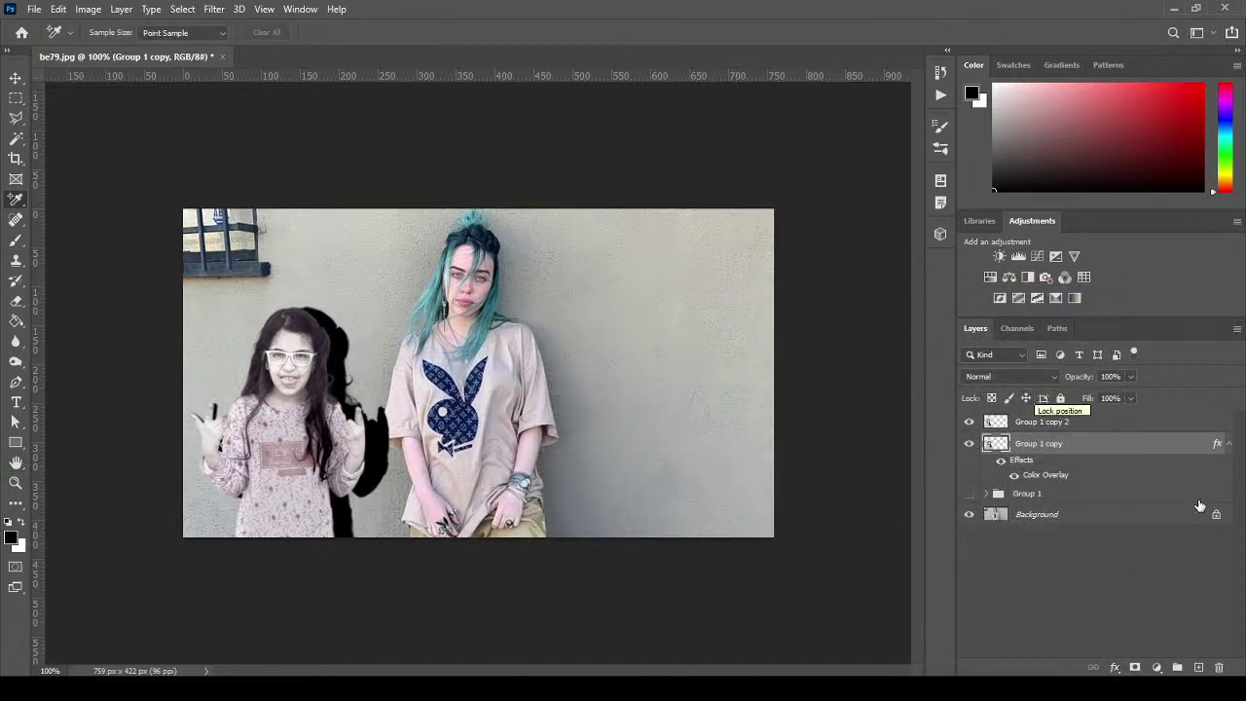
Add a new empty layer directly above Group 1.
click(1166, 495)
click(1198, 667)
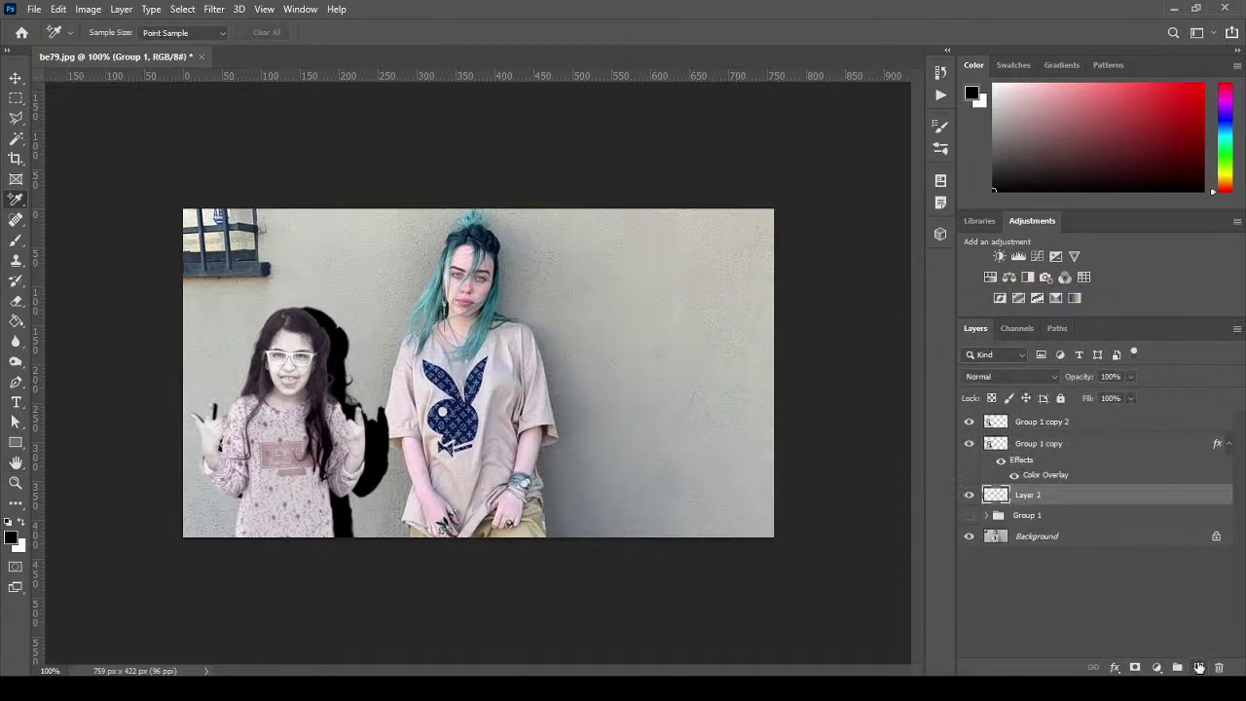
Merge the empty Layer 2 with the black Group 1 copy layer and apply a Gaussian Blur with a 7.8-pixel radius.
ctrl+click(1087, 446)
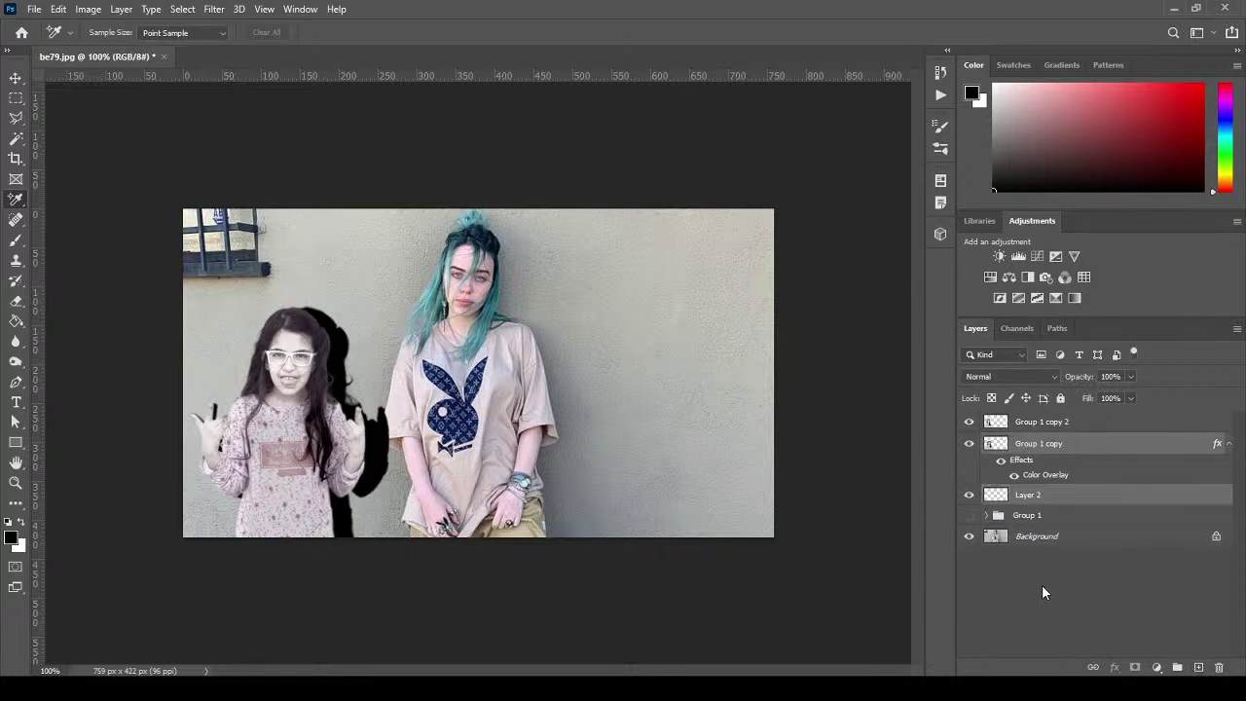
key(ctrl+e)
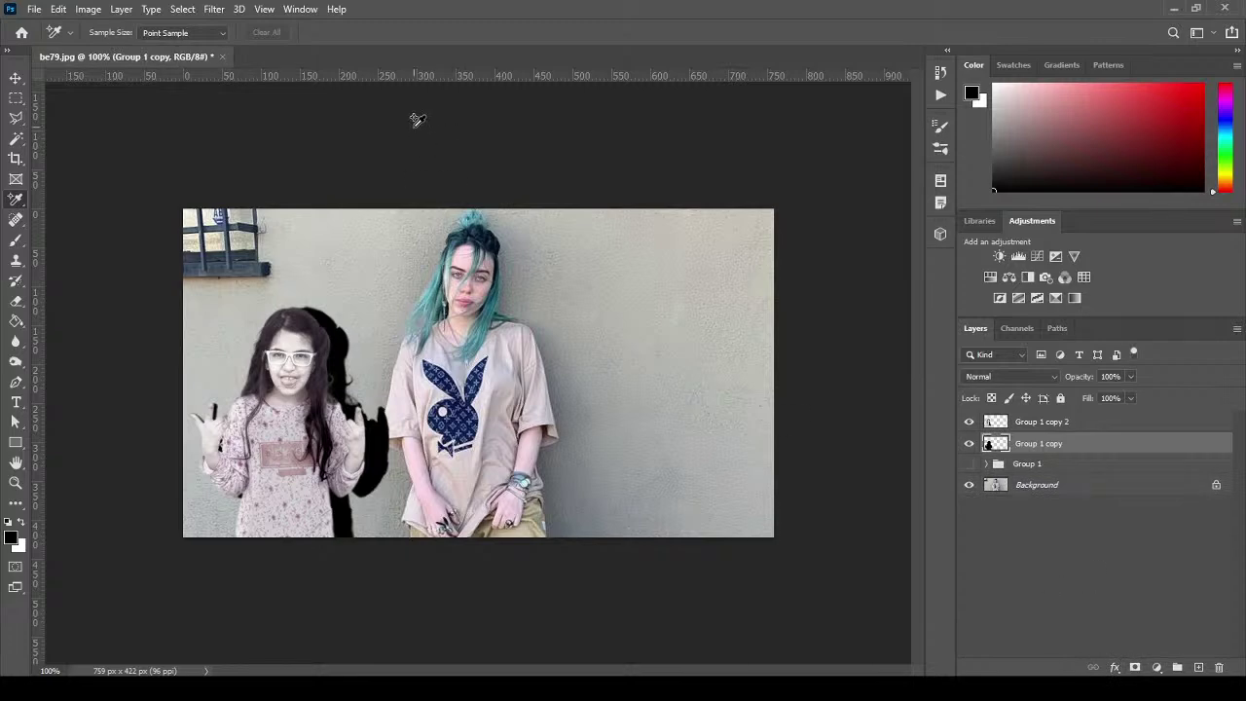
click(183, 12)
mouse_move(210, 14)
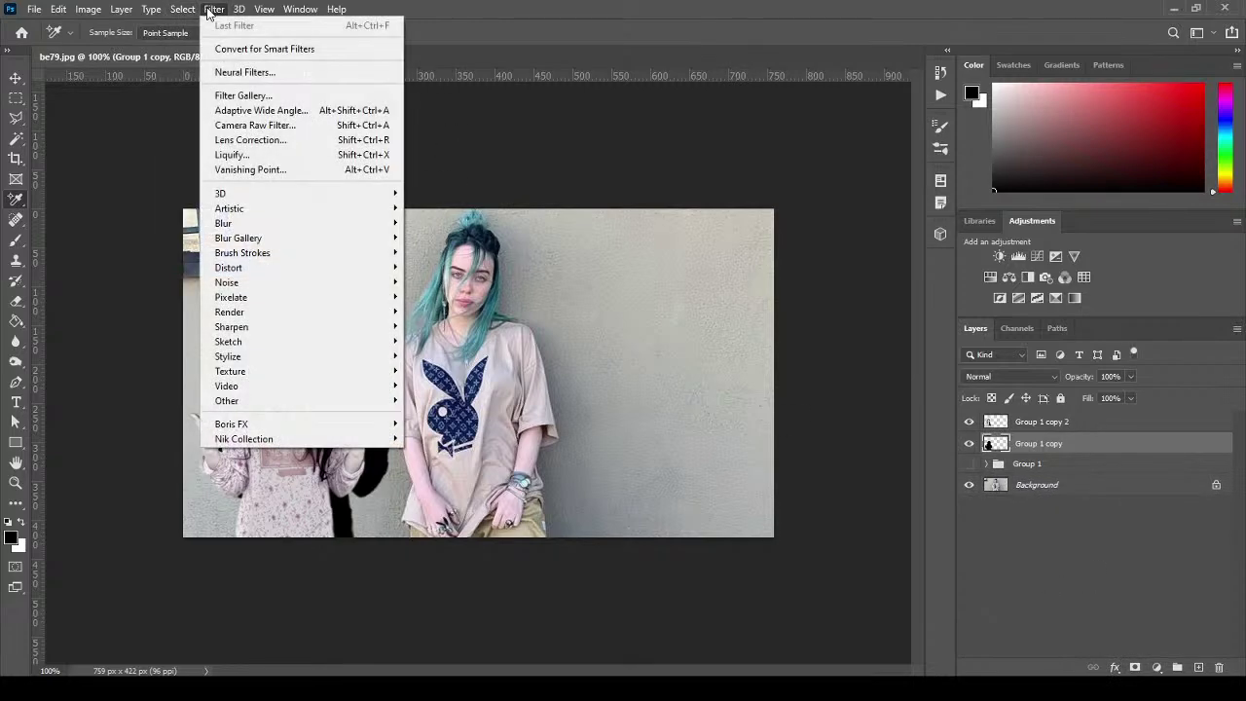
mouse_move(294, 227)
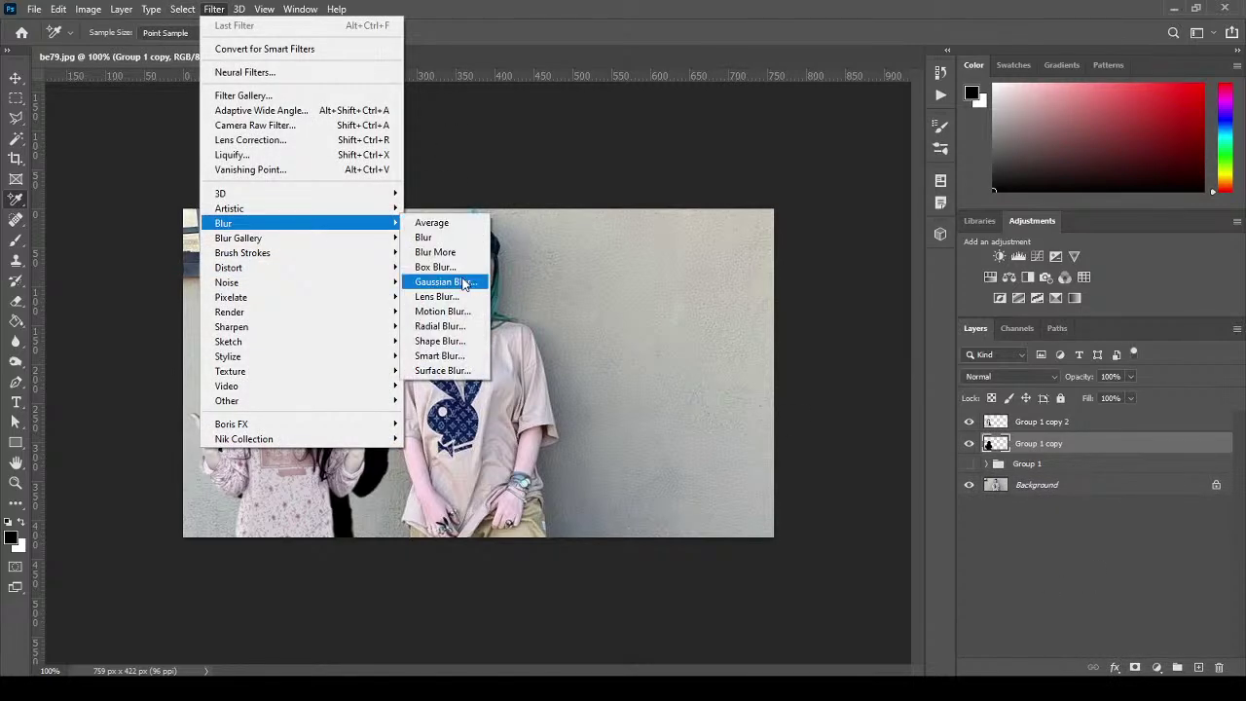
click(443, 281)
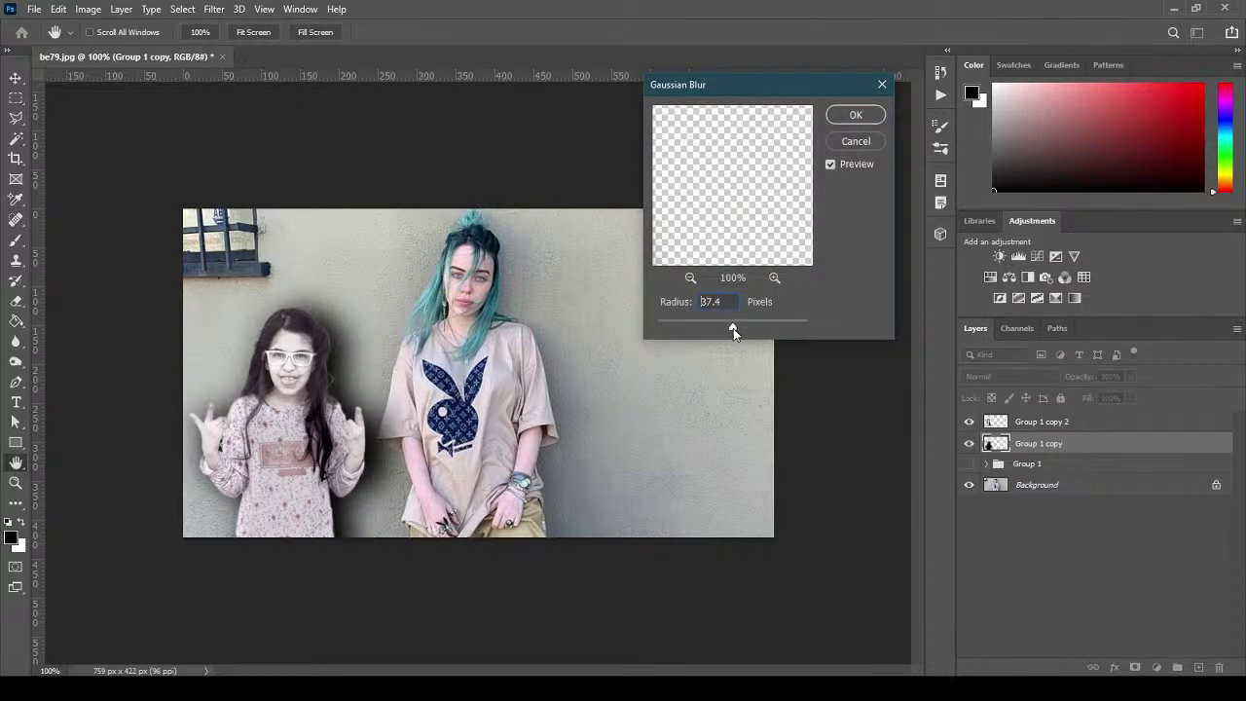
drag(733, 327, 746, 328)
drag(721, 330, 710, 330)
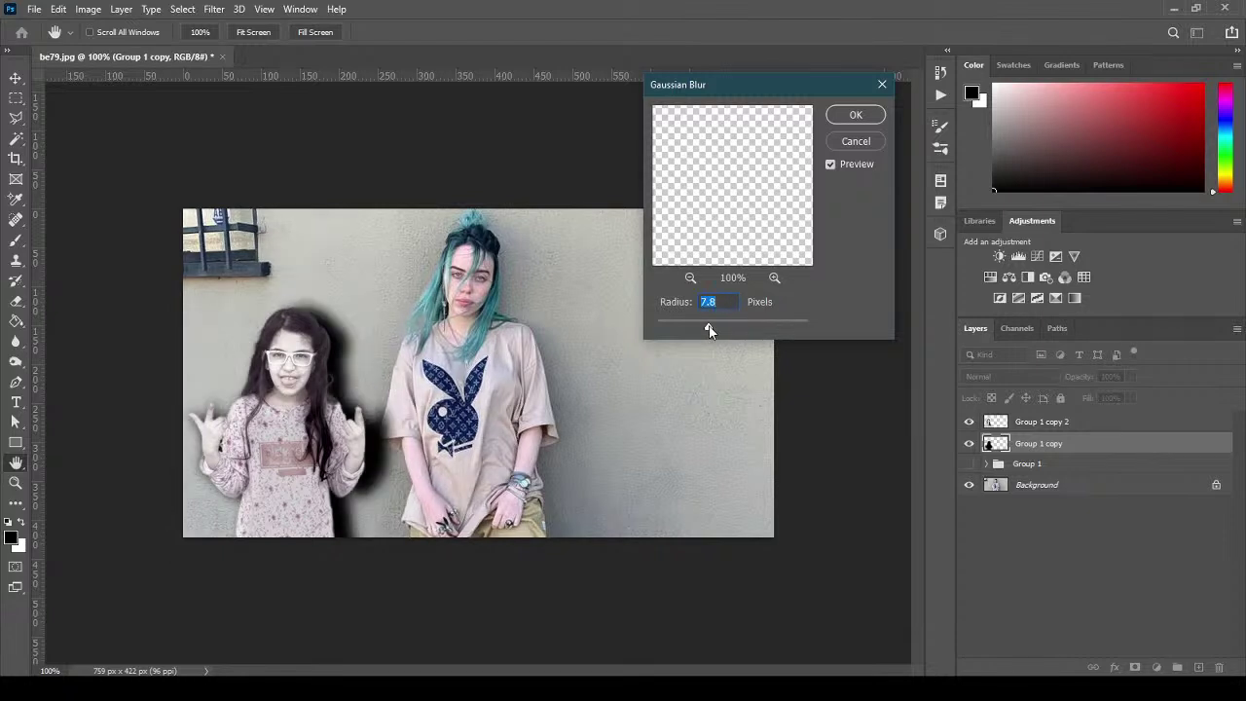
click(833, 116)
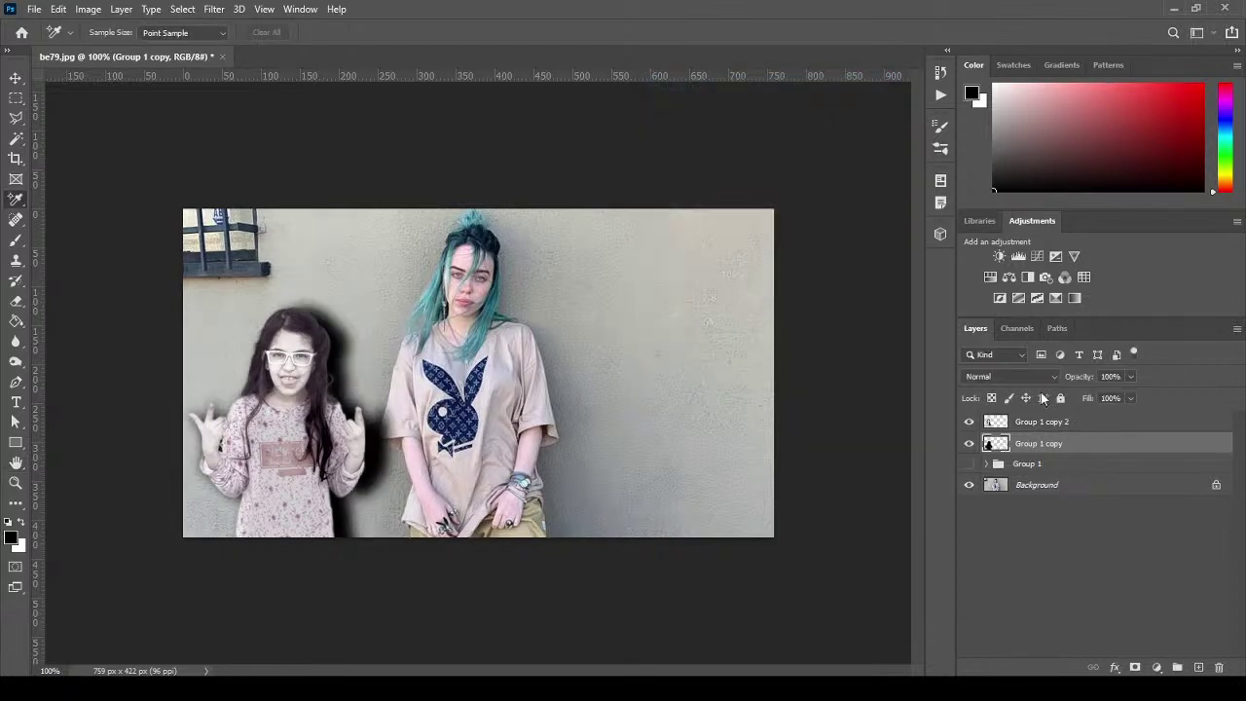
Set the blurred shadow layer's blend mode to Multiply and its opacity to 32%.
click(1012, 376)
click(997, 356)
drag(1080, 377, 1024, 383)
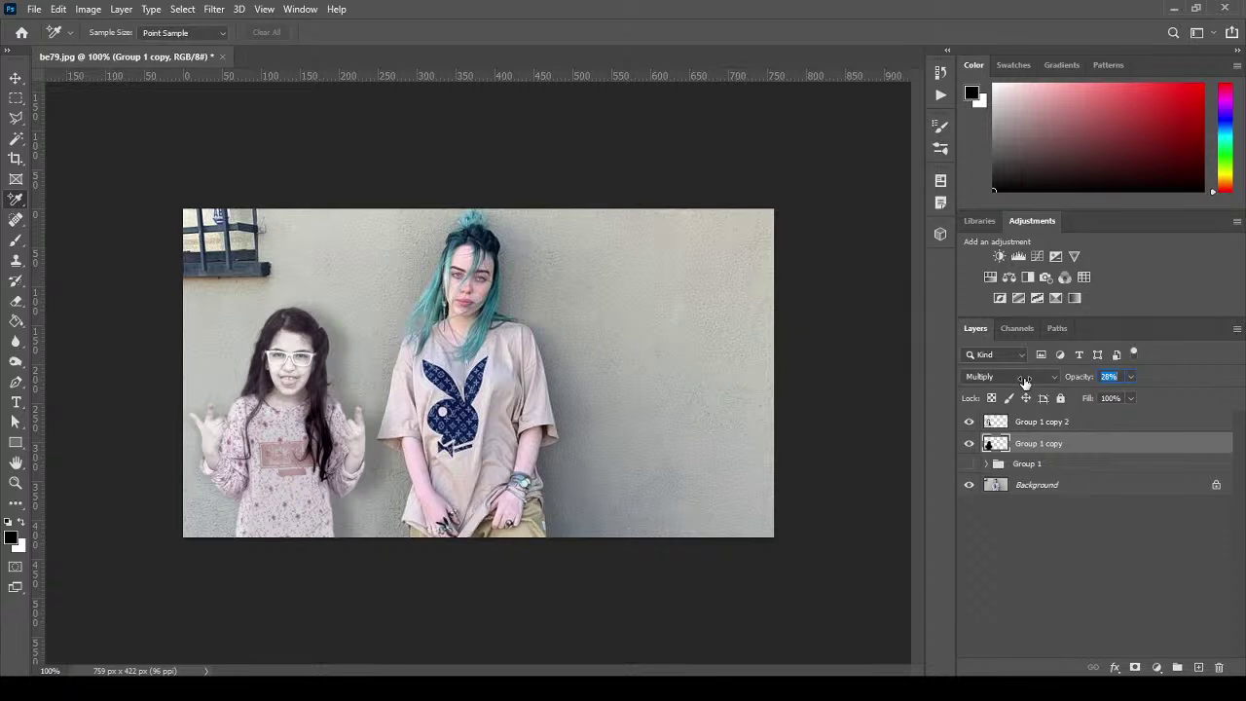
drag(1080, 382, 1072, 380)
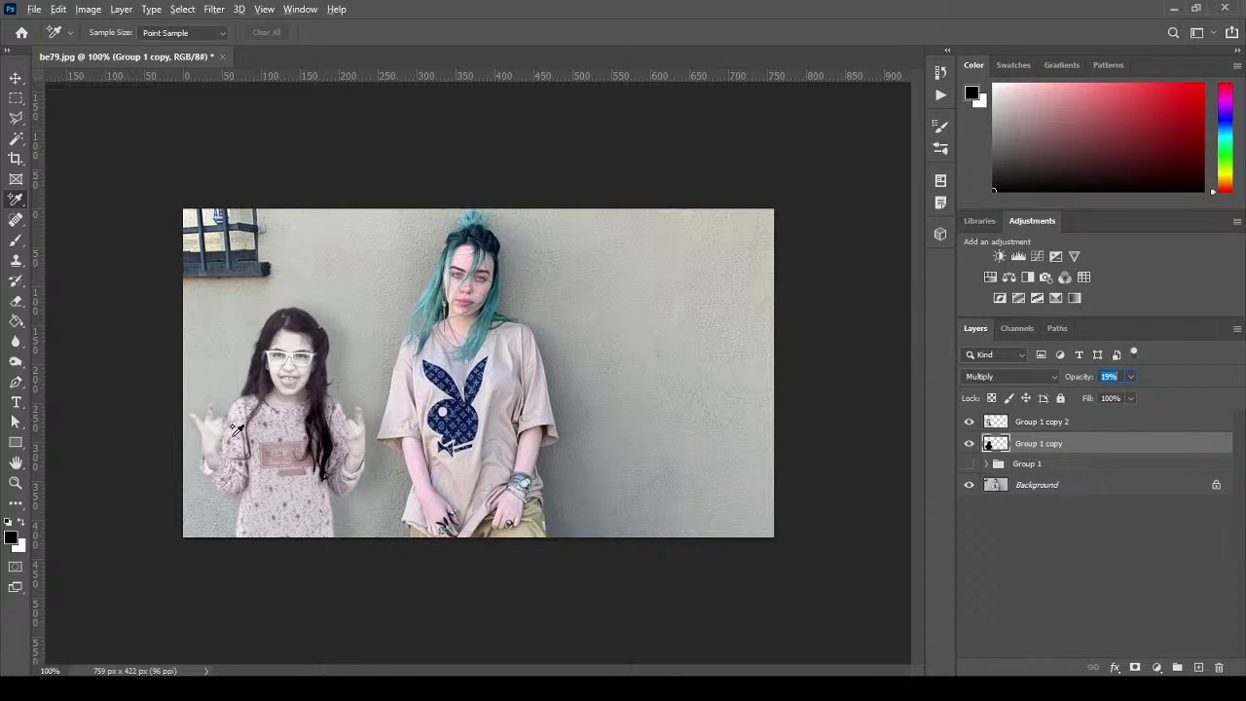
click(16, 482)
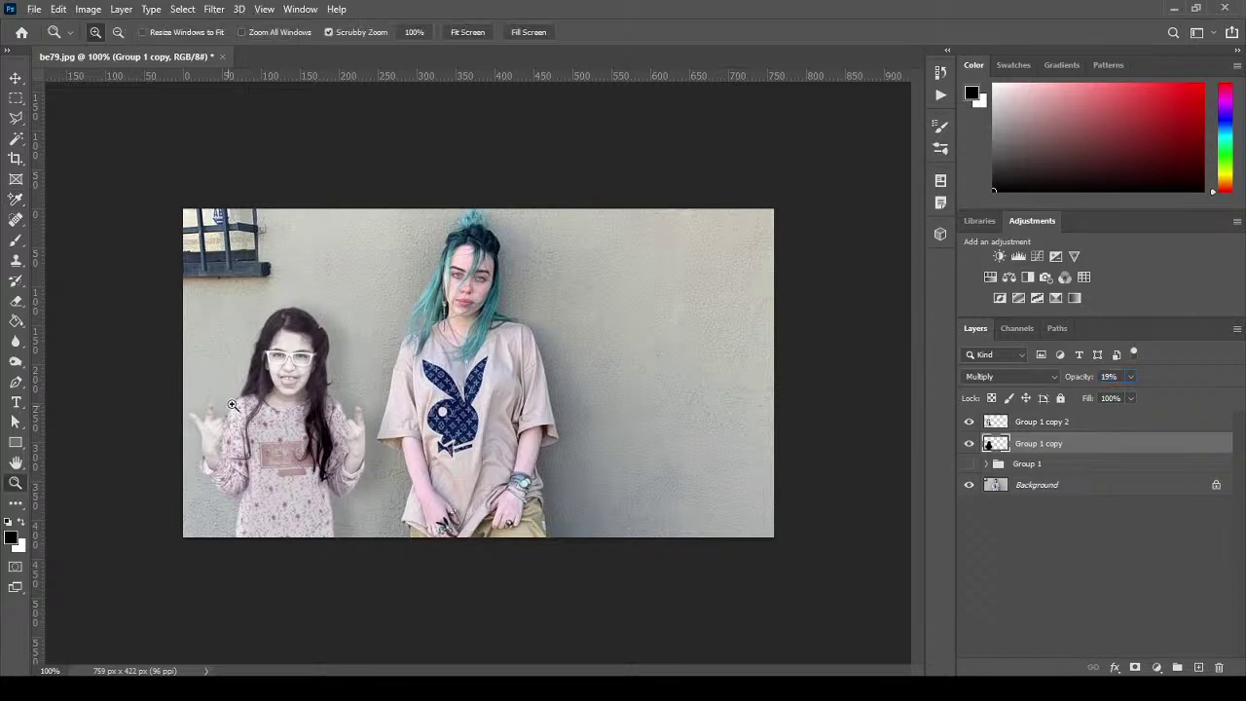
click(243, 389)
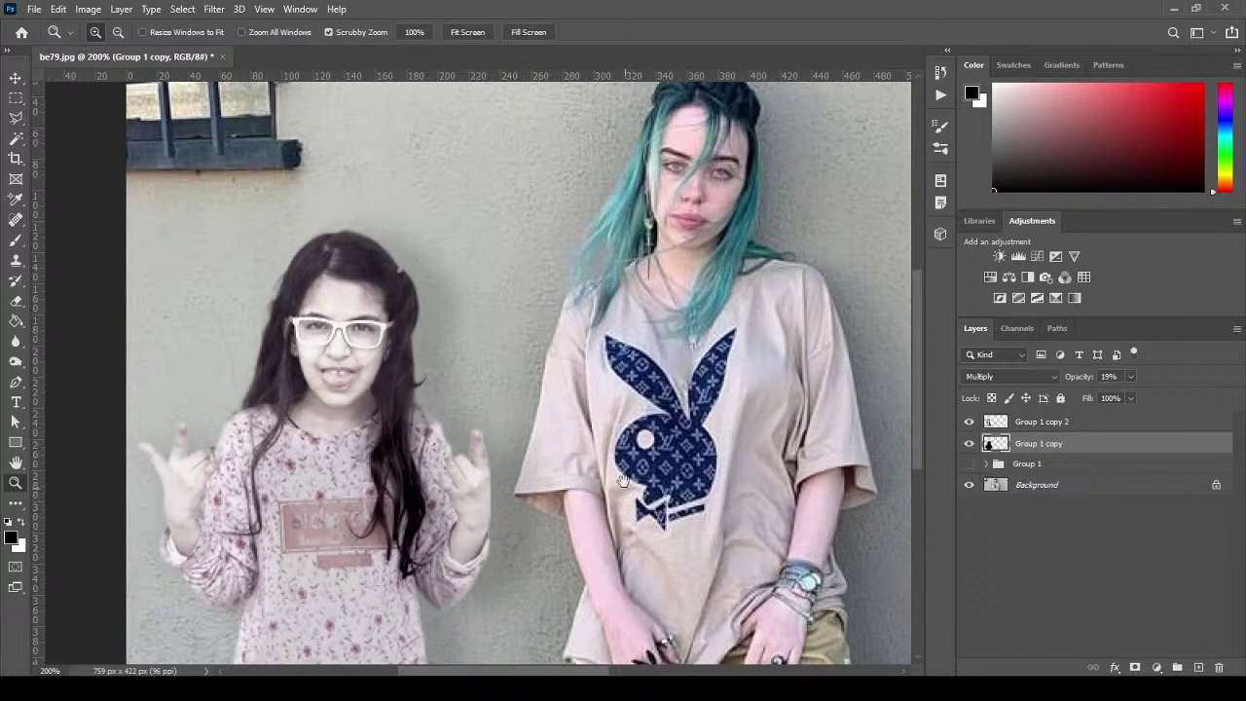
drag(624, 487, 478, 420)
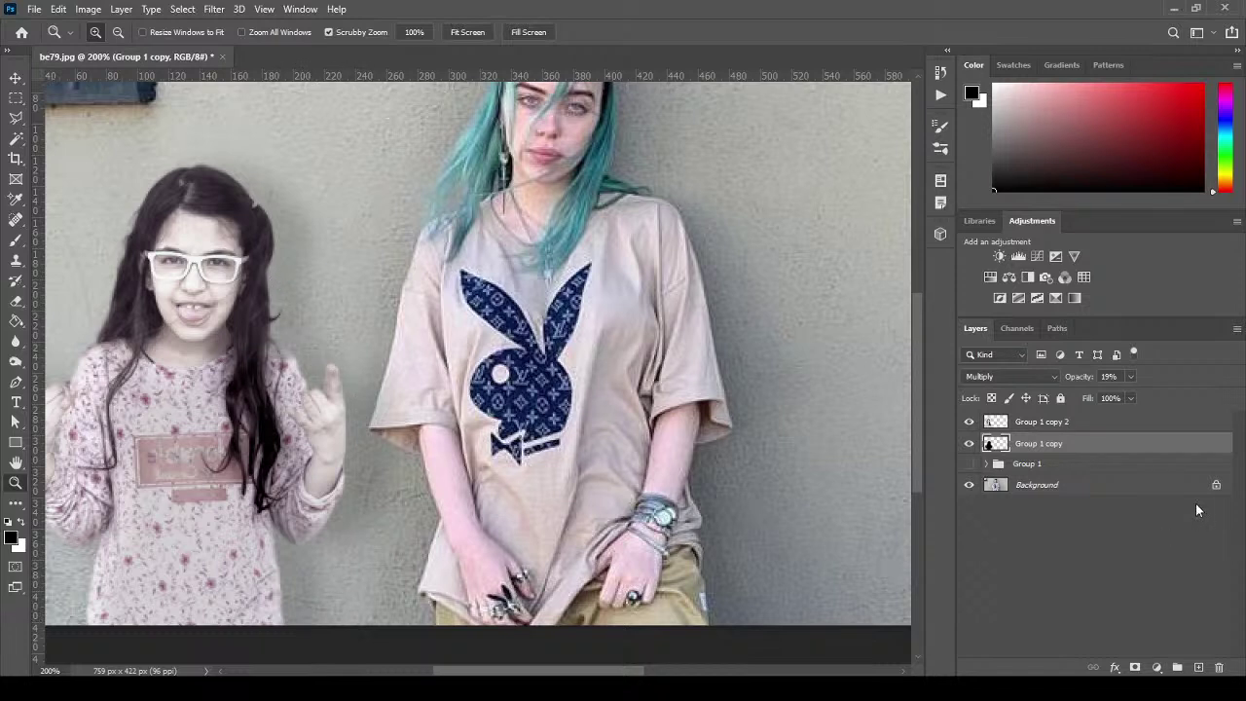
drag(1076, 379, 1088, 381)
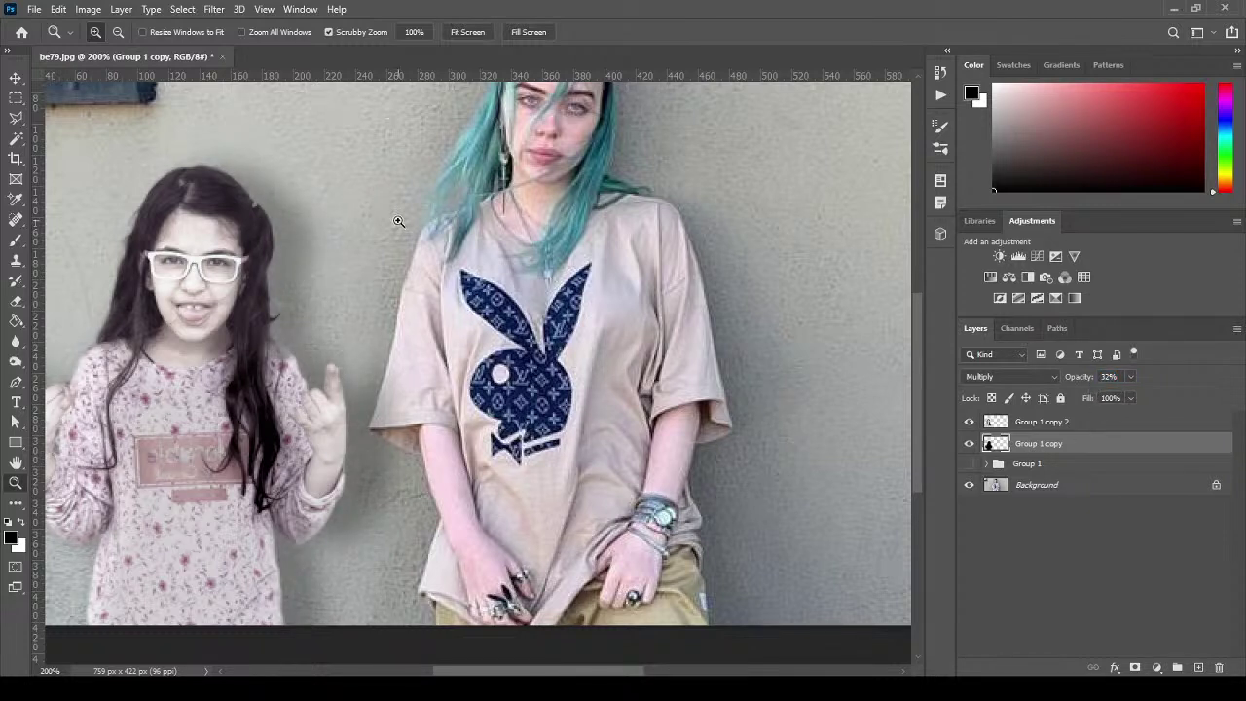
Erase the shadow layer over the edge of the background woman's nearer sleeve with a 20-pixel eraser.
click(16, 300)
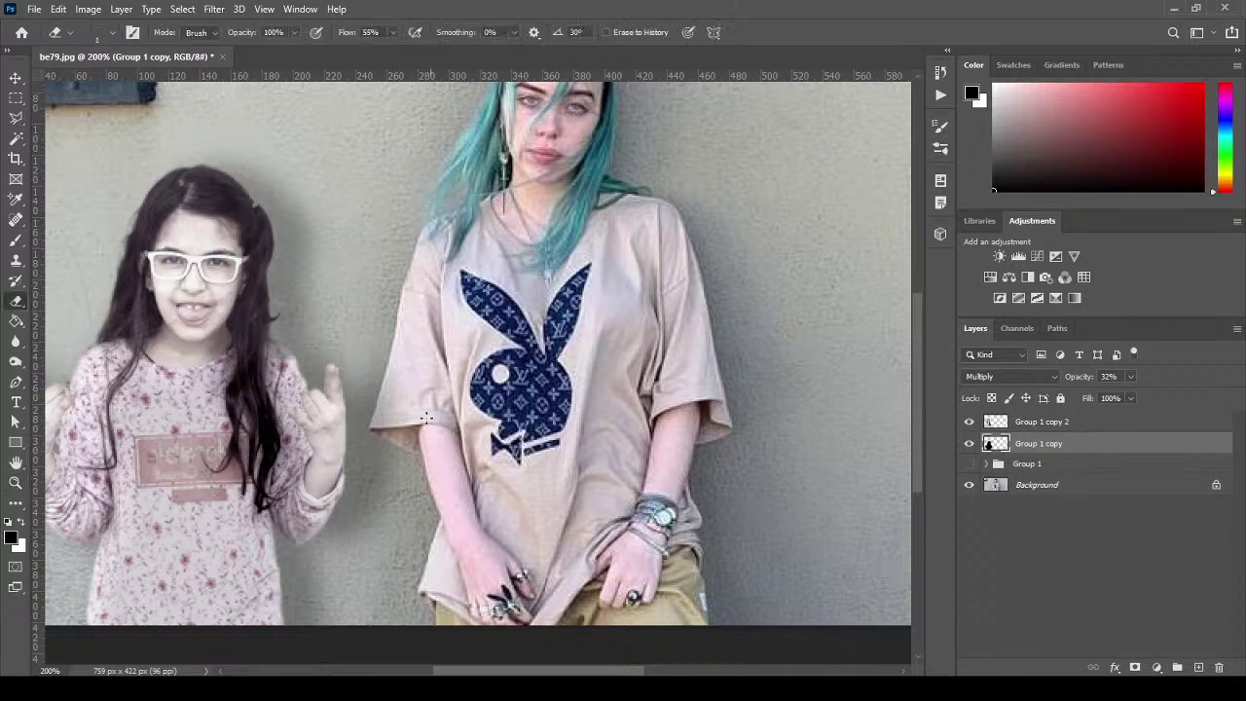
key(bracketright)
key(bracketright)
key(bracketright)
key(bracketright)
key(bracketright)
mouse_move(387, 420)
mouse_down()
mouse_move(416, 432)
mouse_move(399, 393)
mouse_move(382, 424)
mouse_up()
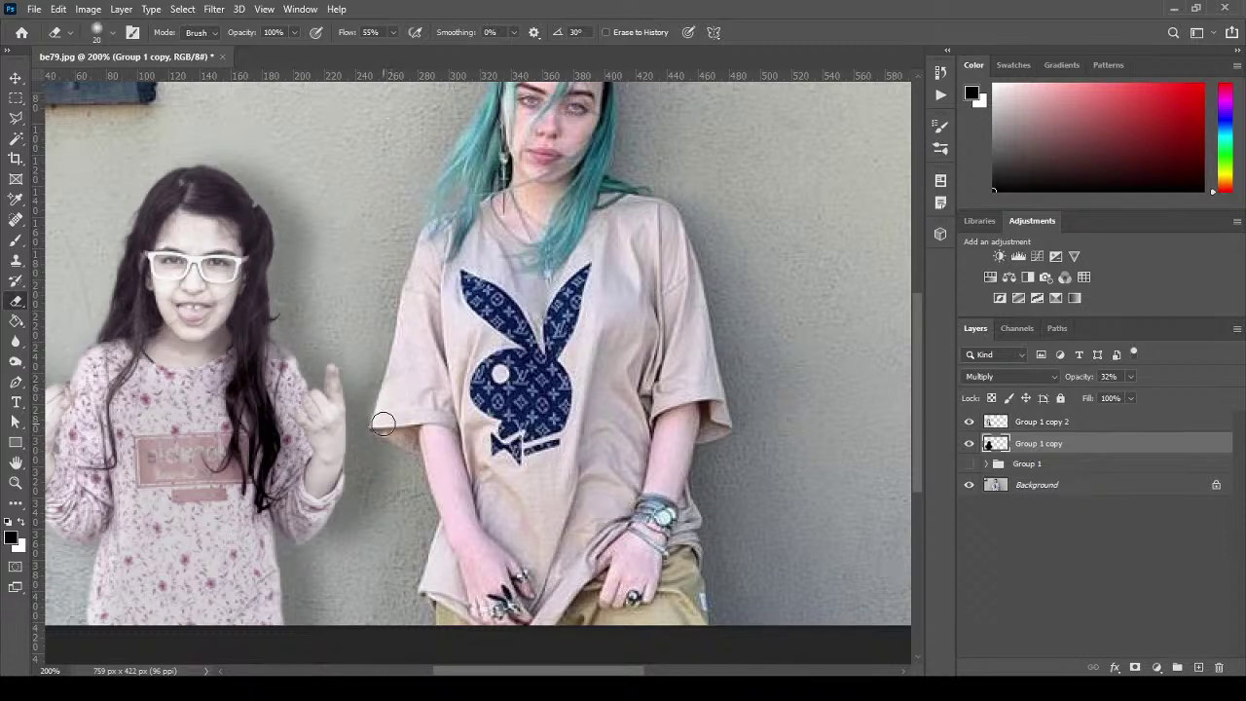
Increase the shadow layer's opacity to 56%.
click(16, 80)
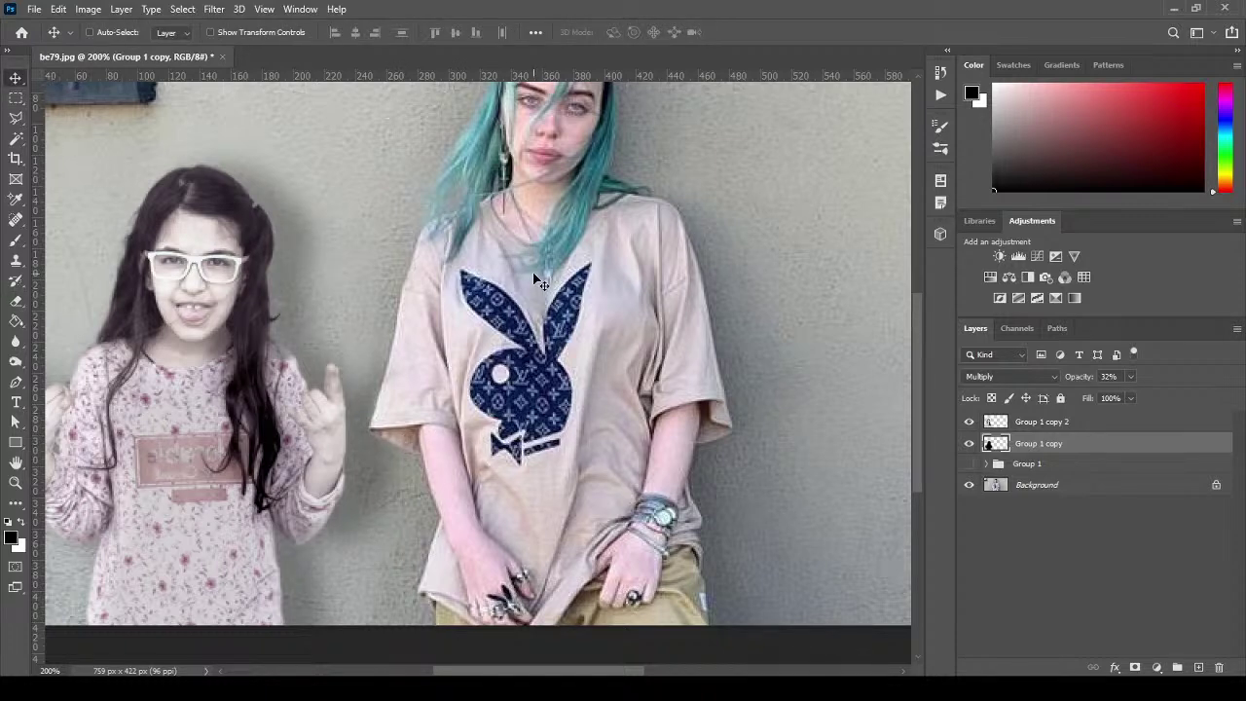
drag(479, 296, 545, 269)
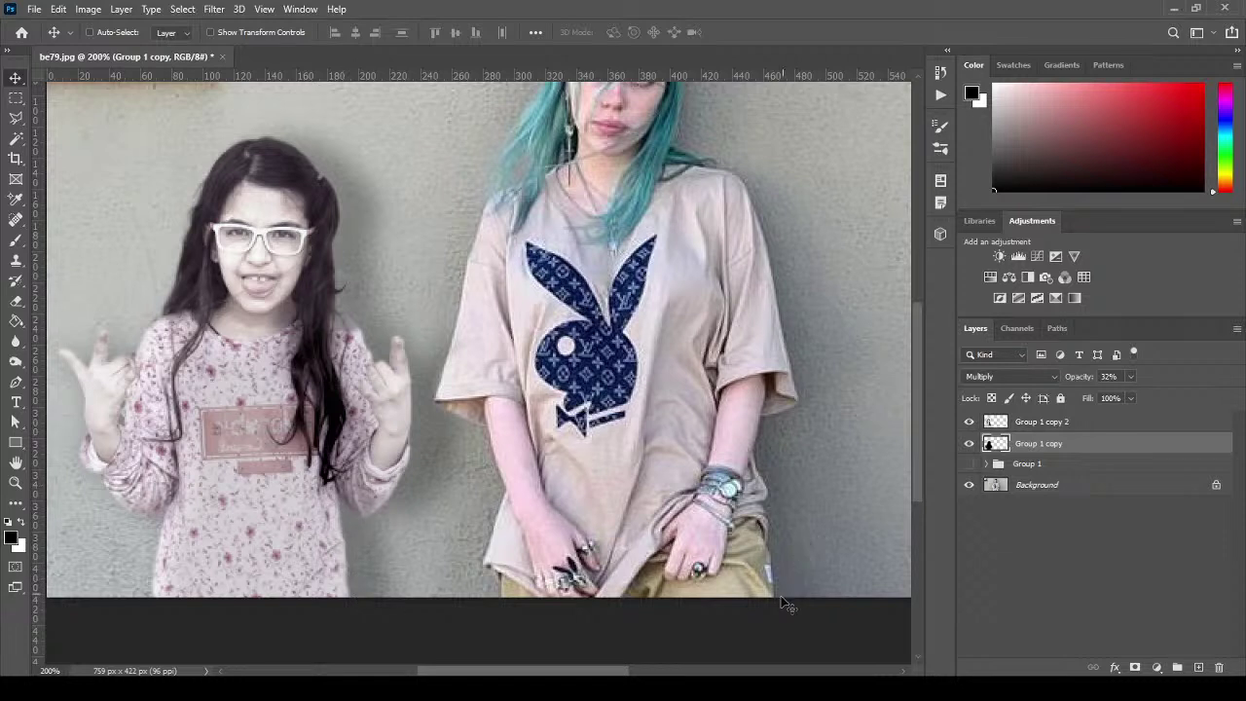
click(18, 361)
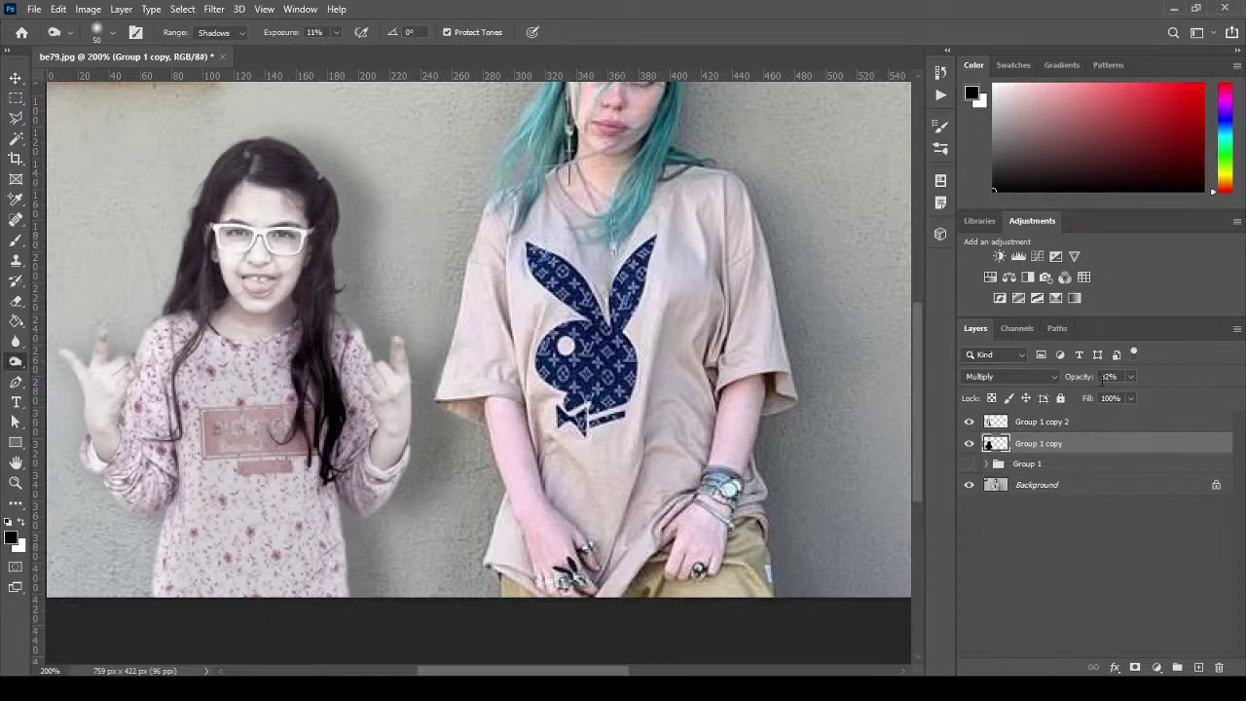
mouse_move(334, 576)
mouse_down()
mouse_move(342, 497)
mouse_move(340, 556)
mouse_move(313, 485)
mouse_move(319, 518)
mouse_move(378, 476)
mouse_move(380, 389)
mouse_move(372, 362)
mouse_move(339, 350)
mouse_move(337, 377)
mouse_move(357, 358)
mouse_move(314, 194)
mouse_move(252, 177)
mouse_up()
mouse_move(1078, 379)
mouse_down()
mouse_move(1124, 381)
mouse_move(1095, 384)
mouse_up()
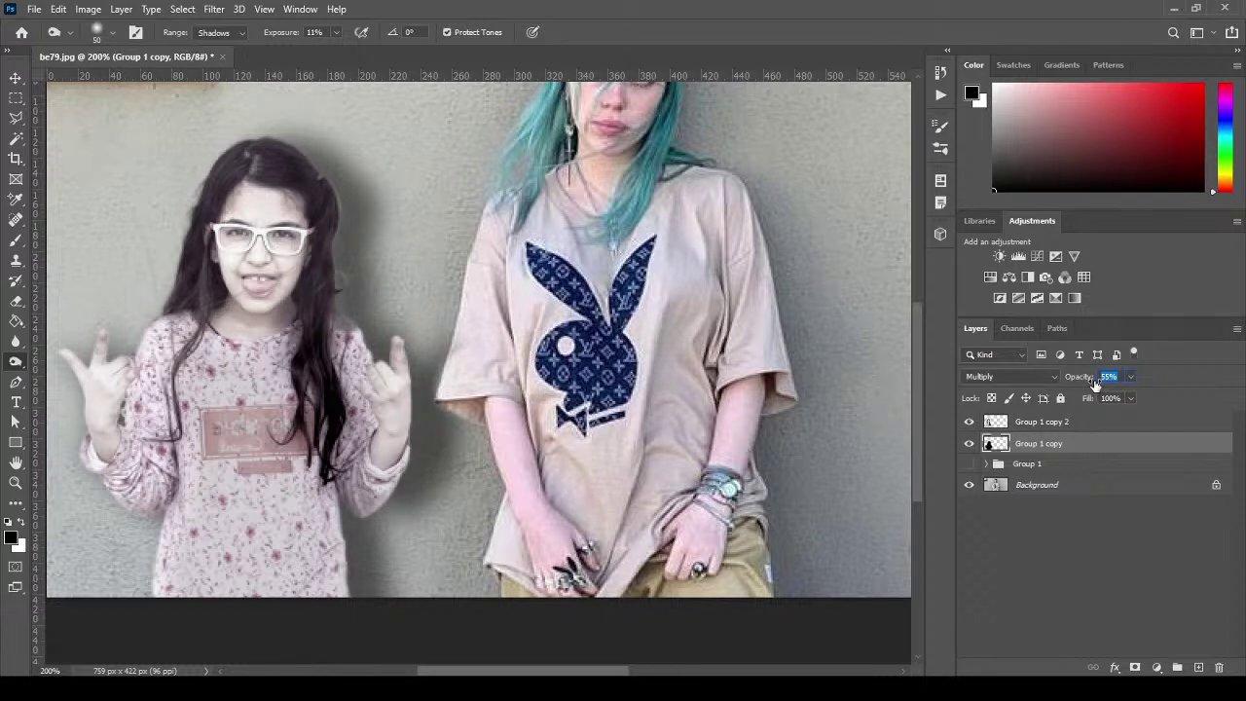
drag(1100, 384, 1092, 386)
Soften the shadow beside the girl's body using a 60-pixel eraser at 43% opacity.
click(16, 301)
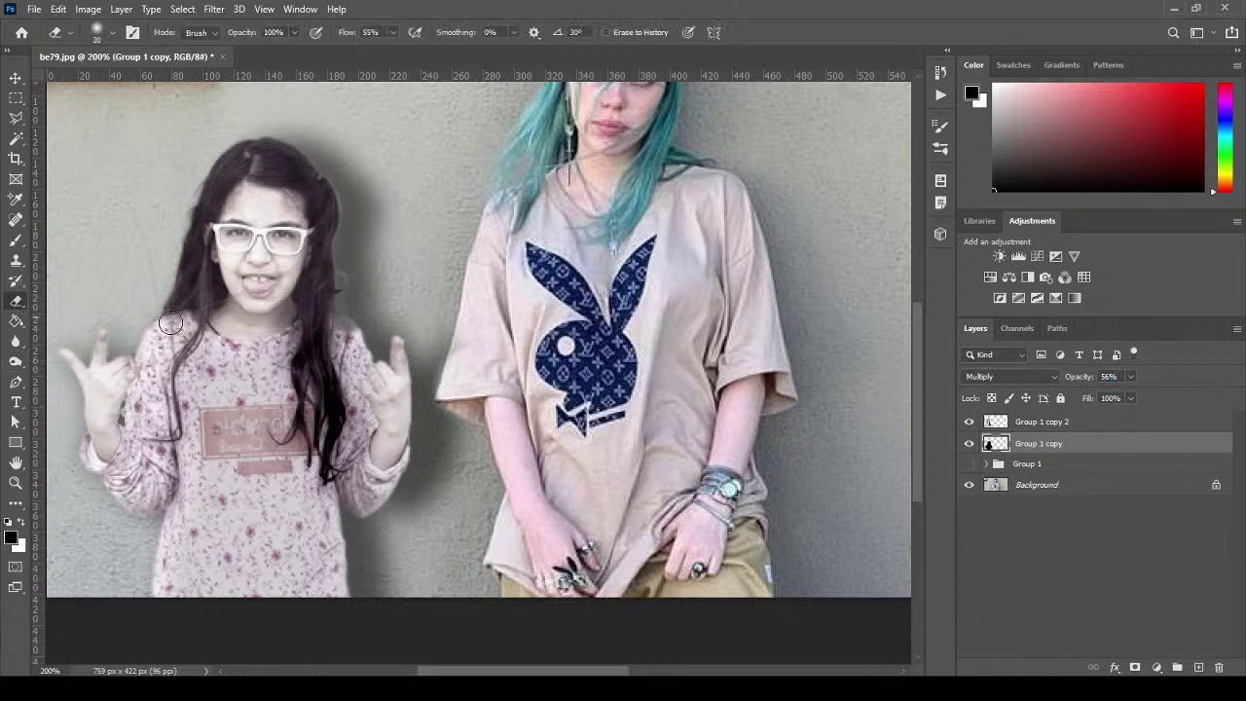
click(294, 33)
drag(245, 55, 254, 55)
key(bracketright)
key(bracketright)
key(bracketright)
key(bracketright)
key(bracketright)
mouse_move(416, 581)
mouse_down()
mouse_move(408, 536)
mouse_move(445, 529)
mouse_move(483, 465)
mouse_move(477, 375)
mouse_move(495, 442)
mouse_move(490, 325)
mouse_move(414, 288)
mouse_move(418, 214)
mouse_move(389, 130)
mouse_move(292, 103)
mouse_move(306, 93)
mouse_move(420, 172)
mouse_move(422, 243)
mouse_move(407, 144)
mouse_move(444, 175)
mouse_move(503, 409)
mouse_move(483, 499)
mouse_move(509, 514)
mouse_move(473, 611)
mouse_move(583, 486)
mouse_up()
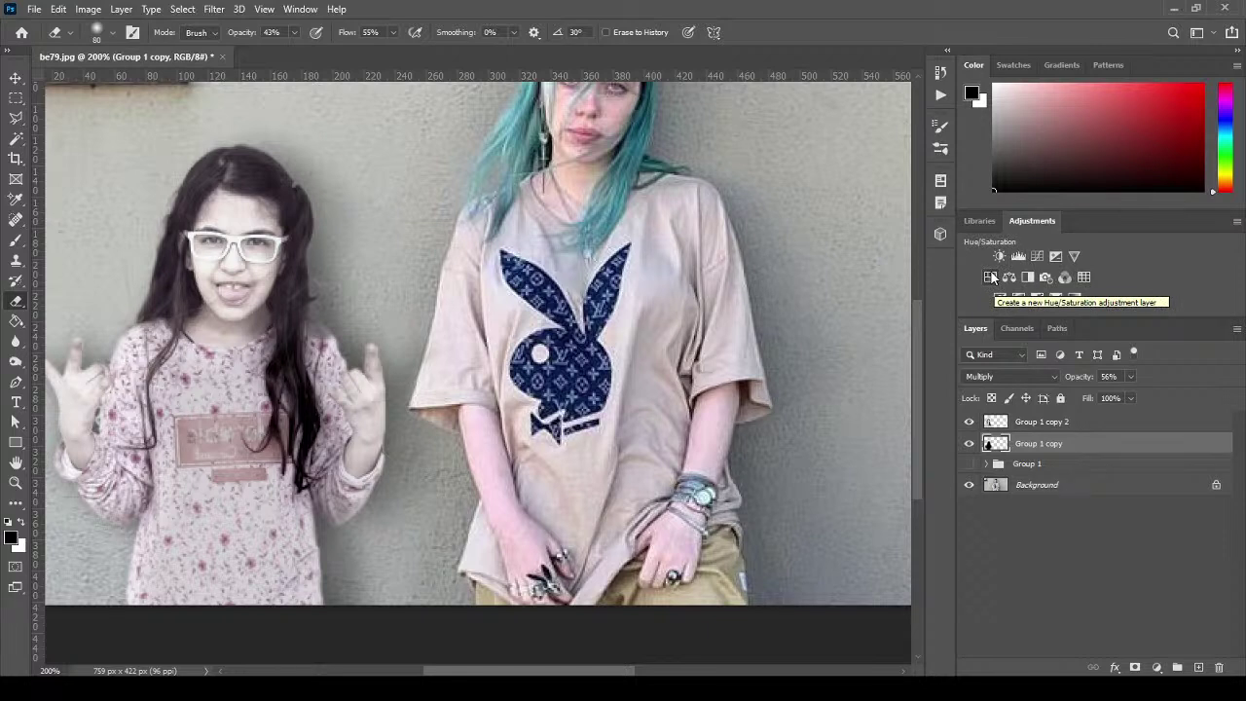
Add a Curves adjustment clipped to the shadow layer and lift its Blue channel's black point and lower midtones.
click(1039, 256)
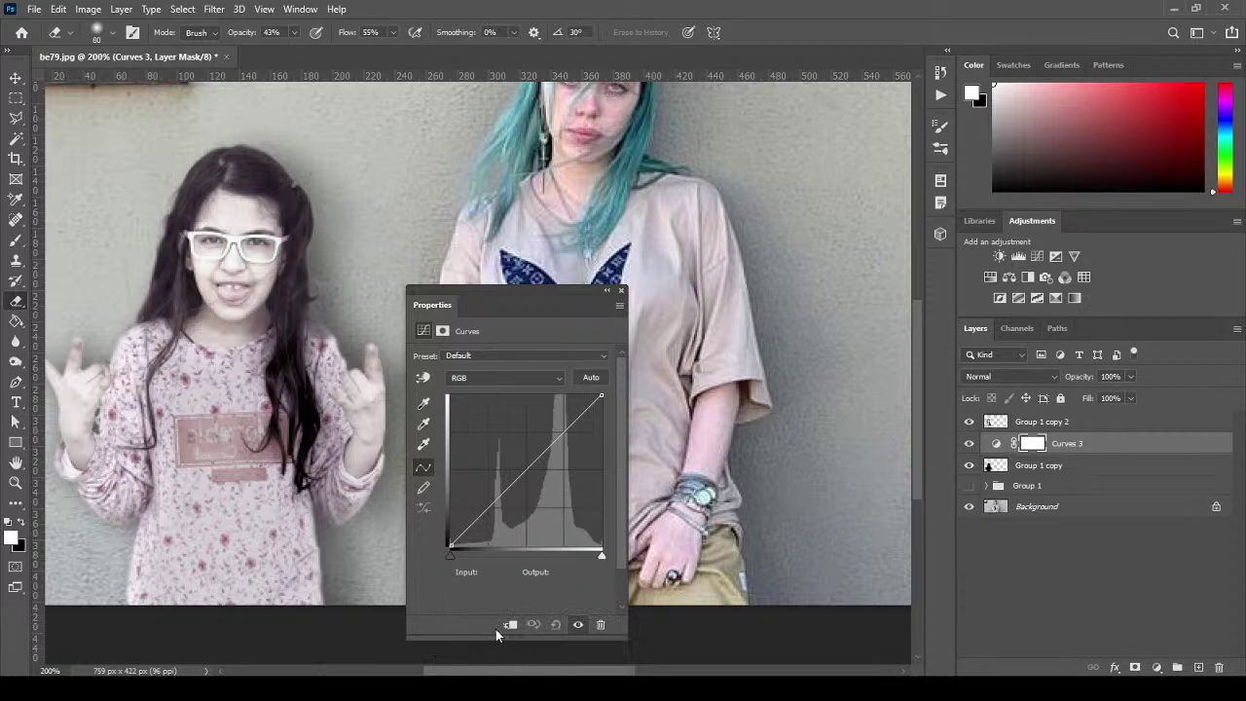
click(510, 627)
click(504, 378)
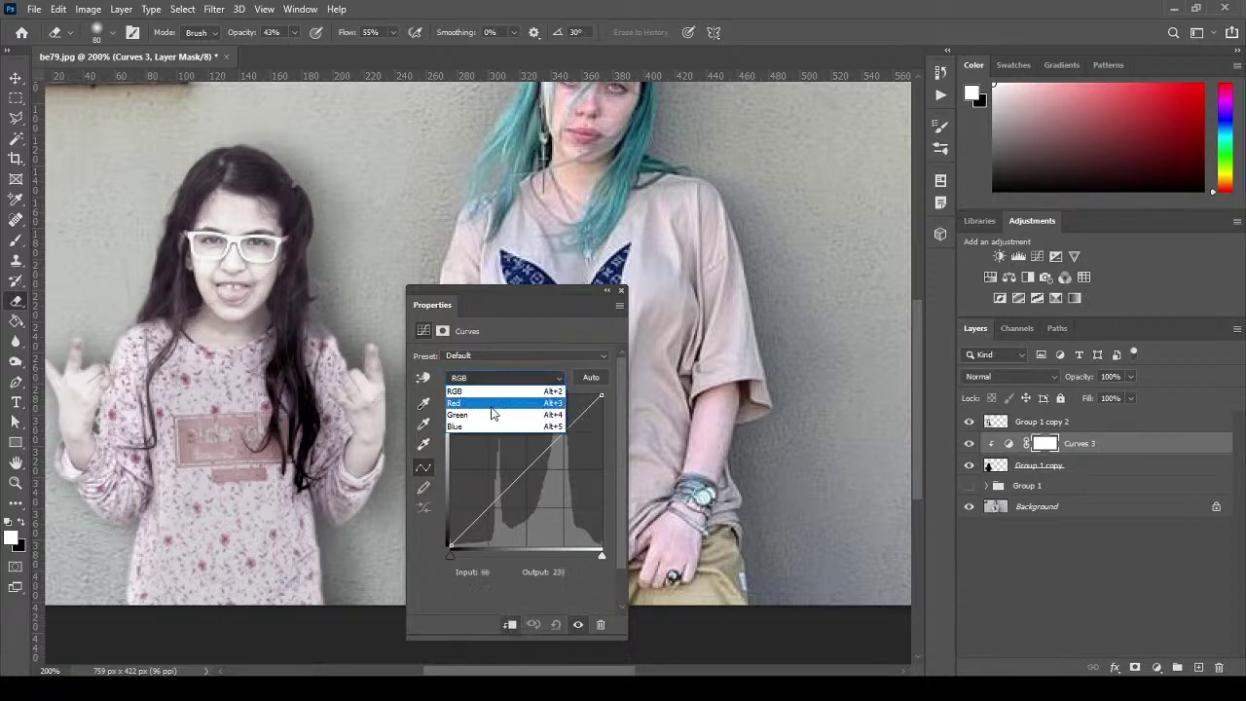
click(495, 427)
drag(514, 484, 502, 478)
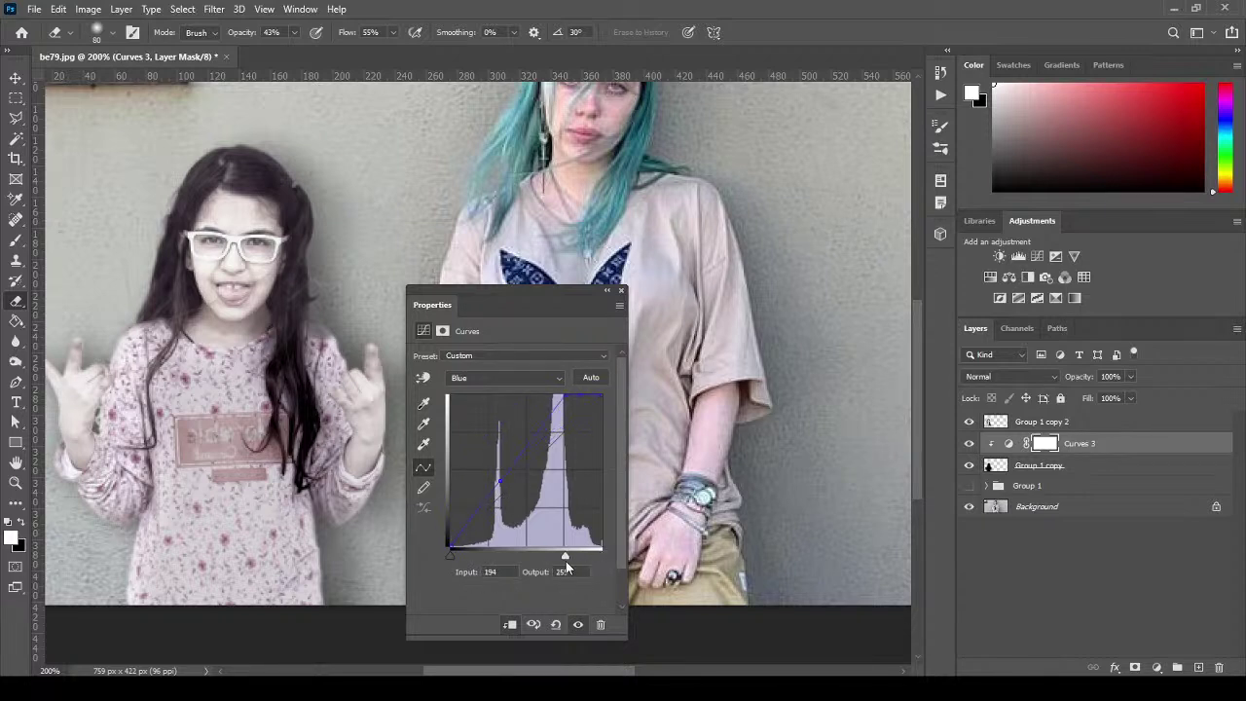
drag(565, 564, 602, 562)
click(448, 547)
drag(446, 544, 451, 516)
drag(498, 480, 503, 487)
click(621, 291)
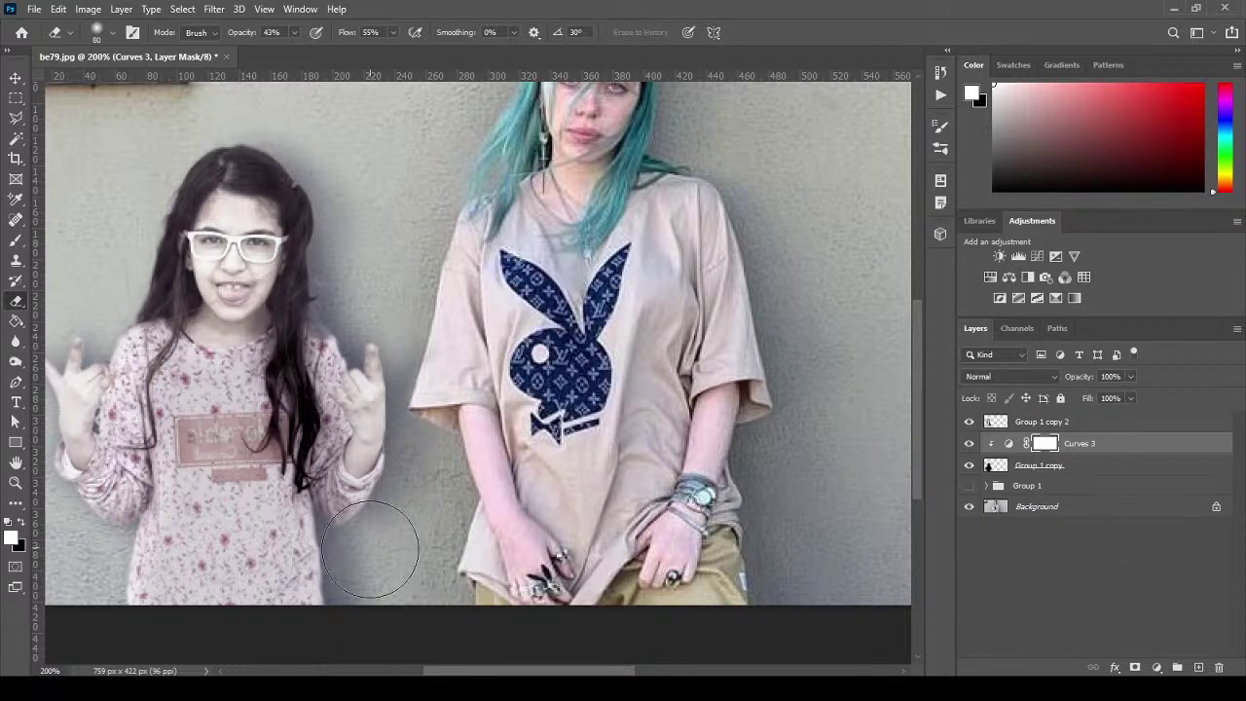
Reduce the opacity of the shadow's clipped Curves adjustment to 70%.
drag(1083, 381, 1057, 382)
click(1065, 443)
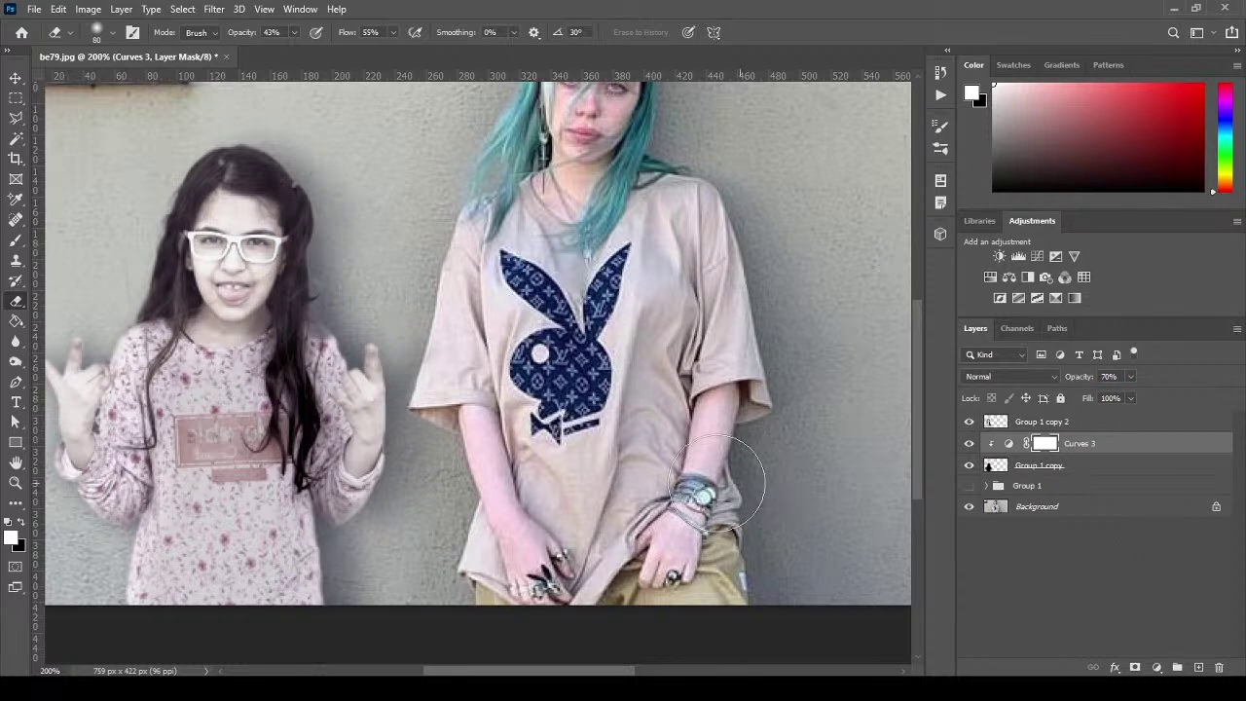
drag(397, 277, 493, 390)
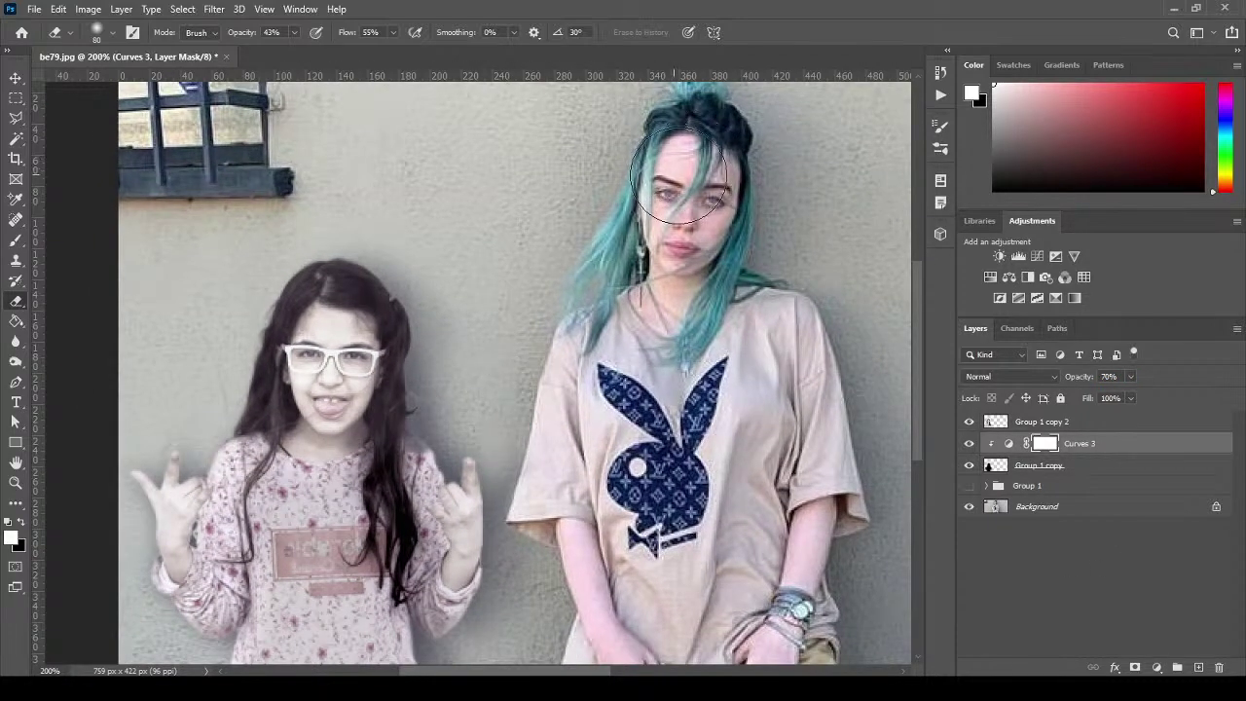
mouse_move(714, 160)
mouse_down()
mouse_move(686, 170)
mouse_move(686, 200)
mouse_move(696, 161)
mouse_move(672, 223)
mouse_move(718, 180)
mouse_up()
Add a Curves adjustment clipped to Group 1 copy 2 and raise the Blue channel's black point output to tint the girl's dark tones.
click(1134, 425)
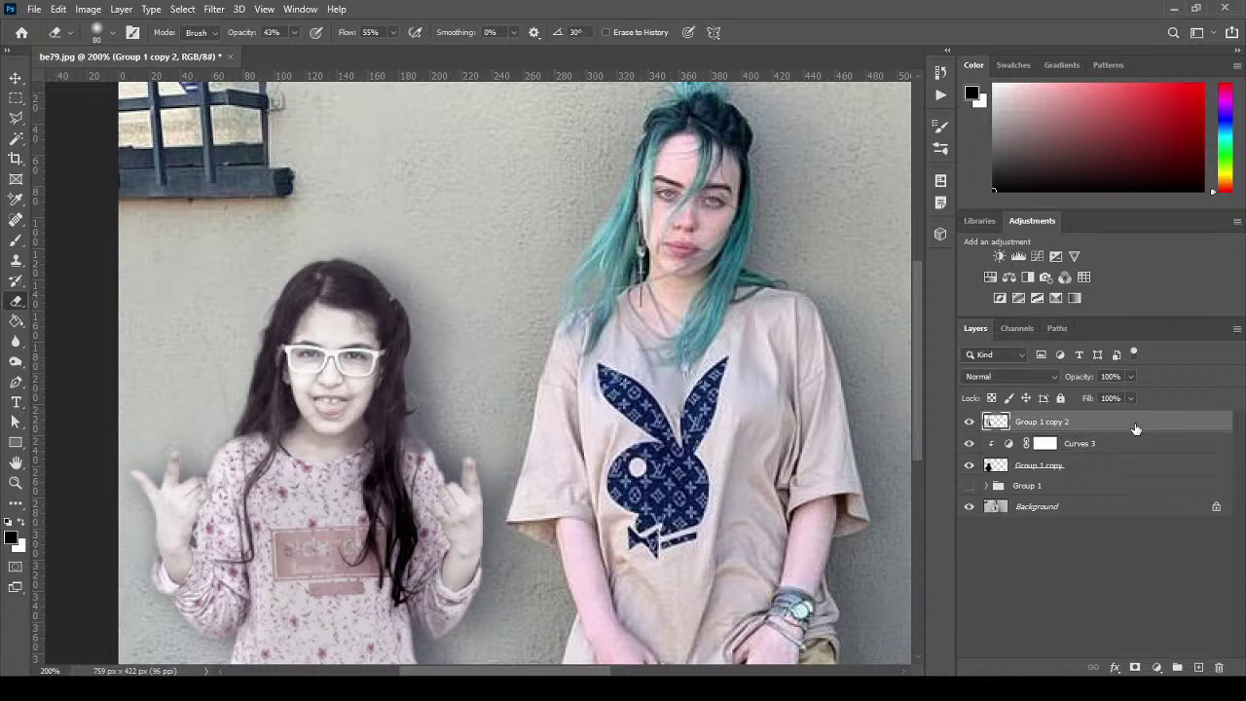
click(1035, 257)
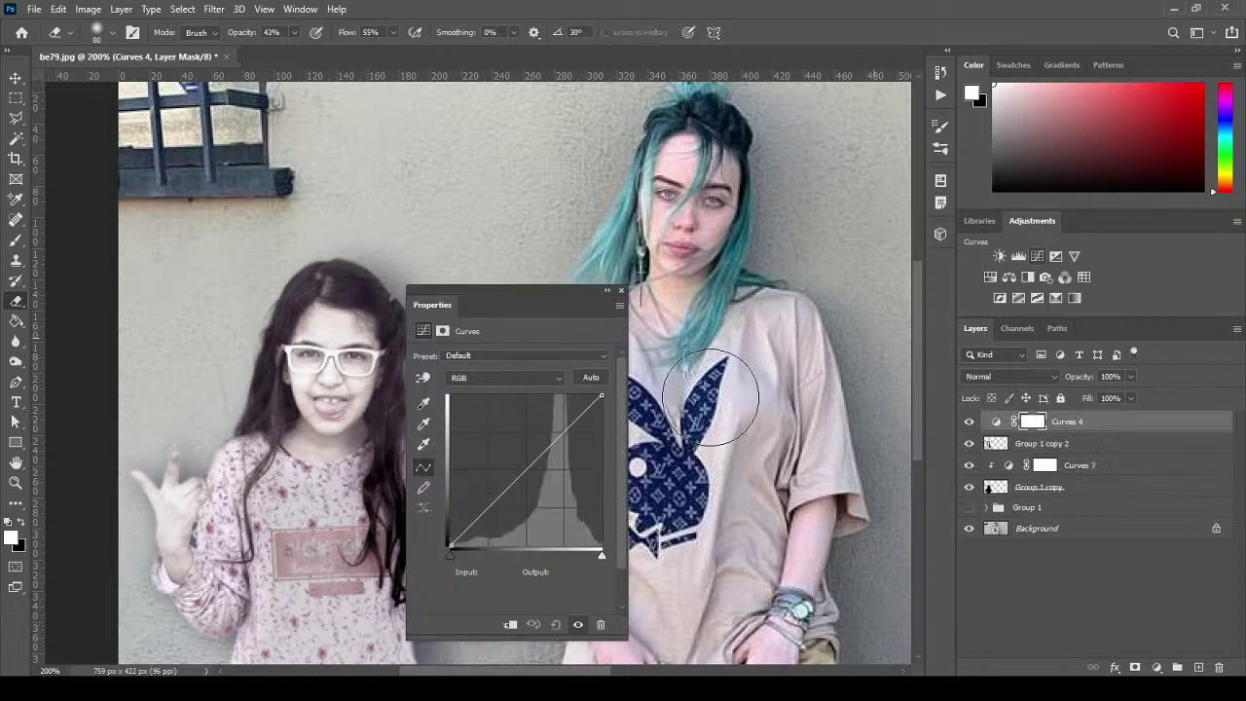
click(472, 378)
click(477, 425)
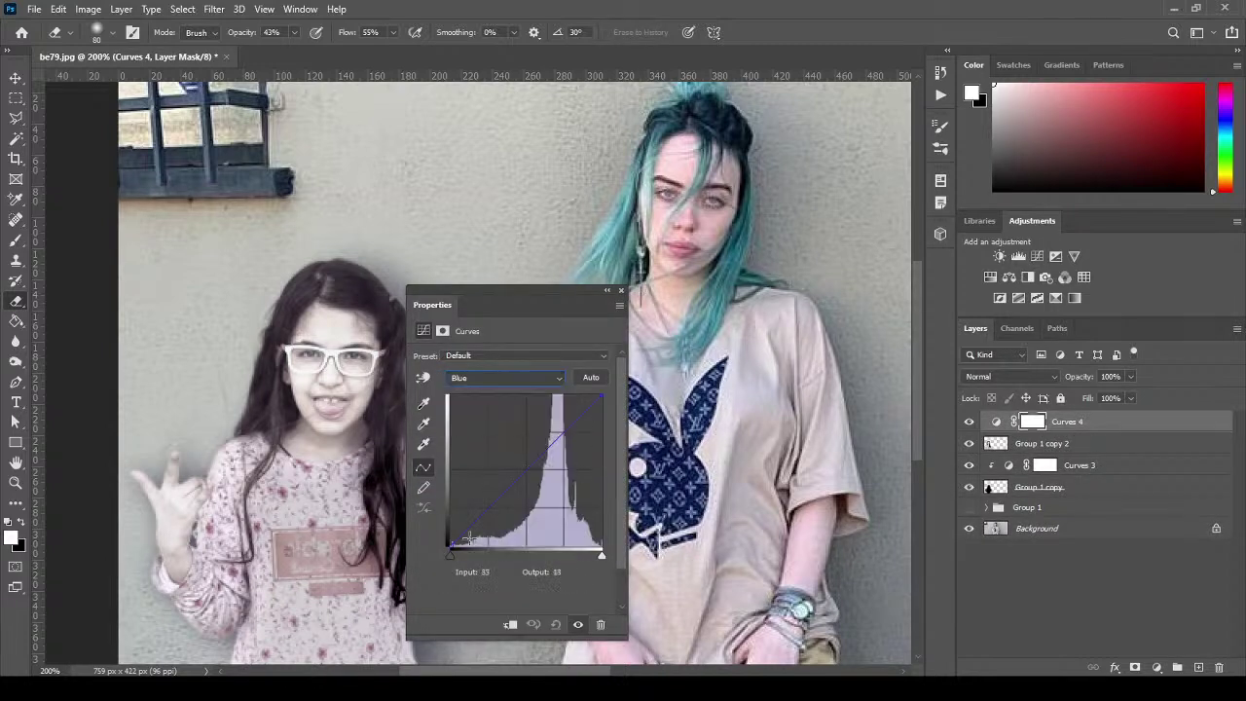
drag(450, 548, 448, 534)
click(509, 624)
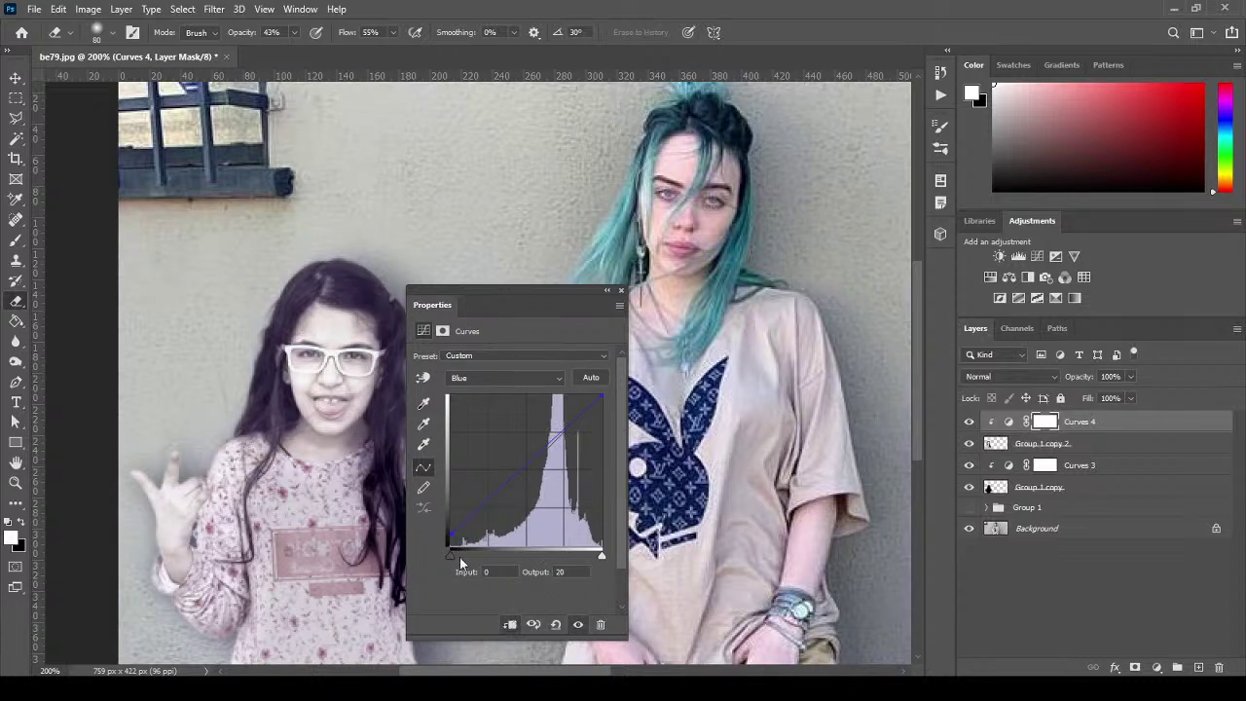
drag(449, 531, 449, 524)
drag(449, 528, 449, 522)
Raise the Red channel's black point slightly in the girl's clipped Curves adjustment, keeping the white point at 255, and close its settings.
click(461, 379)
click(485, 403)
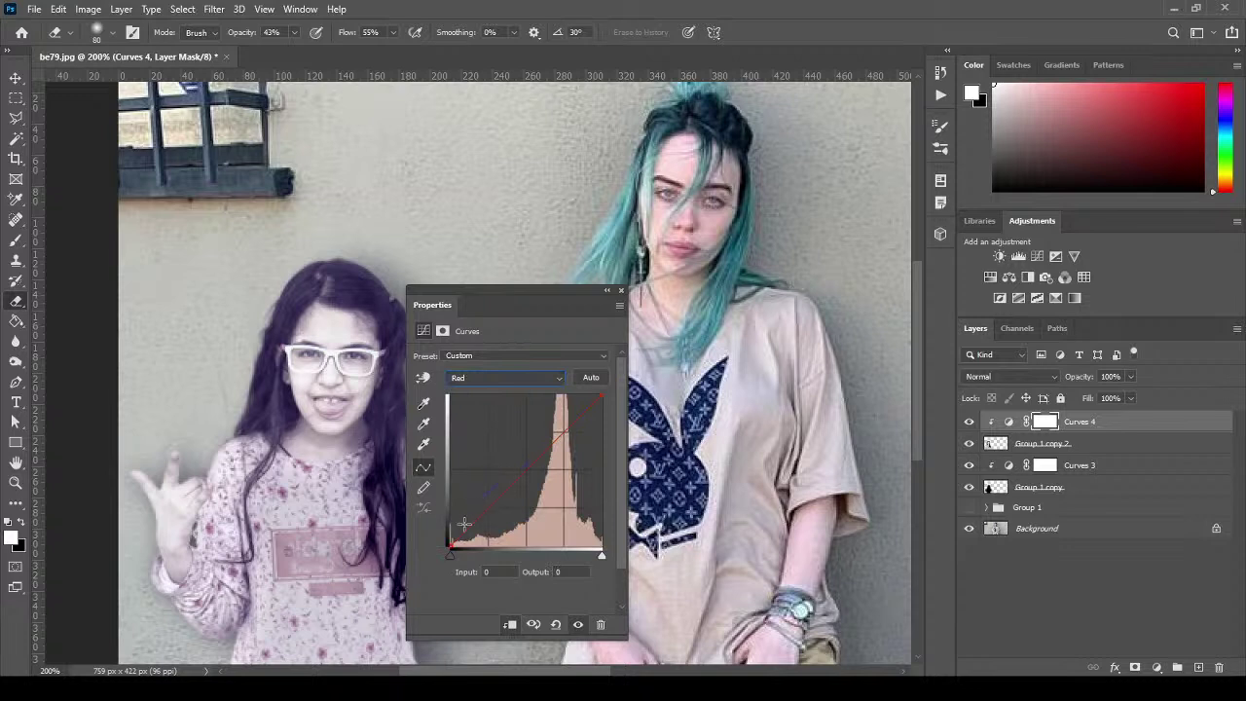
mouse_move(450, 540)
mouse_down()
mouse_move(469, 550)
mouse_move(447, 536)
mouse_up()
mouse_move(596, 554)
mouse_down()
mouse_move(565, 555)
mouse_move(626, 560)
mouse_move(581, 562)
mouse_move(601, 560)
mouse_up()
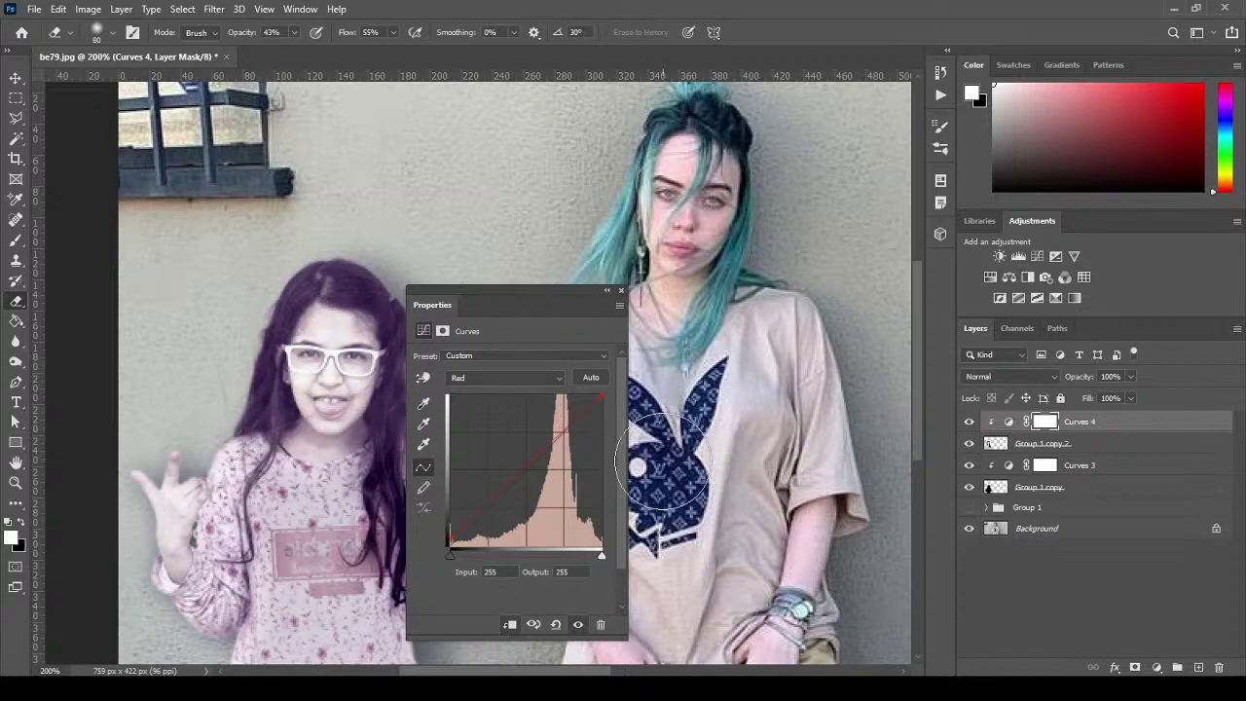
click(621, 291)
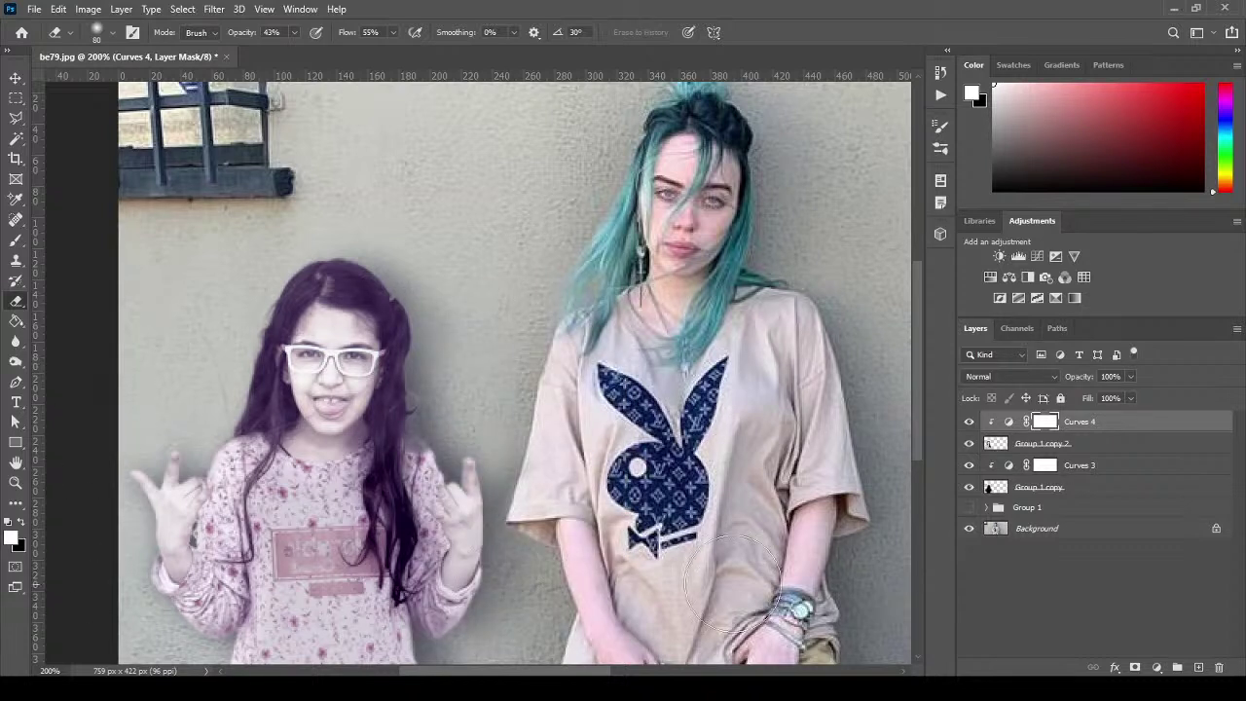
Fill the layer mask of the girl's clipped Curves 4 adjustment with black using the Paint Bucket.
click(17, 323)
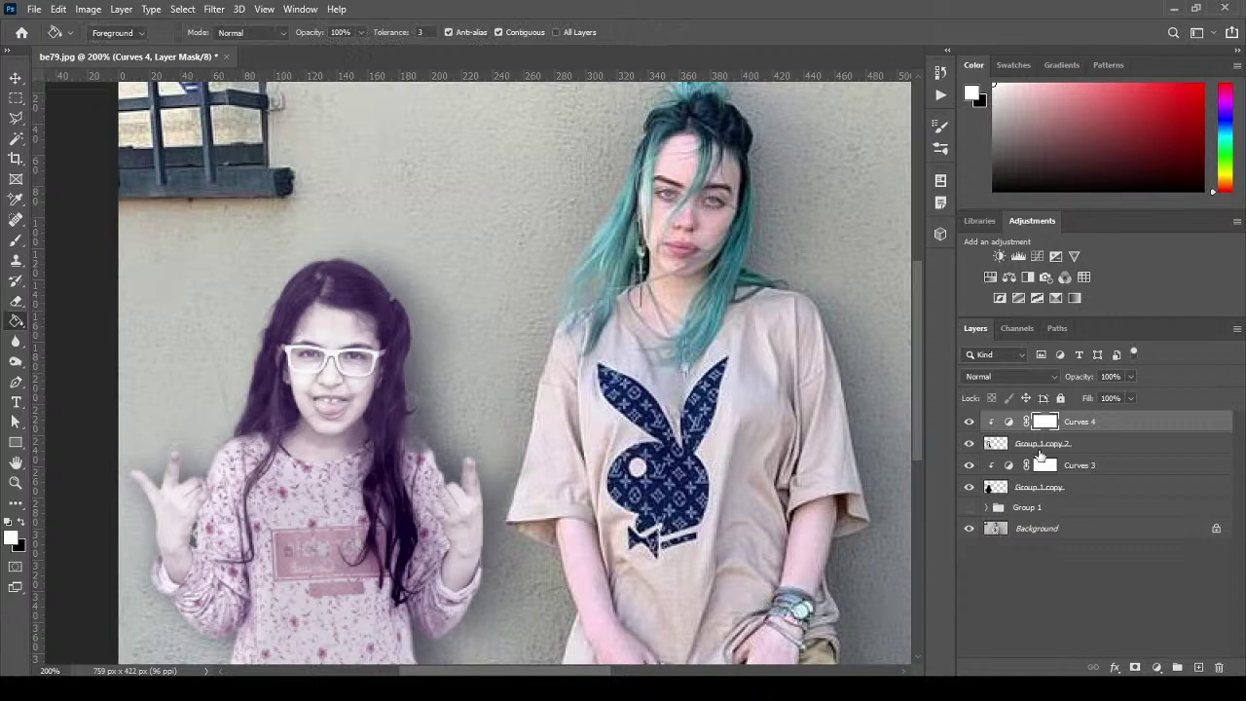
click(21, 523)
click(393, 418)
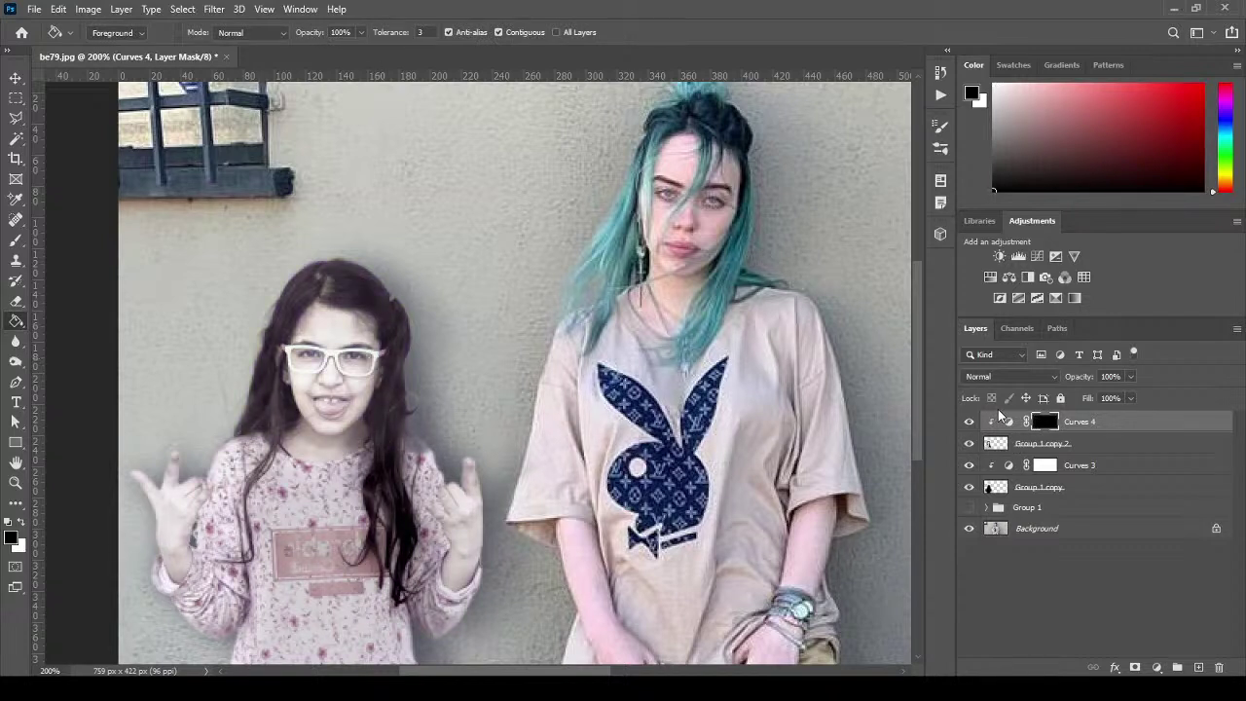
Paint white with a soft 37% opacity brush on the Curves 4 mask over the shaded hair beside the girl's face and both her hands.
click(18, 241)
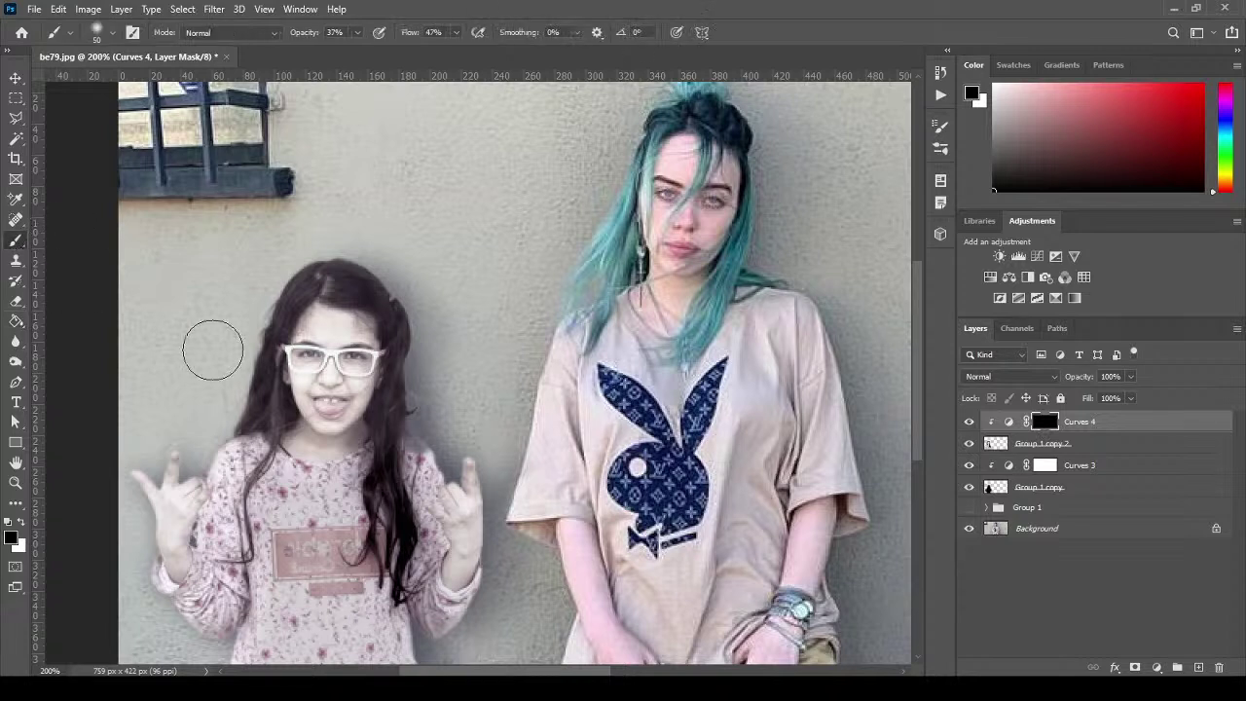
click(20, 522)
mouse_move(362, 421)
mouse_down()
mouse_move(335, 334)
mouse_move(337, 364)
mouse_move(334, 345)
mouse_move(319, 355)
mouse_move(328, 315)
mouse_move(310, 396)
mouse_move(335, 335)
mouse_move(322, 424)
mouse_move(338, 384)
mouse_move(300, 448)
mouse_move(344, 384)
mouse_move(337, 434)
mouse_move(354, 404)
mouse_move(357, 352)
mouse_move(334, 409)
mouse_move(323, 409)
mouse_move(322, 378)
mouse_move(346, 376)
mouse_move(356, 331)
mouse_move(315, 328)
mouse_move(298, 396)
mouse_move(308, 389)
mouse_move(314, 433)
mouse_move(362, 457)
mouse_up()
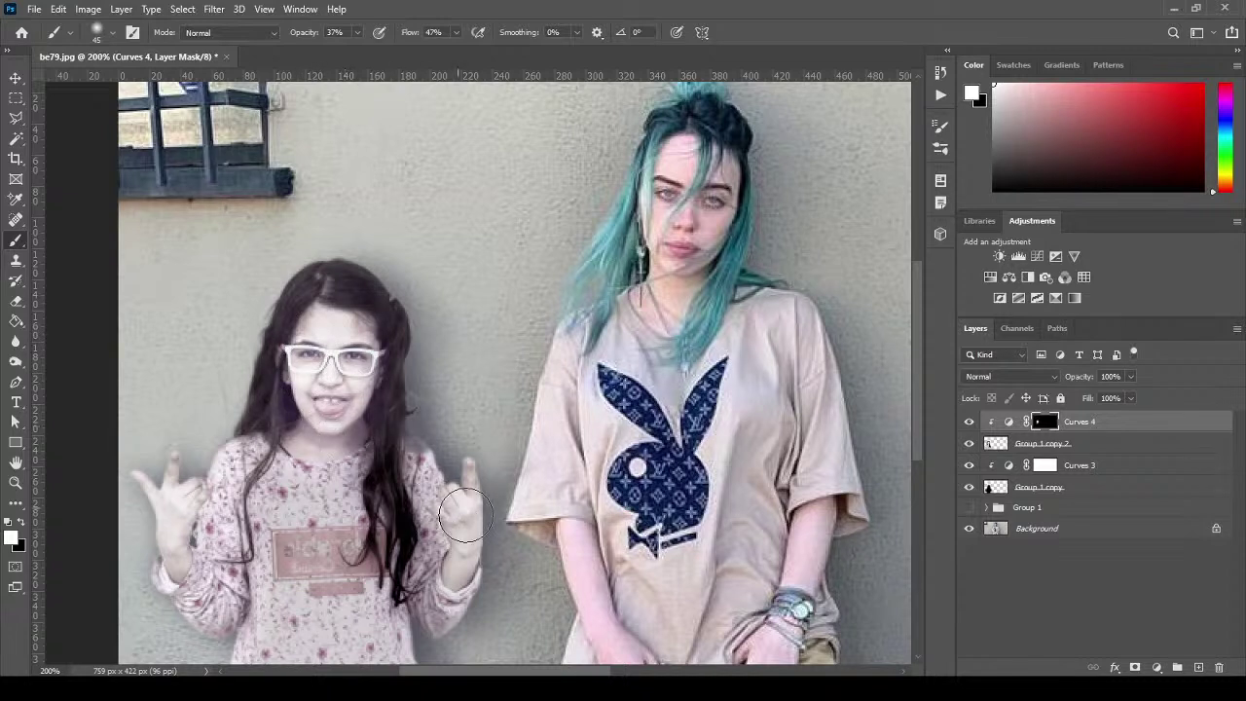
mouse_move(464, 561)
mouse_down()
mouse_move(447, 511)
mouse_move(457, 513)
mouse_up()
mouse_move(279, 554)
mouse_down()
mouse_move(198, 537)
mouse_move(177, 562)
mouse_move(165, 505)
mouse_move(134, 477)
mouse_move(207, 493)
mouse_move(189, 568)
mouse_move(177, 475)
mouse_move(167, 531)
mouse_move(174, 566)
mouse_move(187, 517)
mouse_move(182, 574)
mouse_move(182, 513)
mouse_up()
drag(461, 543, 458, 515)
Add a Brightness/Contrast adjustment clipped to the girl, with Brightness -27 and Contrast 32.
click(15, 481)
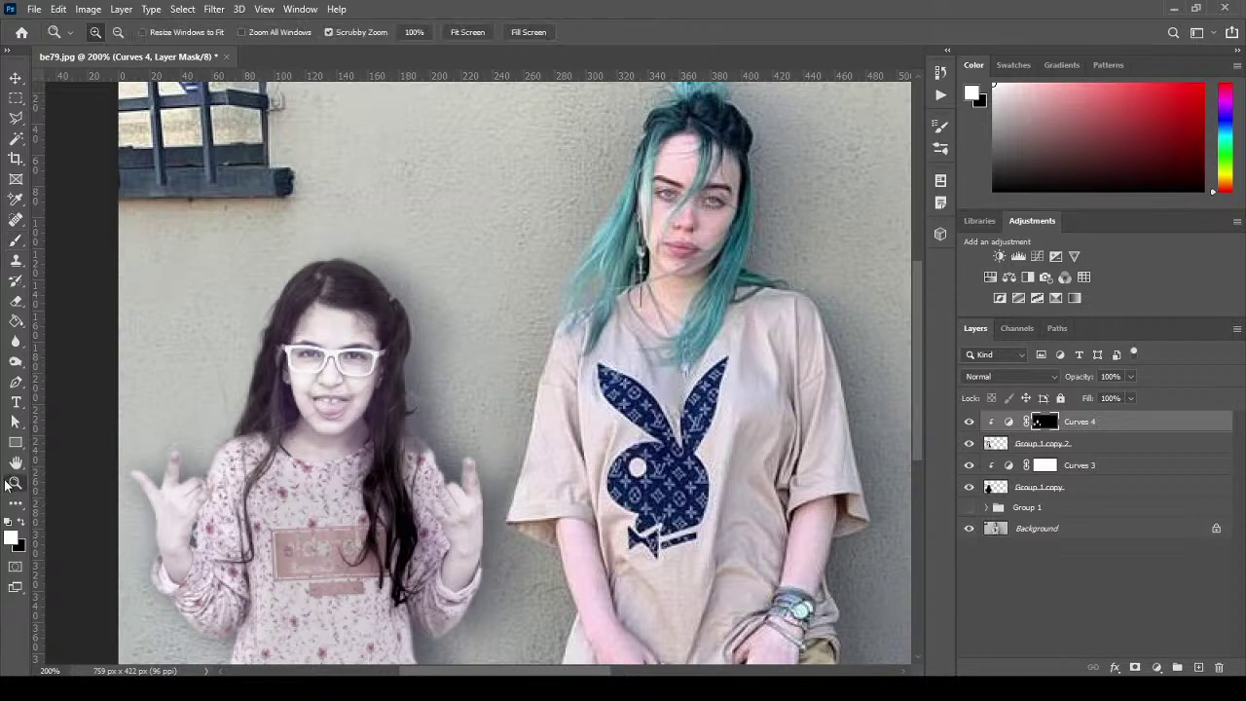
right_click(342, 412)
click(384, 435)
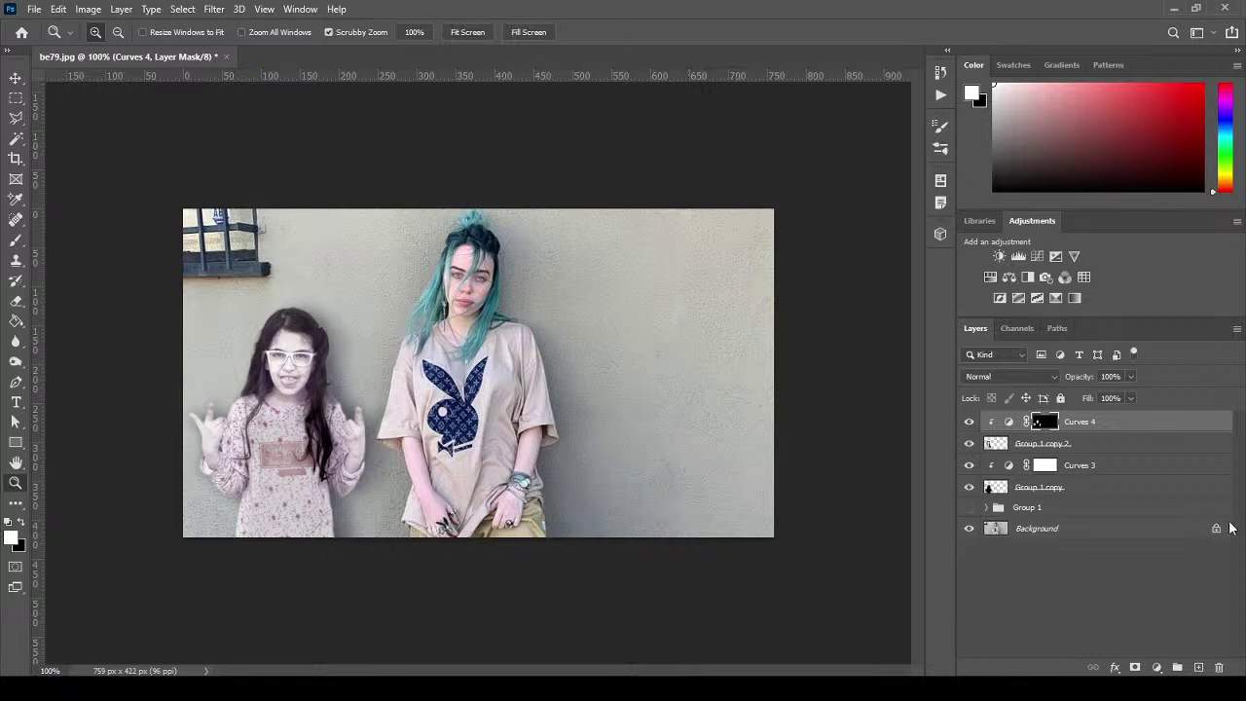
click(999, 256)
drag(510, 403, 542, 434)
click(510, 624)
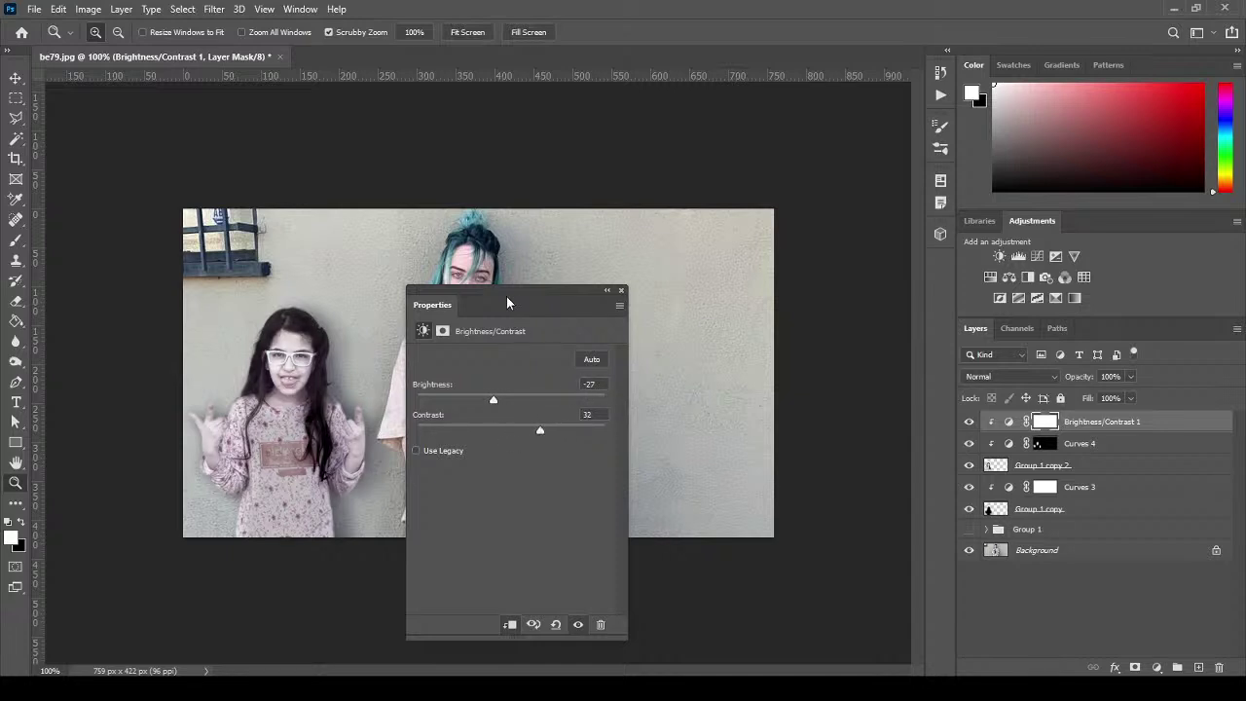
Refine the girl's Brightness/Contrast adjustment to Brightness -17 and Contrast 30 and close its settings.
drag(507, 303, 686, 302)
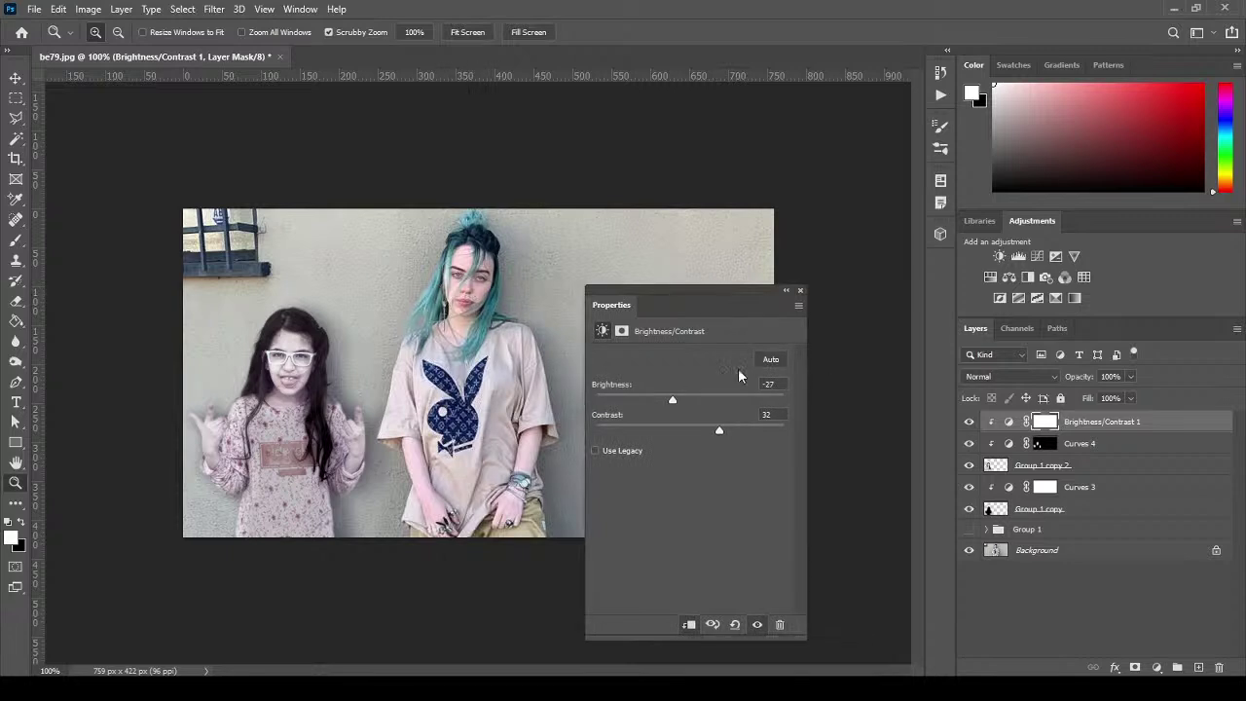
drag(672, 401, 746, 431)
drag(677, 399, 718, 433)
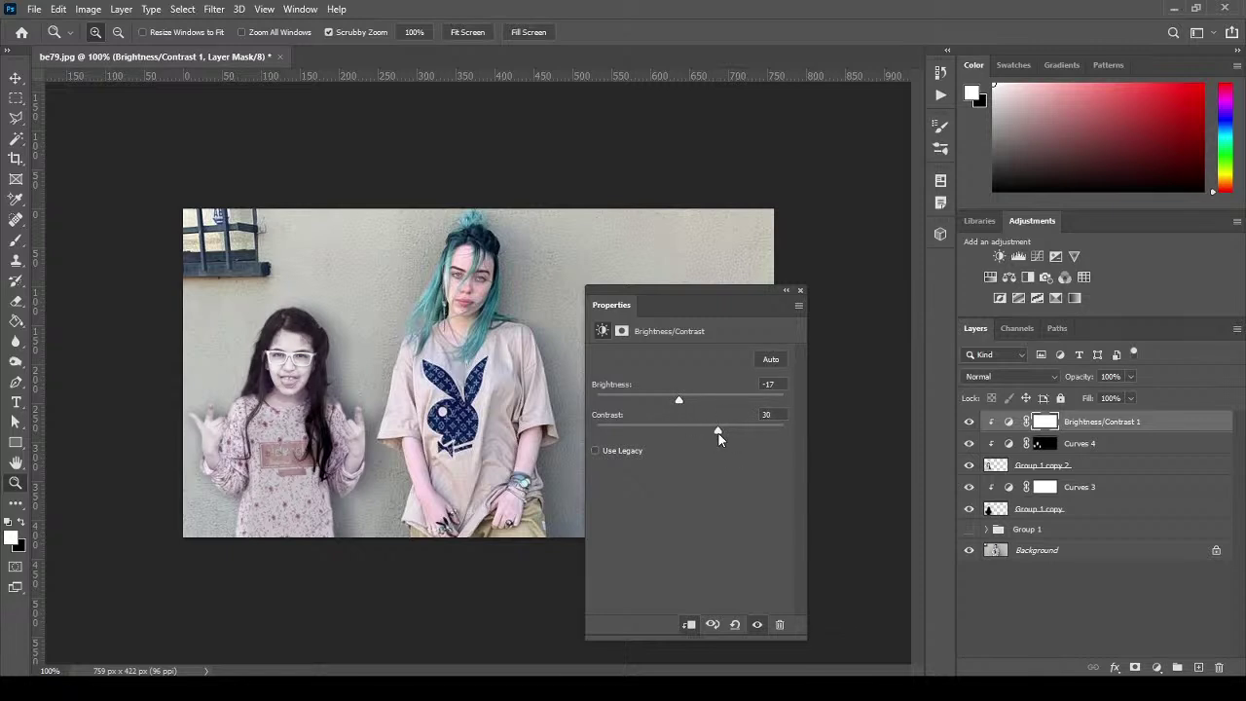
click(800, 292)
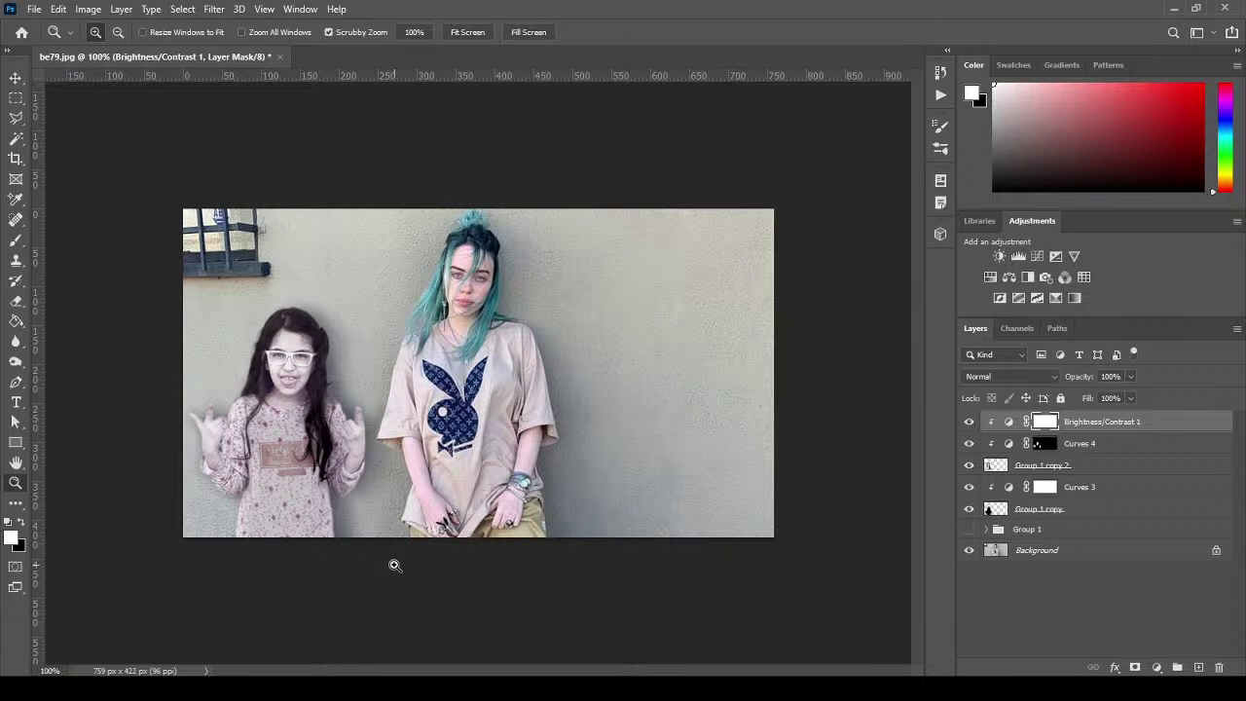
Crop the image to a full-height area about 536 px wide around both people, removing the empty wall beyond the woman.
click(16, 98)
drag(153, 184, 600, 615)
click(88, 8)
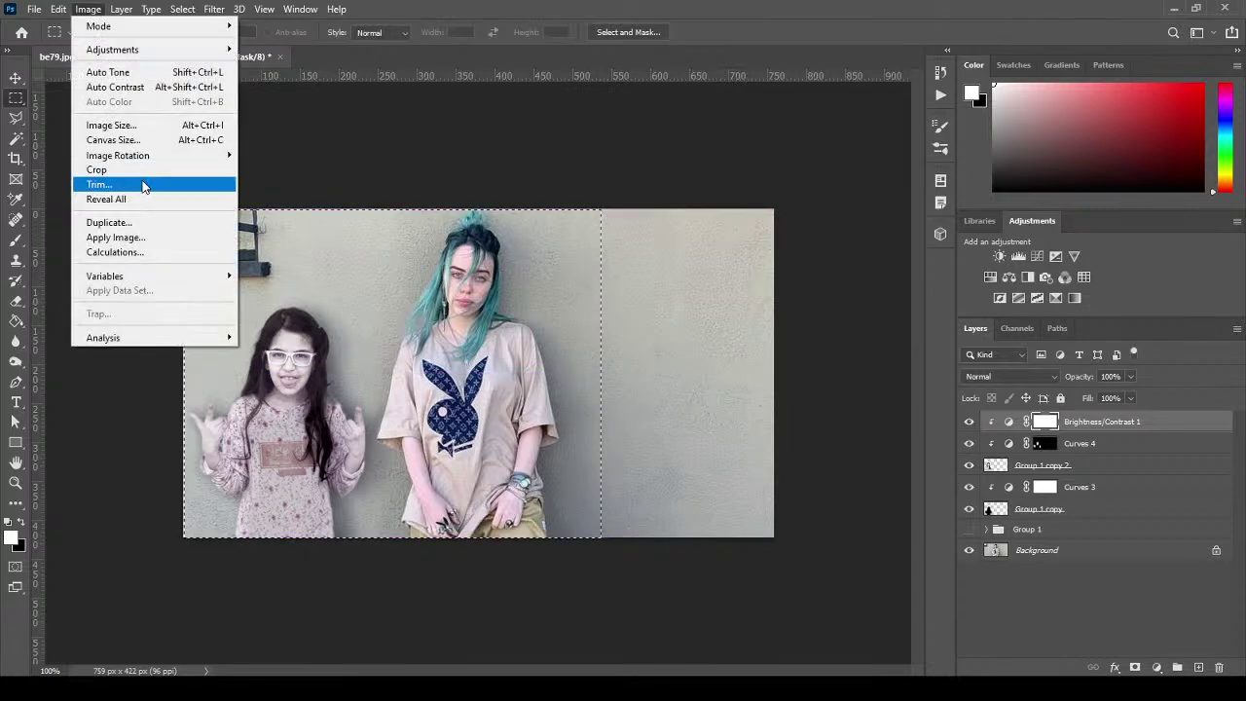
click(142, 171)
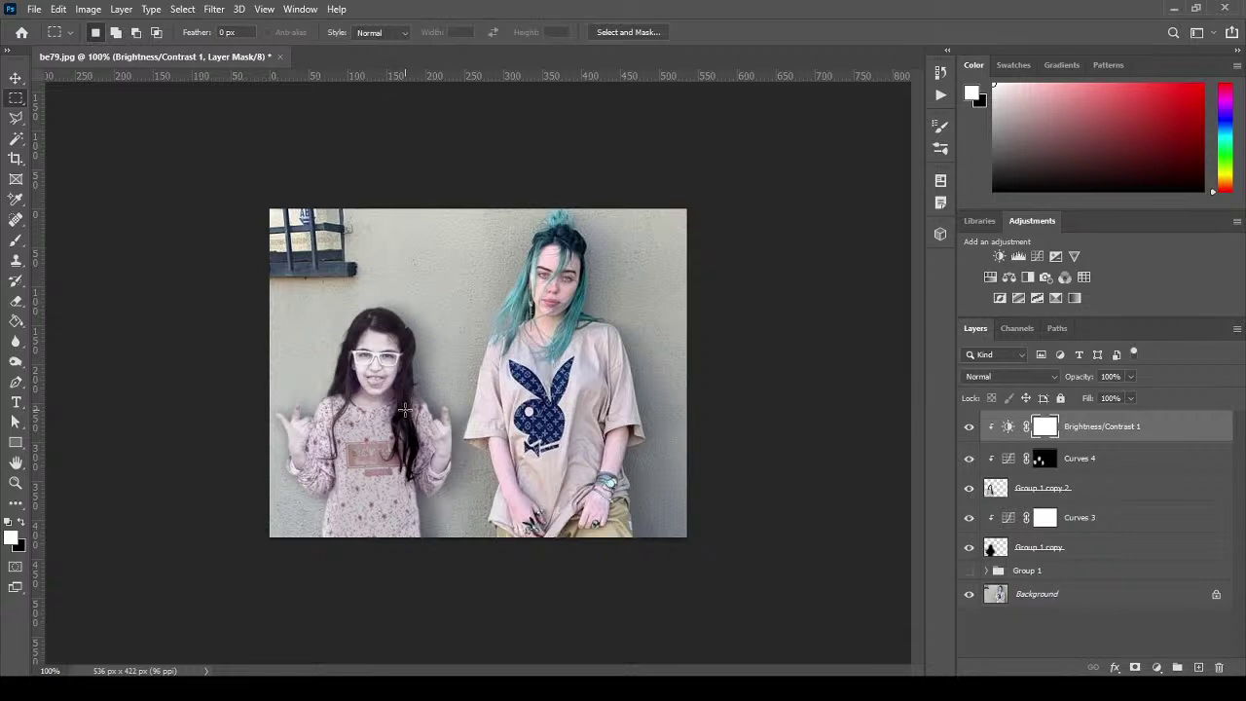
Review the adjustment layers inside Group 1, then collapse the group again.
click(986, 571)
scroll(1106, 536, down, 3)
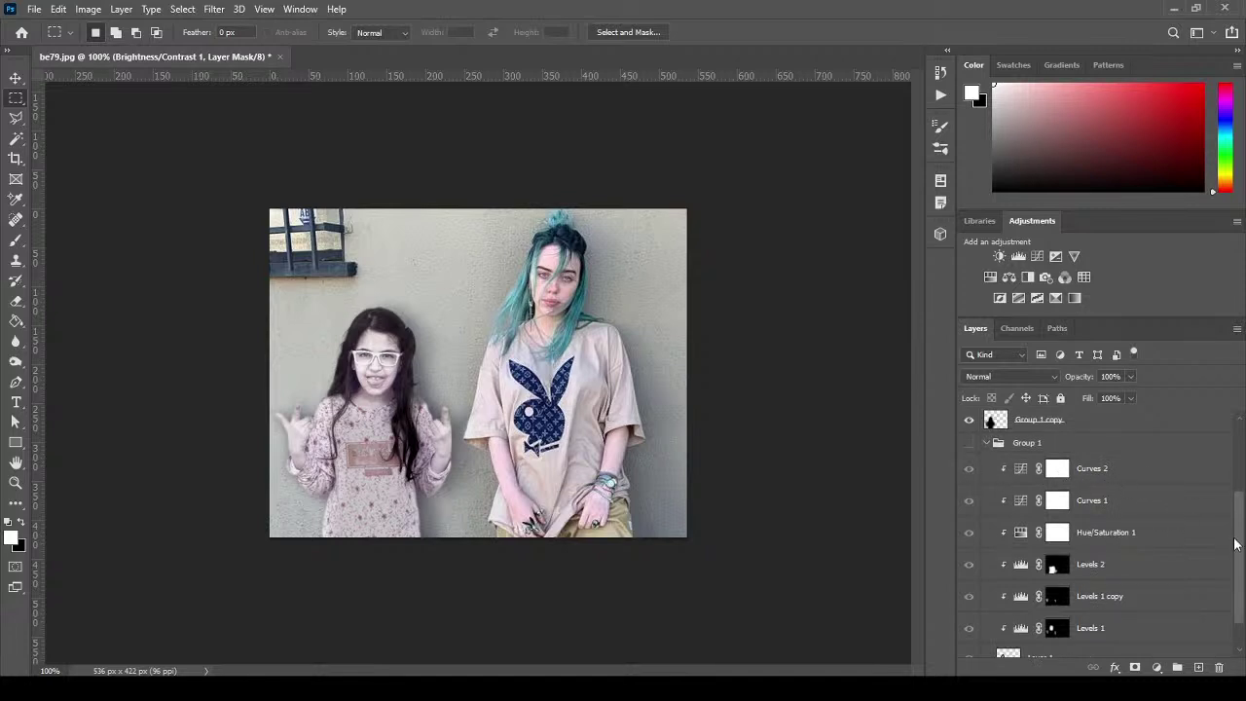
drag(1238, 540, 1240, 510)
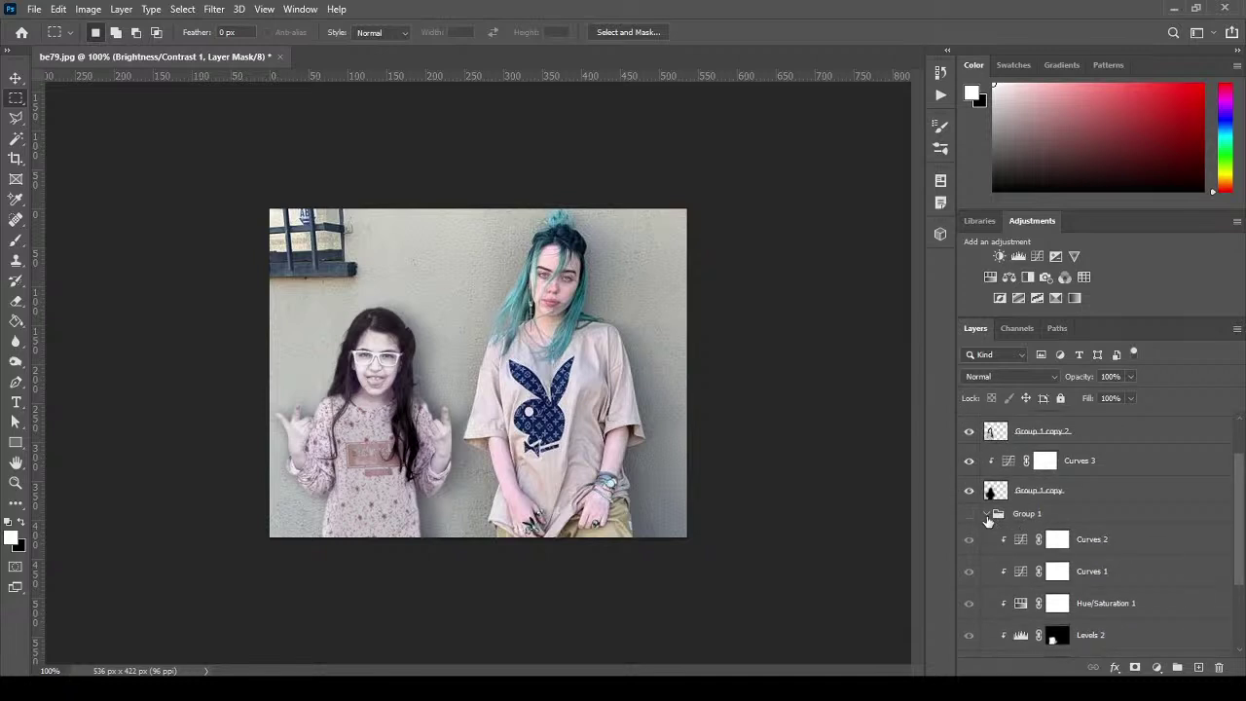
click(986, 510)
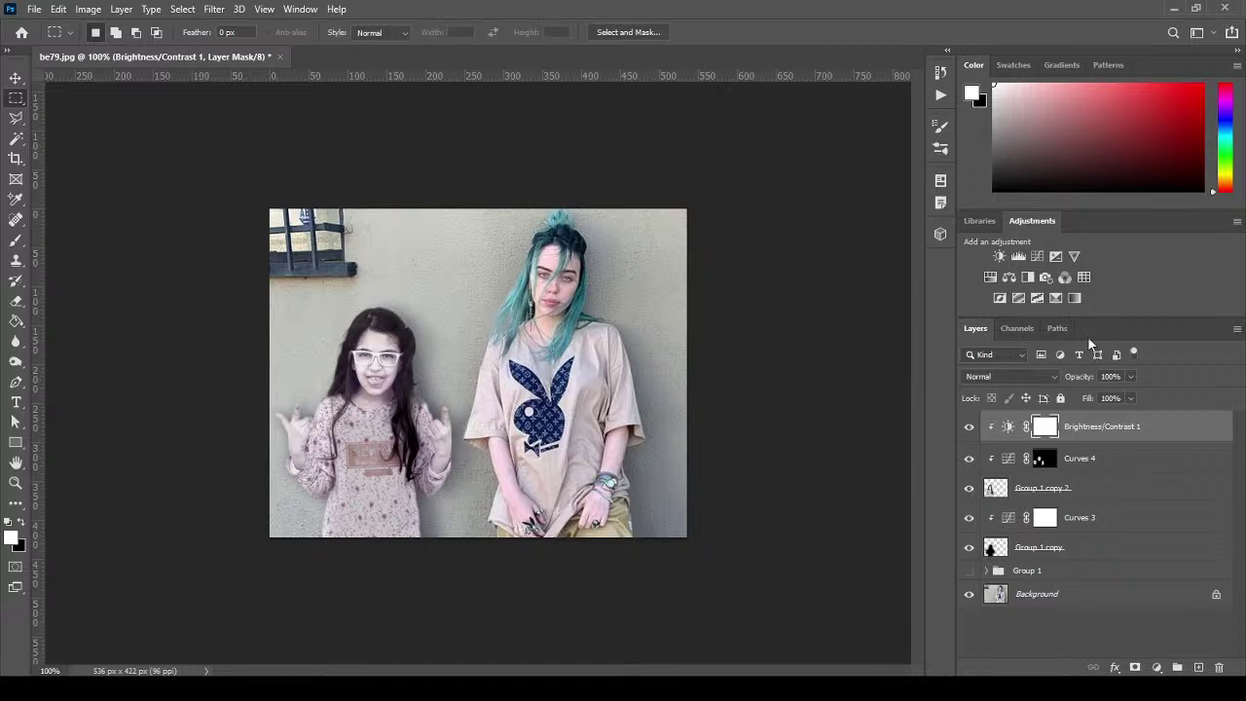
Add a Color Lookup adjustment over the whole image with the Crisp_Warm.look 3D LUT and reduce its opacity to 35%.
click(1083, 277)
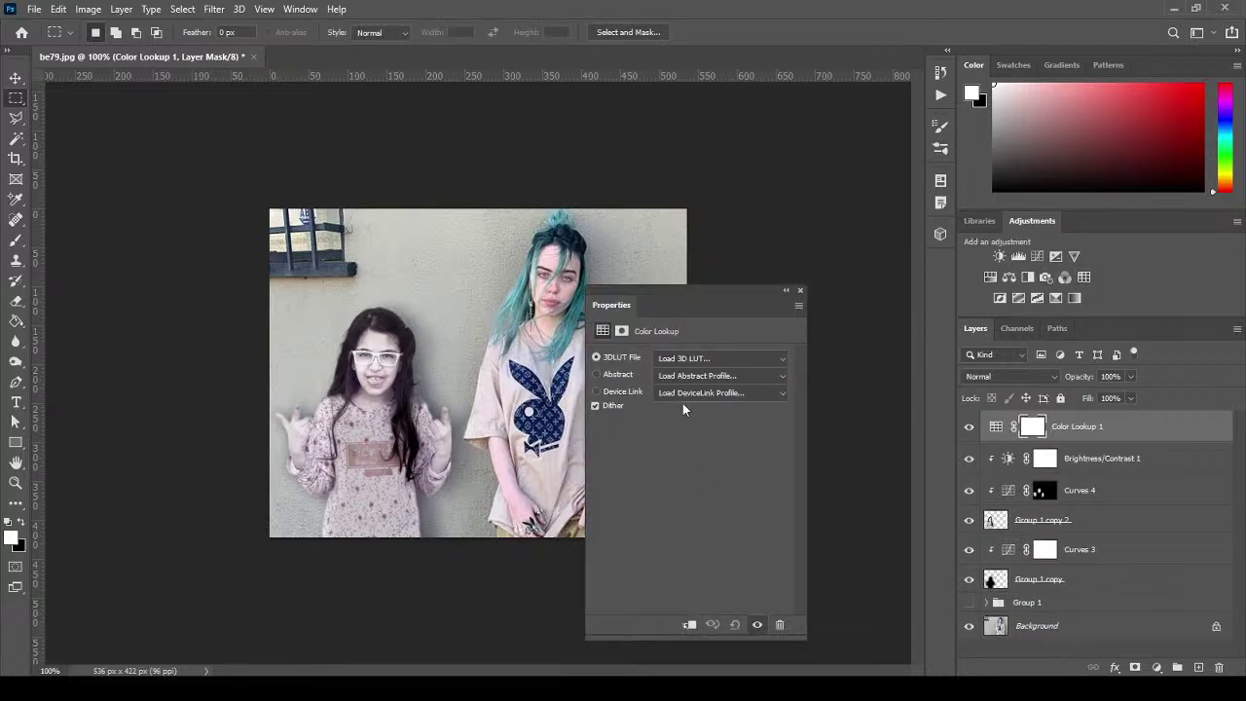
click(704, 359)
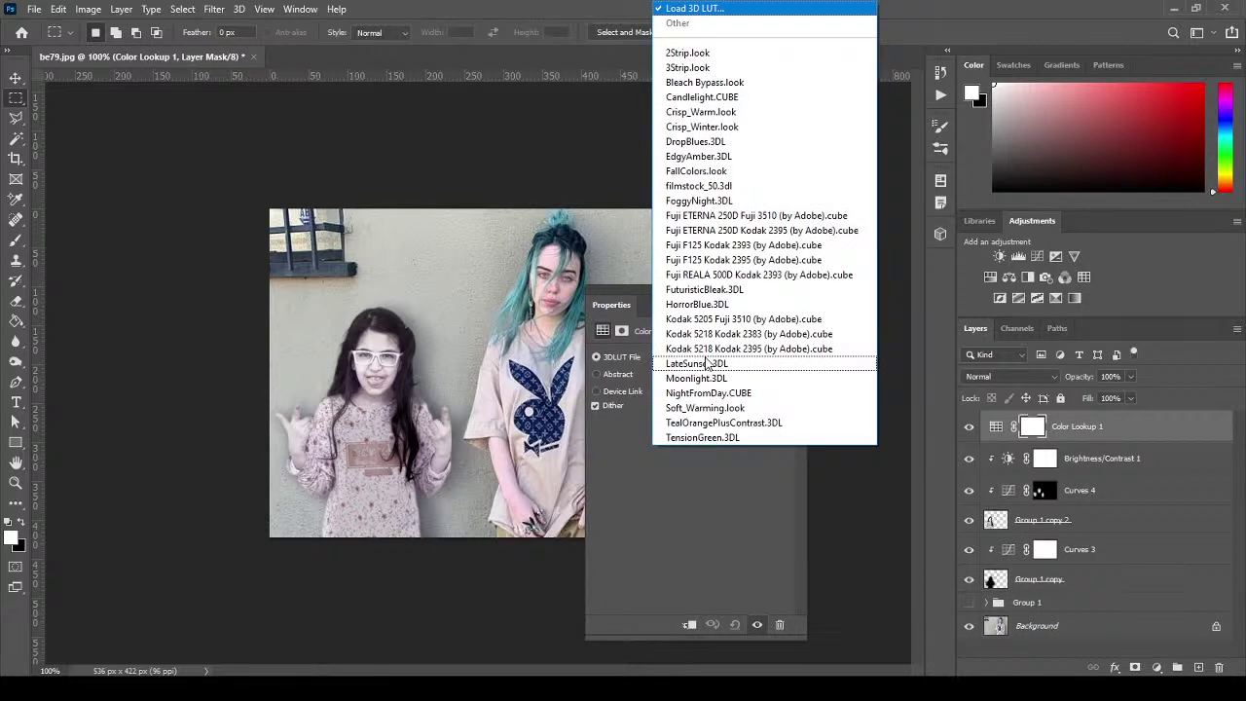
click(721, 112)
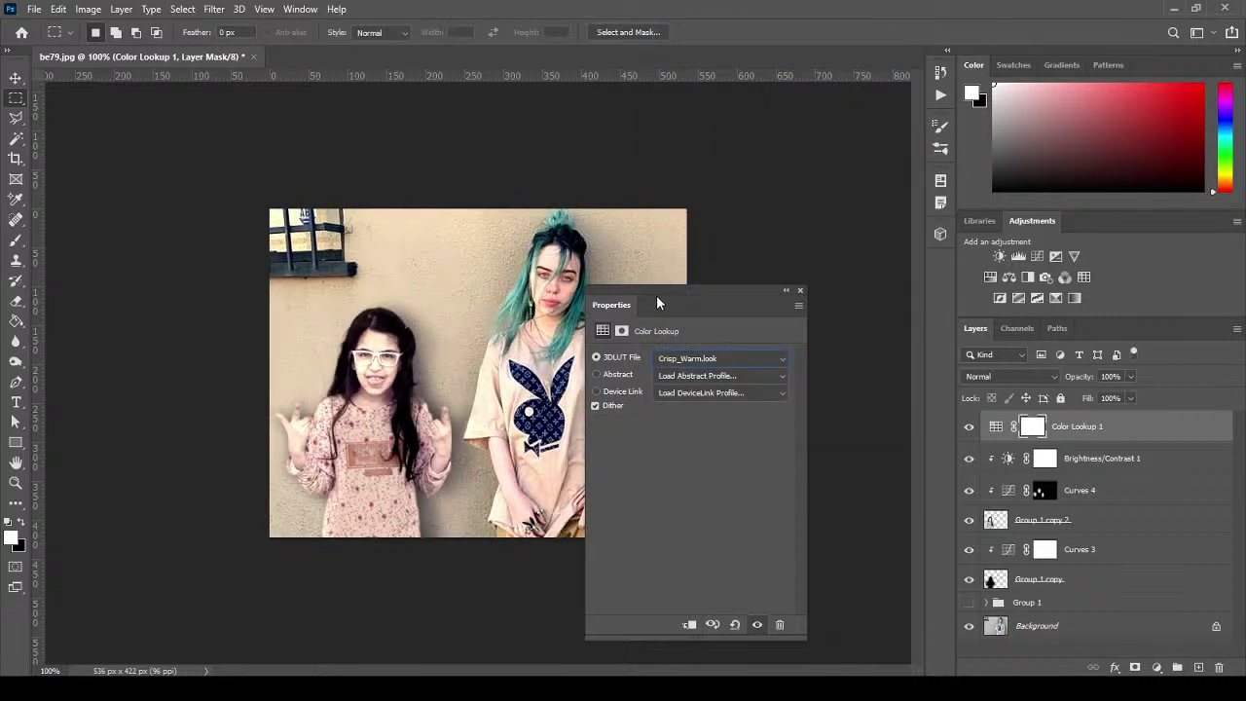
drag(656, 282, 719, 250)
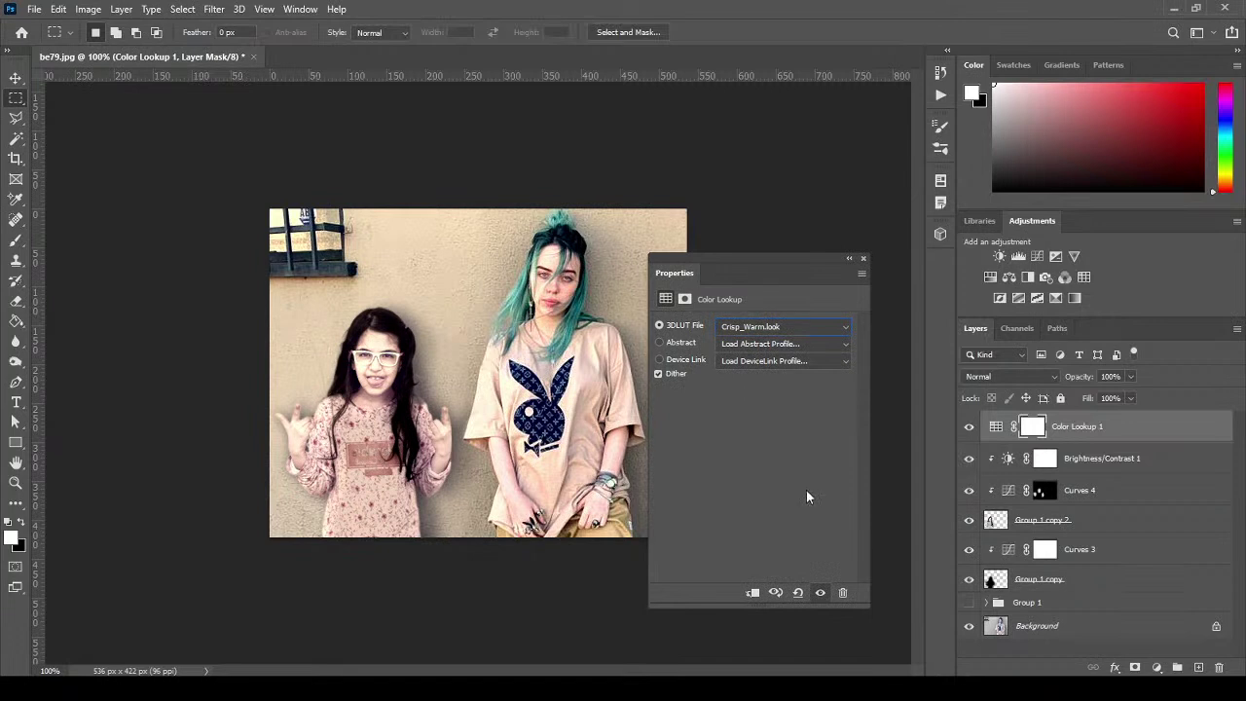
click(863, 258)
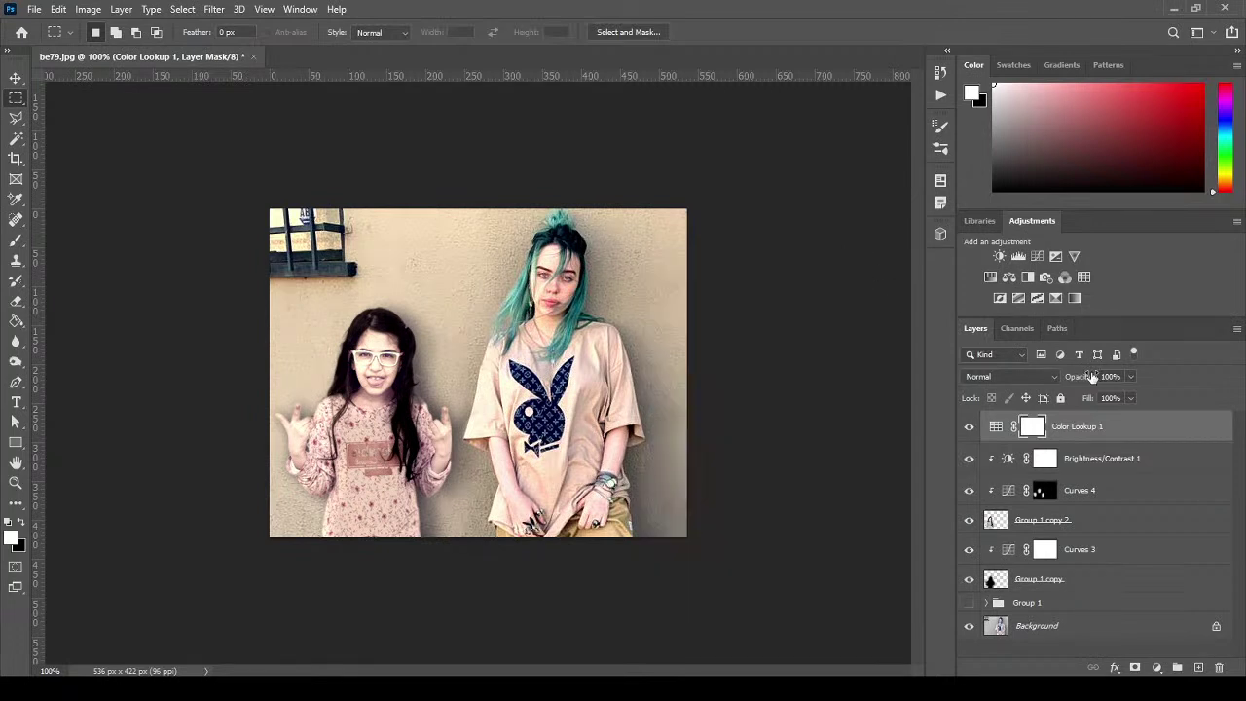
drag(1080, 377, 1032, 380)
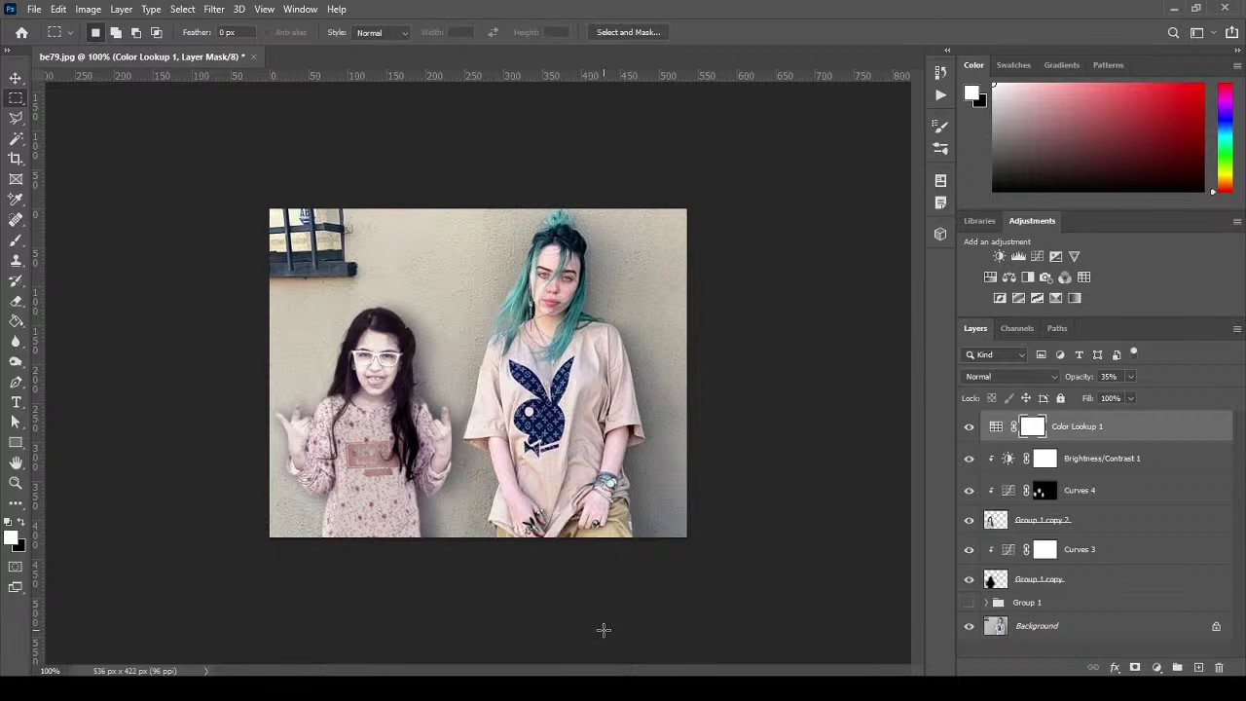
Check the full layer stack, including the contents of Group 1, and collapse the group.
click(985, 603)
scroll(1080, 591, down, 3)
scroll(1115, 591, up, 3)
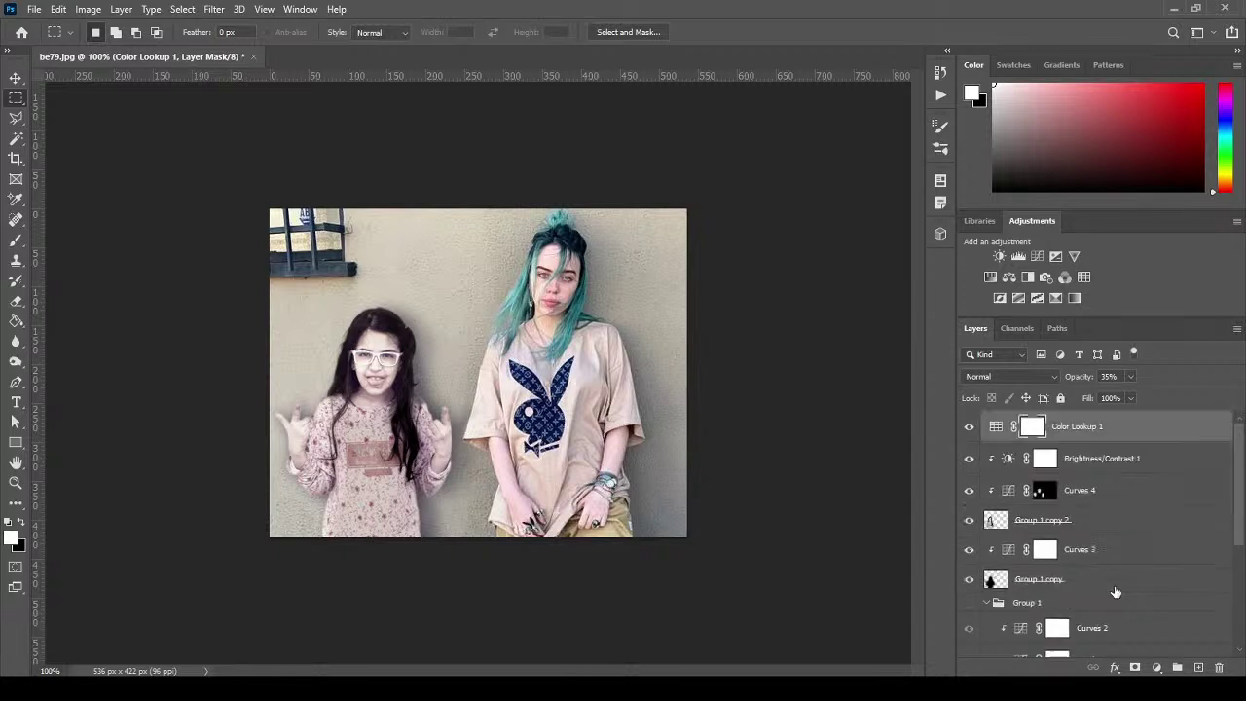
click(986, 602)
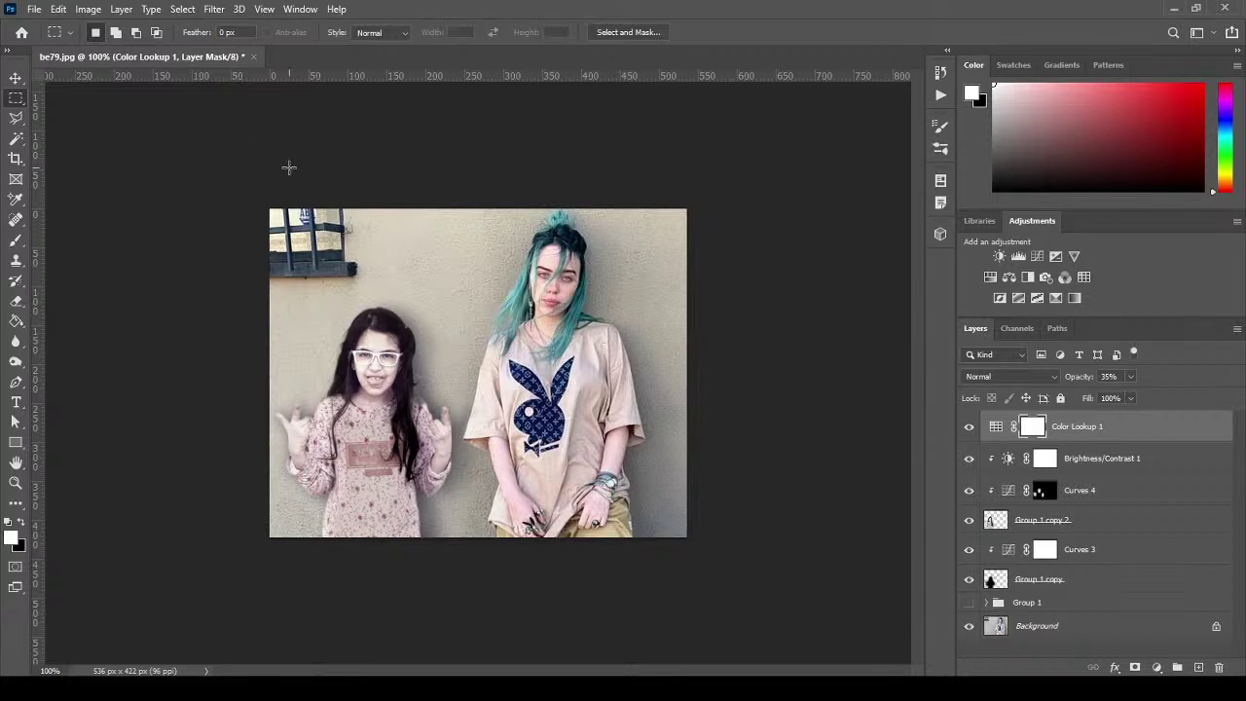
Close be79.jpg without saving and open All_Gizah_Pyramids.jpg as the new background image.
click(253, 57)
click(605, 261)
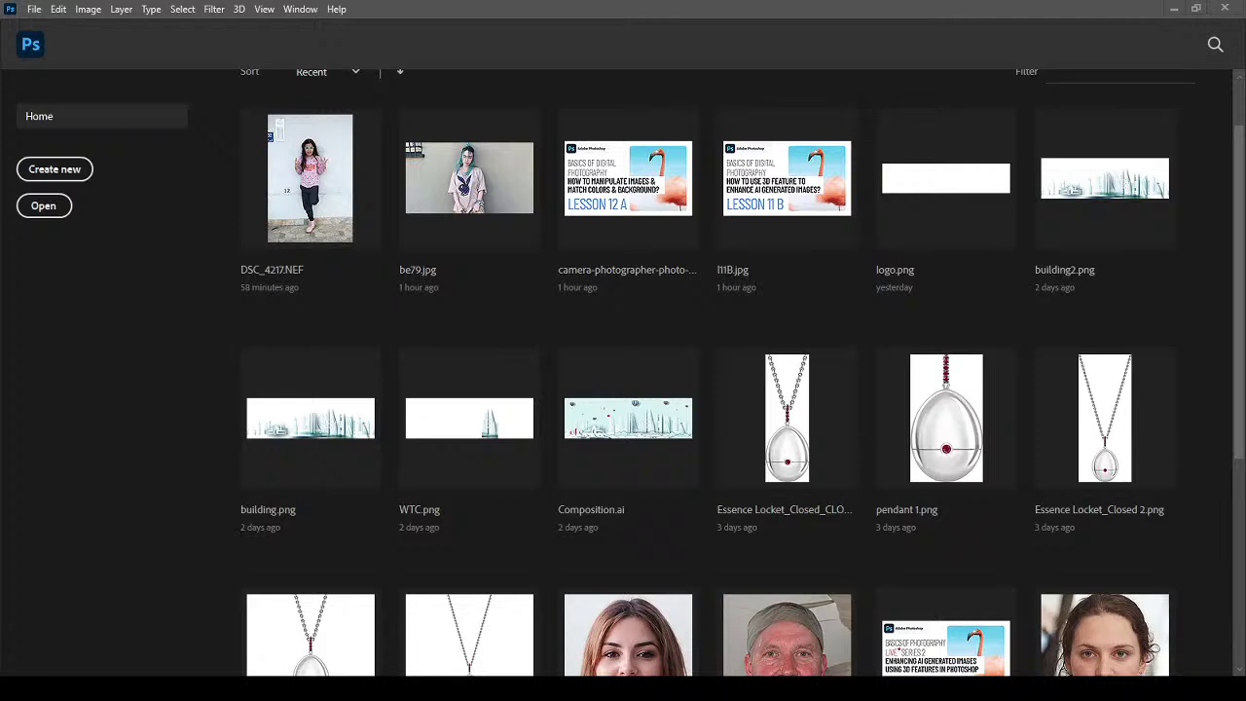
drag(5, 219, 331, 235)
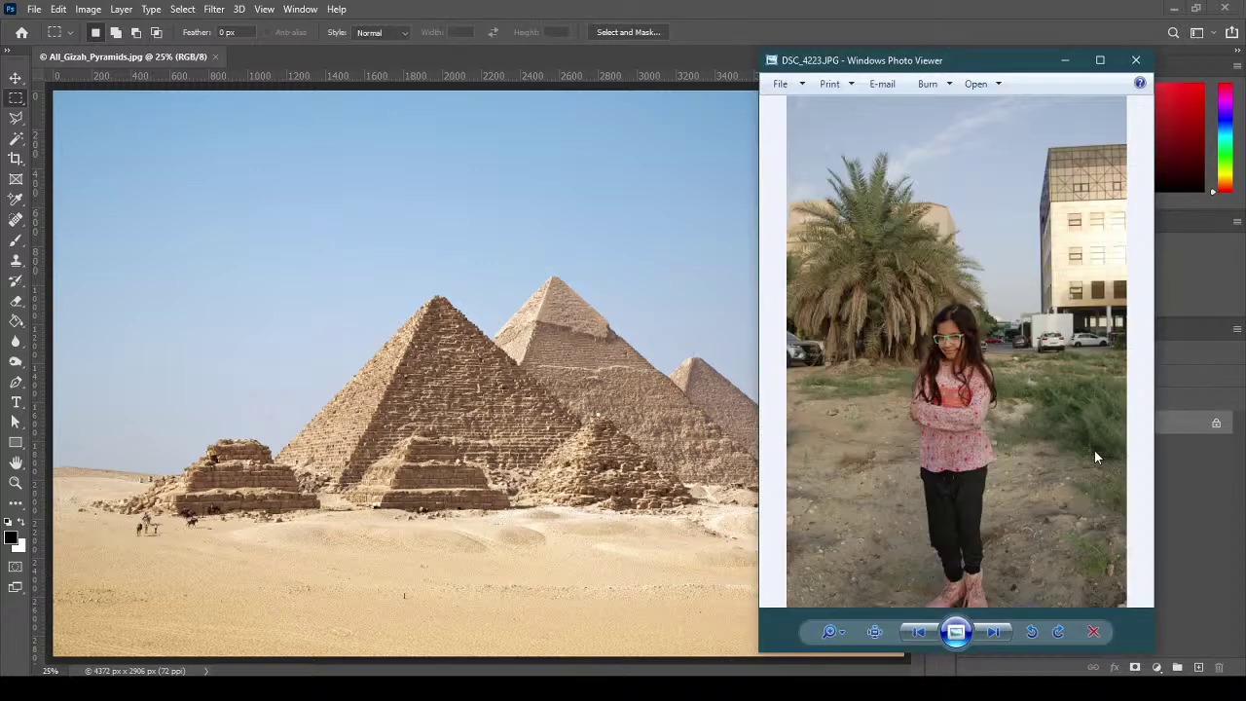
Compare the full-length photos of the girl, DSC_4223 and DSC_4224, in Windows Photo Viewer against the pyramids background.
click(986, 630)
click(919, 634)
click(993, 632)
click(993, 632)
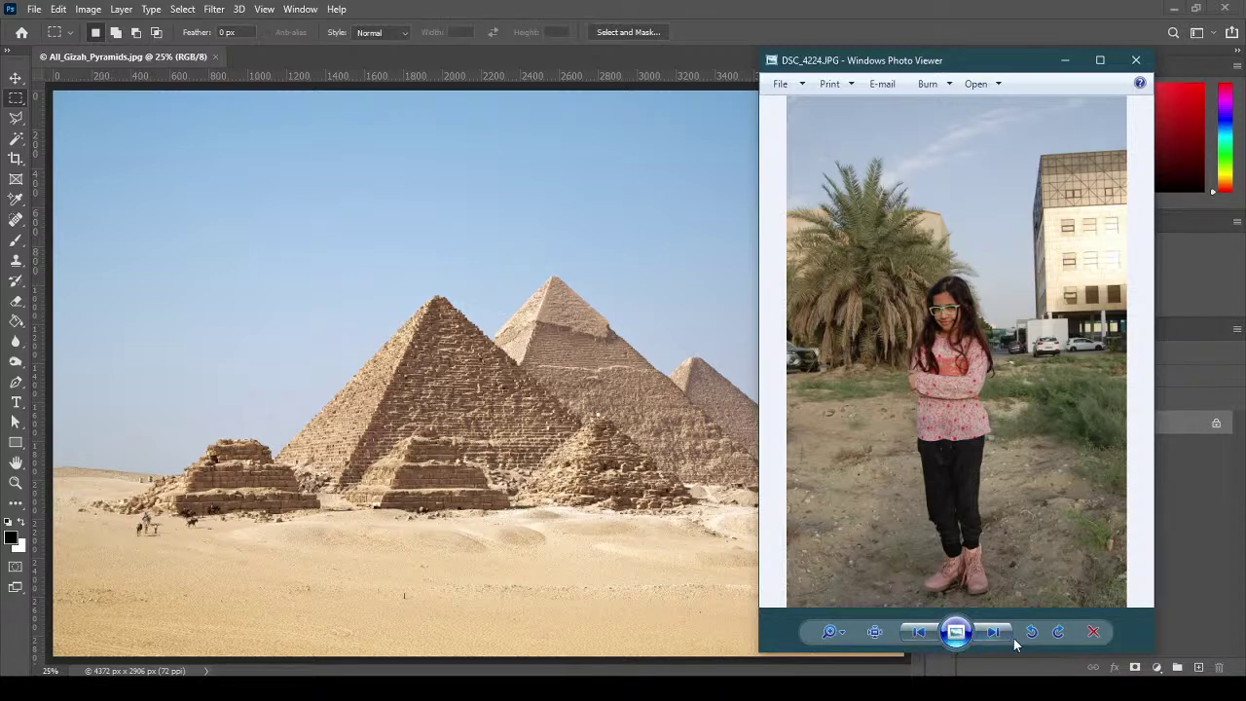
click(918, 632)
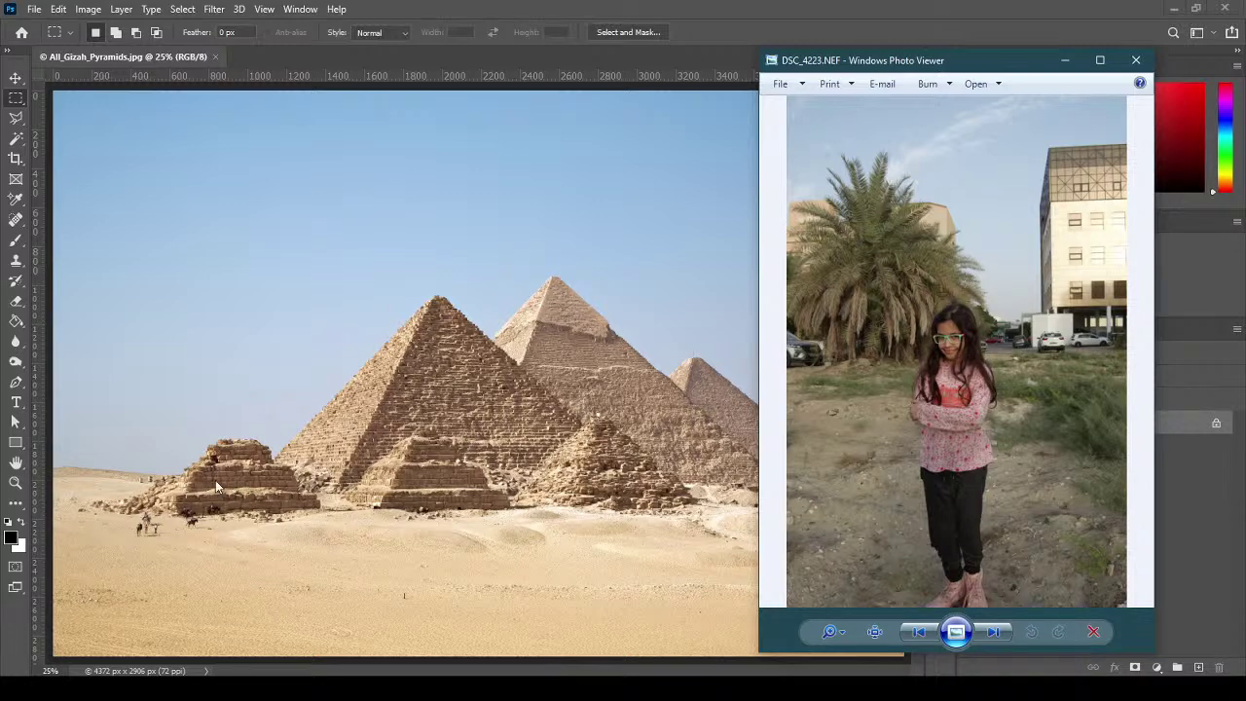
click(992, 632)
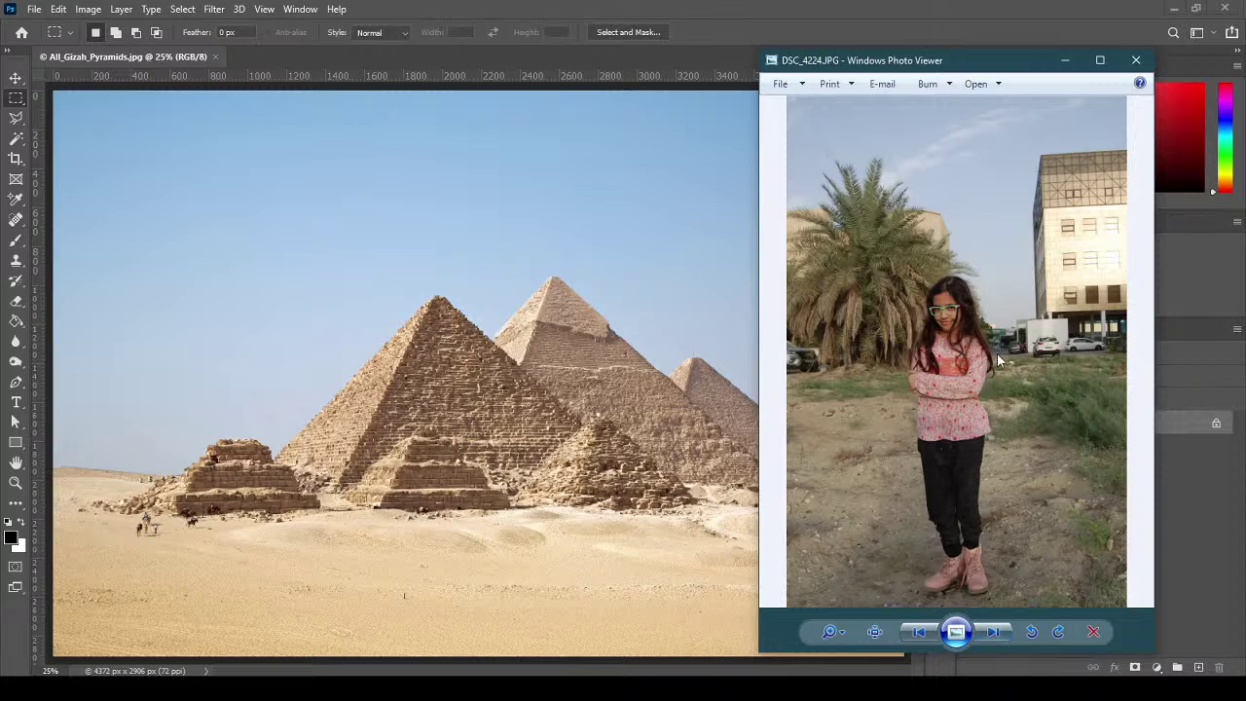
Narrow the photo viewer window and place it beside the pyramids so more of the background stays visible.
drag(946, 61, 531, 115)
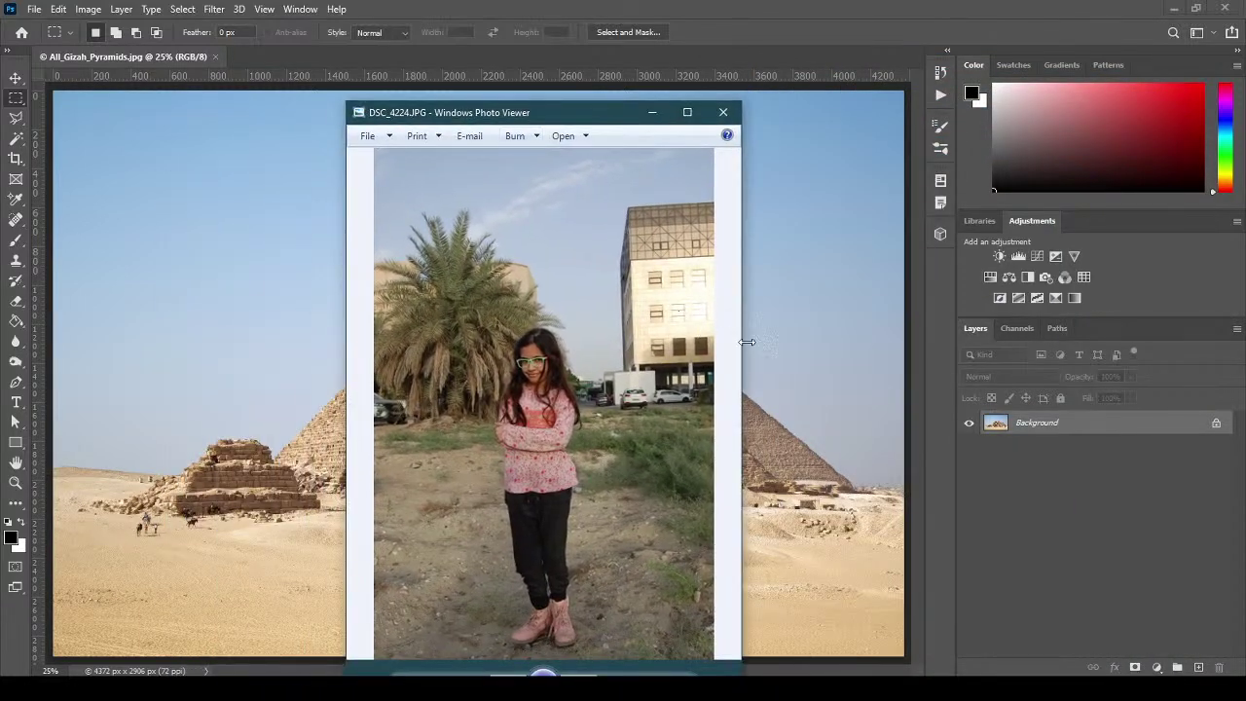
drag(743, 345, 664, 346)
drag(515, 114, 1037, 181)
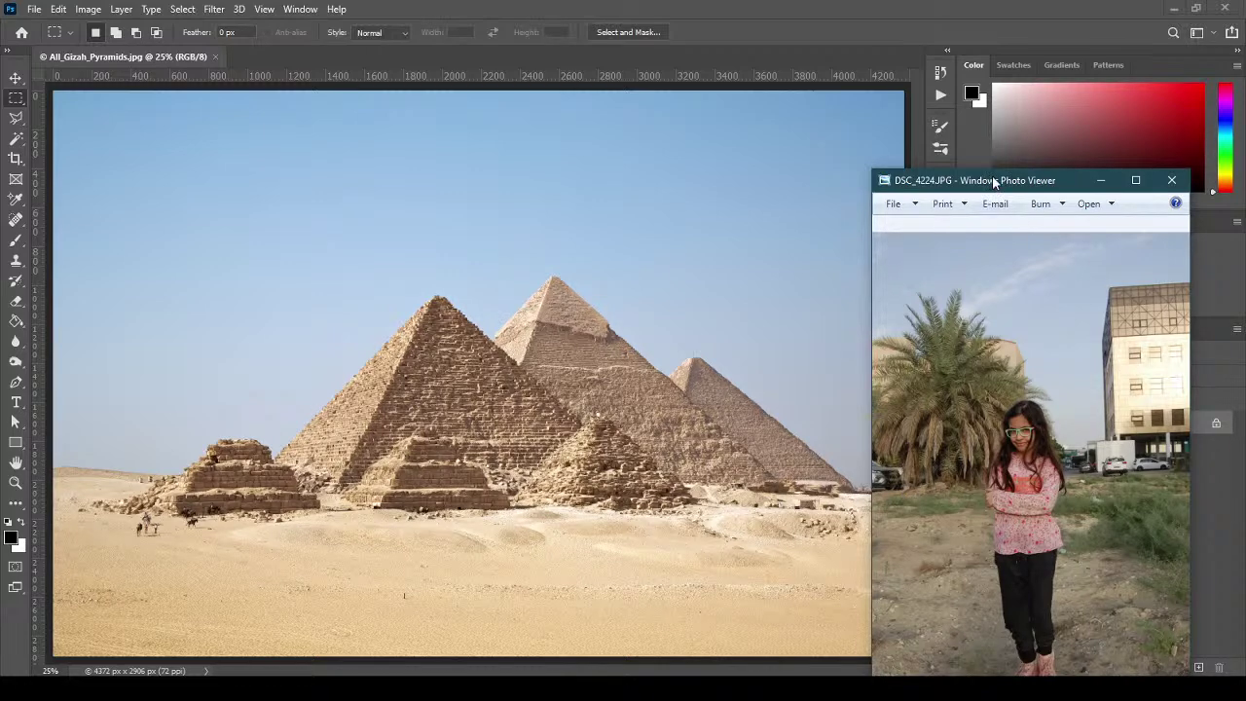
drag(992, 181, 947, 64)
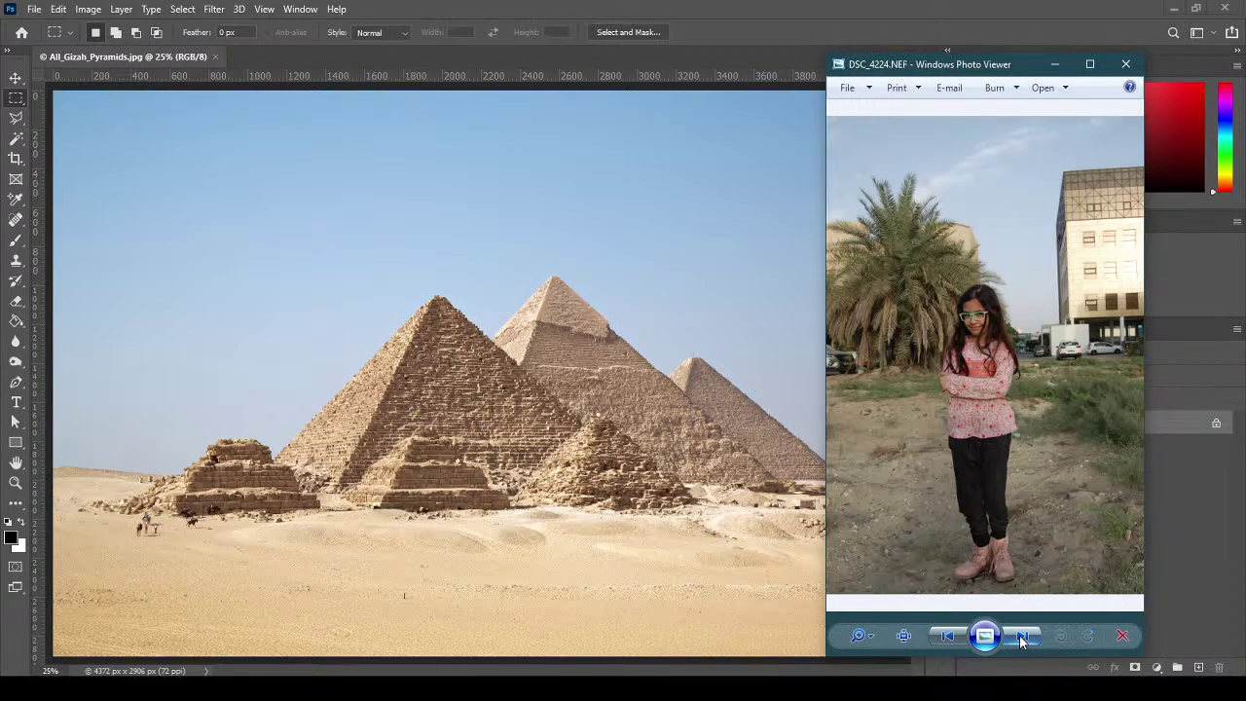
Browse the girl's remaining photos up to DSC_4226 and return to the full-length shot DSC_4224.
click(1020, 636)
click(1021, 637)
click(1021, 638)
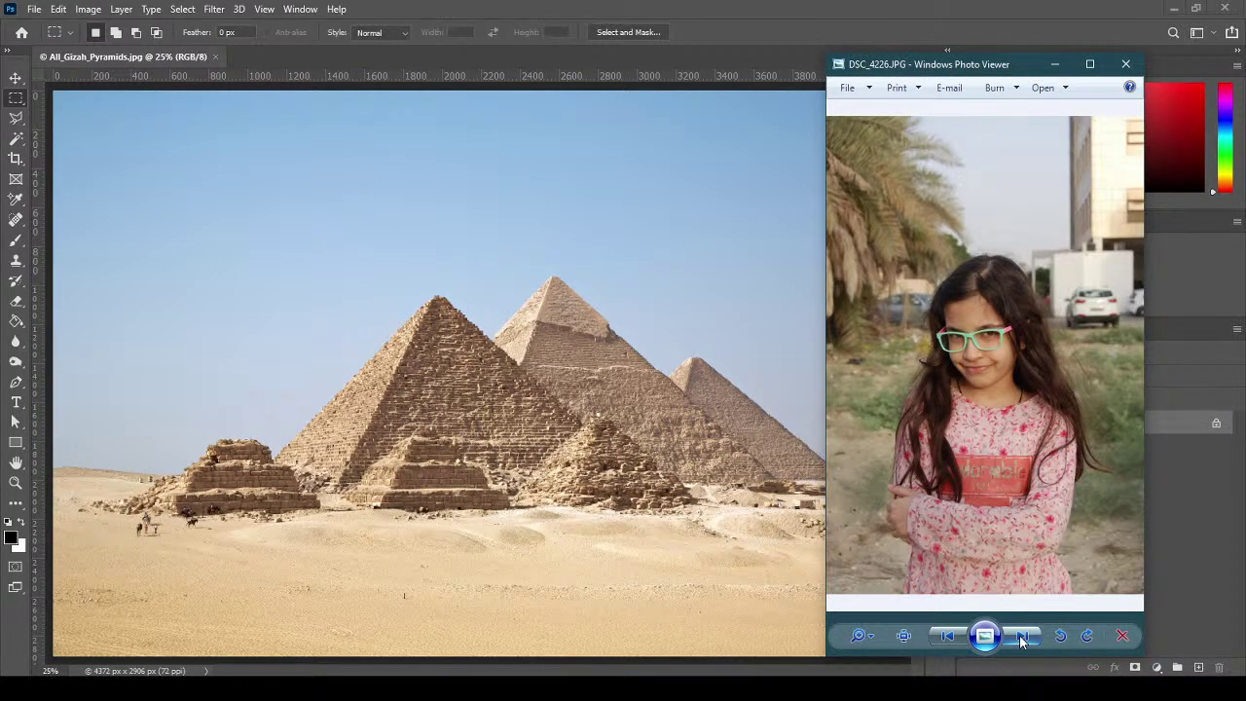
click(1021, 638)
click(1020, 639)
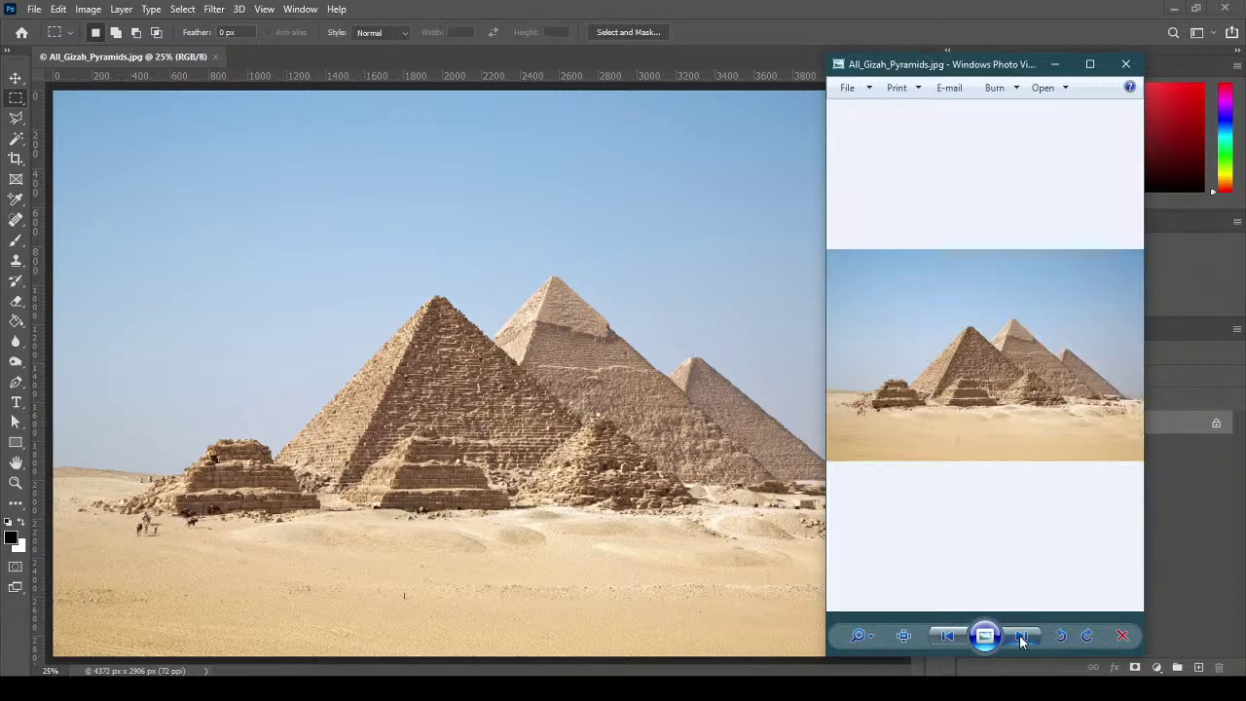
click(1016, 638)
click(949, 637)
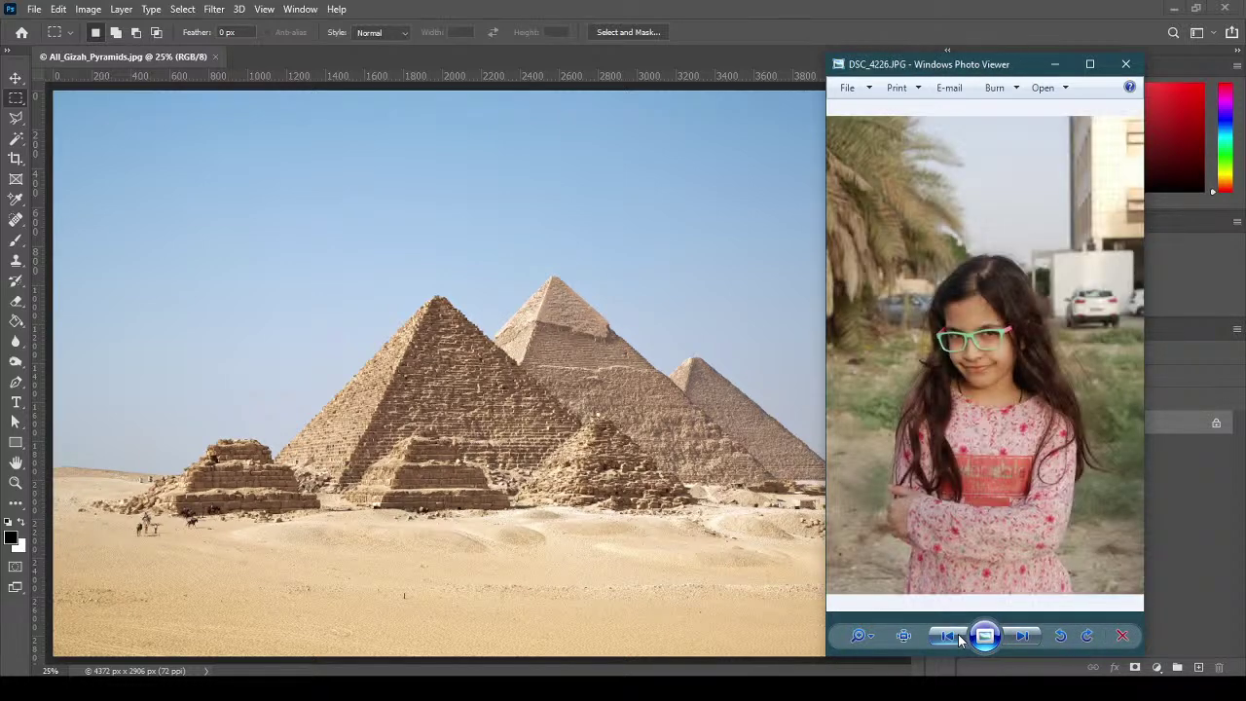
click(954, 637)
click(948, 637)
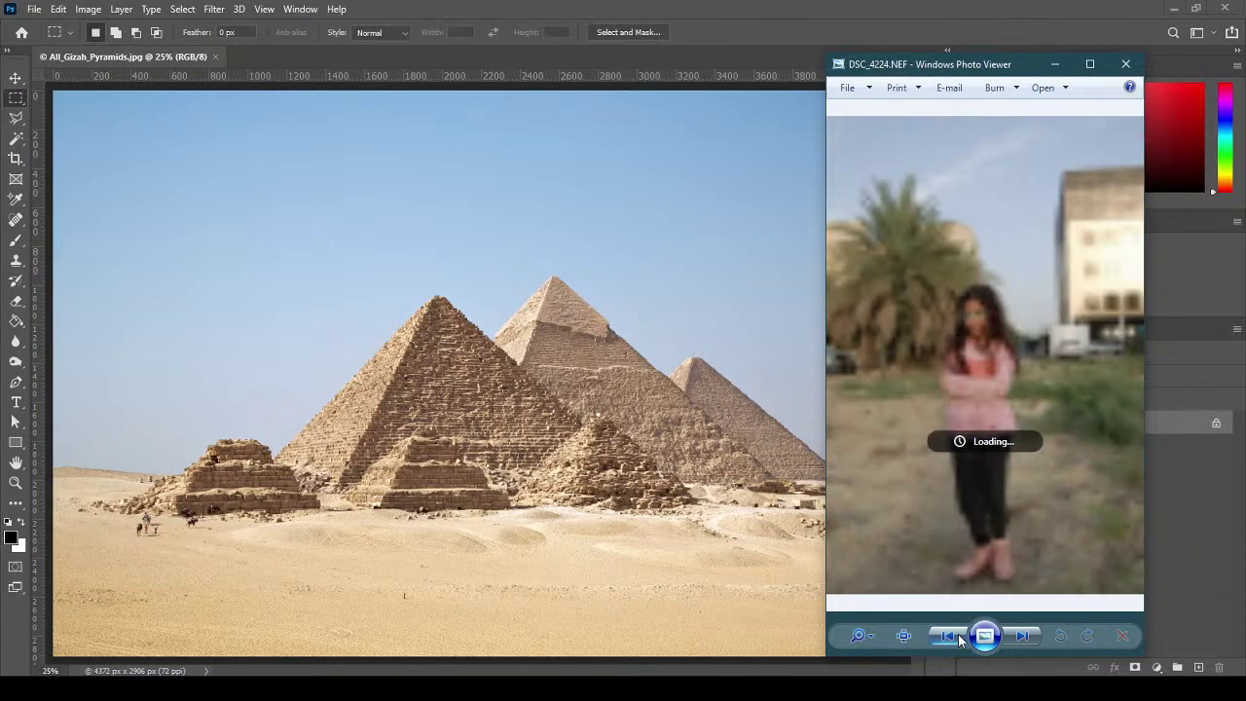
Compare the girl's neighbouring full-length photos against the pyramids once more, return to DSC_4224 and close the photo viewer.
click(949, 637)
click(949, 638)
click(1022, 638)
click(1025, 639)
drag(983, 70, 994, 182)
drag(903, 180, 804, 110)
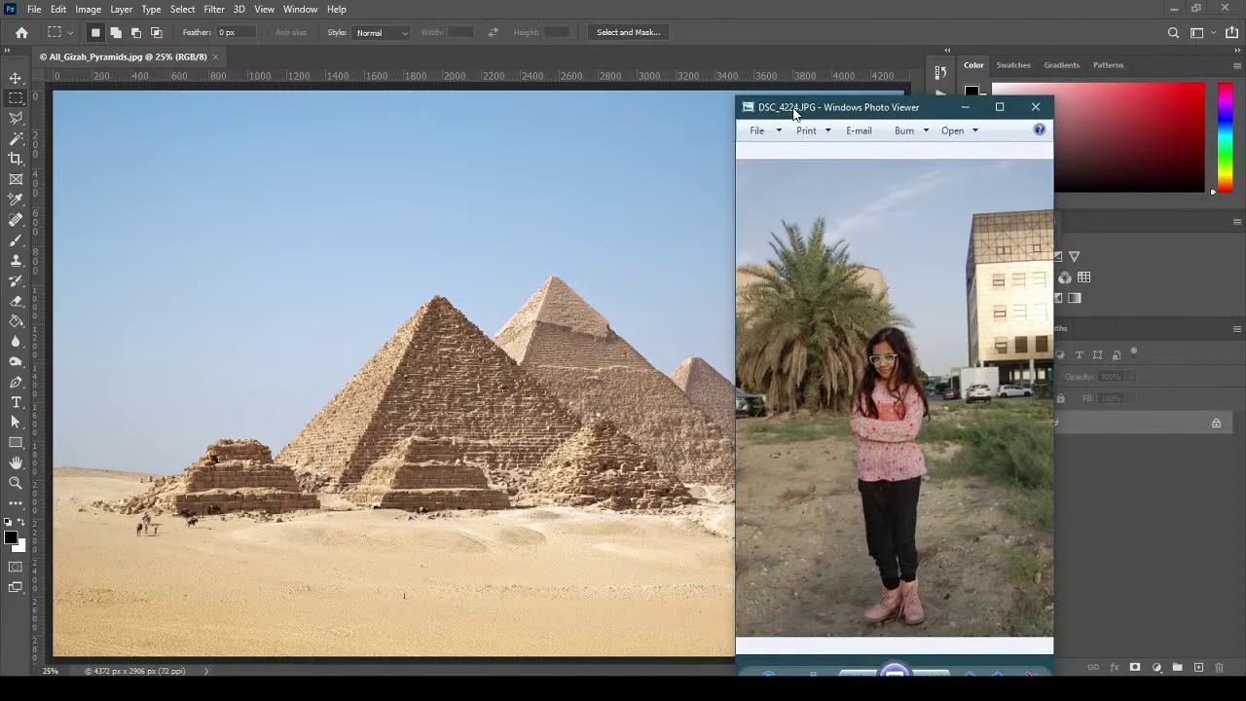
click(1035, 107)
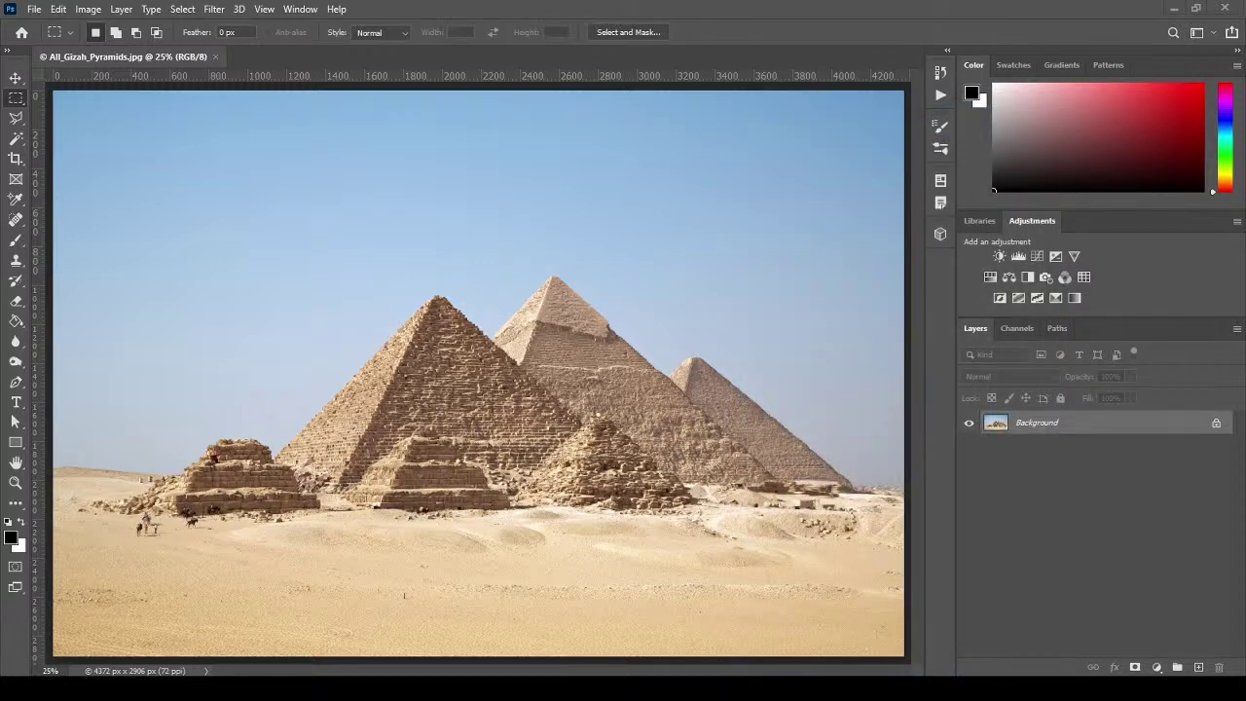
Open the raw photo DSC_4224.NEF from the manip folder in Camera Raw.
click(34, 9)
click(54, 45)
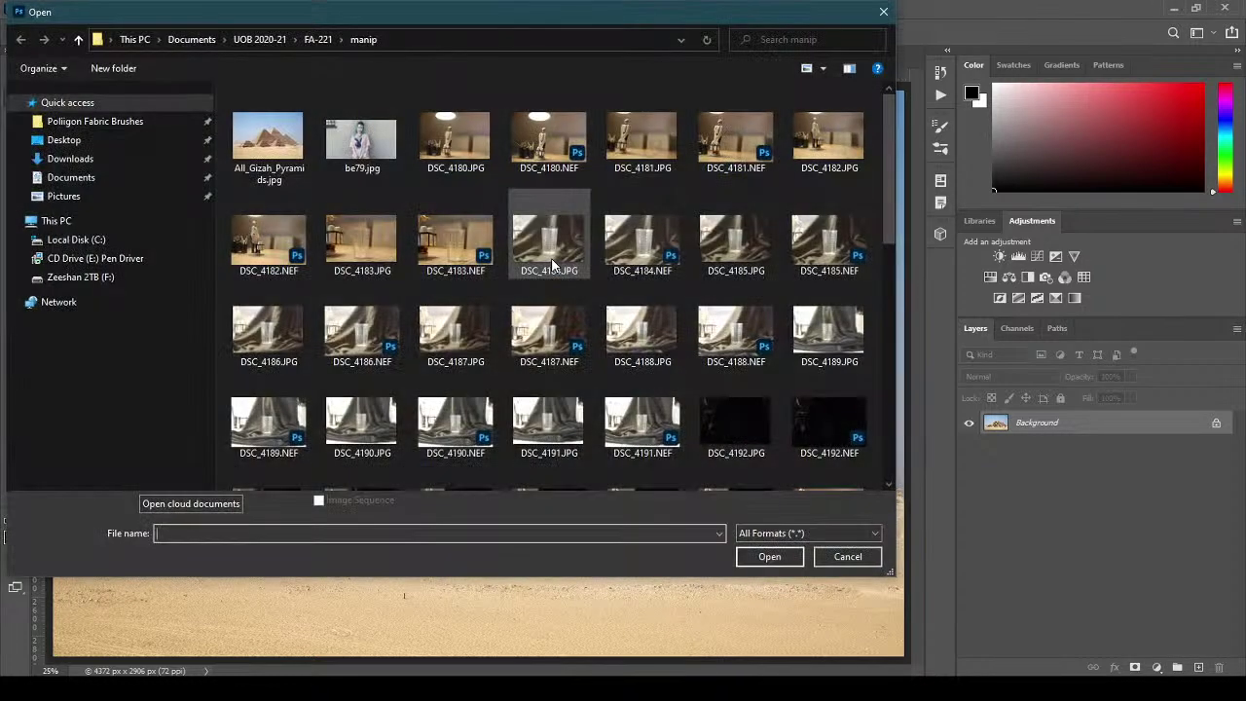
scroll(550, 298, down, 4)
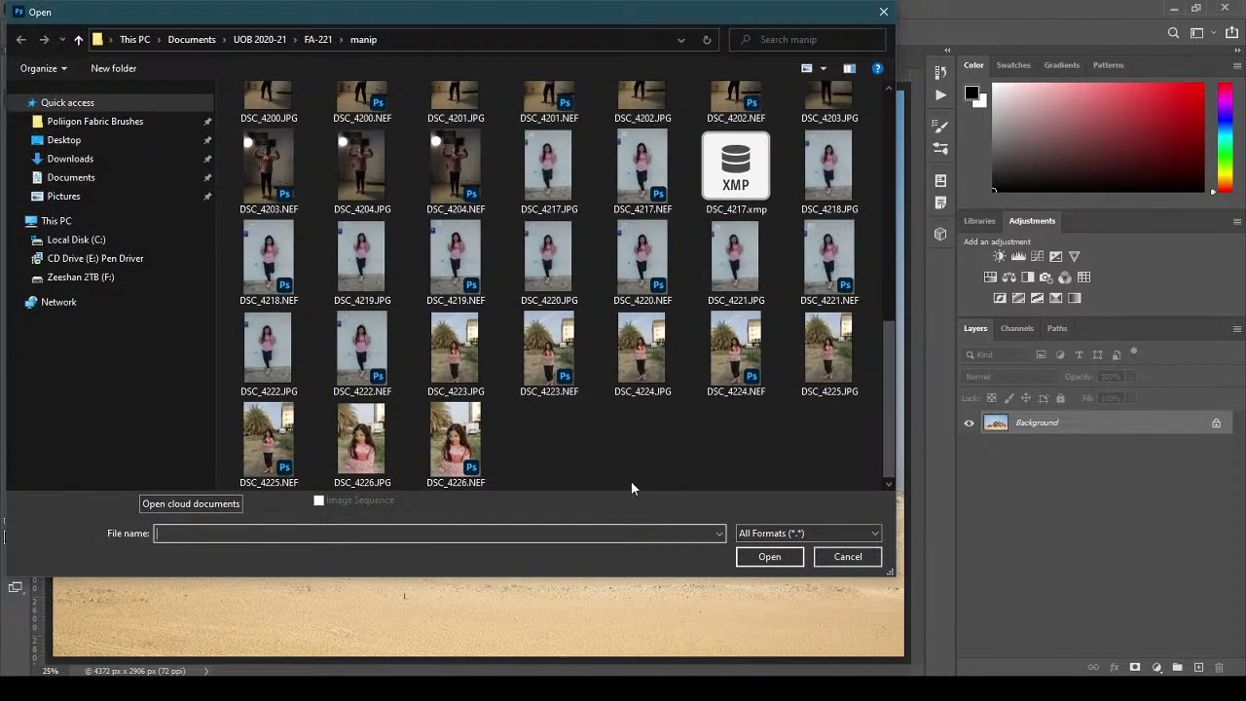
click(734, 346)
click(765, 555)
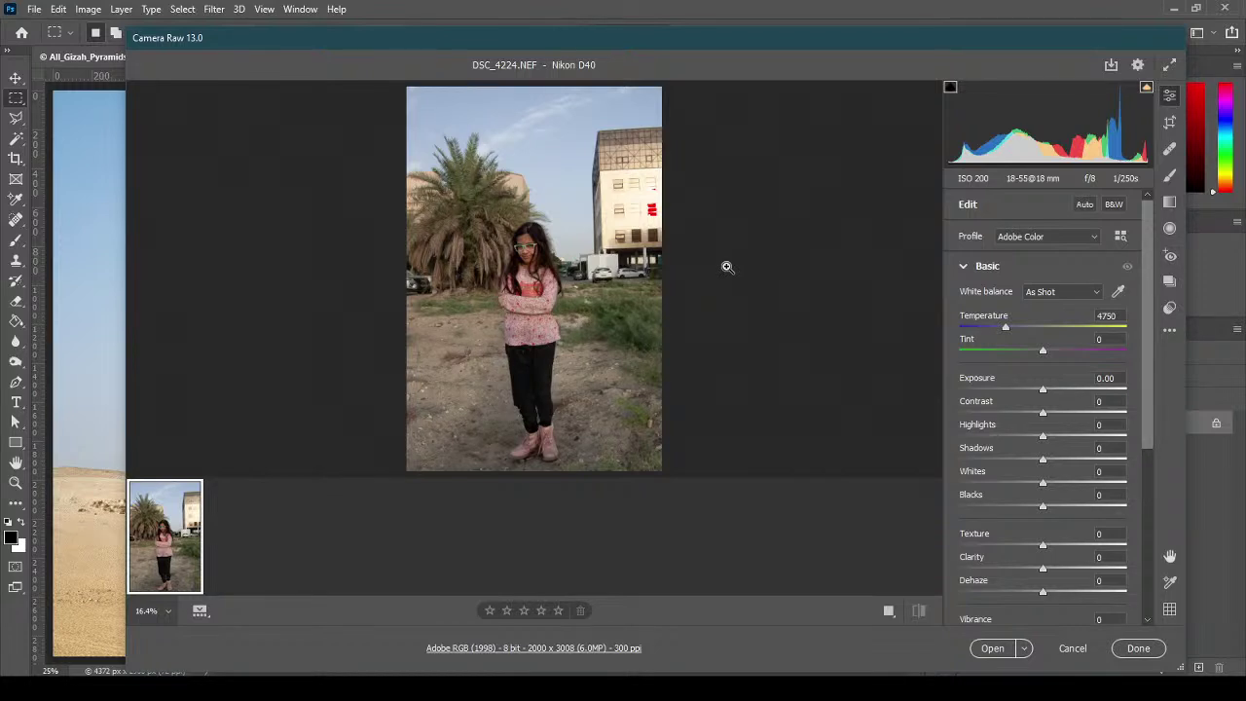
Try an exposure of +0.75 and a contrast of +13 on the raw photo, and reset both to 0.
mouse_move(1046, 392)
mouse_down()
mouse_move(1061, 392)
mouse_move(1048, 411)
mouse_up()
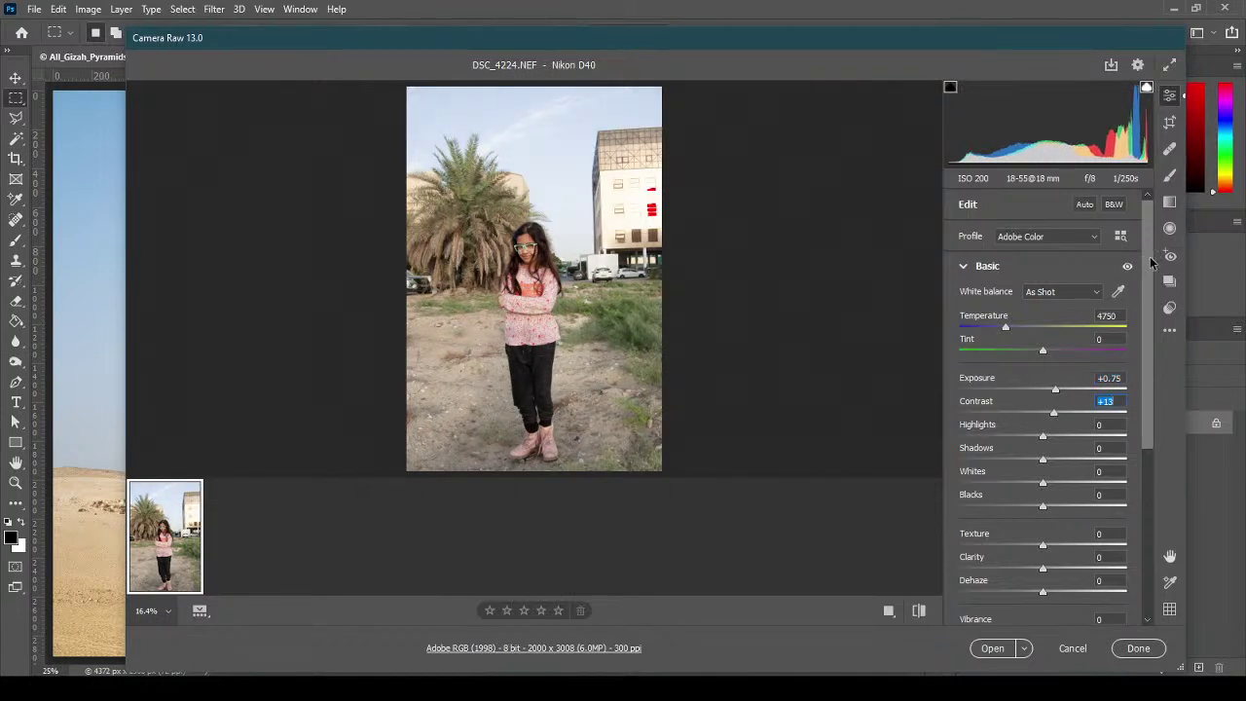
click(976, 383)
double_click(1054, 389)
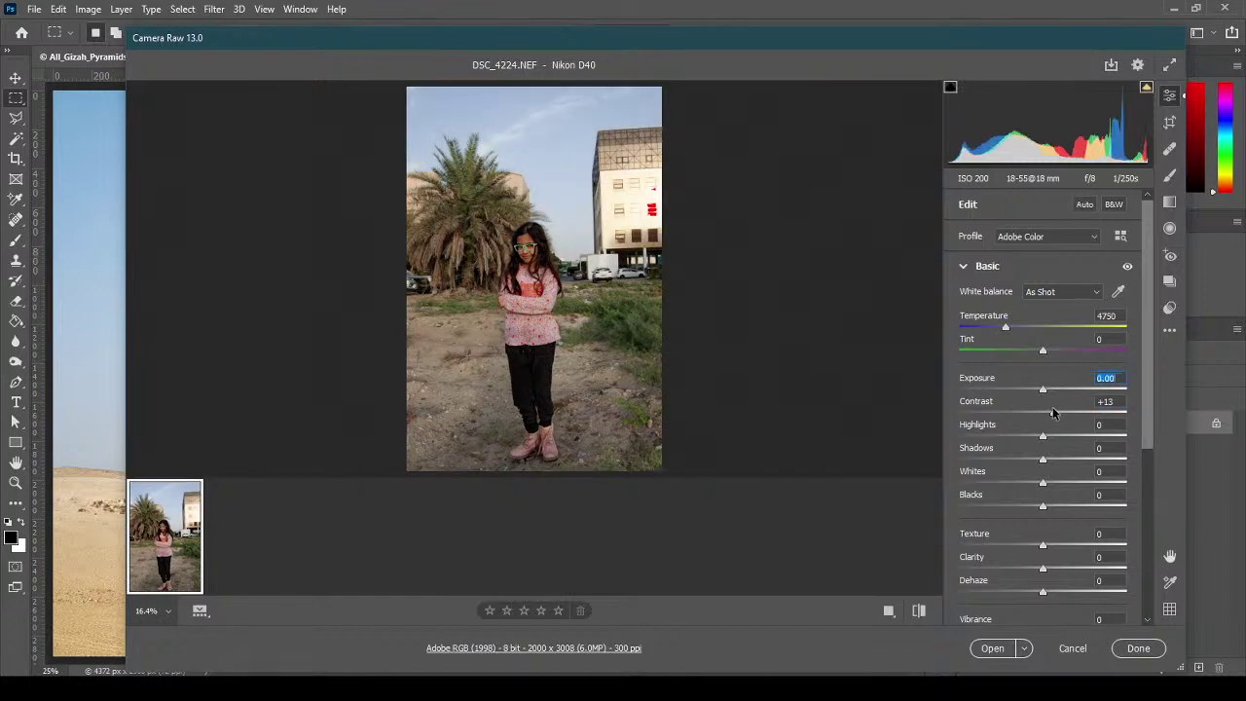
double_click(1055, 416)
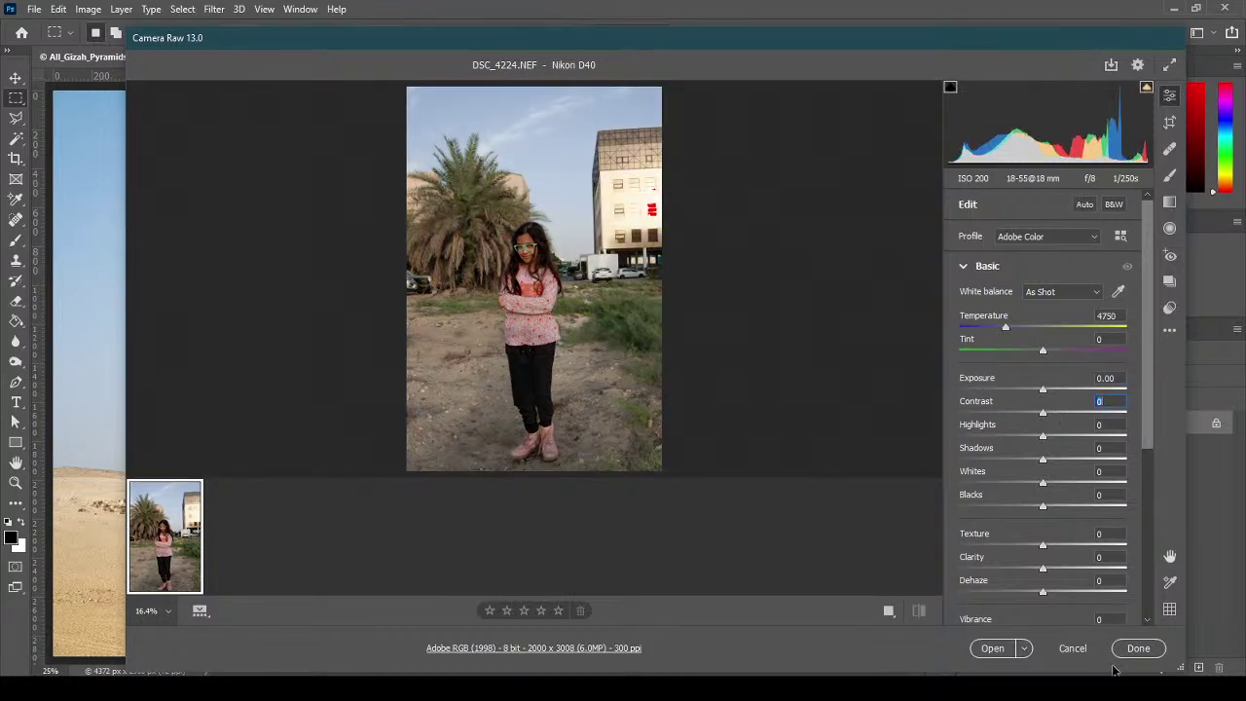
Open the raw photo for editing with its default settings and copy a rectangular area around the girl from above her head to the image's lower edge.
click(993, 650)
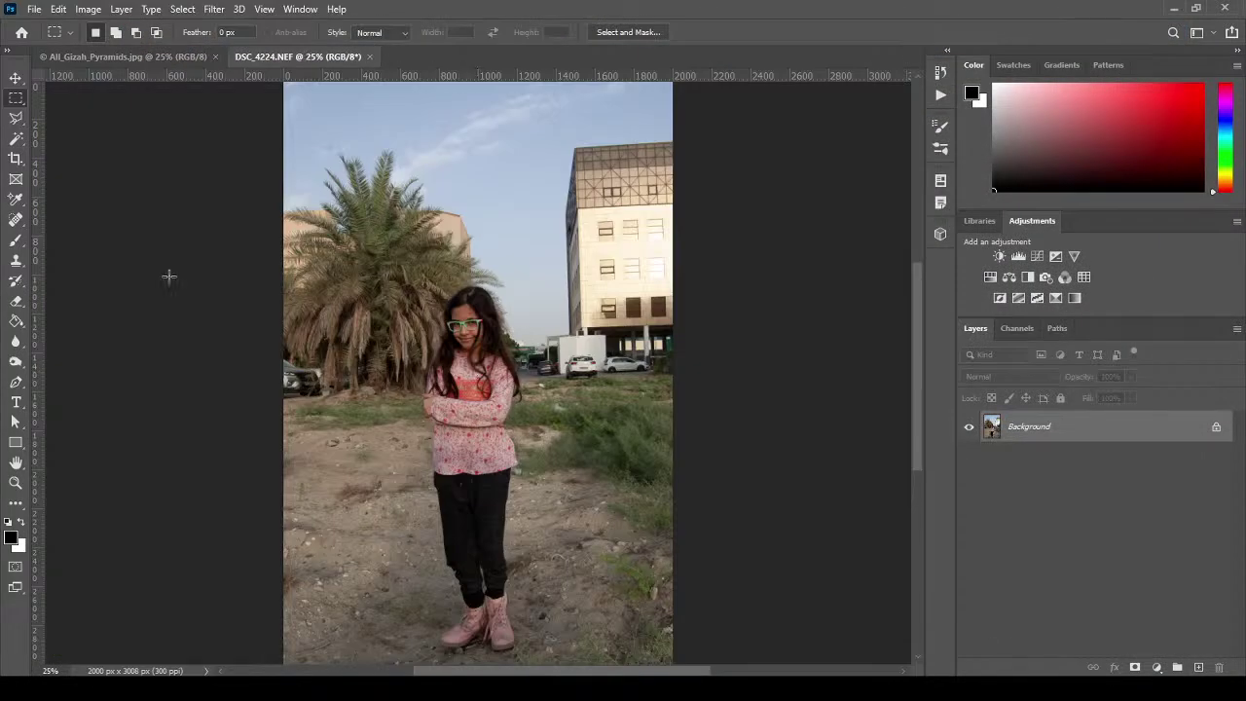
drag(361, 267, 568, 604)
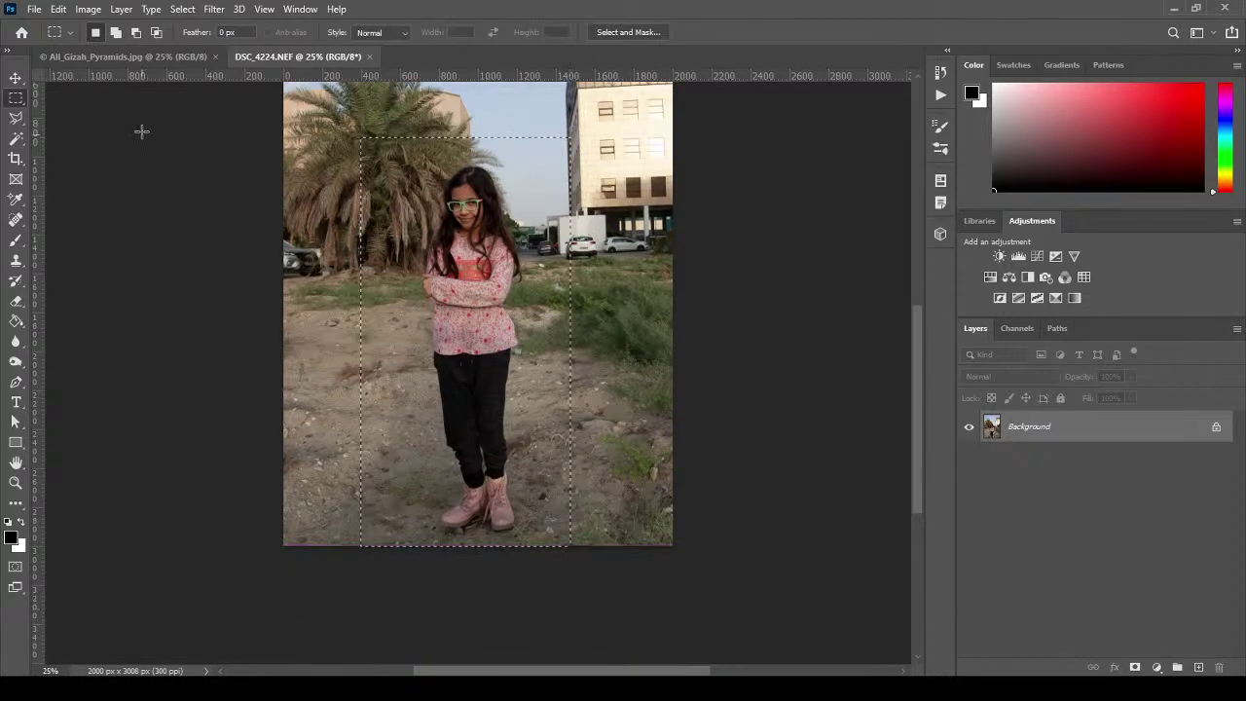
click(88, 10)
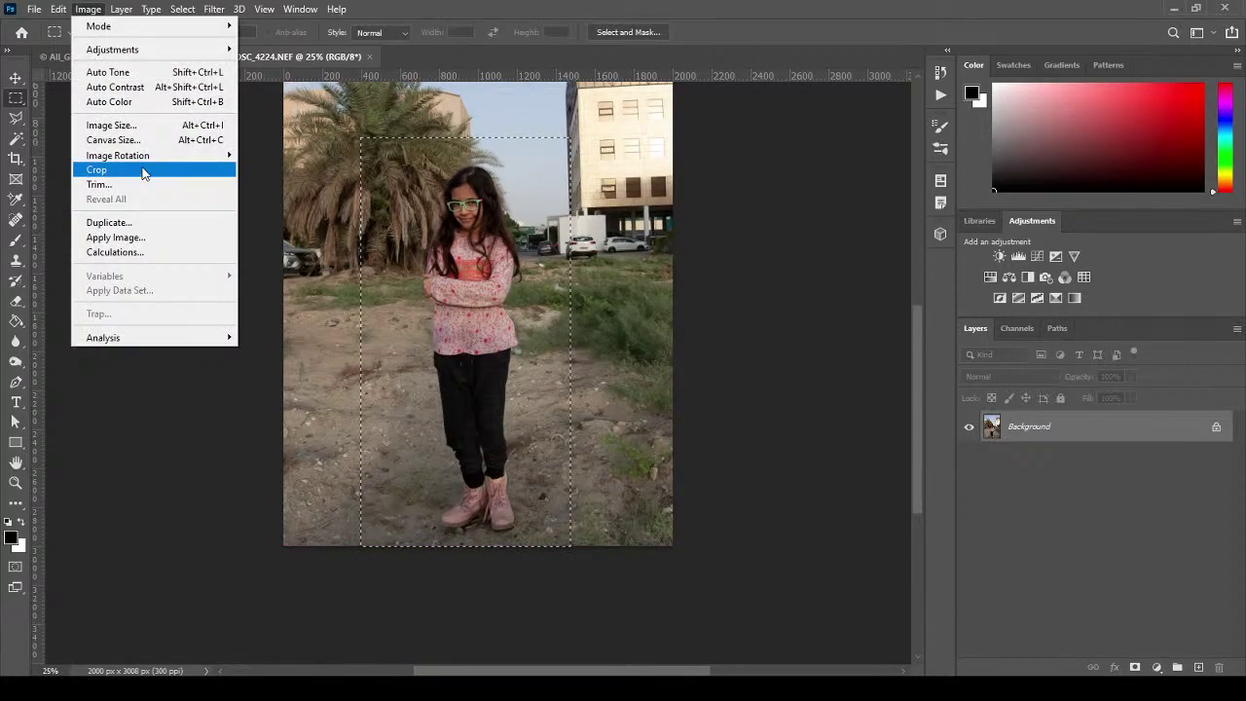
mouse_move(58, 8)
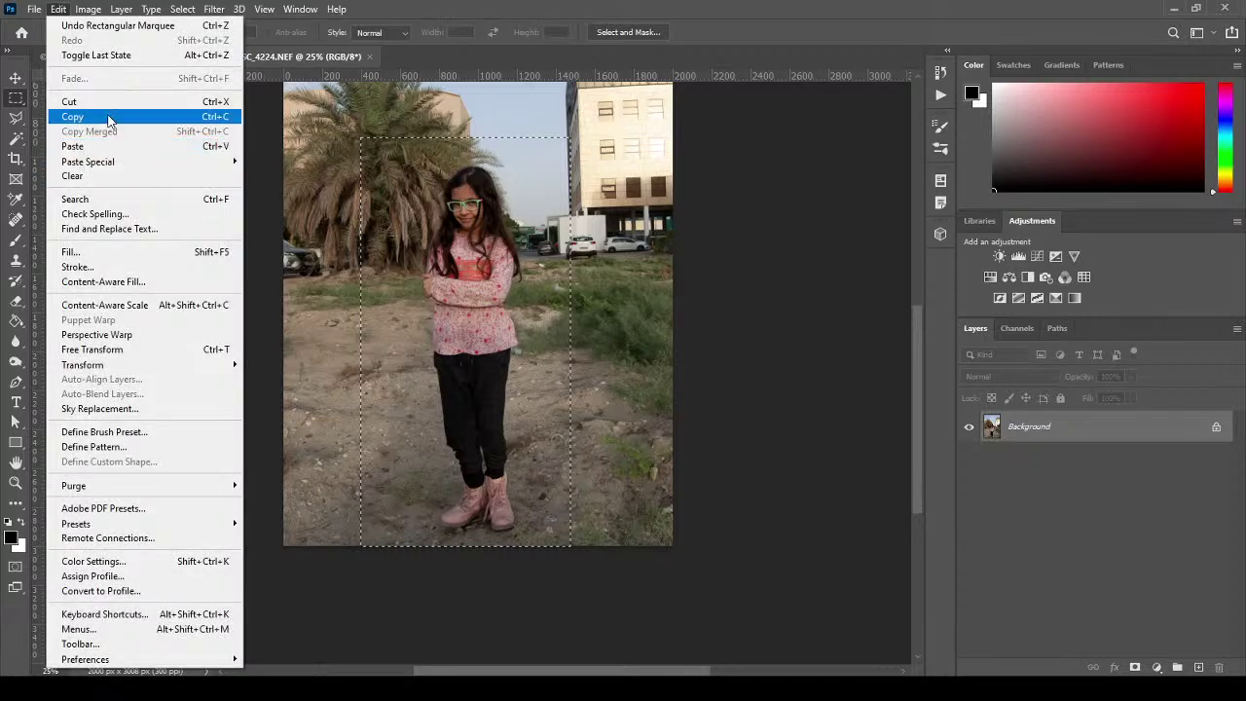
click(181, 114)
Close DSC_4224.NEF without saving and paste the copied girl into All_Gizah_Pyramids.jpg as a new layer.
click(374, 57)
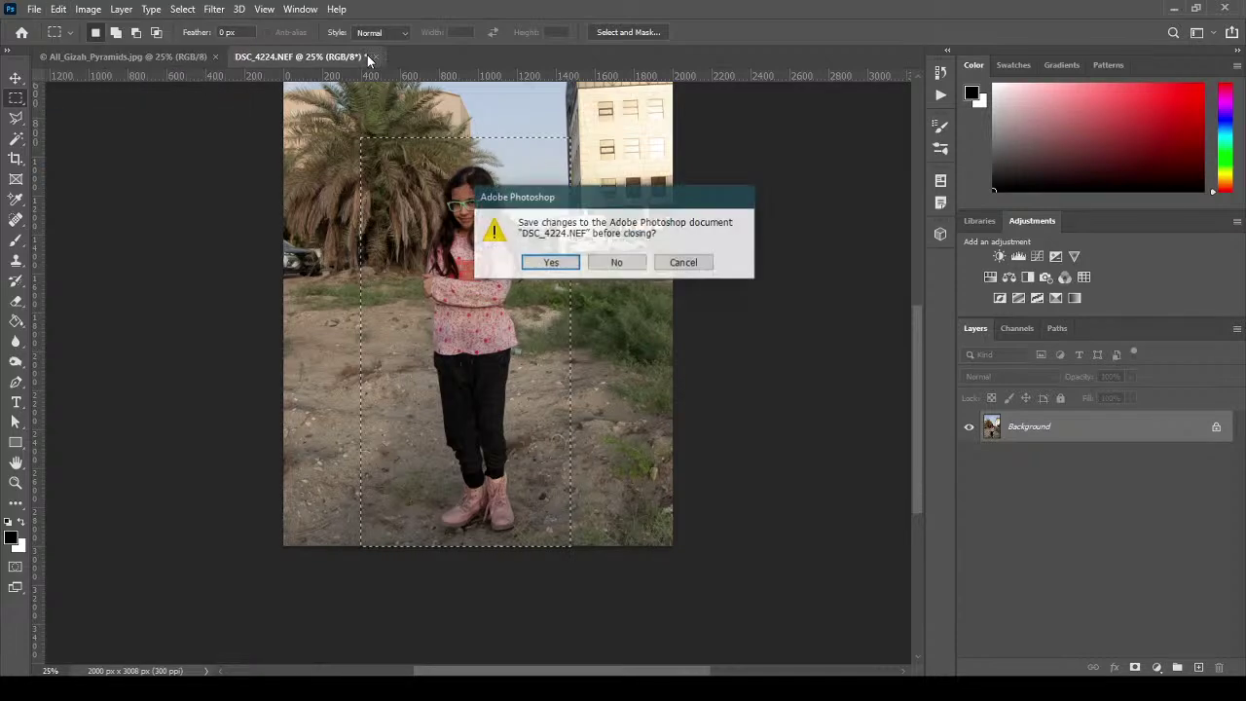
click(616, 262)
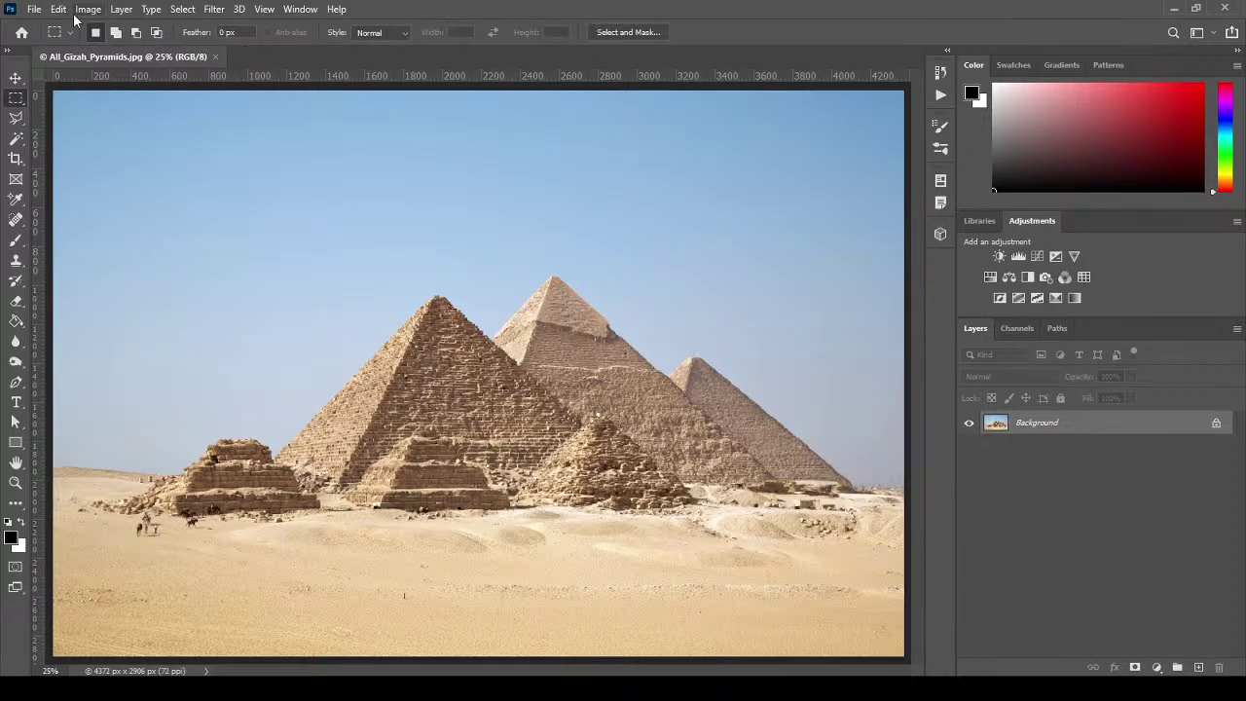
click(76, 12)
mouse_move(59, 9)
click(103, 147)
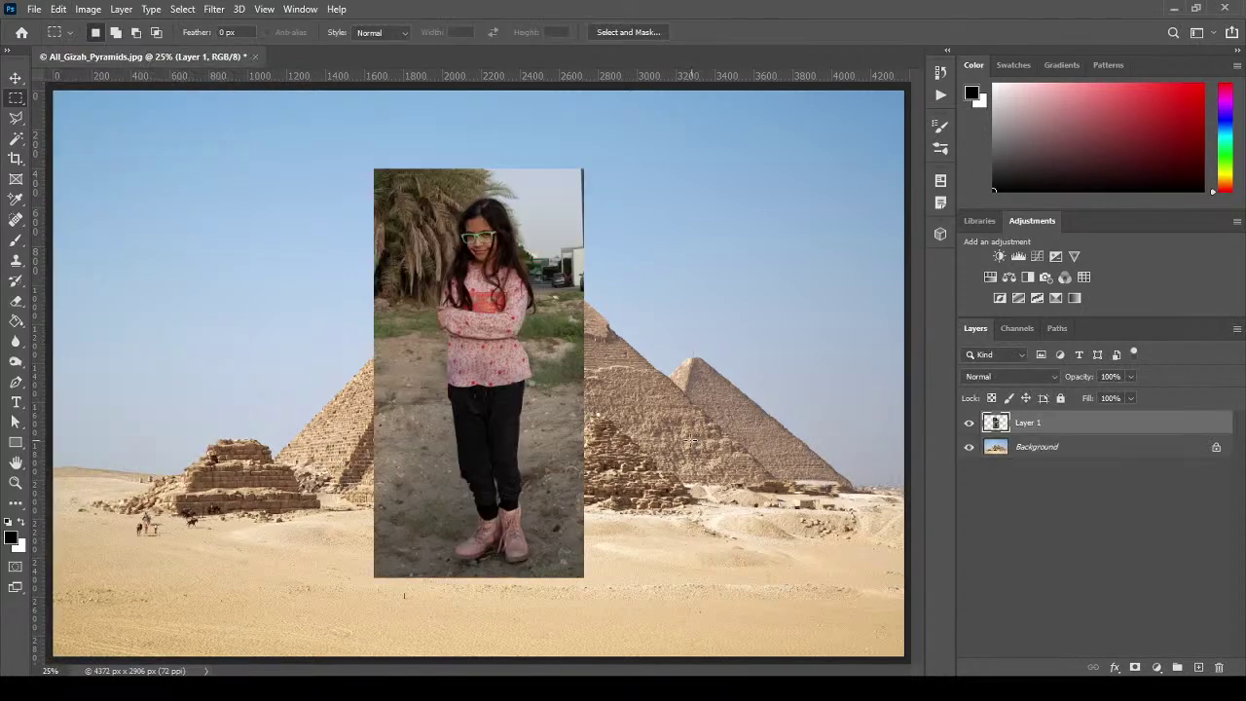
Move the pasted girl to the lower-left part of the pyramids scene so her legs run off the canvas edge.
click(16, 78)
drag(513, 416, 658, 566)
drag(619, 491, 295, 513)
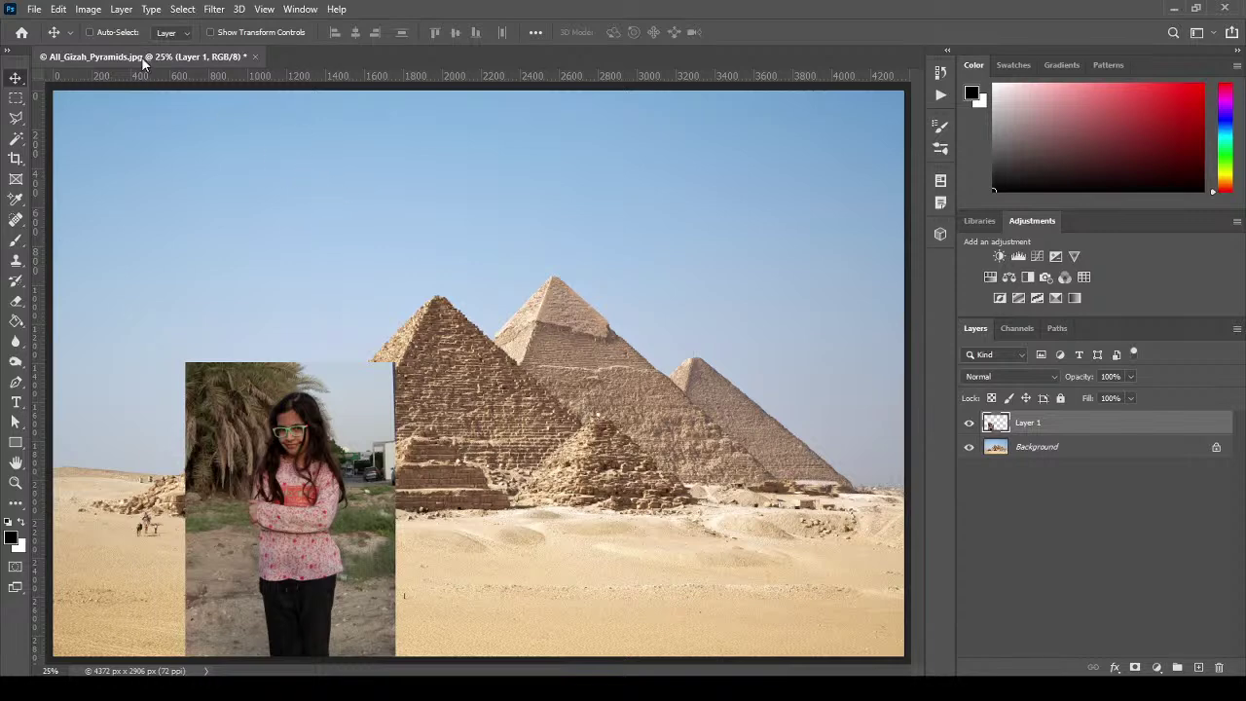
Remove the background from the girl's layer with the Remove Background quick action and dock the Properties panel as an icon.
click(59, 9)
mouse_move(88, 8)
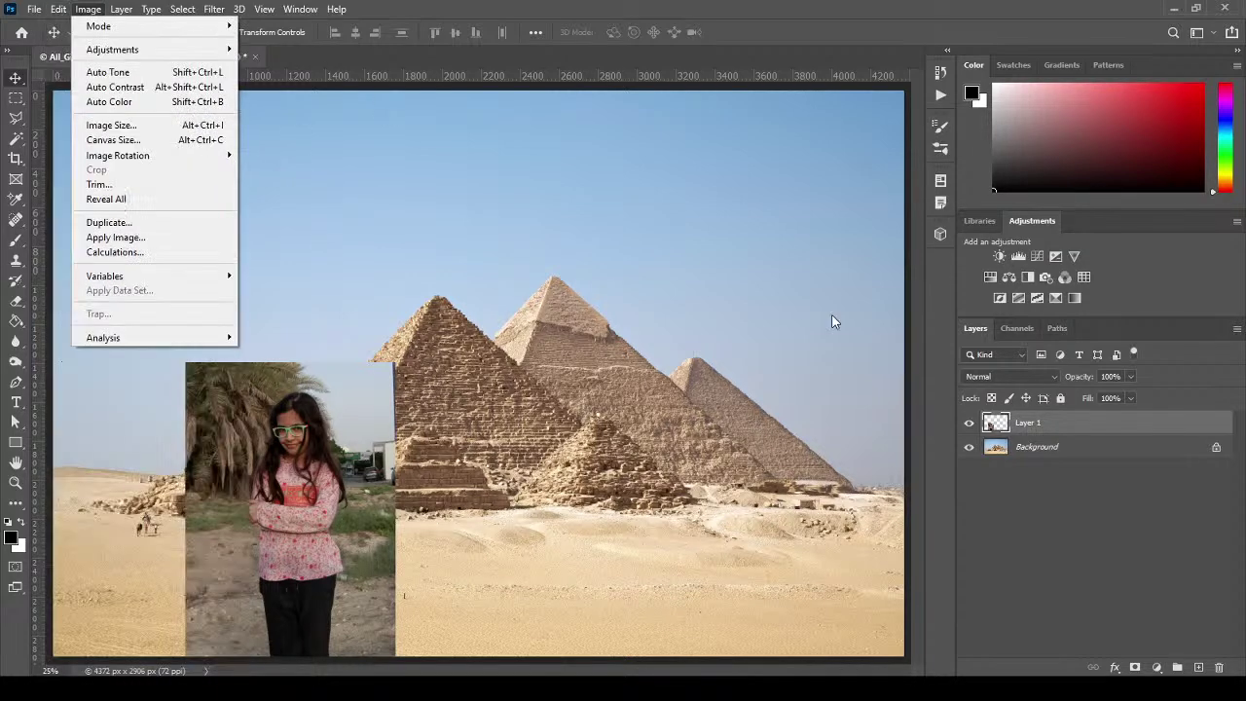
mouse_move(299, 9)
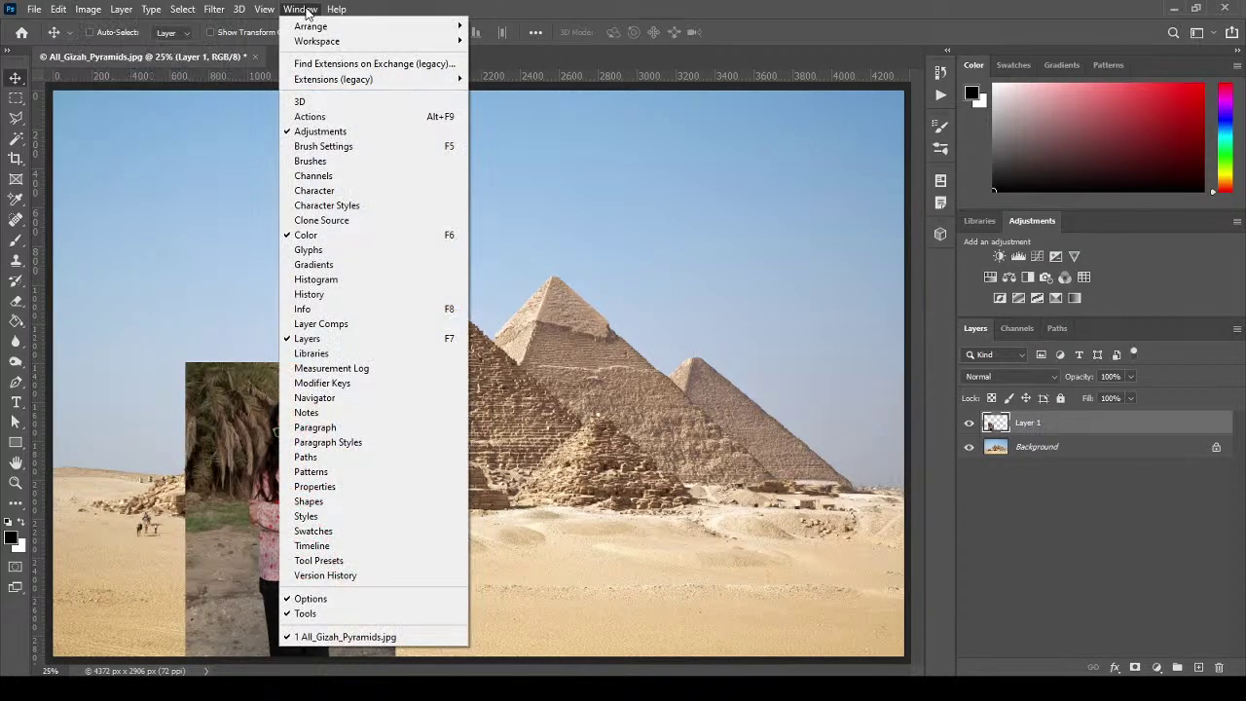
click(380, 486)
click(757, 522)
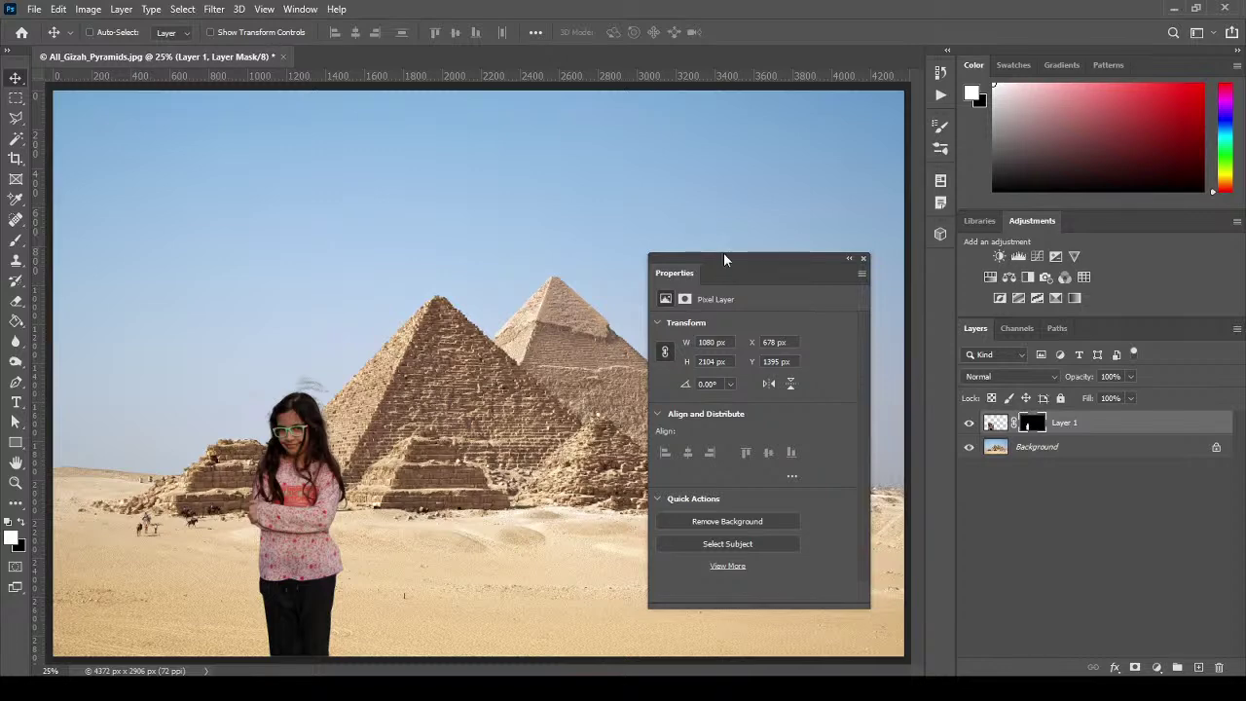
drag(706, 259, 933, 266)
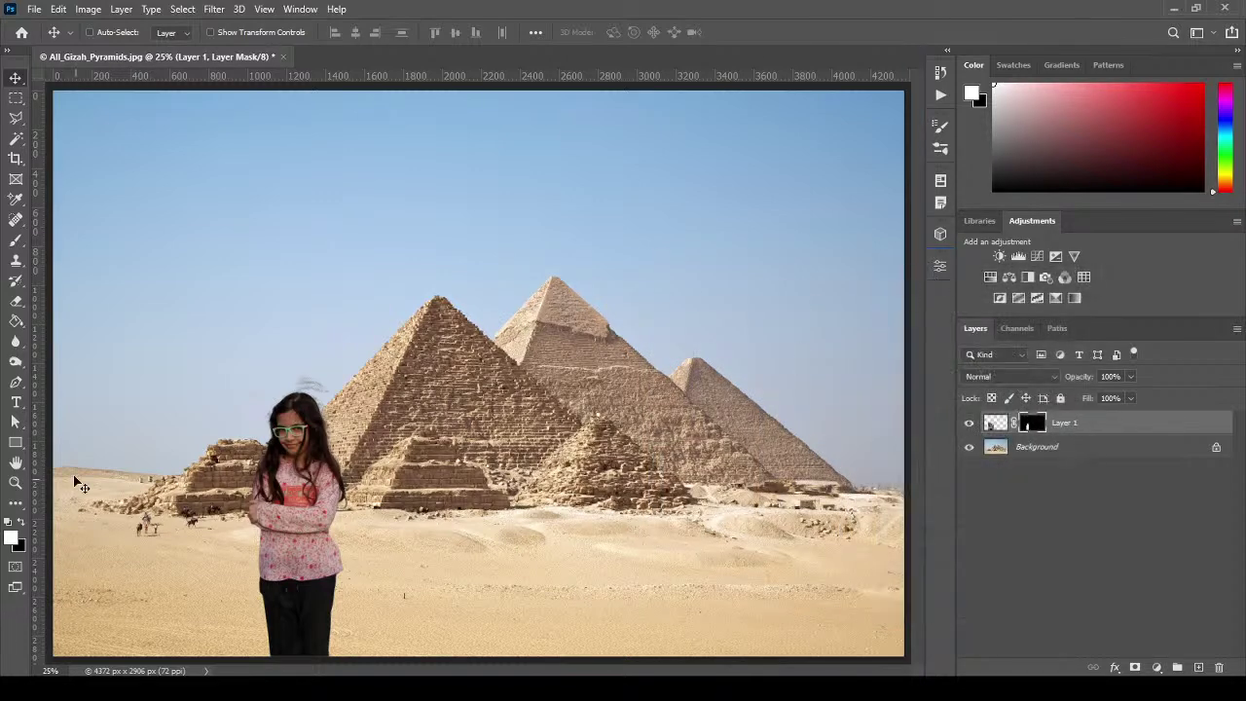
Add a Black & White adjustment layer with default settings above the girl's layer, viewing her upper body at 100%.
click(16, 481)
right_click(293, 372)
click(307, 399)
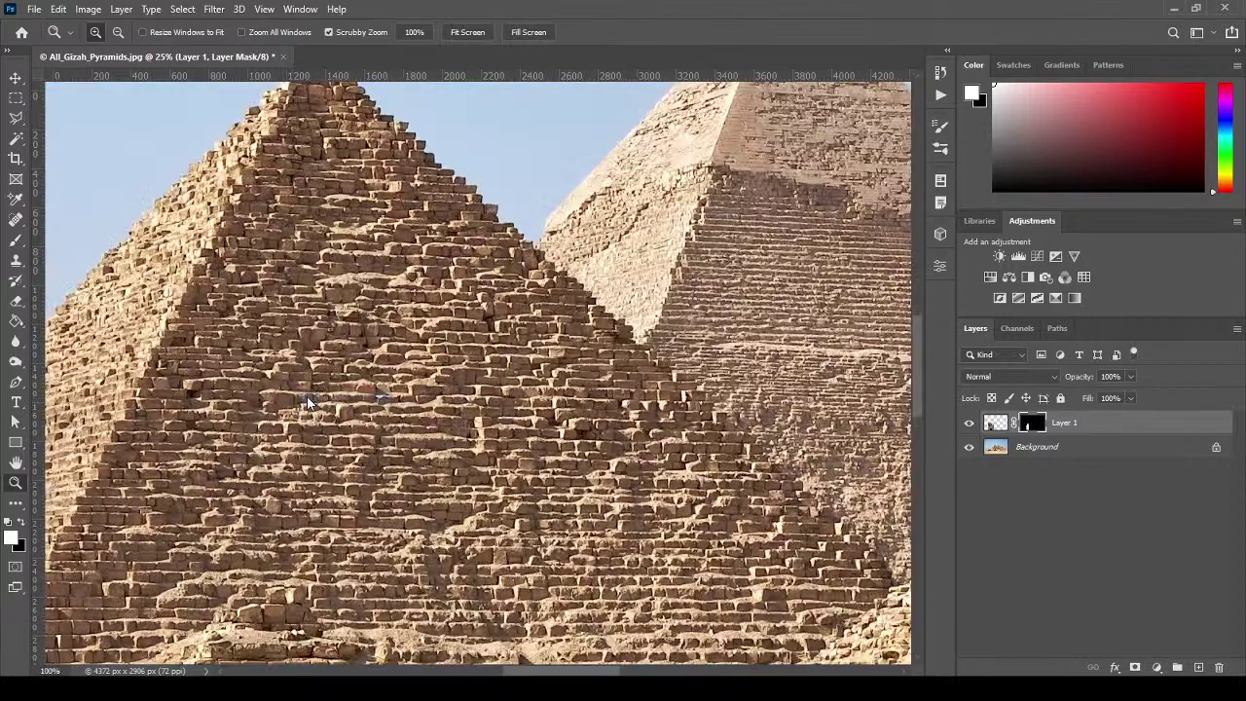
drag(498, 669, 457, 672)
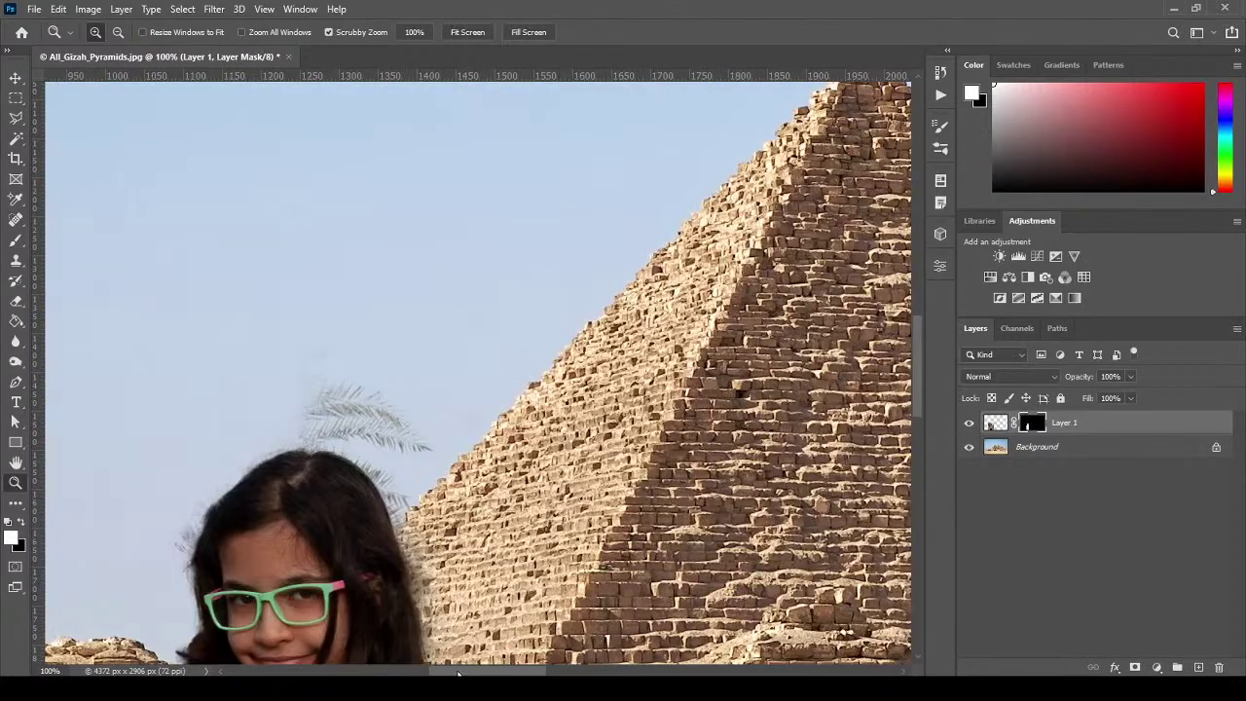
drag(918, 377, 921, 437)
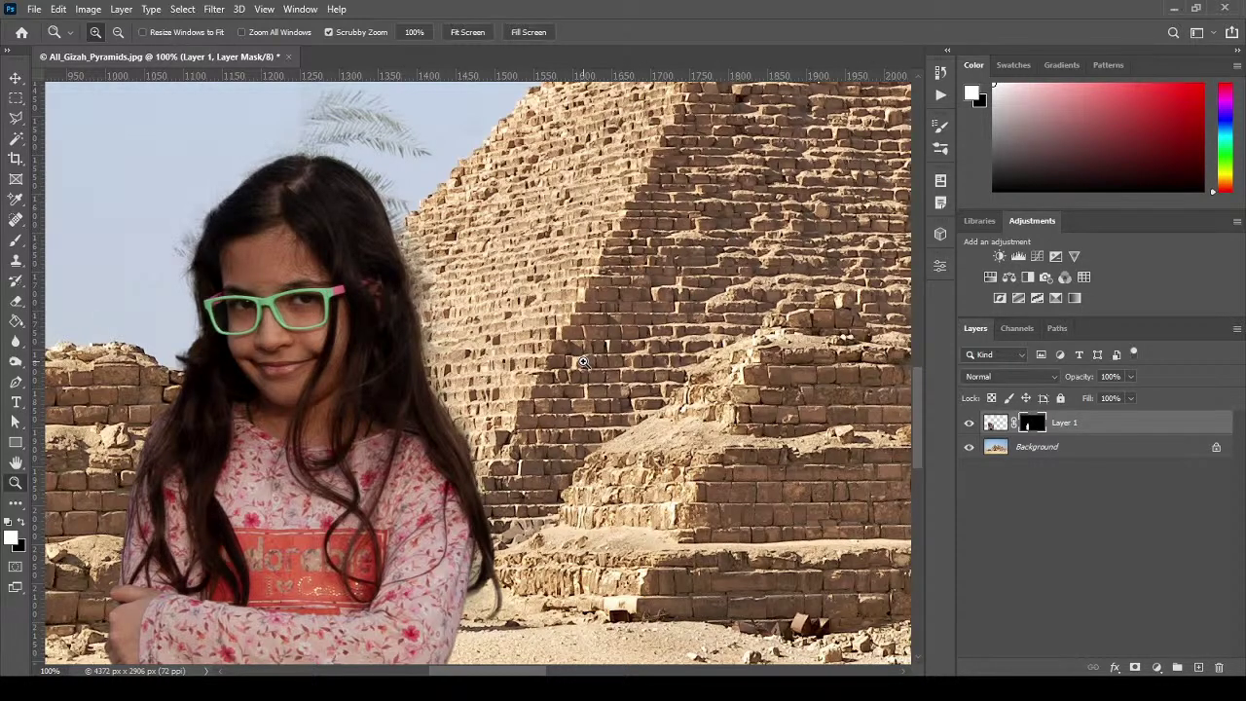
right_click(486, 335)
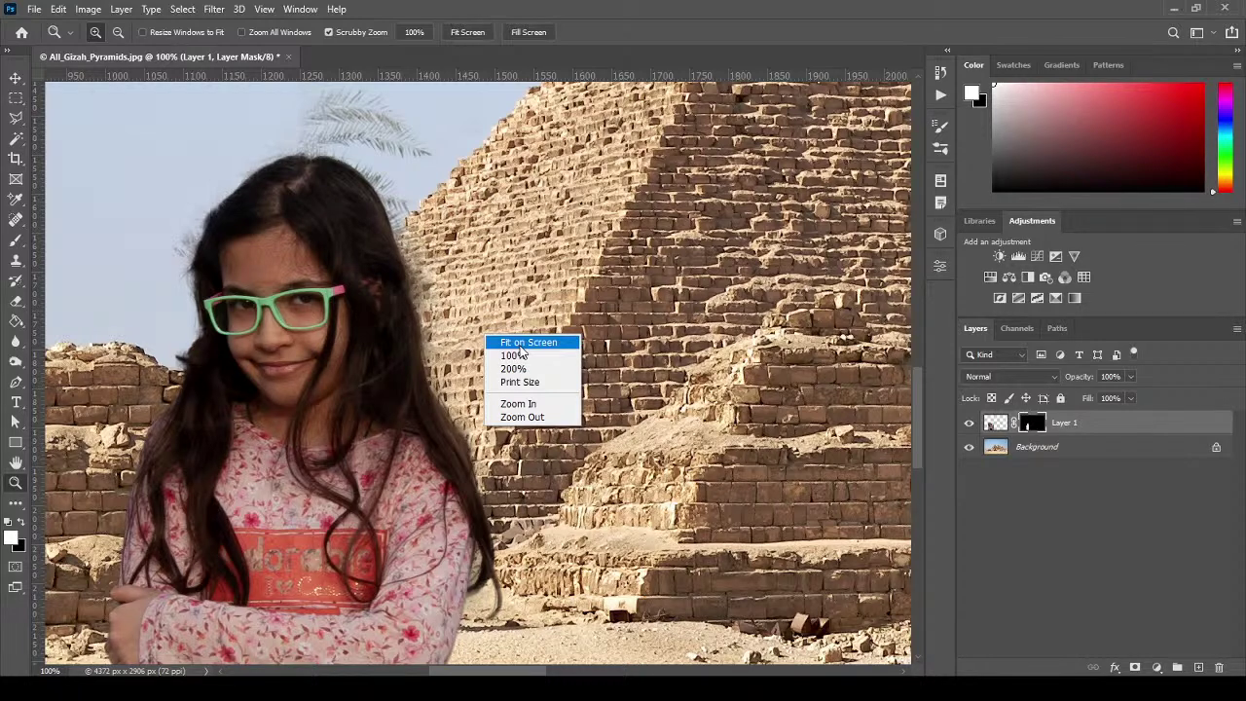
click(1122, 523)
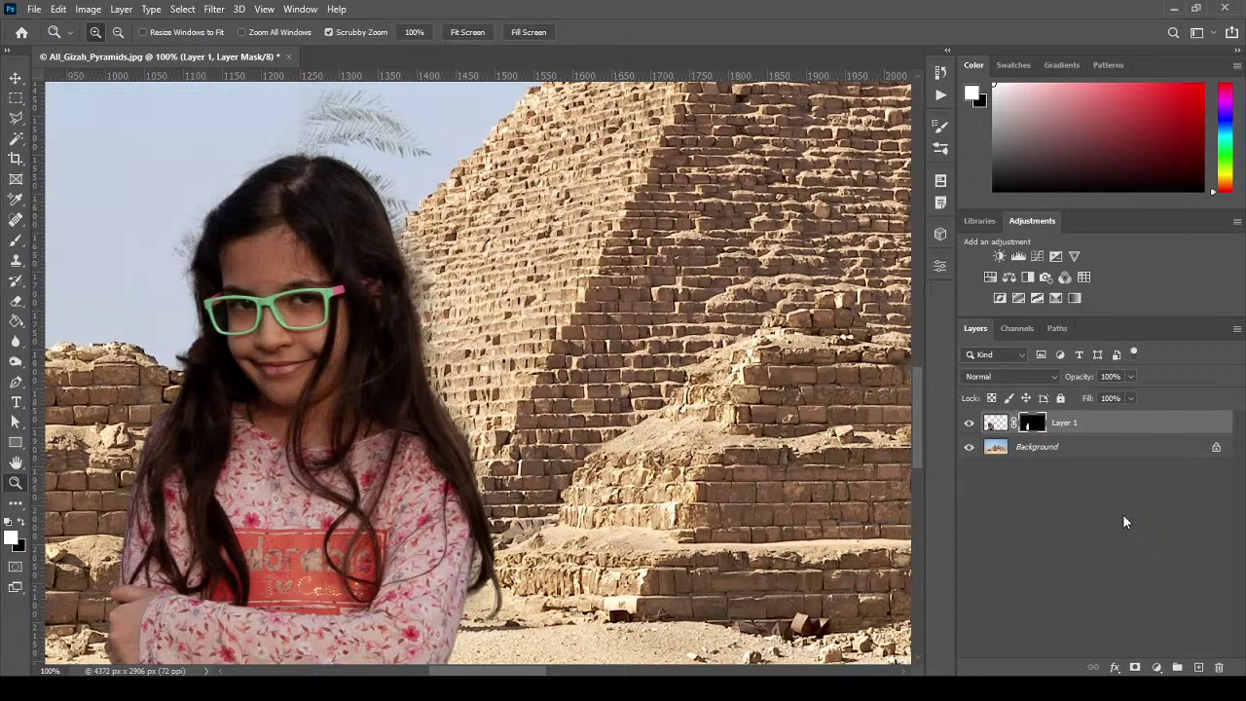
click(1027, 278)
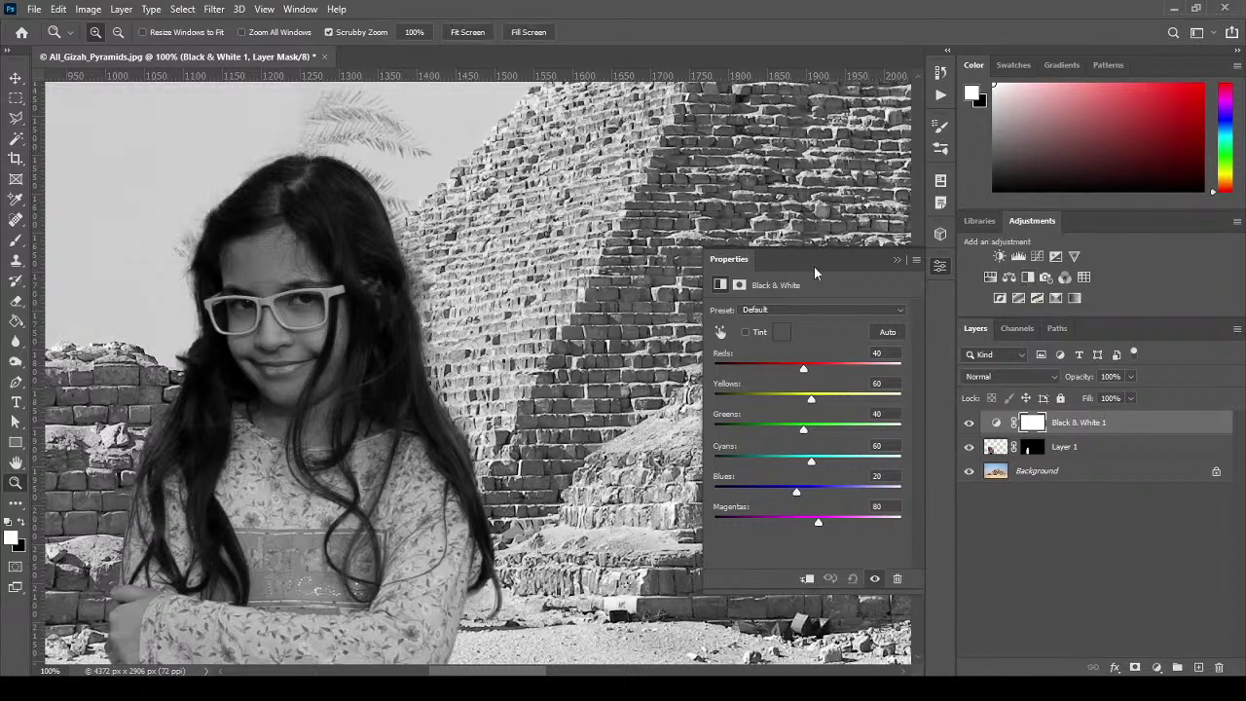
click(896, 262)
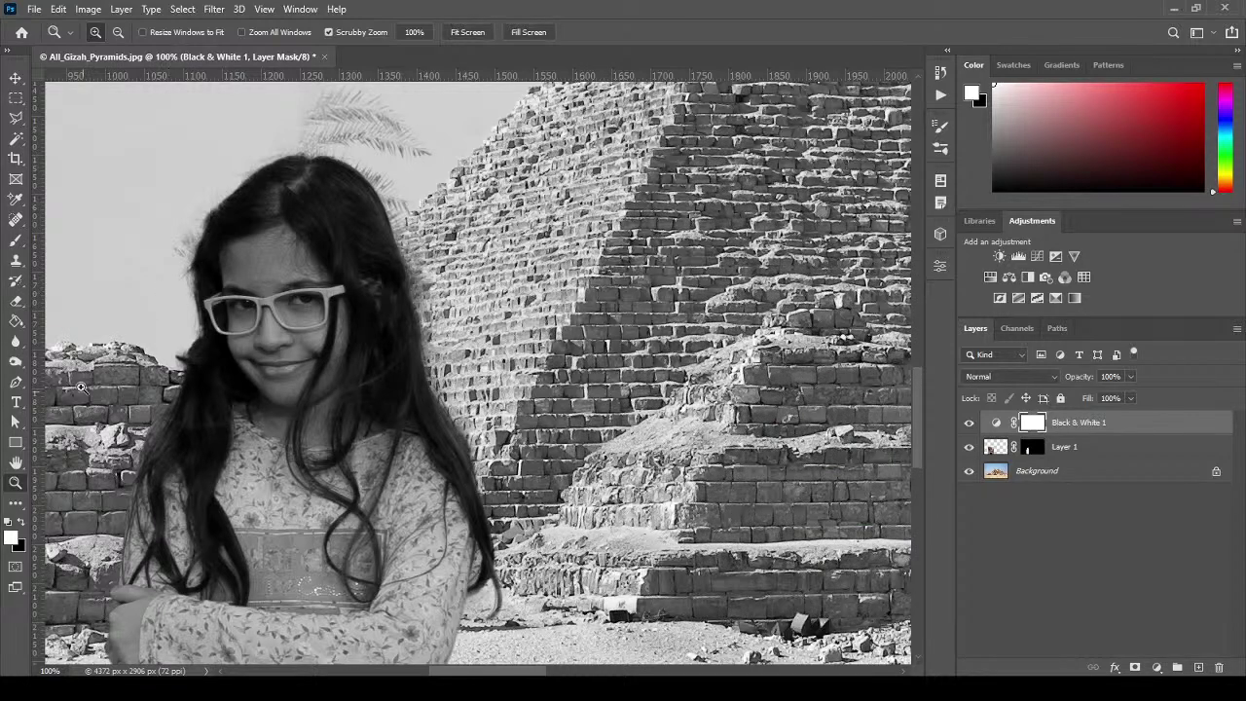
Place a colour sampler on the highlight of the girl's nose and set its readout to Grayscale.
click(18, 201)
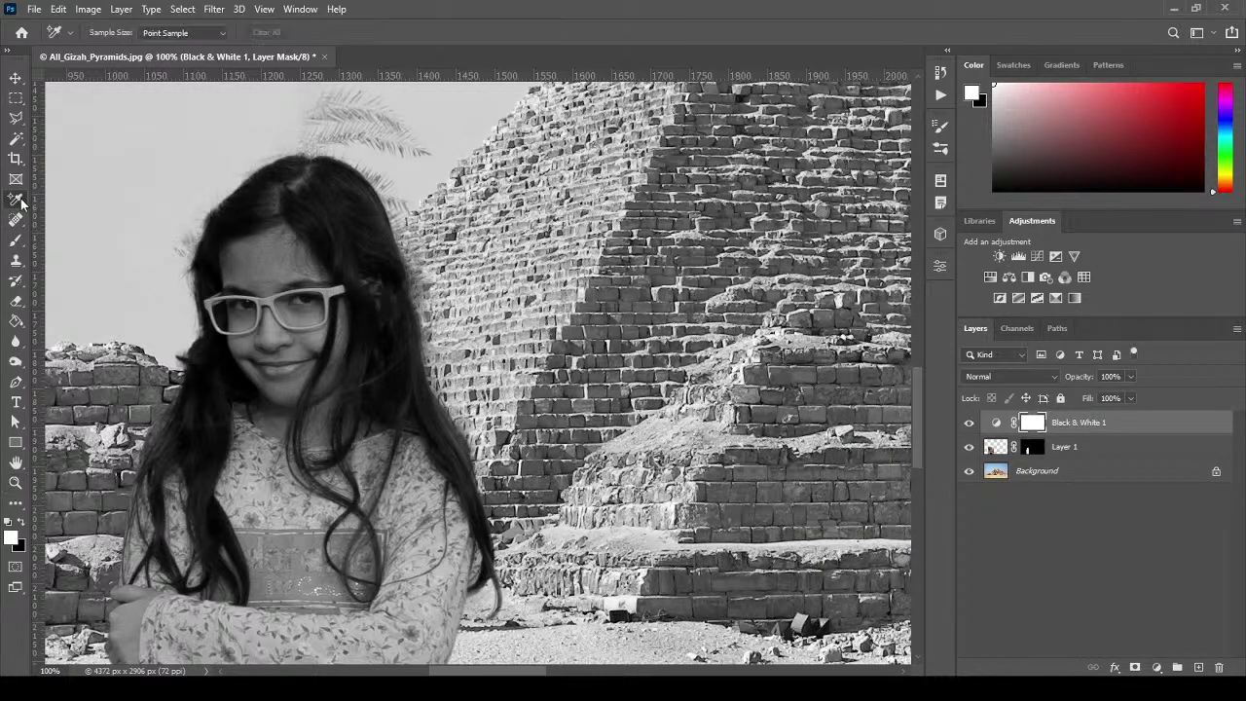
click(271, 336)
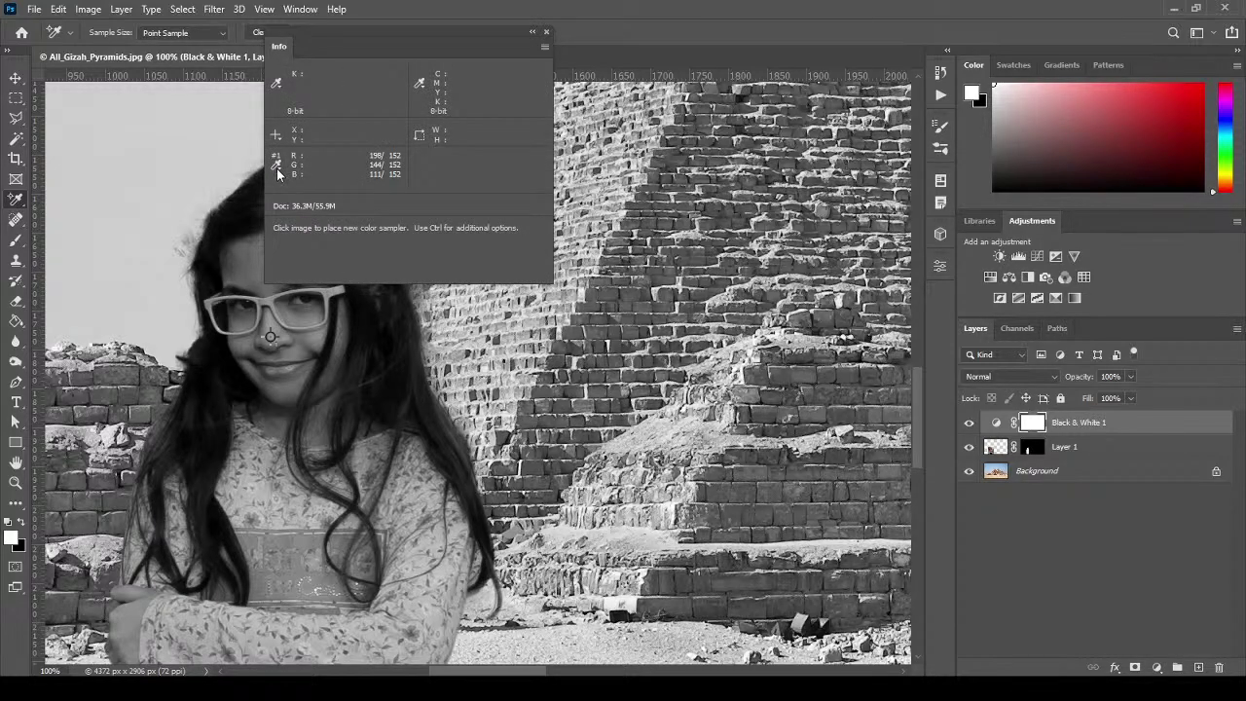
click(277, 168)
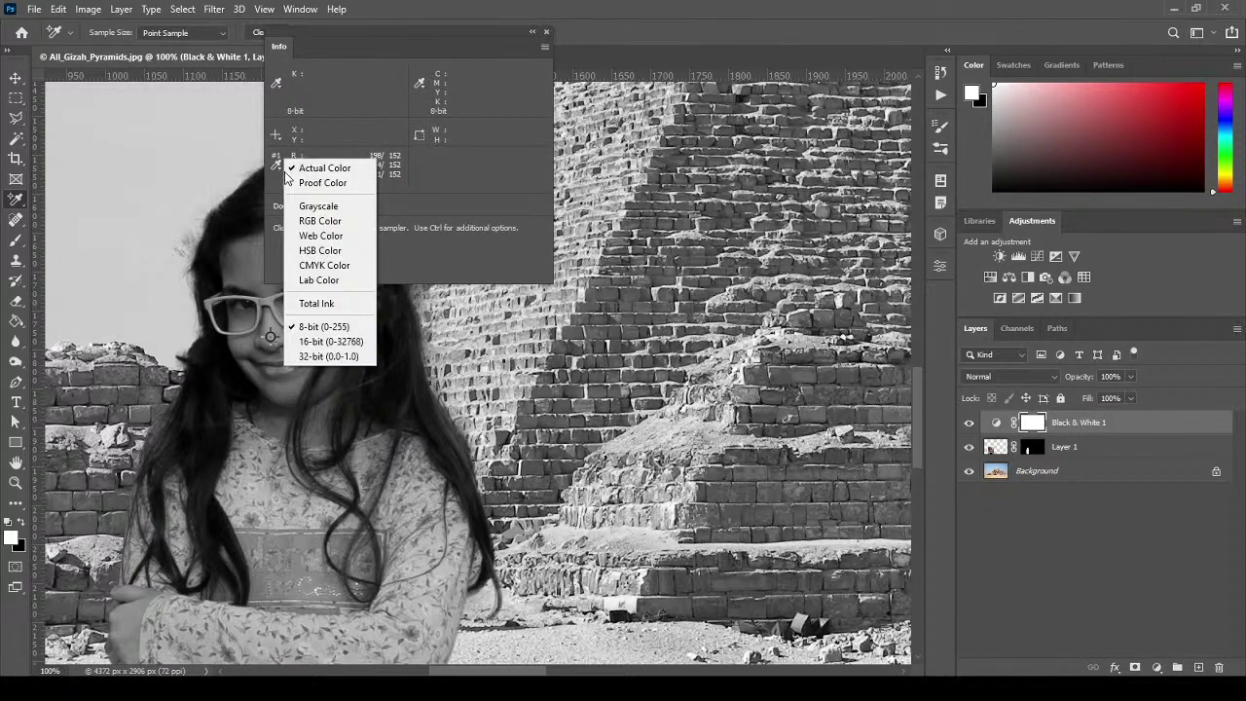
click(343, 208)
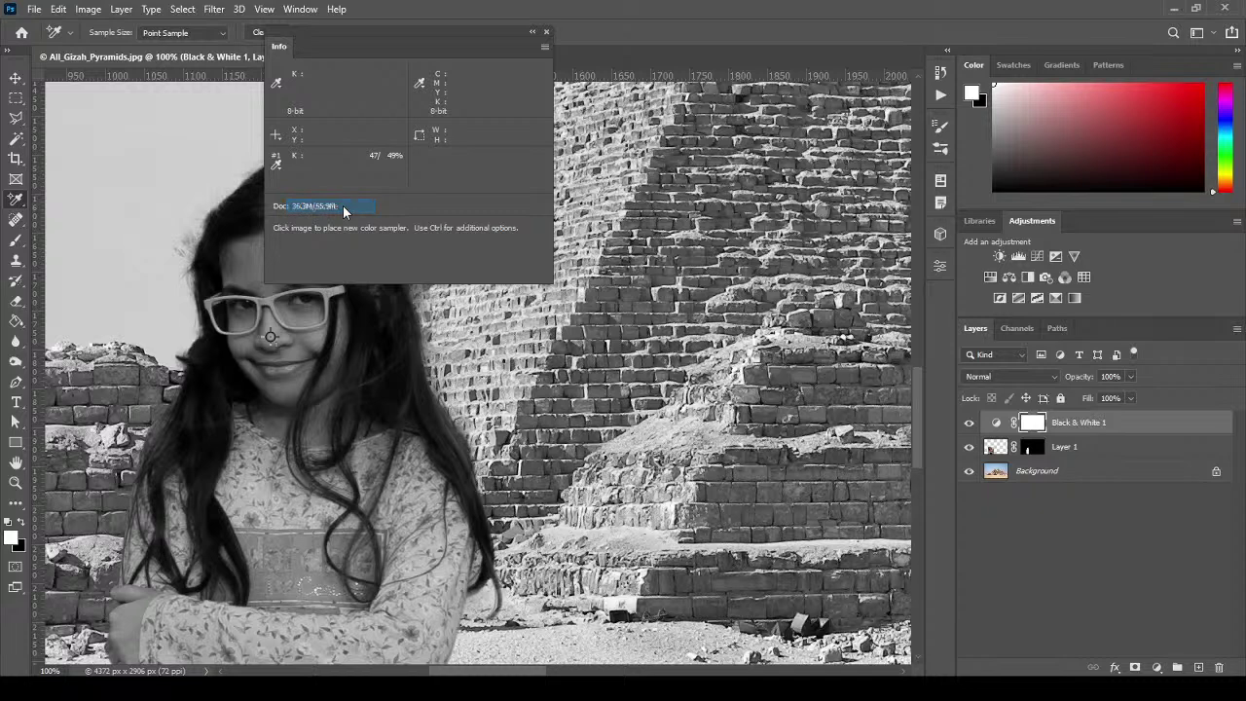
Place a second colour sampler on the pyramid's sunlit stones, set its readout to Grayscale and move the Info panel clear of the girl.
click(580, 292)
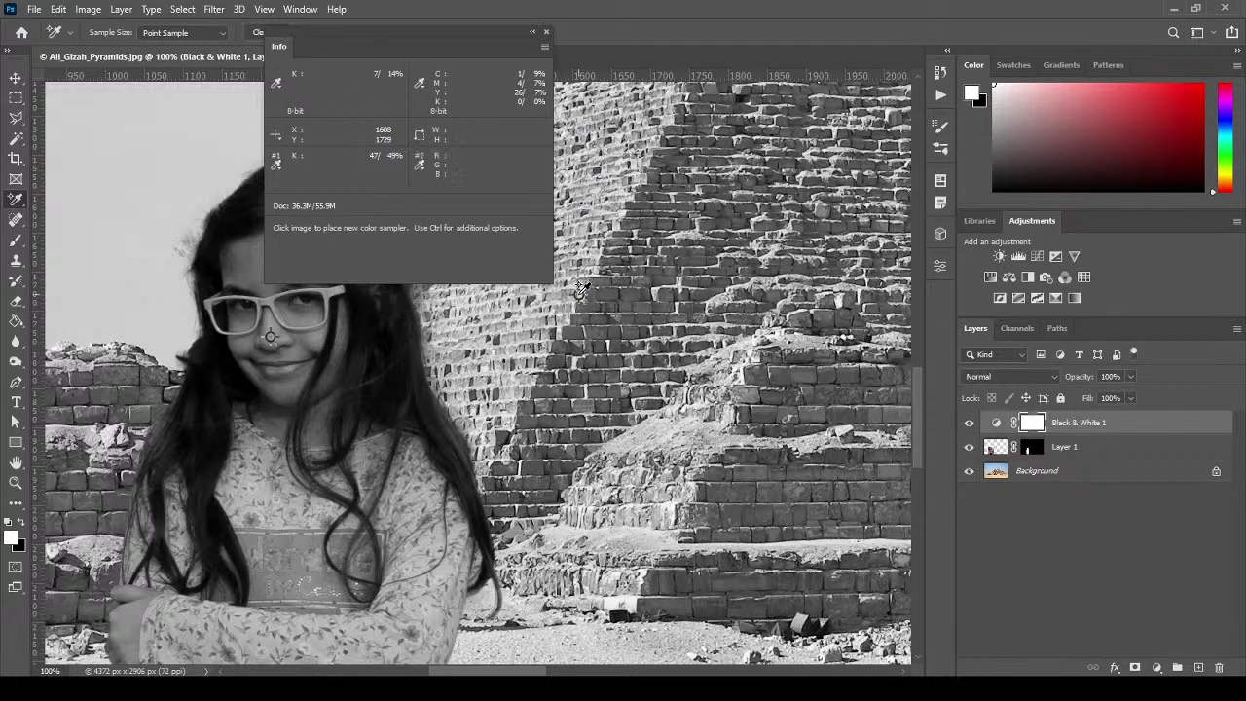
click(420, 166)
click(462, 205)
drag(403, 34, 769, 26)
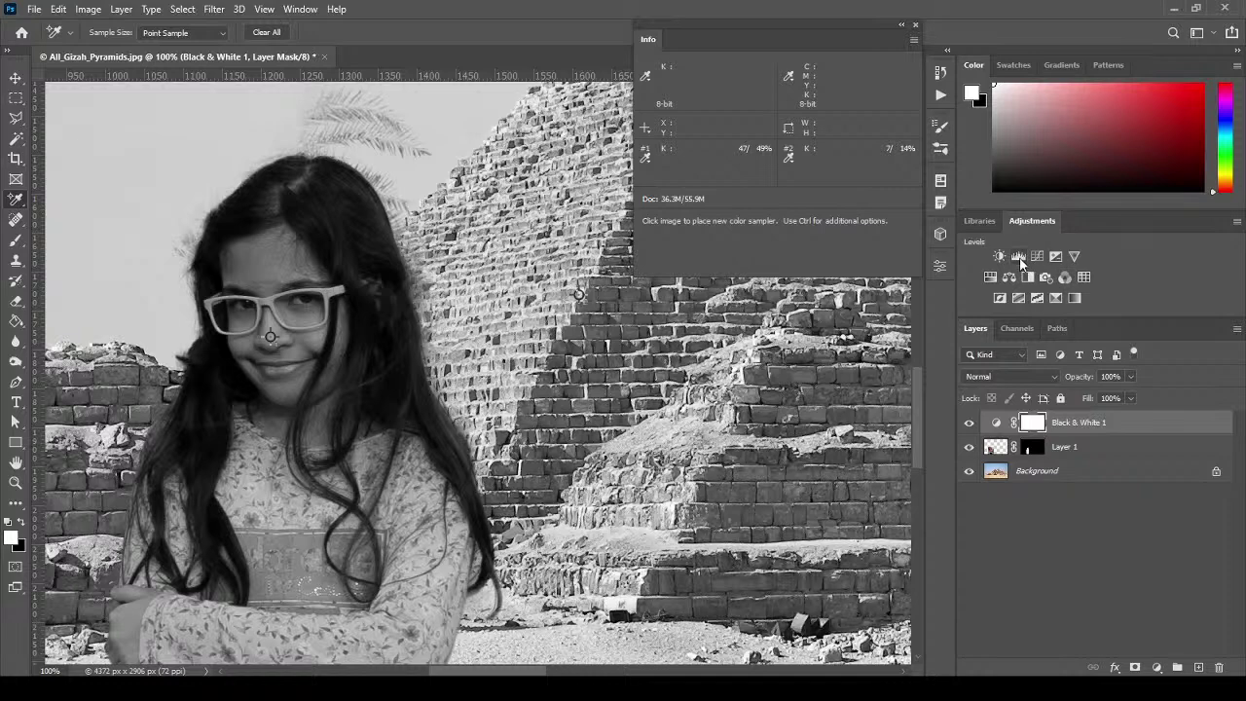
Add a Levels adjustment clipped to the girl's layer beneath the Black & White layer and set its white input level to 153.
double_click(995, 421)
click(1018, 256)
drag(1107, 426, 1112, 459)
click(806, 578)
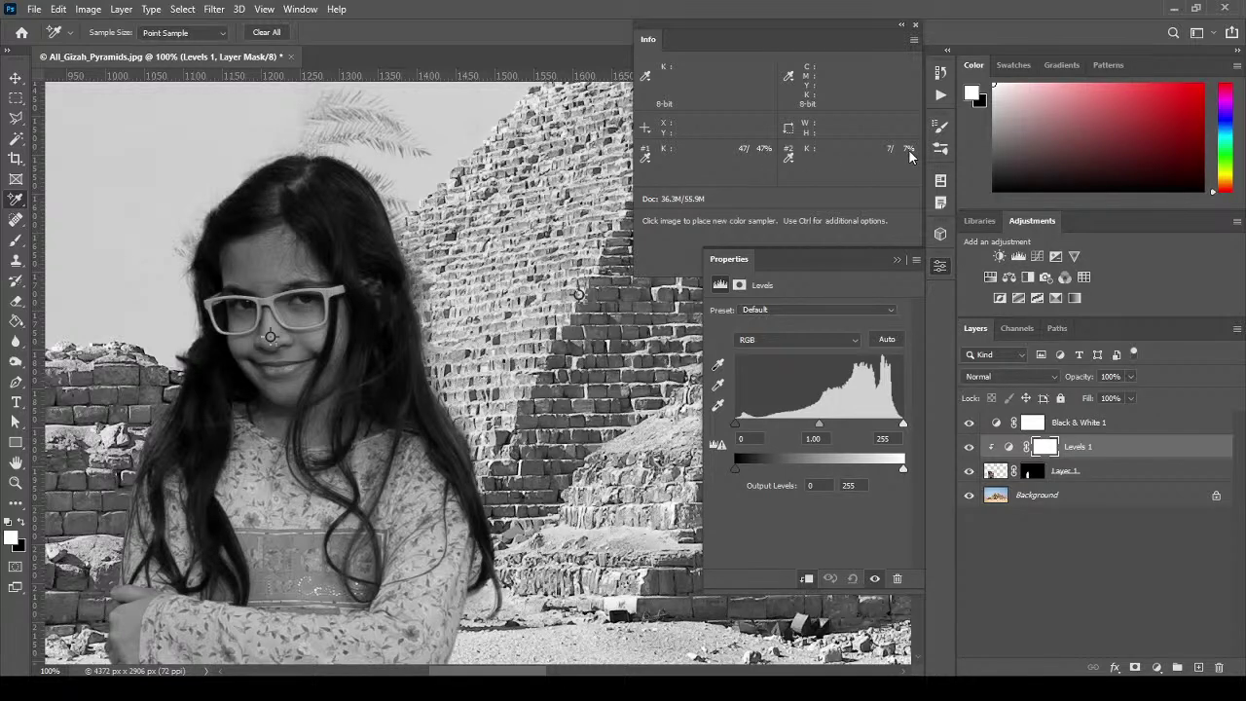
drag(902, 425, 834, 435)
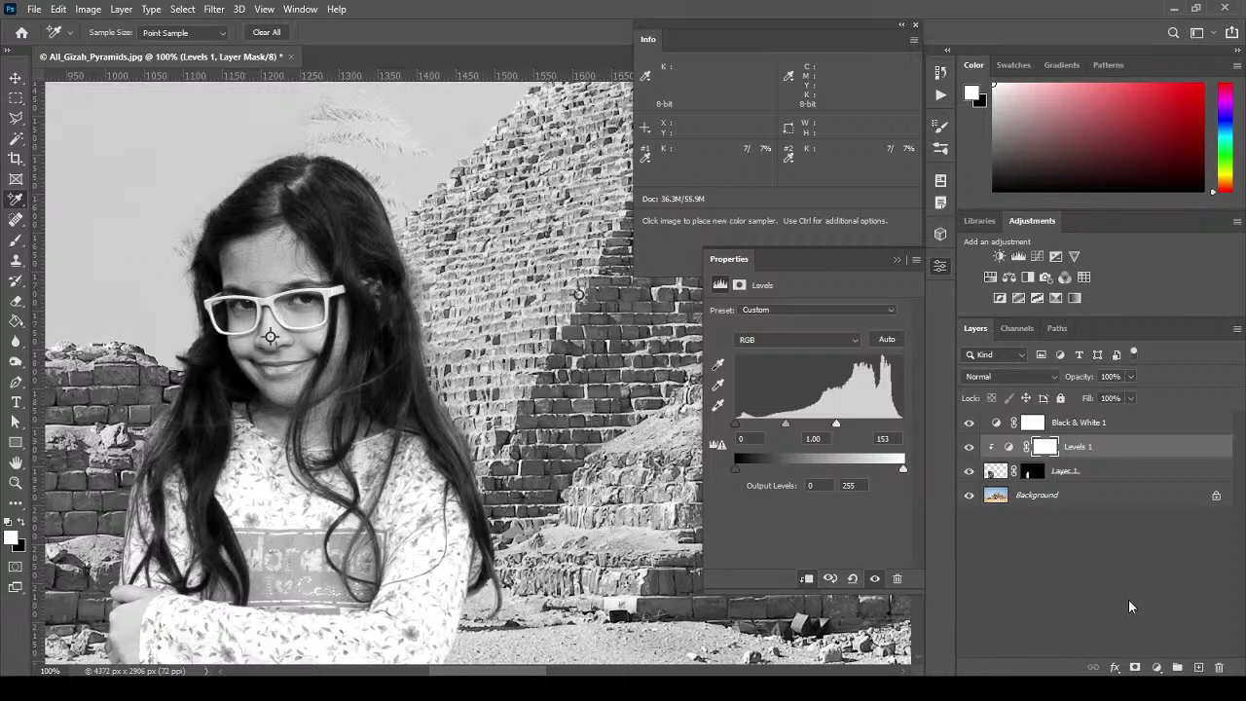
Add a second Levels adjustment clipped to the girl's layer and move the colour samplers to the shadow under her chin and the dark stones.
click(1020, 258)
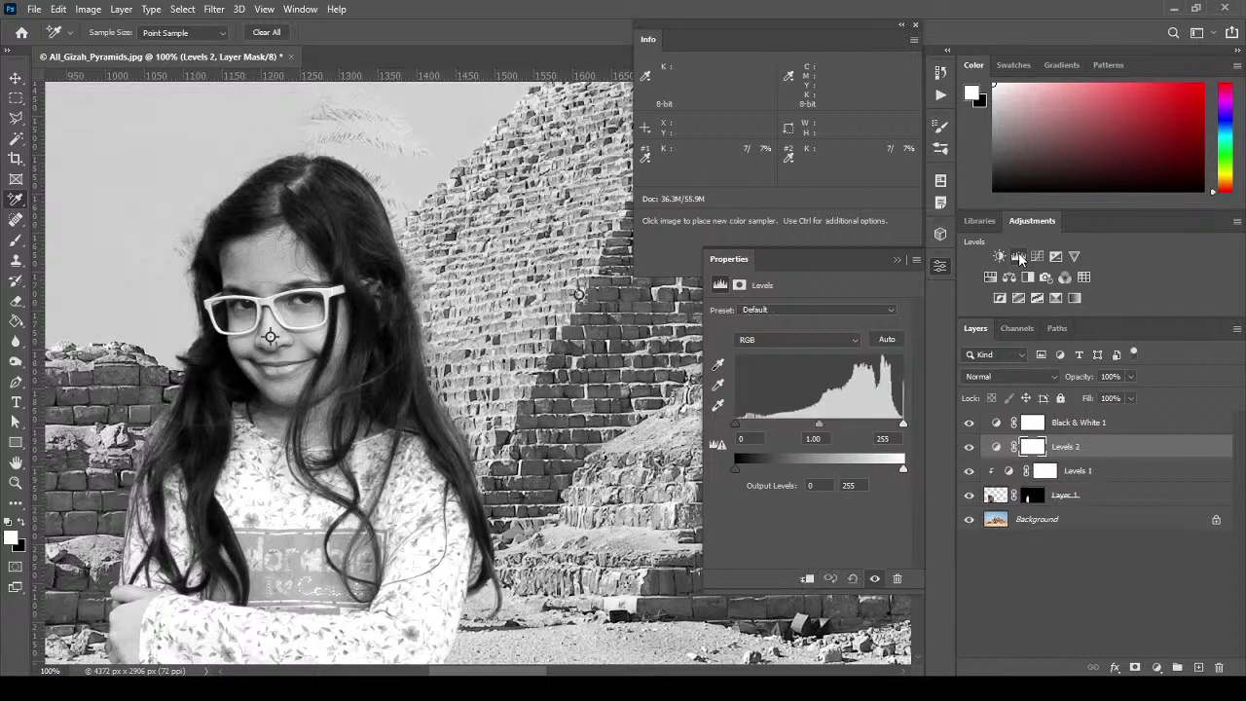
click(807, 579)
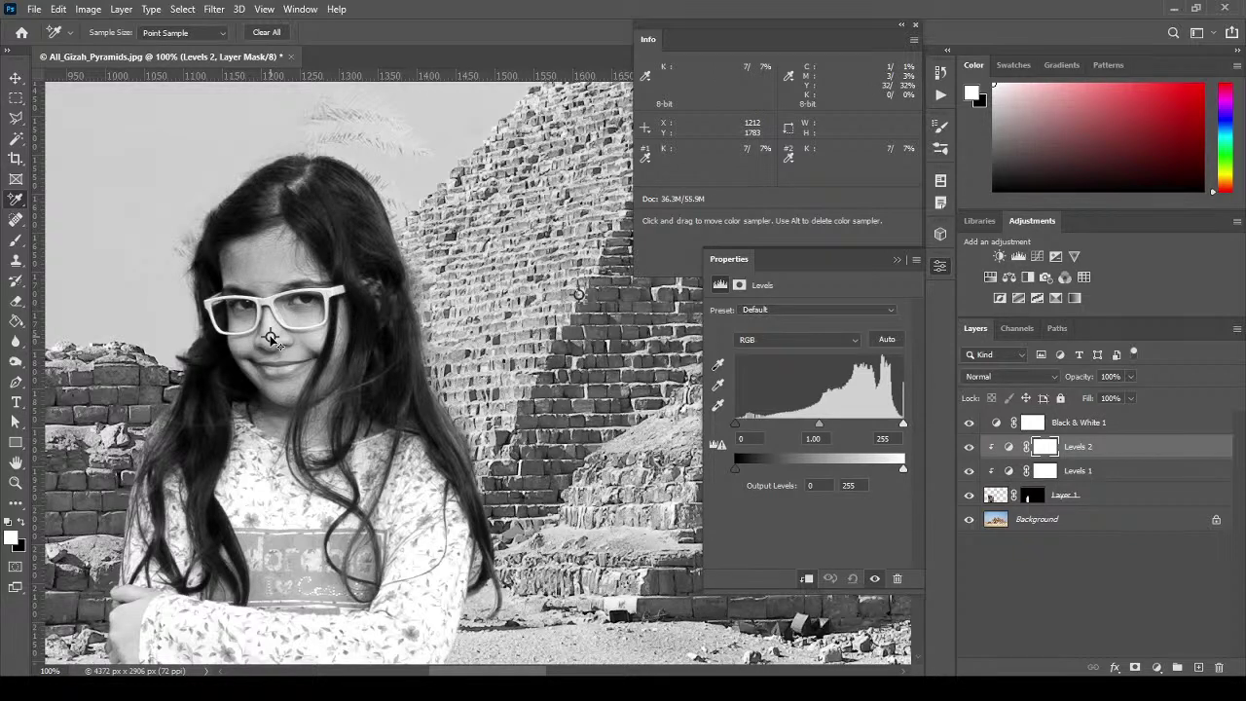
mouse_move(270, 338)
mouse_down()
mouse_move(268, 428)
mouse_move(269, 409)
mouse_up()
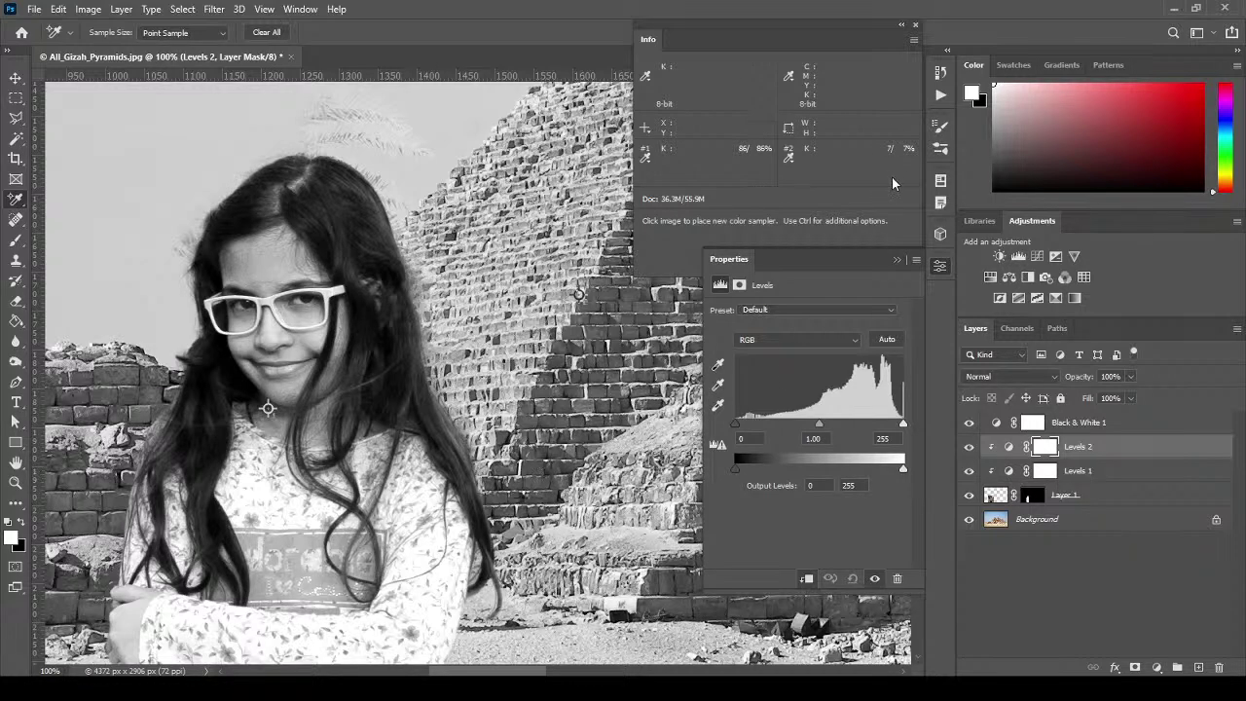
mouse_move(578, 294)
mouse_down()
mouse_move(558, 317)
mouse_move(497, 339)
mouse_up()
Set the second Levels adjustment's black input to 1 and midtones to 1.74, comparing the match with the Black & White layer off and on.
mouse_move(736, 425)
mouse_down()
mouse_move(757, 431)
mouse_move(728, 434)
mouse_up()
drag(818, 425, 738, 431)
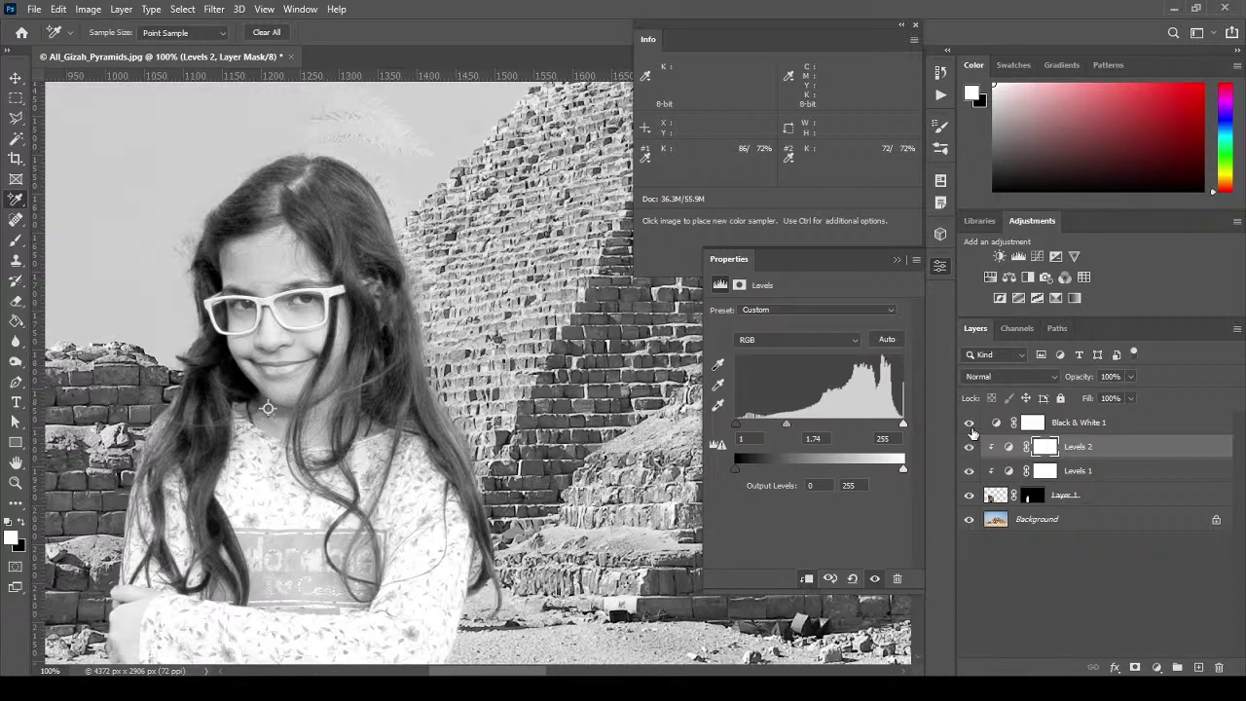
click(968, 423)
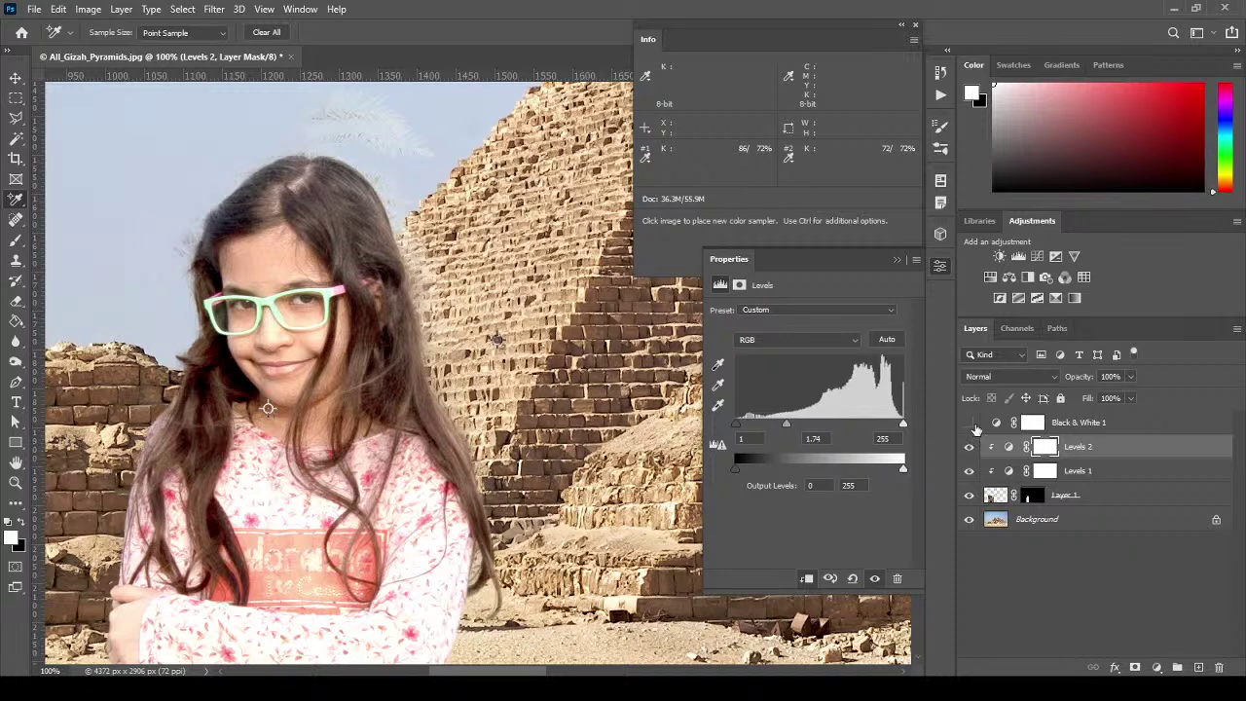
click(969, 422)
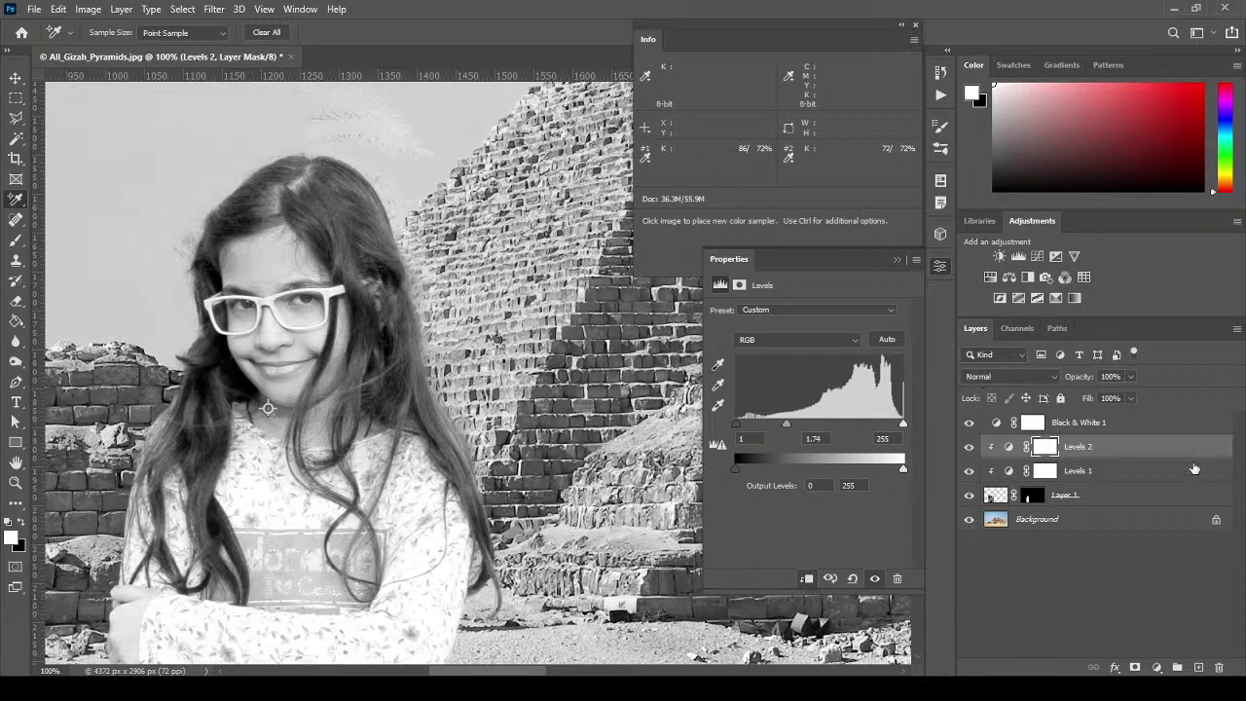
Add a Selective Color adjustment above the Black & White layer and set Black to -100 for Reds, Yellows and Greens.
click(1138, 419)
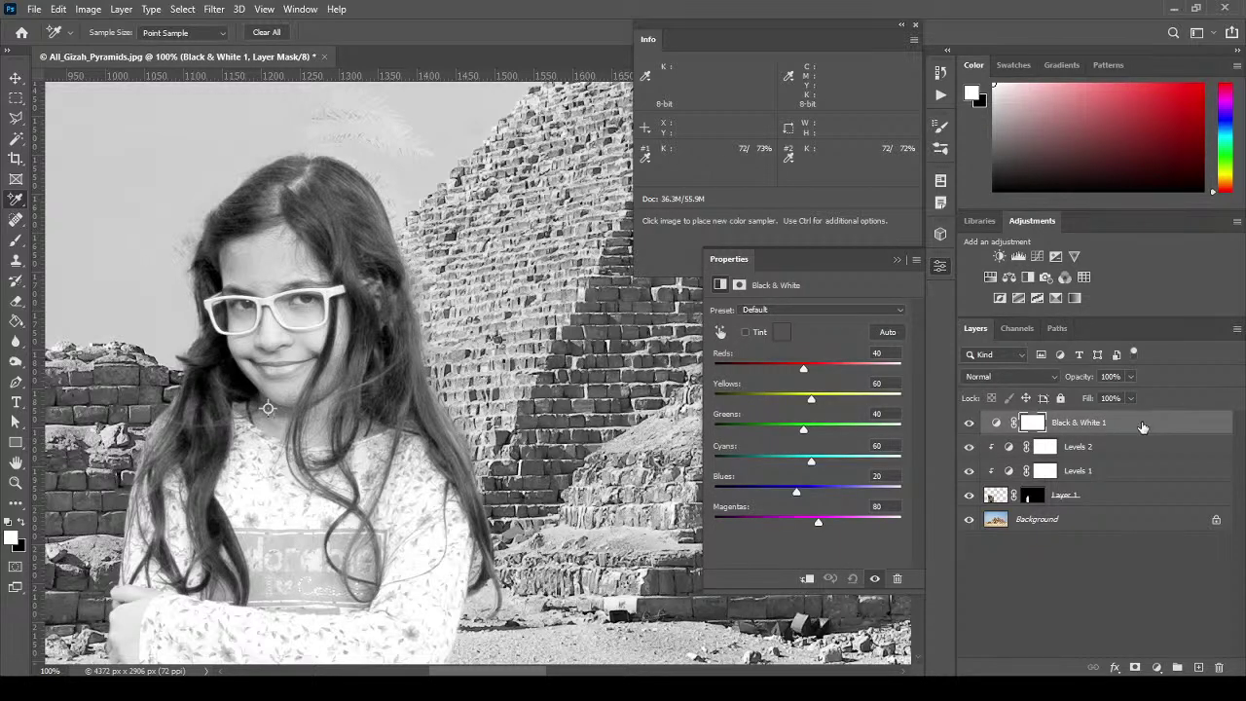
click(1055, 300)
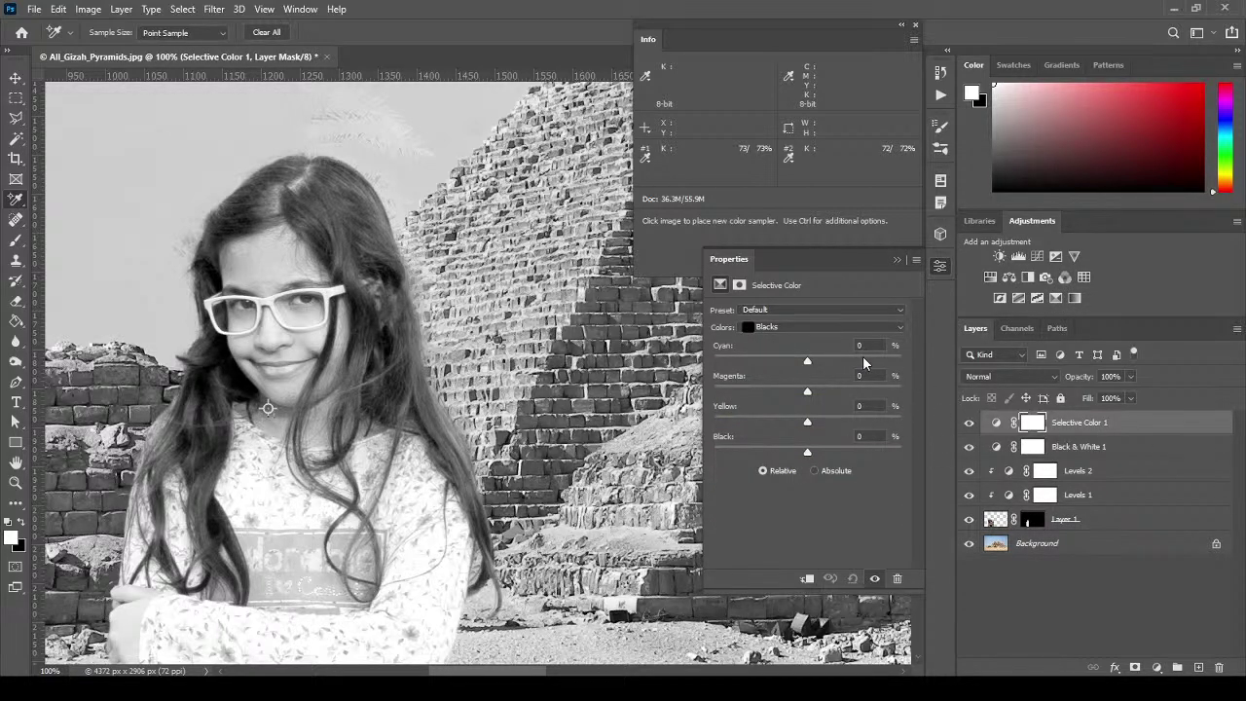
click(819, 326)
click(815, 340)
drag(807, 454, 638, 459)
click(787, 328)
click(792, 354)
click(798, 330)
click(793, 365)
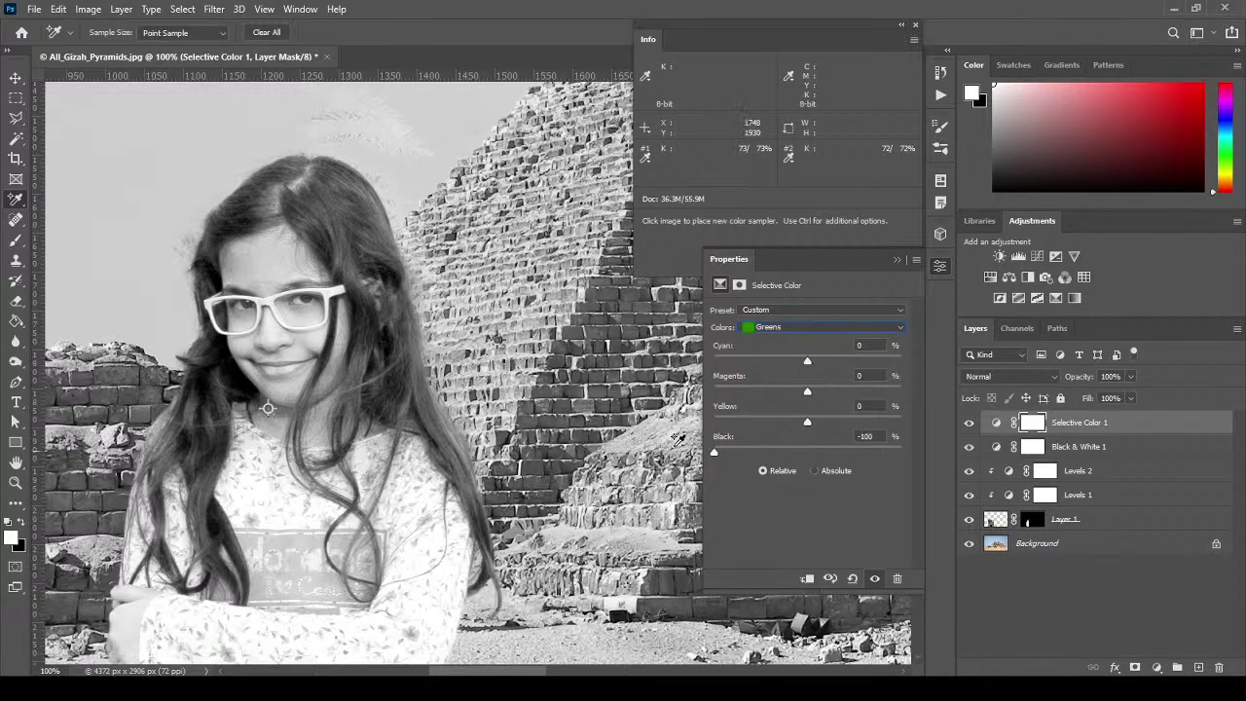
Set the Selective Color Black value to -100 for Cyans, Blues and Magentas.
click(783, 331)
click(792, 377)
click(784, 331)
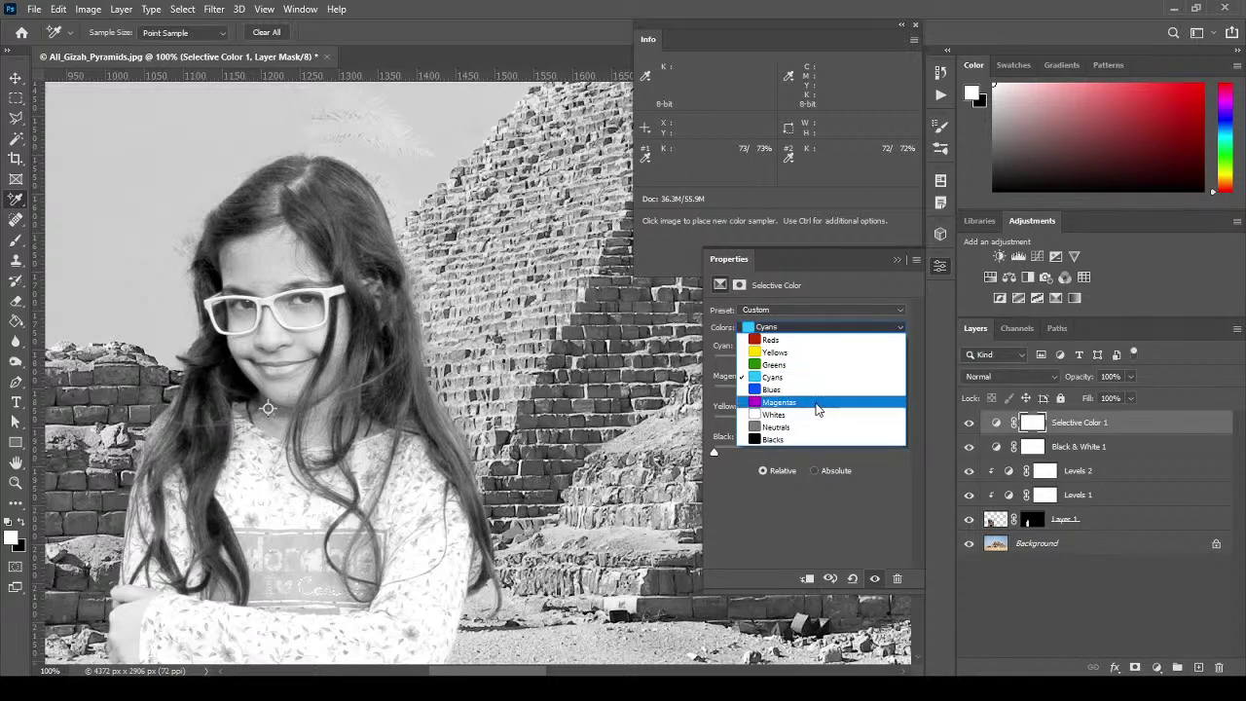
click(807, 390)
drag(807, 453, 714, 452)
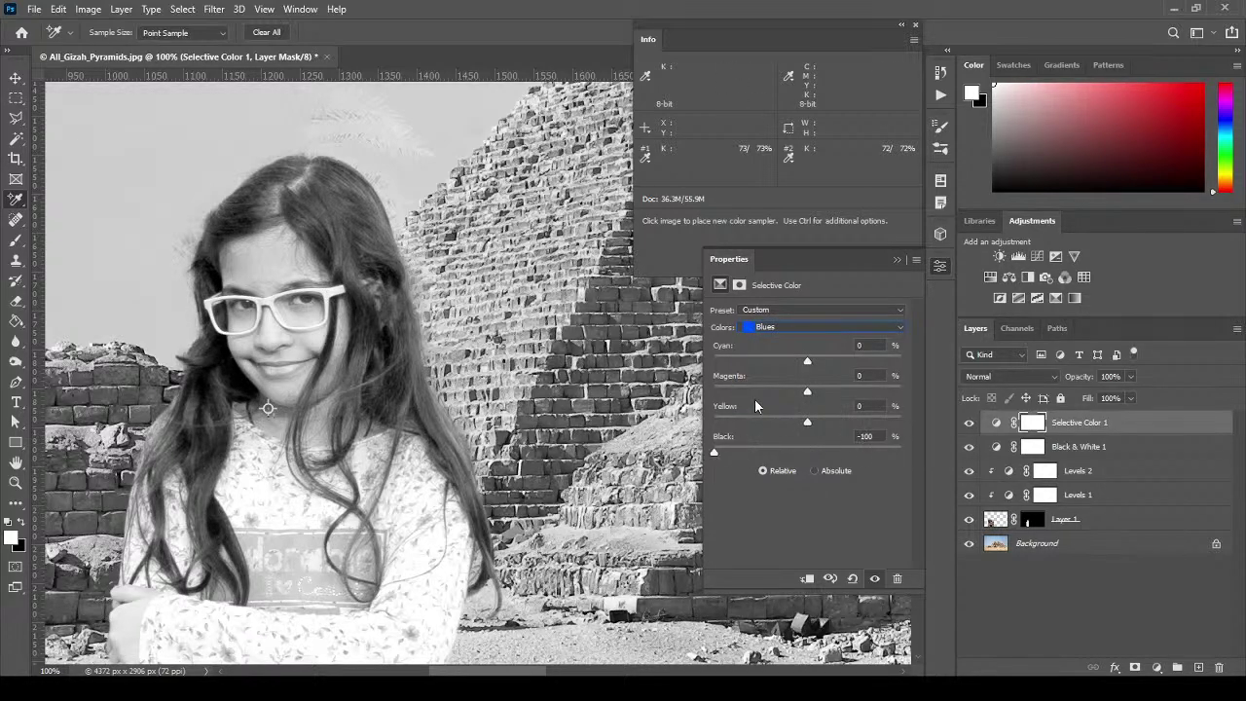
click(808, 327)
click(782, 404)
drag(790, 452, 694, 453)
Set the Selective Color Black value to +100 for Whites, Neutrals and Blacks.
click(806, 331)
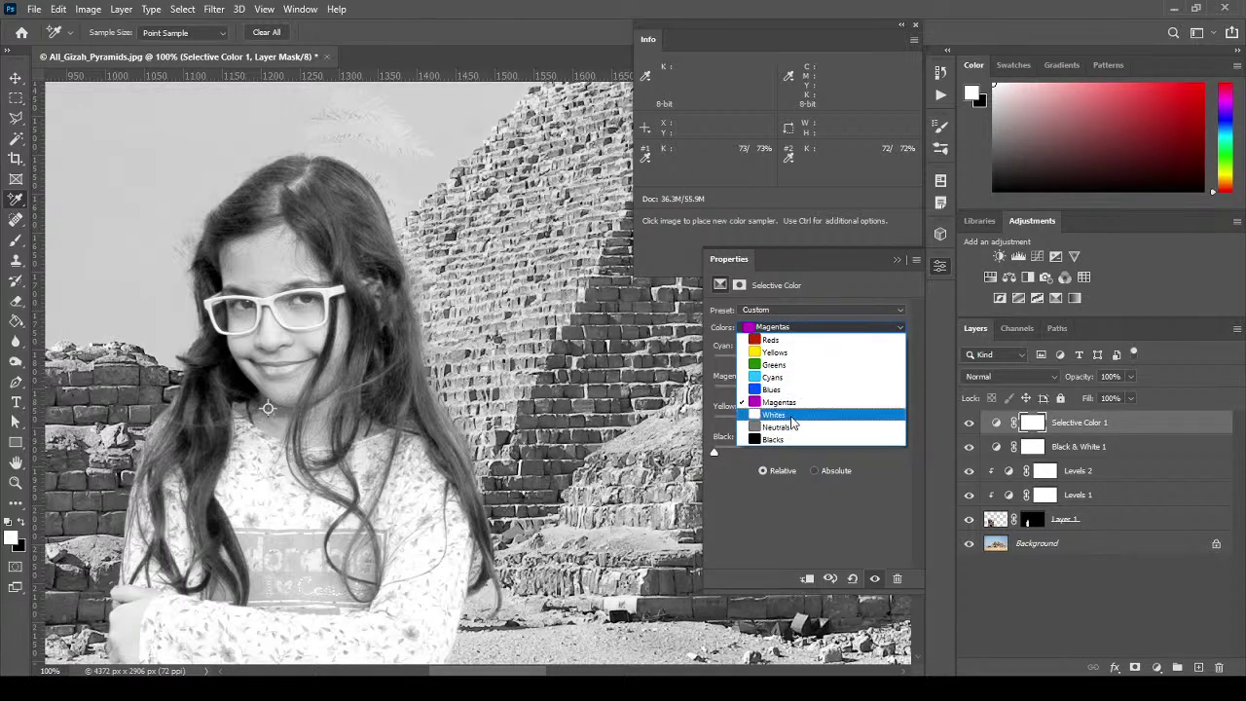
click(793, 416)
drag(807, 454, 946, 448)
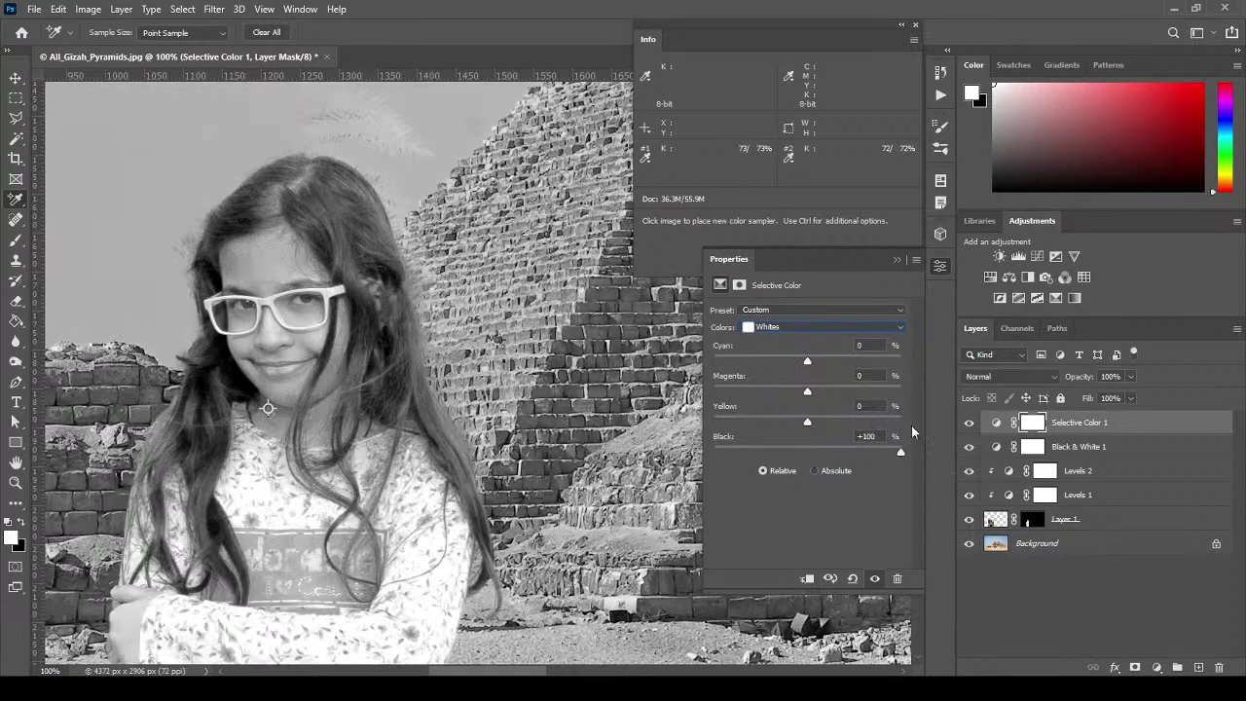
click(817, 327)
click(793, 426)
drag(806, 453, 928, 456)
click(771, 329)
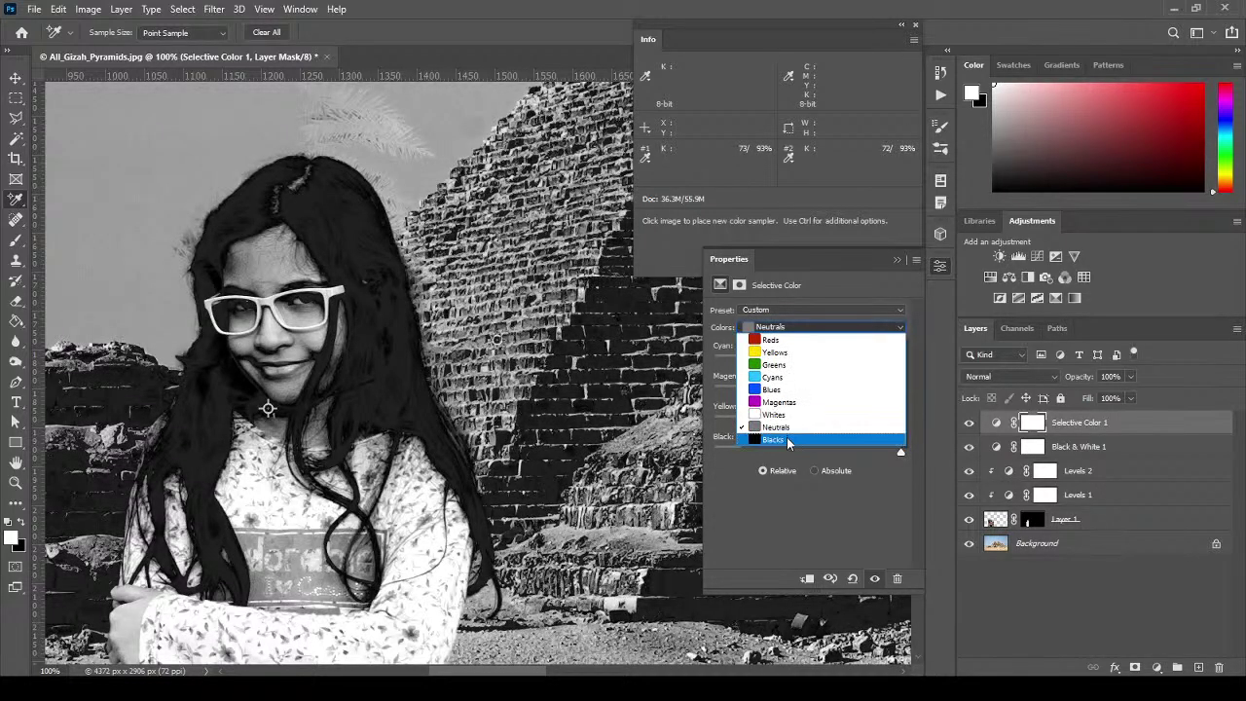
click(786, 437)
drag(807, 452, 925, 464)
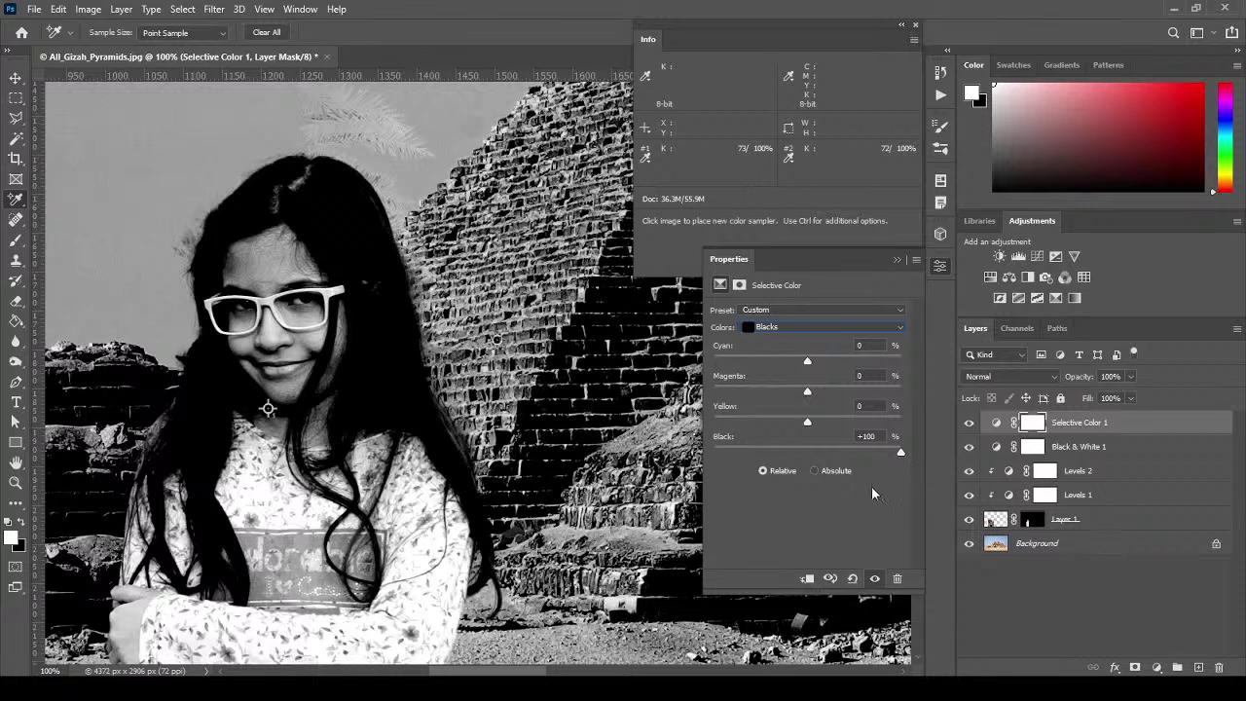
Delete the colour samplers on the girl's neck and the pyramid, and put away the Properties and Info panels.
click(896, 258)
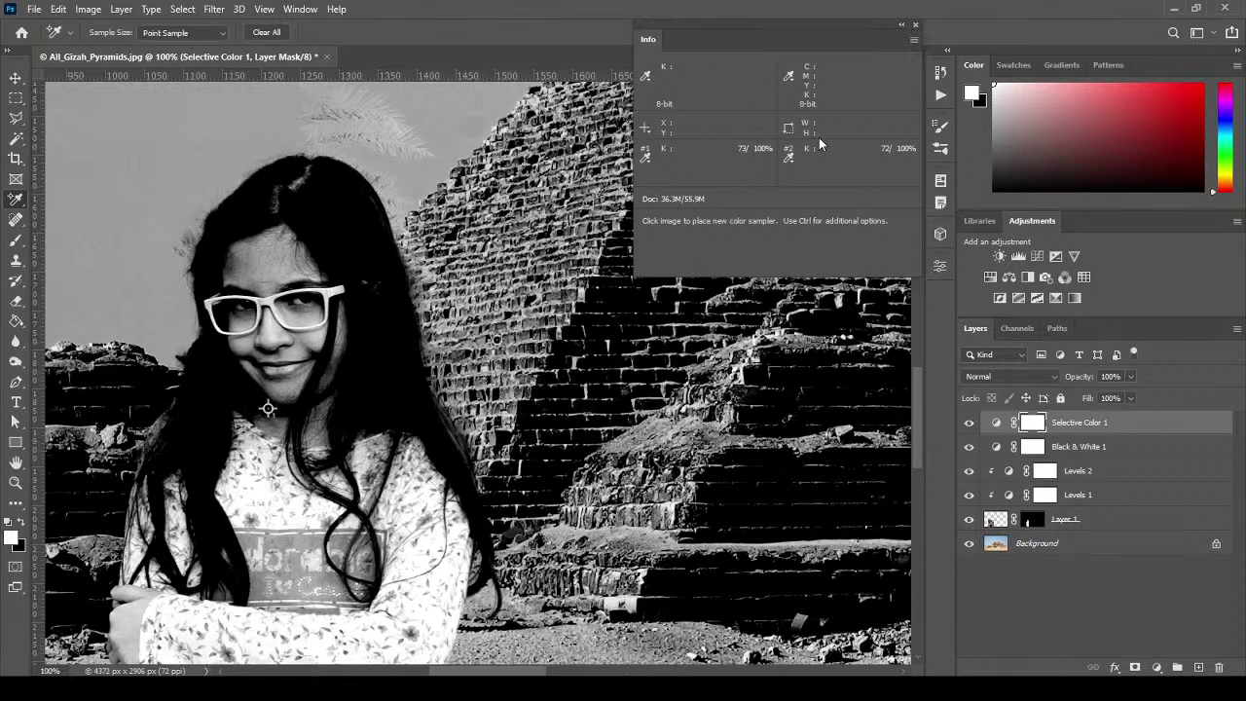
click(914, 27)
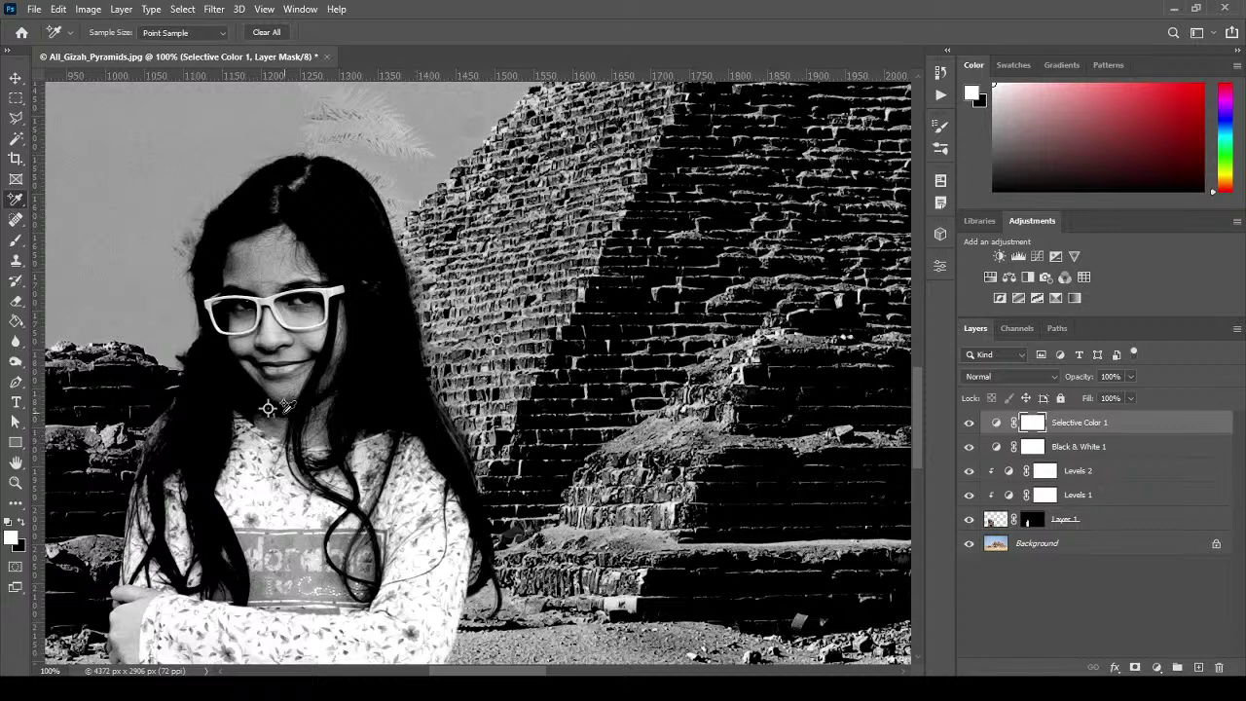
right_click(268, 409)
click(292, 416)
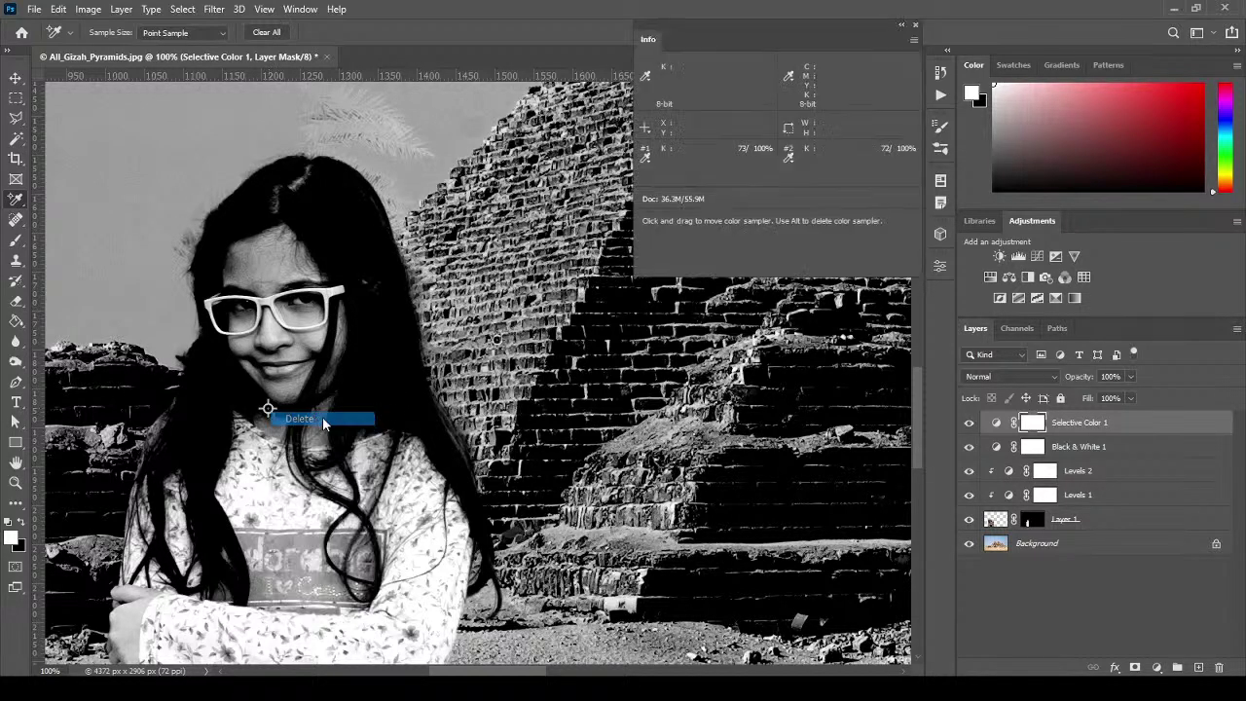
right_click(497, 325)
click(515, 345)
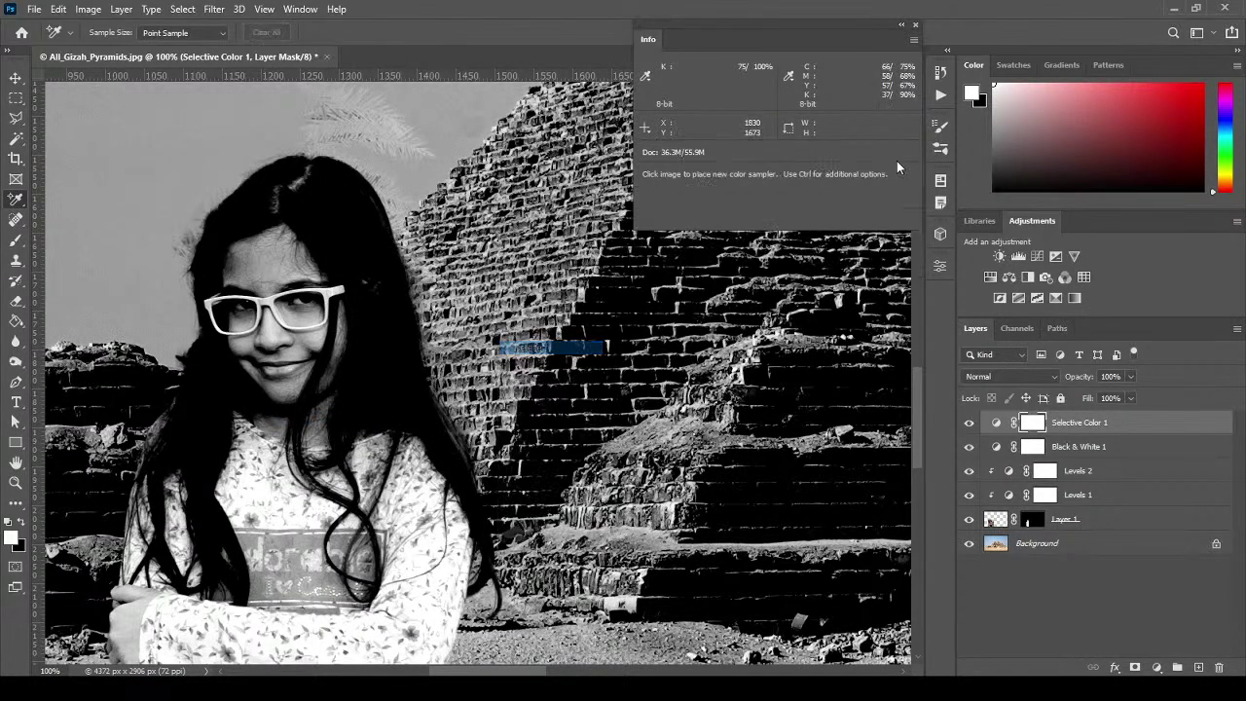
click(917, 25)
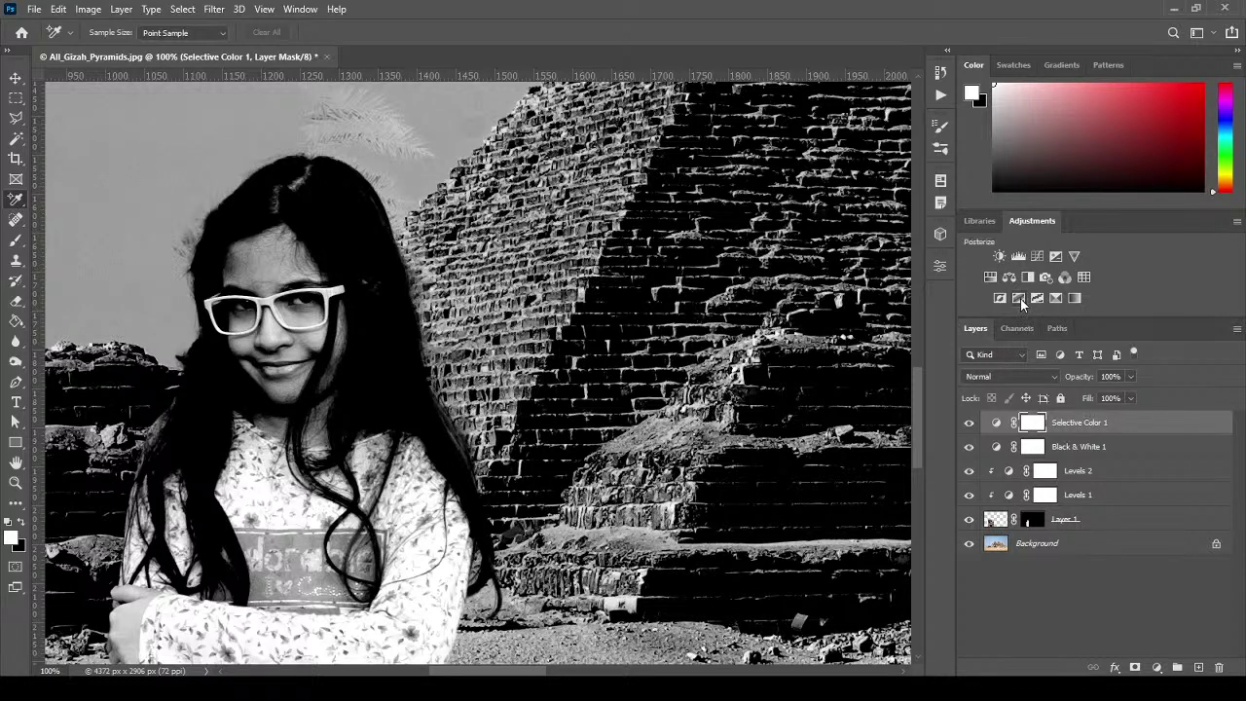
Add a Hue/Saturation adjustment clipped to the girl's layer above the second Levels adjustment, with the master saturation at 0.
click(1163, 472)
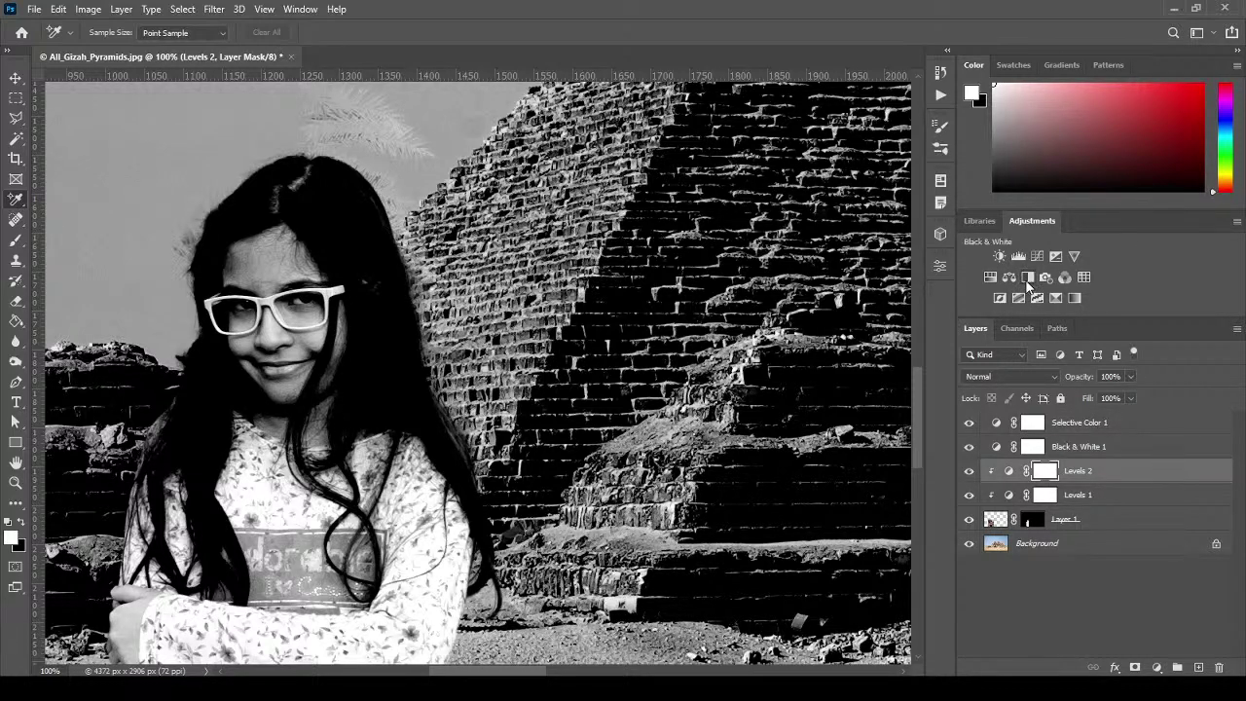
click(991, 277)
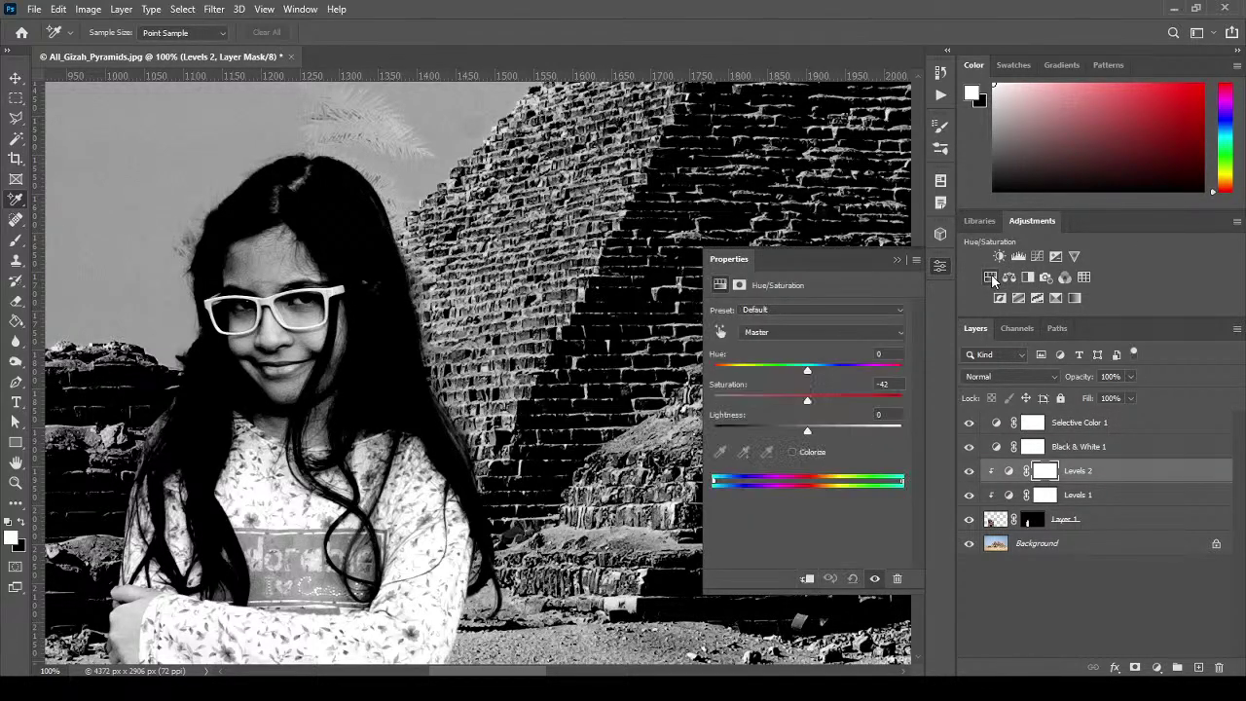
click(806, 579)
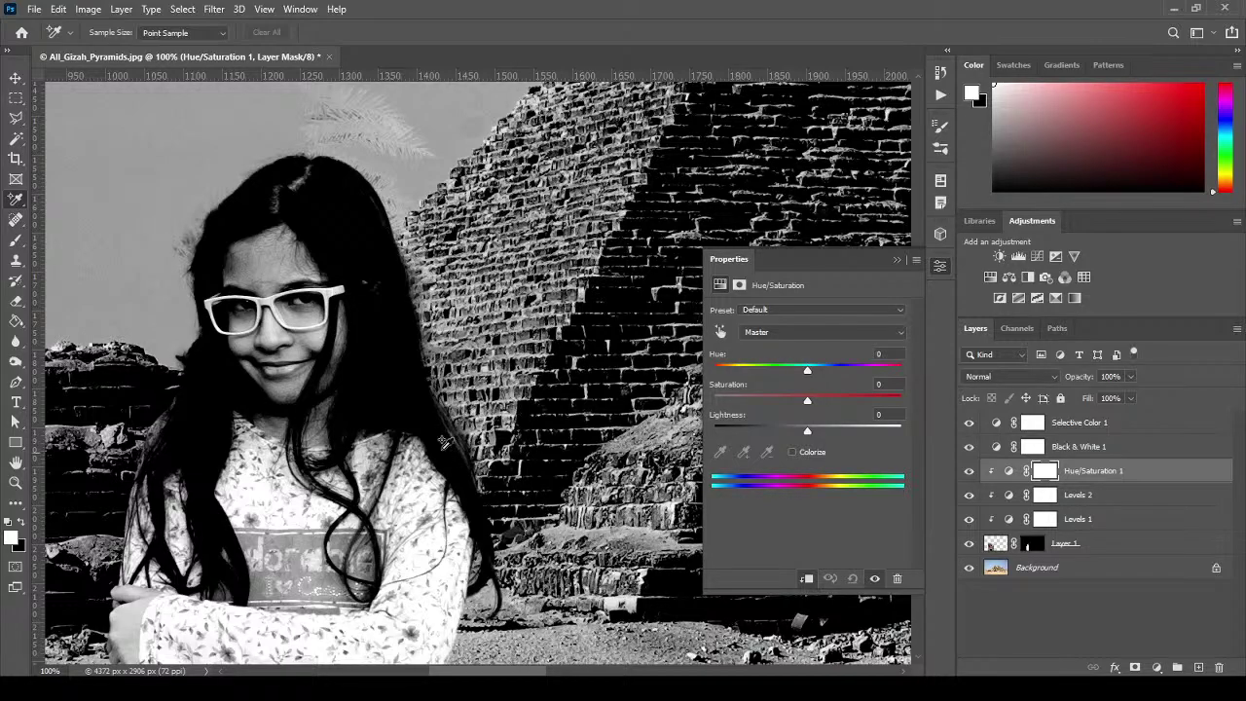
drag(415, 446, 412, 394)
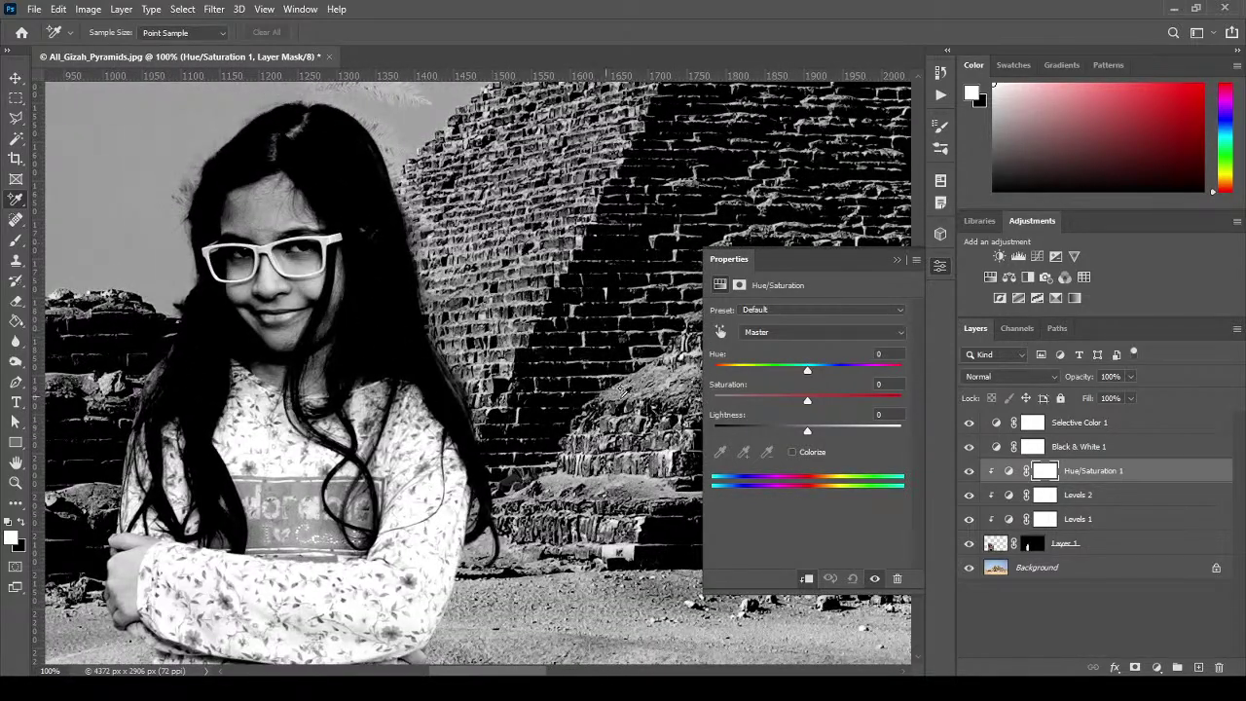
mouse_move(807, 404)
mouse_down()
mouse_move(744, 402)
mouse_move(822, 402)
mouse_move(783, 403)
mouse_move(818, 403)
mouse_move(800, 403)
mouse_up()
text(0)
Reduce the girl's Reds saturation to -25 with targeted adjustment, then hide the Black & White and Selective Color layers.
click(720, 332)
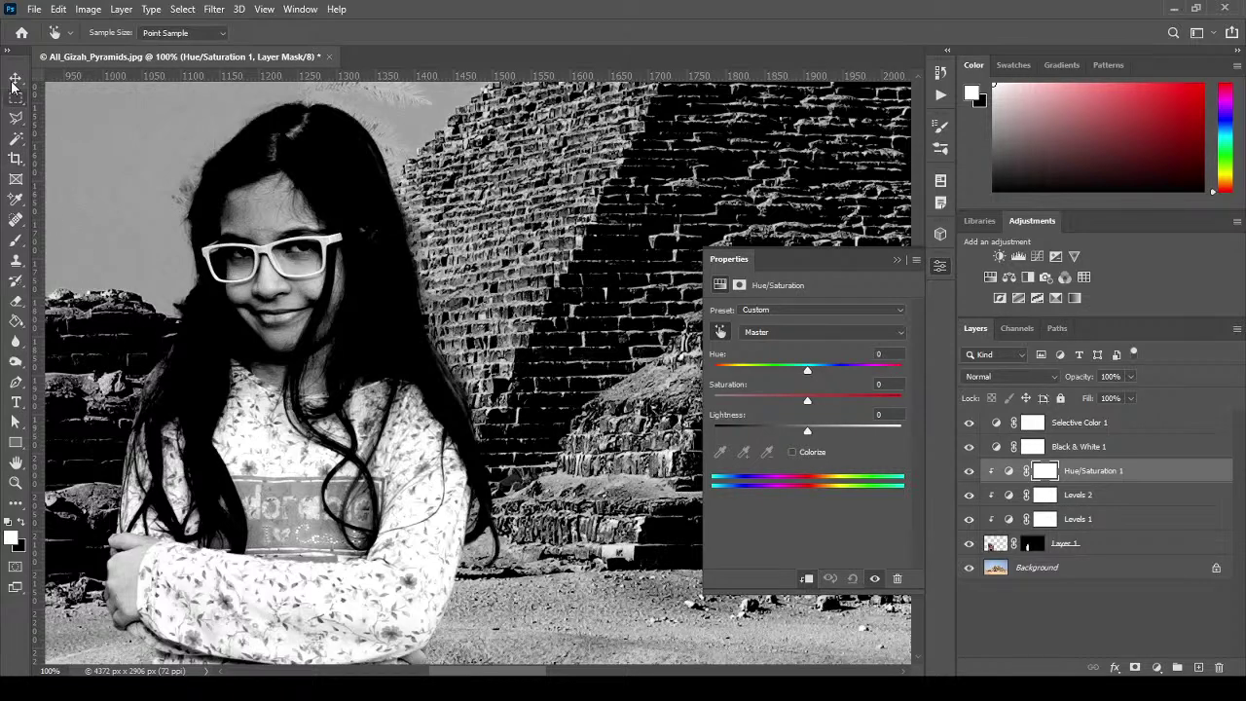
drag(278, 466, 248, 449)
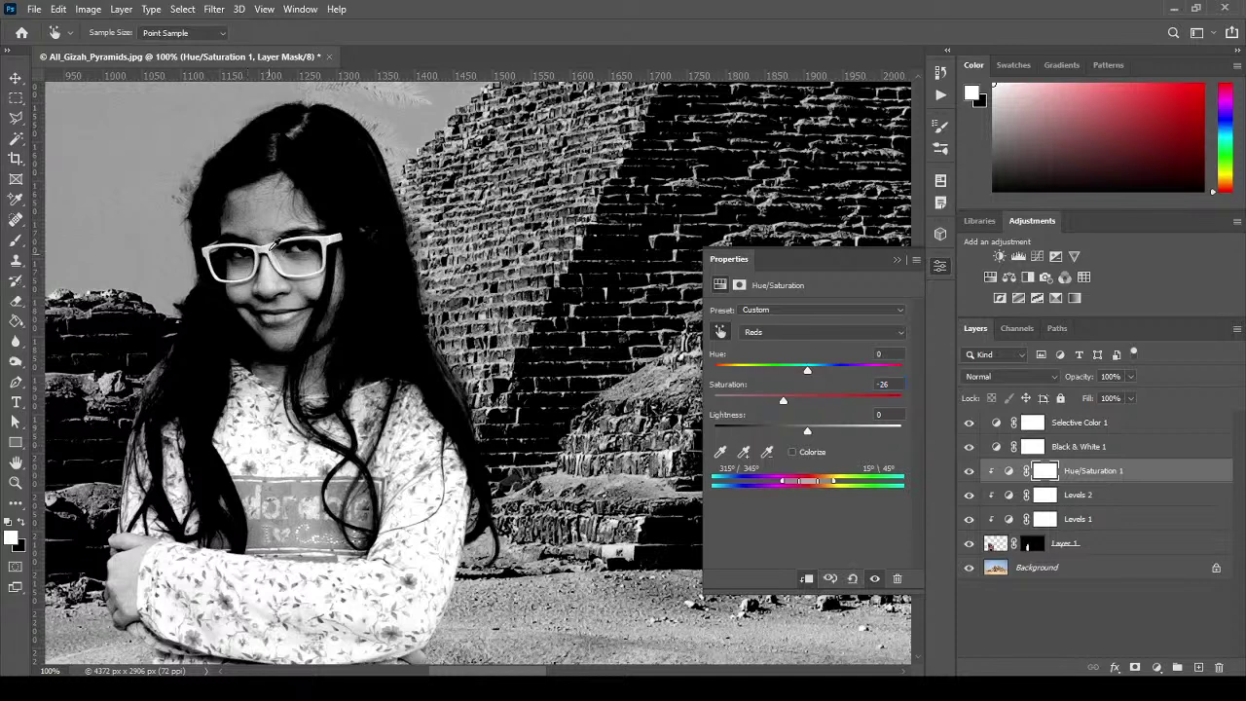
drag(270, 213, 275, 213)
click(968, 446)
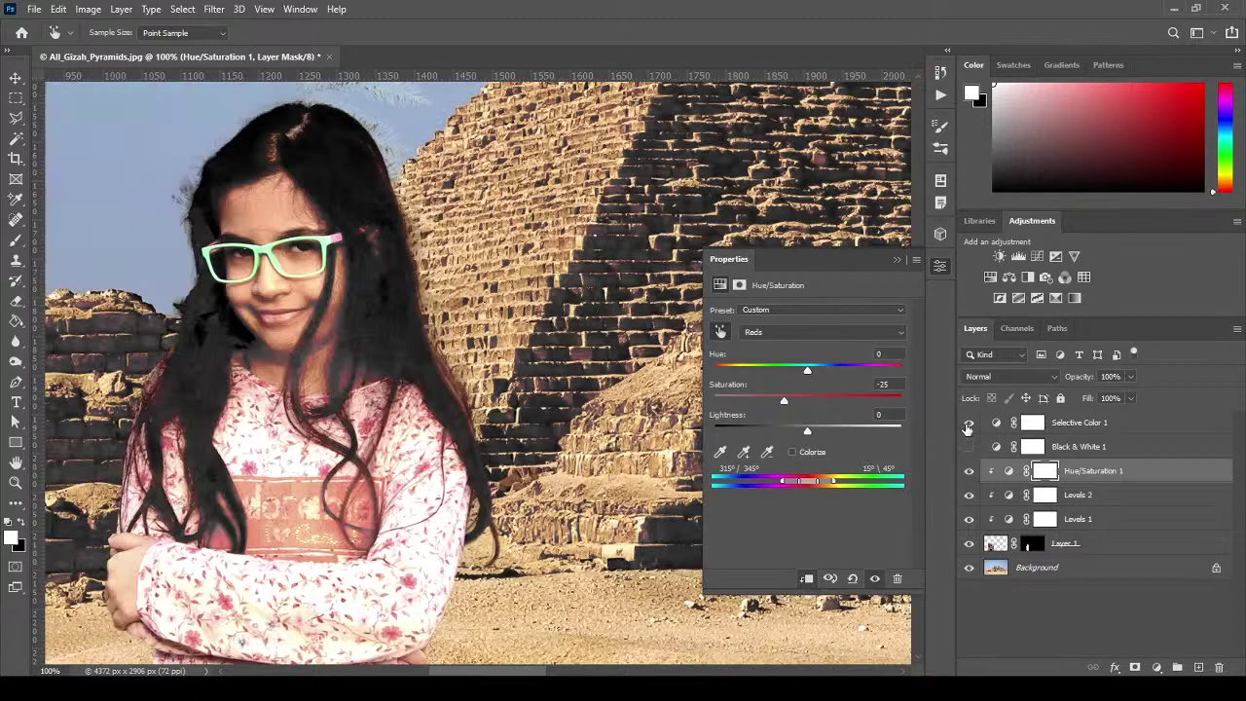
click(968, 423)
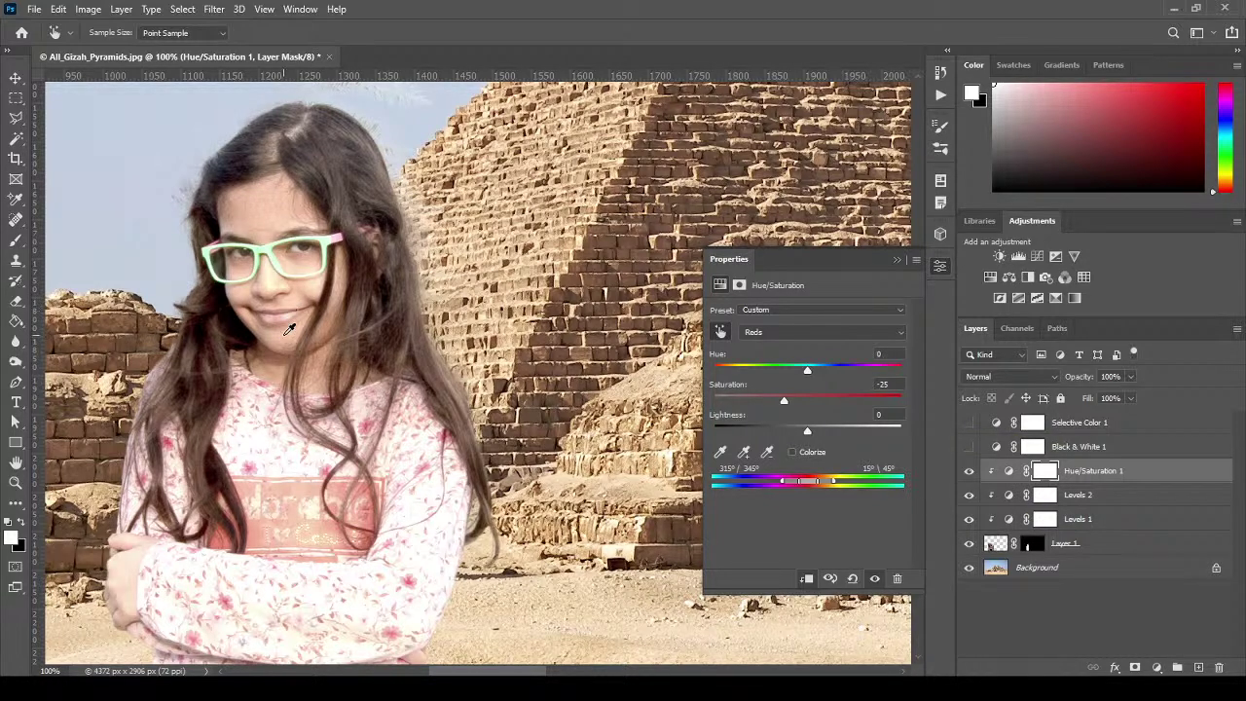
Lower the Reds saturation to -52 by sampling the girl's chin, and show the Selective Color and Black & White layers again.
mouse_move(284, 335)
mouse_down()
mouse_move(254, 338)
mouse_move(266, 337)
mouse_up()
click(967, 423)
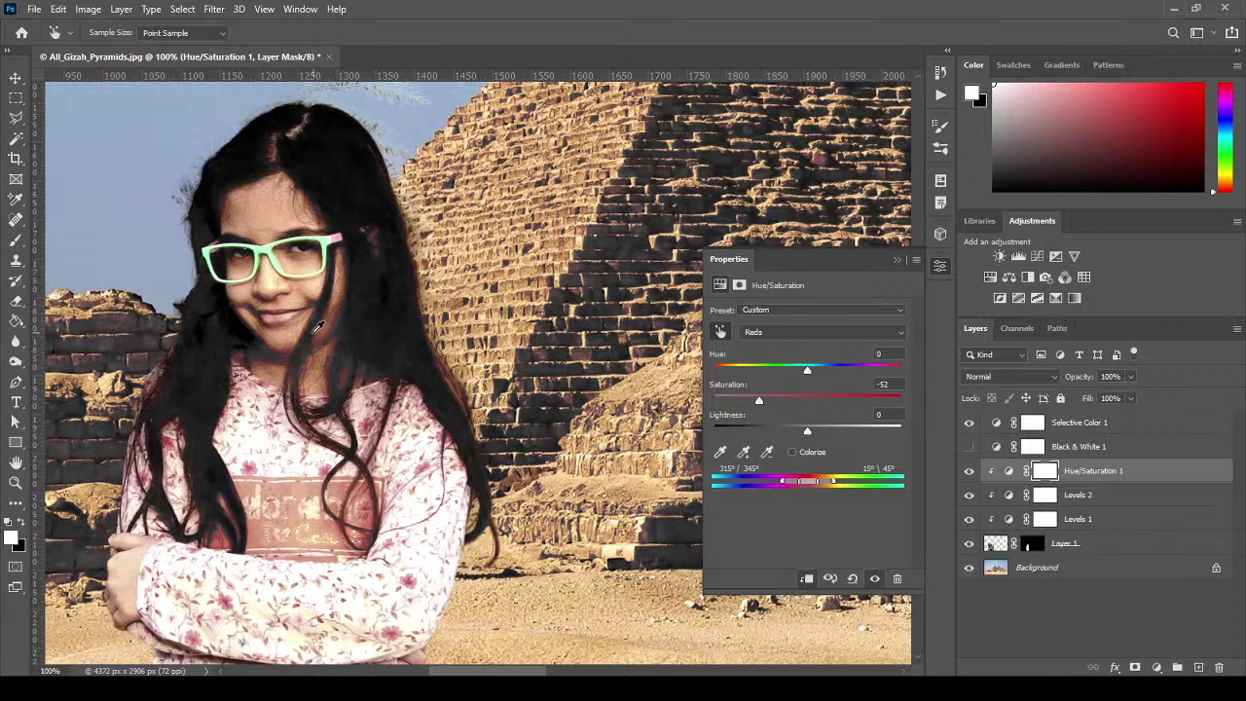
click(968, 447)
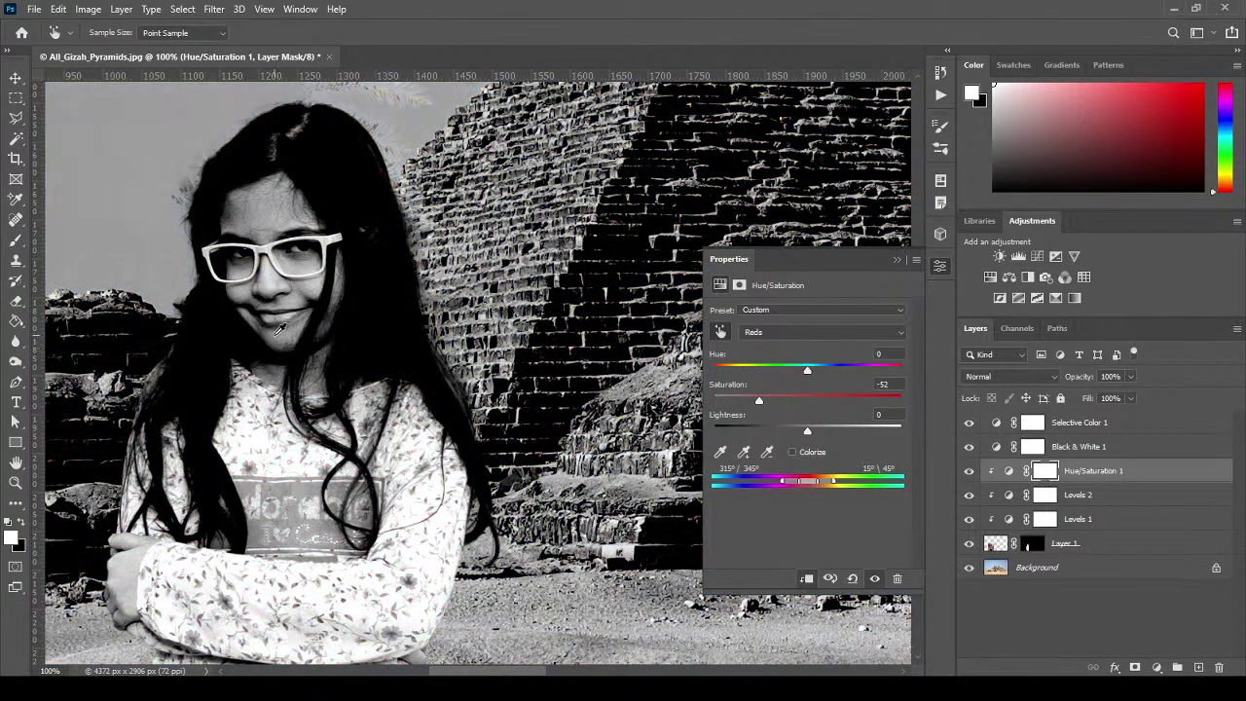
mouse_move(262, 292)
mouse_down()
mouse_move(288, 292)
mouse_move(262, 305)
mouse_up()
drag(272, 347, 272, 350)
Move the Hue/Saturation layer to the top of the layer stack and clip it to the Selective Color layer.
drag(1155, 470, 1161, 420)
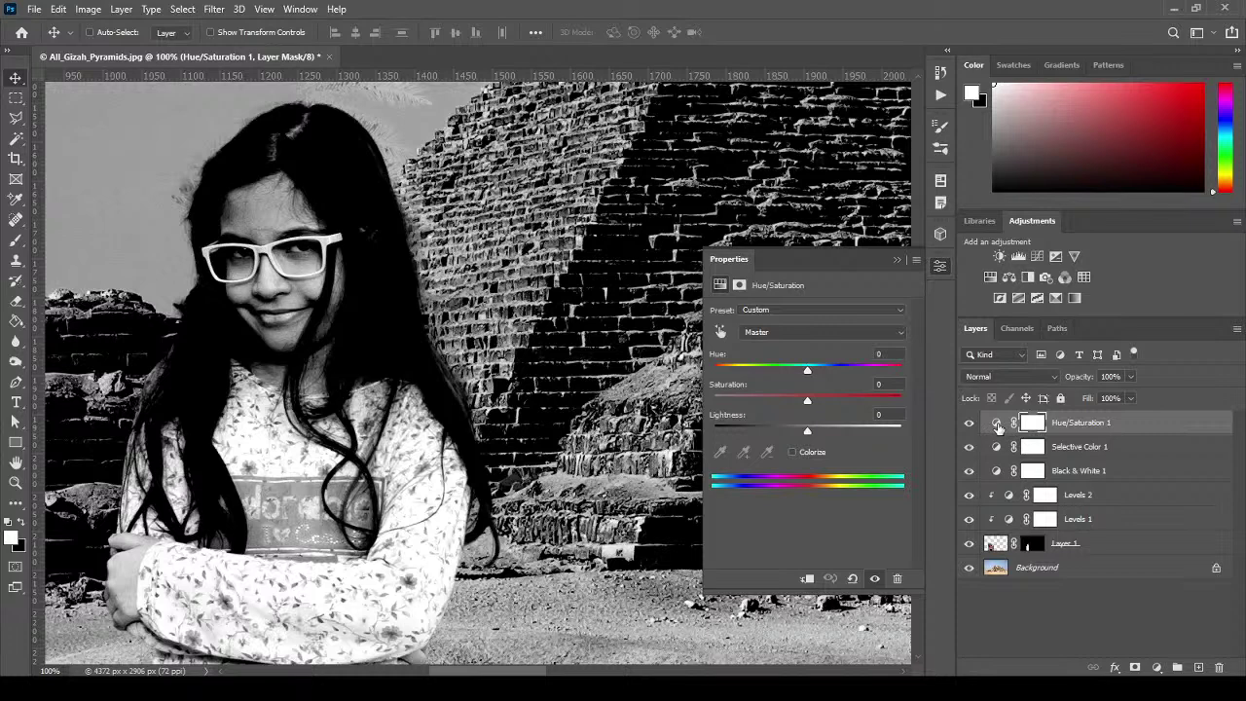
click(996, 426)
click(806, 578)
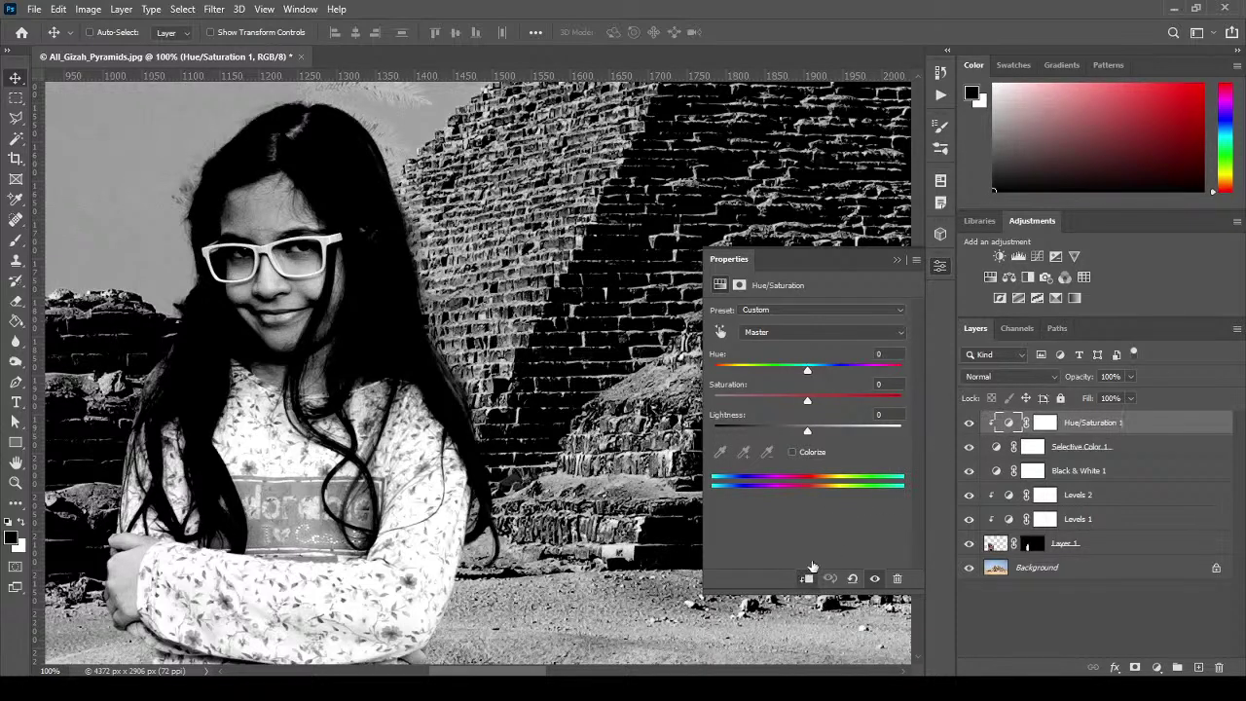
Lower the Reds saturation to about -56 with targeted adjustment on the girl's nose and cheeks.
mouse_move(279, 297)
mouse_down()
mouse_move(265, 292)
mouse_move(284, 295)
mouse_up()
click(721, 336)
click(268, 286)
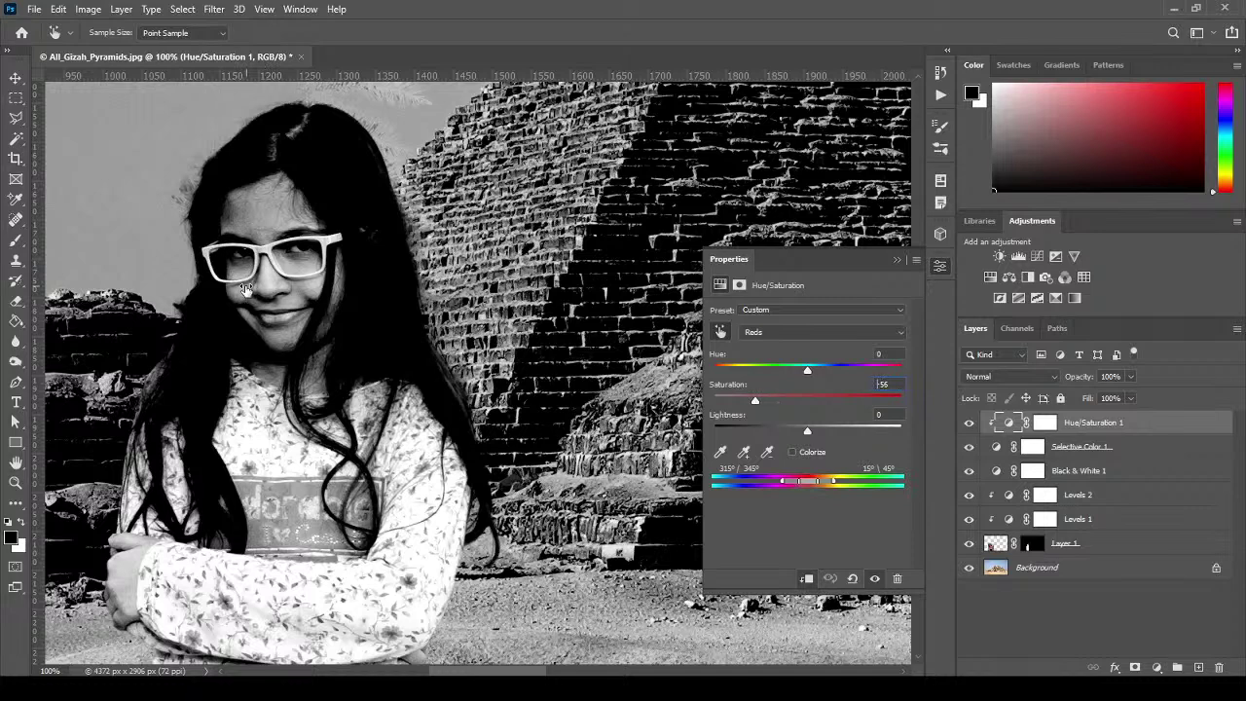
drag(303, 289, 271, 290)
Release the Hue/Saturation layer from its clipping so it applies to all layers below.
click(1005, 425)
key(v)
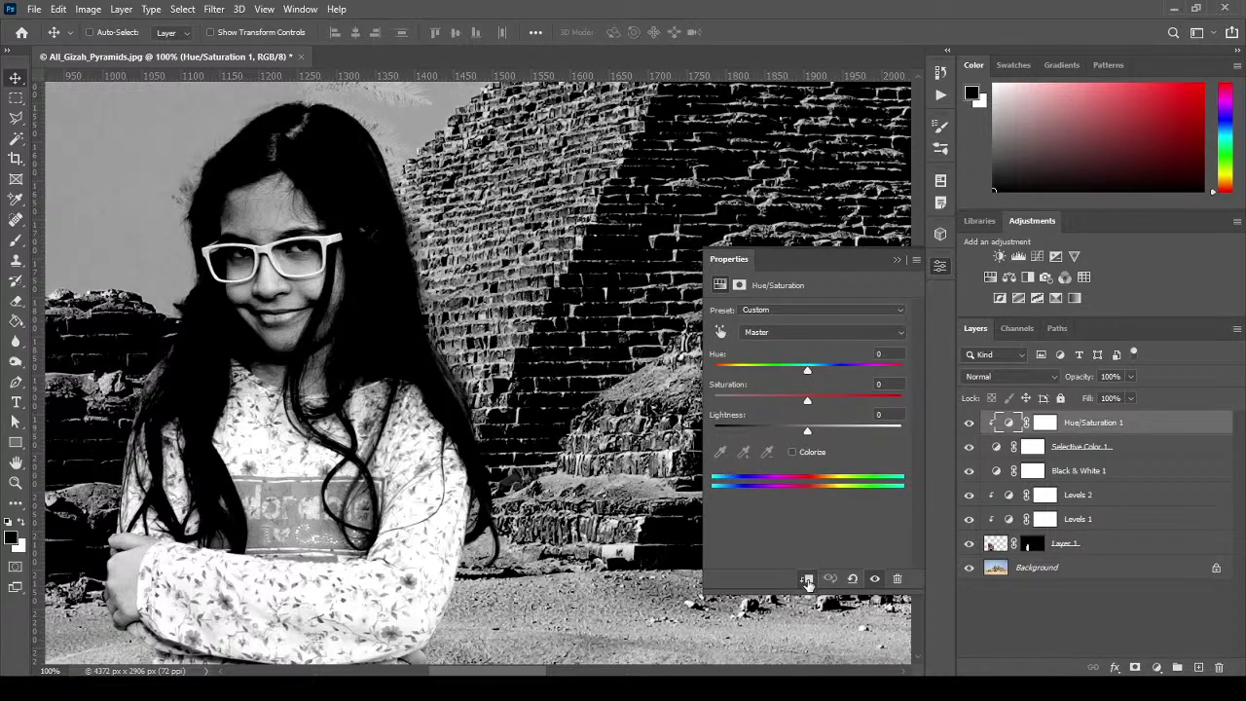
click(806, 578)
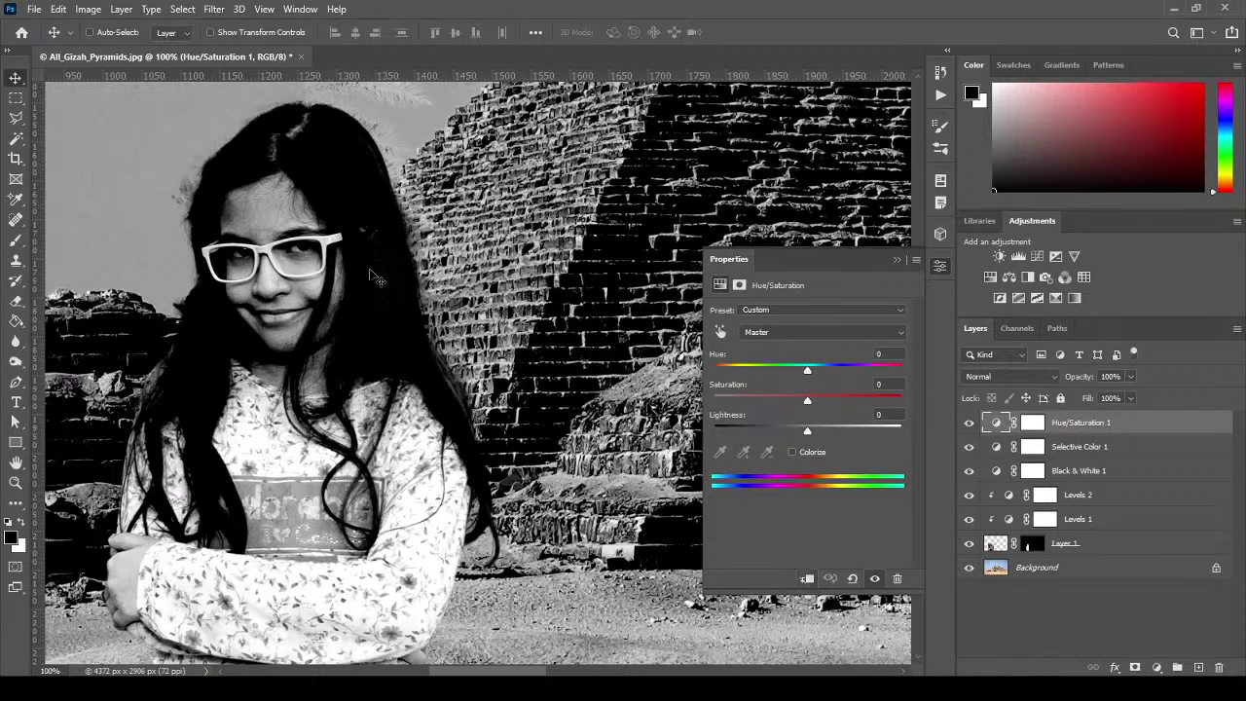
Set the Reds saturation to -30 with targeted adjustment on the girl's face and shirt.
click(718, 333)
drag(277, 287, 289, 318)
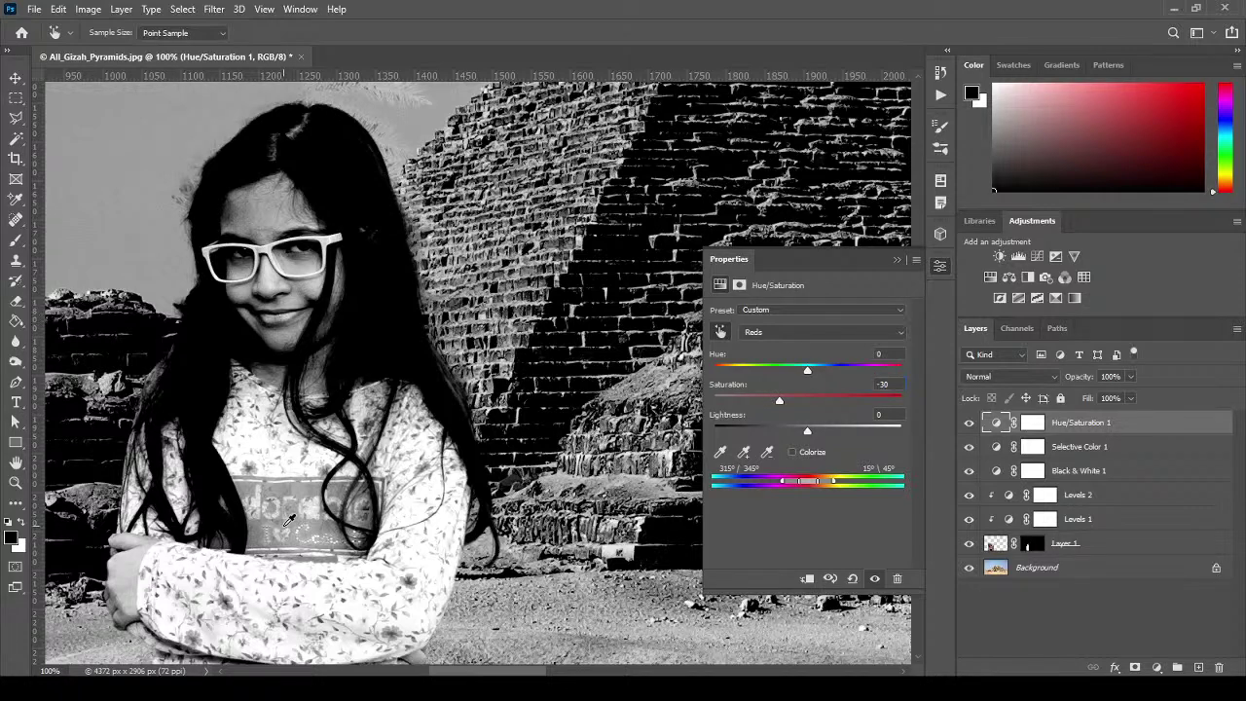
mouse_move(302, 523)
mouse_down()
mouse_move(290, 531)
mouse_move(300, 524)
mouse_up()
Move the Hue/Saturation layer directly above Levels 2, clip it to the layers below, and hide the Selective Color and Black & White layers.
drag(1098, 428, 1088, 481)
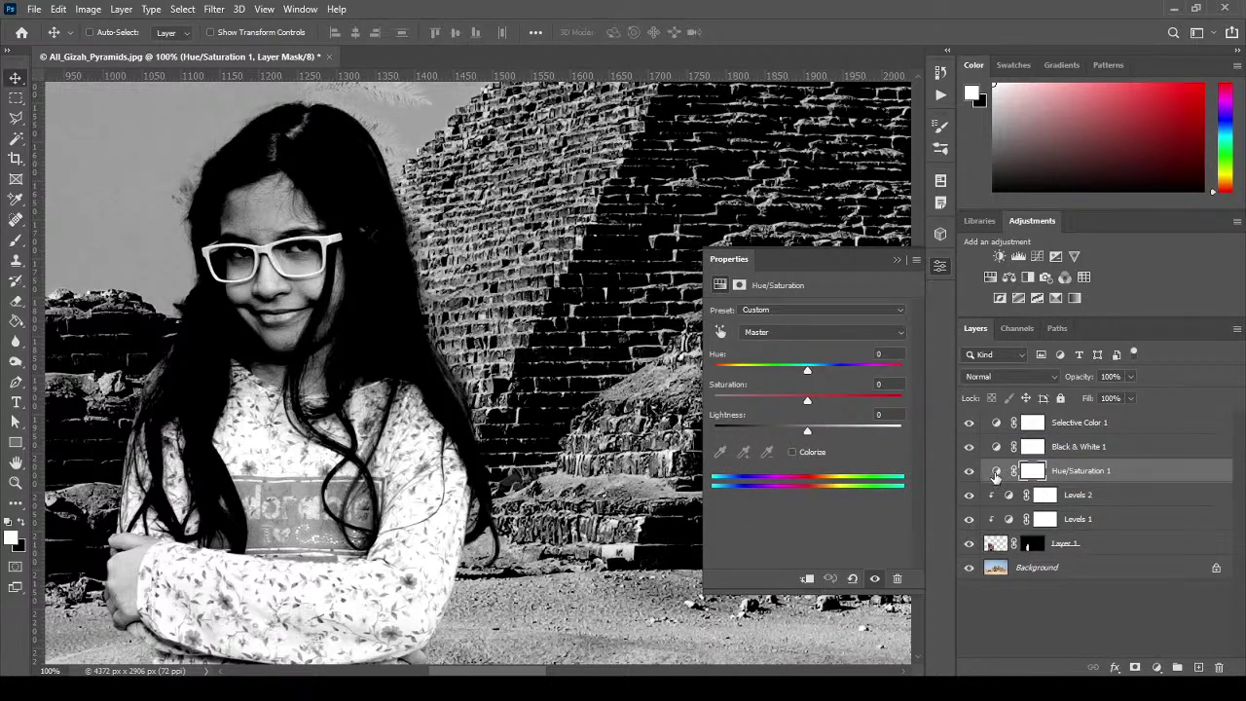
alt+click(992, 480)
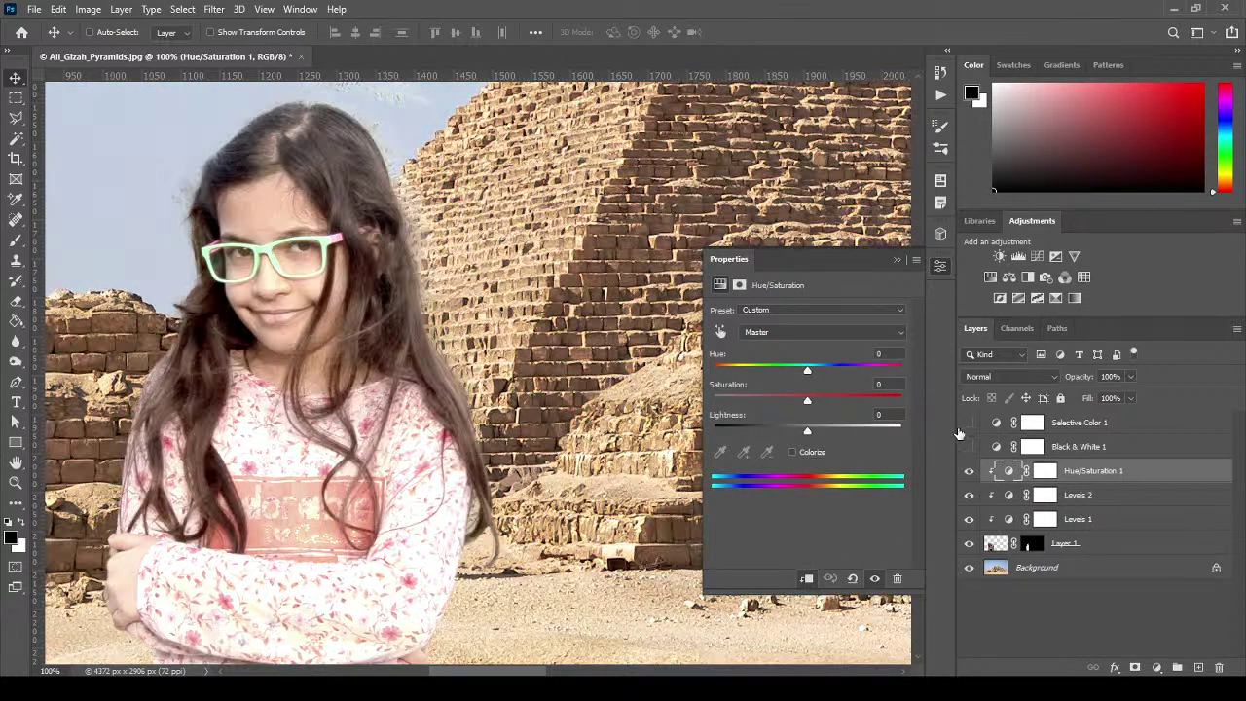
drag(968, 422, 968, 445)
Lower the master saturation of the clipped Hue/Saturation layer to -20.
click(16, 481)
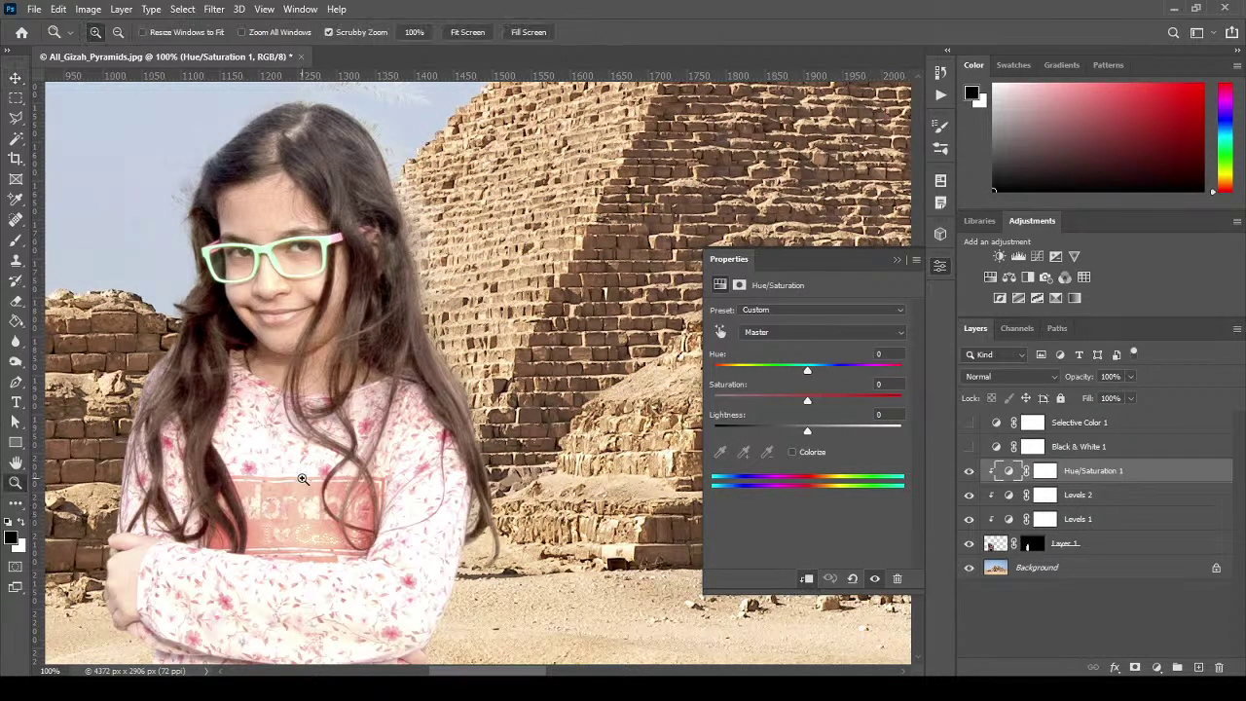
right_click(339, 490)
click(377, 499)
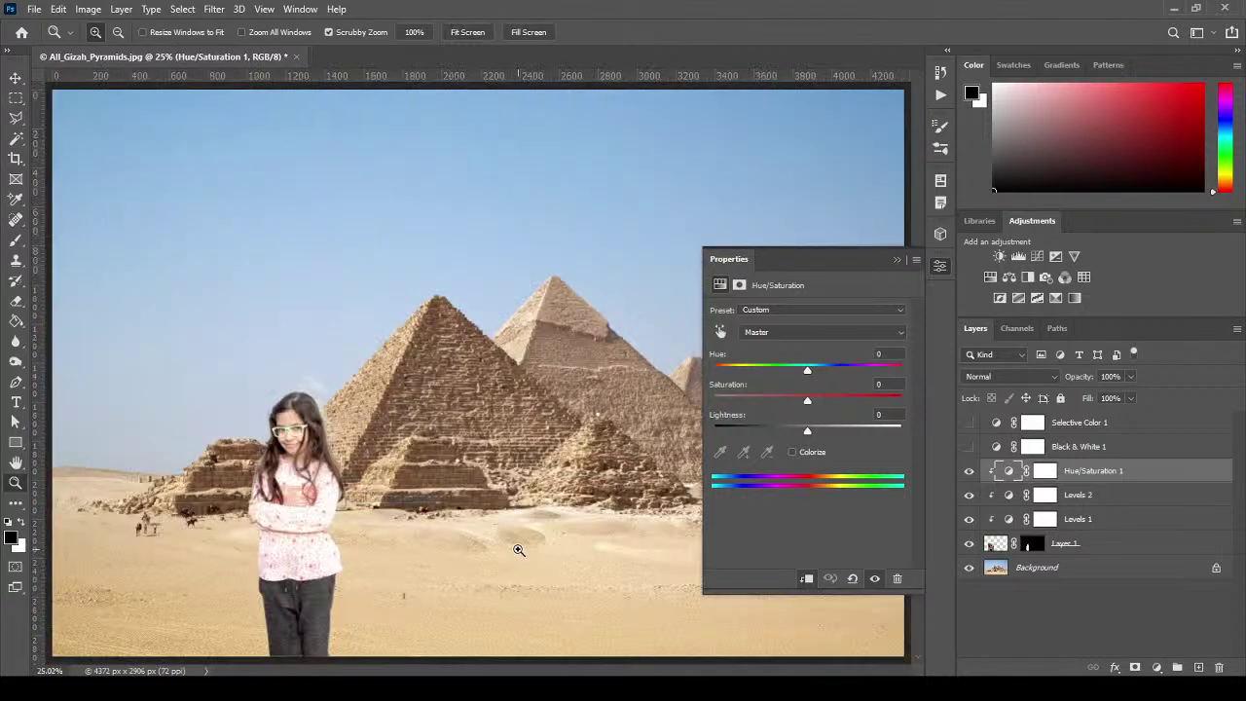
click(898, 260)
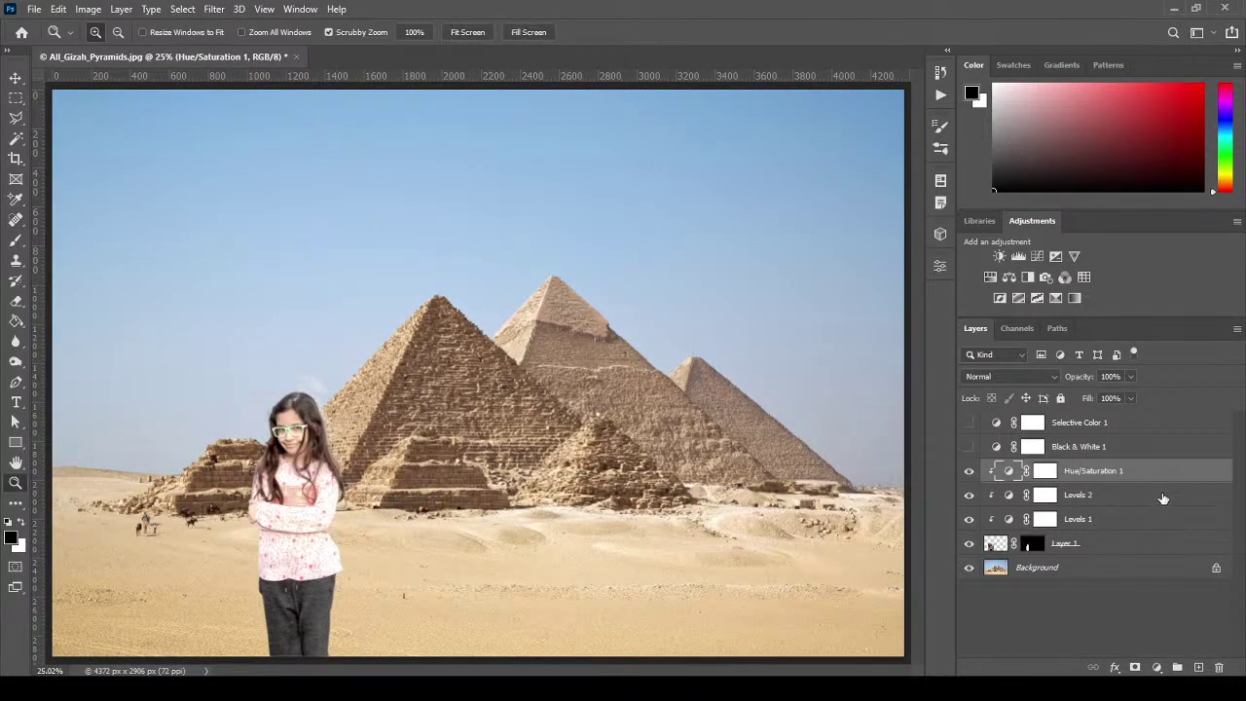
click(1161, 496)
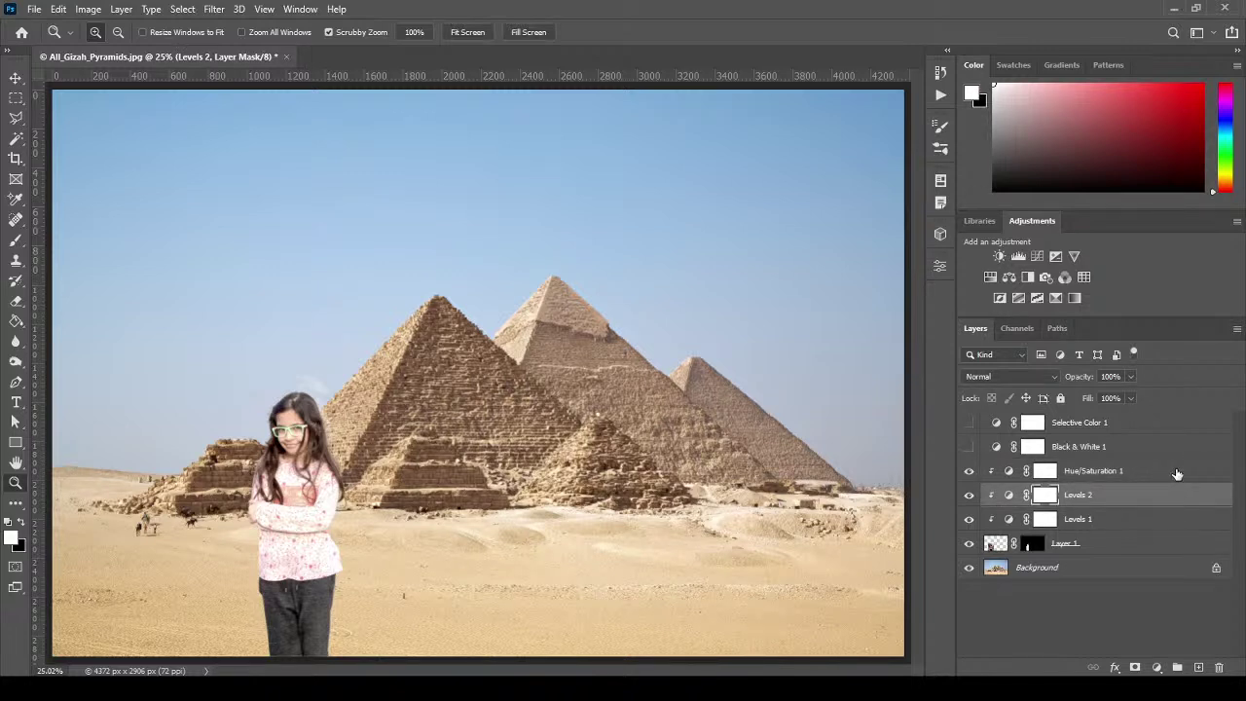
click(1176, 474)
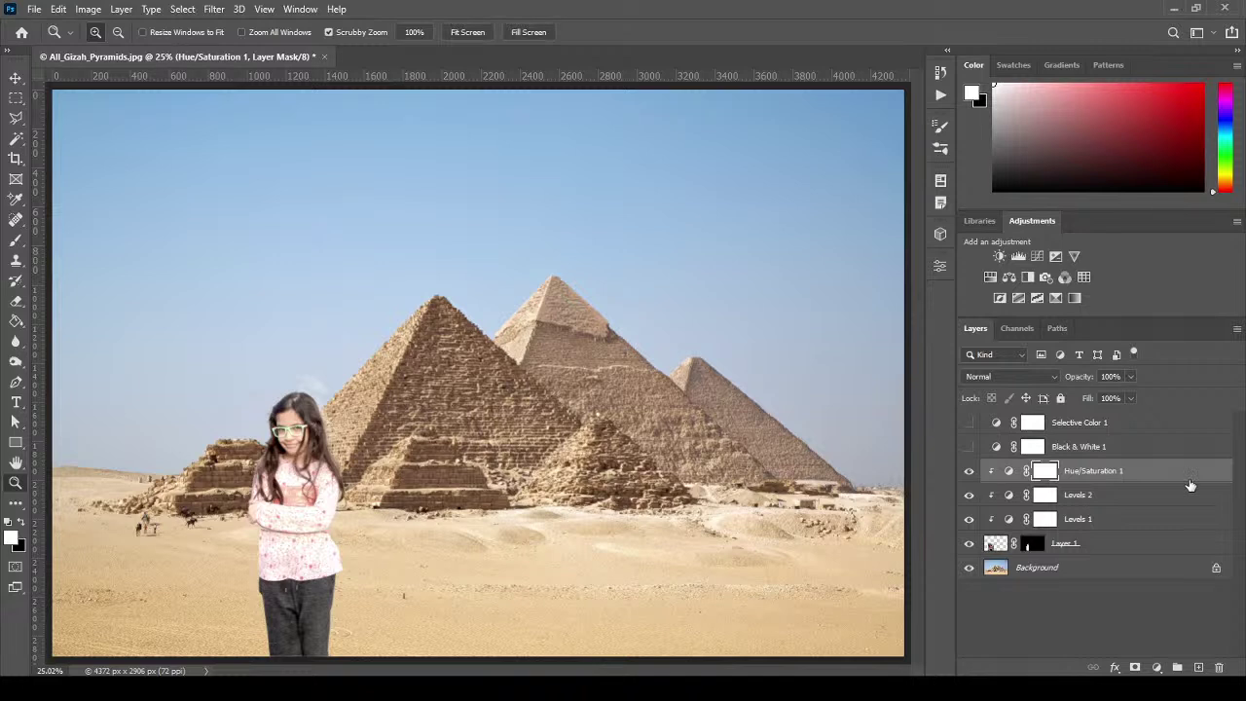
double_click(1008, 474)
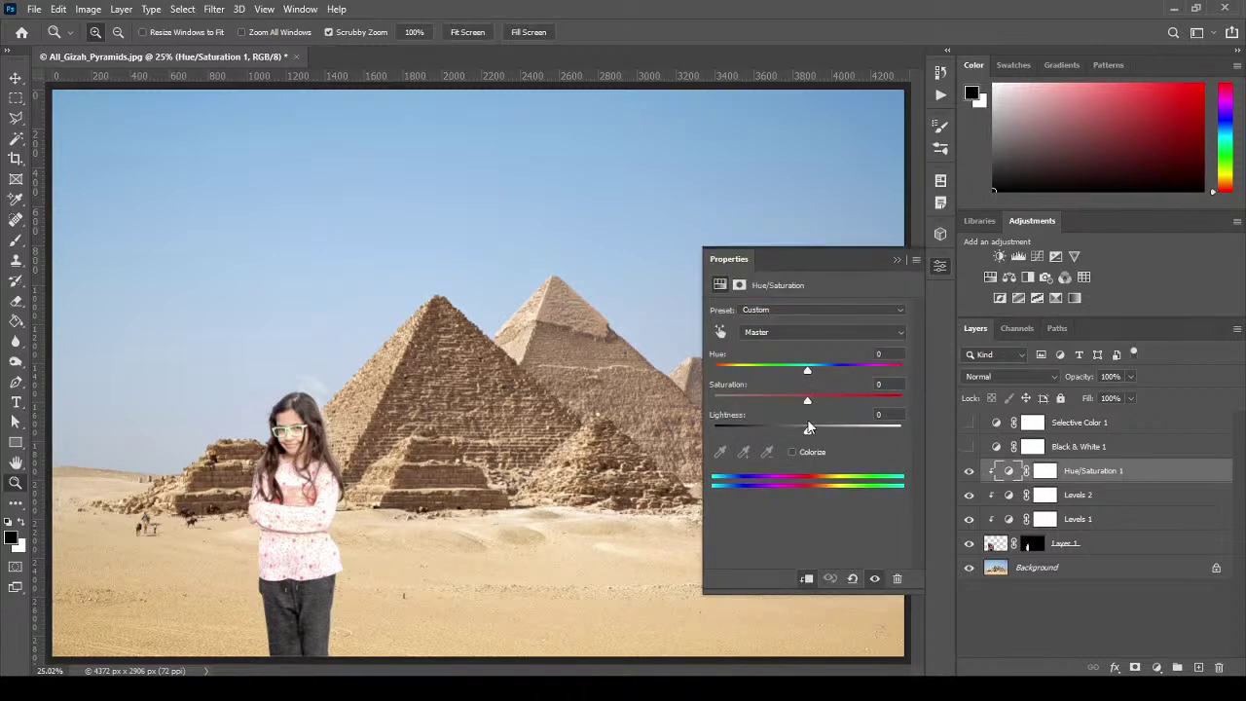
mouse_move(809, 404)
mouse_down()
mouse_move(761, 405)
mouse_move(789, 408)
mouse_up()
click(896, 259)
Set the Levels 2 input levels to 5 for shadows, 1.54 for midtones and 237 for highlights.
drag(259, 471, 578, 539)
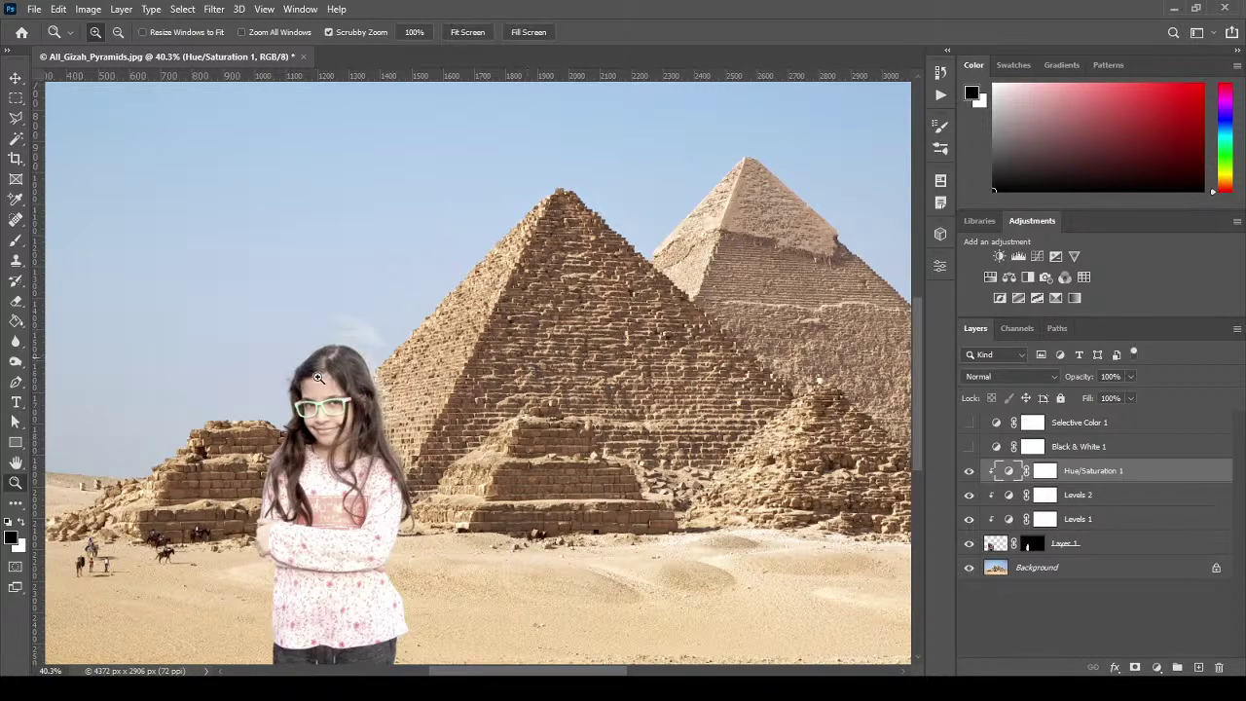
scroll(914, 468, down, 1)
scroll(915, 469, down, 1)
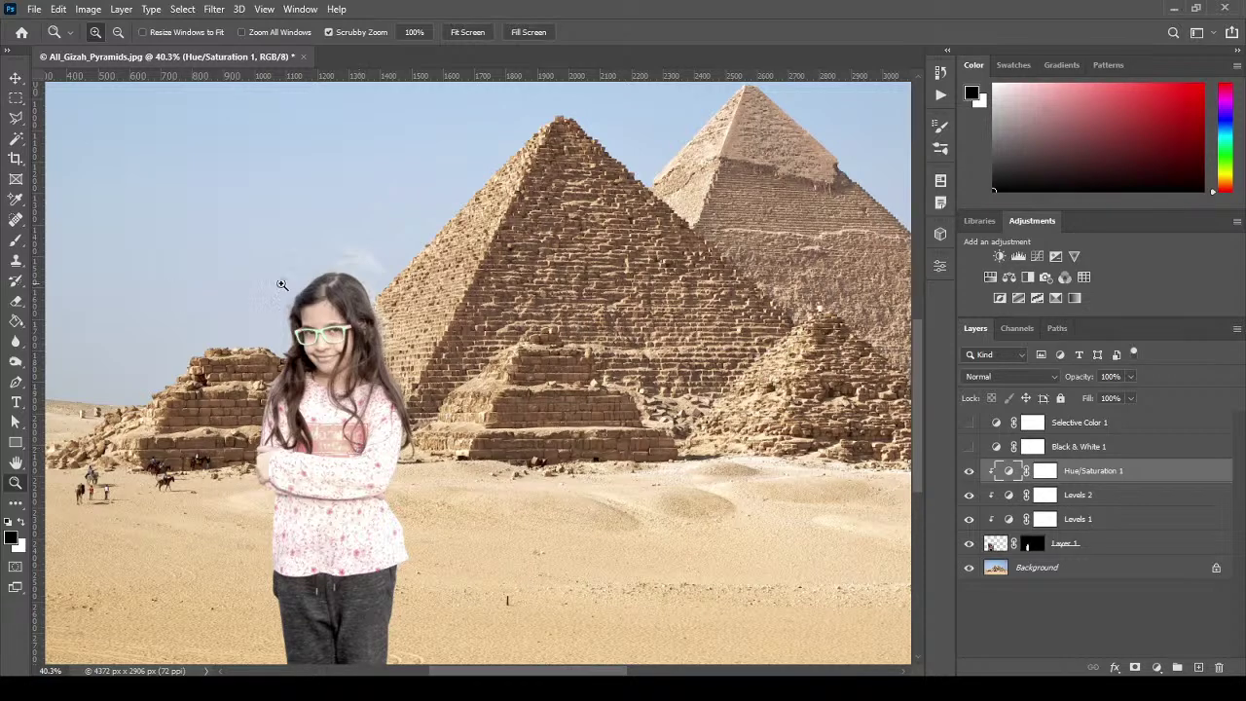
mouse_move(910, 487)
mouse_down()
mouse_move(918, 478)
mouse_move(921, 501)
mouse_move(925, 484)
mouse_up()
mouse_move(565, 670)
mouse_down()
mouse_move(710, 670)
mouse_move(473, 670)
mouse_move(550, 671)
mouse_up()
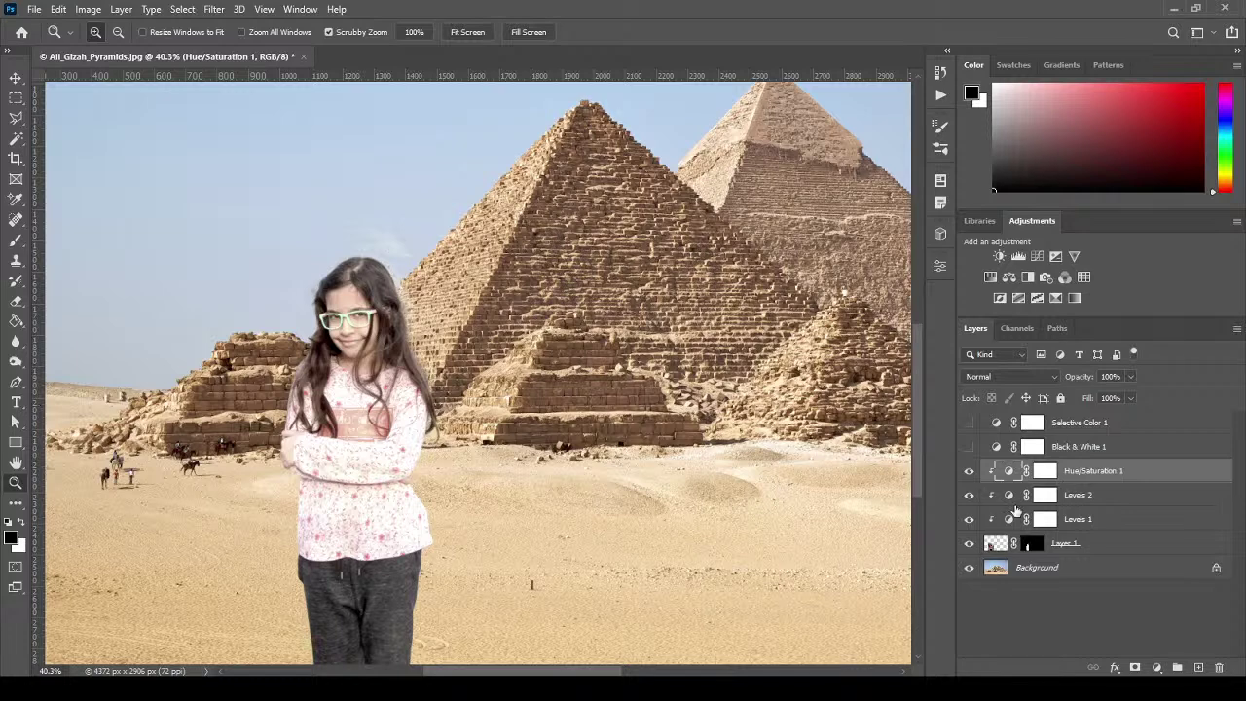
click(1010, 496)
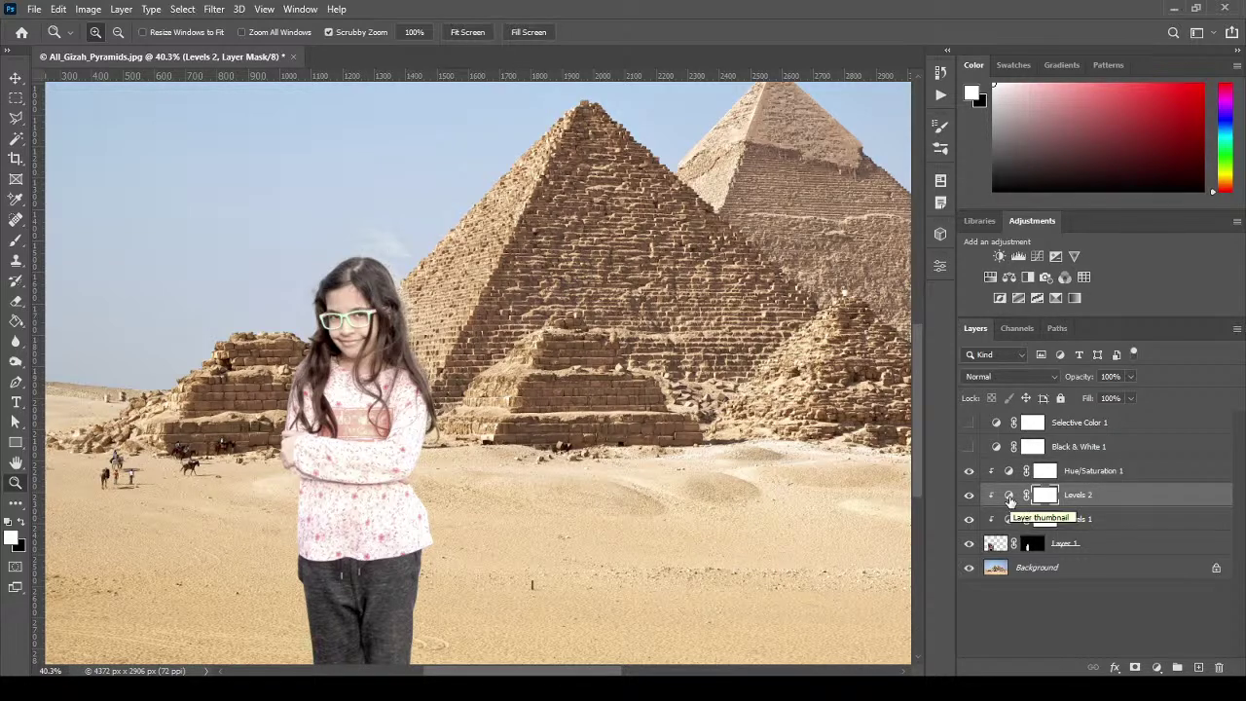
double_click(1009, 498)
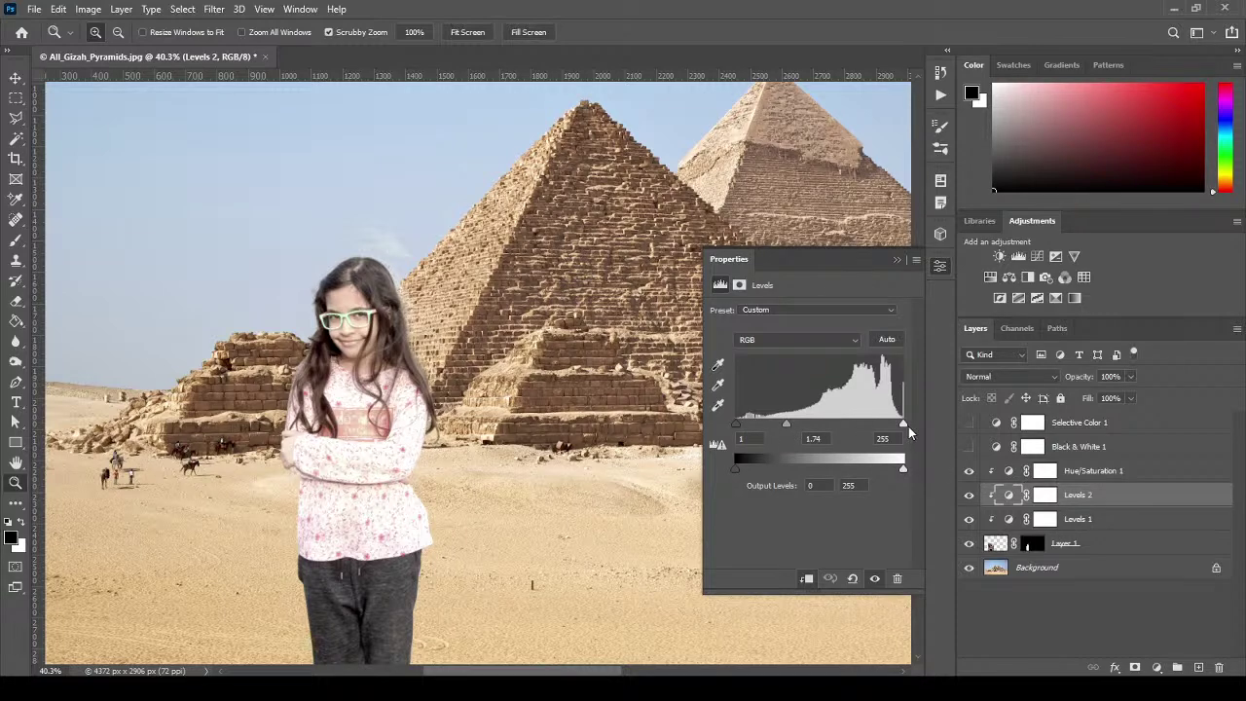
mouse_move(903, 428)
mouse_down()
mouse_move(861, 437)
mouse_move(893, 439)
mouse_up()
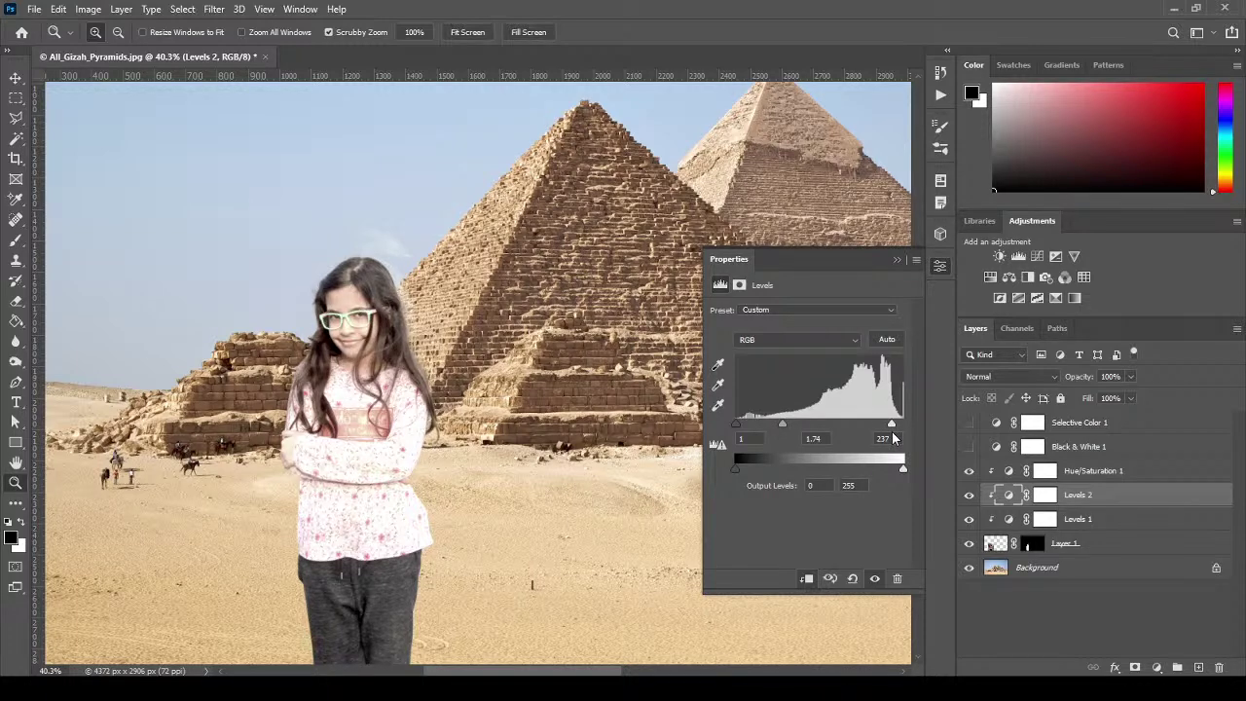
drag(737, 428, 738, 428)
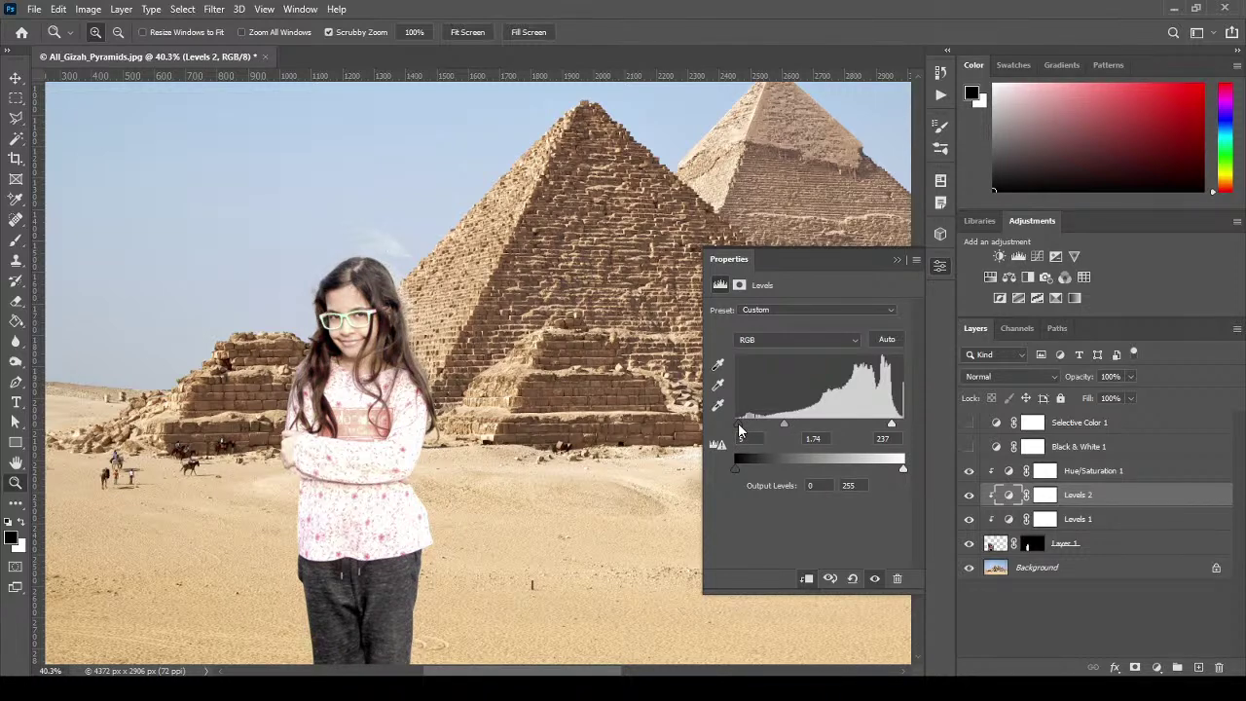
drag(784, 425, 791, 425)
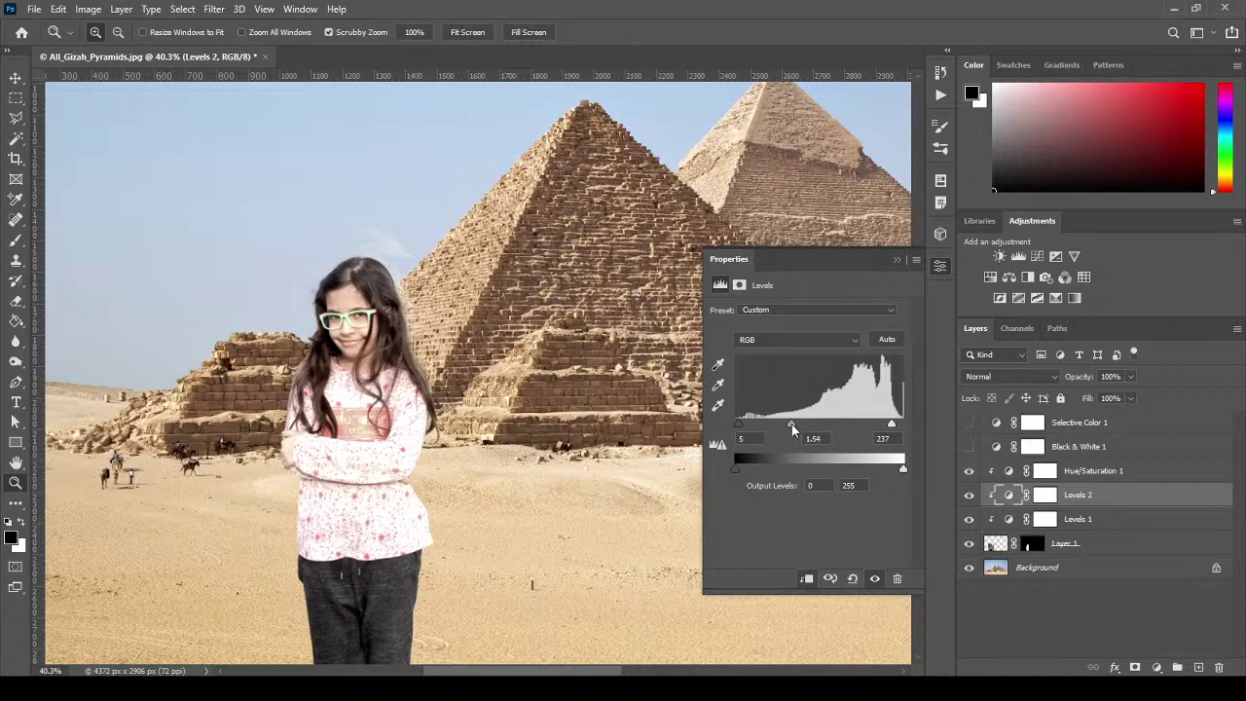
click(897, 262)
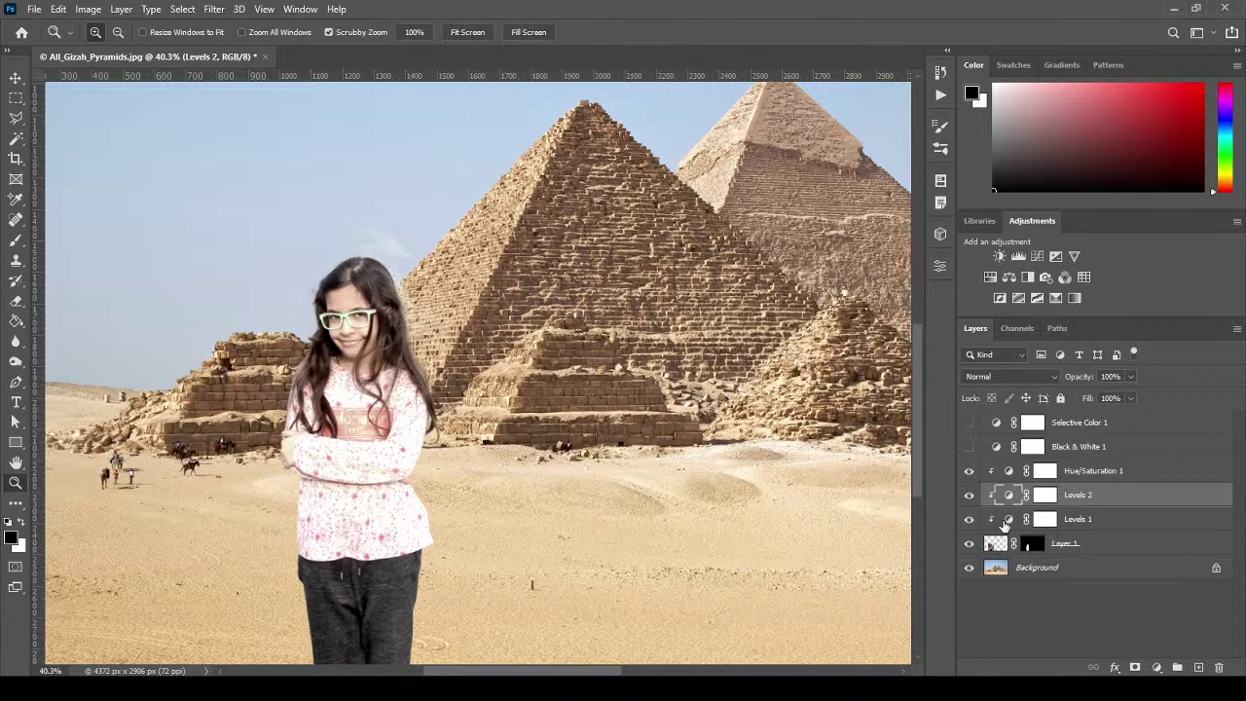
Lower the Levels 1 highlight input level to about 122 to brighten the girl.
double_click(1005, 520)
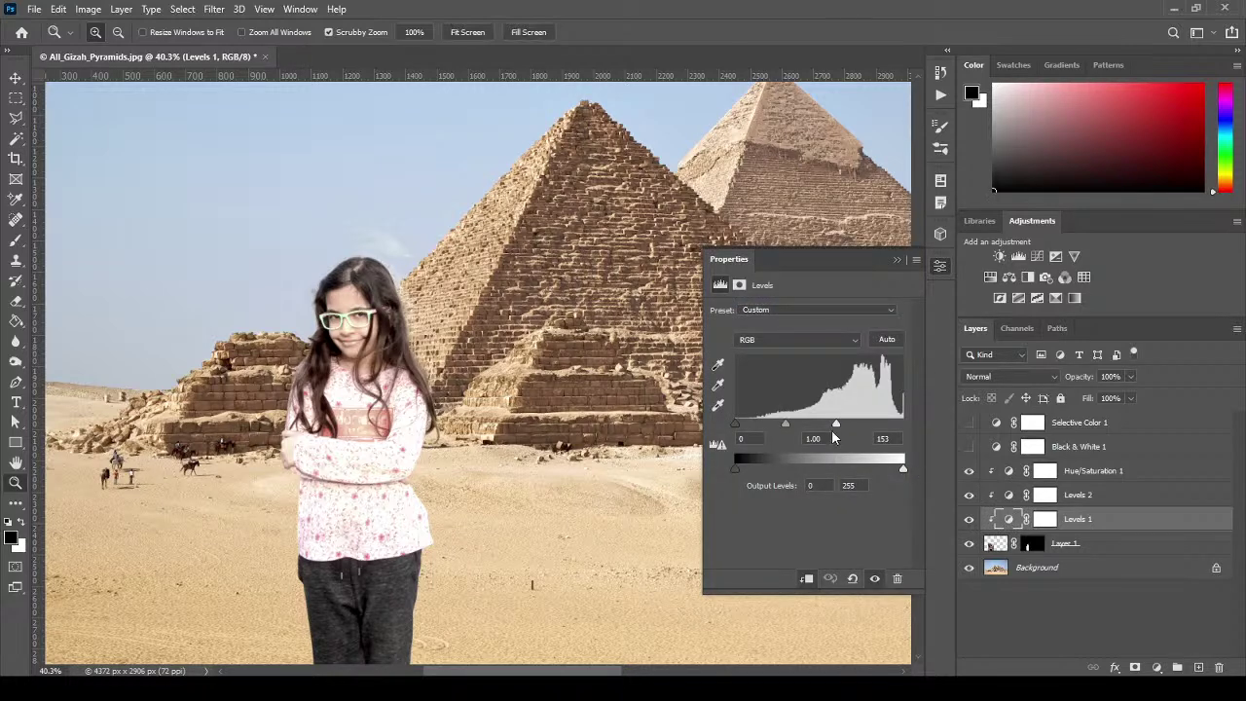
drag(839, 429, 812, 427)
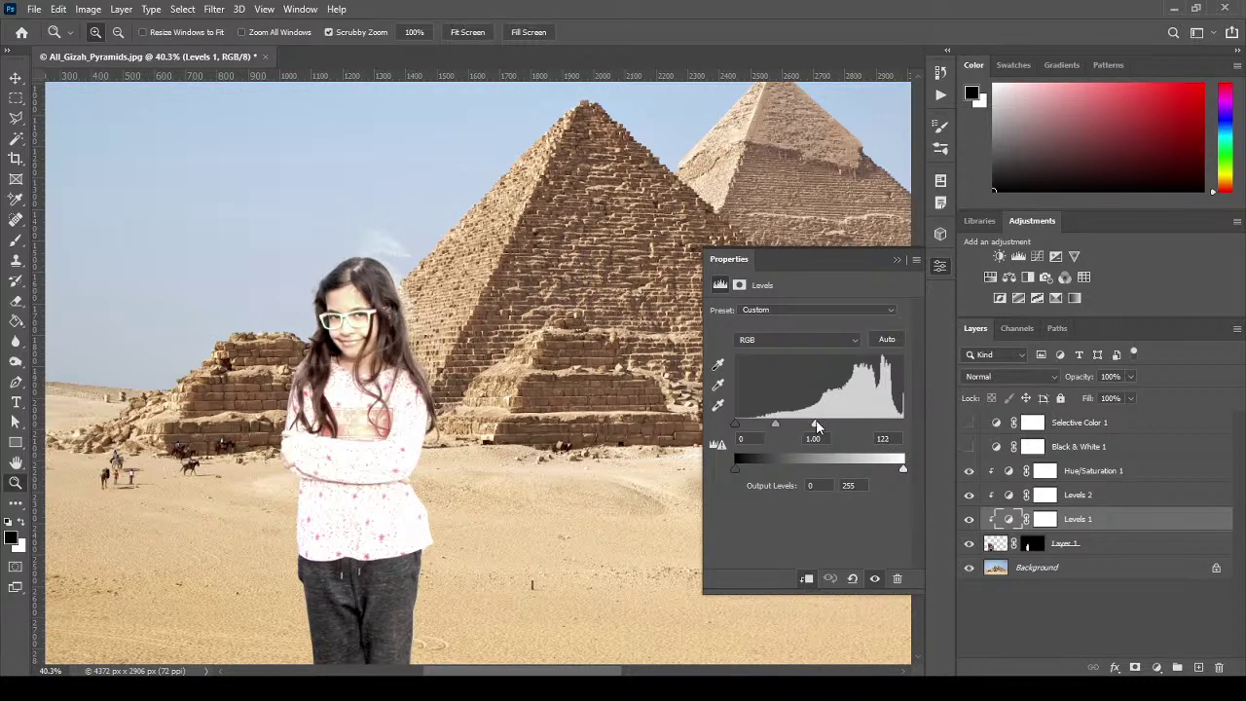
click(896, 259)
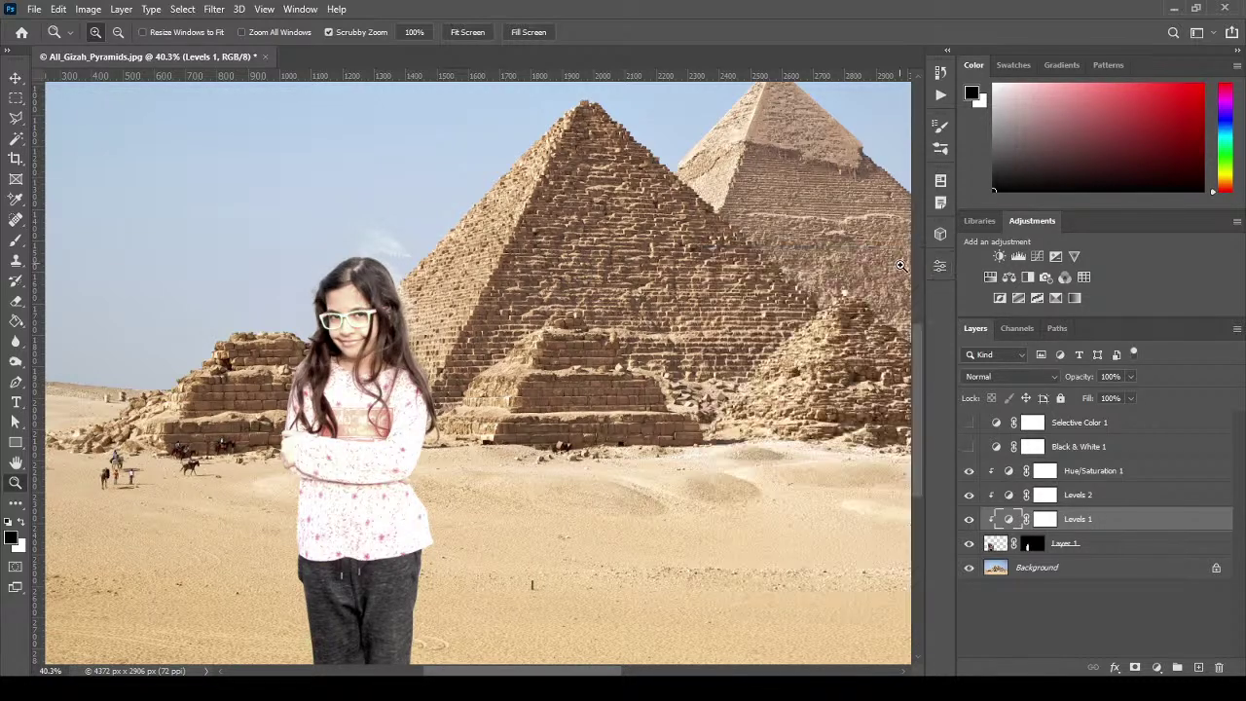
Lower the master saturation of the clipped Hue/Saturation layer further.
double_click(1009, 472)
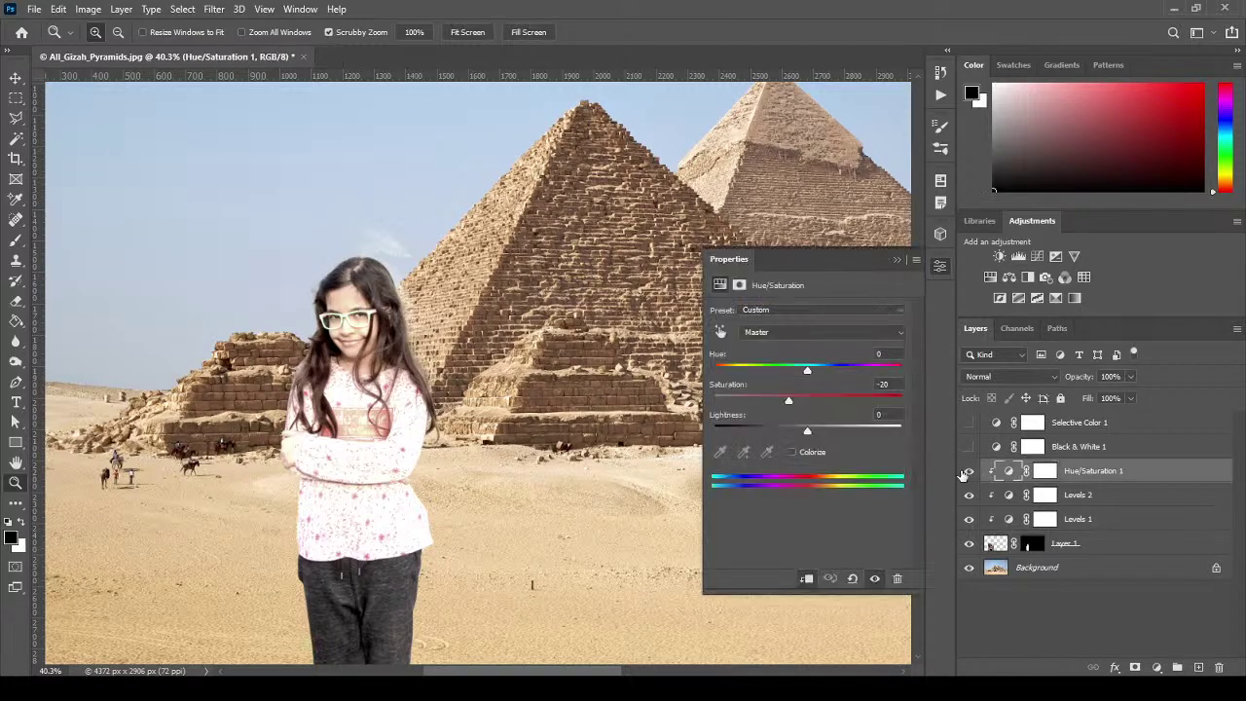
drag(806, 432, 767, 403)
click(894, 259)
Hide the Levels 2 layer and fill the Levels 1 layer mask with black.
click(1121, 525)
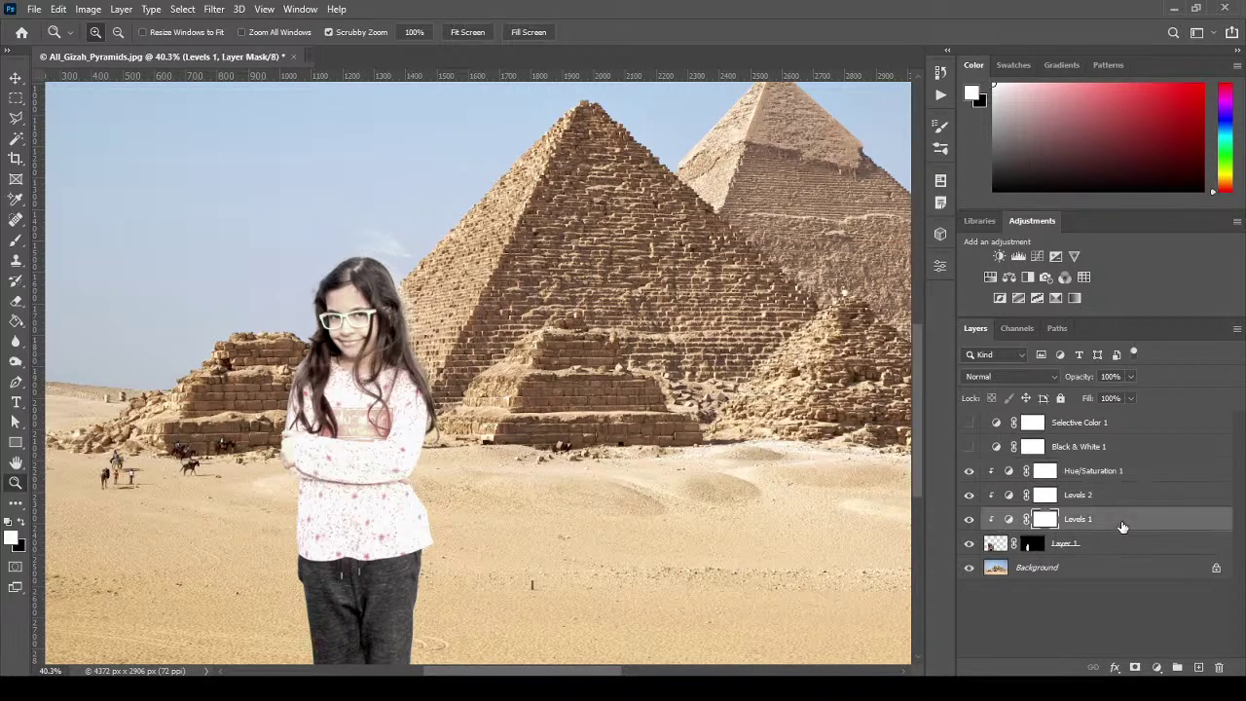
click(969, 496)
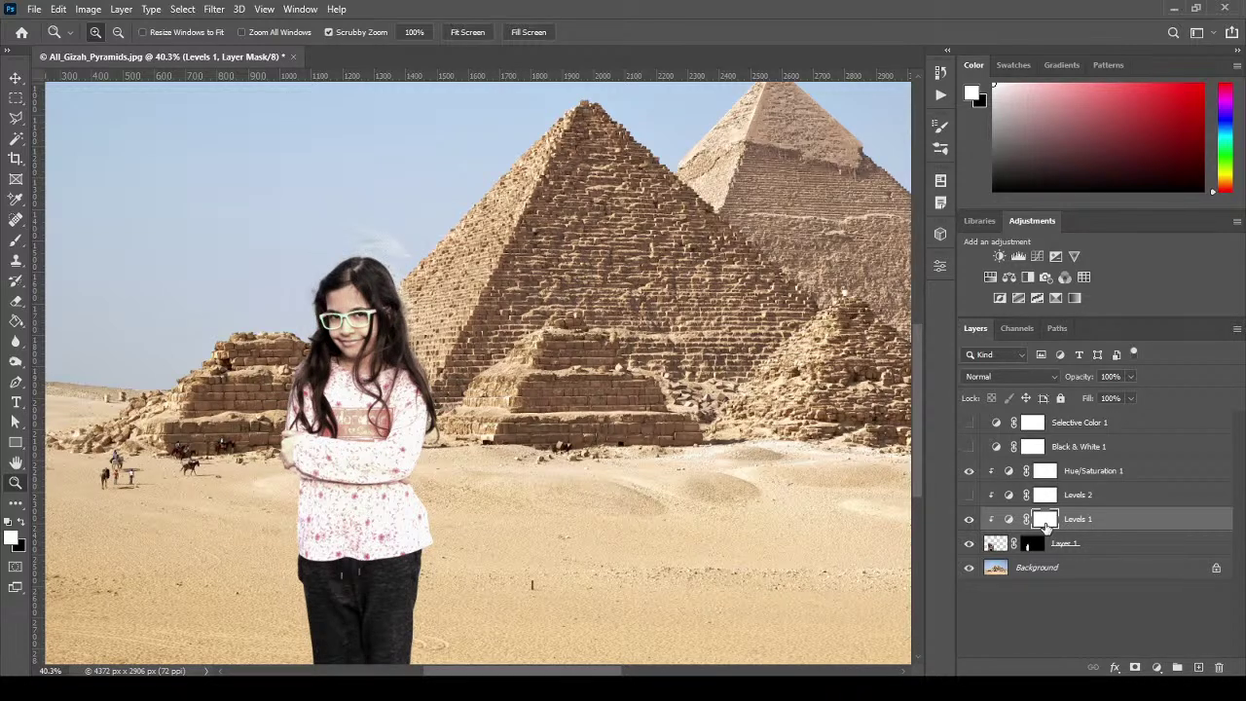
click(15, 321)
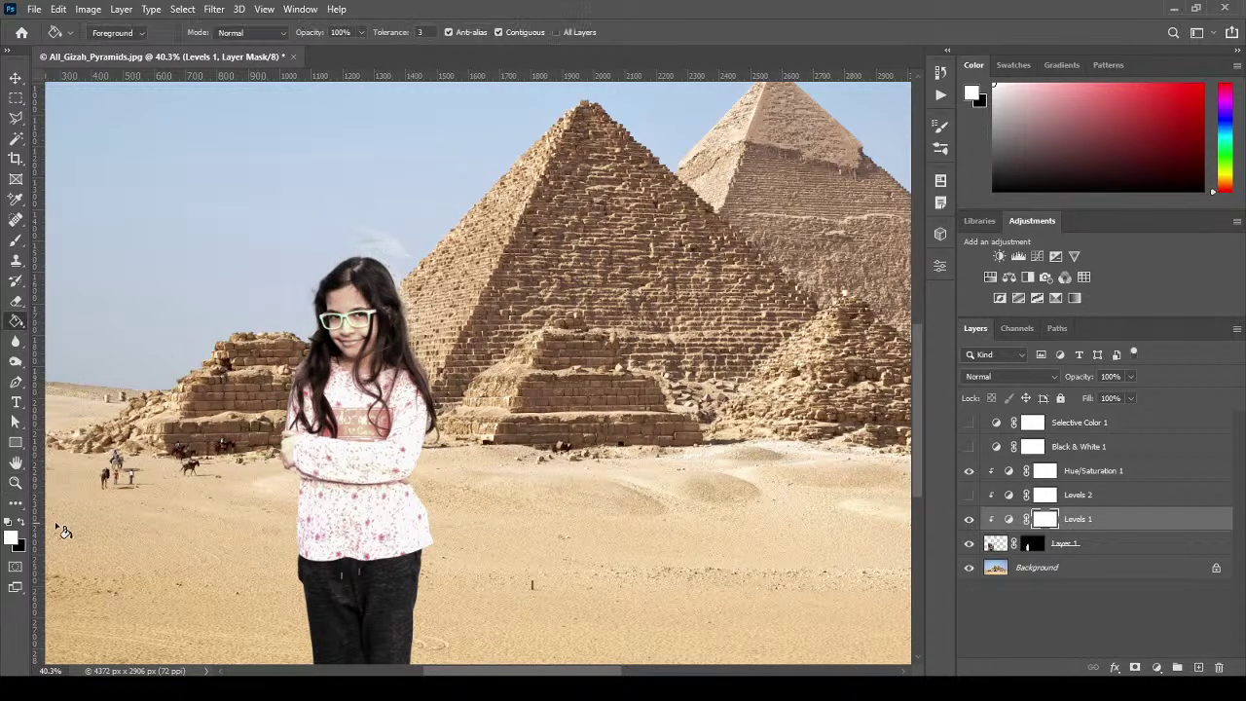
click(23, 523)
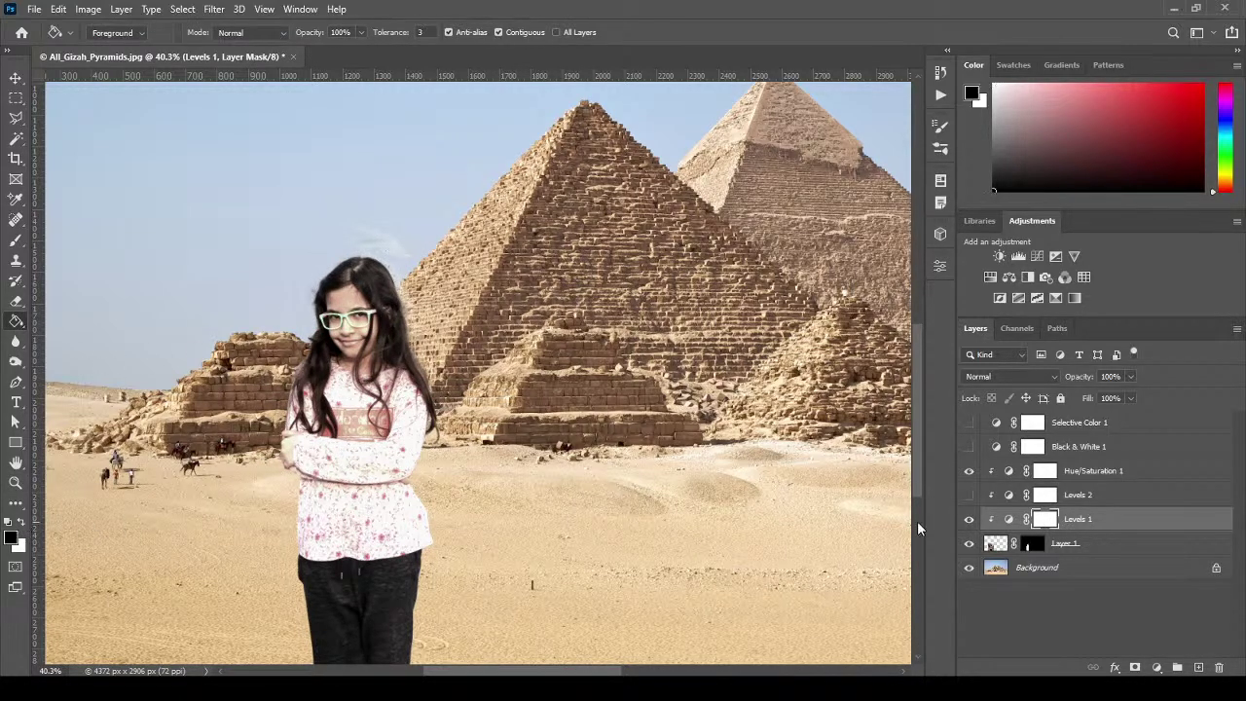
click(424, 296)
click(1008, 522)
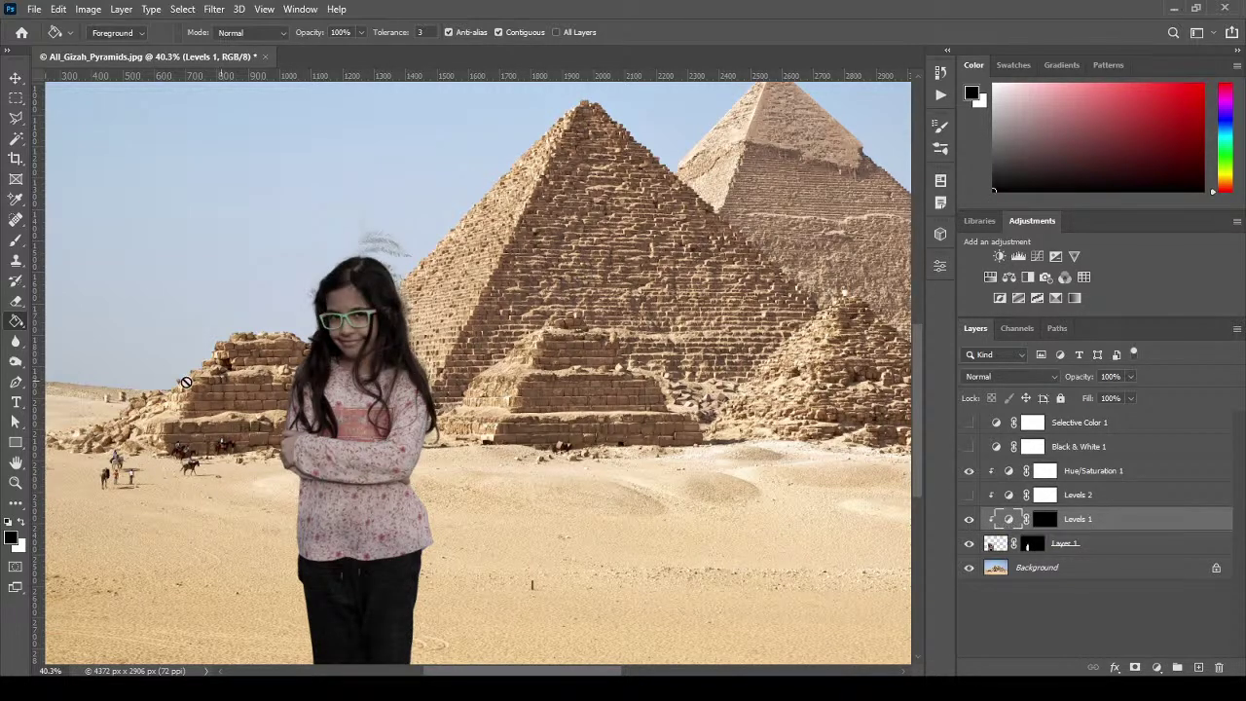
Paint white on the Levels 1 mask over the girl's face, arms and shirt with a 125 px brush at 72% opacity.
click(1043, 523)
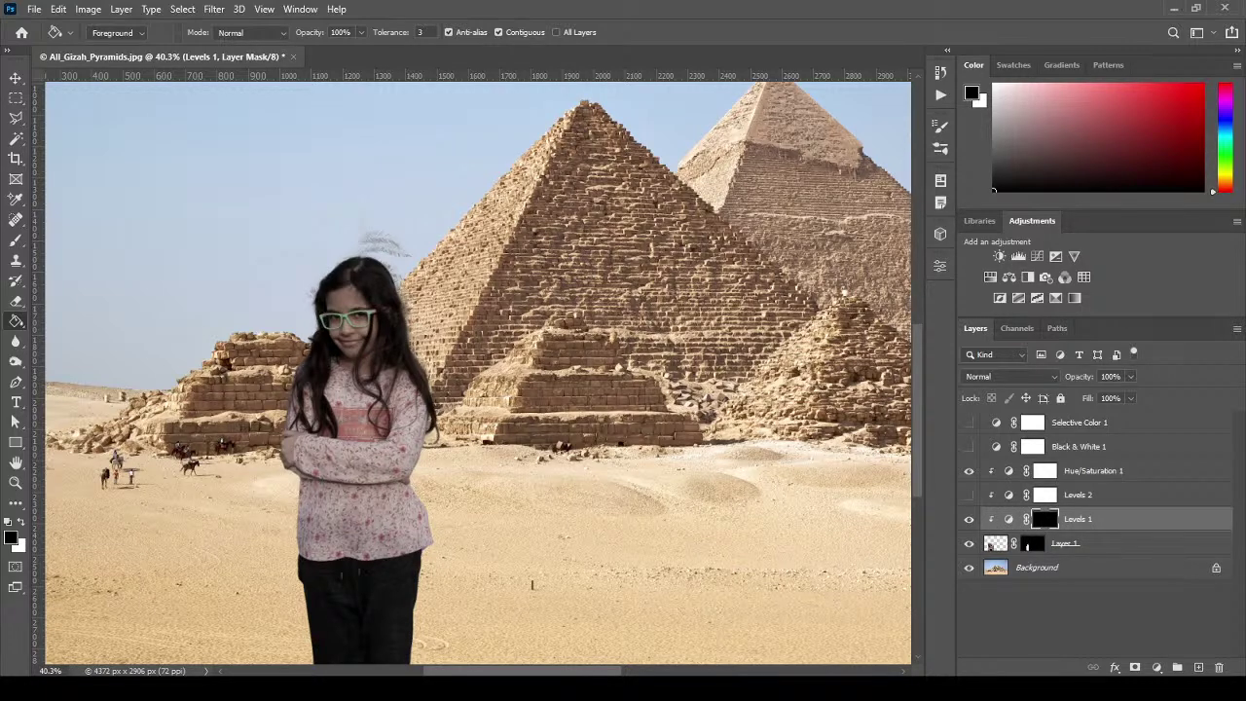
click(16, 243)
click(22, 524)
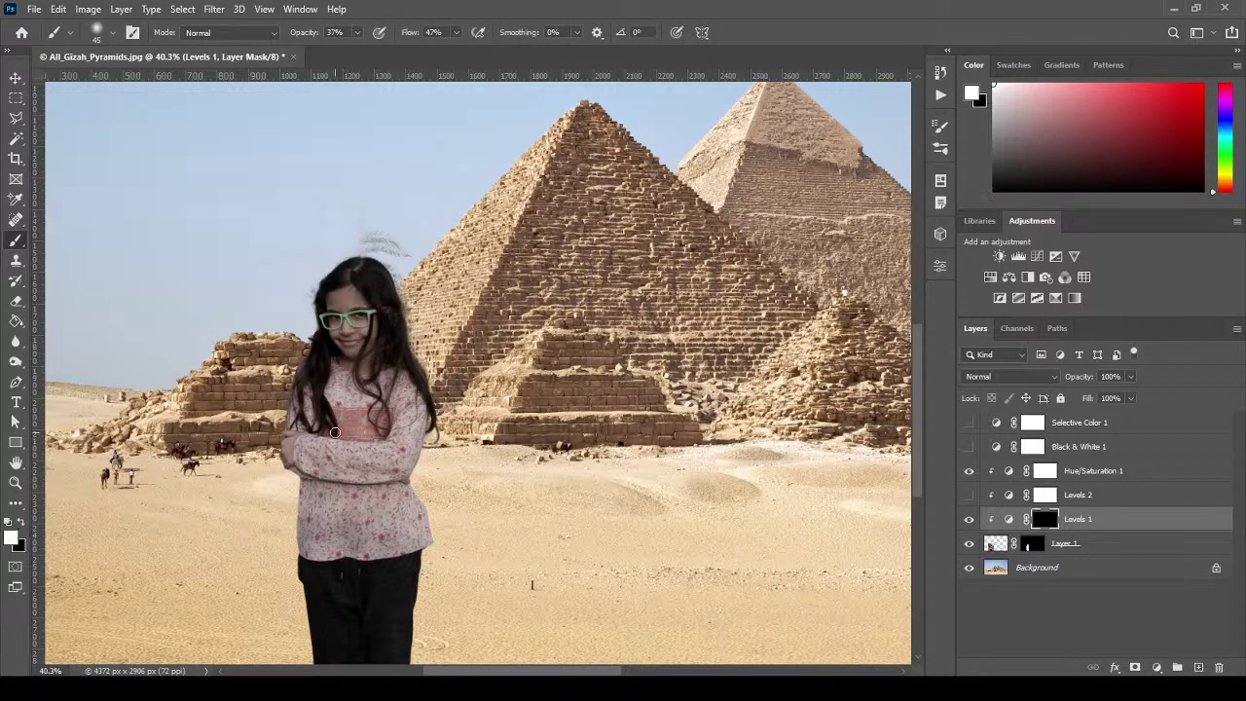
key(bracketright)
key(bracketright)
key(bracketright)
key(bracketright)
key(bracketright)
key(bracketright)
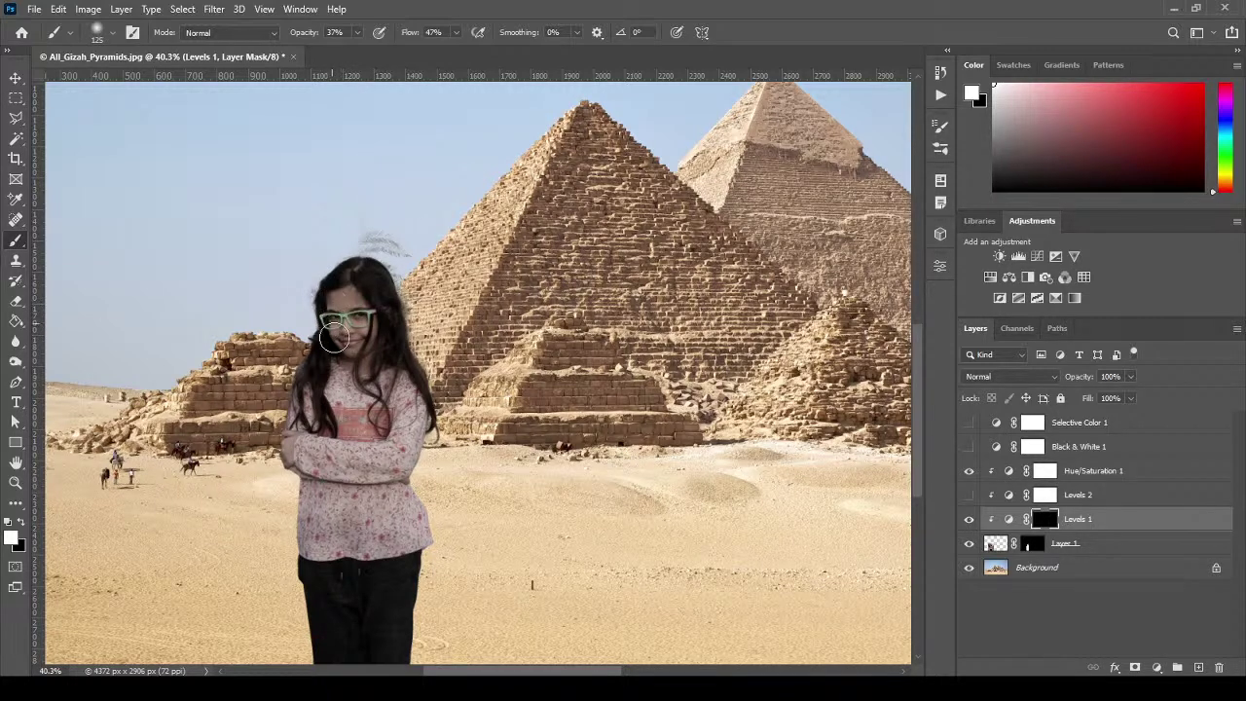
drag(361, 33, 386, 51)
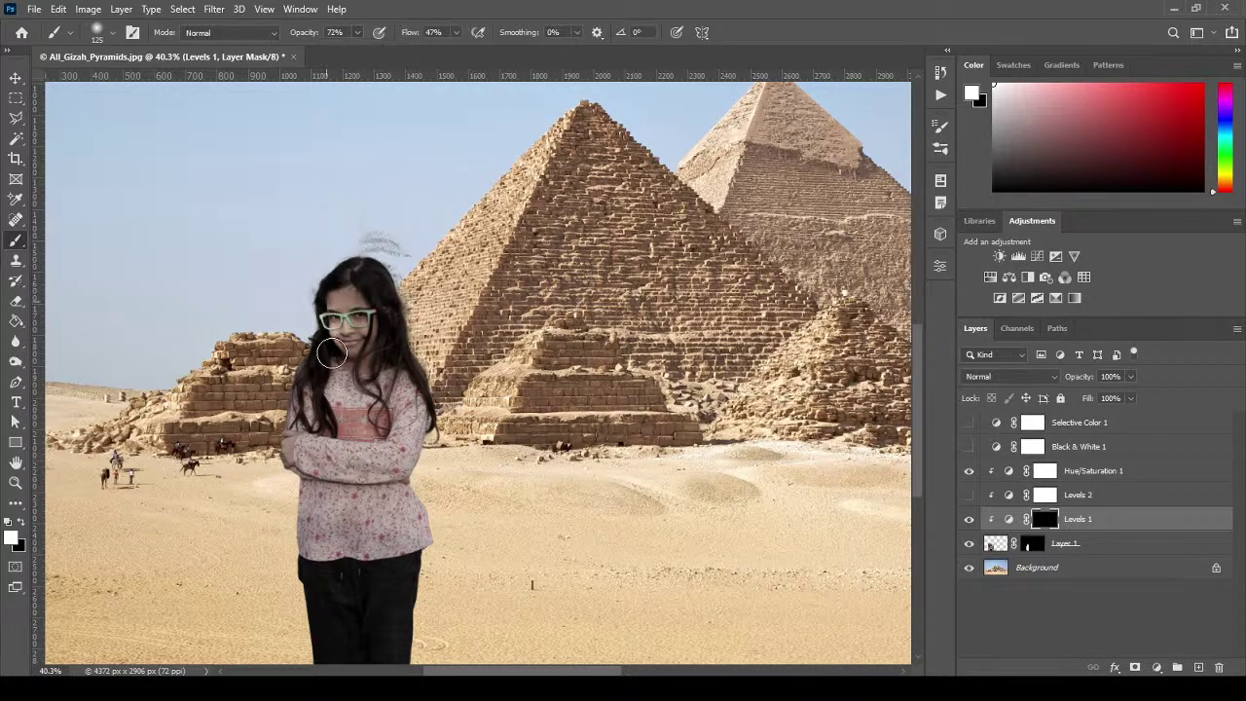
mouse_move(325, 359)
mouse_down()
mouse_move(303, 443)
mouse_move(313, 458)
mouse_move(292, 462)
mouse_move(311, 569)
mouse_up()
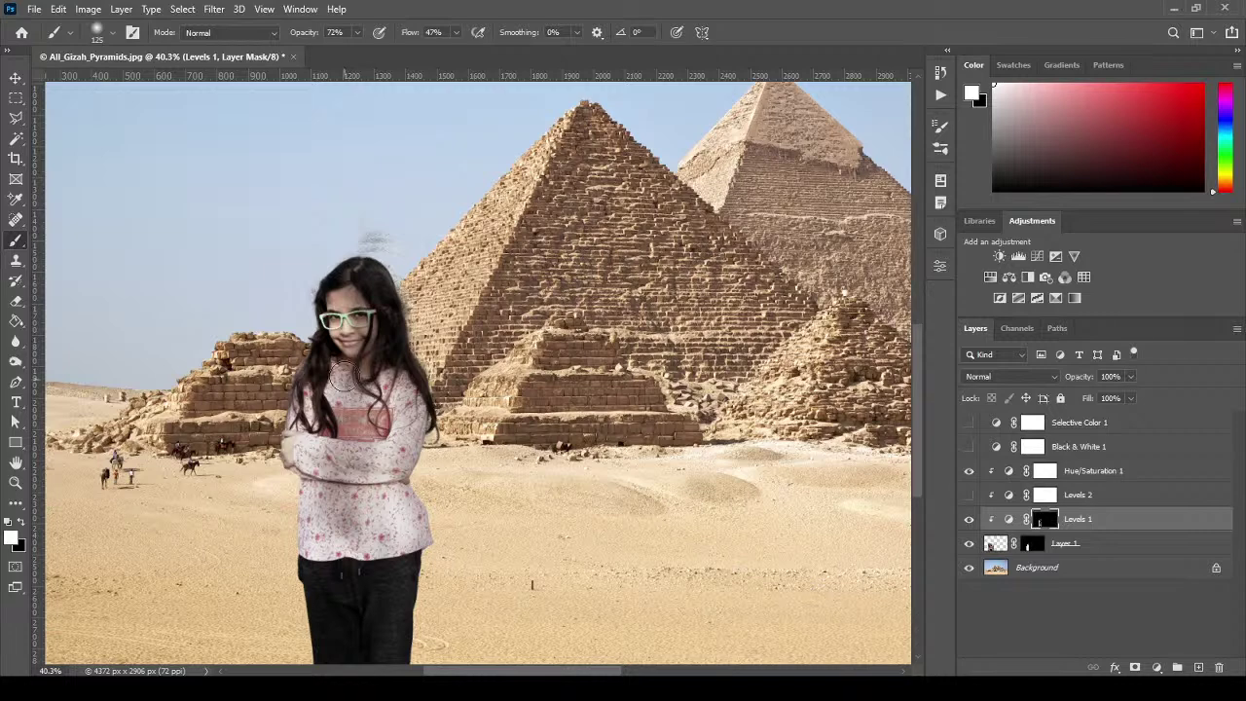
Show the Levels 2 layer again and fill its layer mask with black.
click(968, 494)
click(1044, 496)
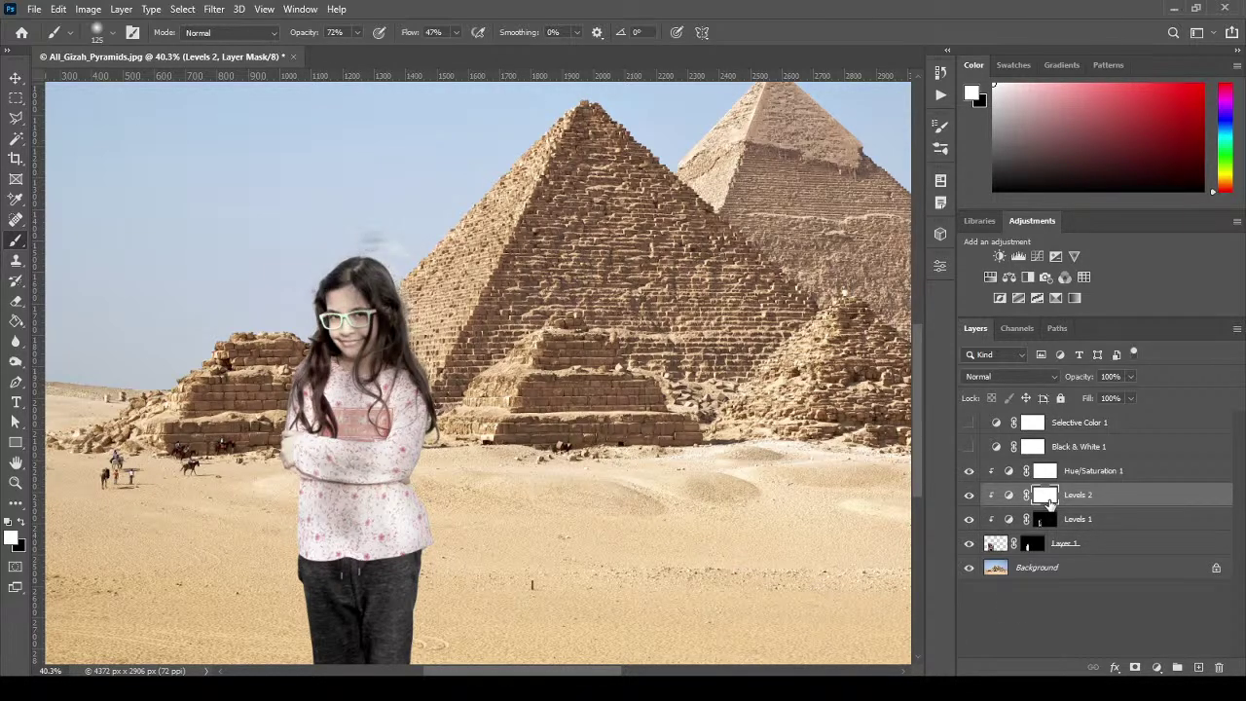
click(15, 321)
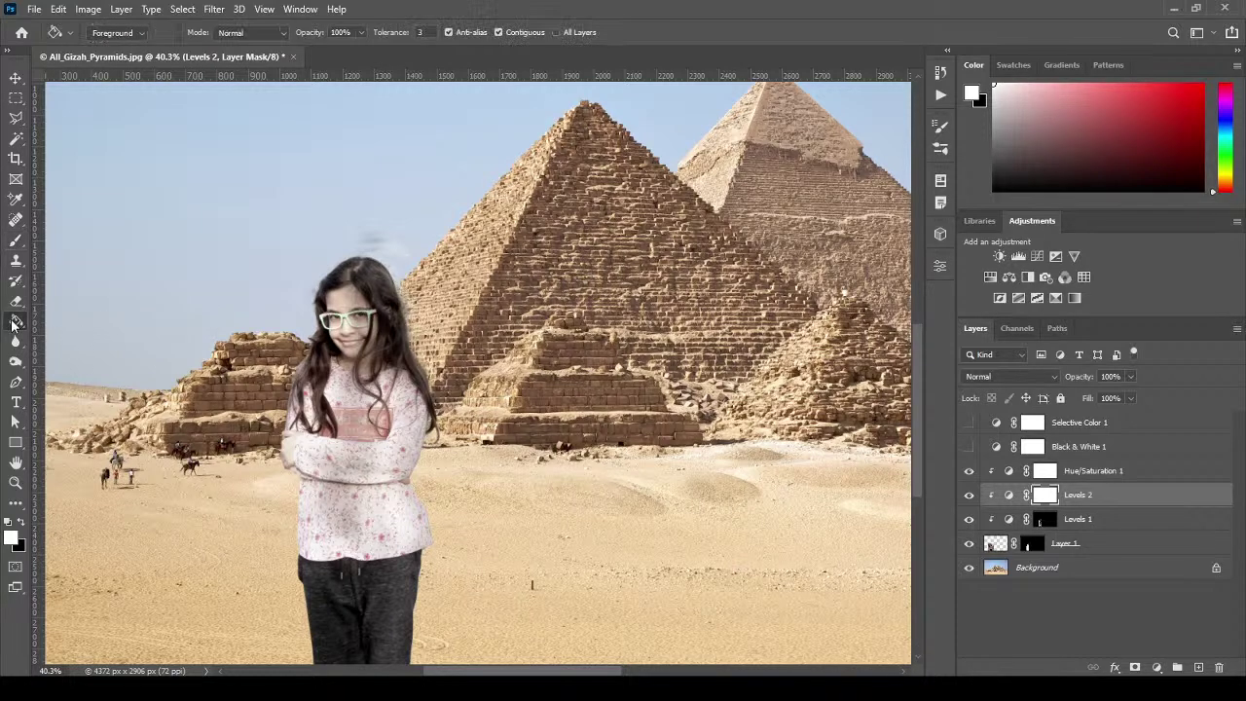
click(21, 523)
click(401, 348)
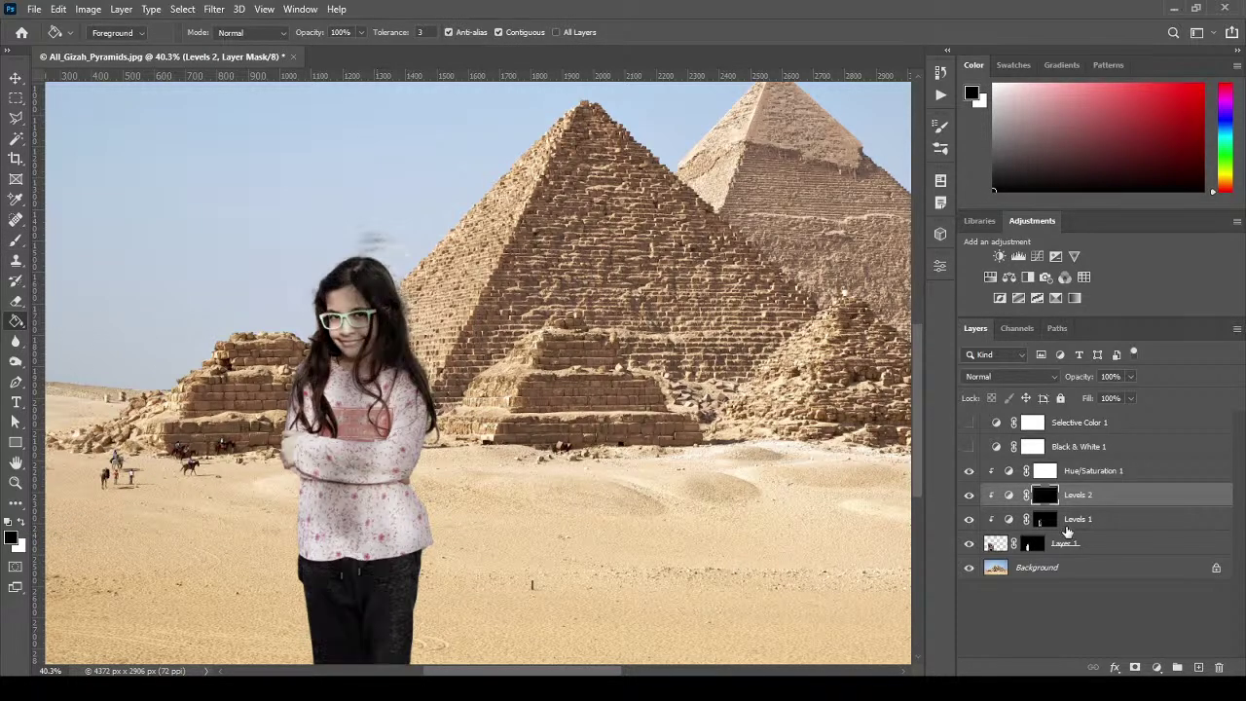
Paint white on the Levels 2 mask over the girl's face, shirt and trousers with the 125 px brush at 72% opacity.
click(16, 241)
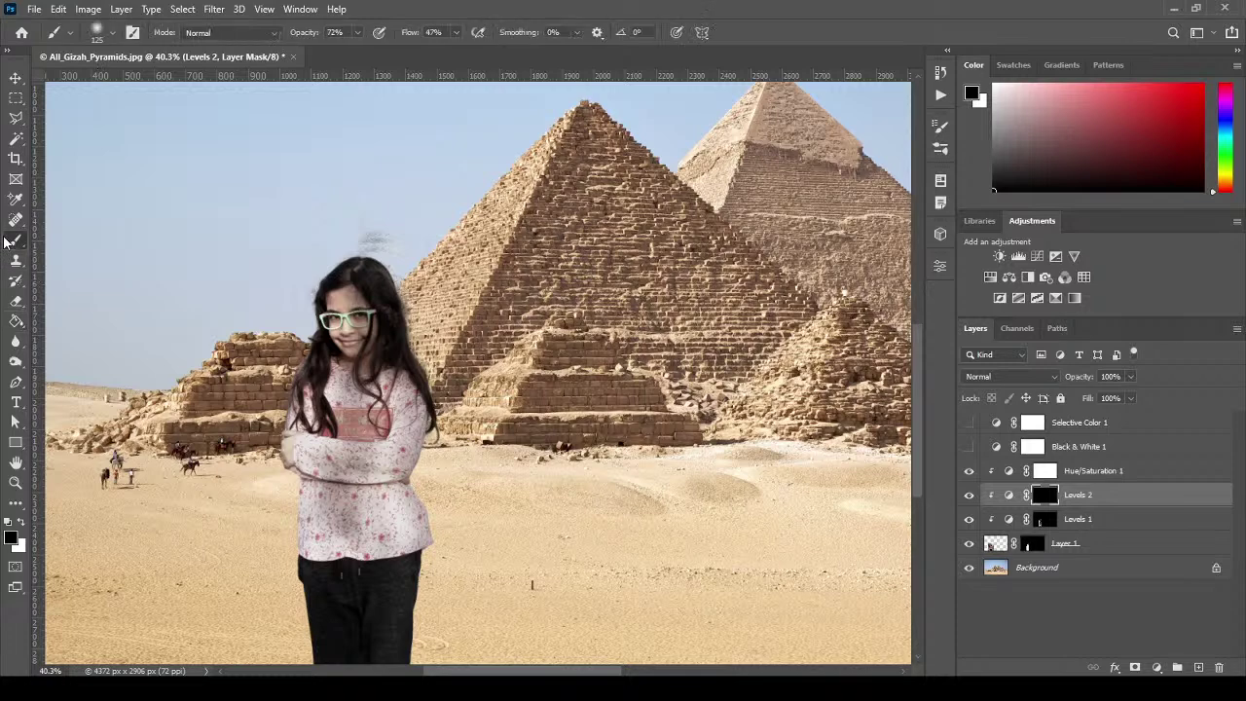
click(24, 523)
mouse_move(349, 297)
mouse_down()
mouse_move(351, 344)
mouse_move(348, 312)
mouse_move(385, 364)
mouse_move(360, 301)
mouse_move(363, 414)
mouse_move(344, 459)
mouse_move(339, 354)
mouse_move(394, 485)
mouse_move(355, 453)
mouse_move(354, 555)
mouse_move(349, 462)
mouse_move(323, 526)
mouse_move(333, 484)
mouse_move(338, 559)
mouse_move(356, 564)
mouse_move(354, 412)
mouse_move(366, 526)
mouse_move(371, 347)
mouse_move(404, 469)
mouse_move(358, 289)
mouse_move(357, 396)
mouse_move(379, 294)
mouse_move(414, 474)
mouse_move(394, 370)
mouse_move(377, 506)
mouse_move(420, 396)
mouse_move(405, 517)
mouse_move(423, 566)
mouse_move(424, 536)
mouse_move(372, 456)
mouse_move(375, 491)
mouse_move(330, 303)
mouse_move(316, 470)
mouse_move(327, 423)
mouse_move(309, 427)
mouse_move(320, 522)
mouse_move(307, 529)
mouse_move(310, 440)
mouse_move(288, 461)
mouse_move(308, 652)
mouse_move(344, 584)
mouse_move(337, 444)
mouse_move(337, 534)
mouse_move(326, 446)
mouse_move(361, 563)
mouse_move(344, 477)
mouse_move(356, 600)
mouse_move(382, 489)
mouse_move(362, 629)
mouse_move(405, 605)
mouse_move(391, 678)
mouse_move(376, 654)
mouse_move(427, 466)
mouse_move(360, 262)
mouse_move(334, 314)
mouse_move(350, 279)
mouse_move(358, 372)
mouse_move(325, 287)
mouse_move(299, 458)
mouse_move(317, 656)
mouse_move(343, 511)
mouse_move(382, 536)
mouse_move(389, 327)
mouse_move(366, 400)
mouse_up()
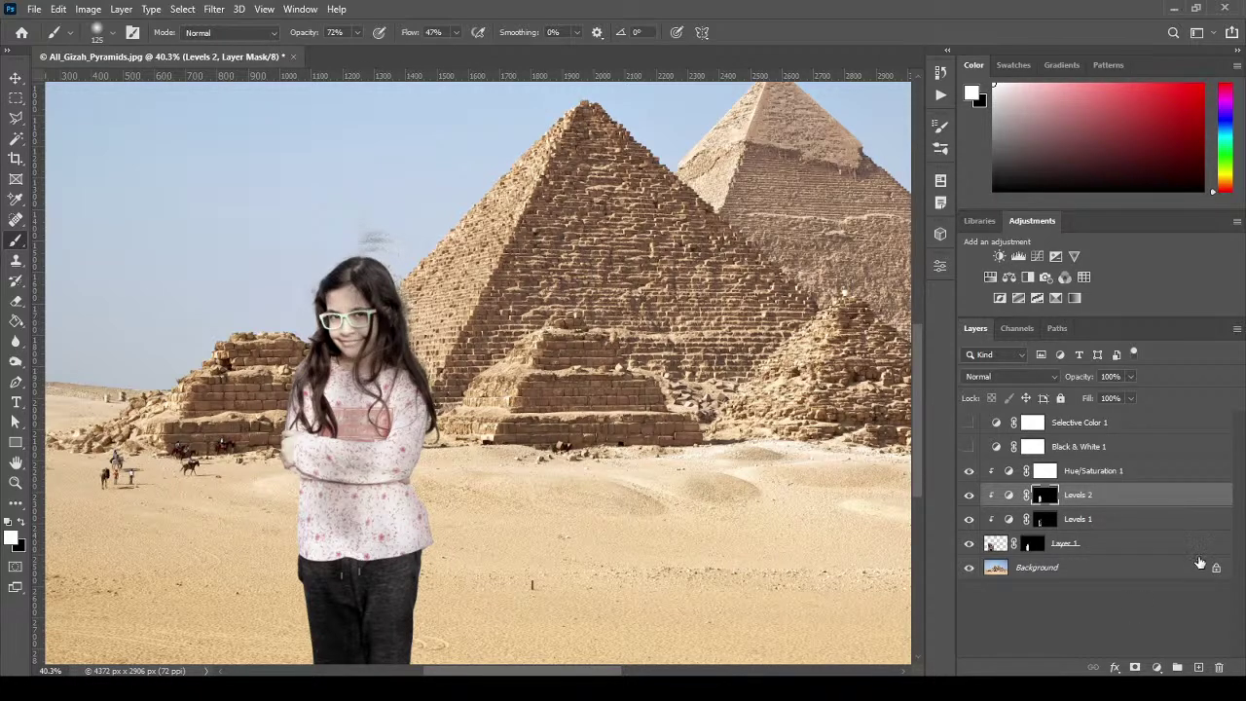
click(1172, 457)
click(1167, 477)
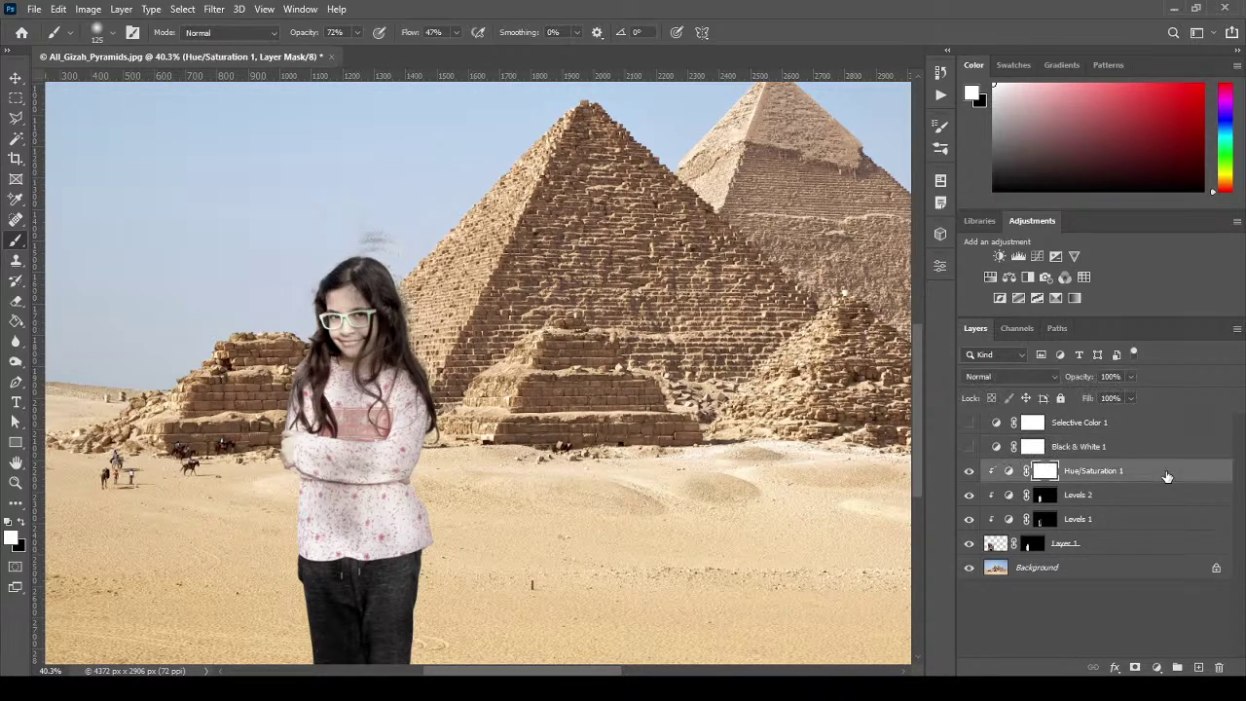
click(1150, 499)
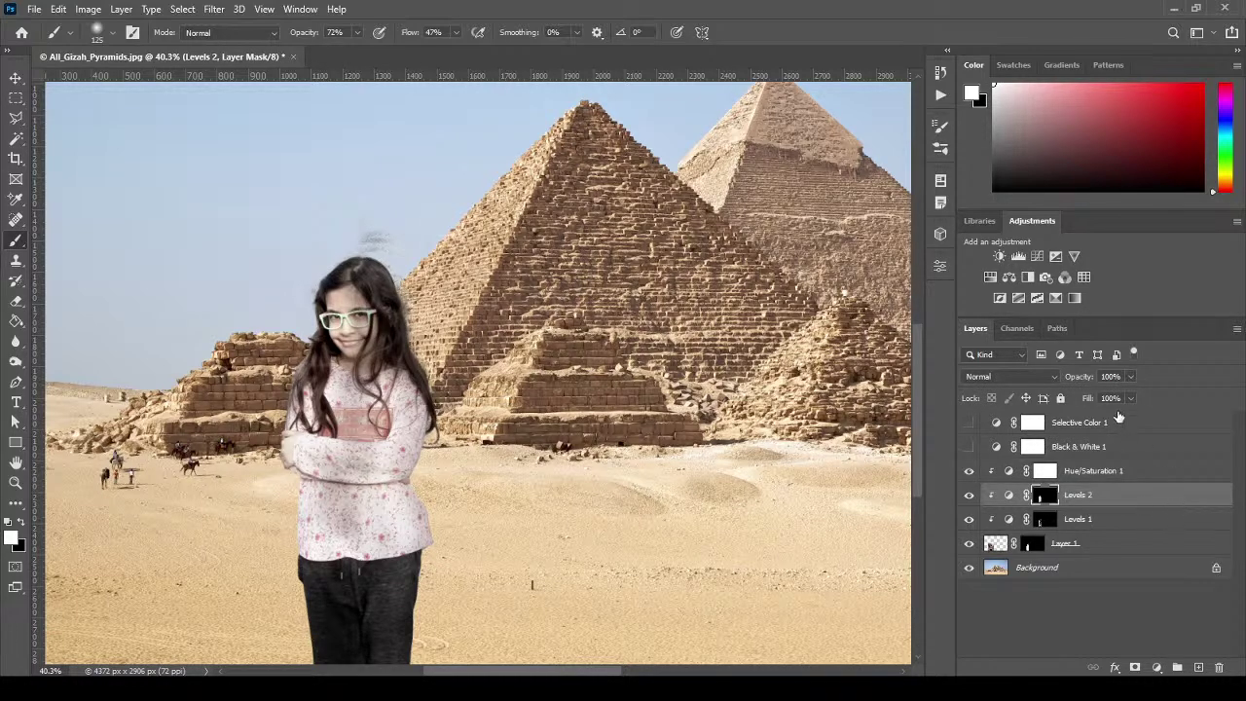
drag(1078, 378, 1142, 383)
click(1100, 549)
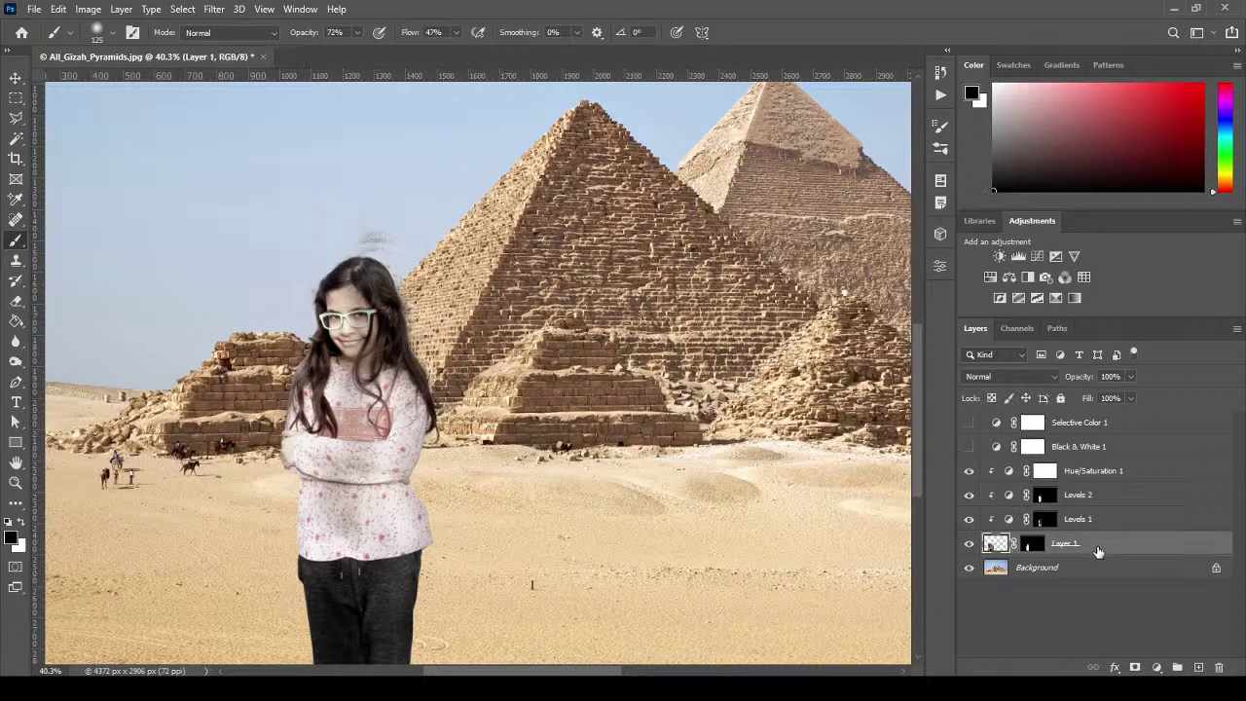
click(1045, 520)
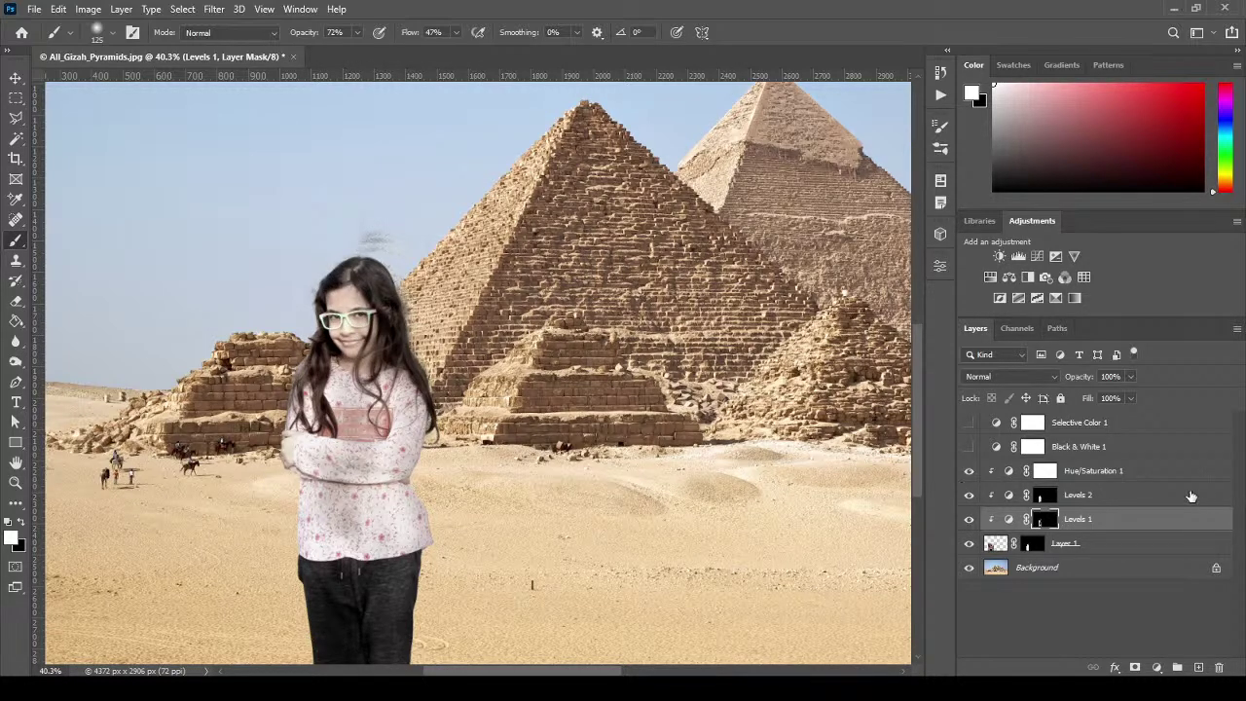
Duplicate Layer 1 together with its clipped Levels and Hue/Saturation layers and merge the copies into one layer.
click(1158, 470)
shift+click(1153, 545)
drag(1158, 551, 1197, 666)
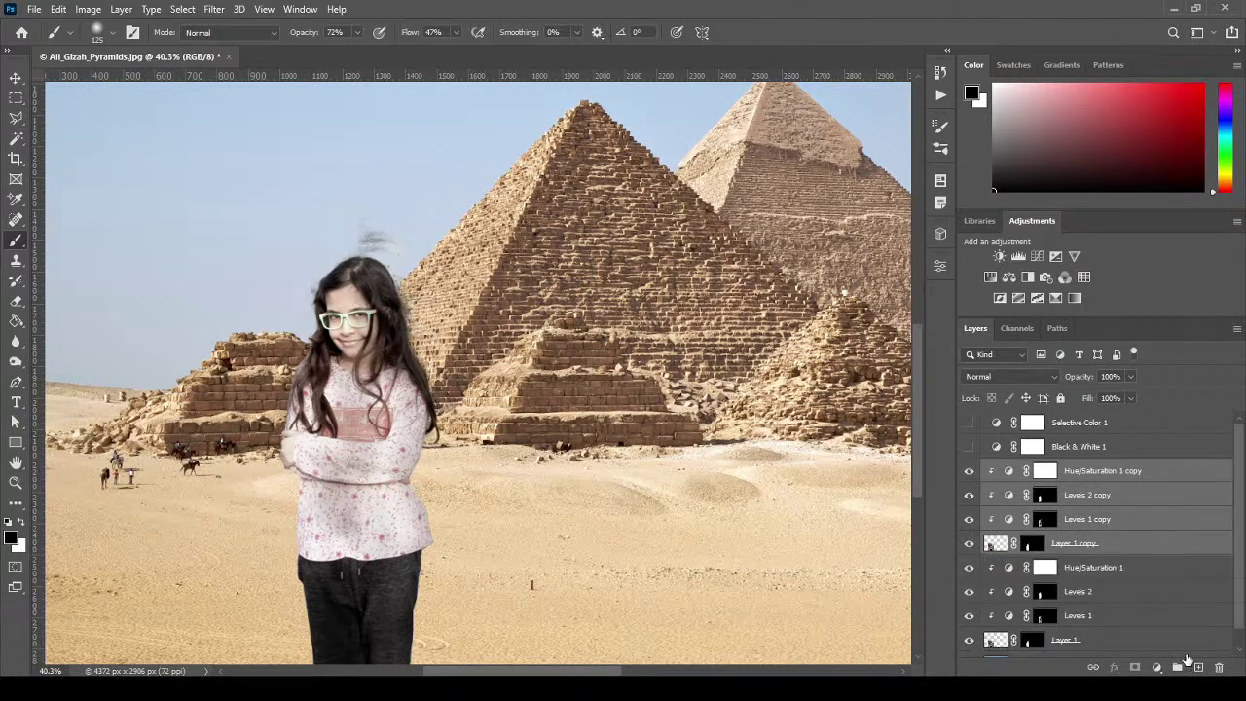
key(ctrl+e)
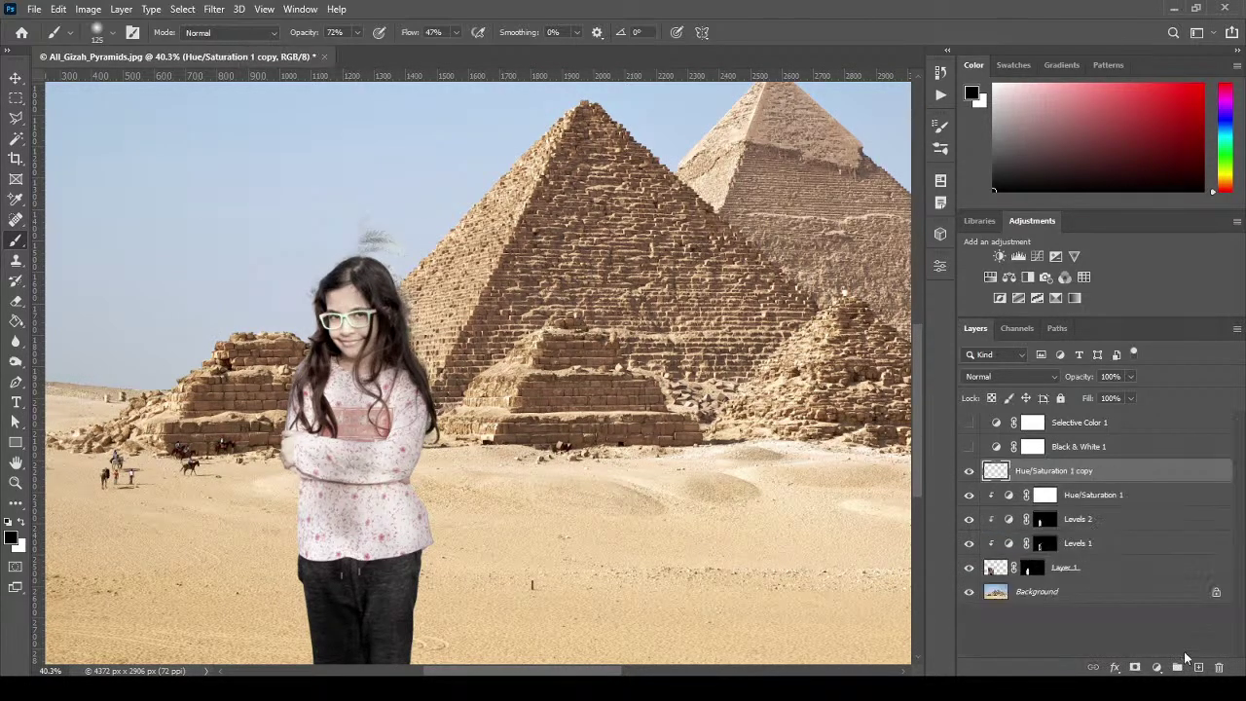
Group the original Layer 1 with its clipped adjustment layers, hide the group and select the merged girl layer.
click(1121, 498)
shift+click(1140, 567)
drag(1139, 566, 1176, 667)
click(969, 494)
click(1109, 481)
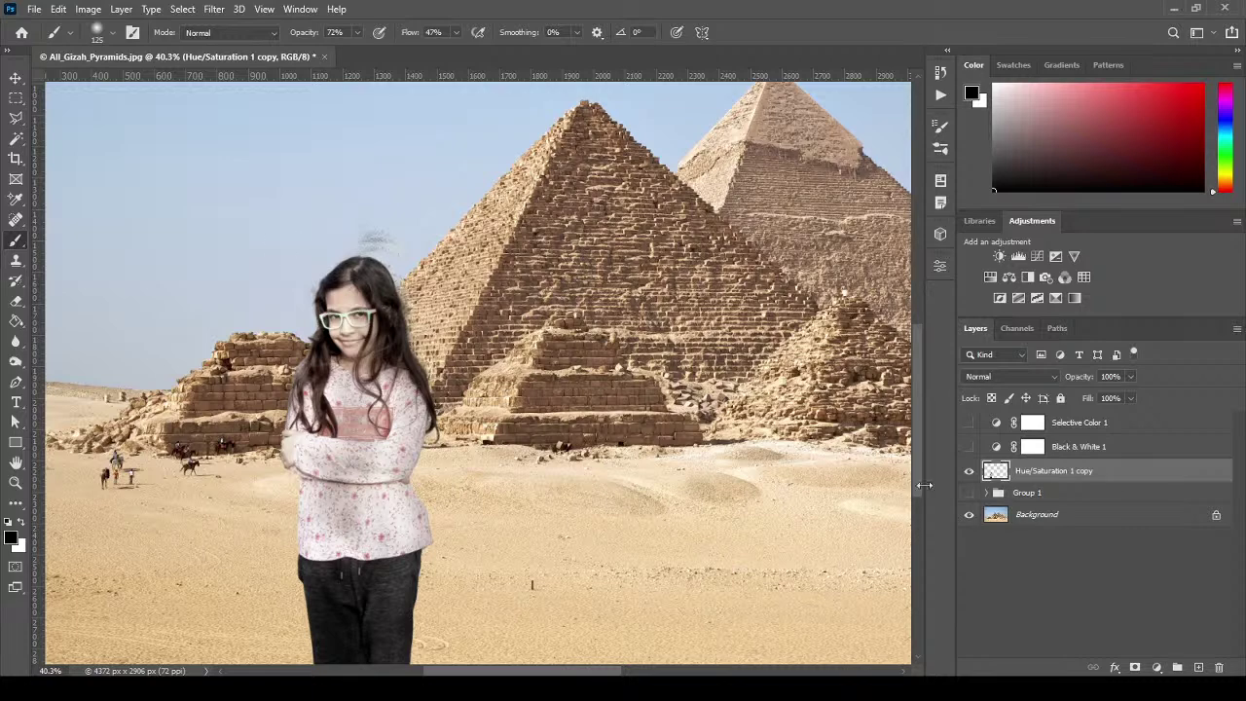
click(88, 9)
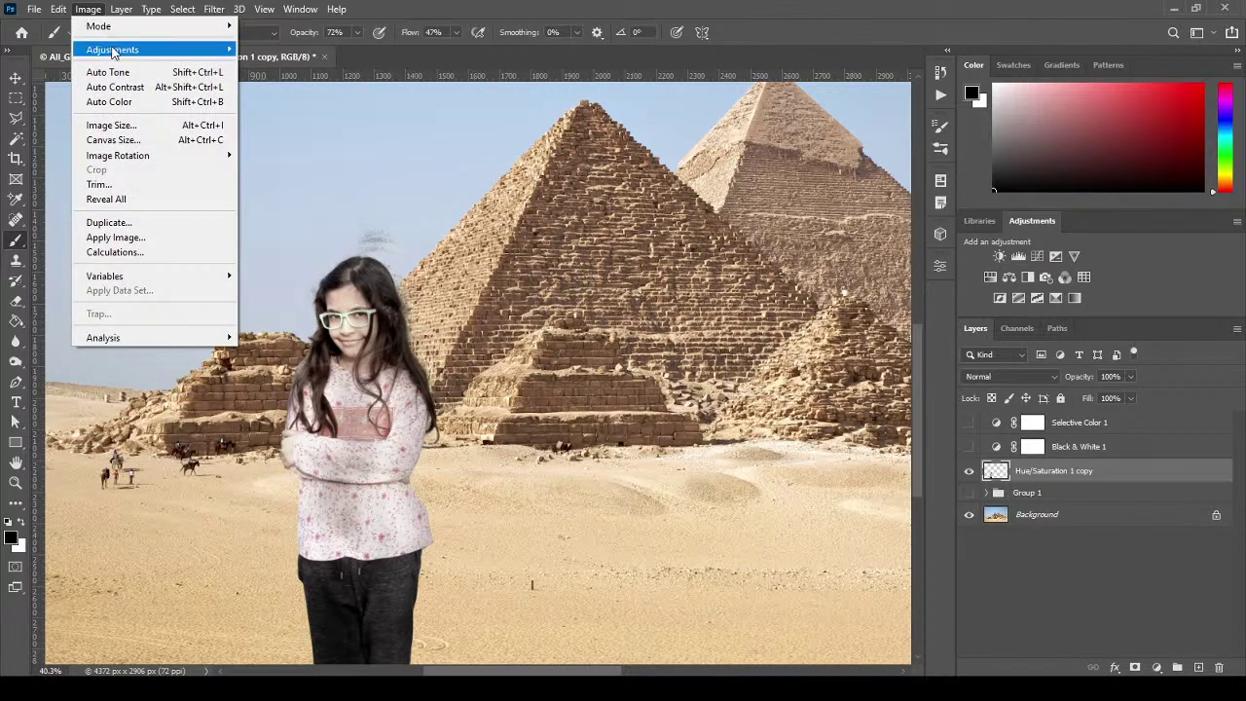
mouse_move(112, 51)
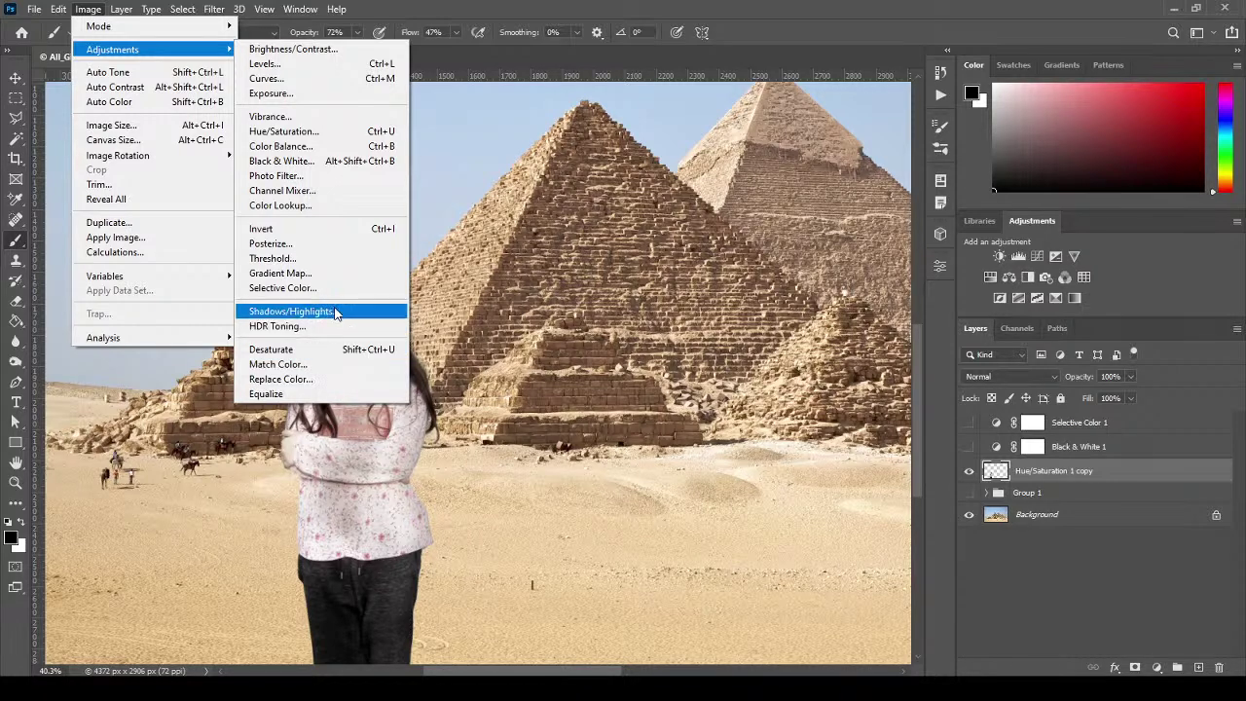
click(319, 366)
click(604, 263)
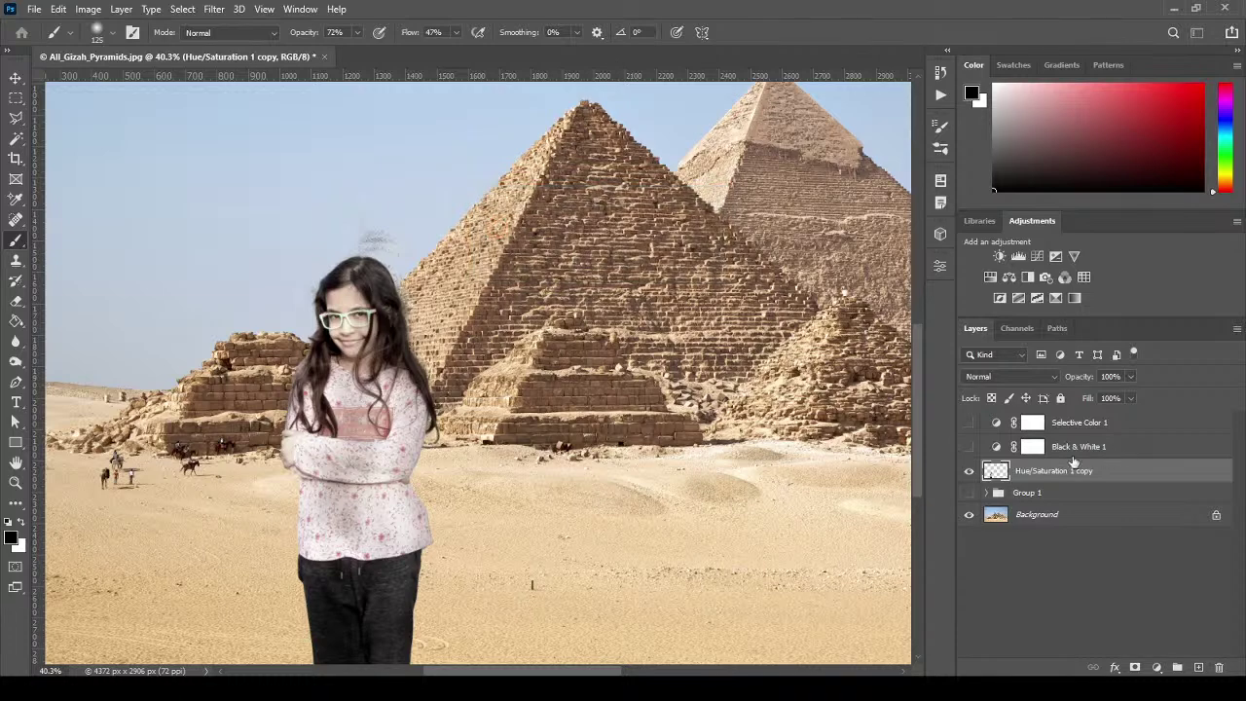
Start a Match Color adjustment on the merged girl layer with the Background layer of All_Gizah_Pyramids.jpg as source.
click(14, 79)
click(87, 9)
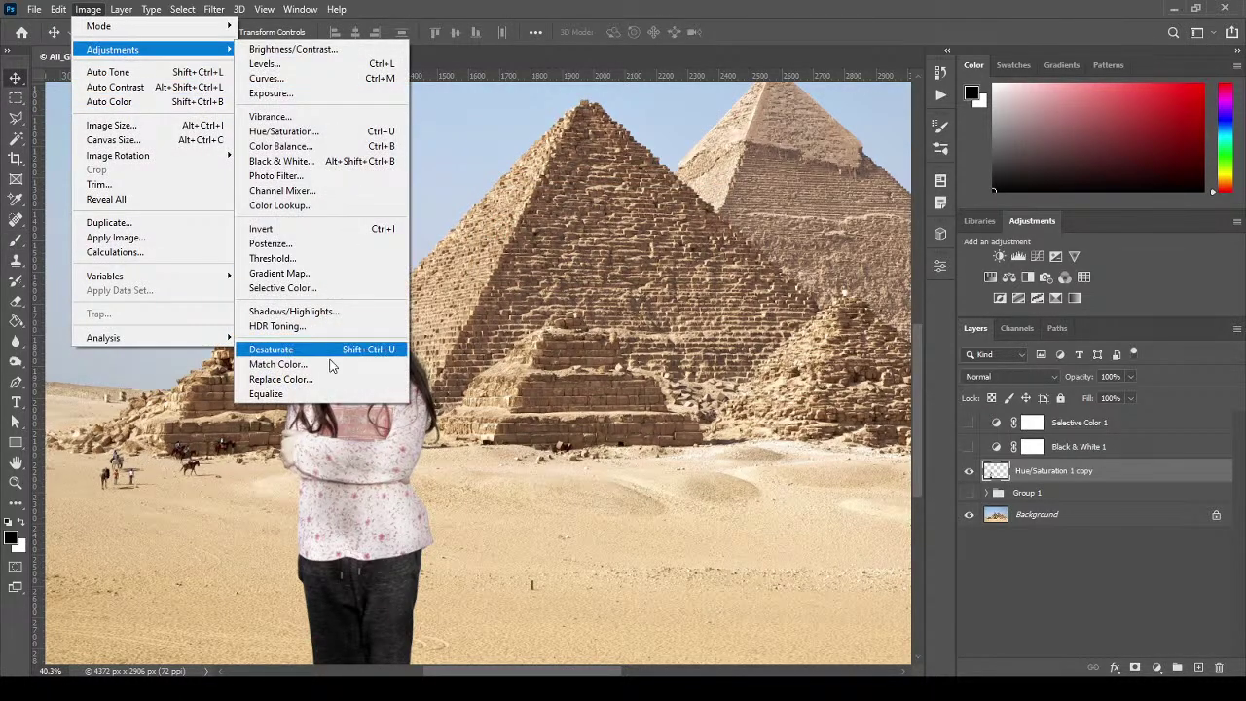
click(321, 364)
click(555, 548)
click(556, 563)
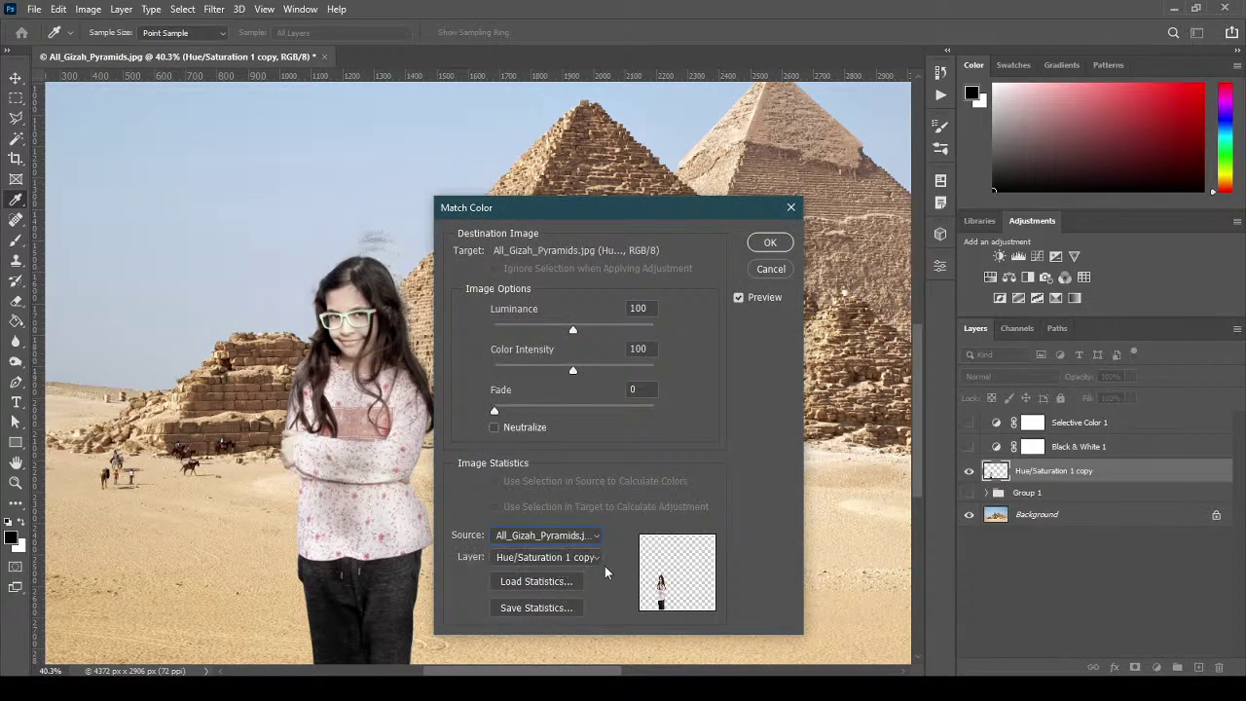
click(588, 559)
click(559, 627)
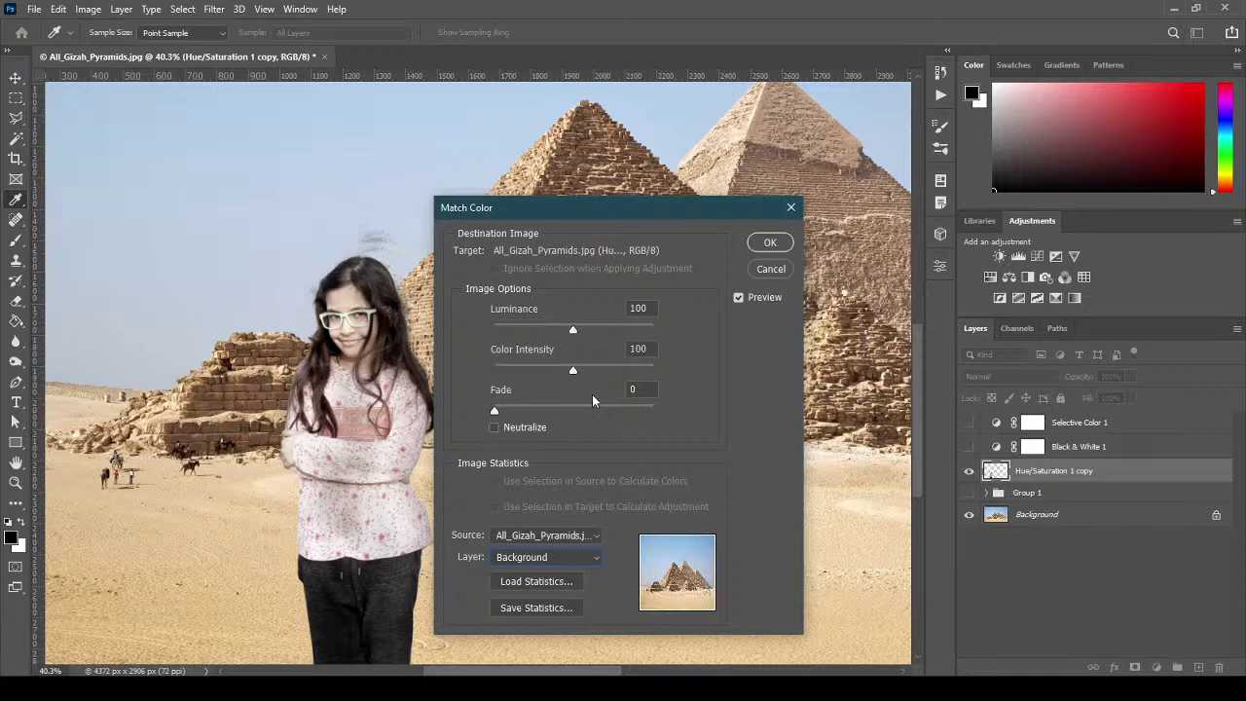
Enable Neutralize in the Match Color adjustment and set Fade to 40.
click(495, 427)
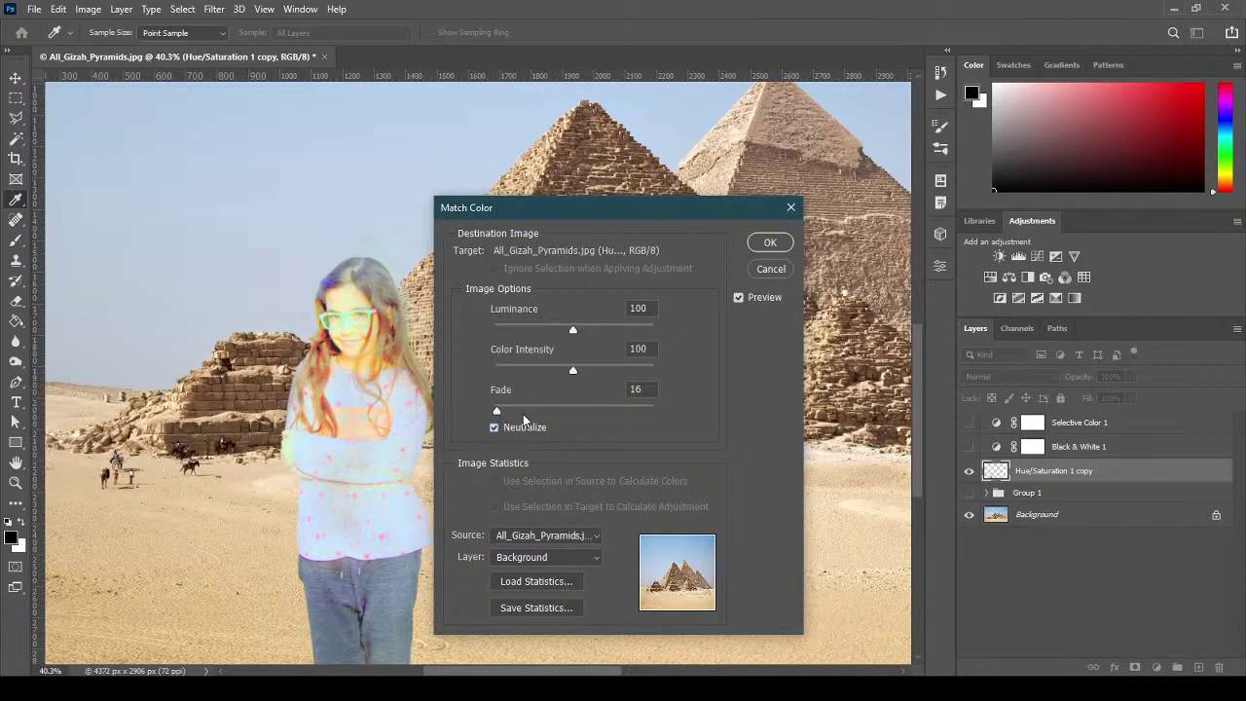
drag(523, 414, 514, 416)
drag(543, 408, 554, 408)
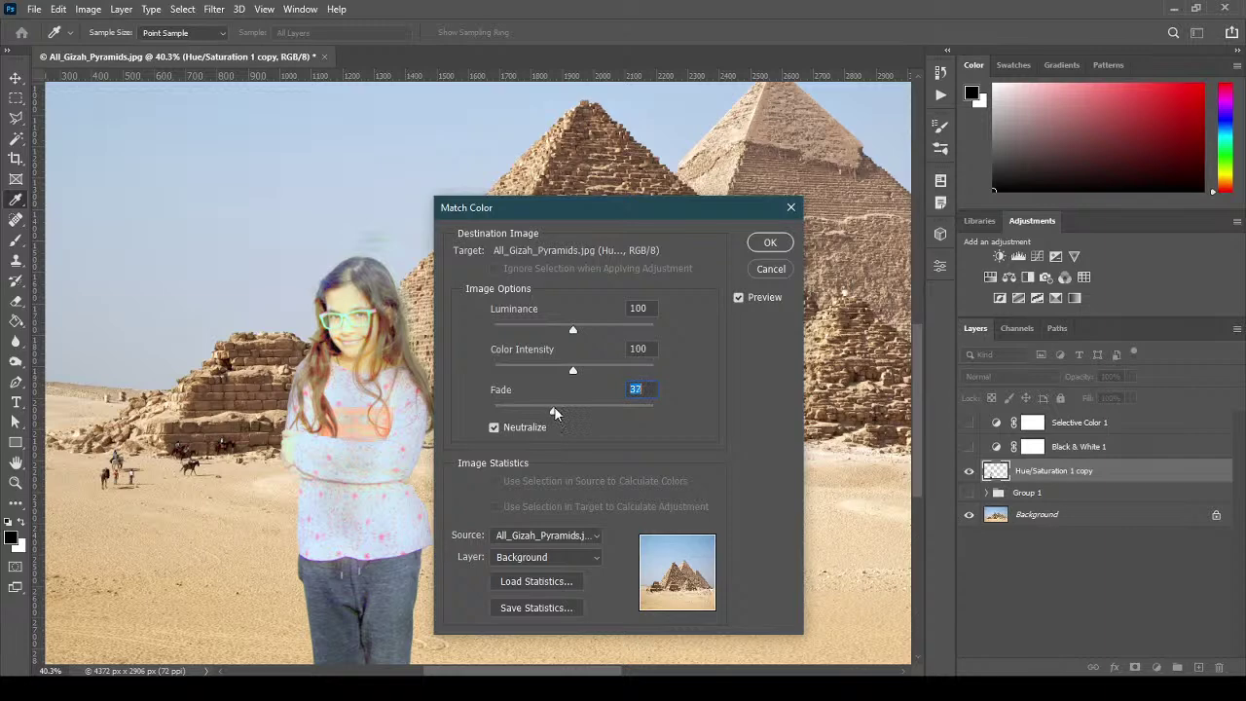
click(575, 410)
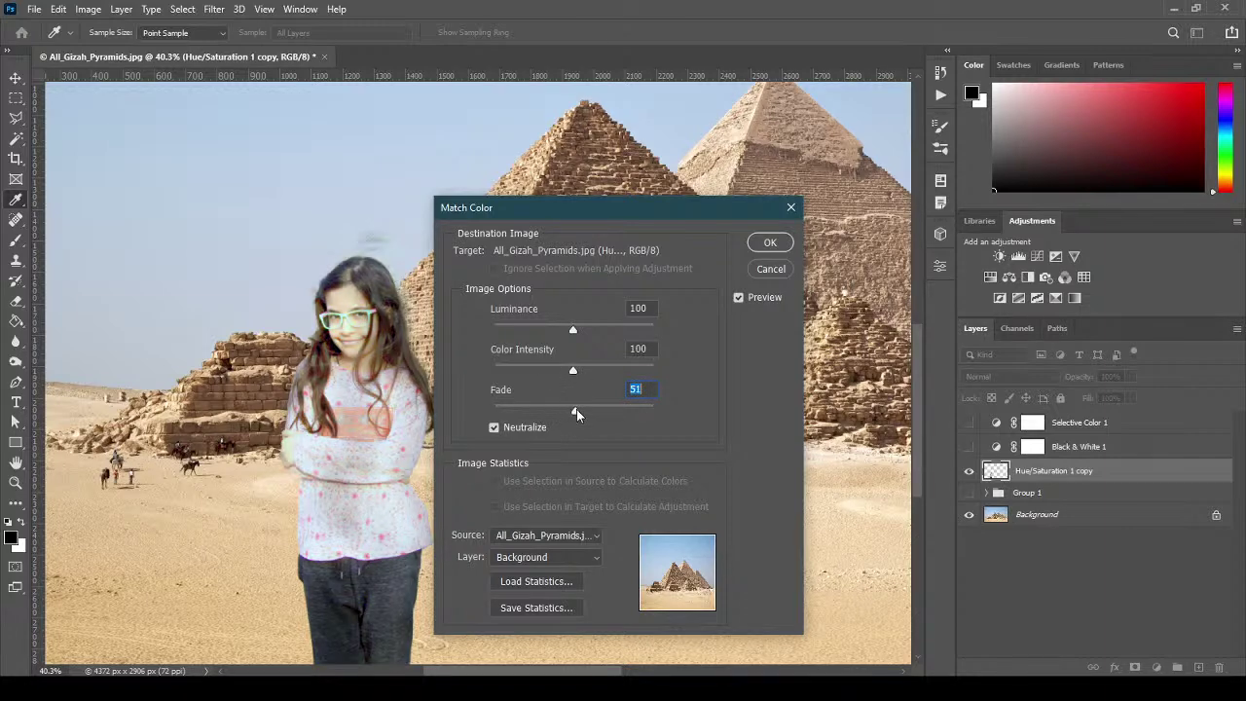
click(584, 408)
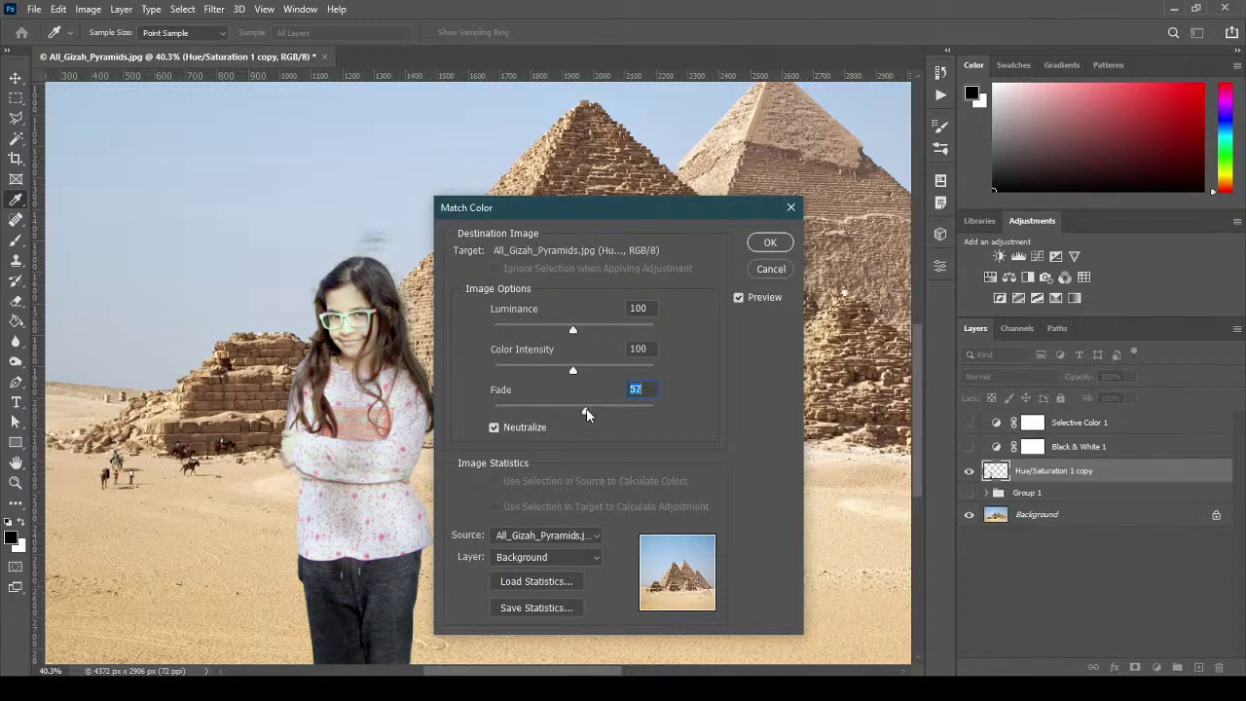
click(560, 410)
text(40)
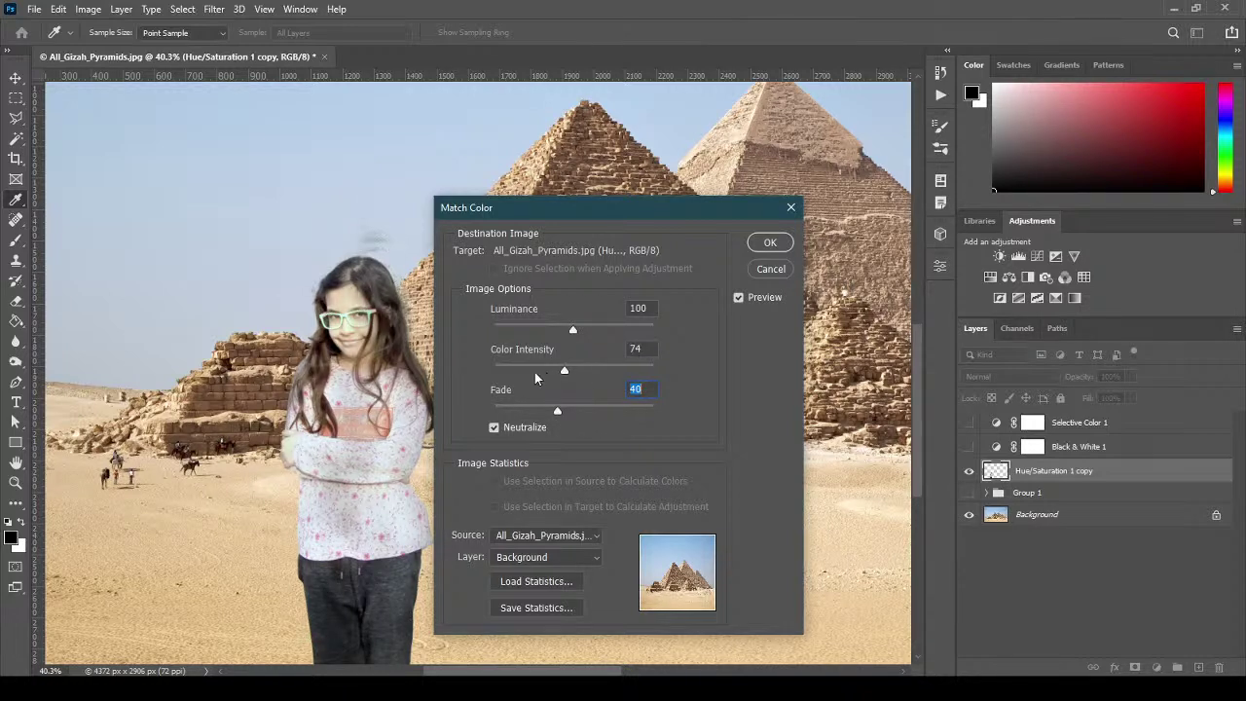
Set the Match Color adjustment's Color Intensity to 87 and Luminance to 106.
drag(563, 372, 550, 375)
drag(571, 333, 538, 327)
click(552, 367)
click(564, 369)
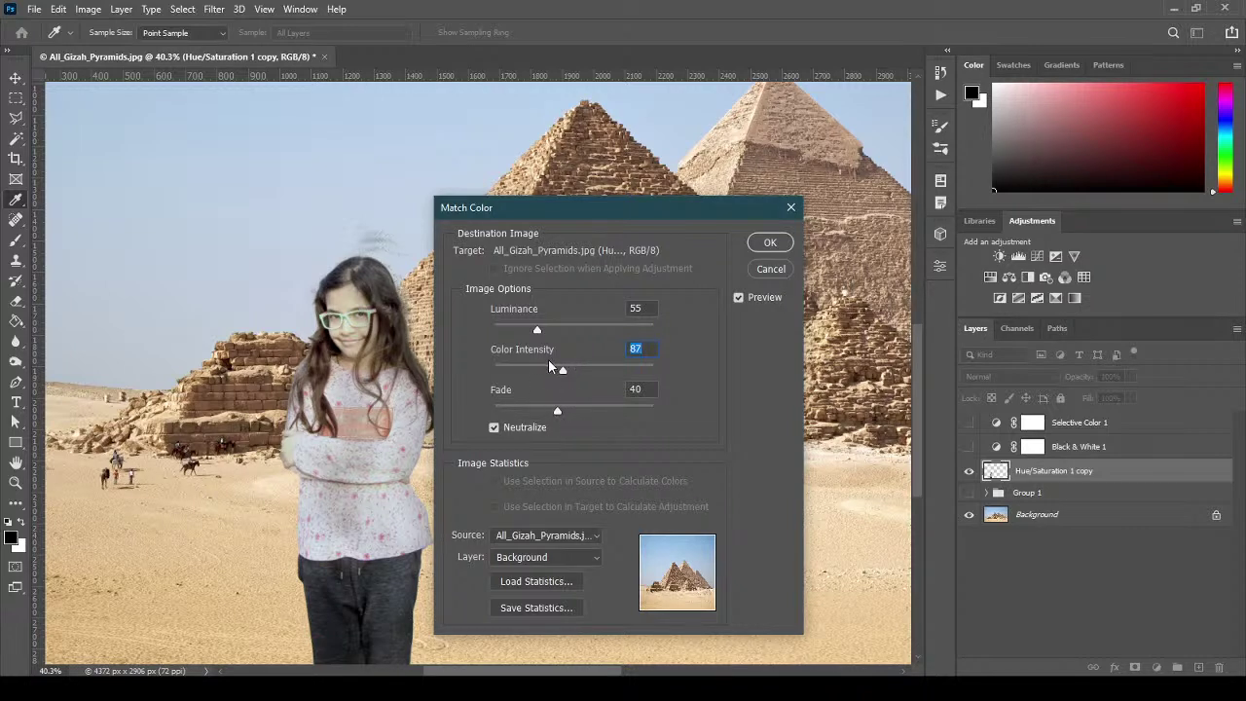
drag(546, 331, 588, 332)
click(582, 331)
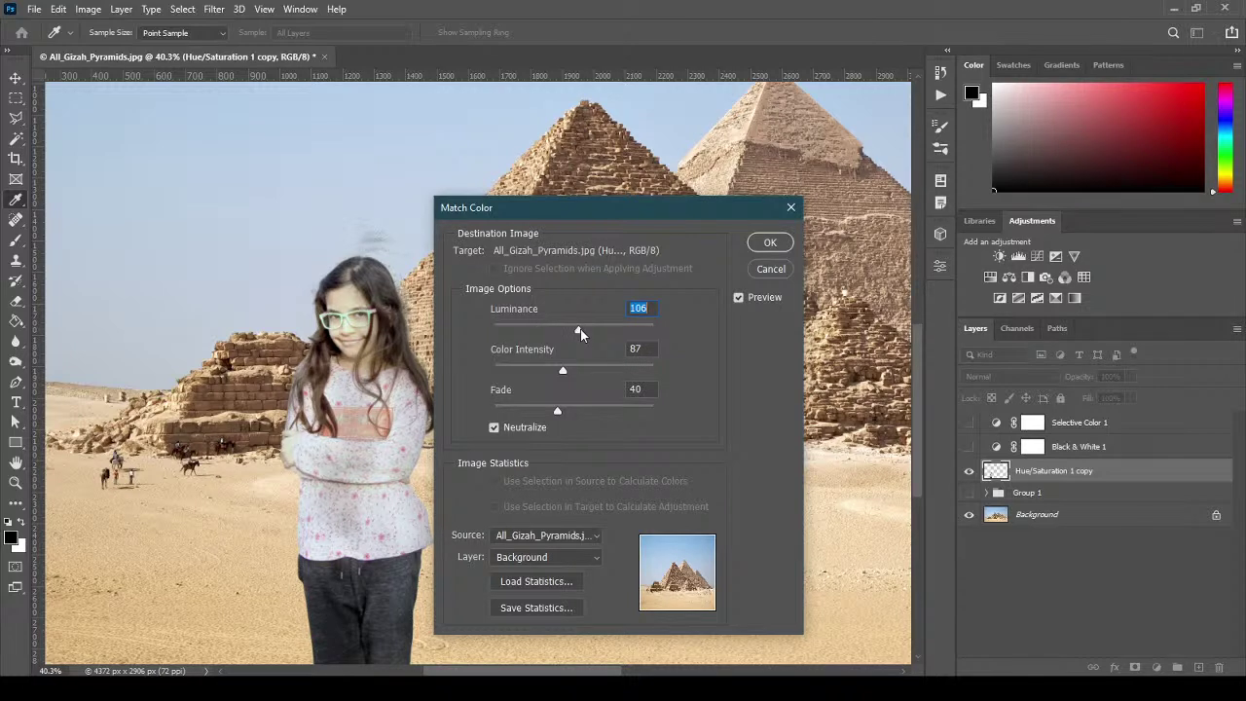
Reduce Color Intensity to 61, lower Fade slightly below 40 and apply the Match Color adjustment.
drag(562, 374, 542, 373)
click(579, 410)
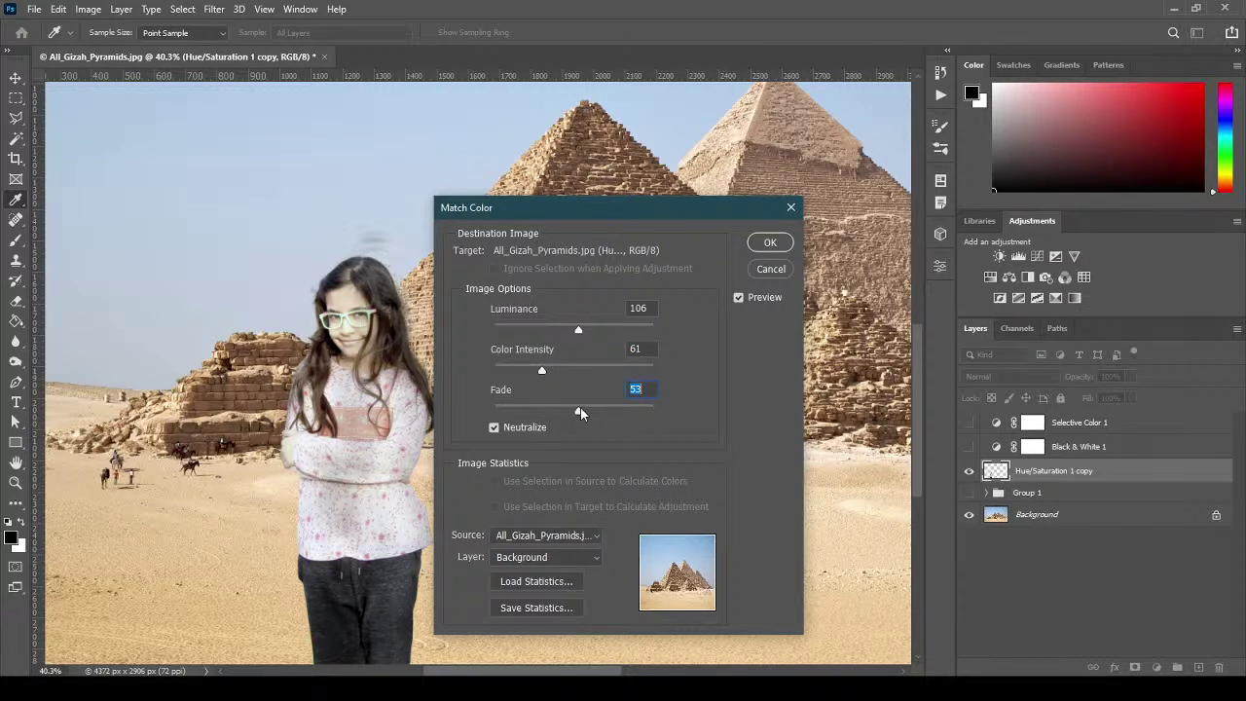
drag(556, 411, 550, 410)
click(752, 245)
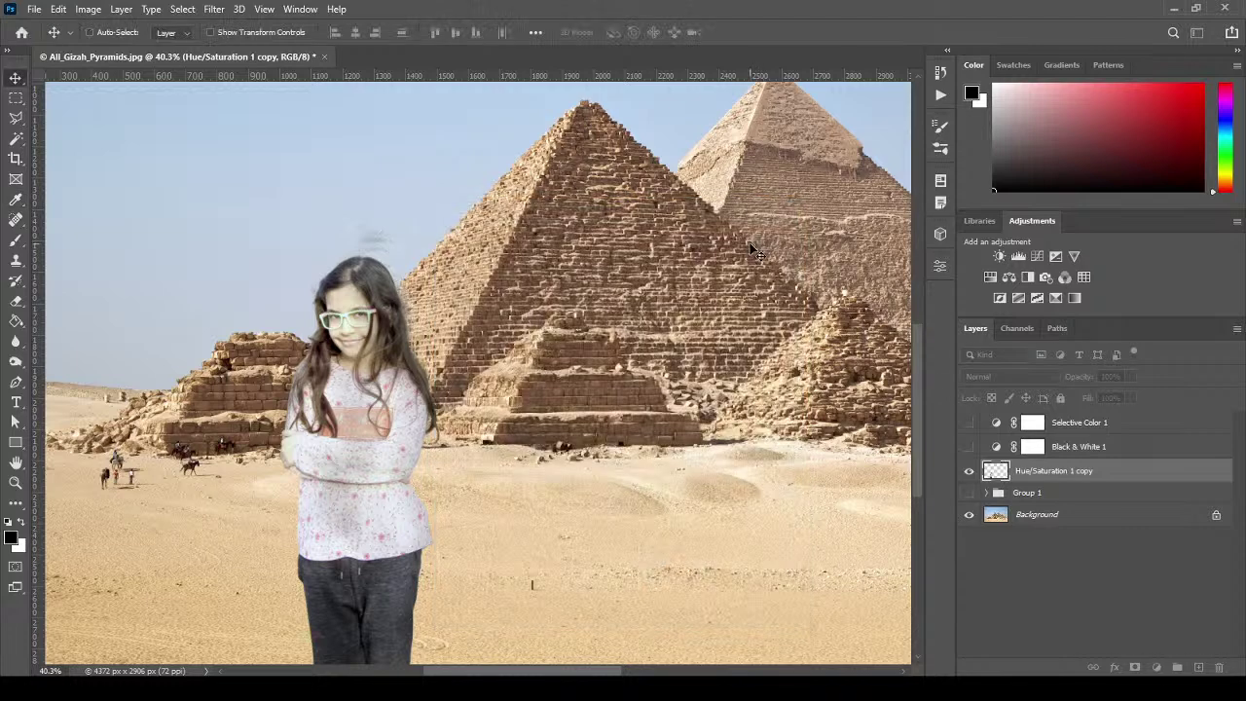
Fit the whole image on screen to check how the girl blends with the pyramids scene.
click(16, 481)
right_click(433, 399)
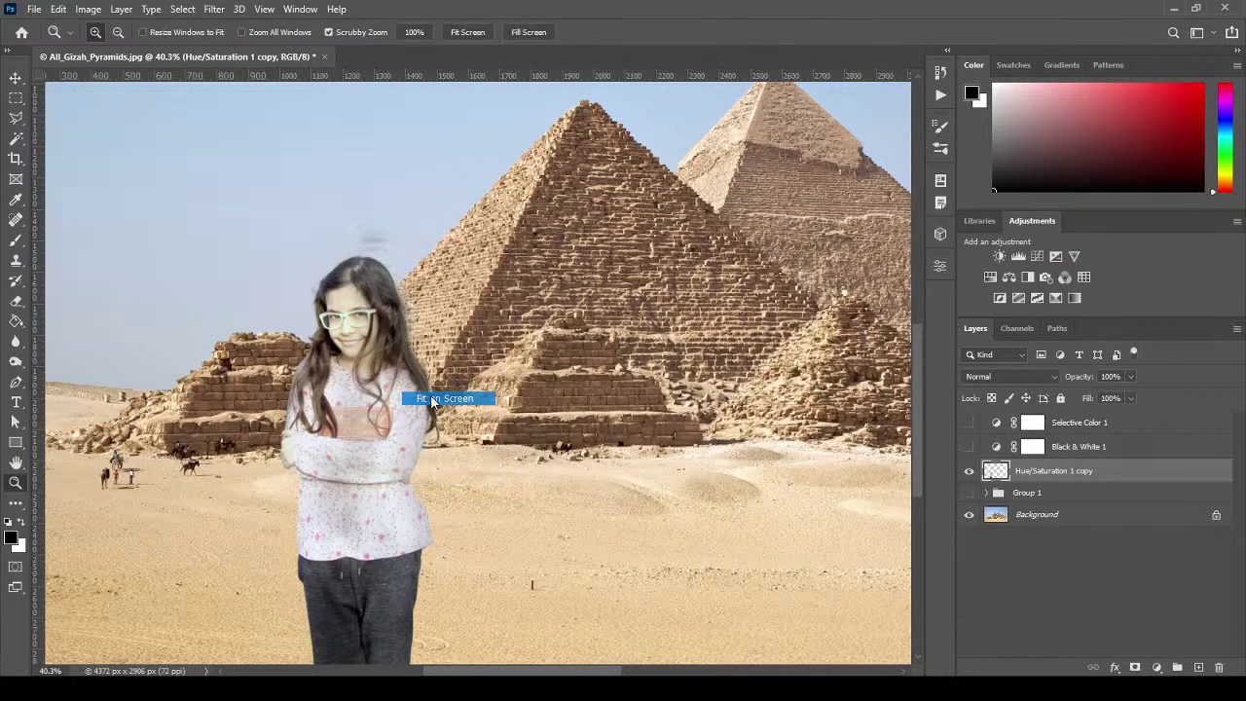
click(433, 399)
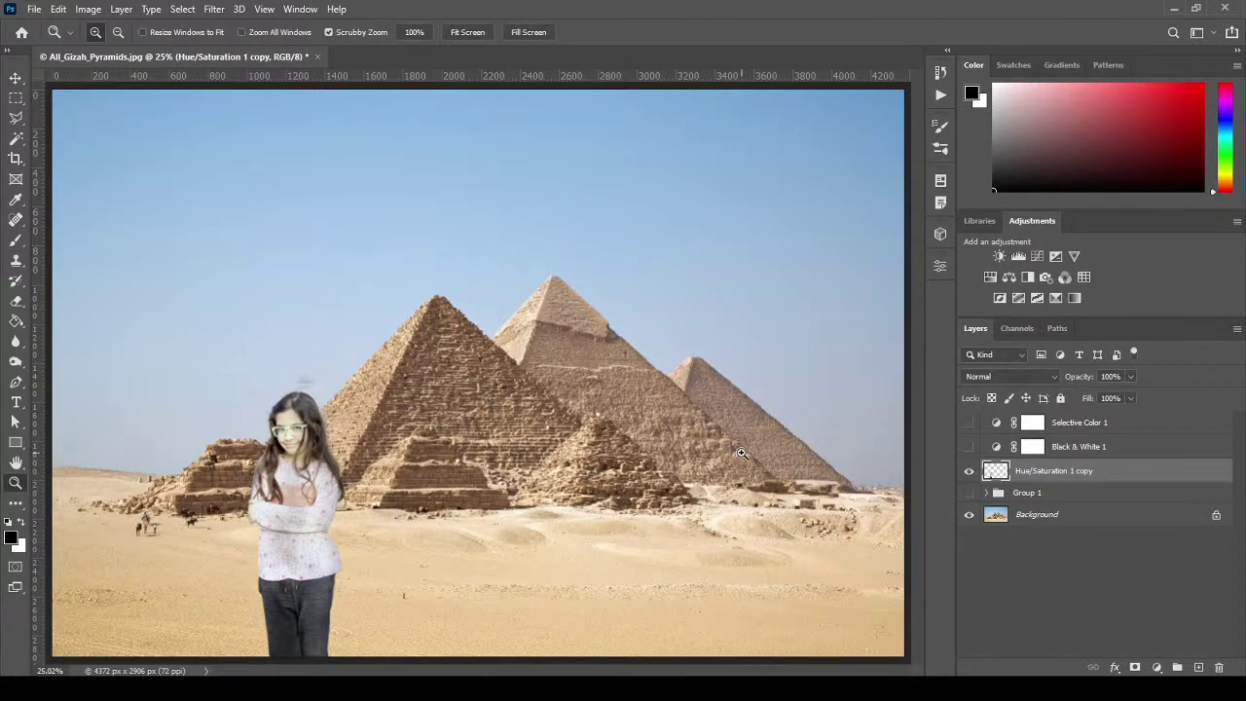